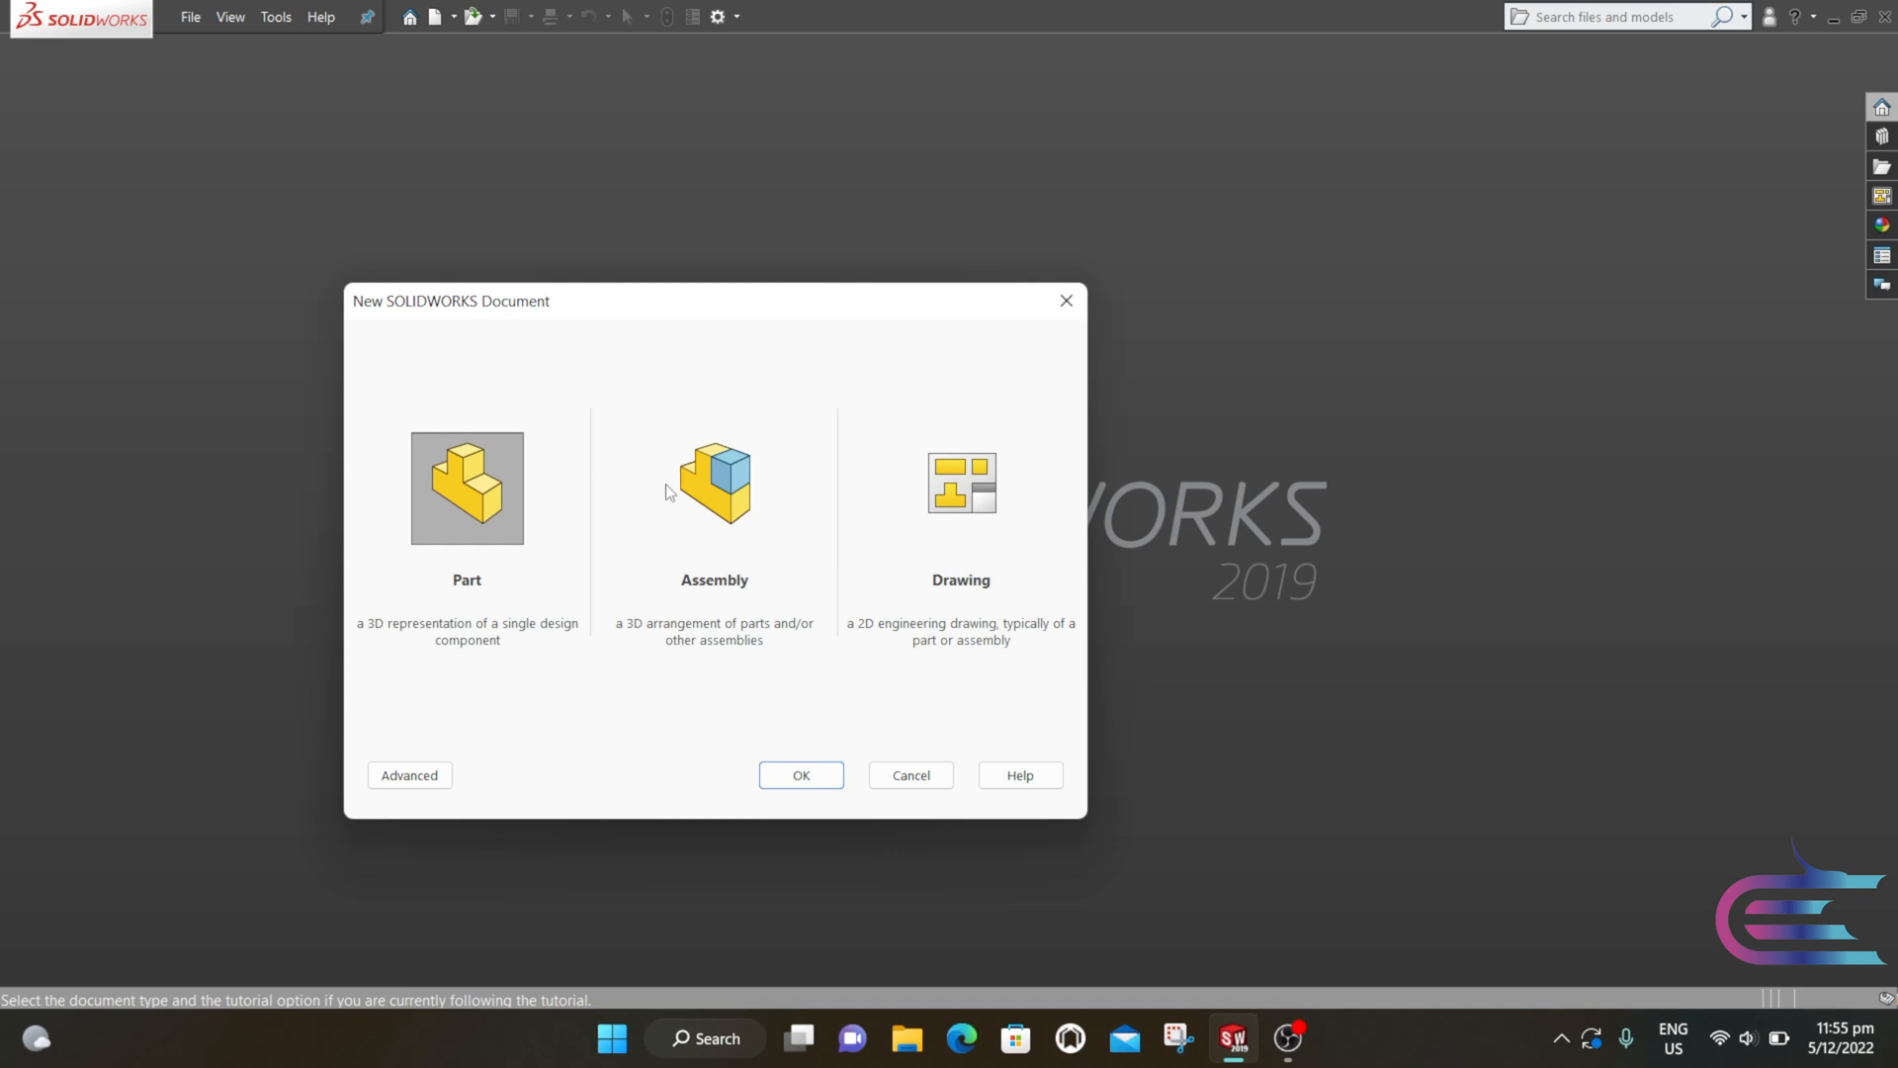
Step: Create a new assembly and place the boxer 8 crankshaft part in it
click(672, 490)
click(792, 778)
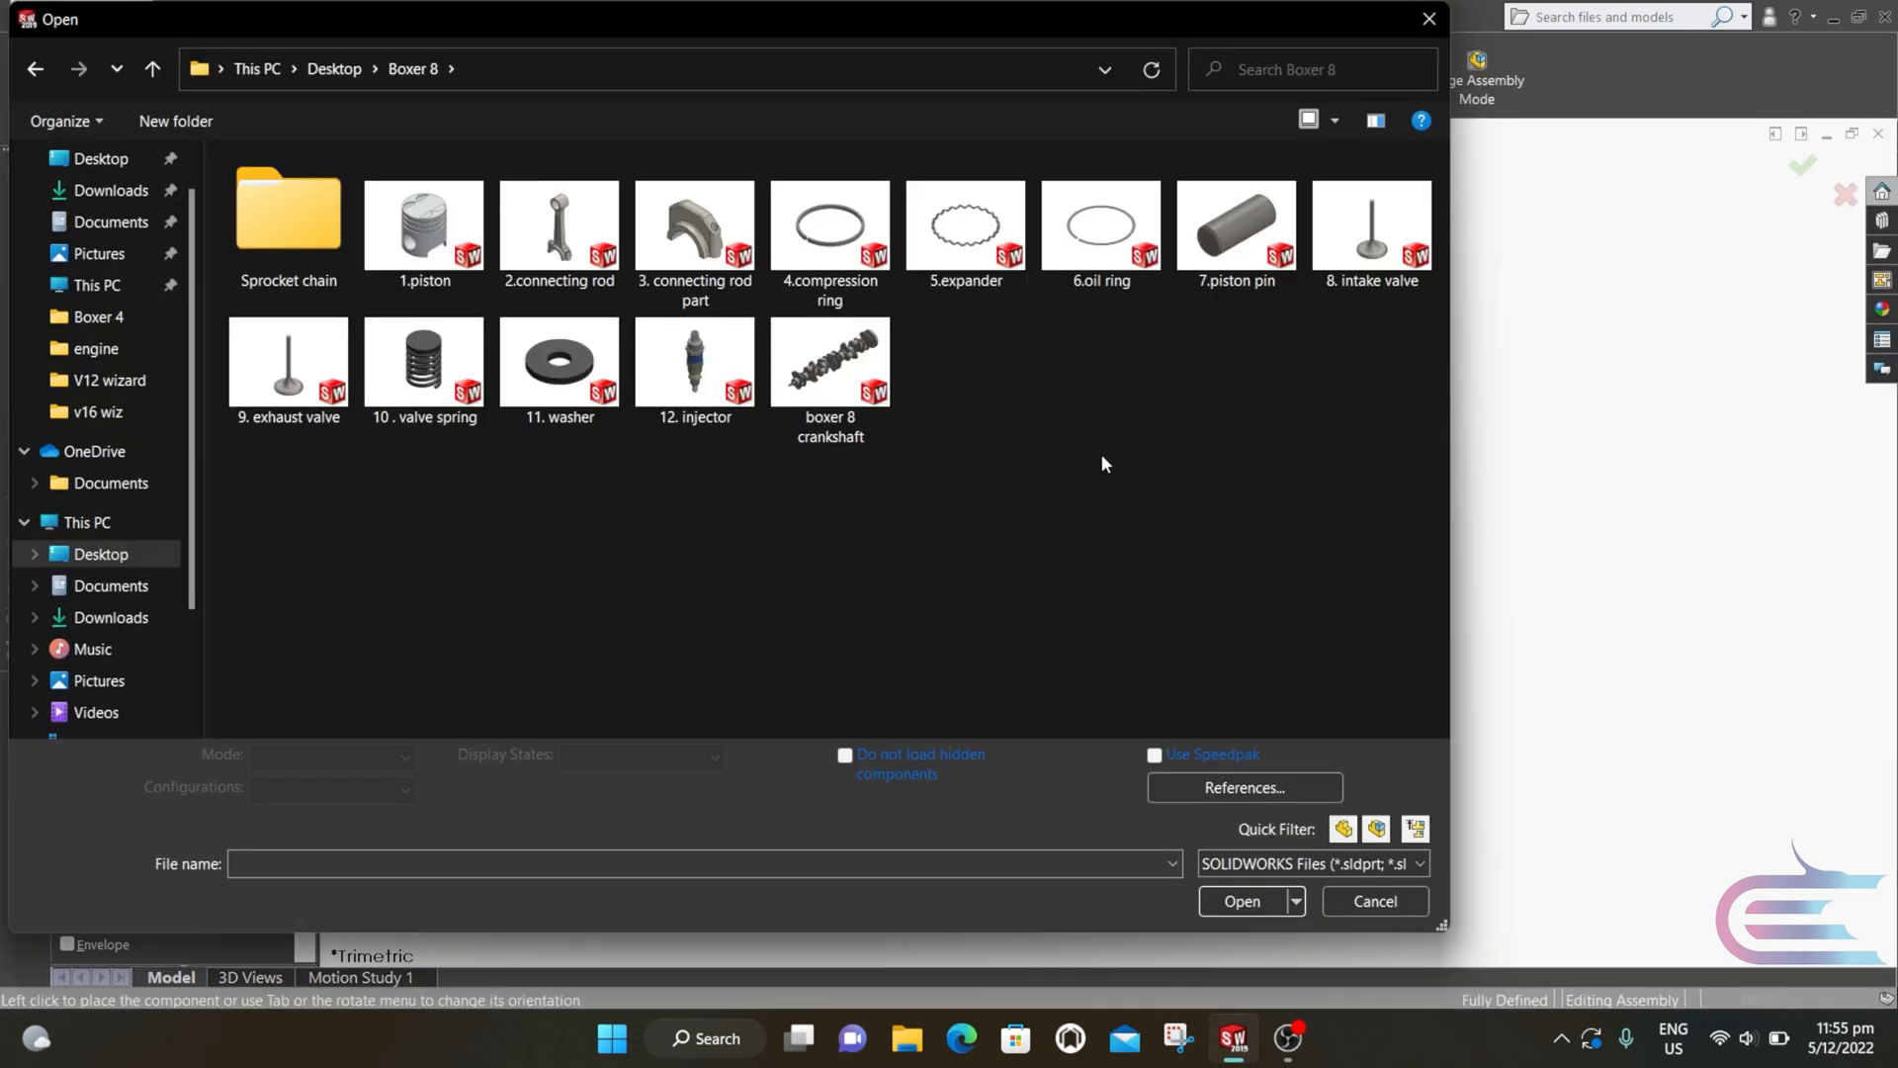
click(836, 381)
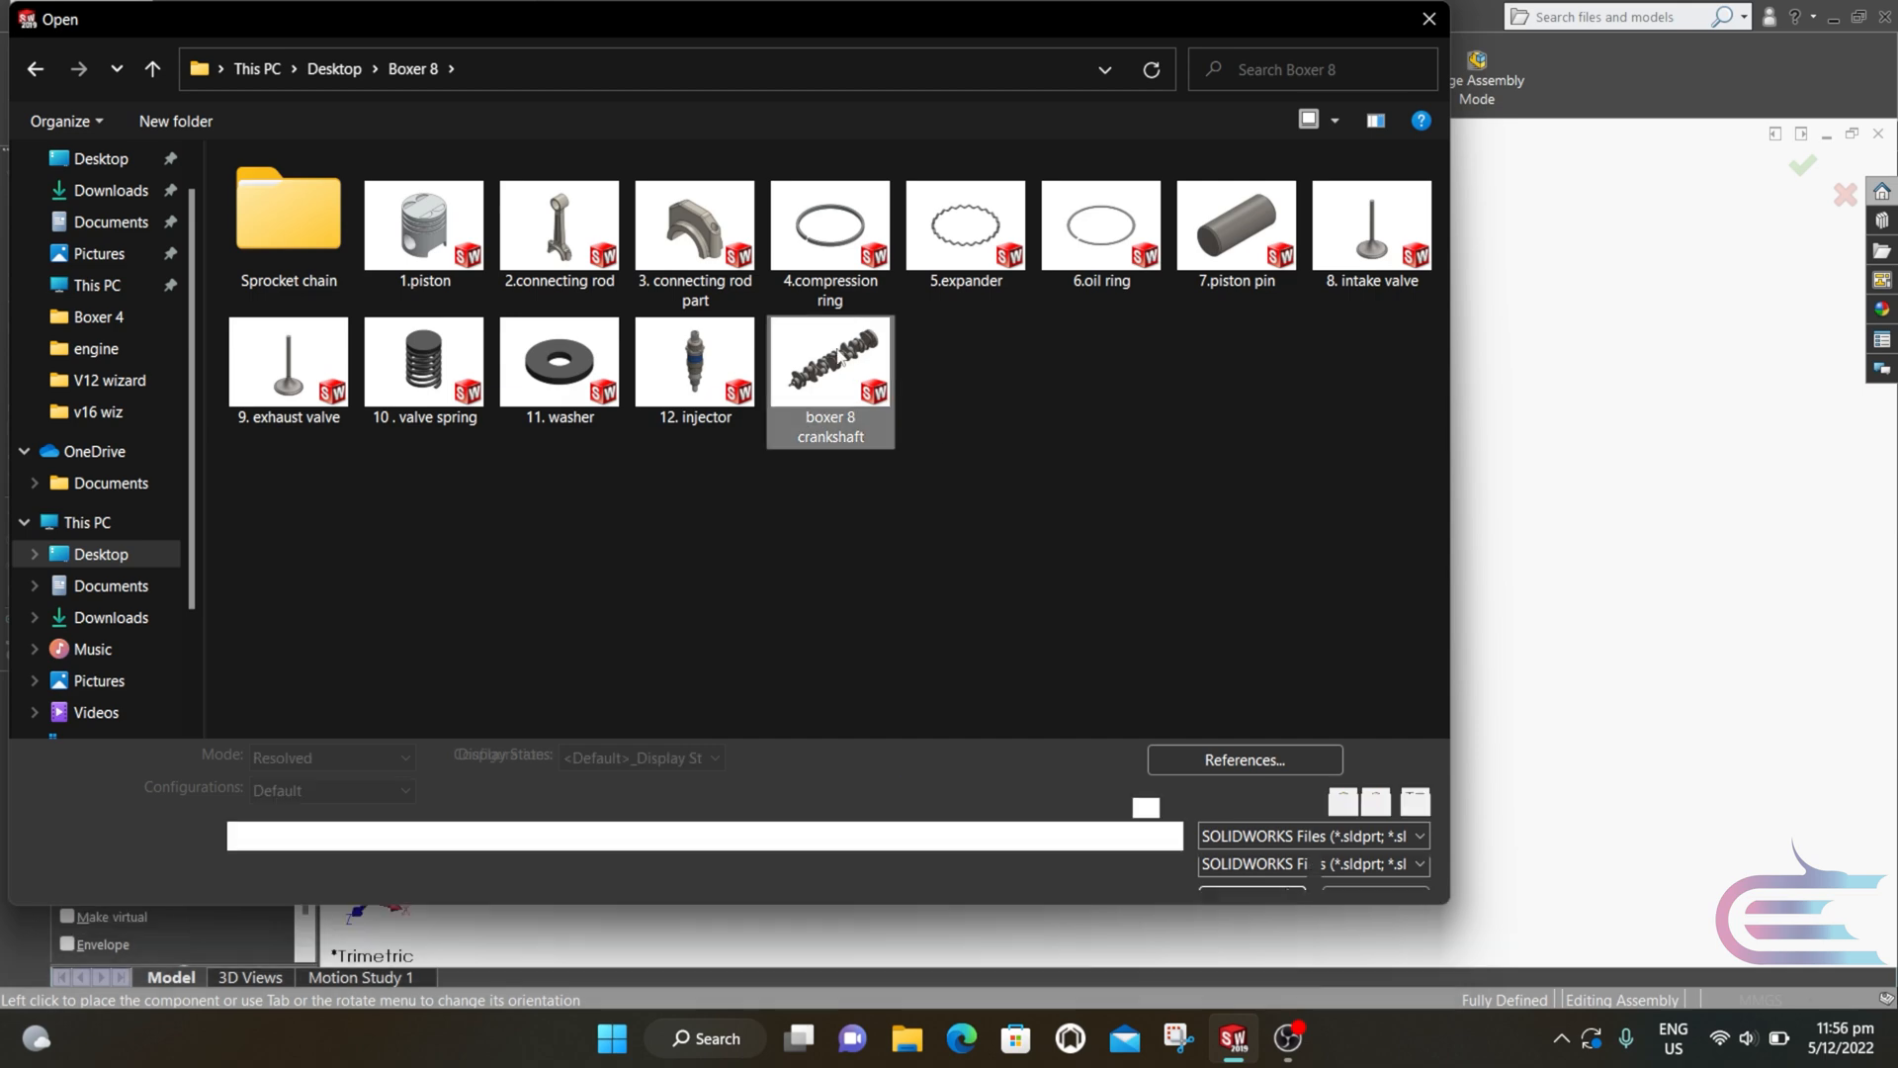
click(1234, 880)
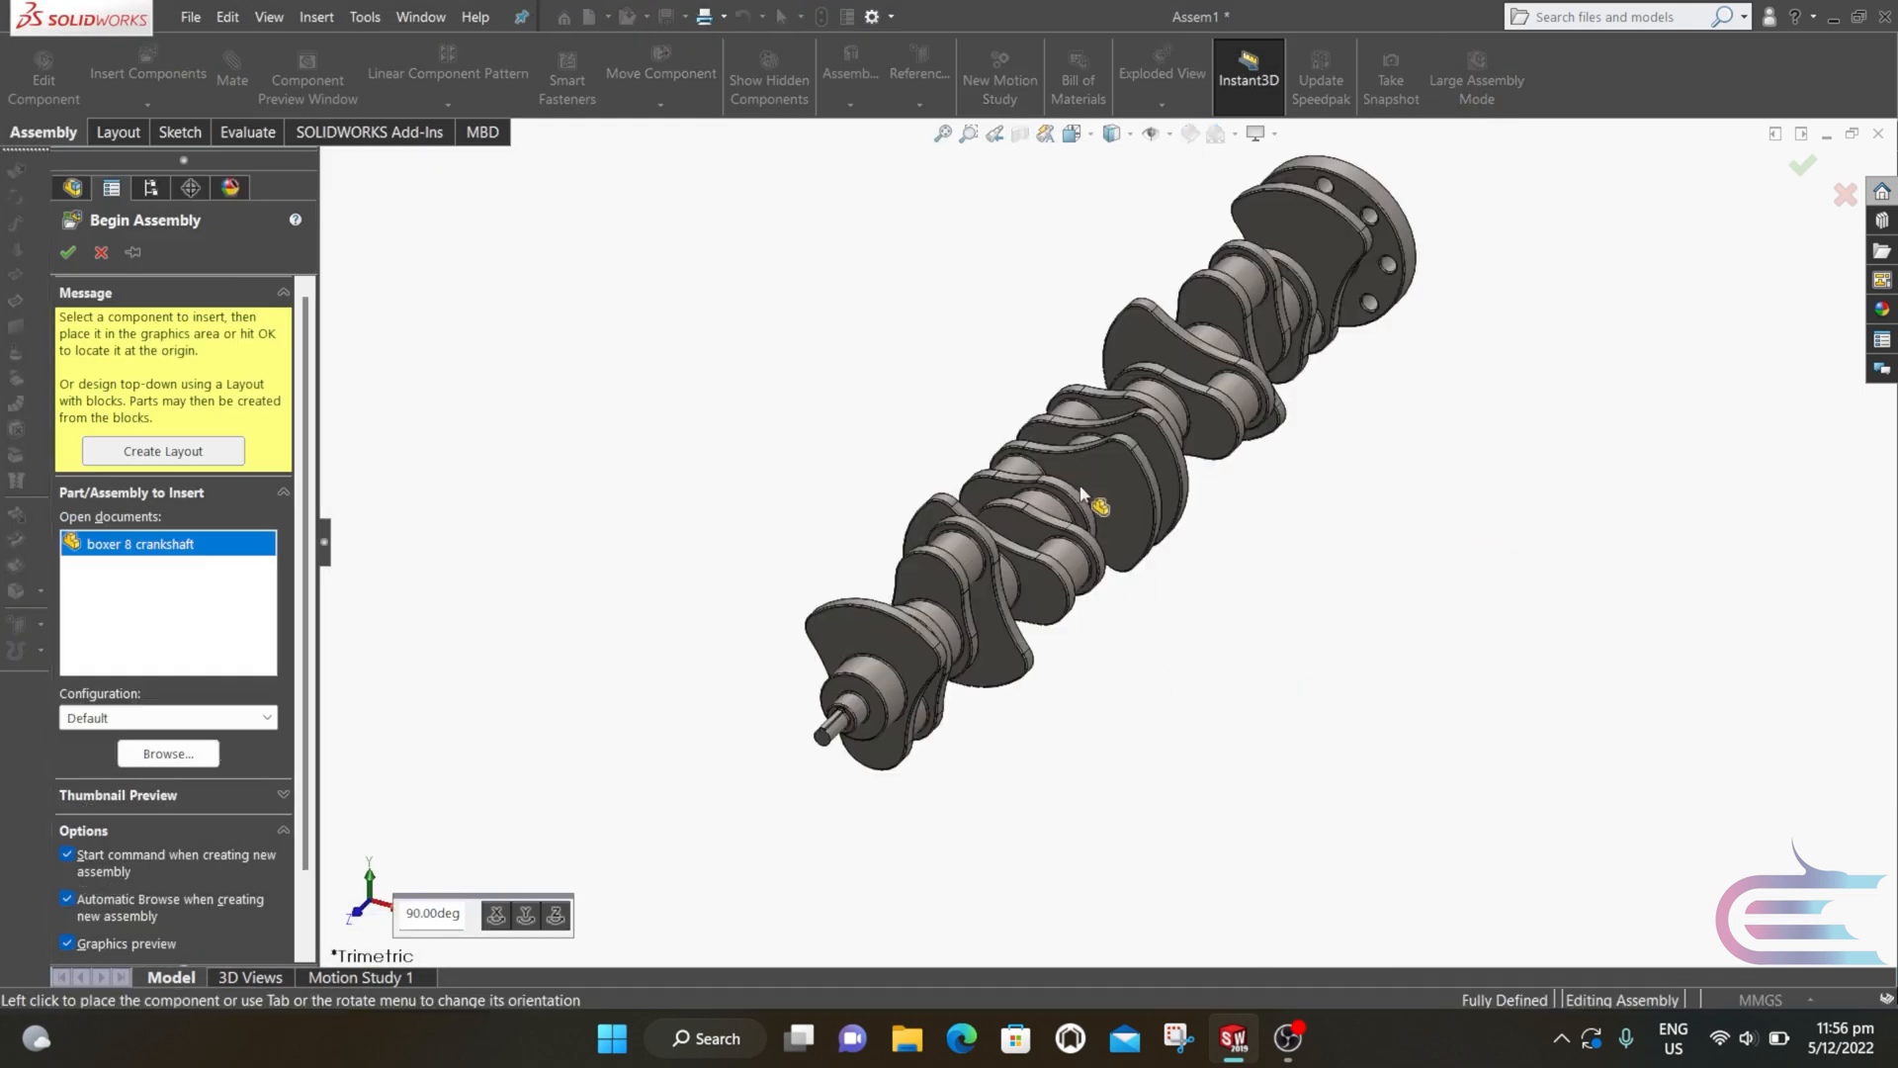
click(1080, 485)
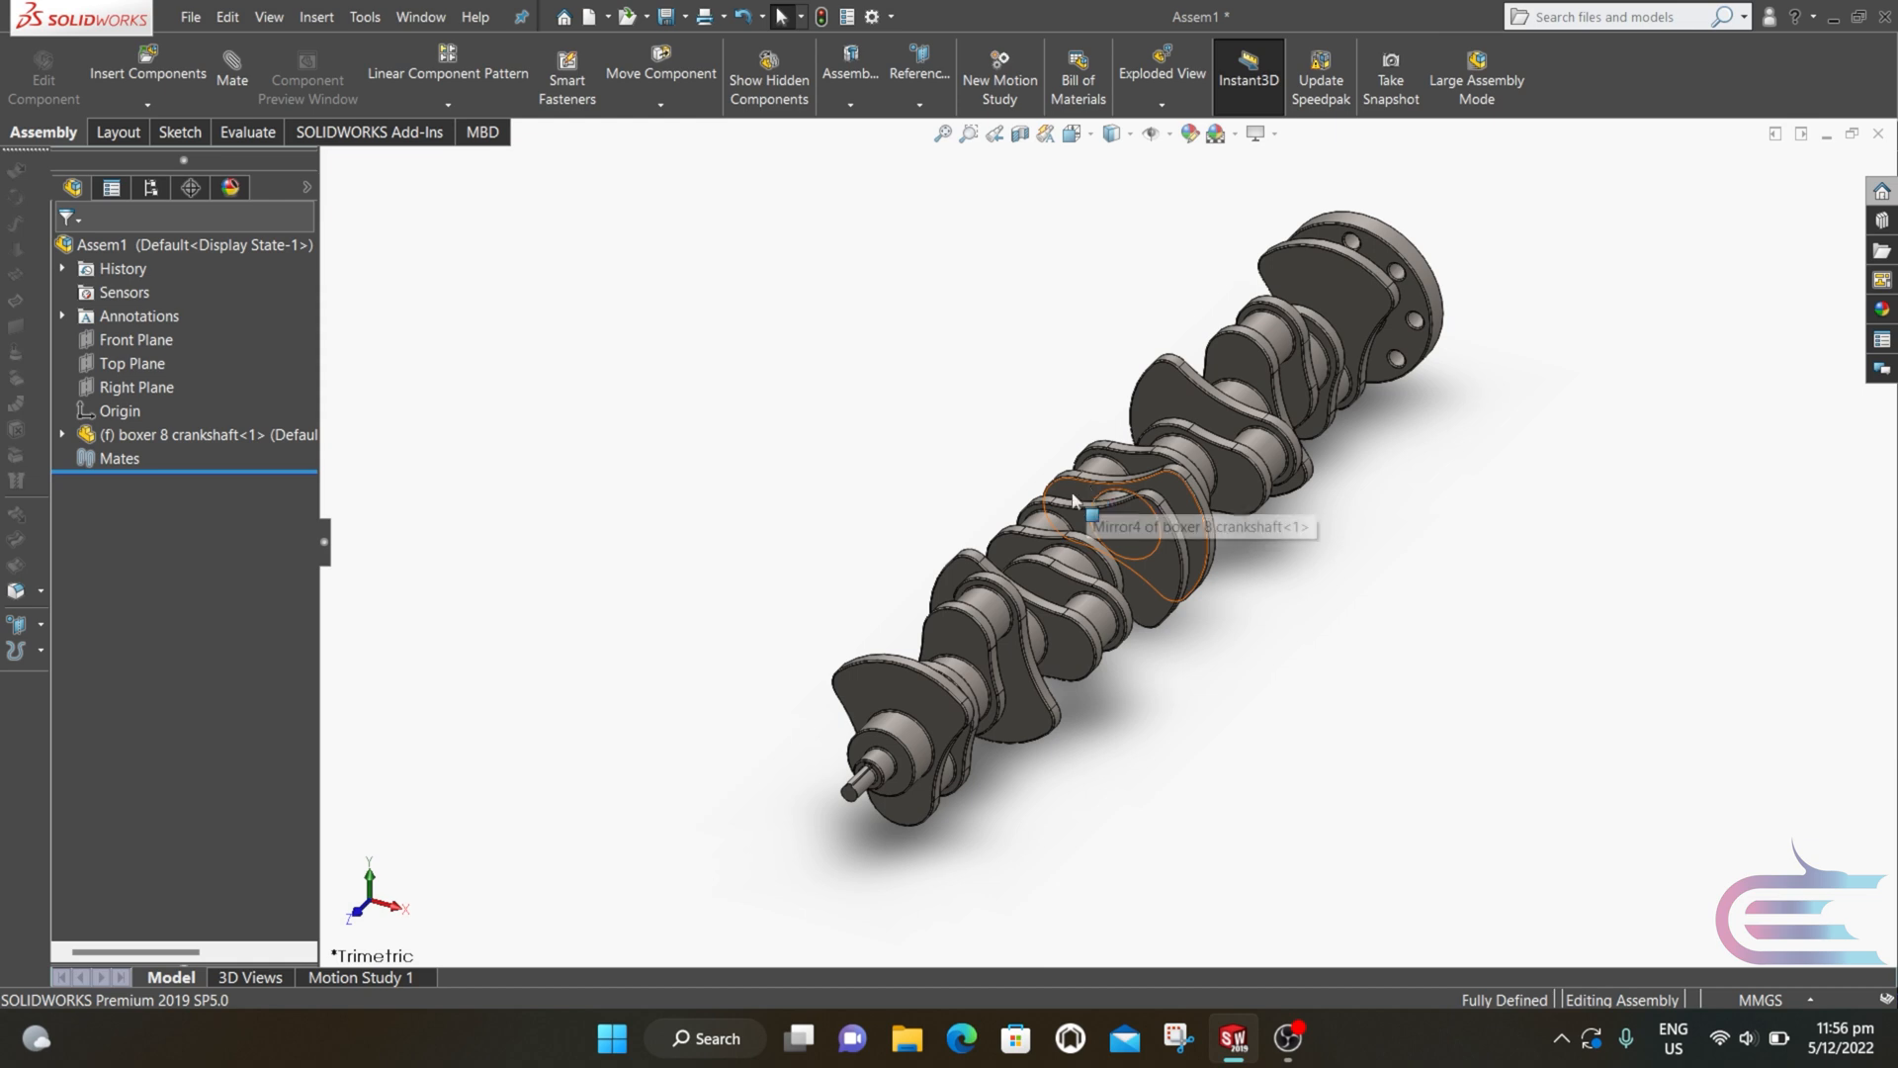
Step: Float the fixed crankshaft component so it can move freely
click(899, 733)
right_click(899, 733)
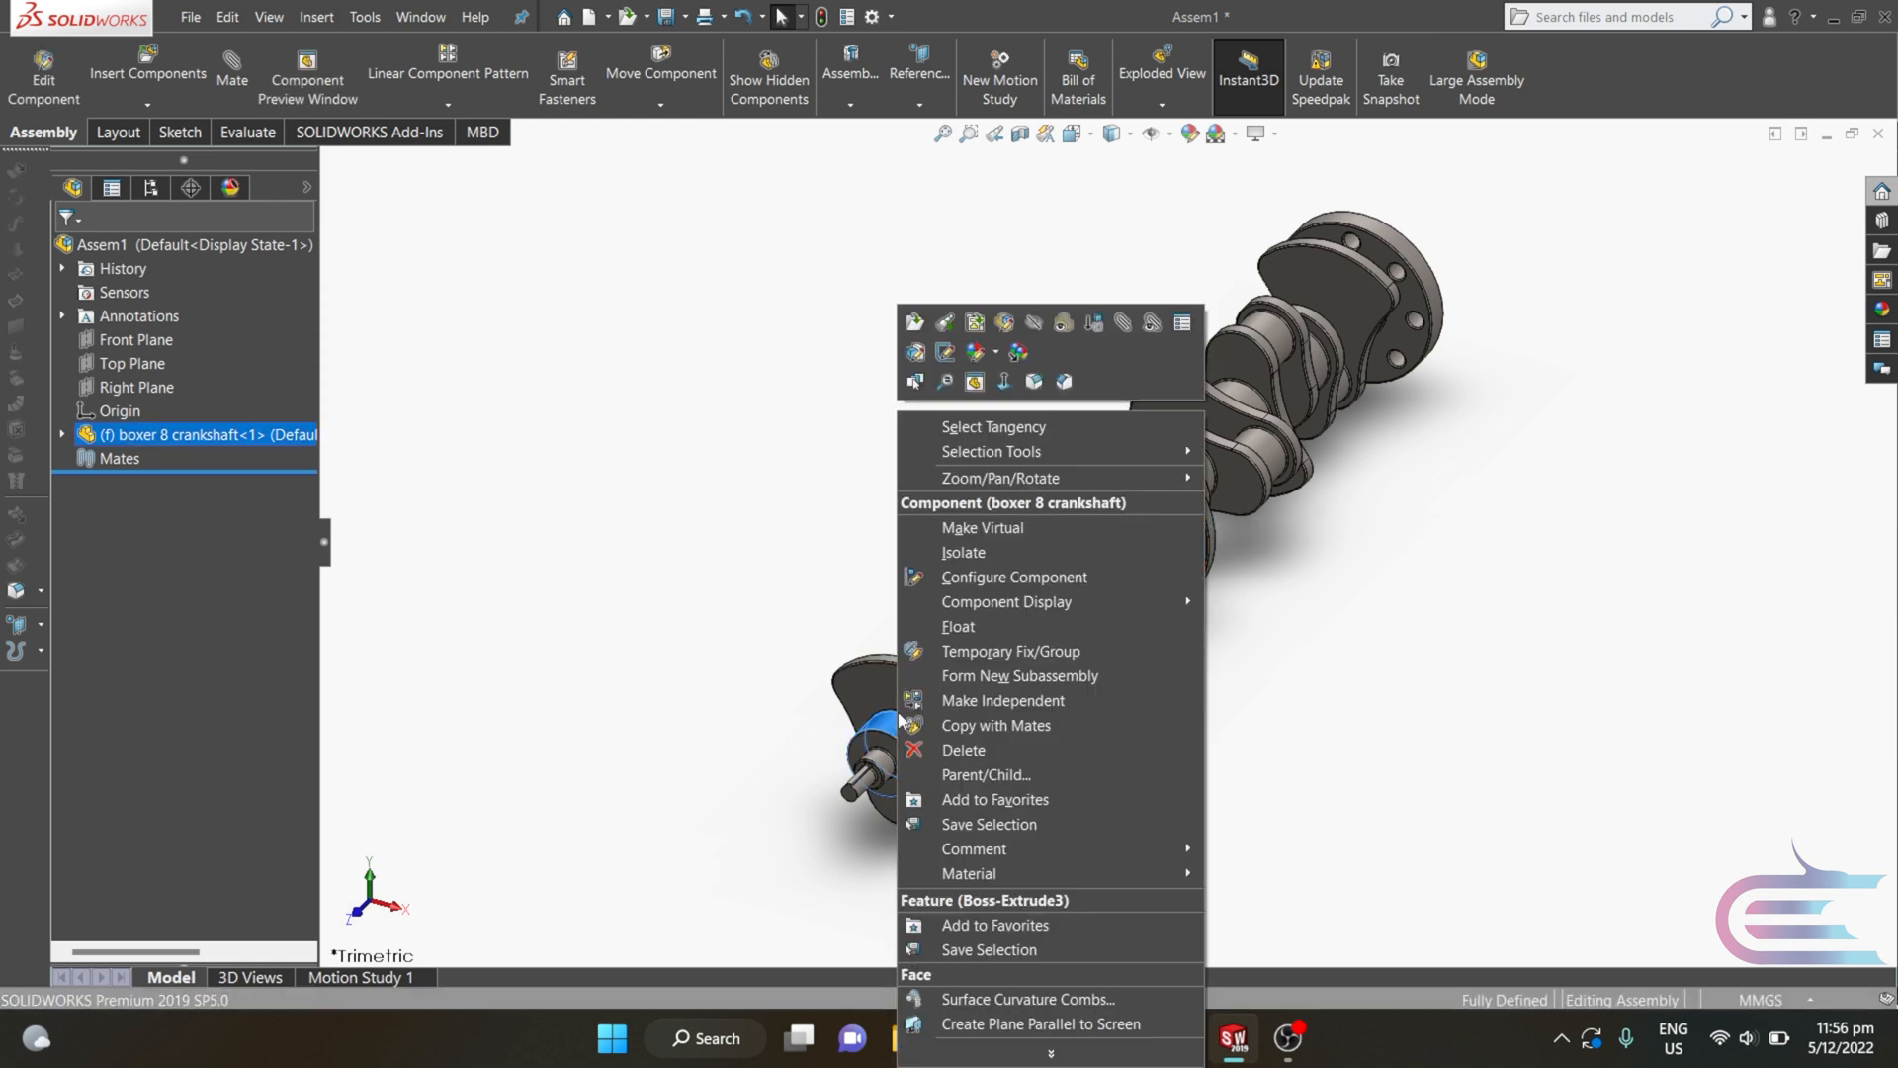
click(941, 629)
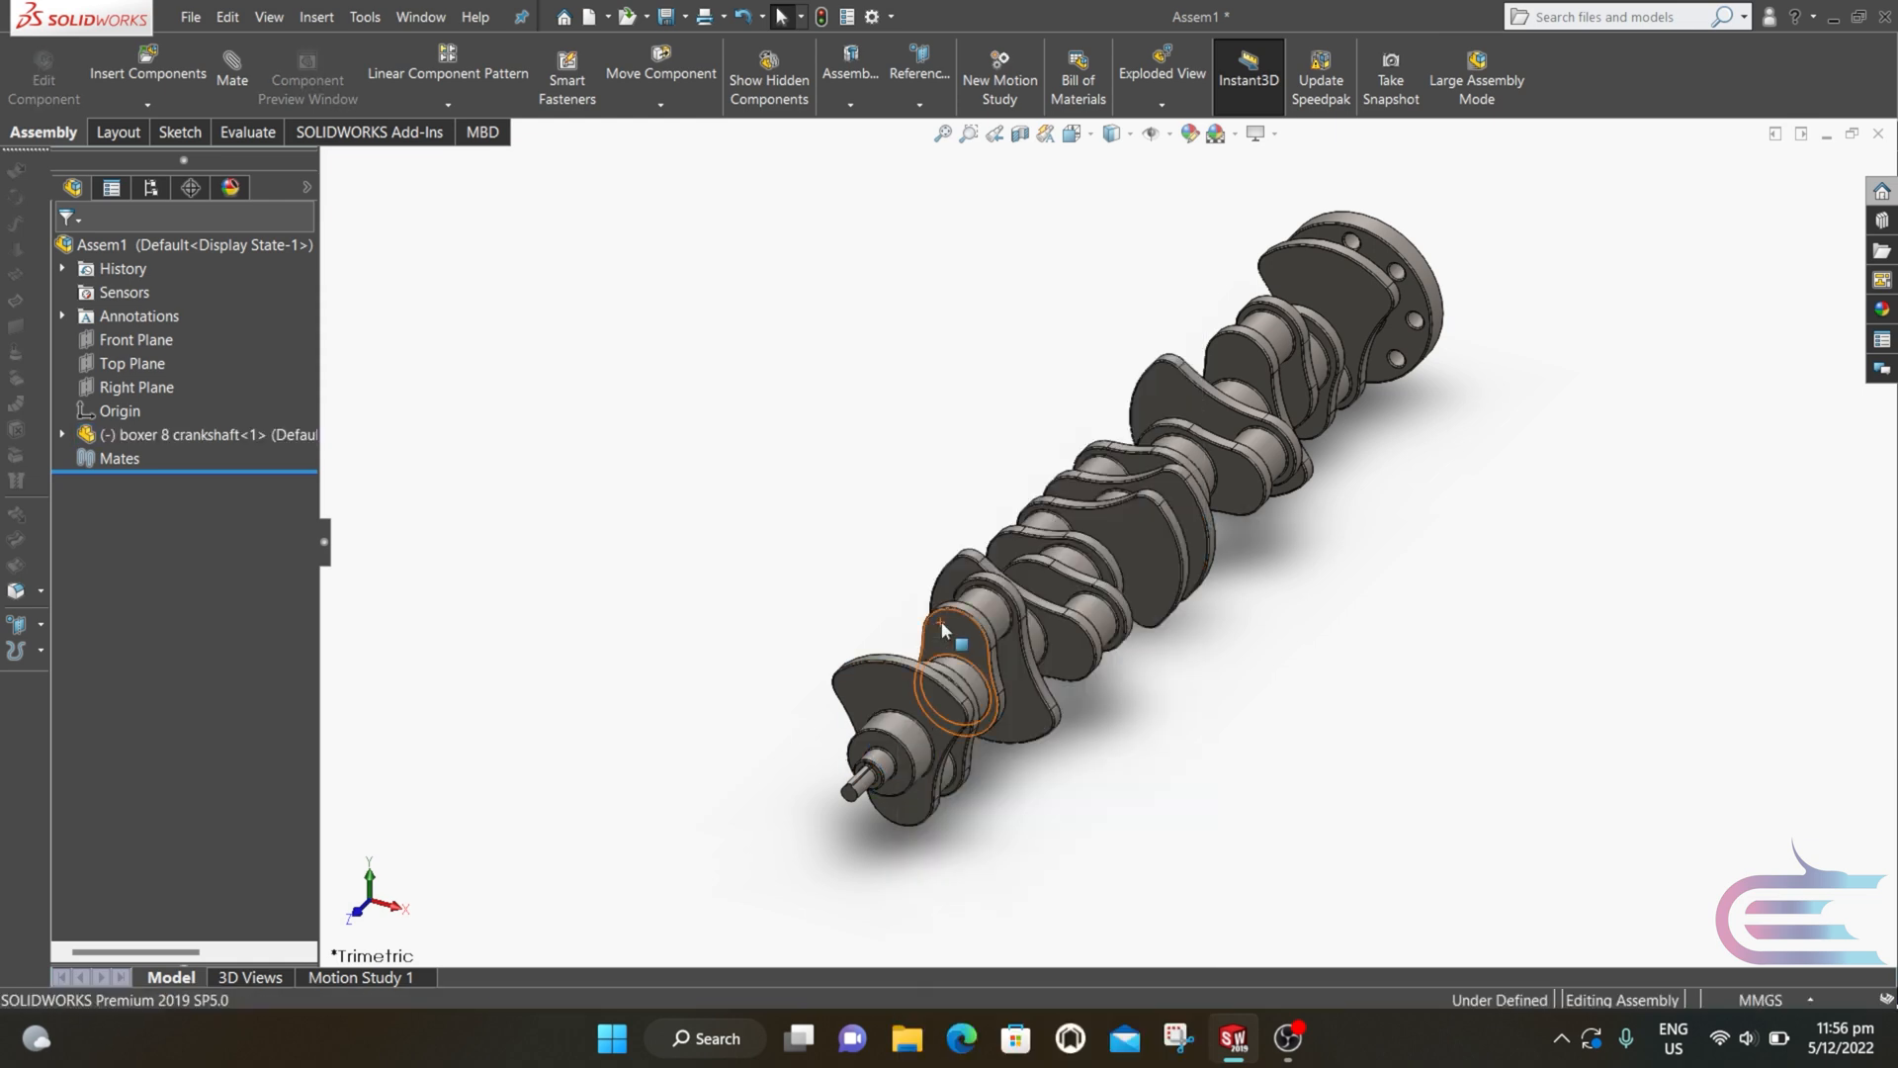
Step: Start a sketch on the assembly's Right Plane and draw a vertical centerline from above the origin down to the origin
right_click(158, 388)
click(272, 359)
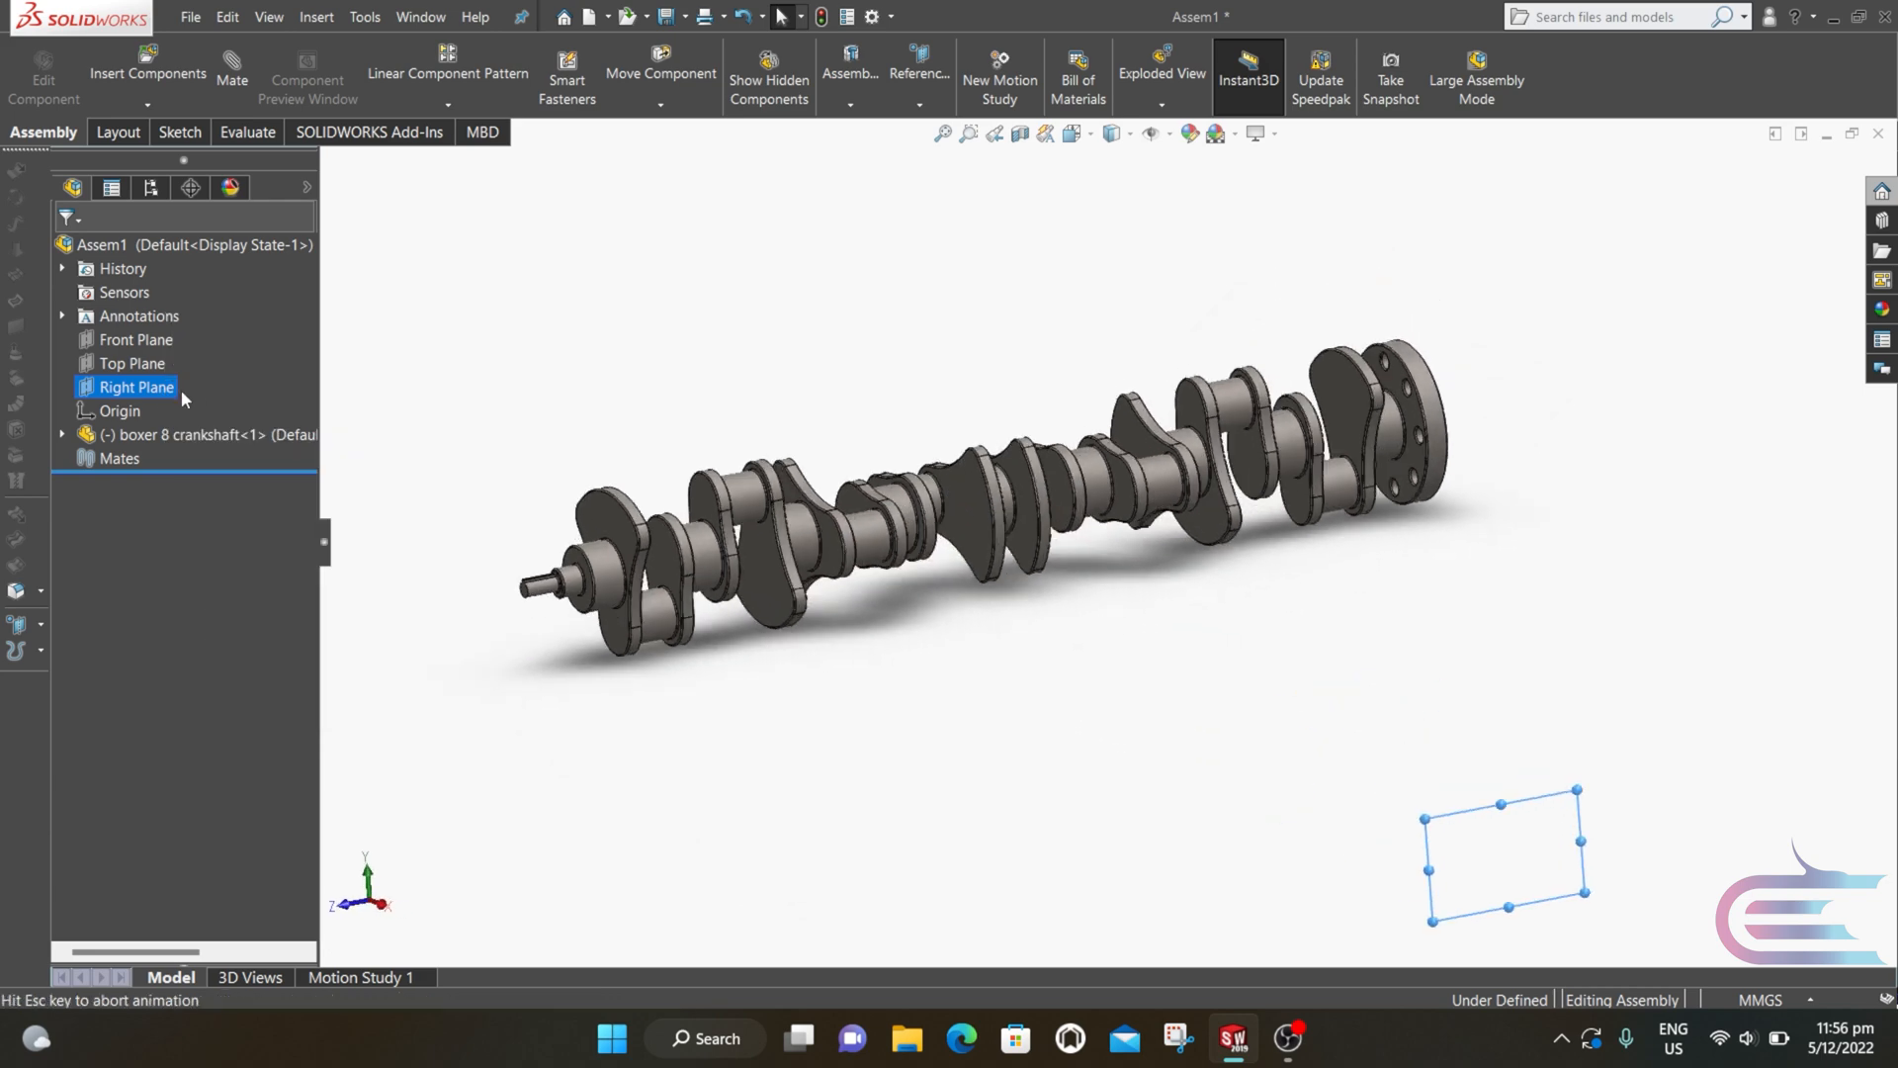
right_click(181, 388)
click(182, 360)
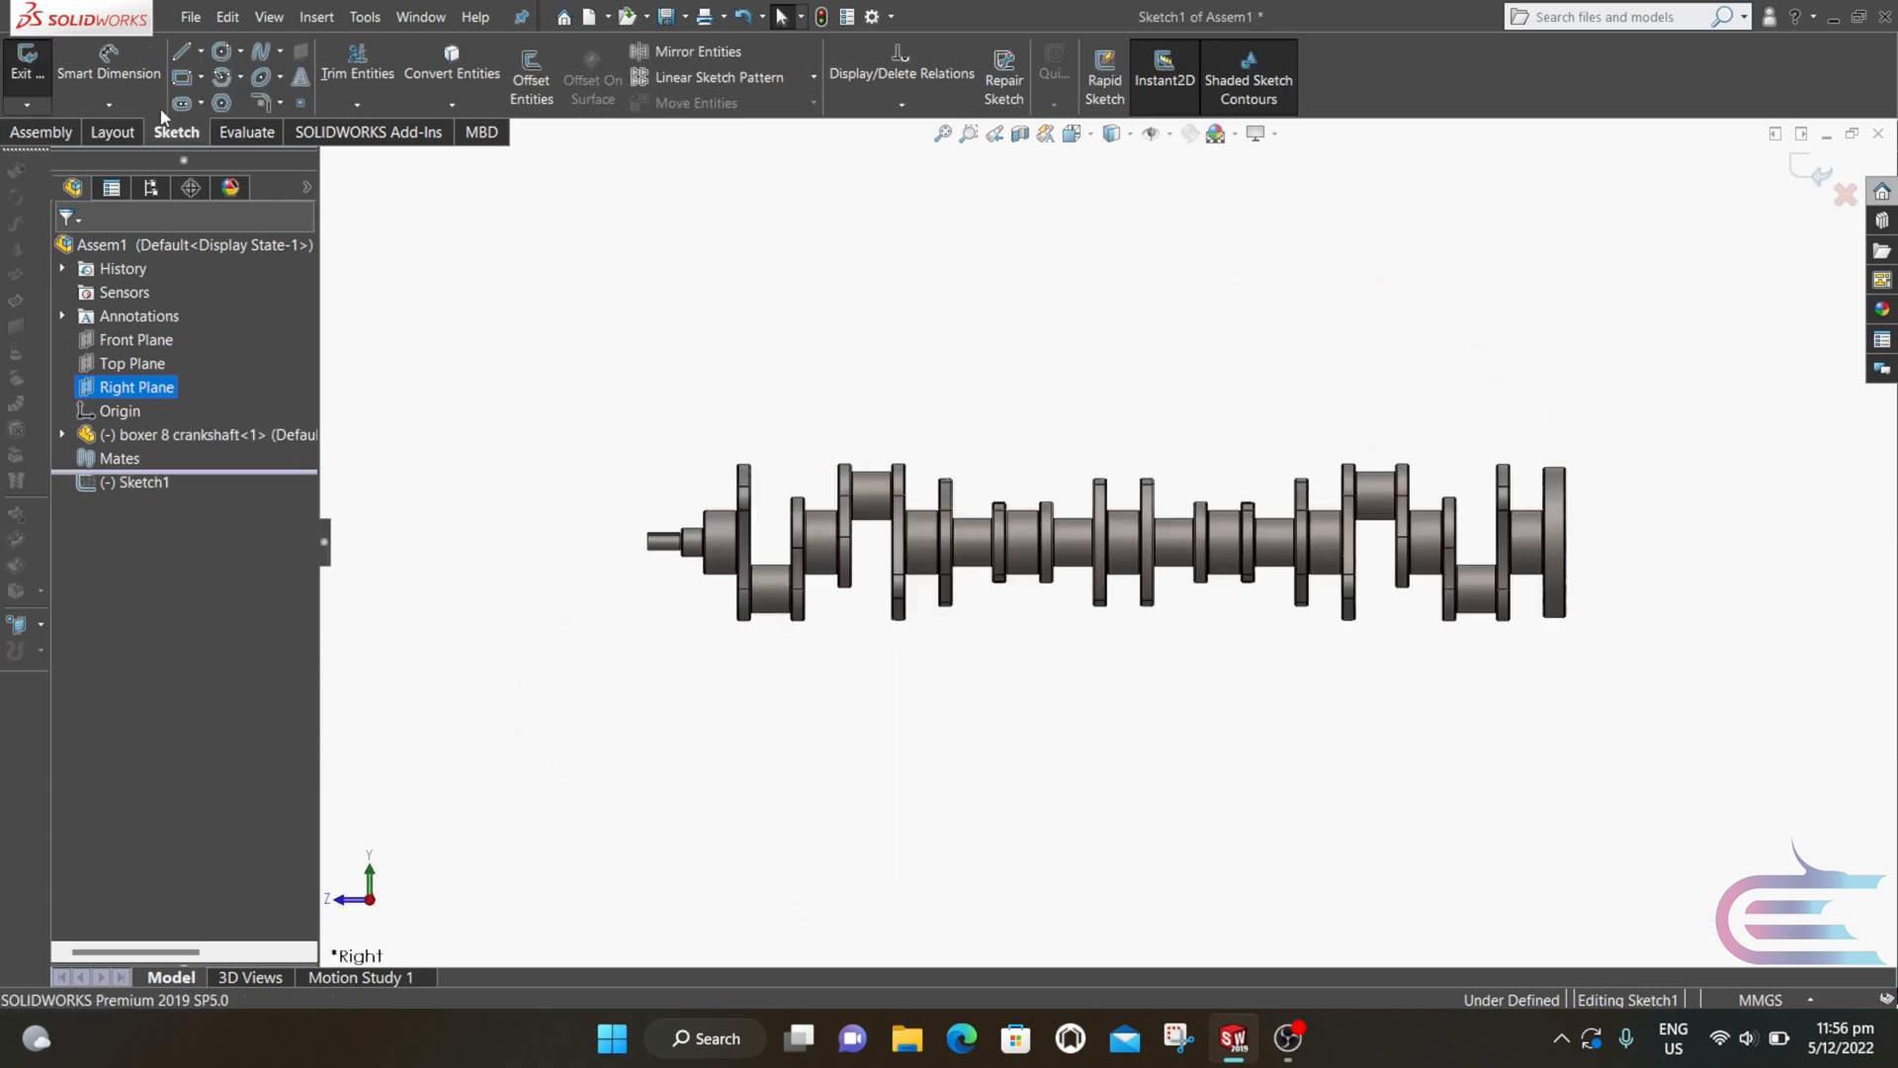
click(201, 50)
click(223, 102)
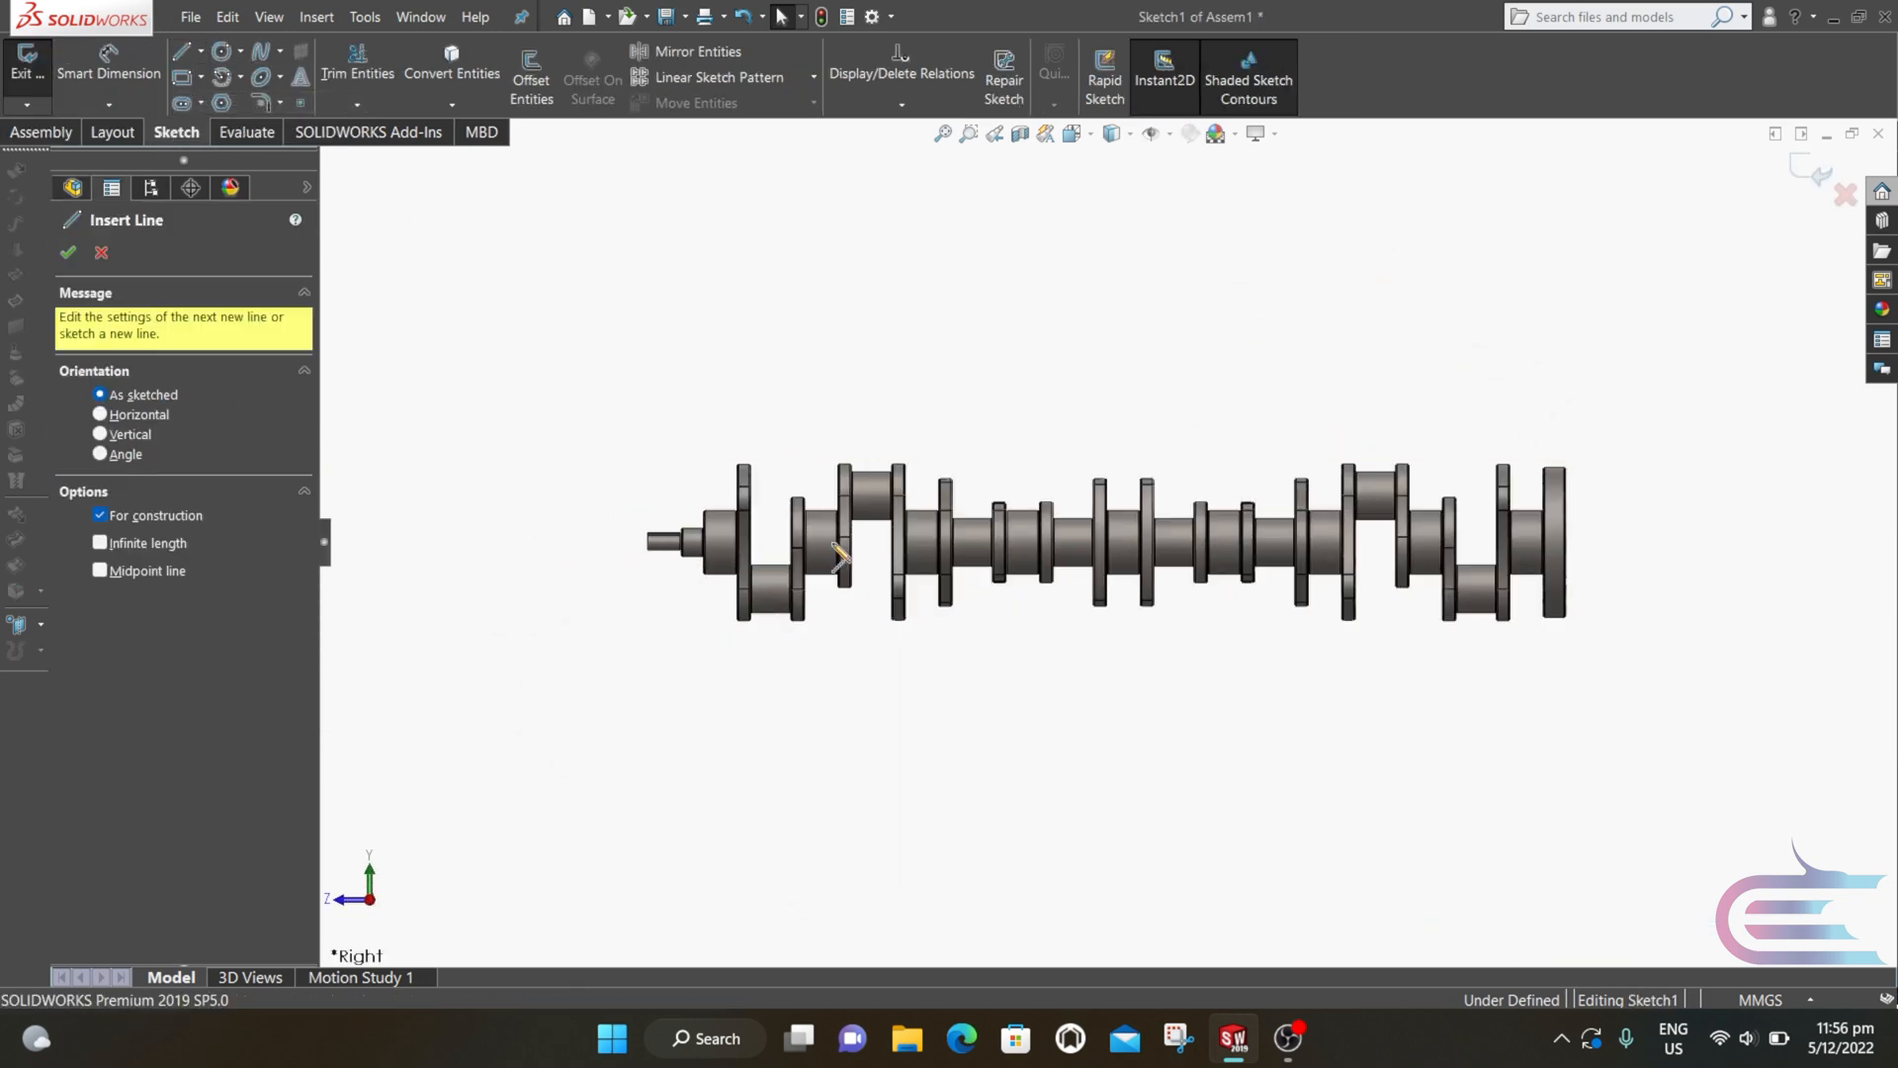
scroll(1101, 524, up, 2)
scroll(1181, 821, up, 2)
scroll(1411, 894, down, 2)
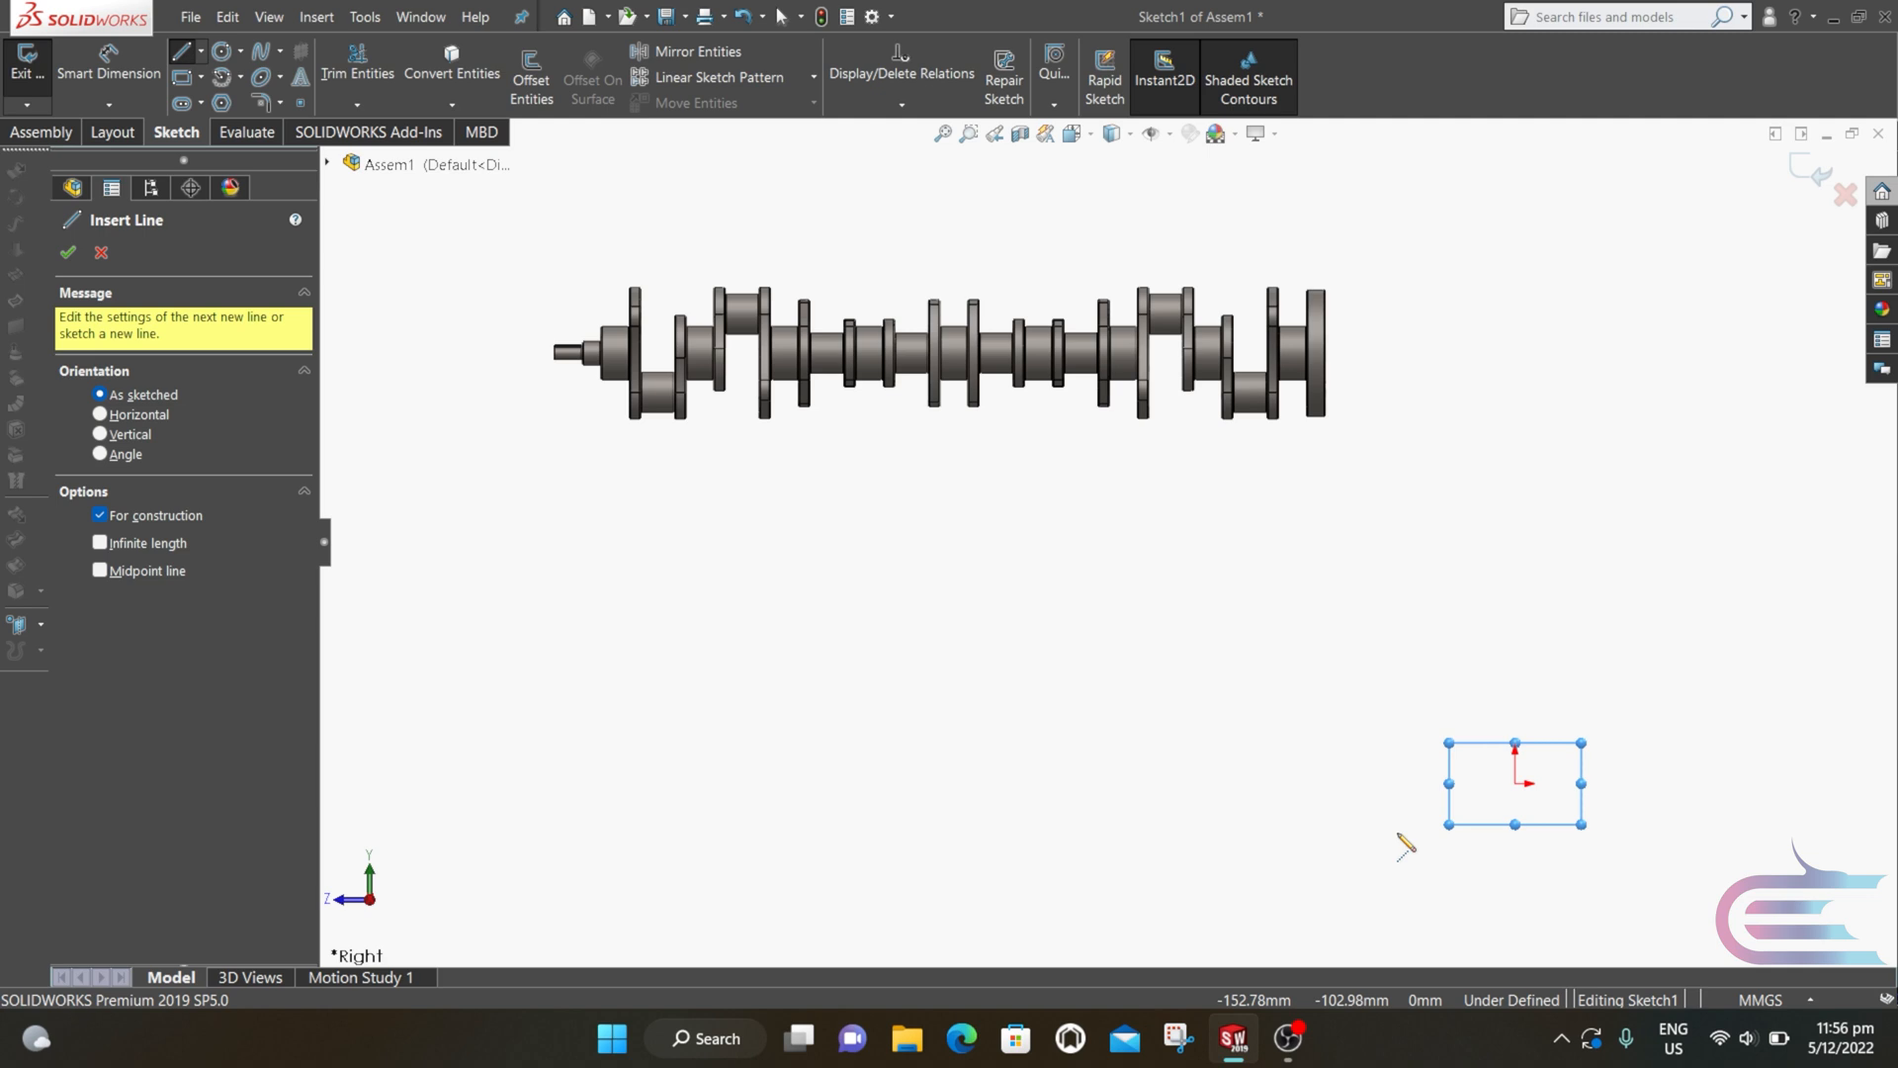
click(1515, 672)
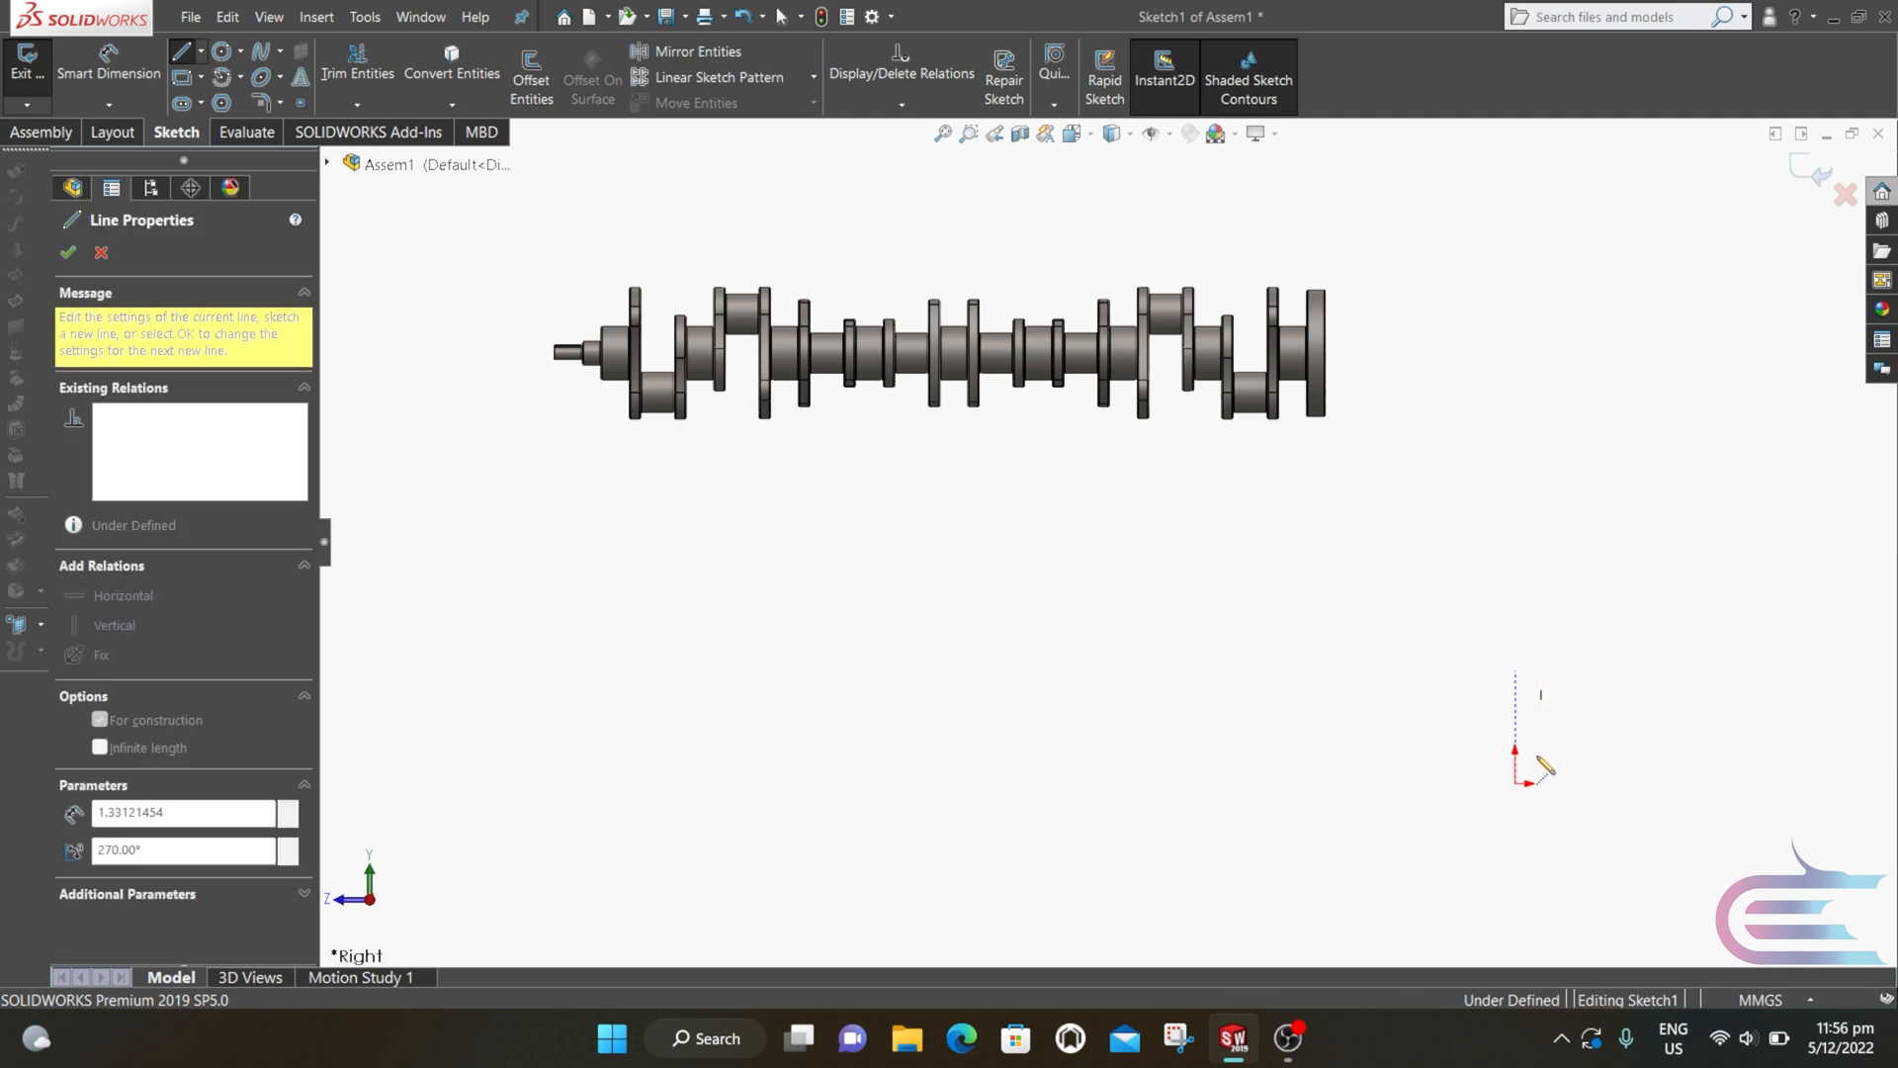
click(1515, 783)
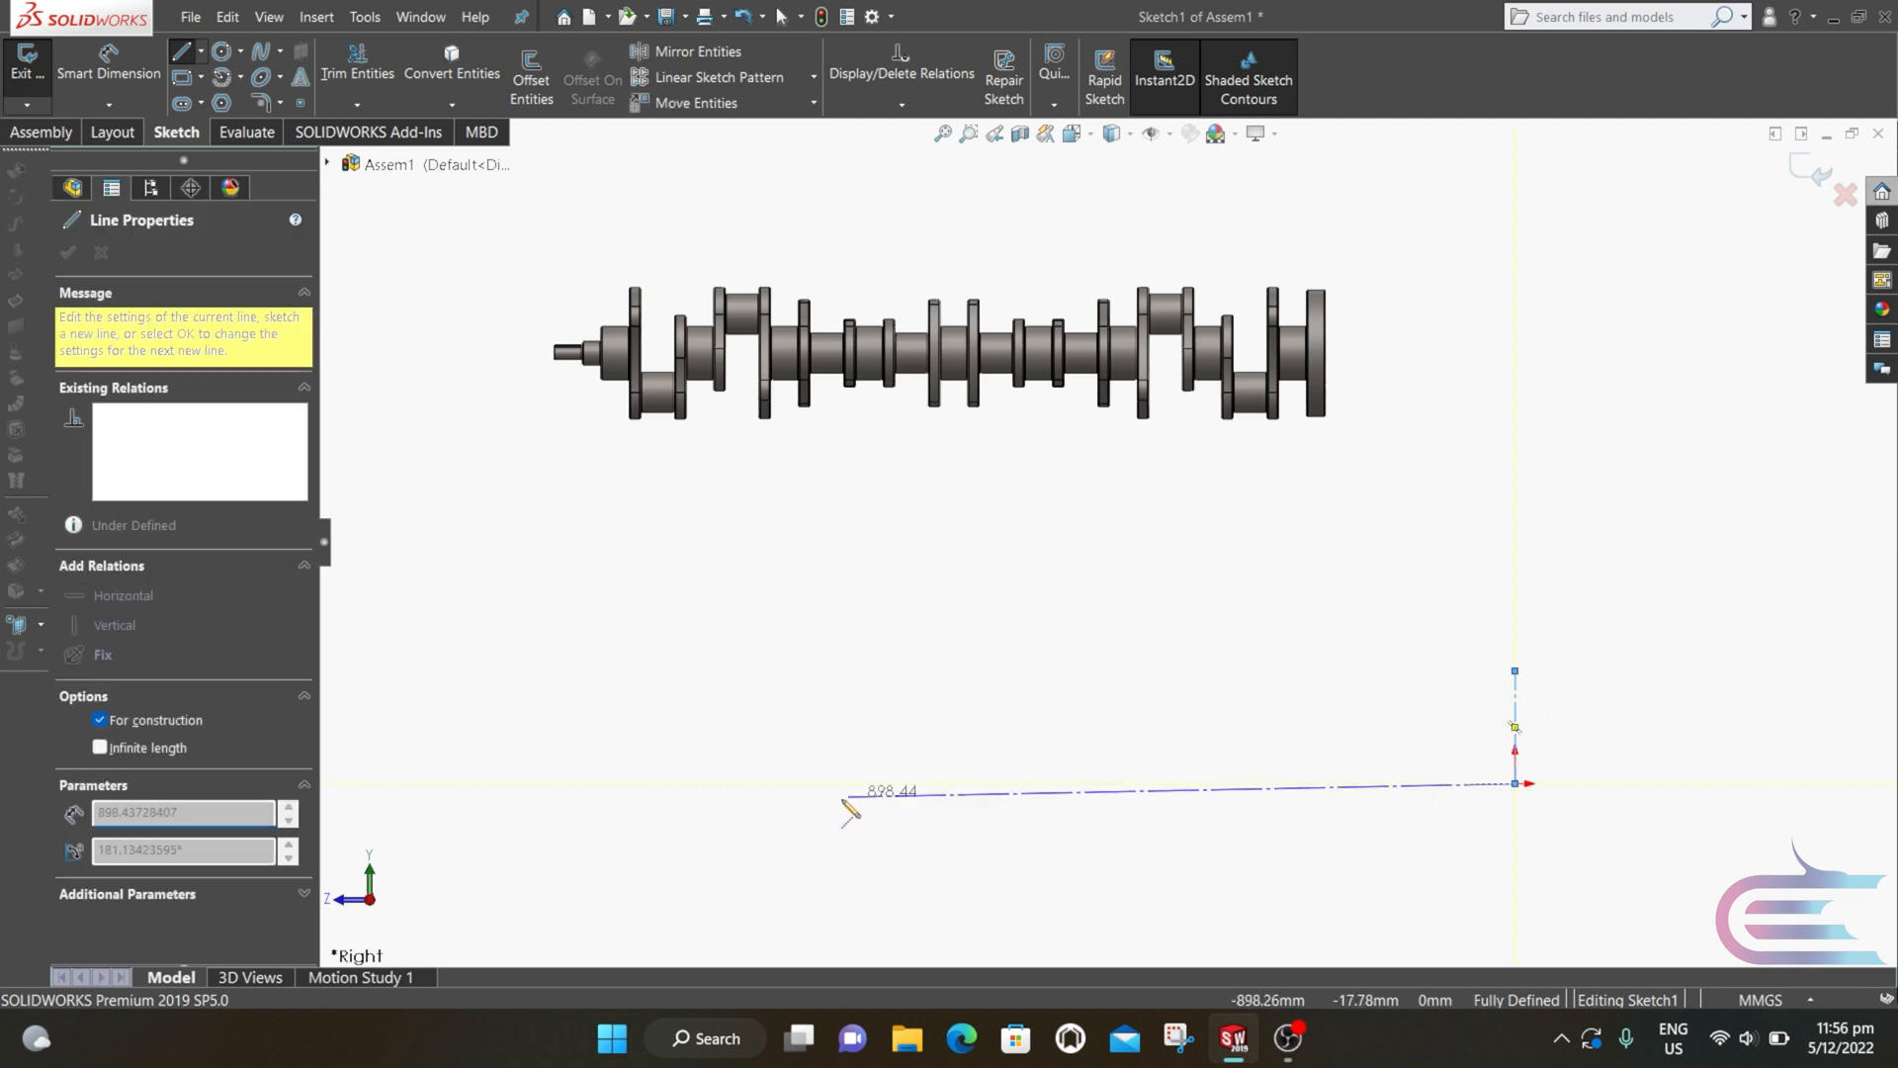
Step: Continue with a horizontal centerline from the origin towards the positive Z side and exit the sketch
click(729, 784)
key(Escape)
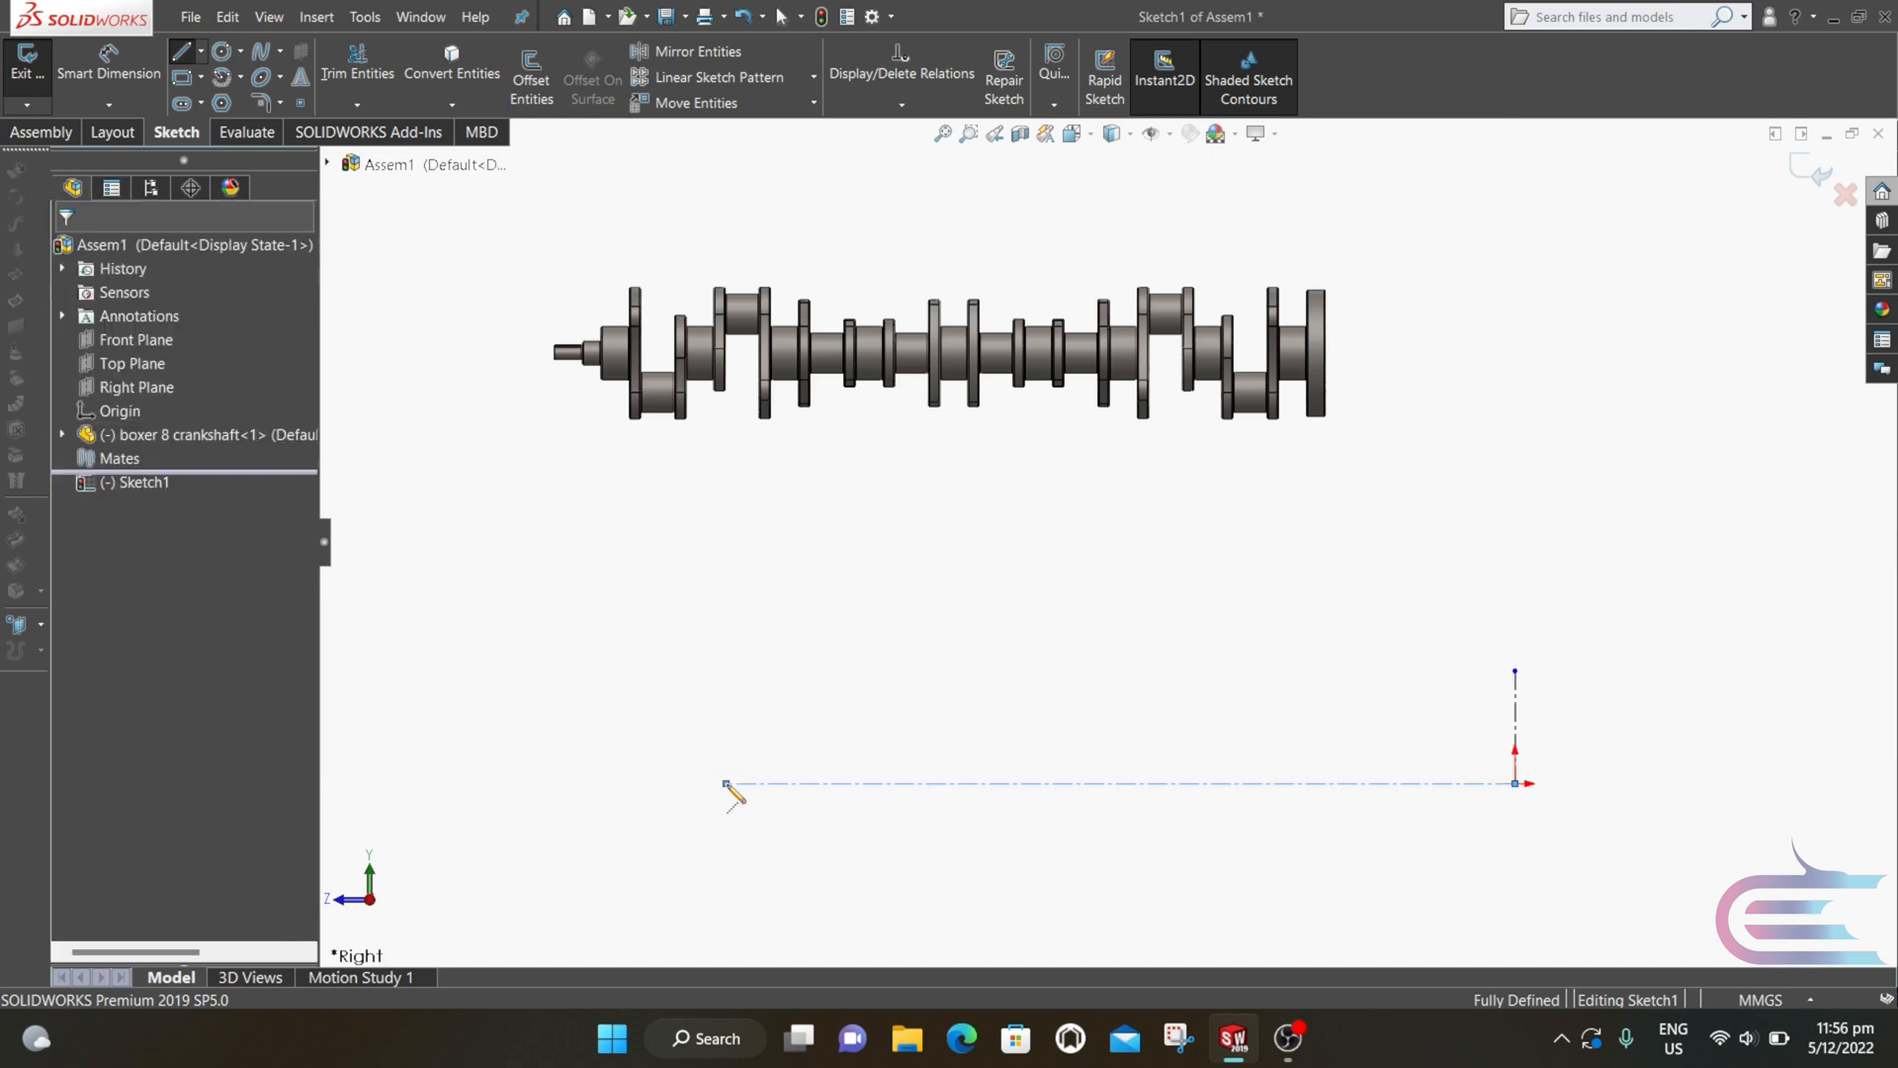
click(1809, 170)
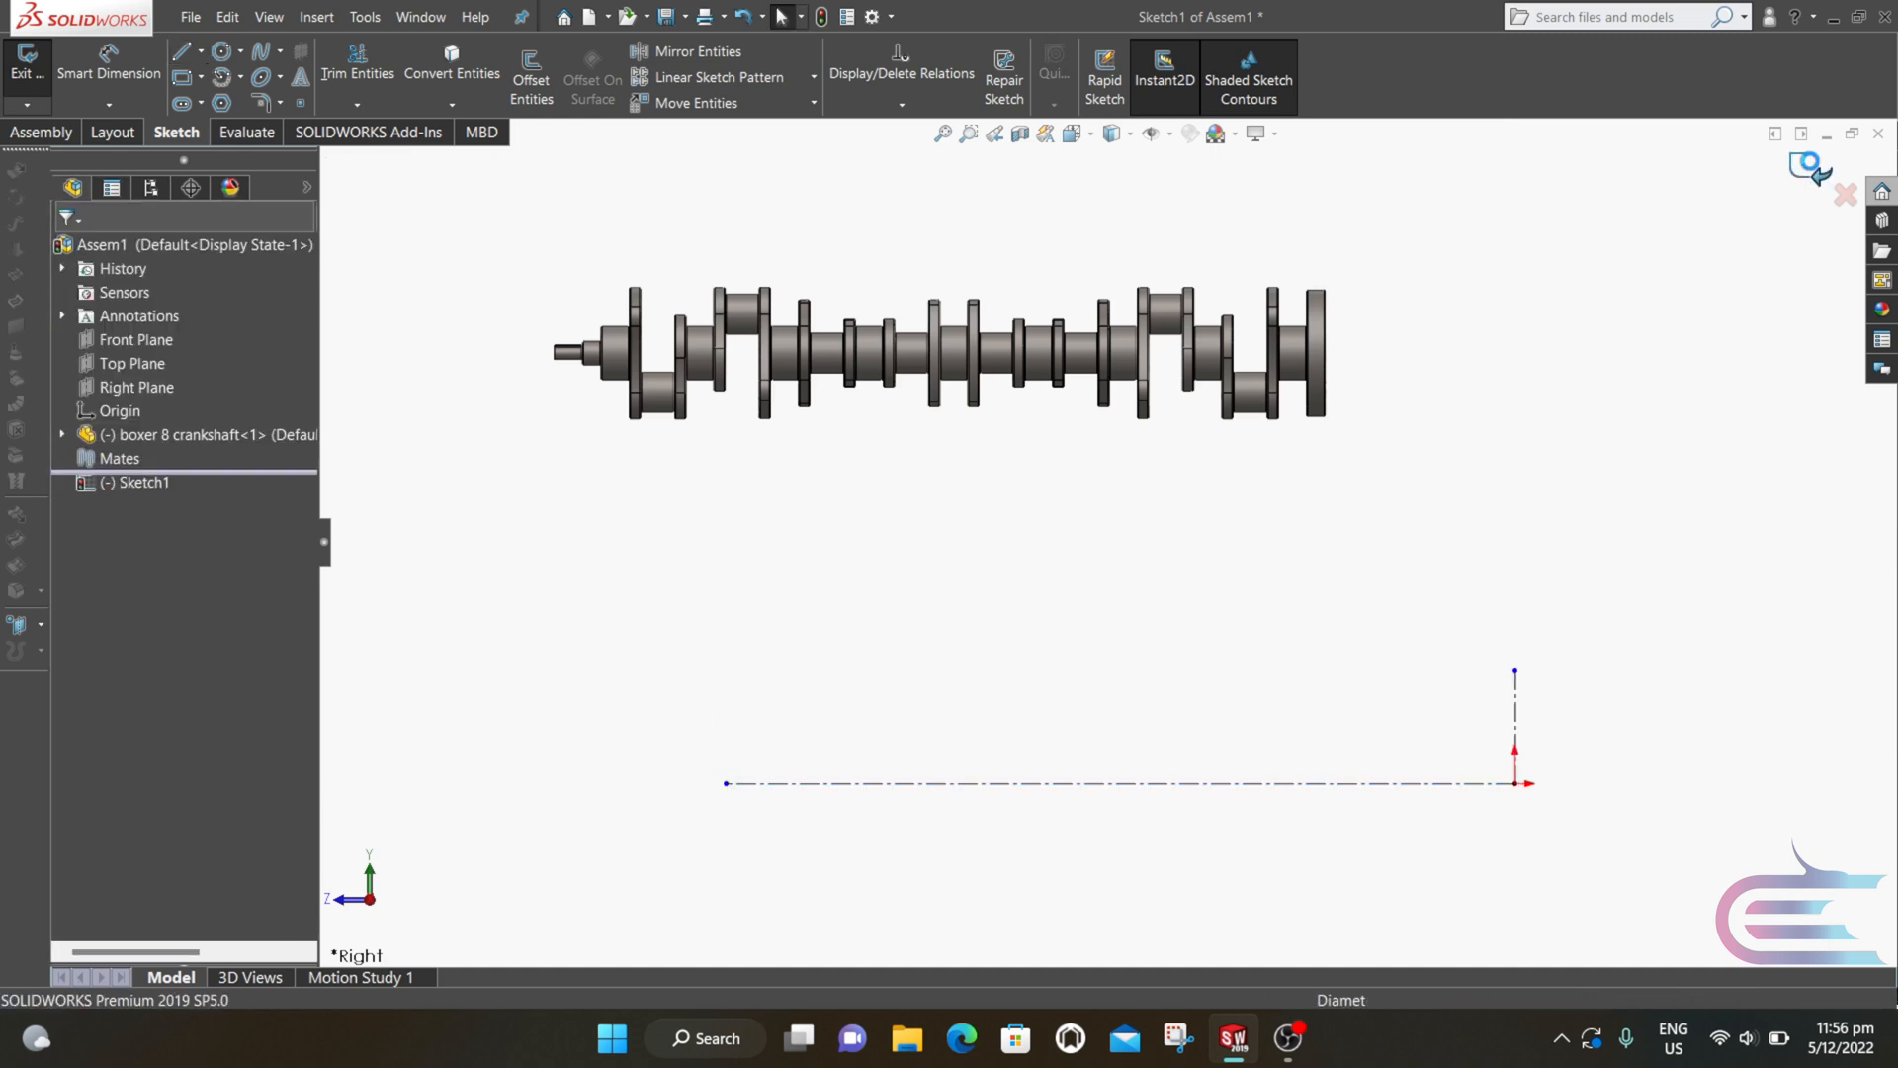
Step: Mate the cylindrical journal at the crankshaft's nose end concentric with the horizontal sketch centerline
click(613, 354)
ctrl+click(817, 784)
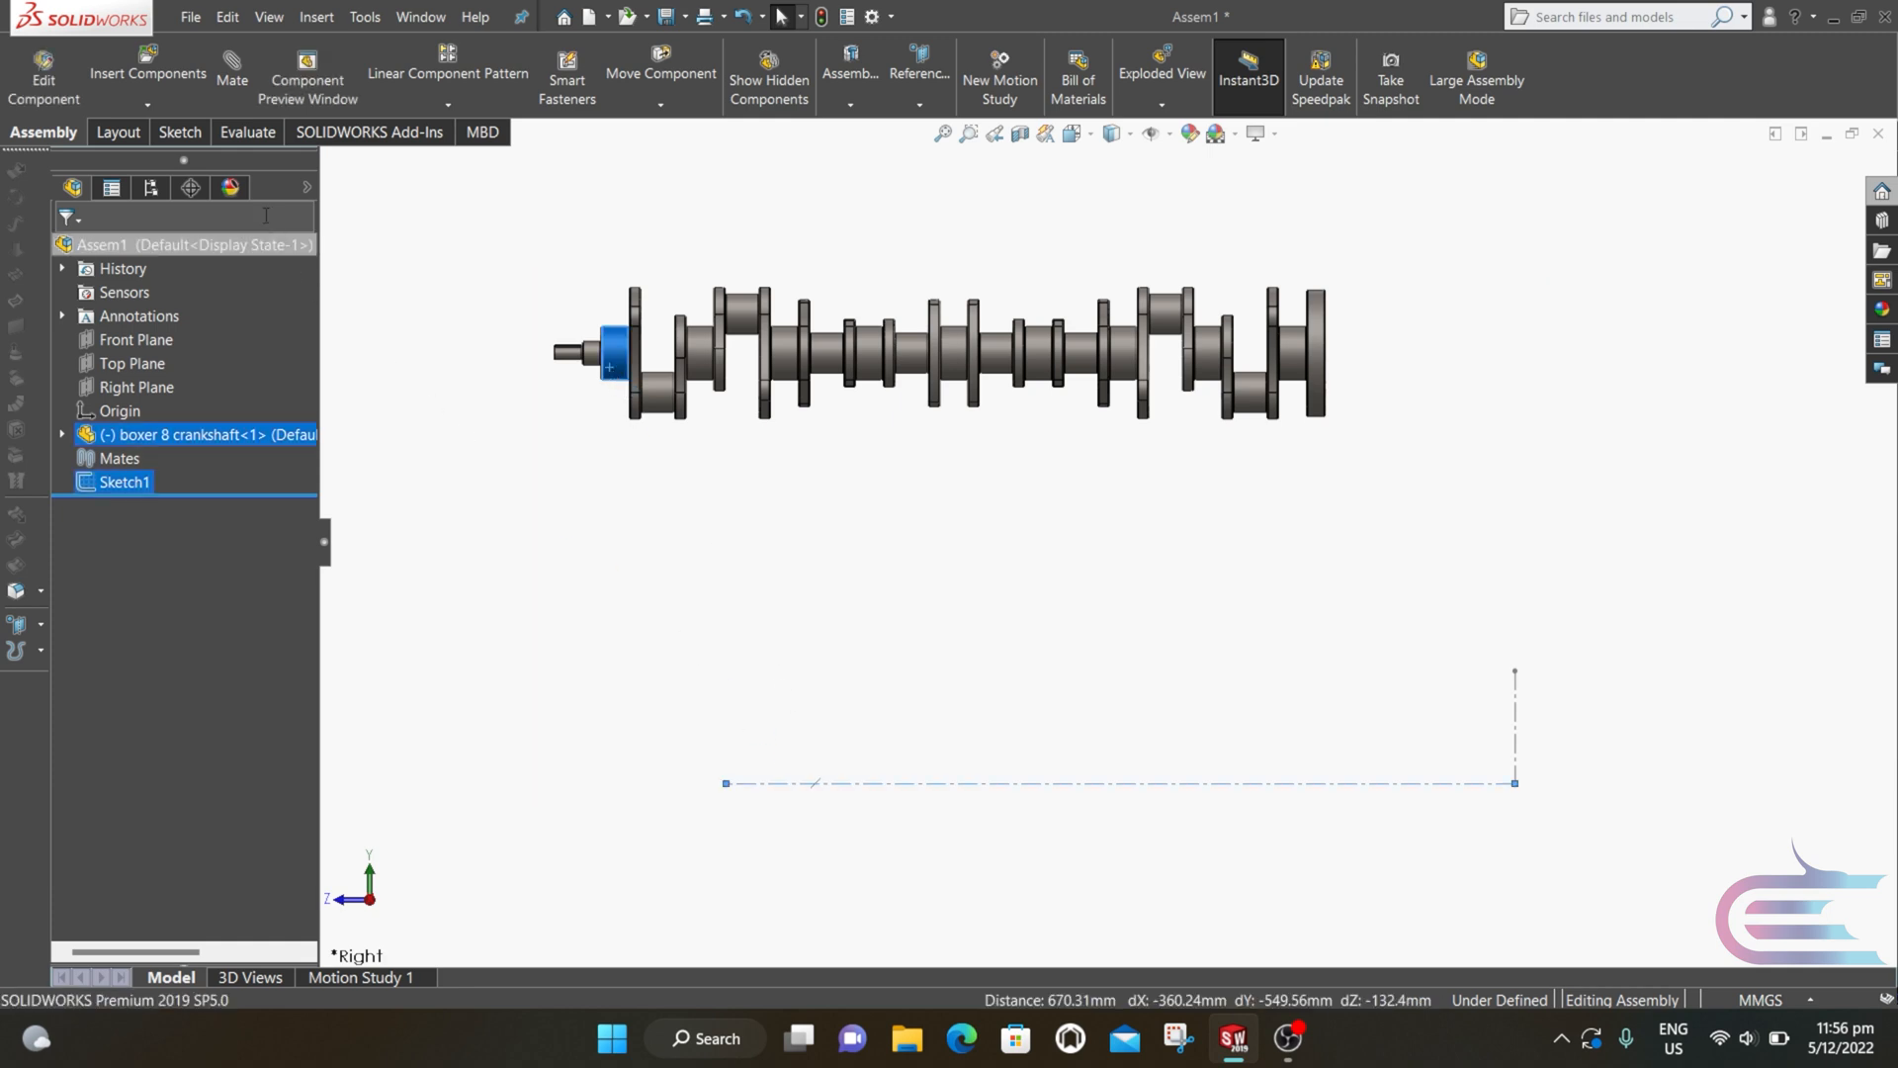
click(238, 95)
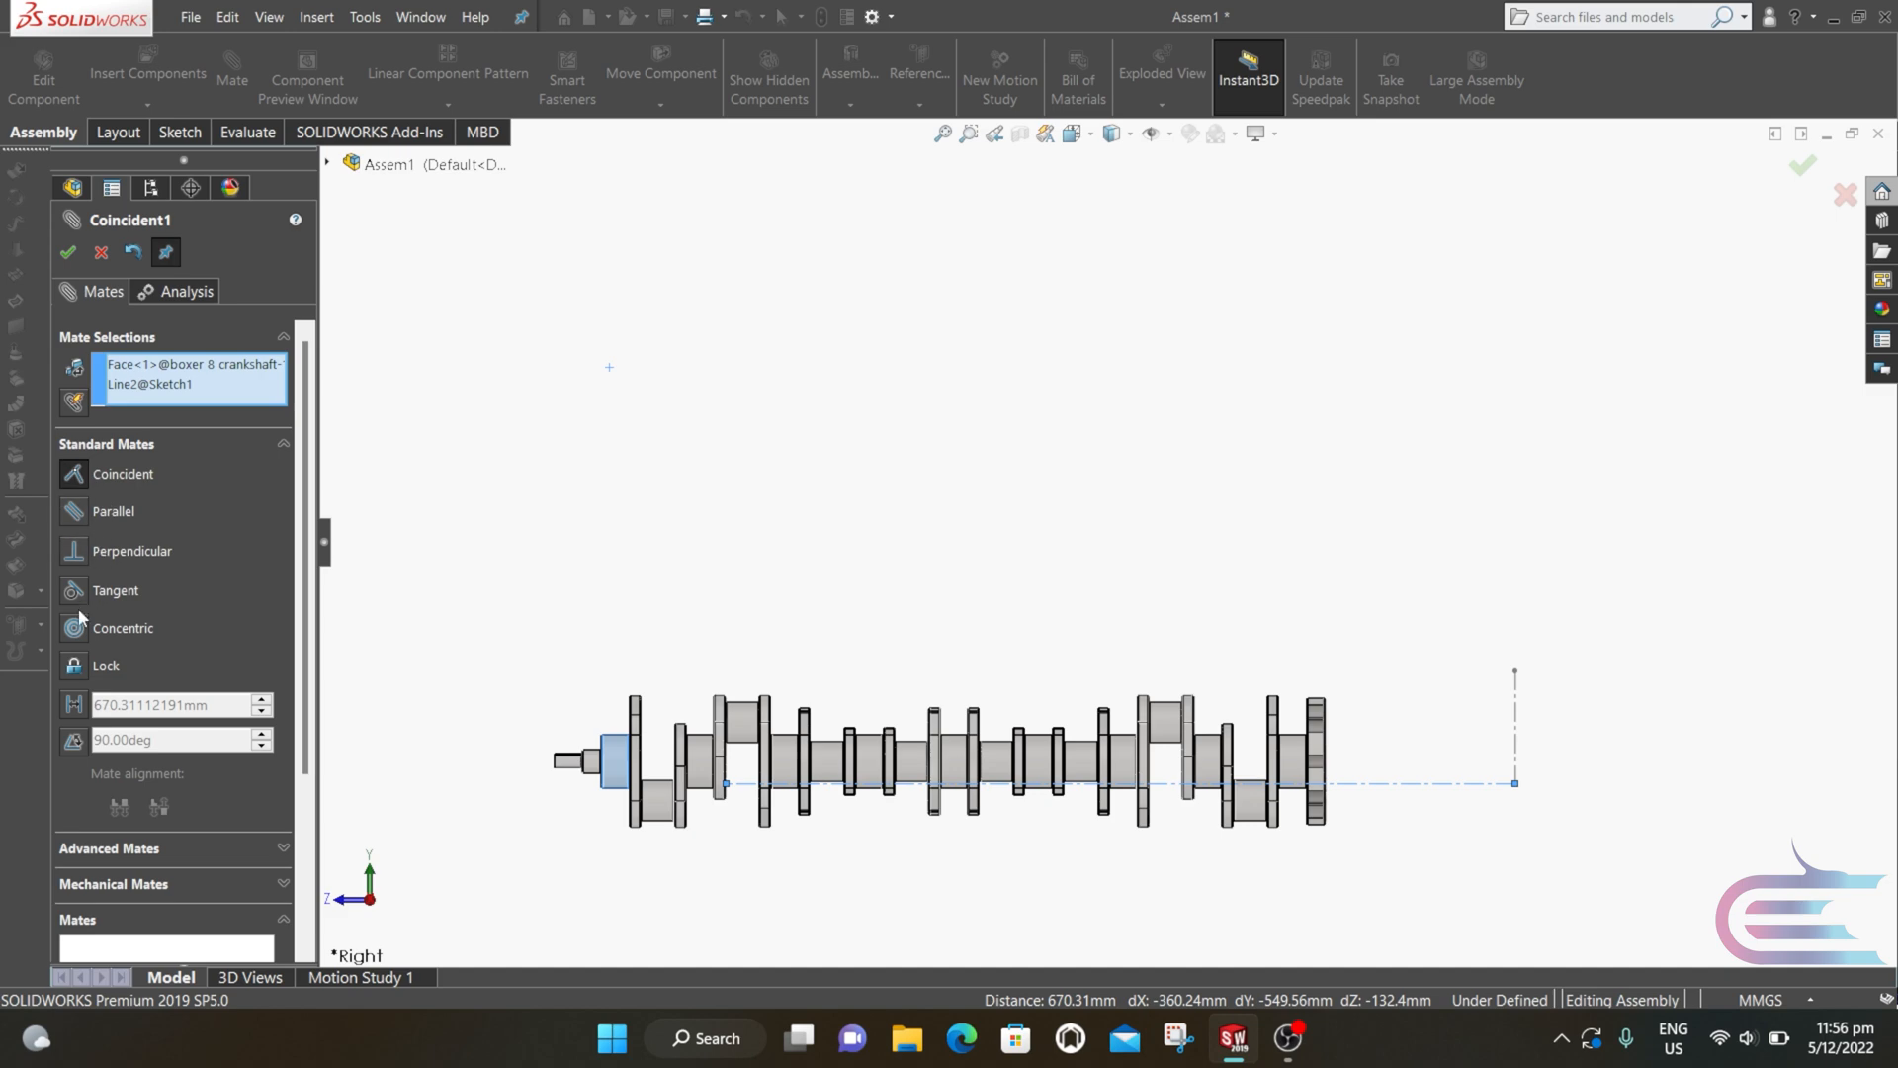
click(75, 630)
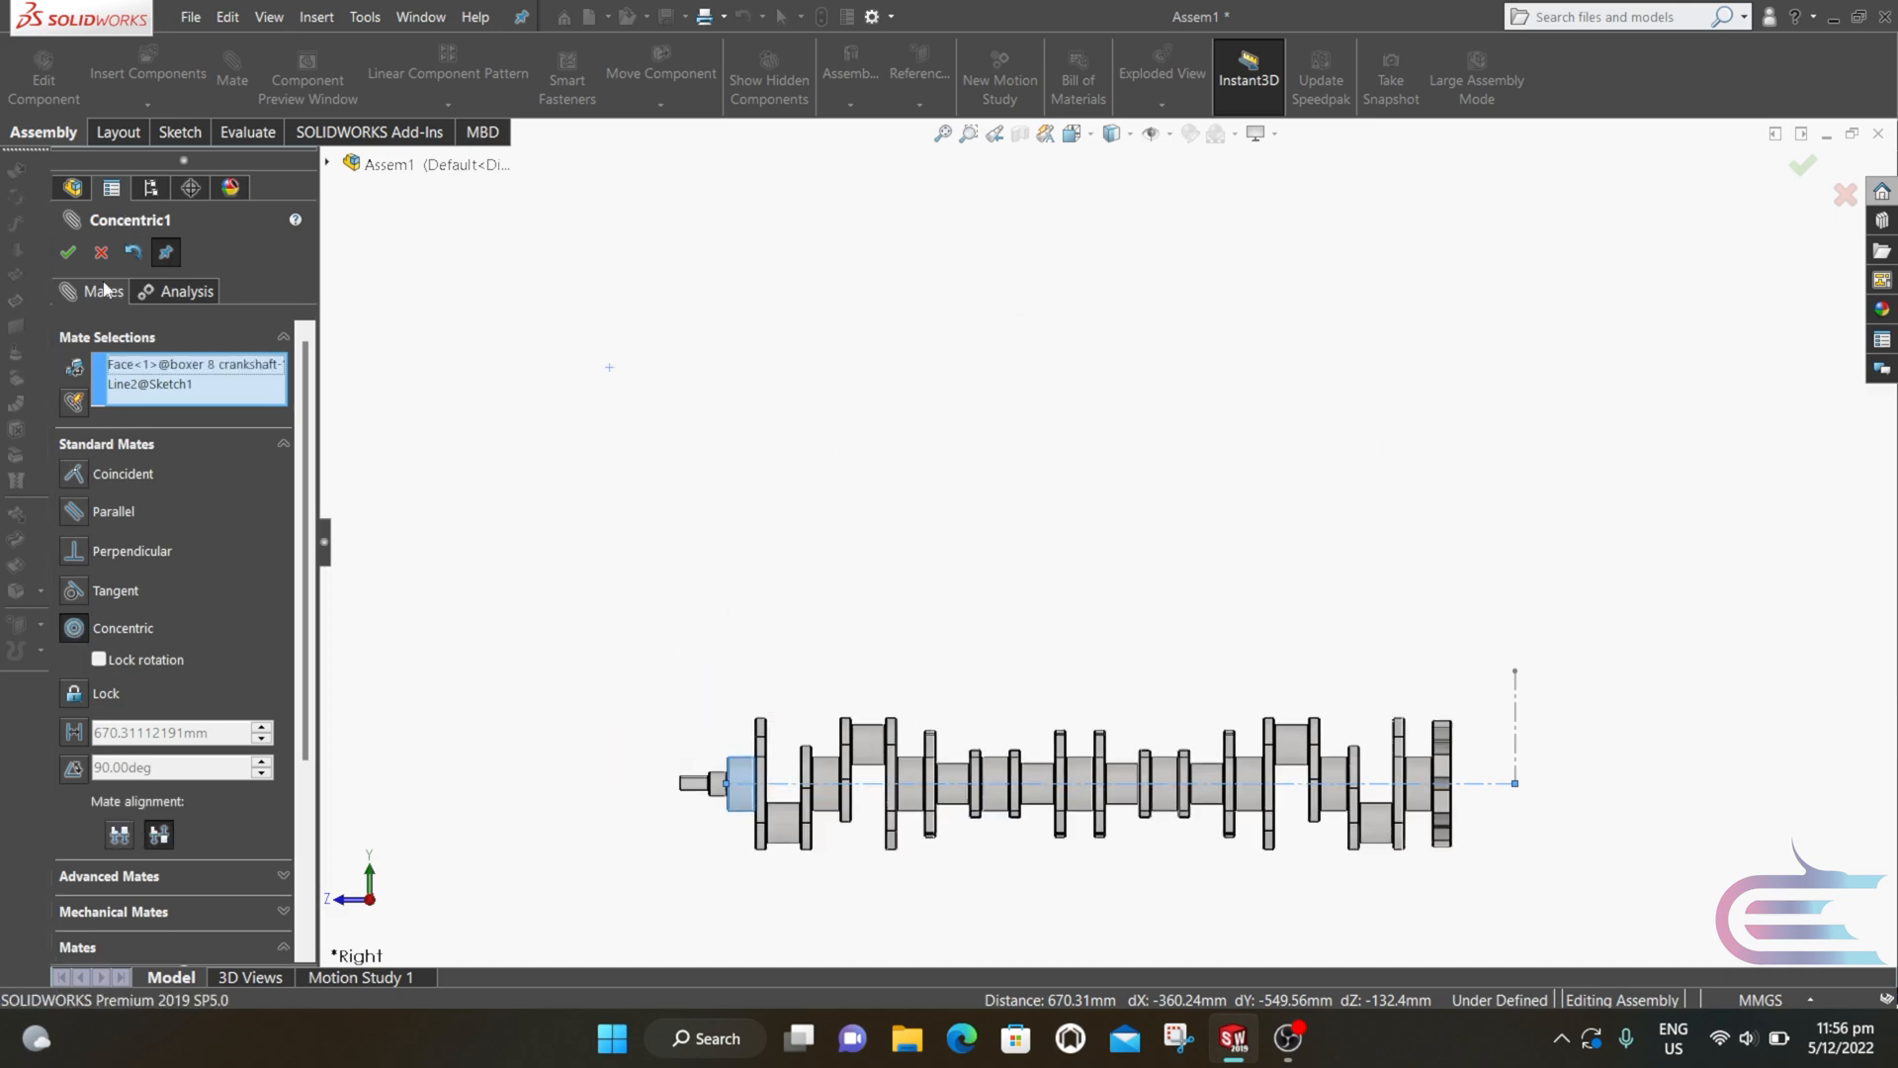
click(67, 252)
Step: Add a coincident mate between the crankshaft's drilled flange end face and the vertical sketch centerline
middle_drag(869, 925, 927, 682)
scroll(1455, 590, down, 5)
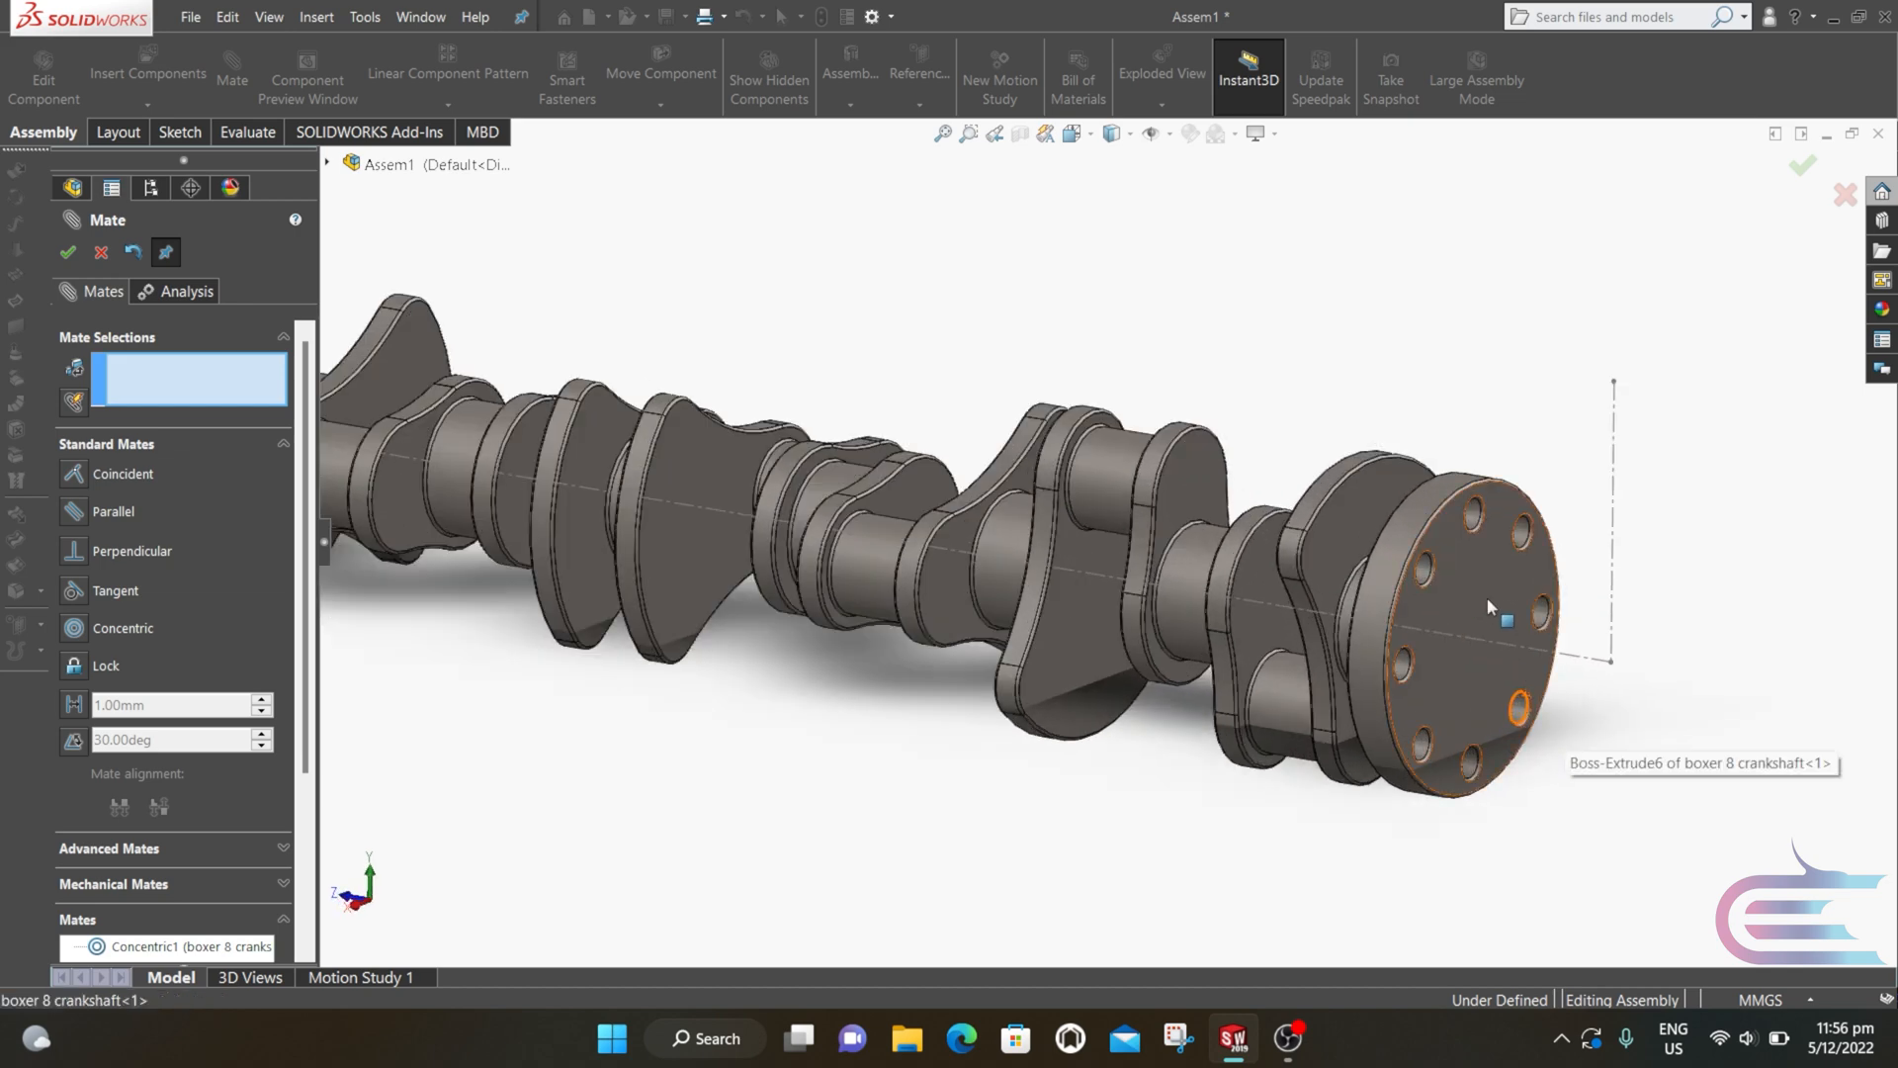
click(1488, 597)
click(1613, 577)
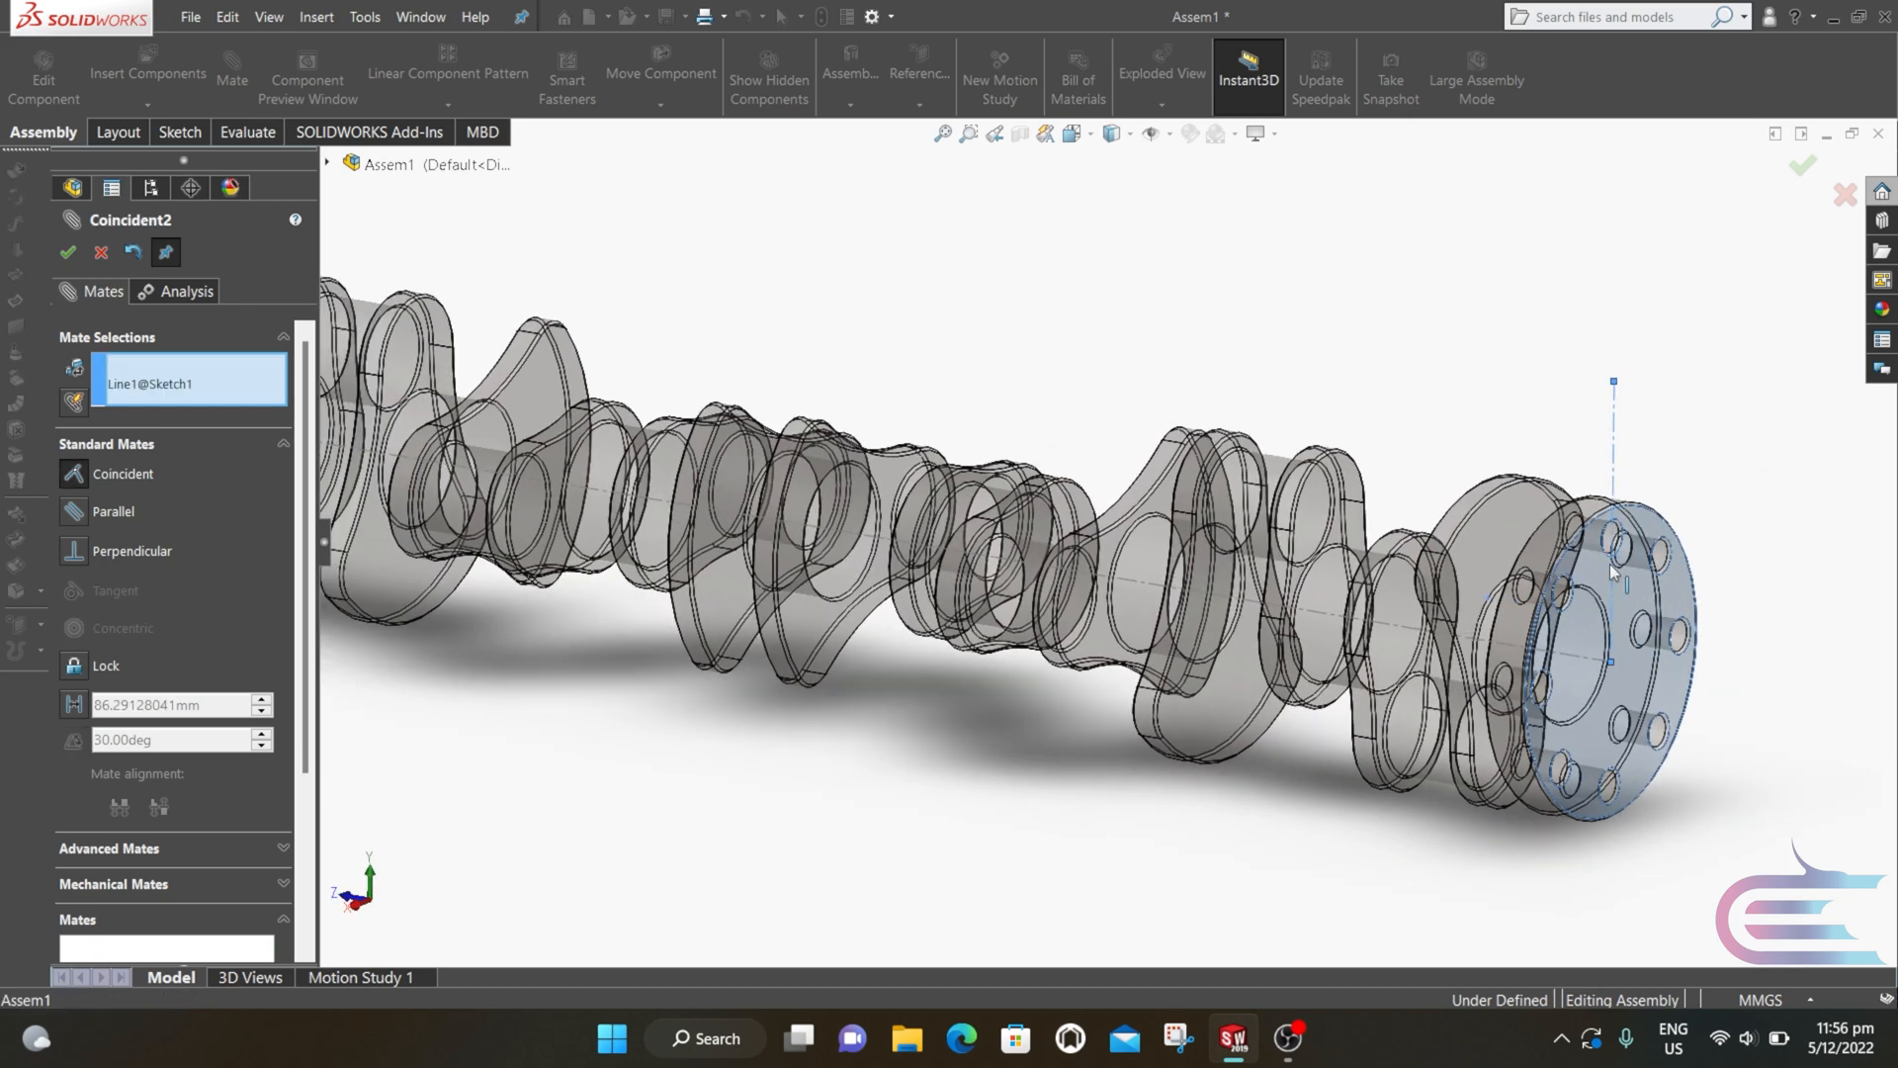
click(1825, 599)
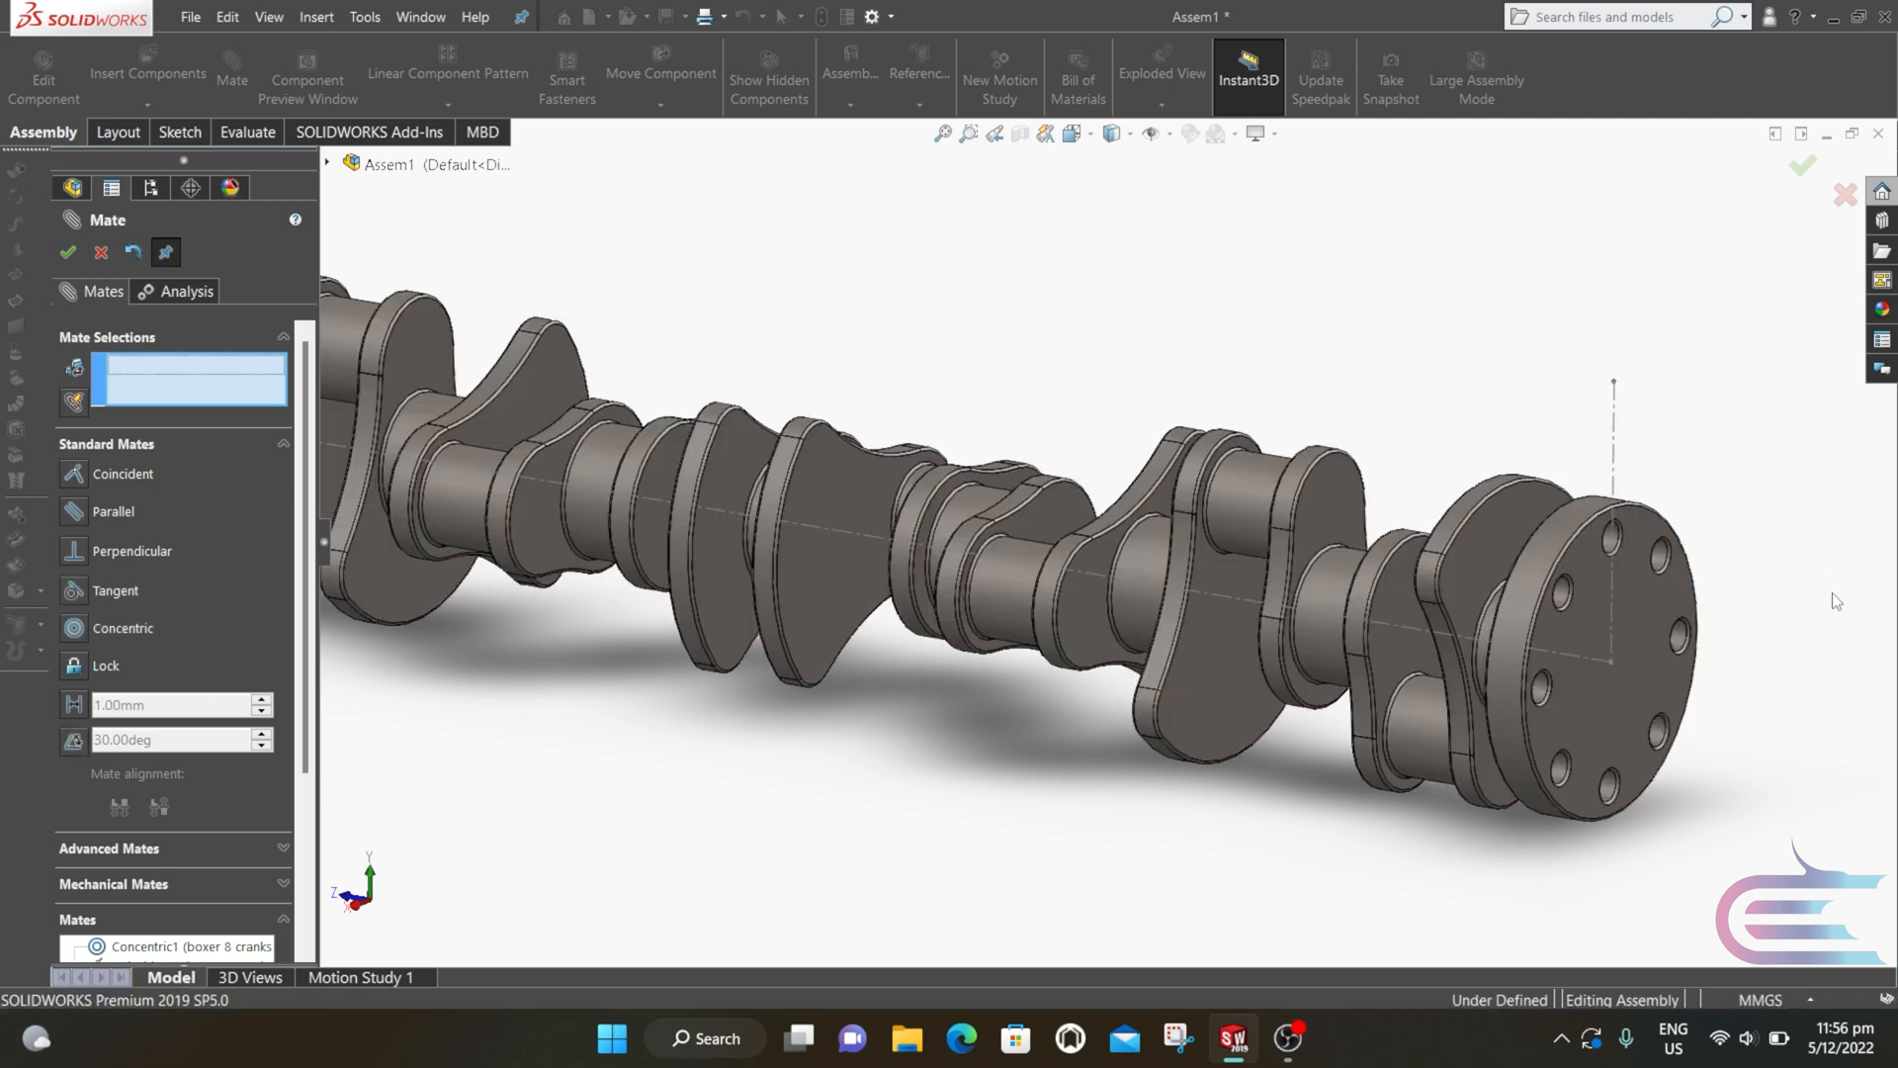
click(1799, 168)
Step: Rotate the crankshaft freely about its axis to a different angular position
scroll(1695, 301, up, 3)
middle_drag(1367, 462, 1542, 495)
click(643, 560)
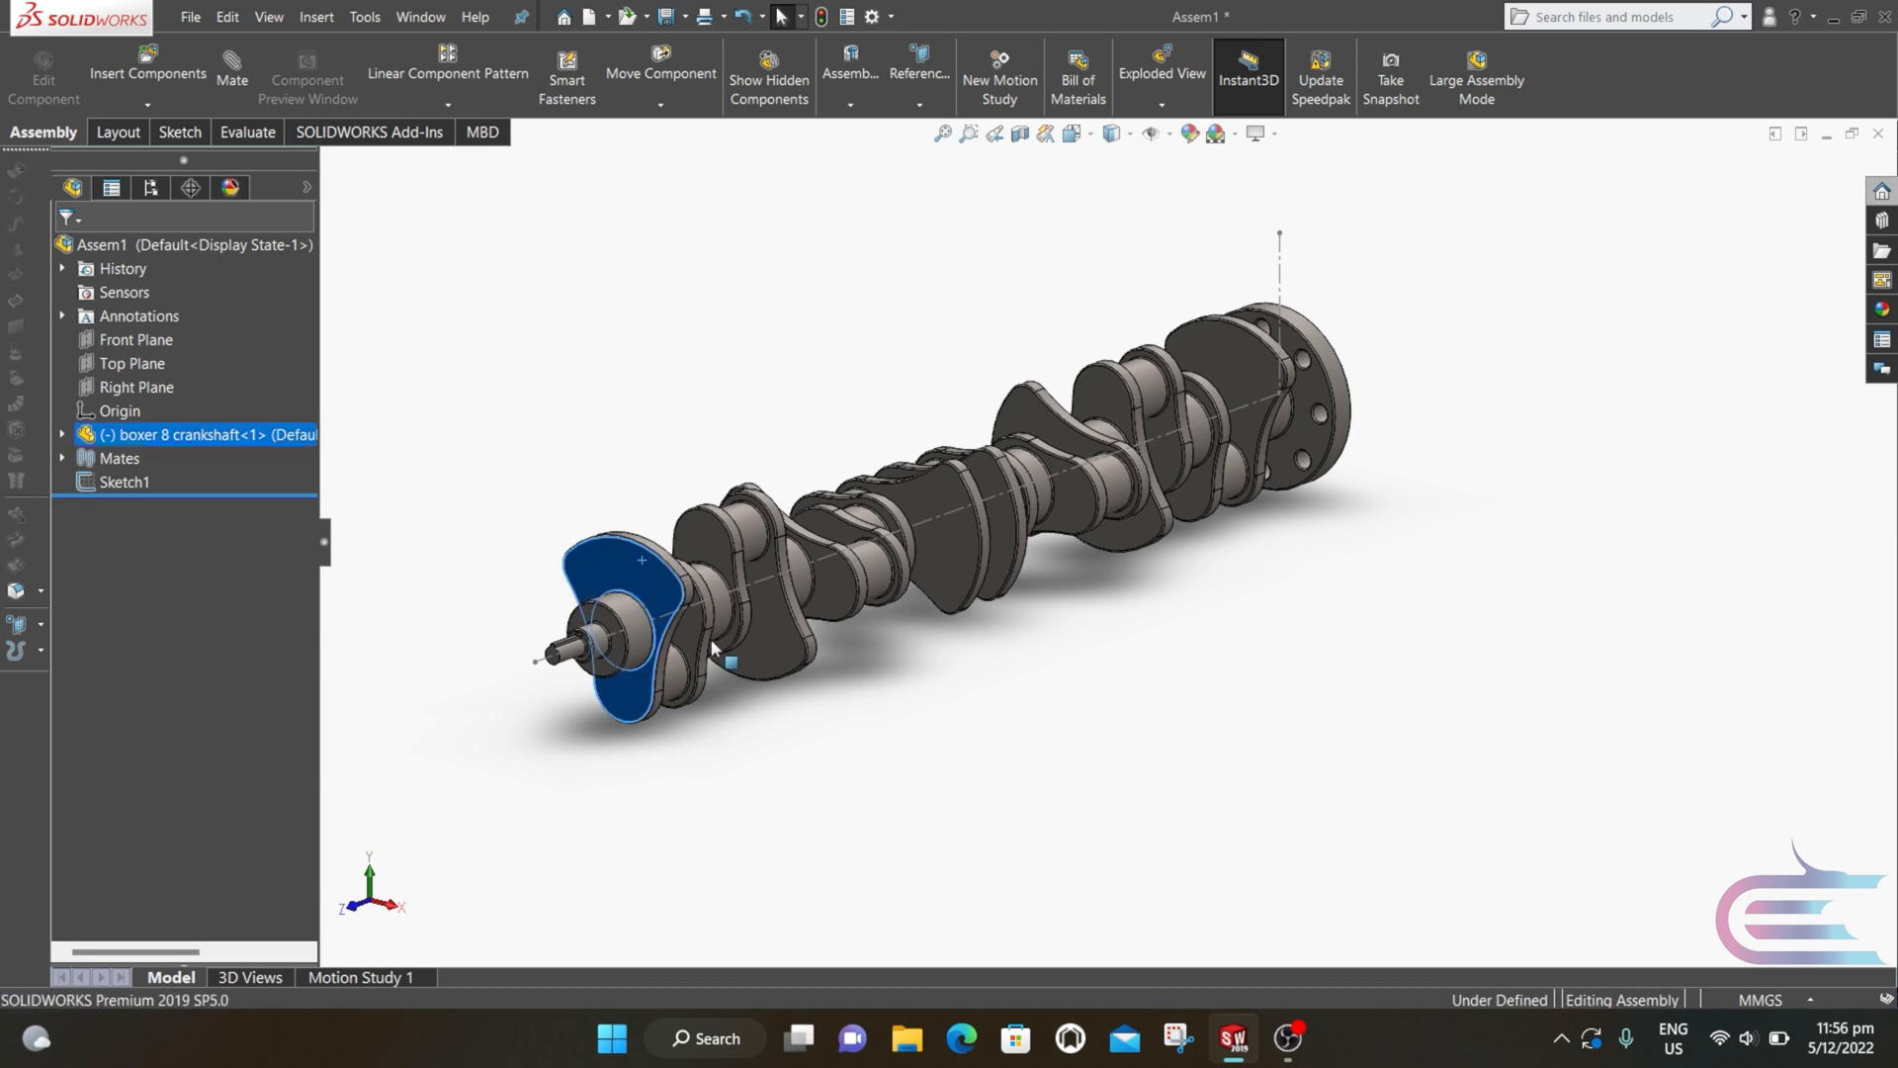
drag(712, 648, 511, 565)
key(Escape)
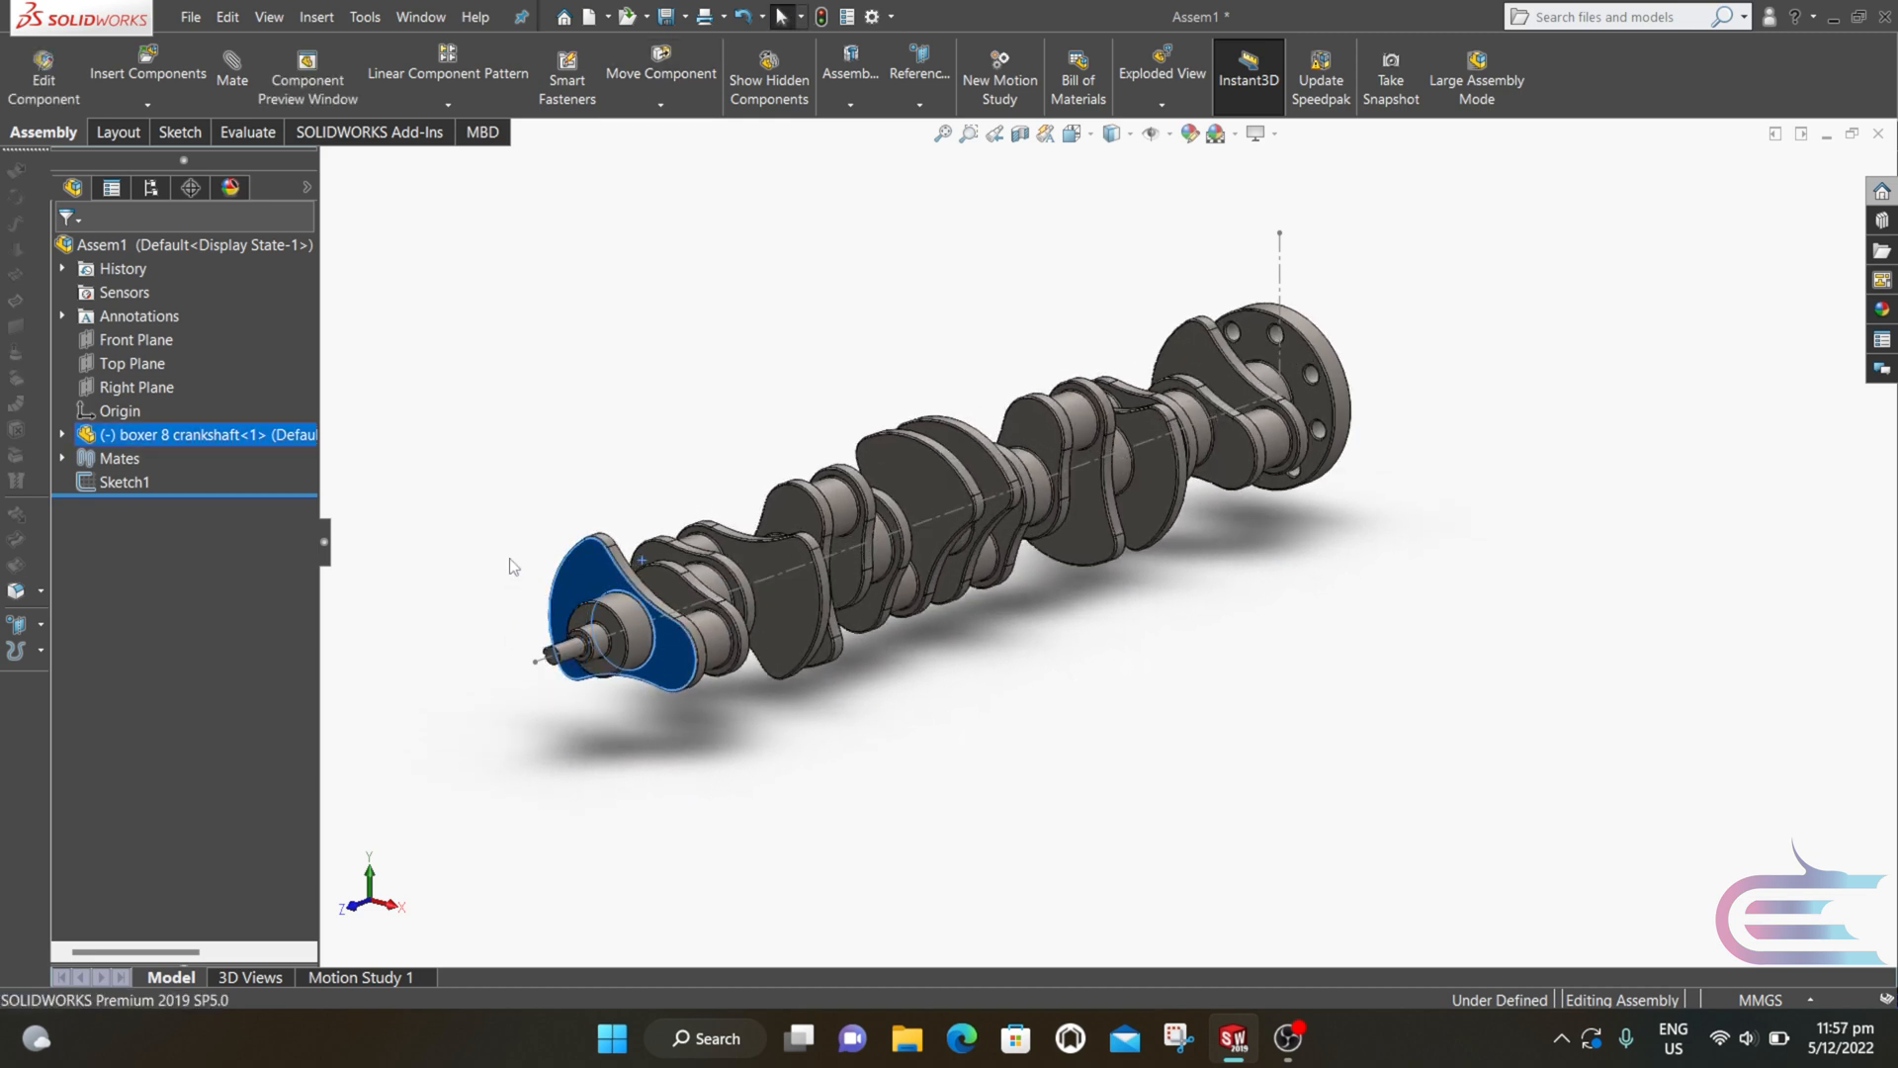
Step: Sketch a horizontal centerline on the Top Plane, starting on the crankshaft axis level with the middle of the crankpin nearest the nose
right_click(127, 372)
click(234, 341)
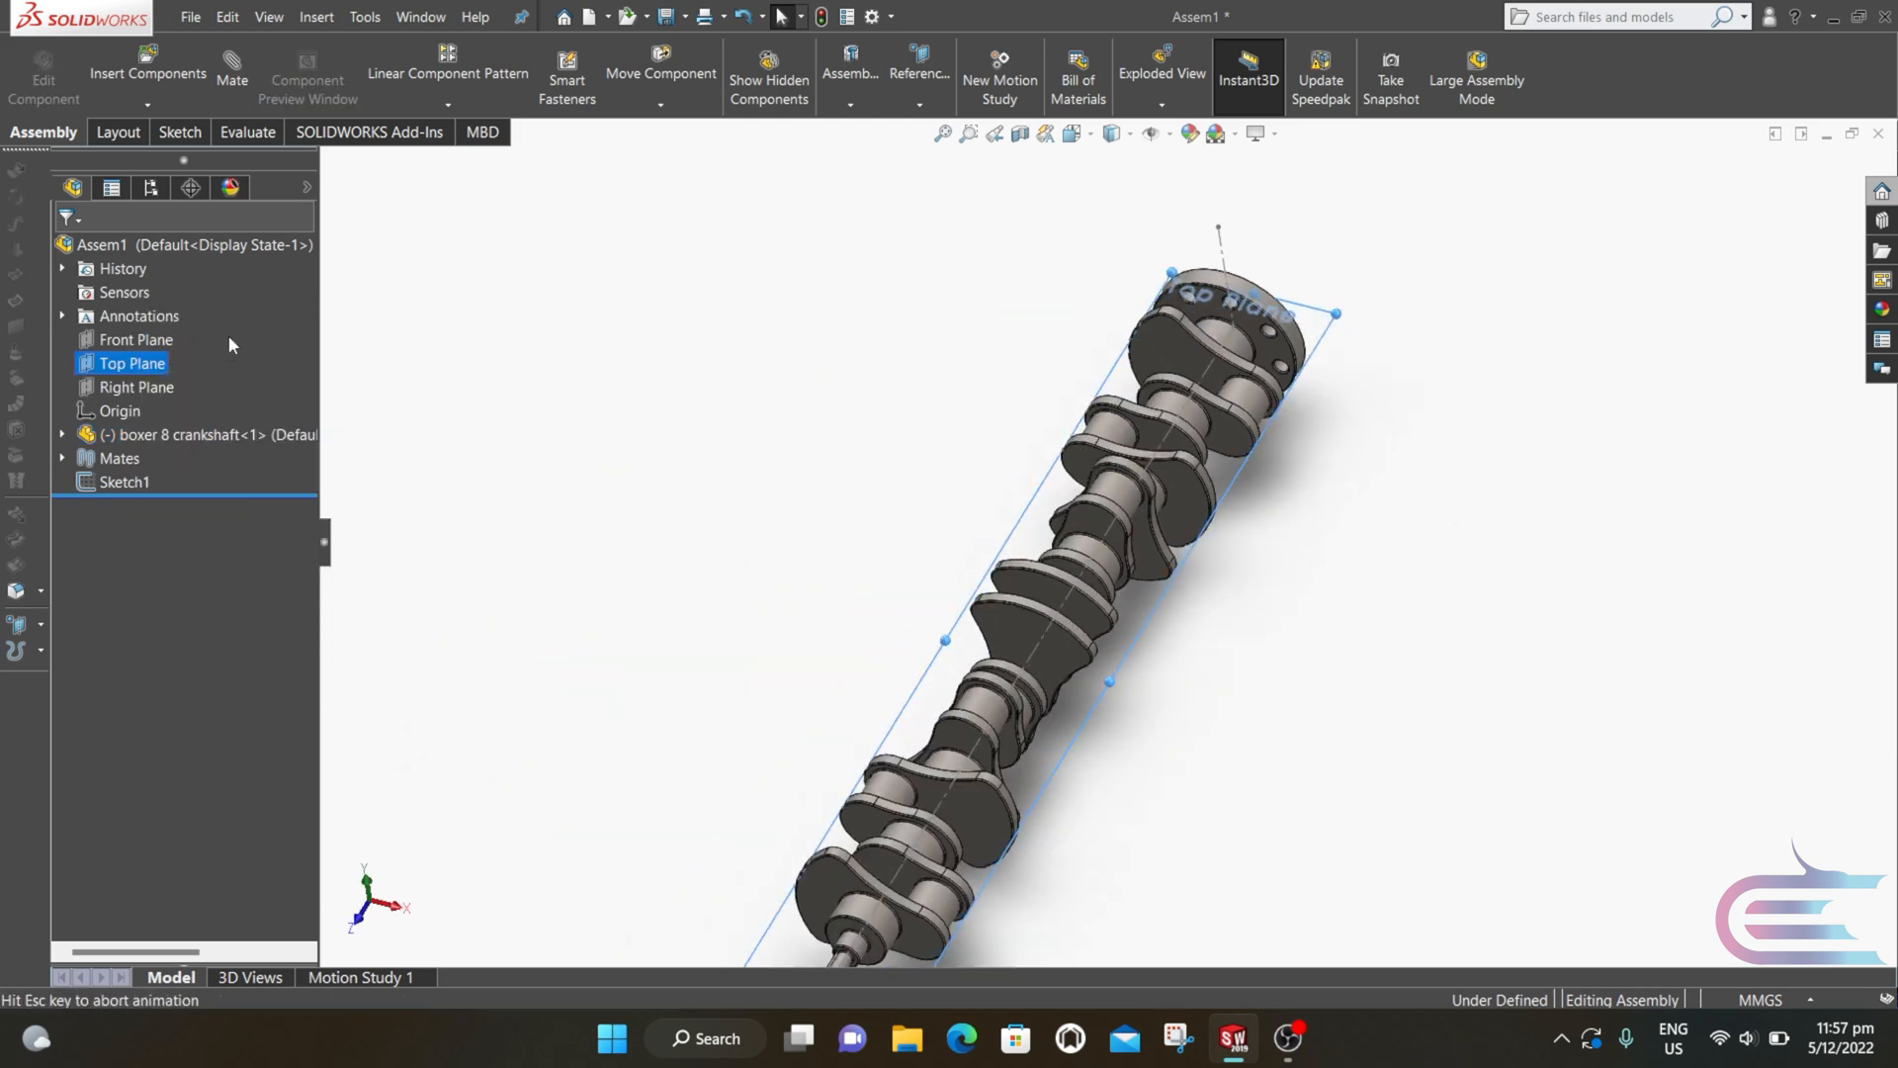
right_click(127, 364)
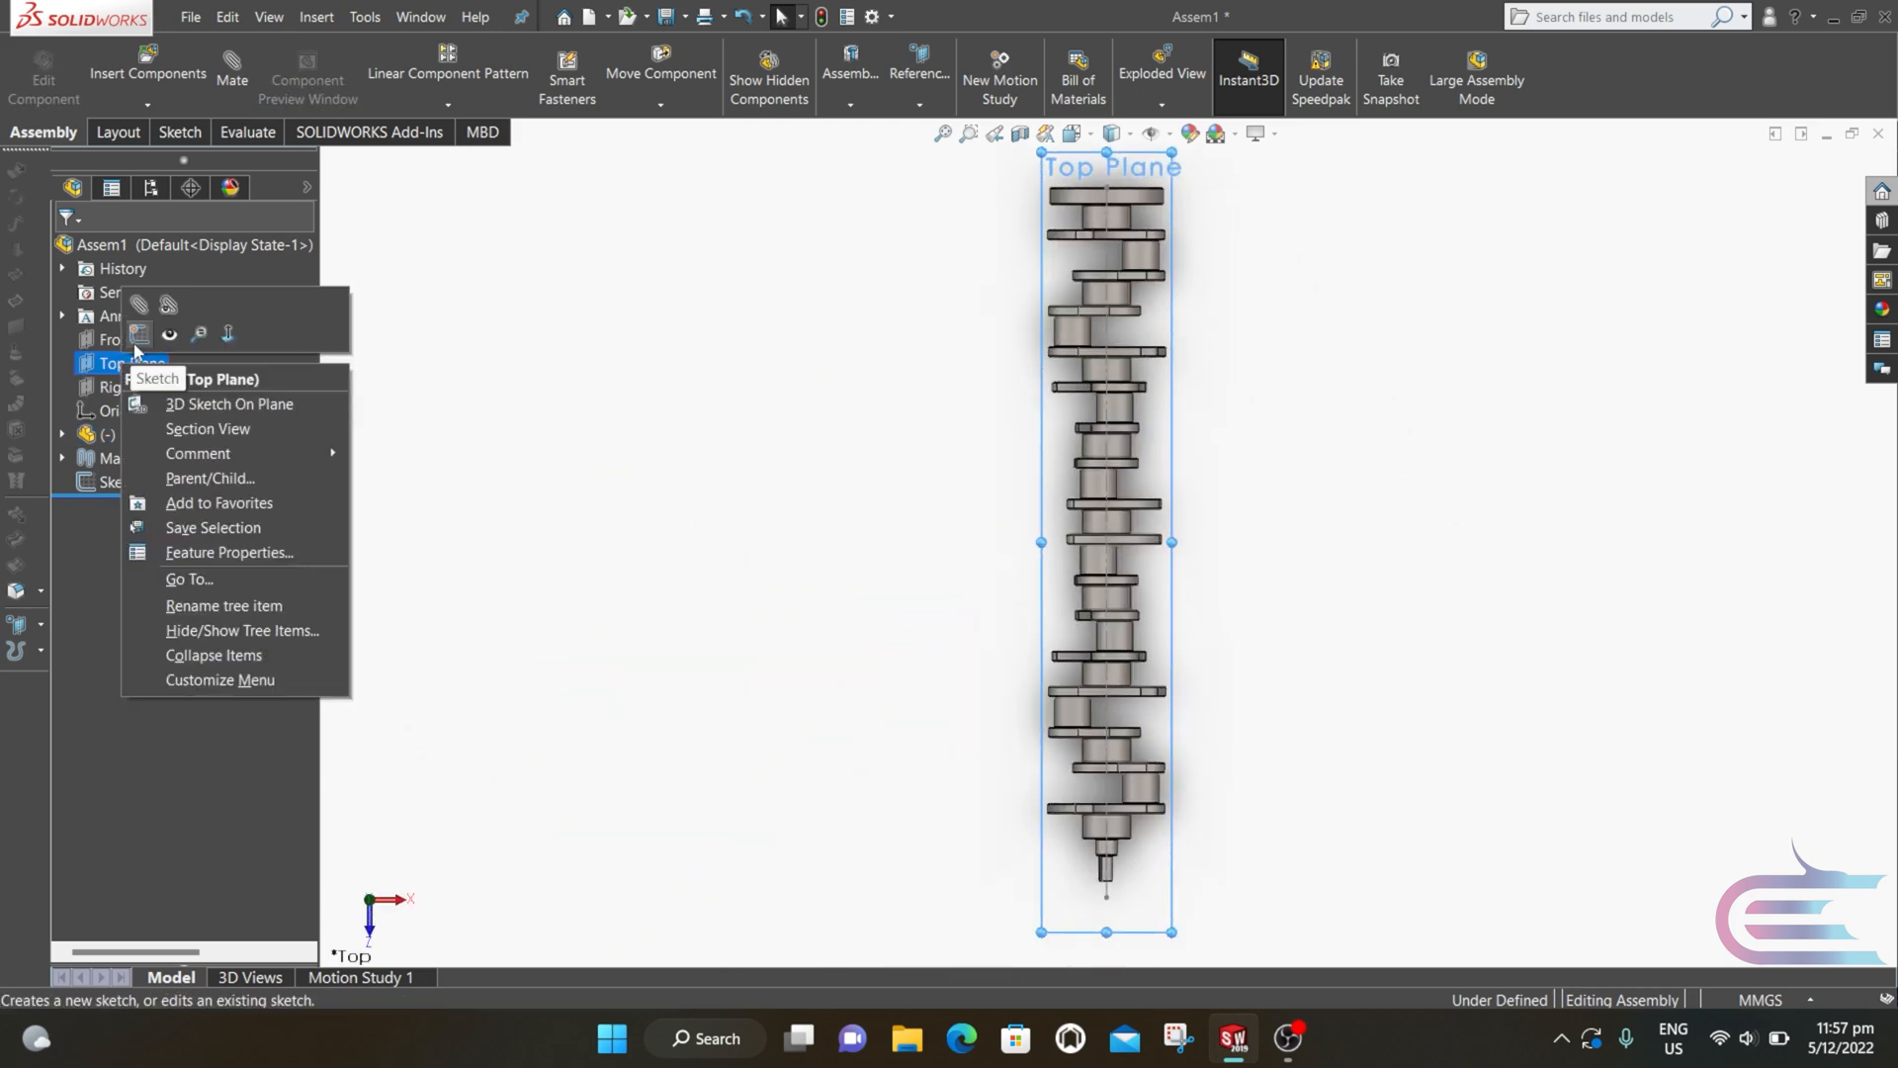
click(139, 334)
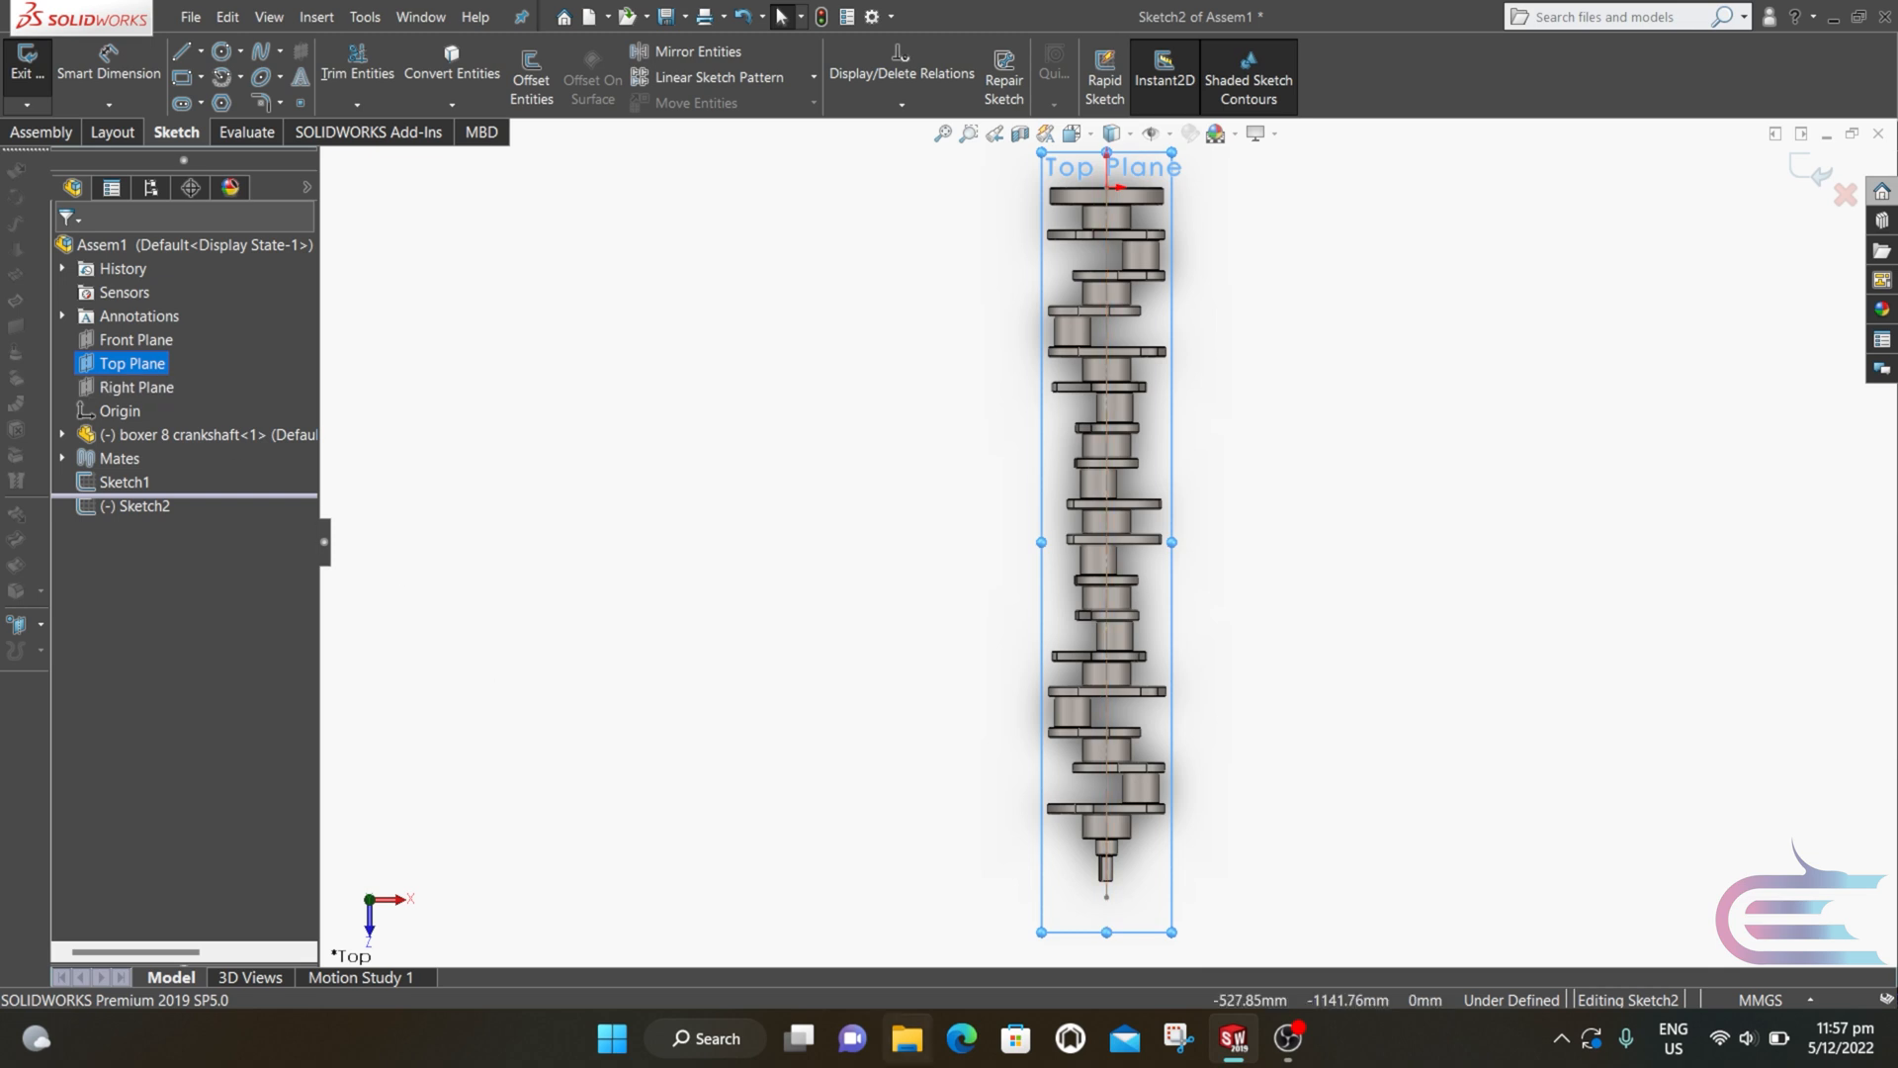
scroll(1072, 680, down, 8)
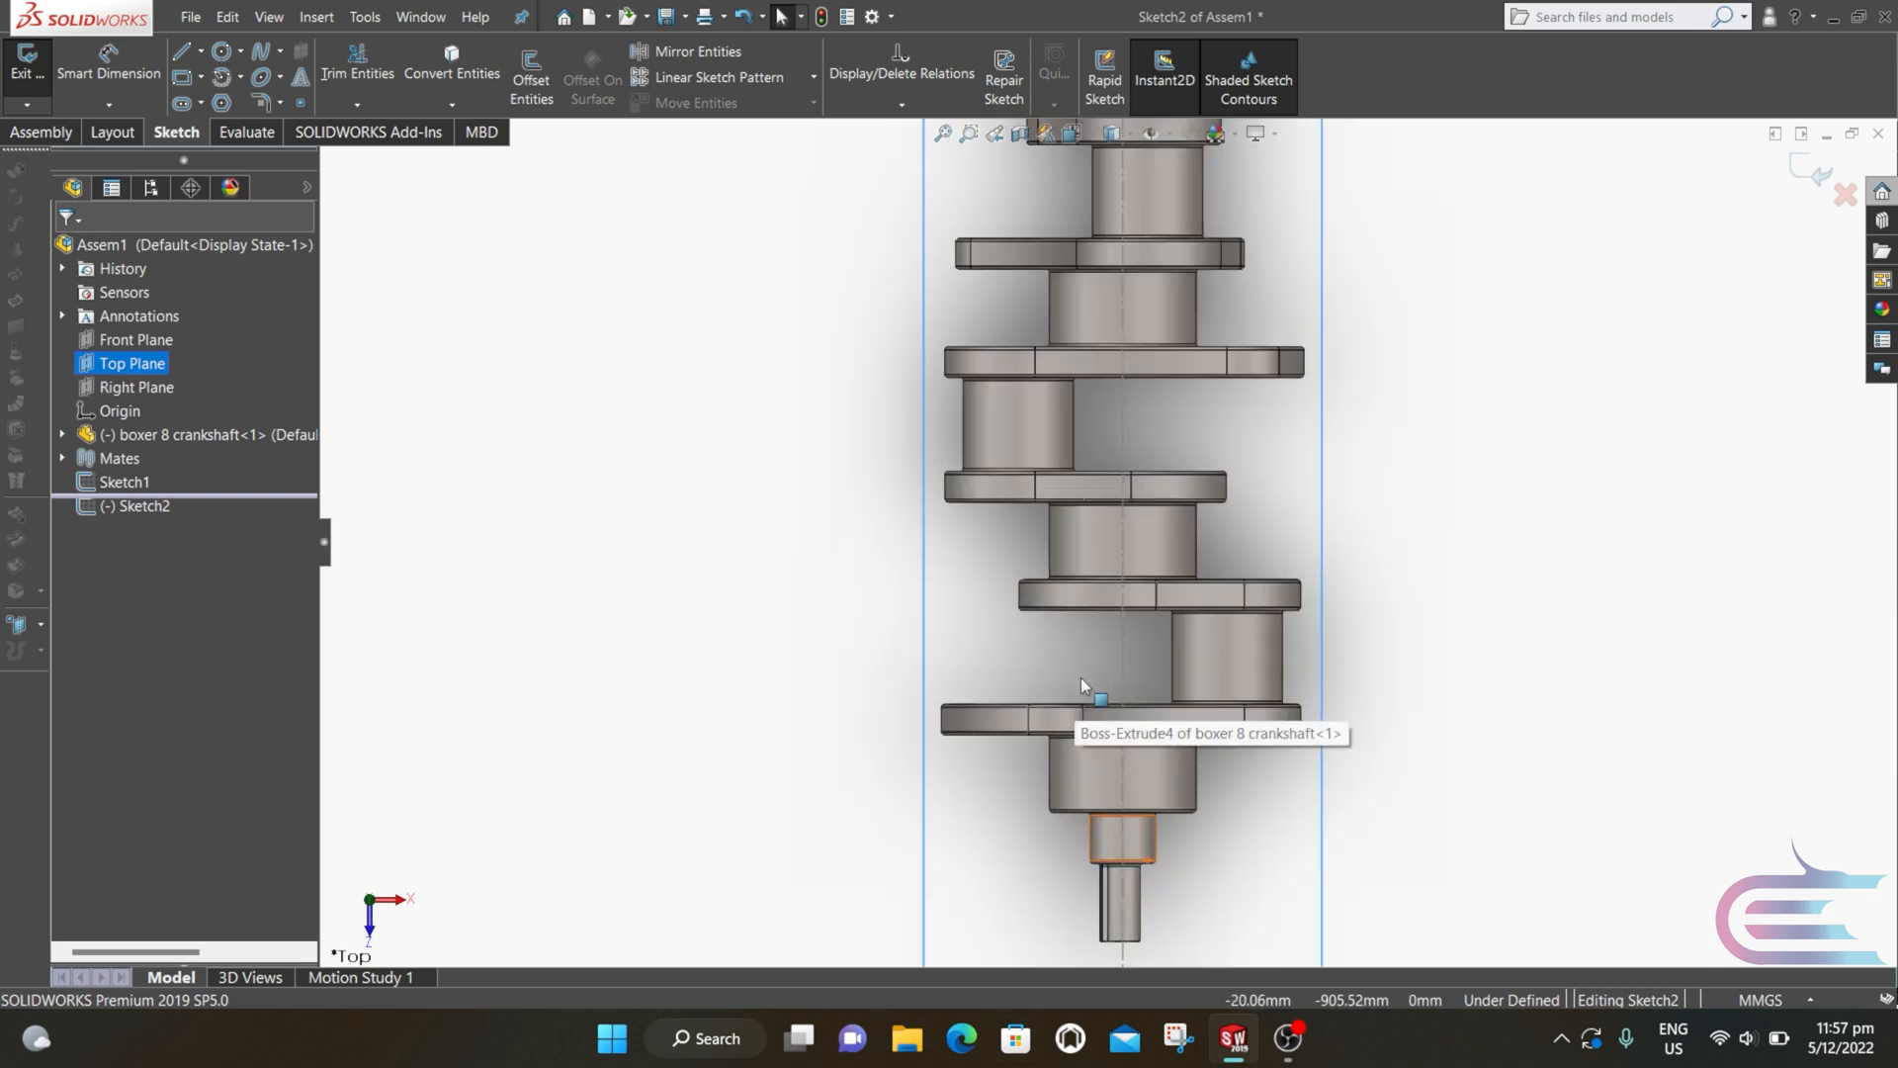
scroll(1092, 672, down, 2)
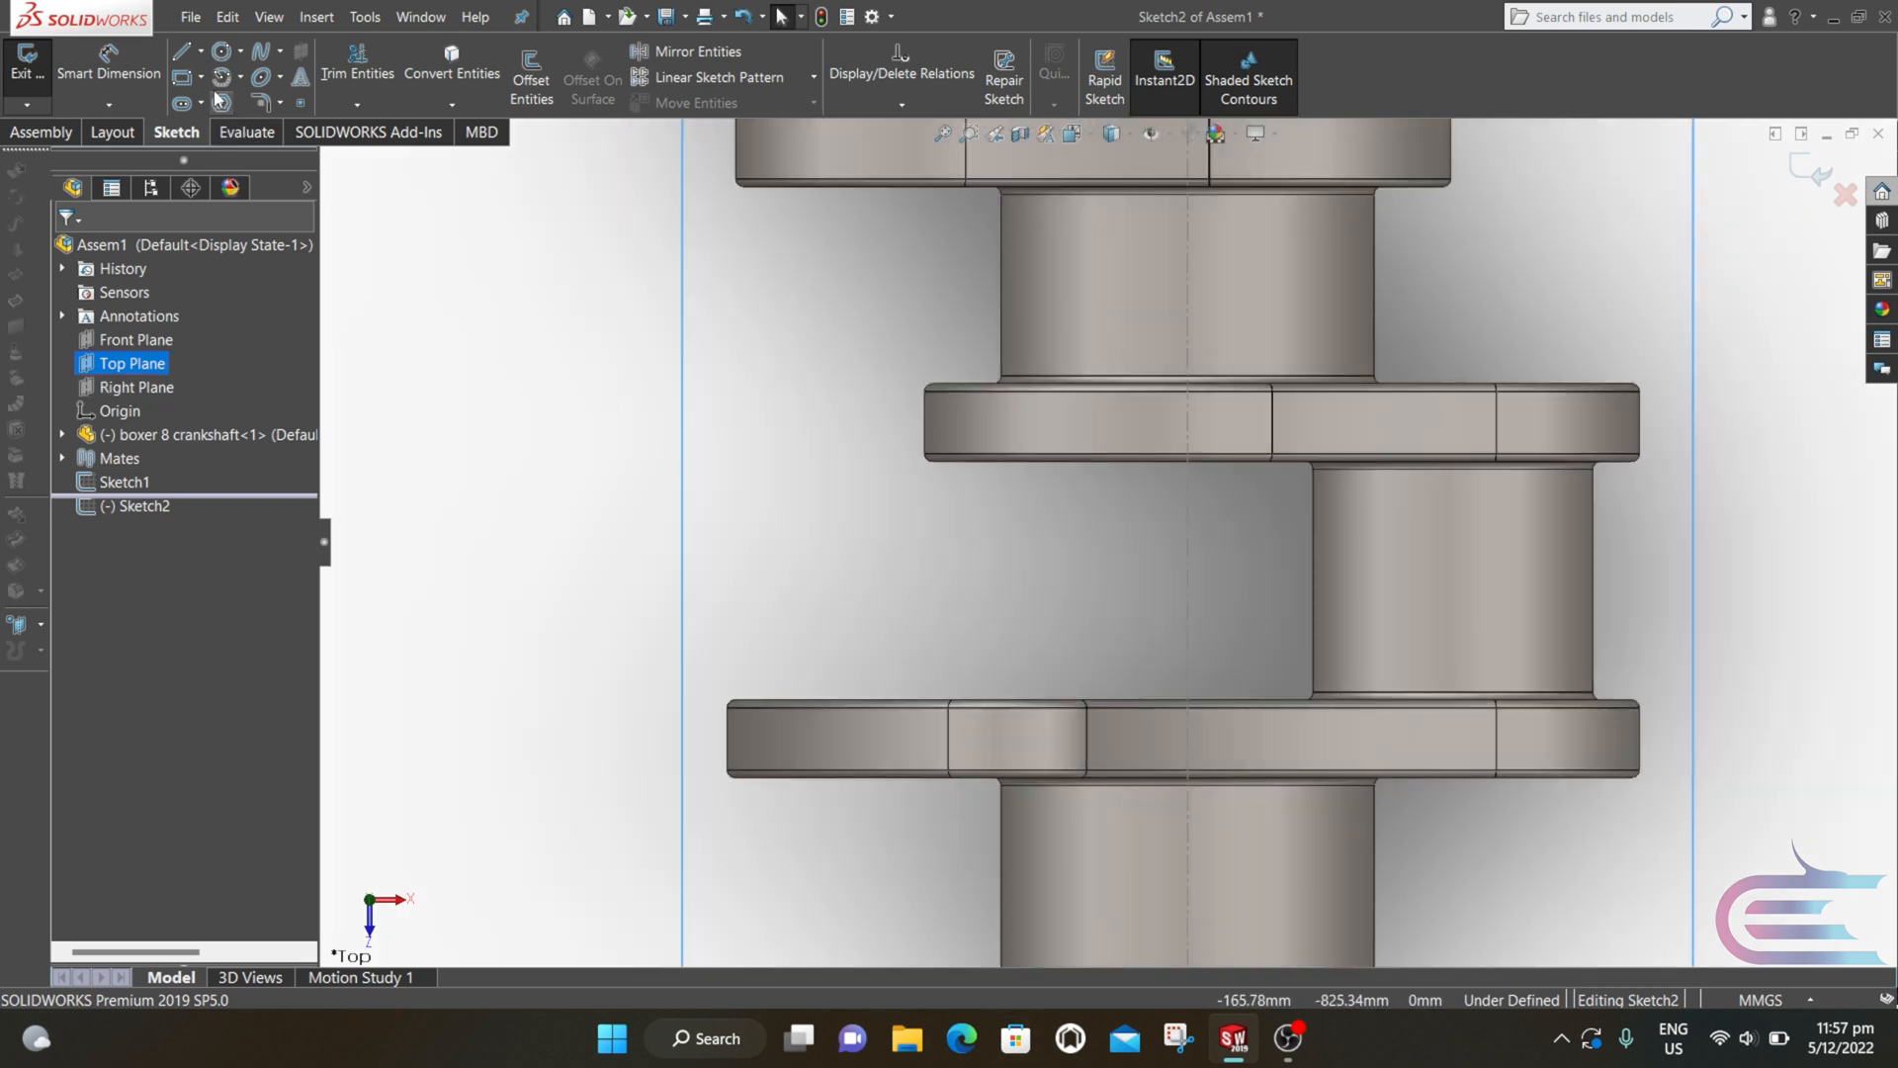
click(201, 53)
click(235, 105)
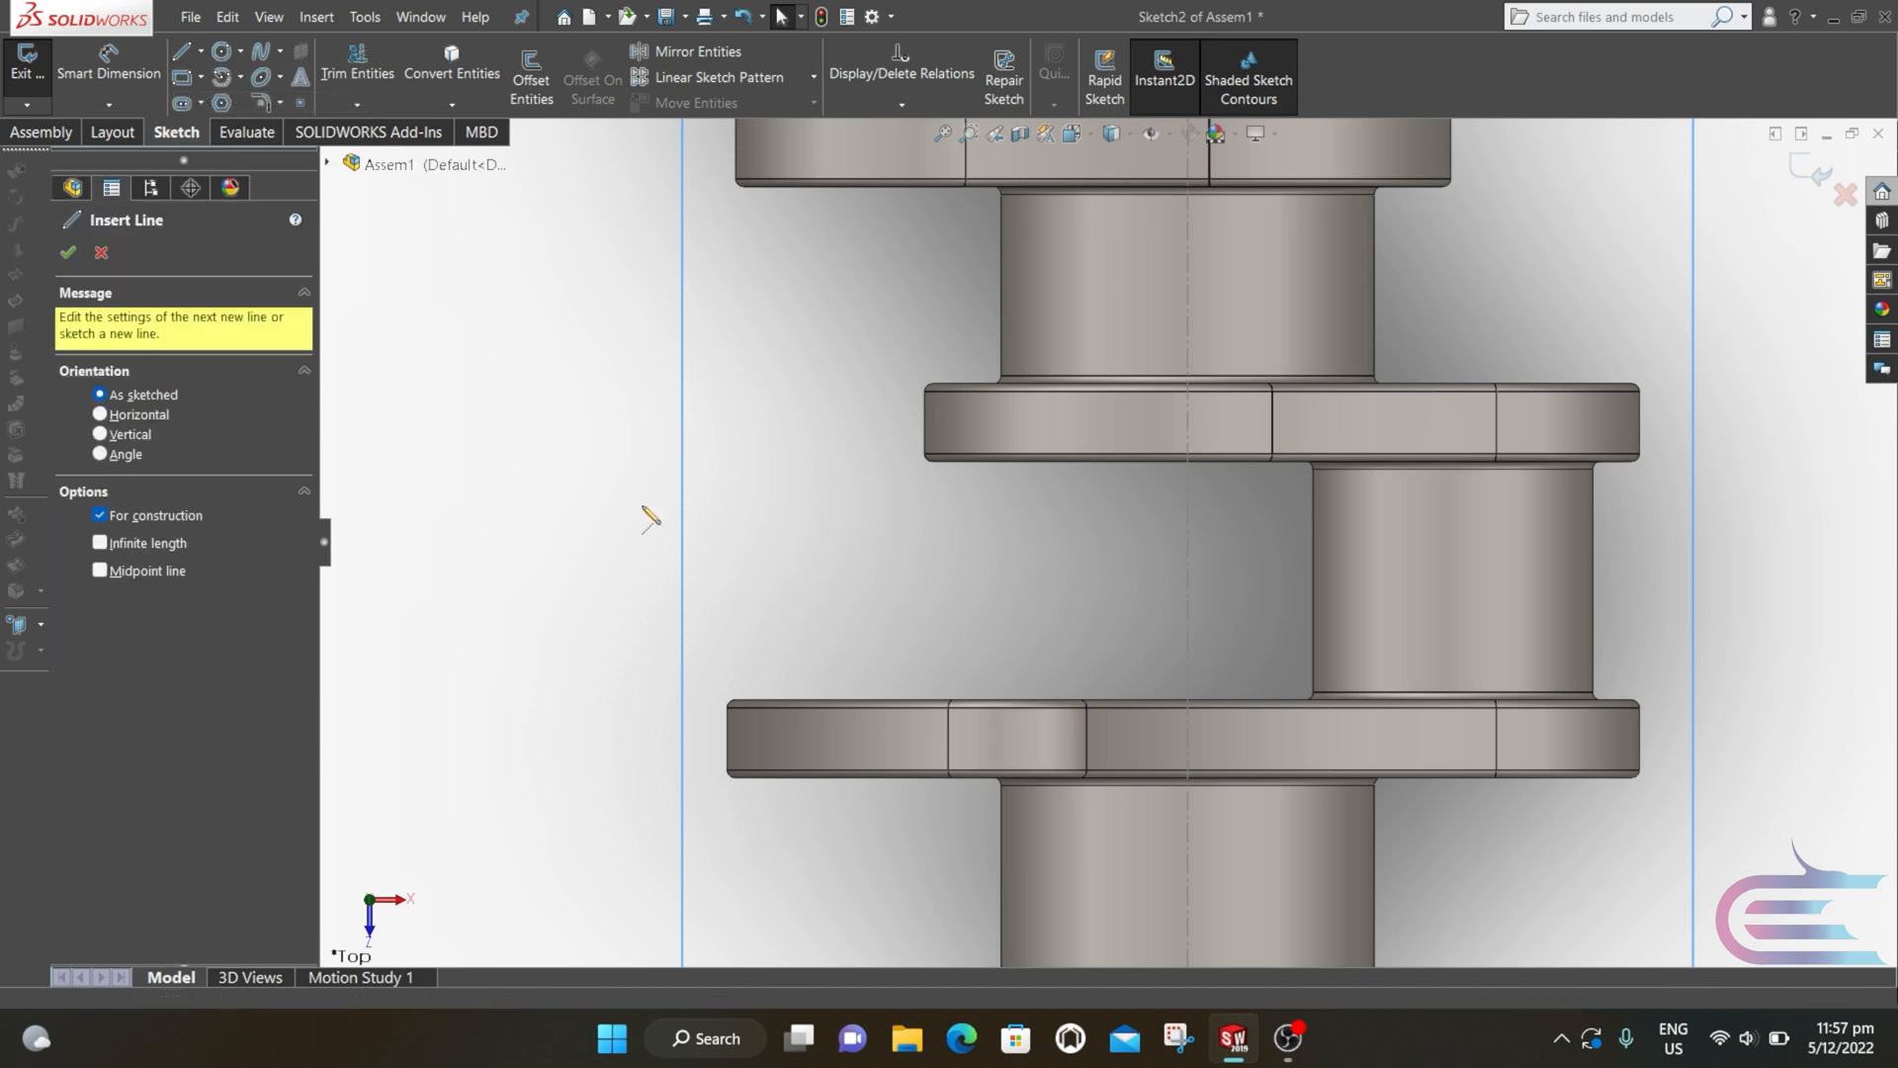
click(1313, 580)
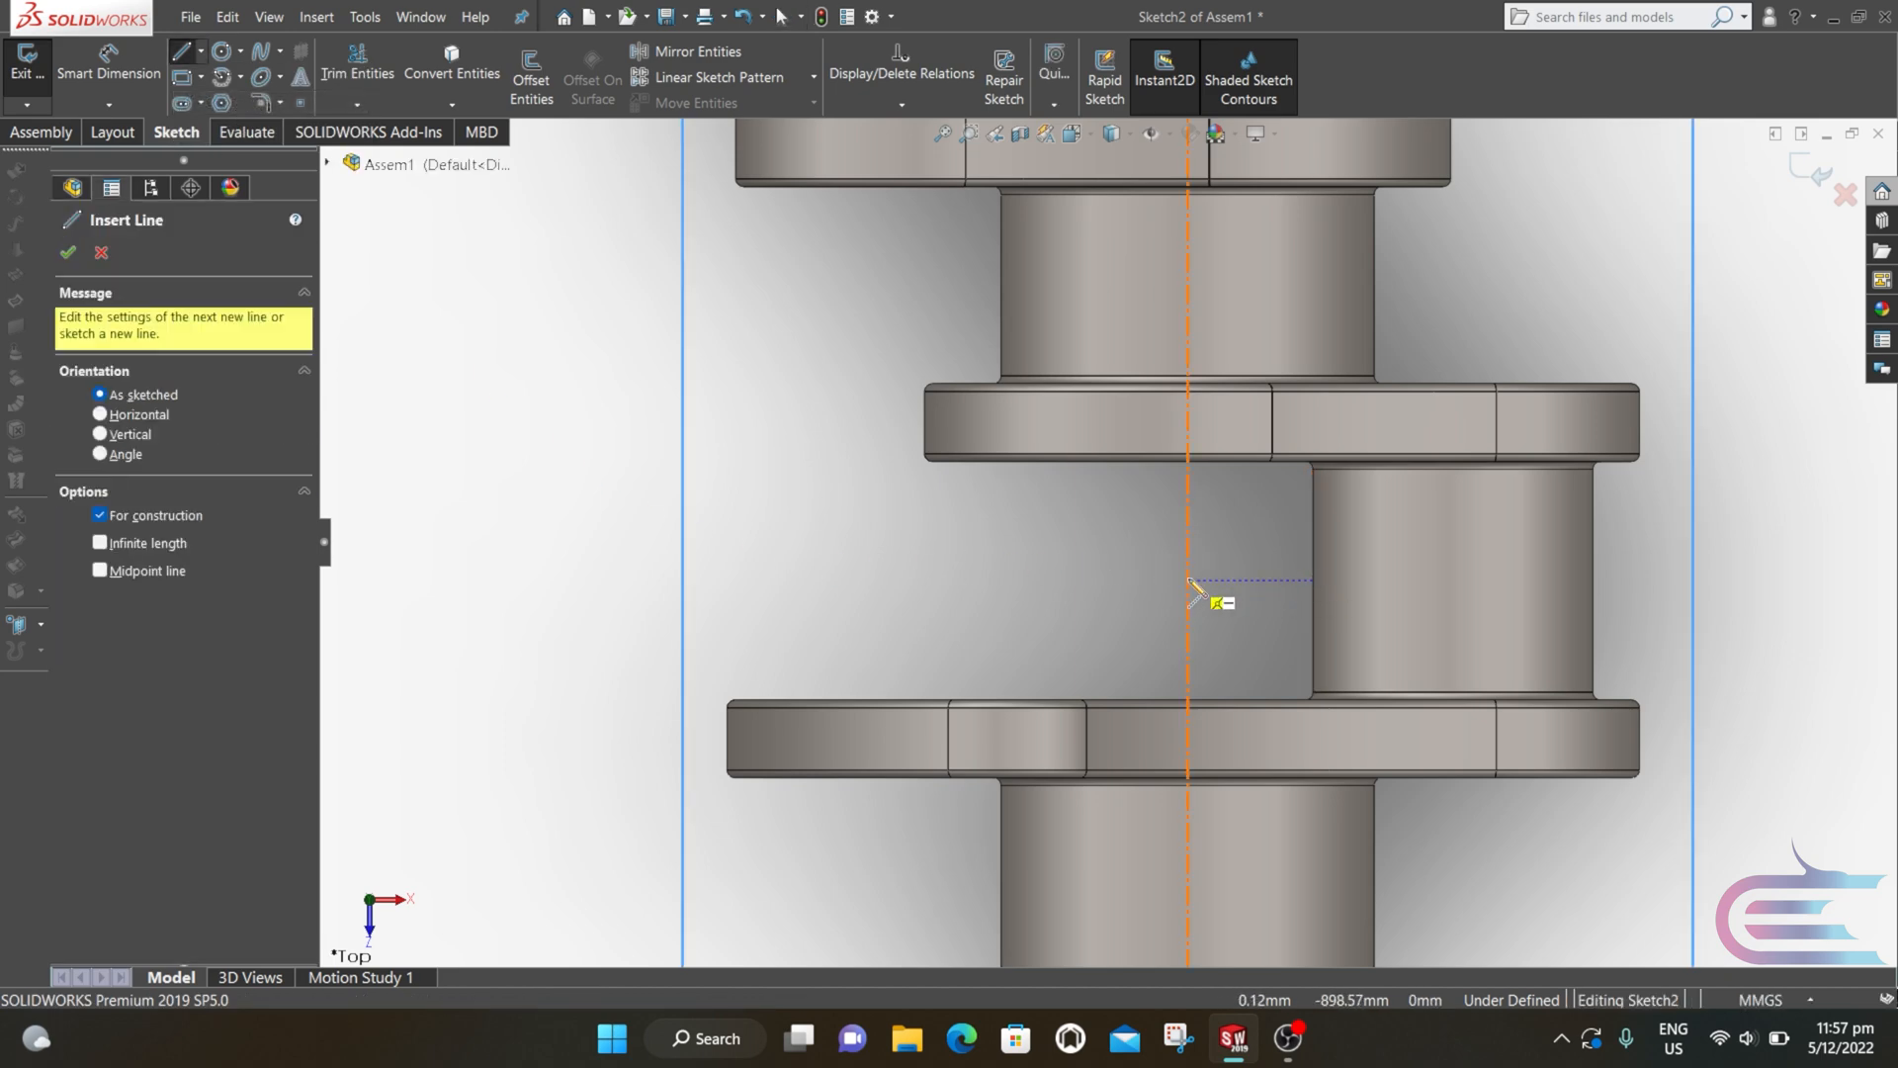
click(1188, 580)
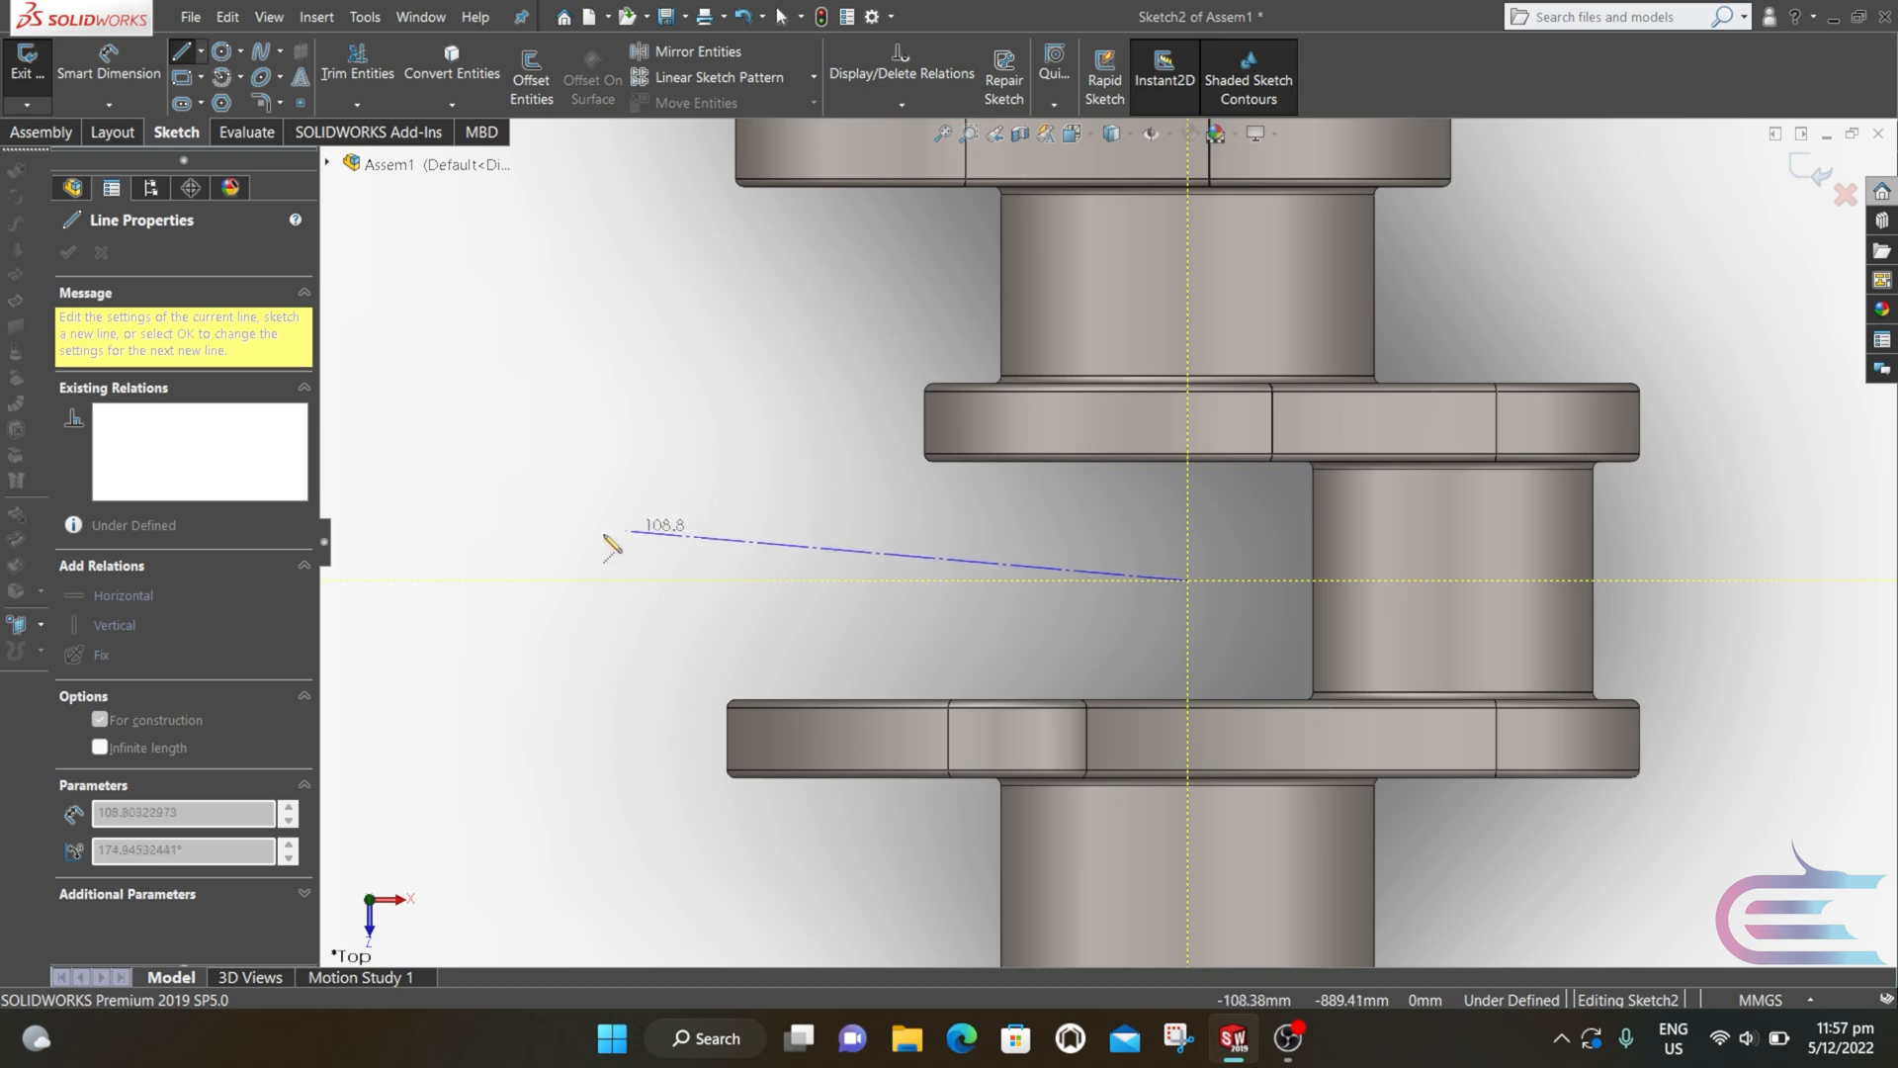
click(461, 582)
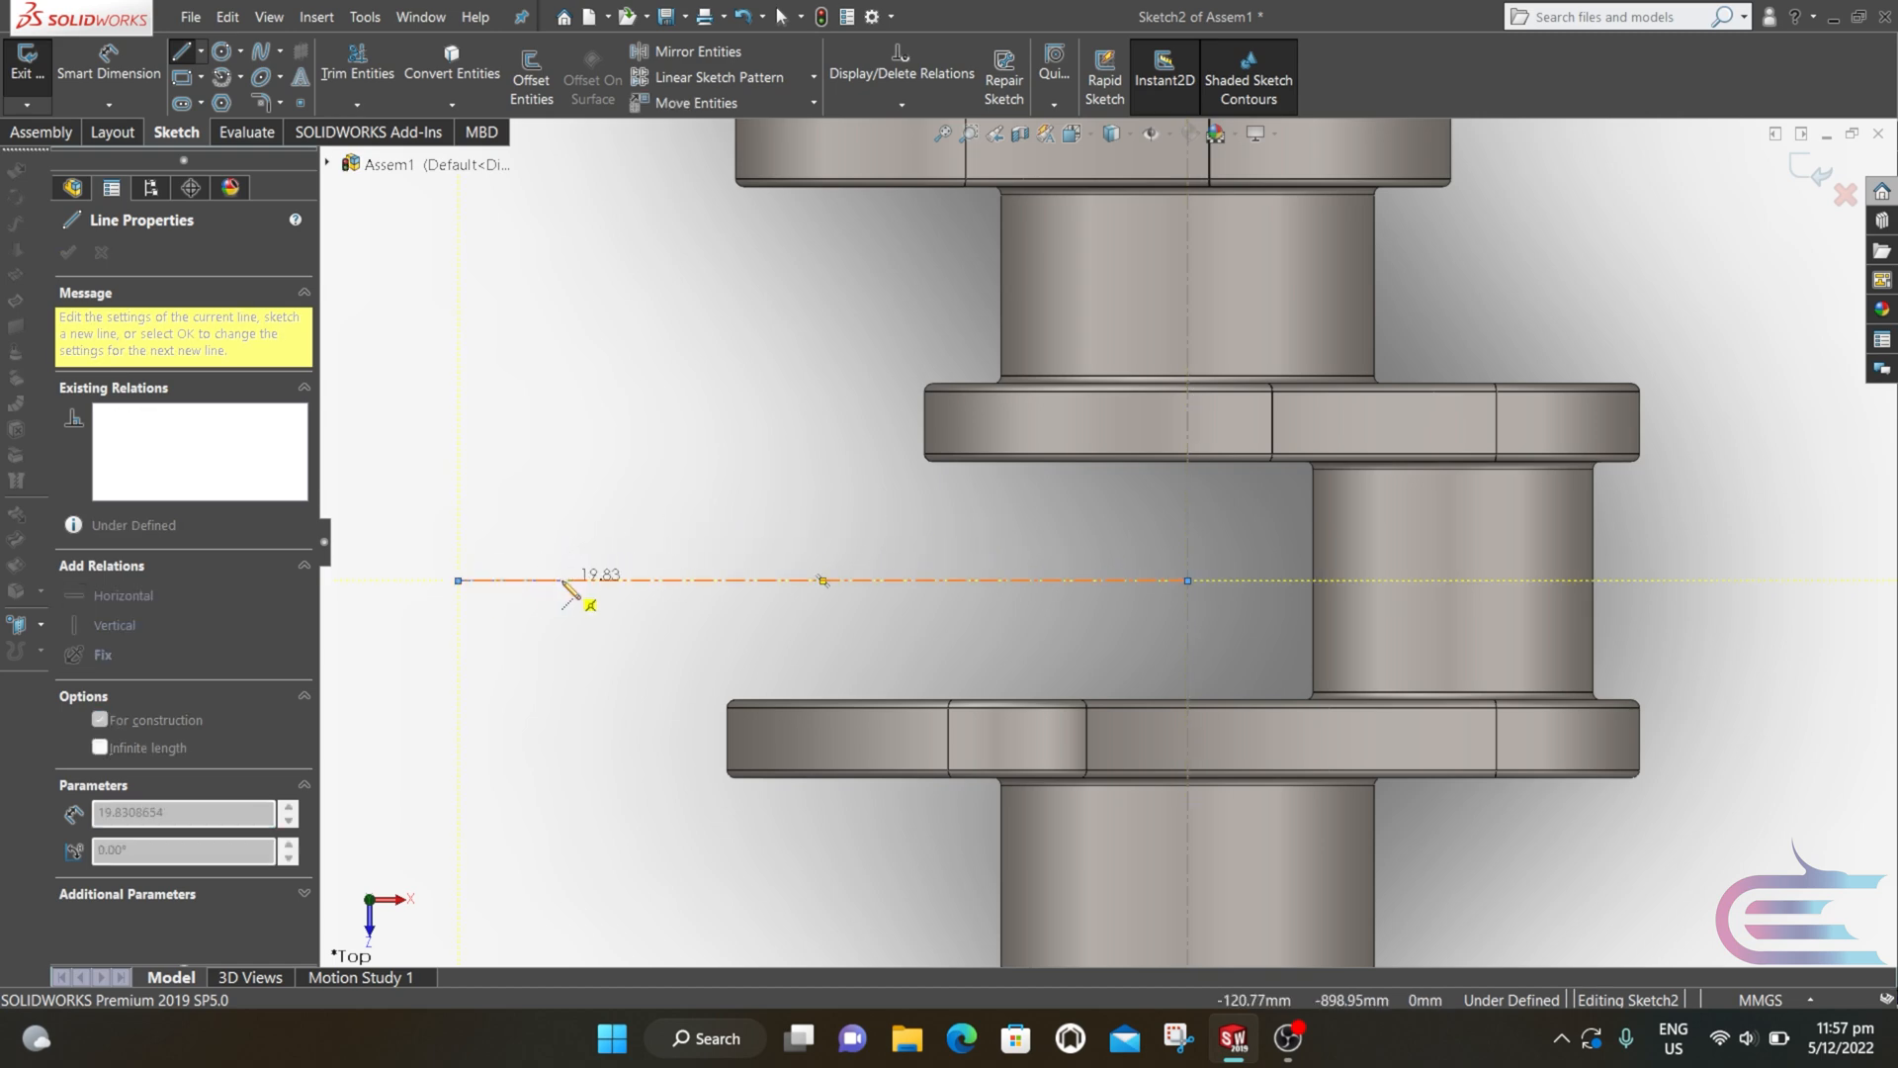
key(Escape)
Step: Sketch a horizontal centerline about 141 mm long in +X from the crankshaft axis, level with the middle of the second crankpin from the nose
scroll(928, 592, up, 2)
scroll(981, 544, up, 2)
scroll(1100, 240, down, 2)
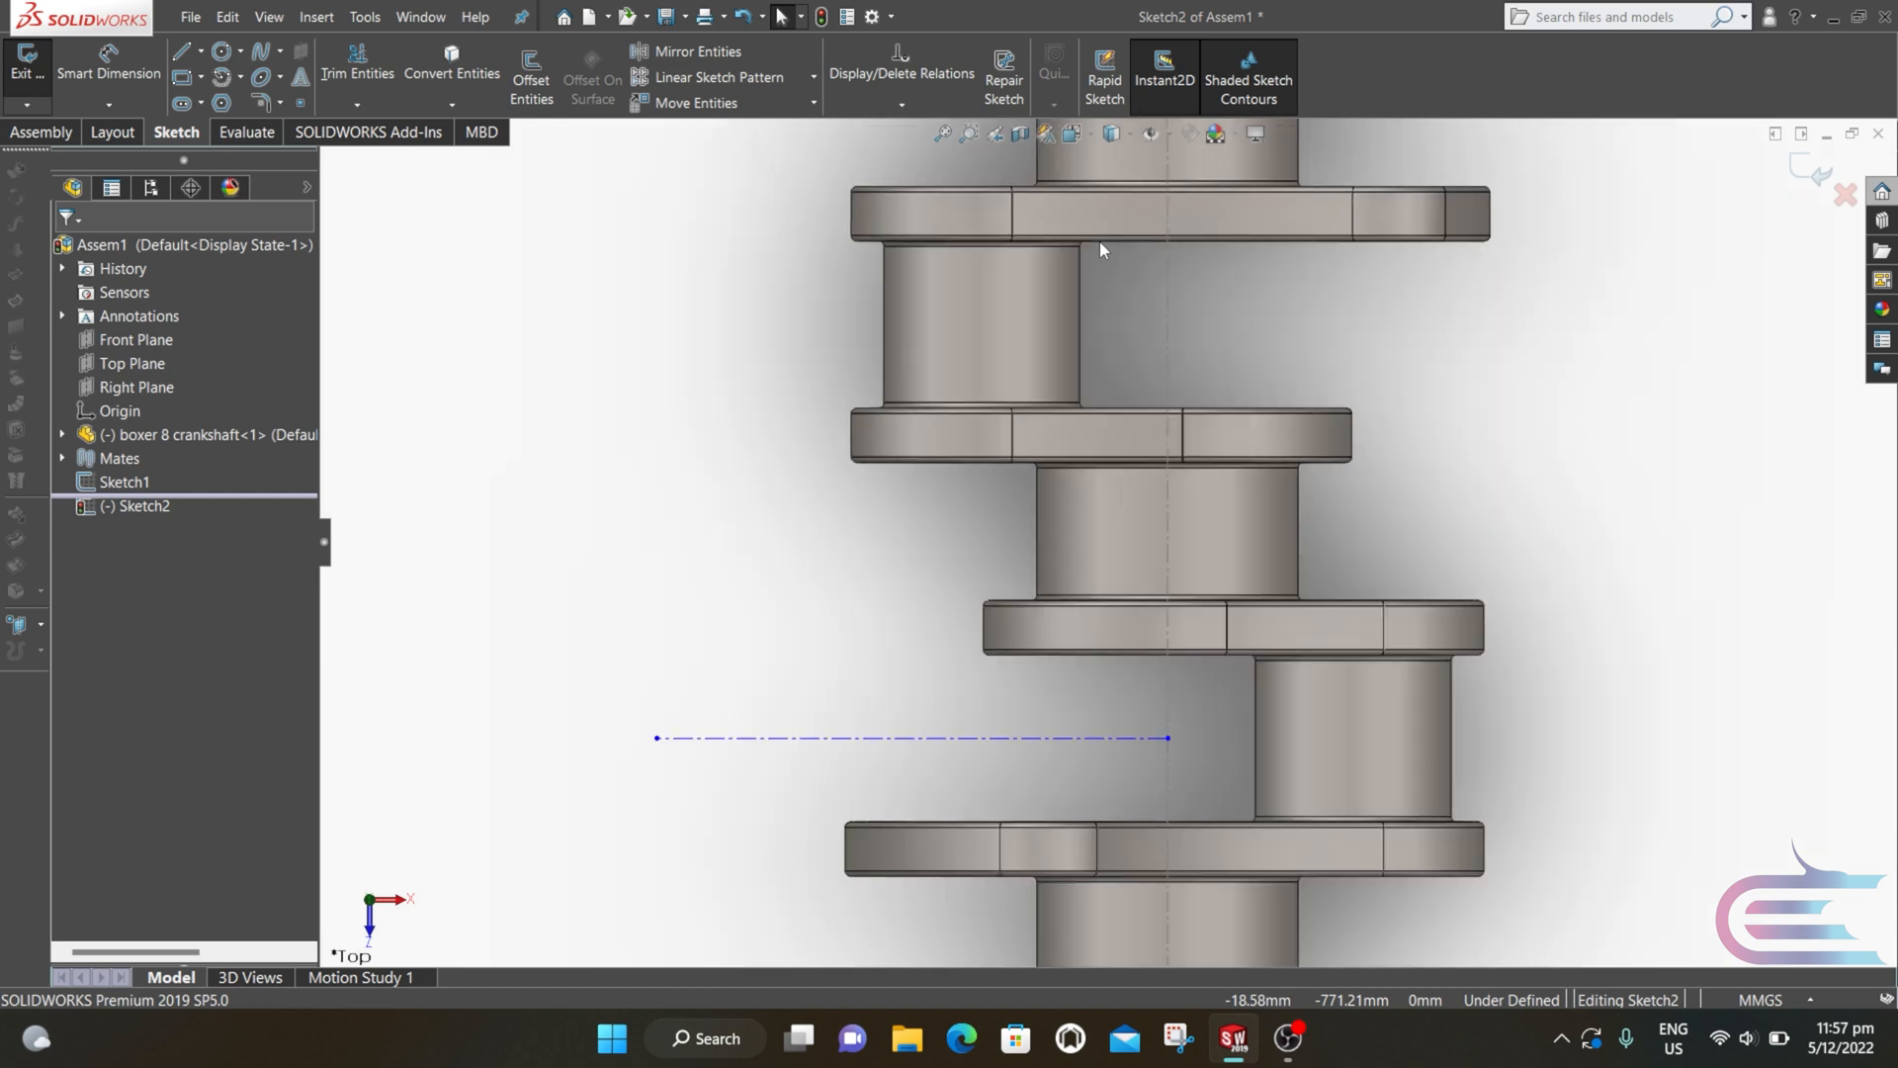
scroll(1100, 240, up, 4)
scroll(1100, 245, down, 3)
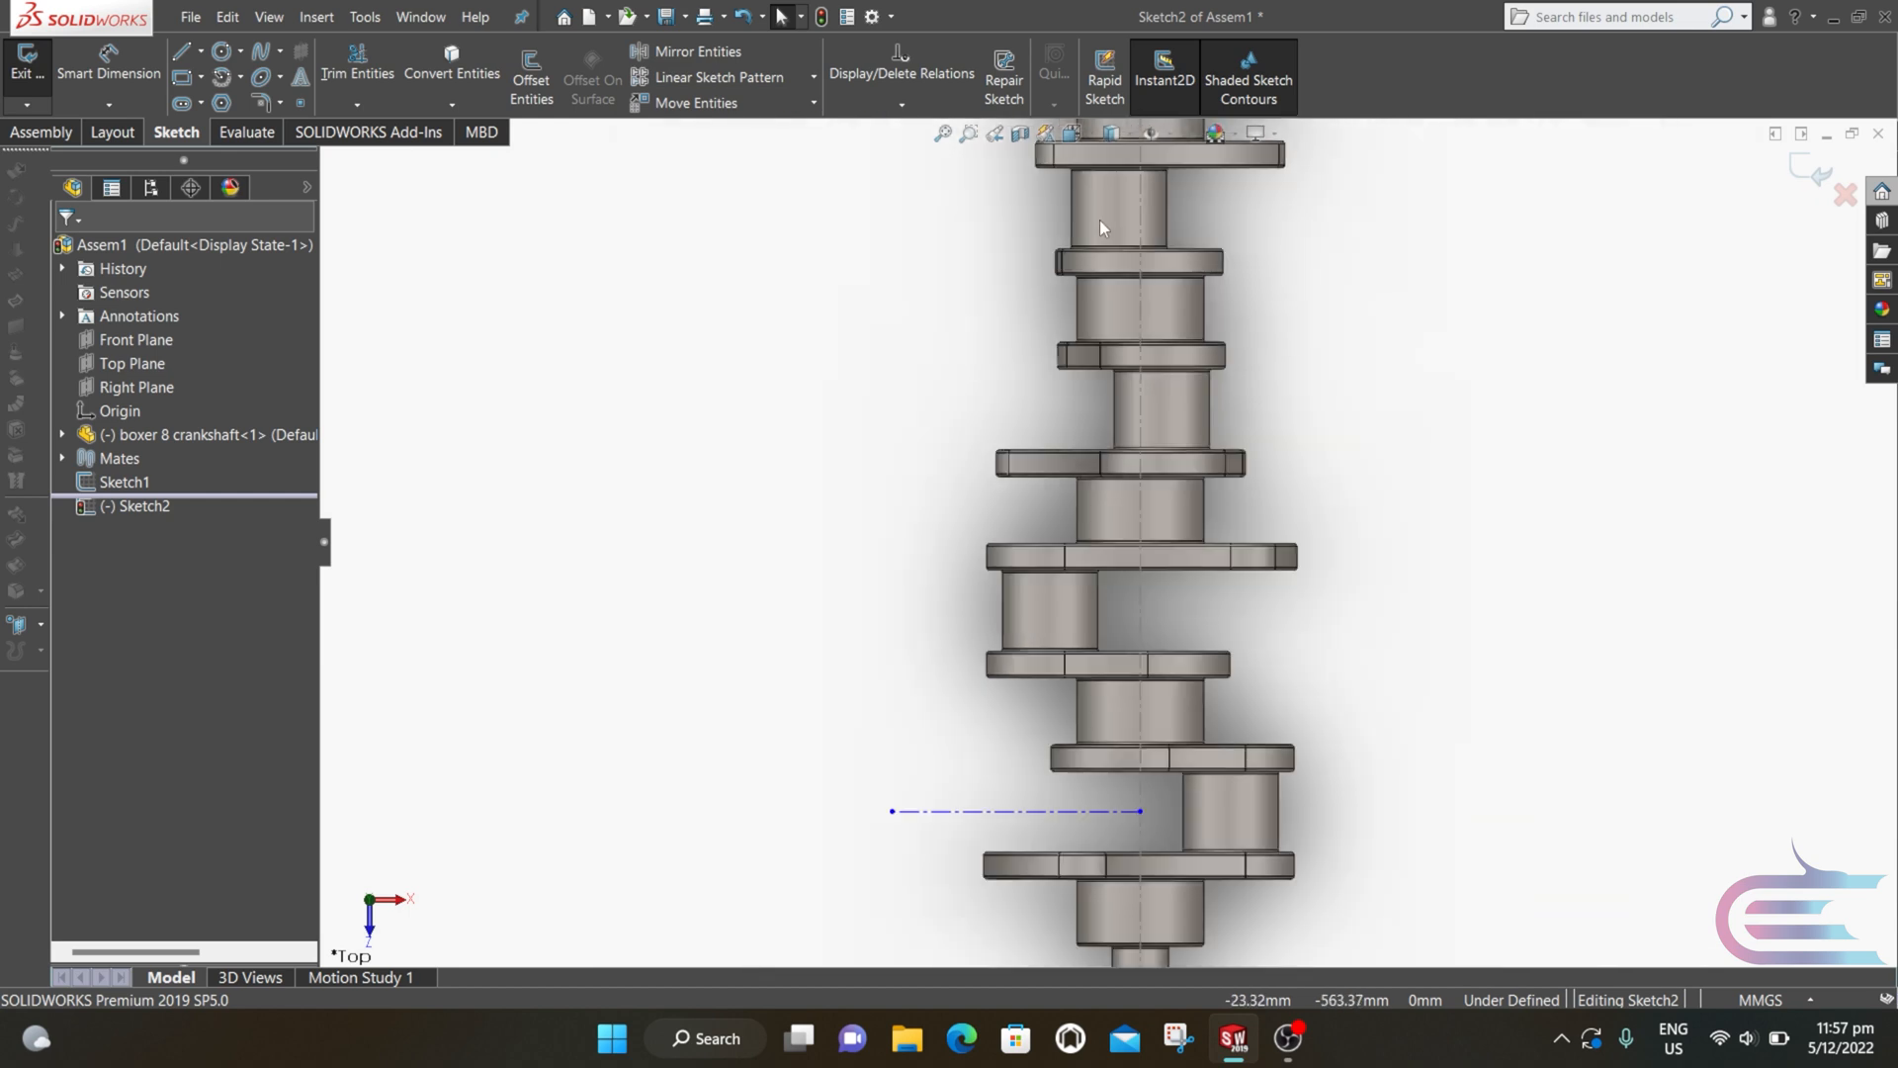
scroll(1100, 223, down, 2)
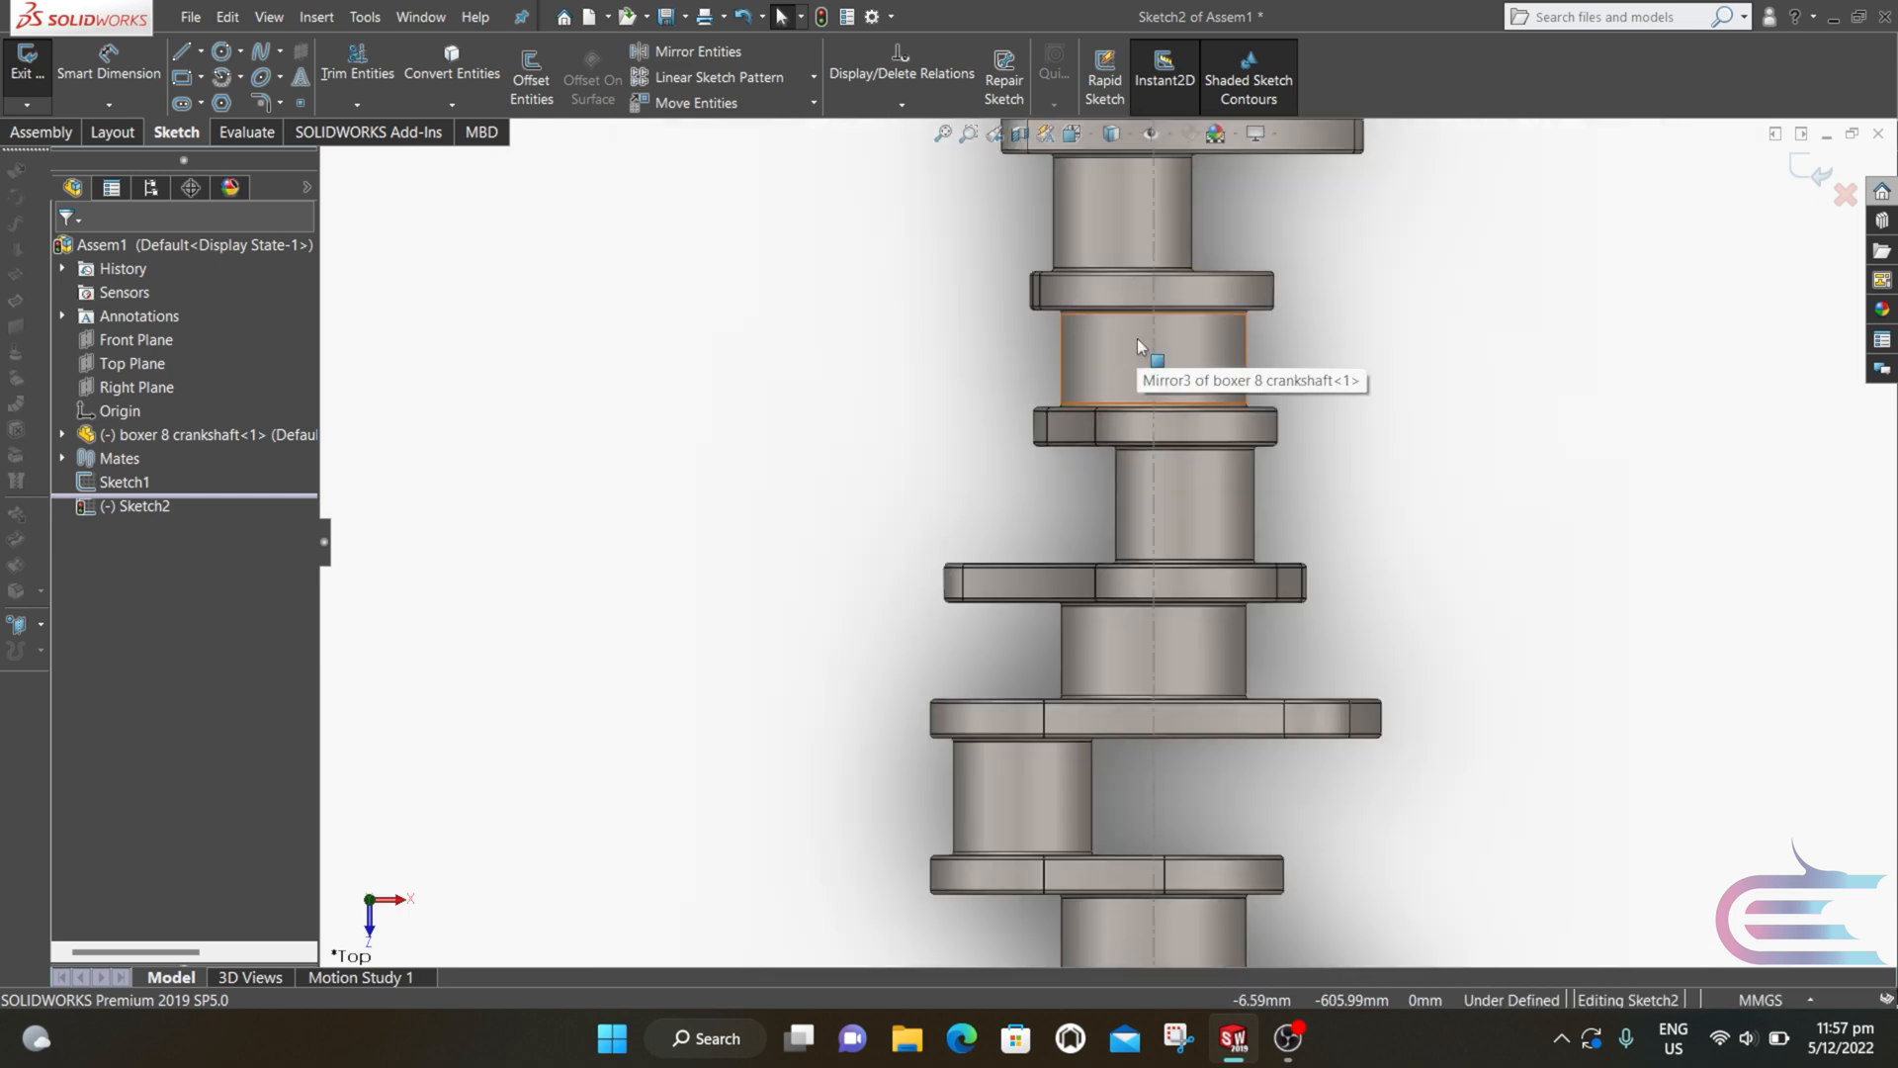
key(Return)
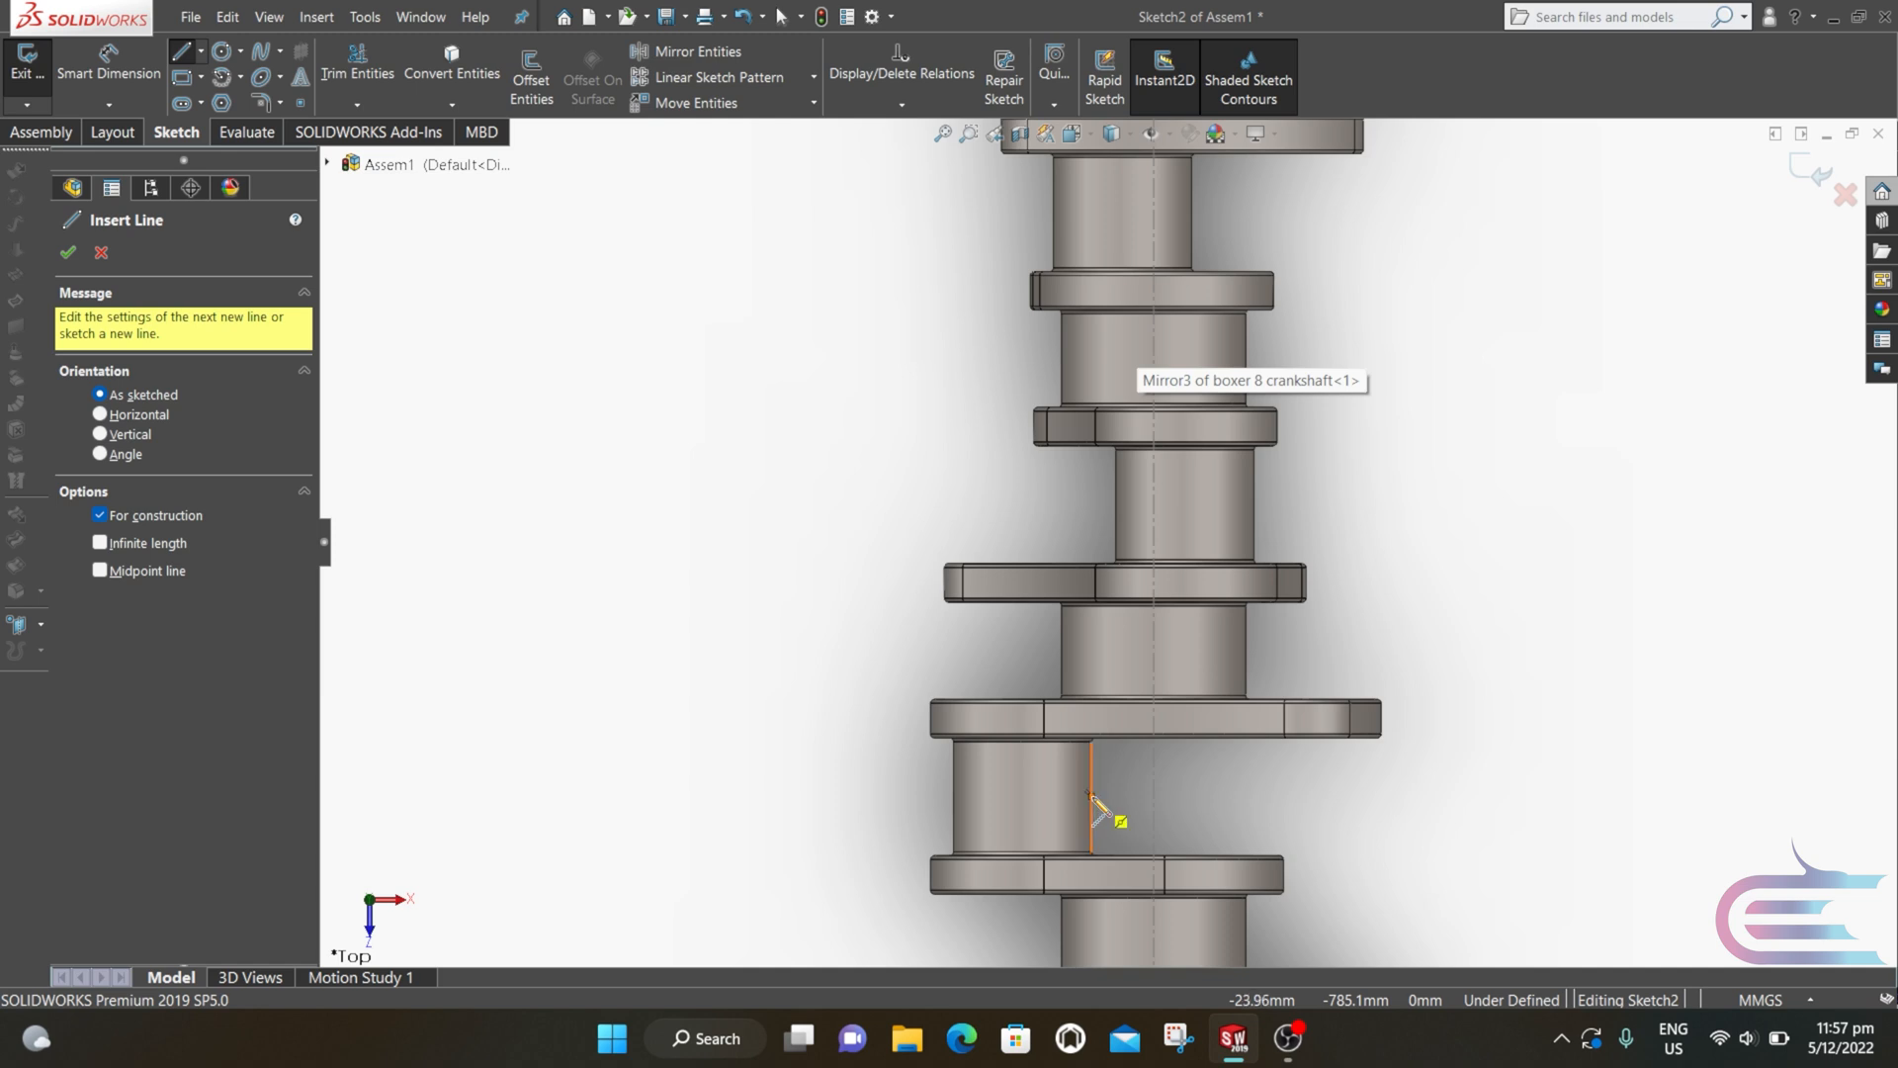
click(1154, 797)
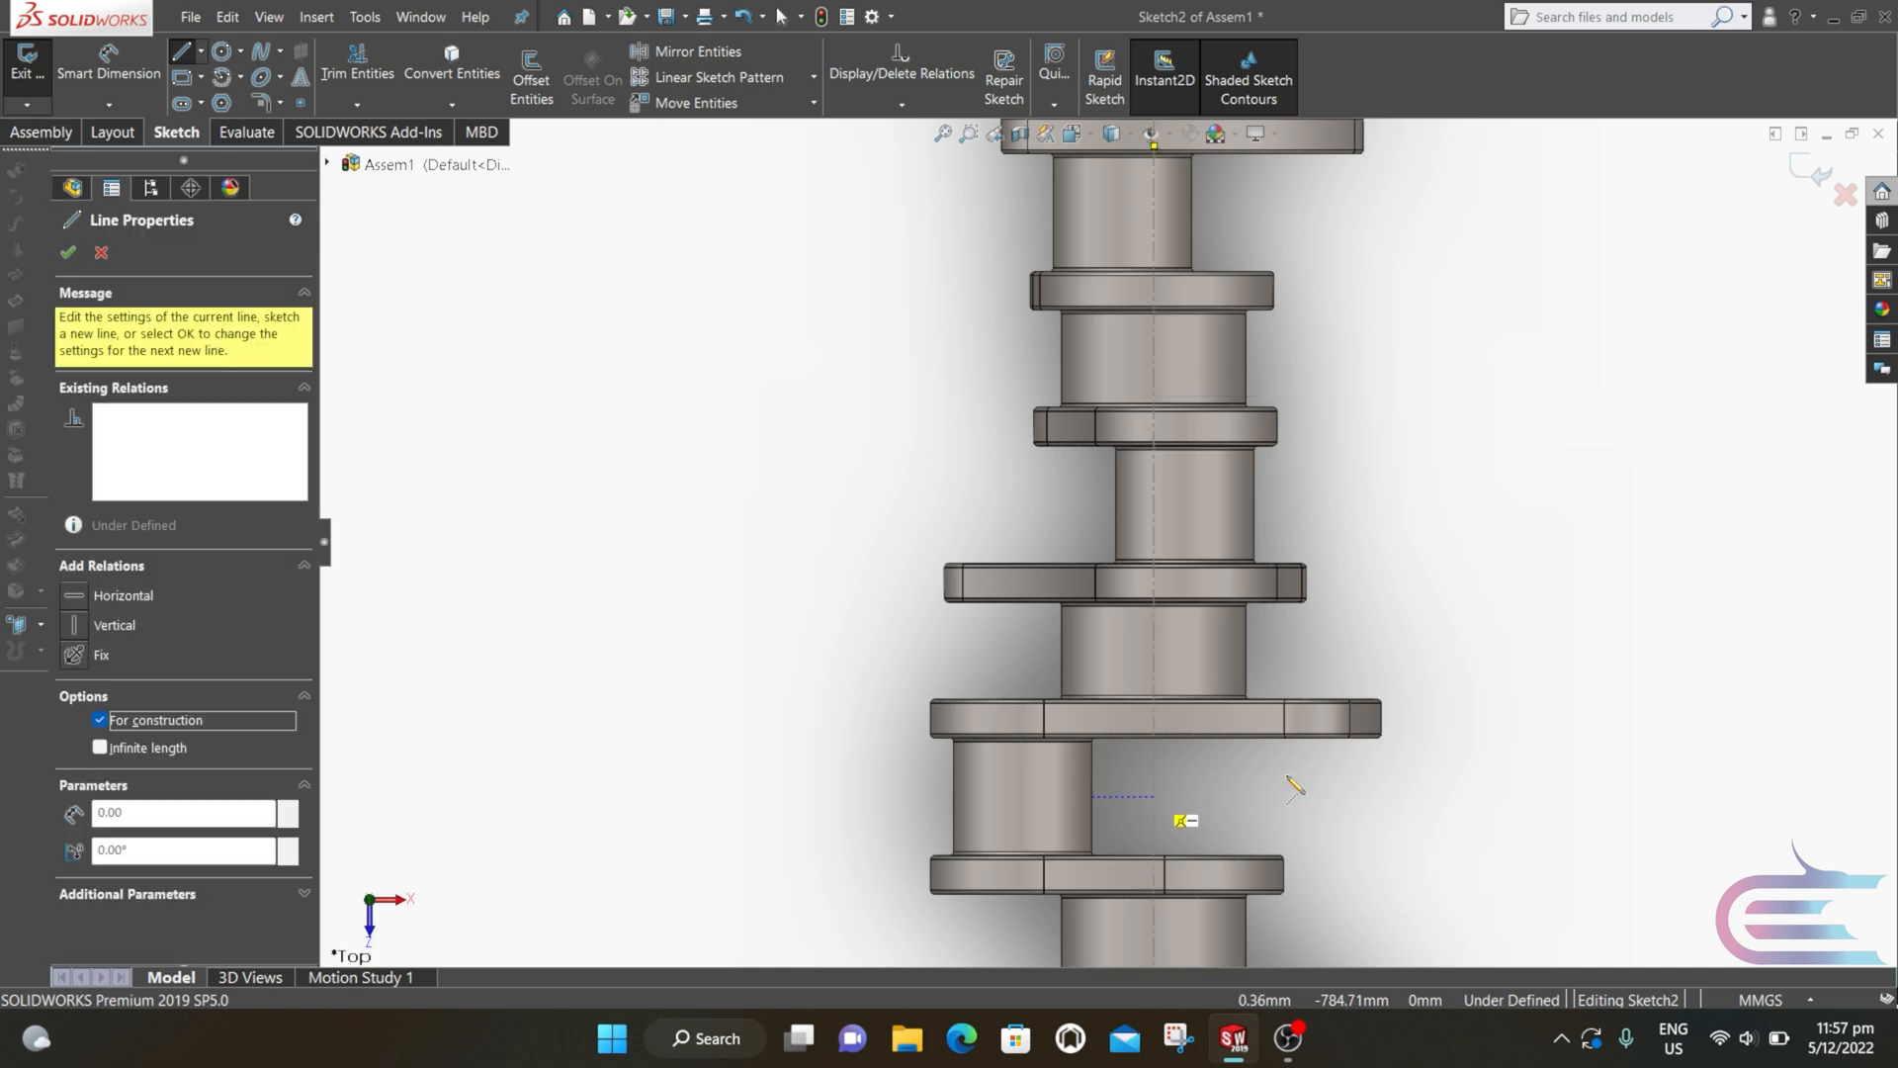
click(1516, 796)
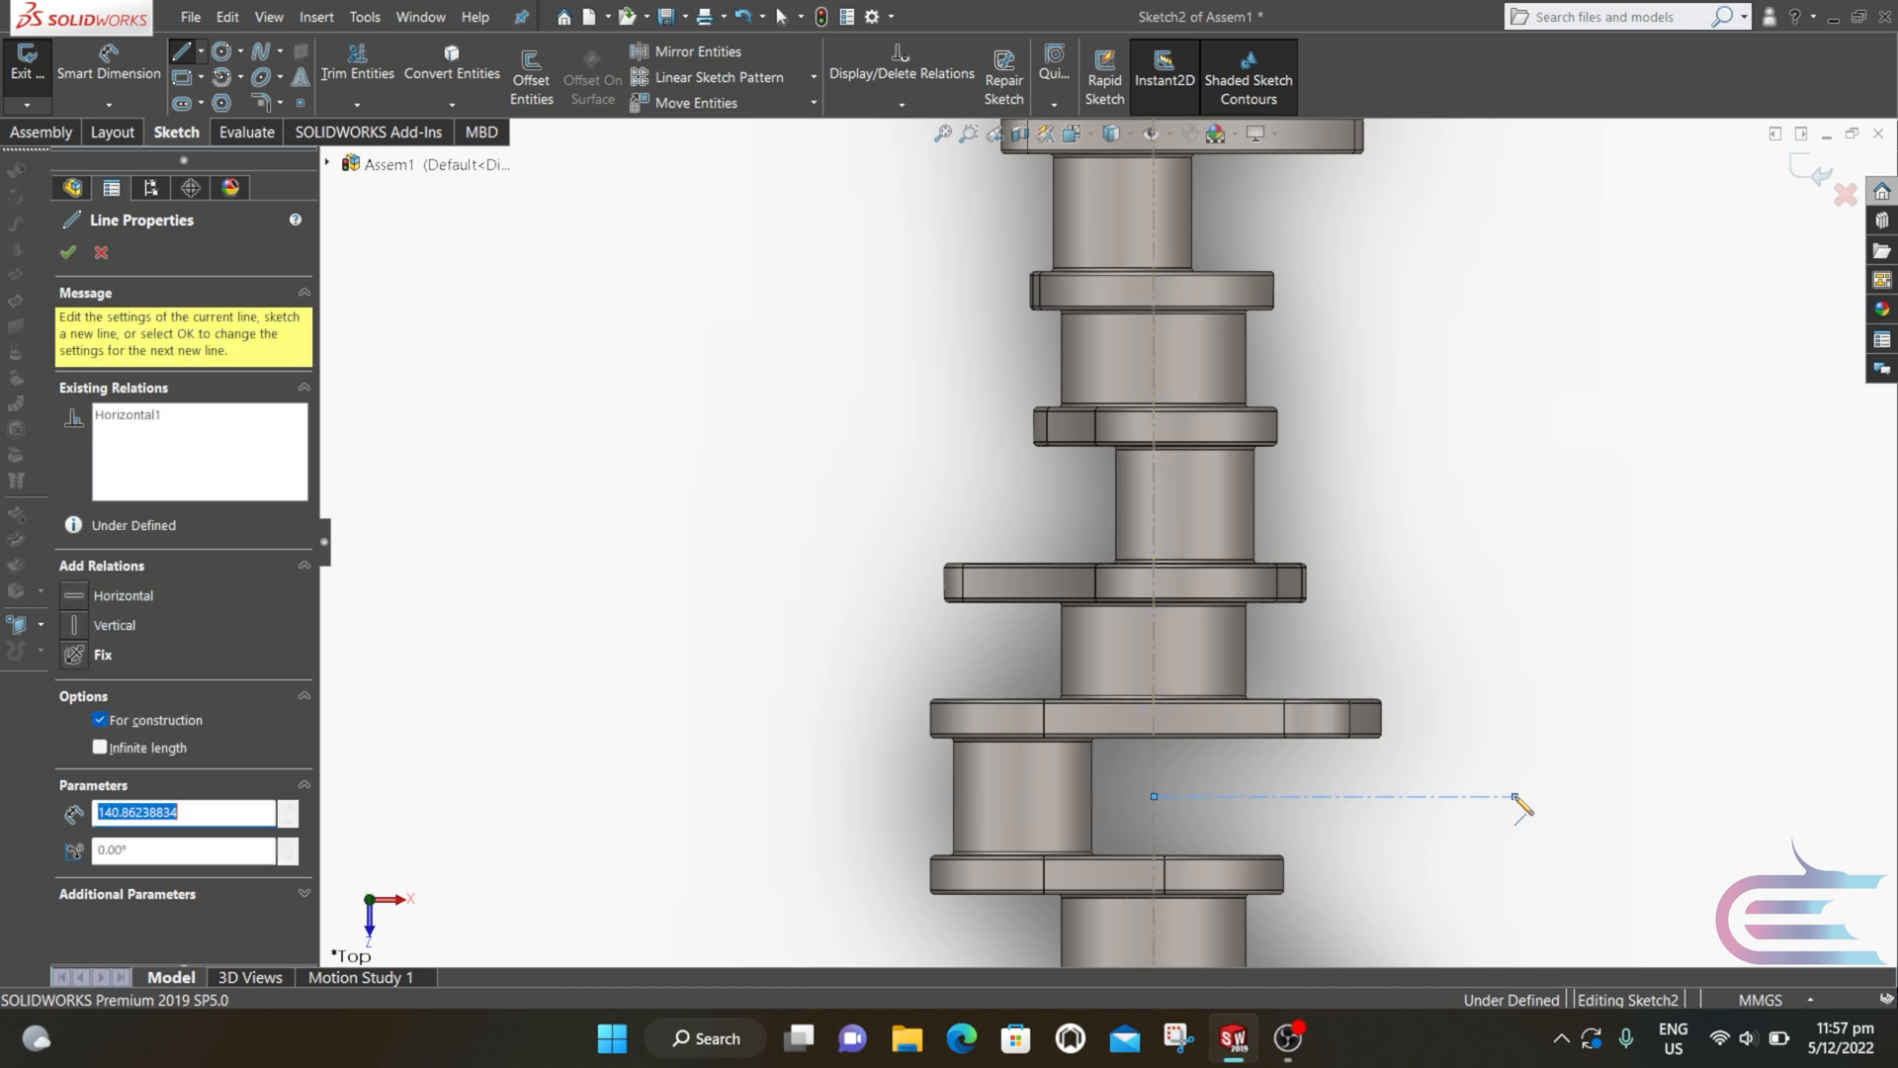
key(Escape)
Step: Sketch a horizontal centerline about 141 mm long in -X from the crankshaft axis, level with the middle of the third crankpin from the nose
key(Return)
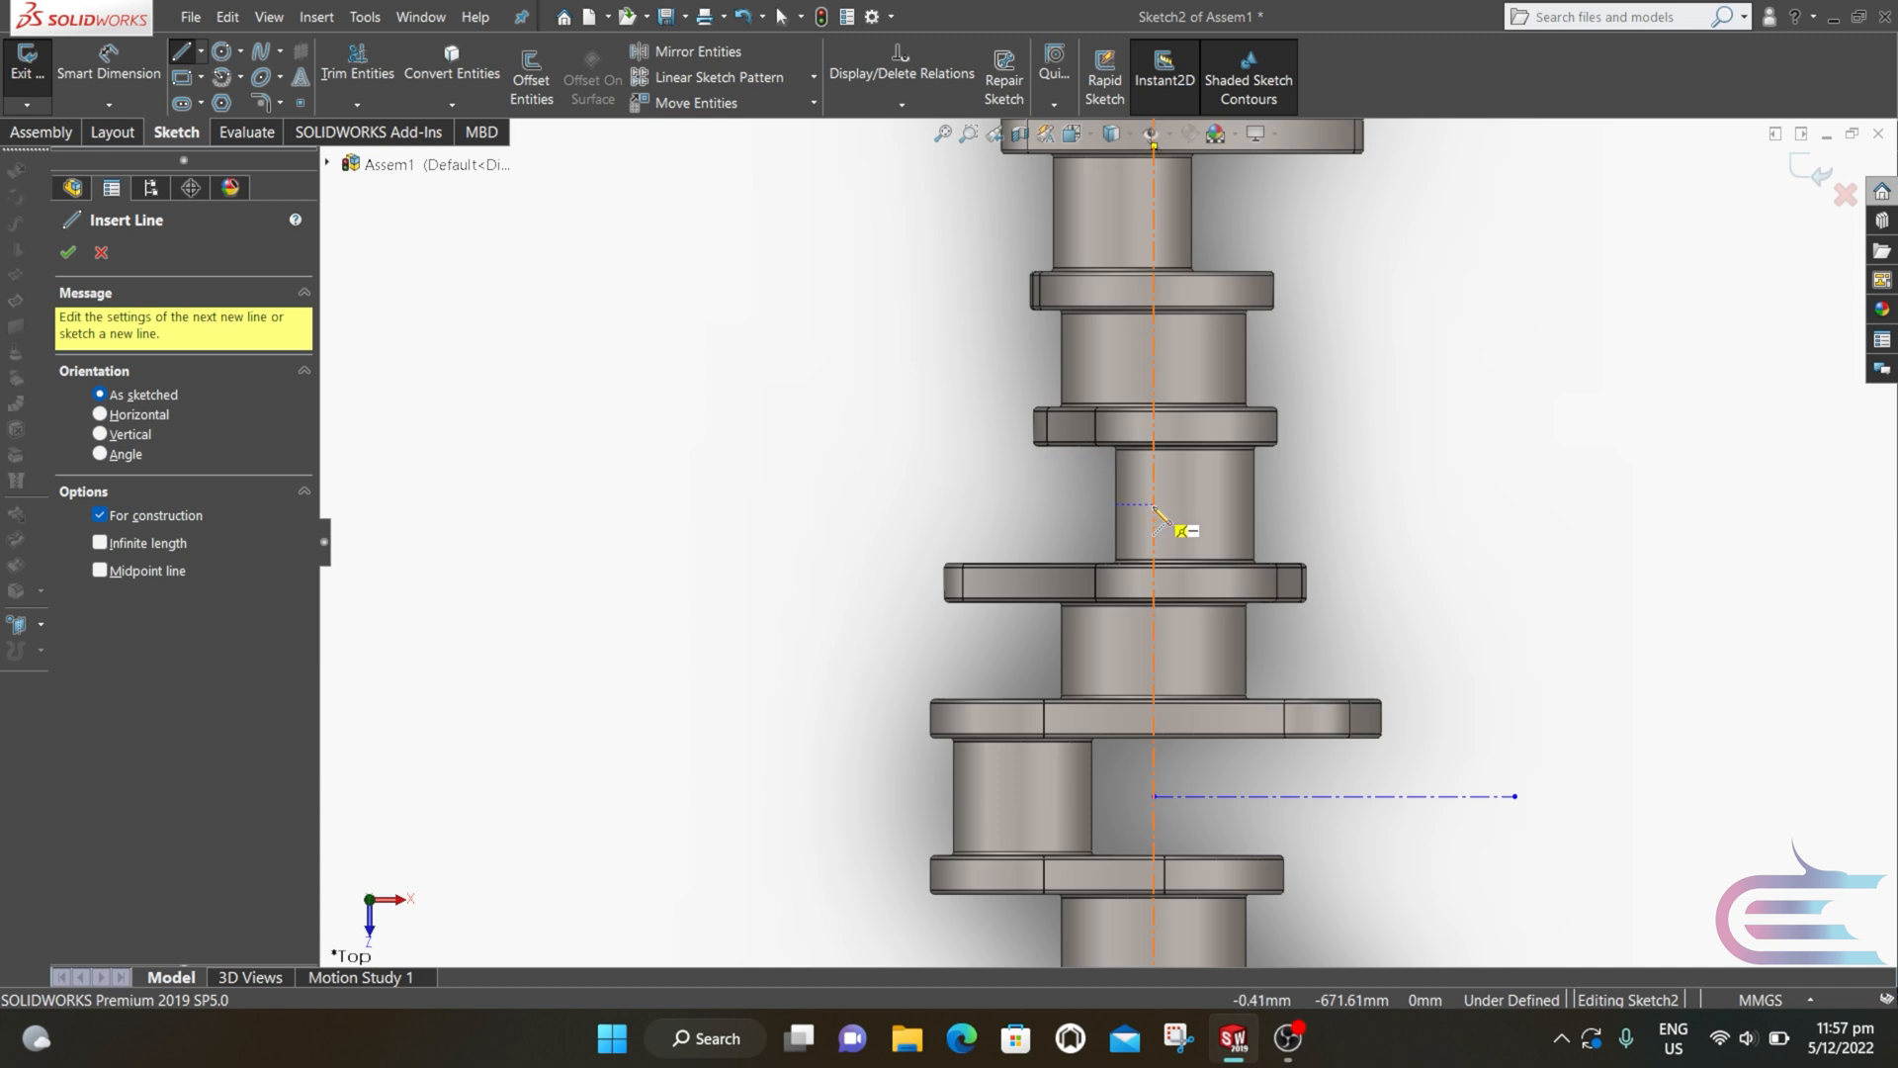
click(1153, 506)
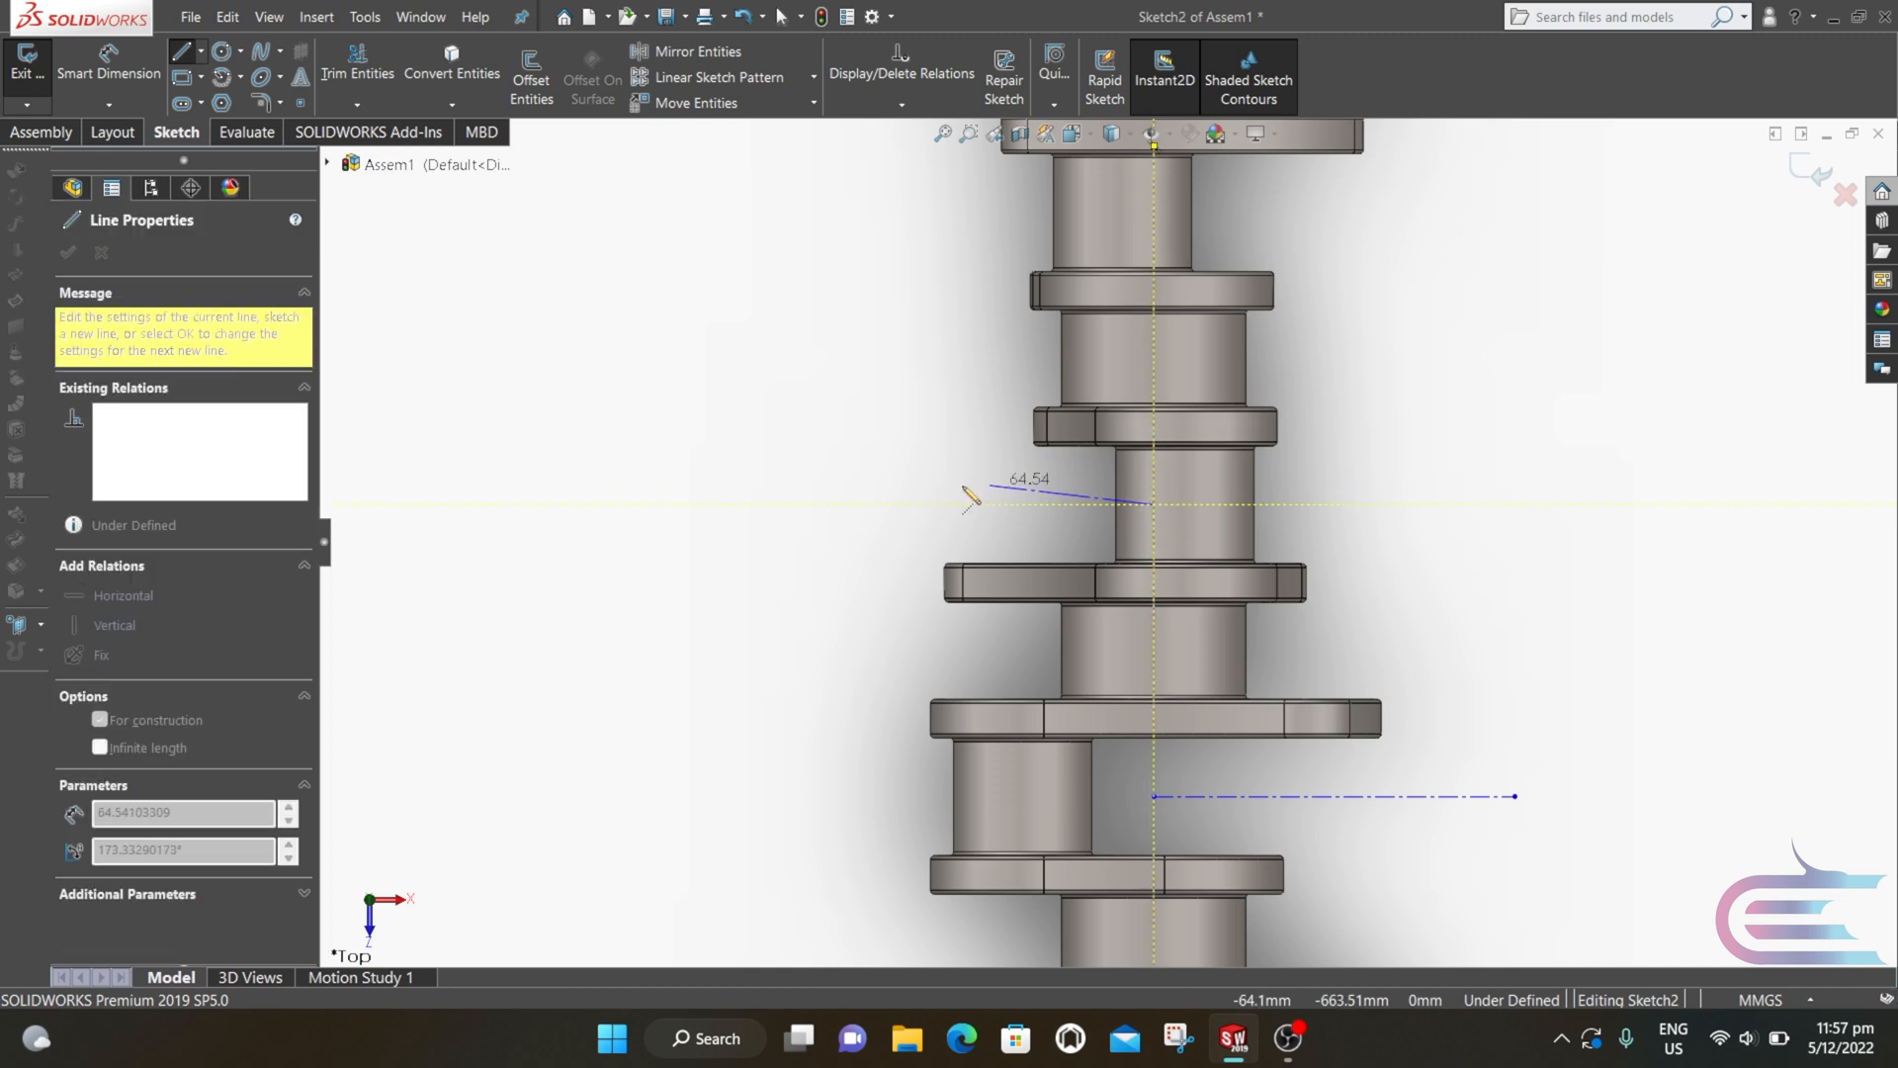
double_click(794, 505)
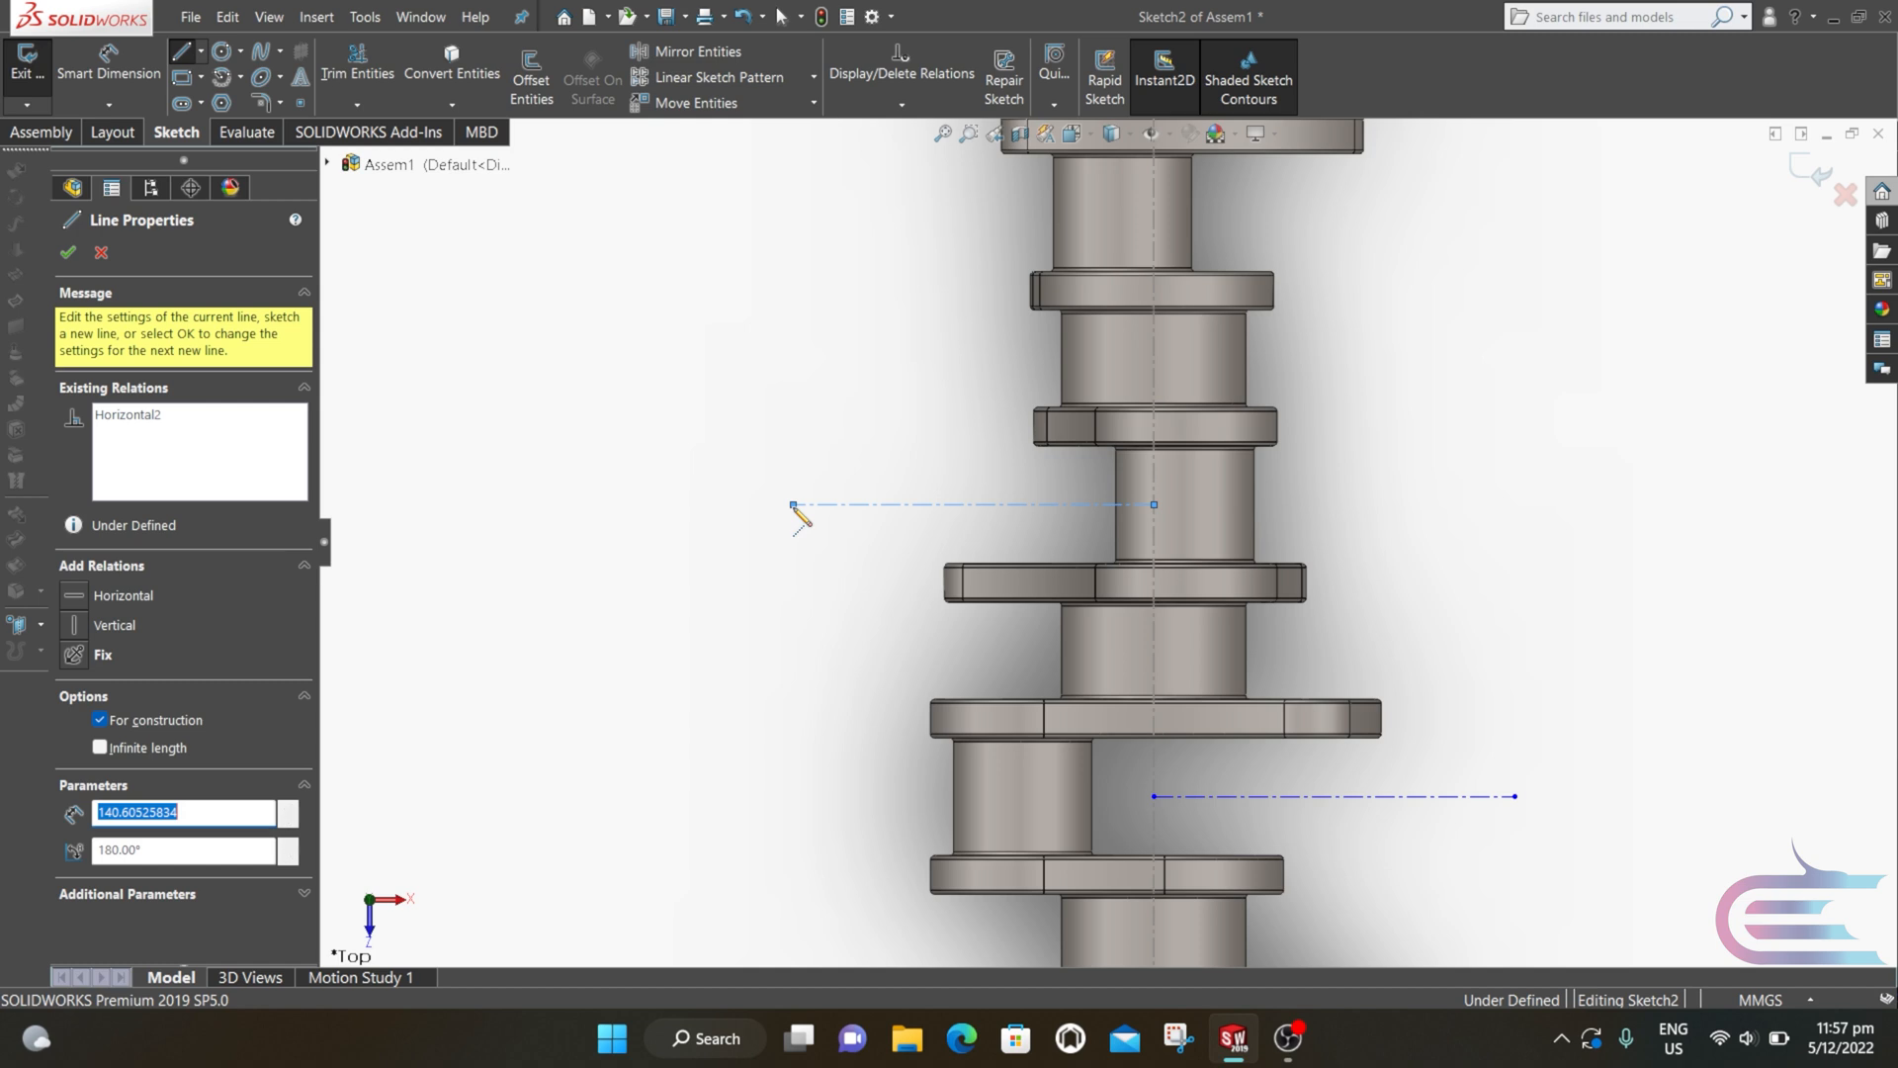
key(Escape)
Step: Sketch a horizontal centerline about 141 mm long in +X from the crankshaft axis, level with the middle of the fourth crankpin from the nose
scroll(1043, 384, up, 2)
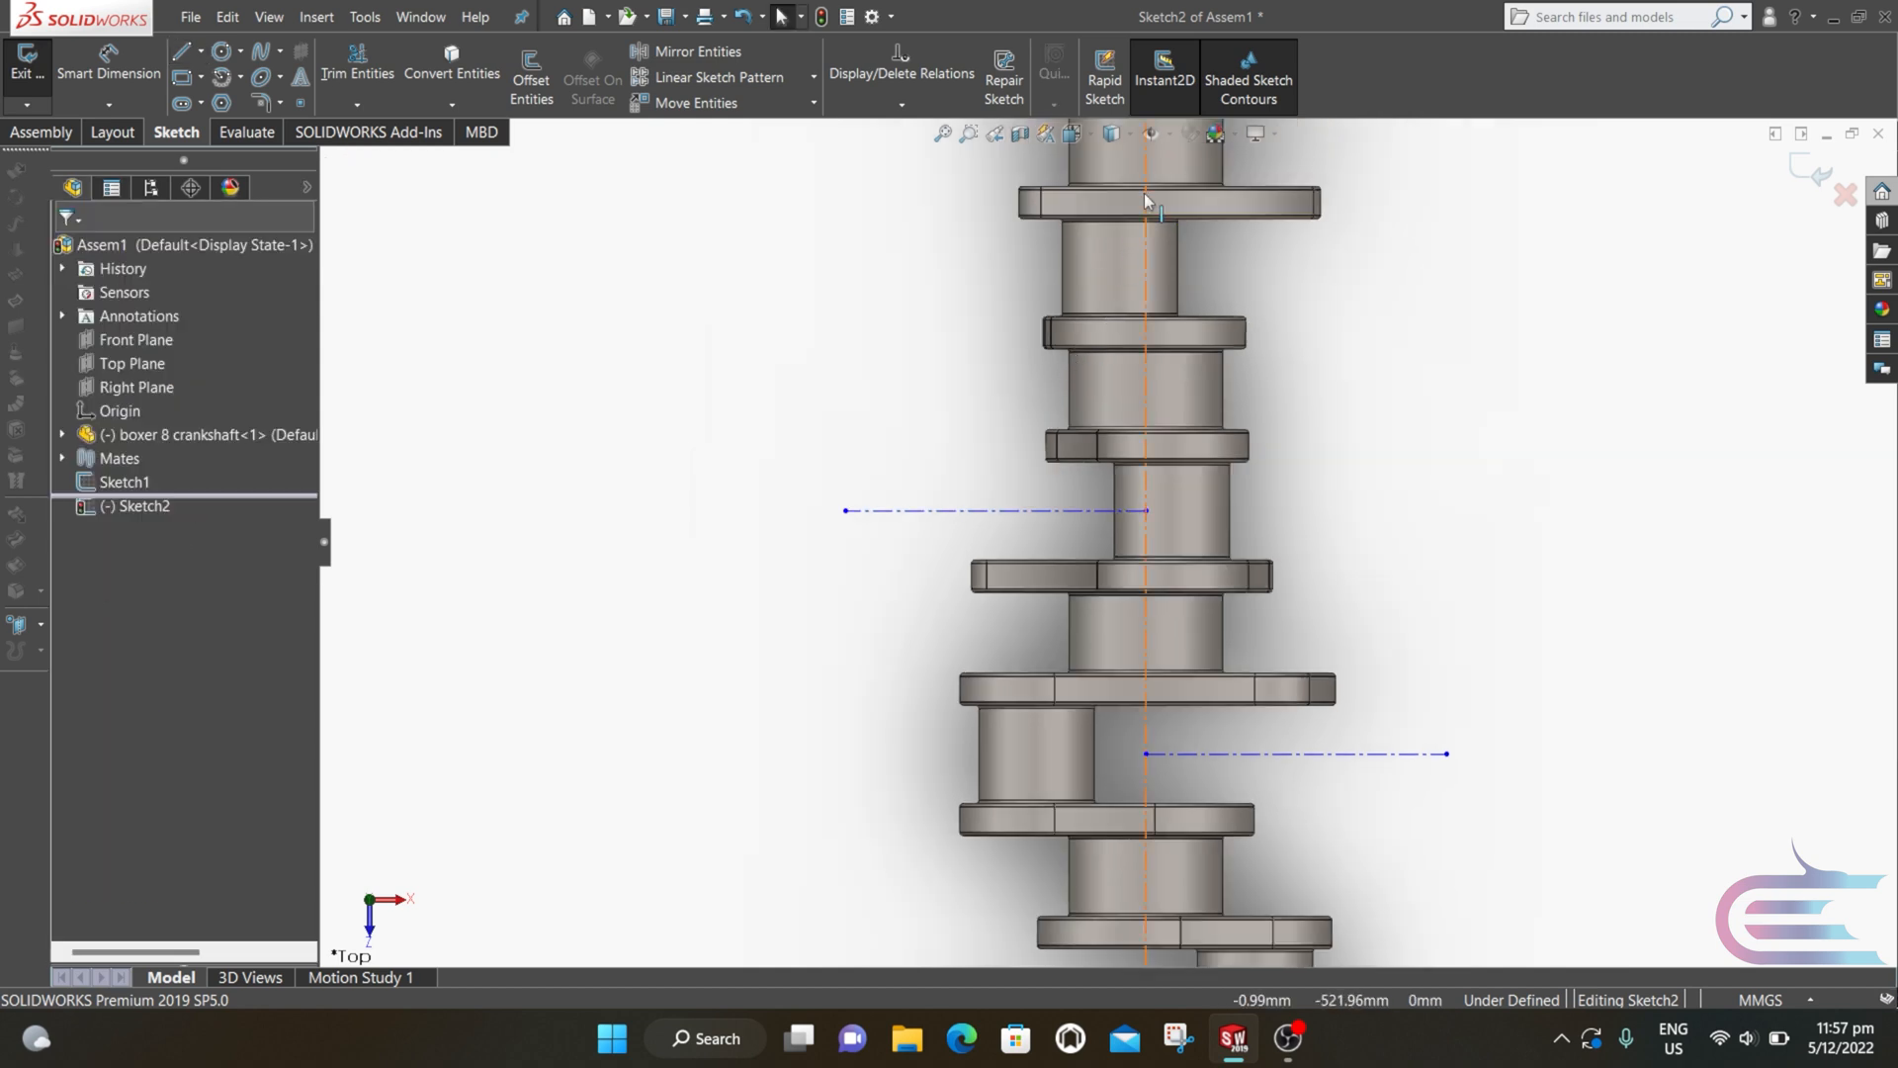
scroll(1152, 188, up, 3)
scroll(1143, 181, down, 2)
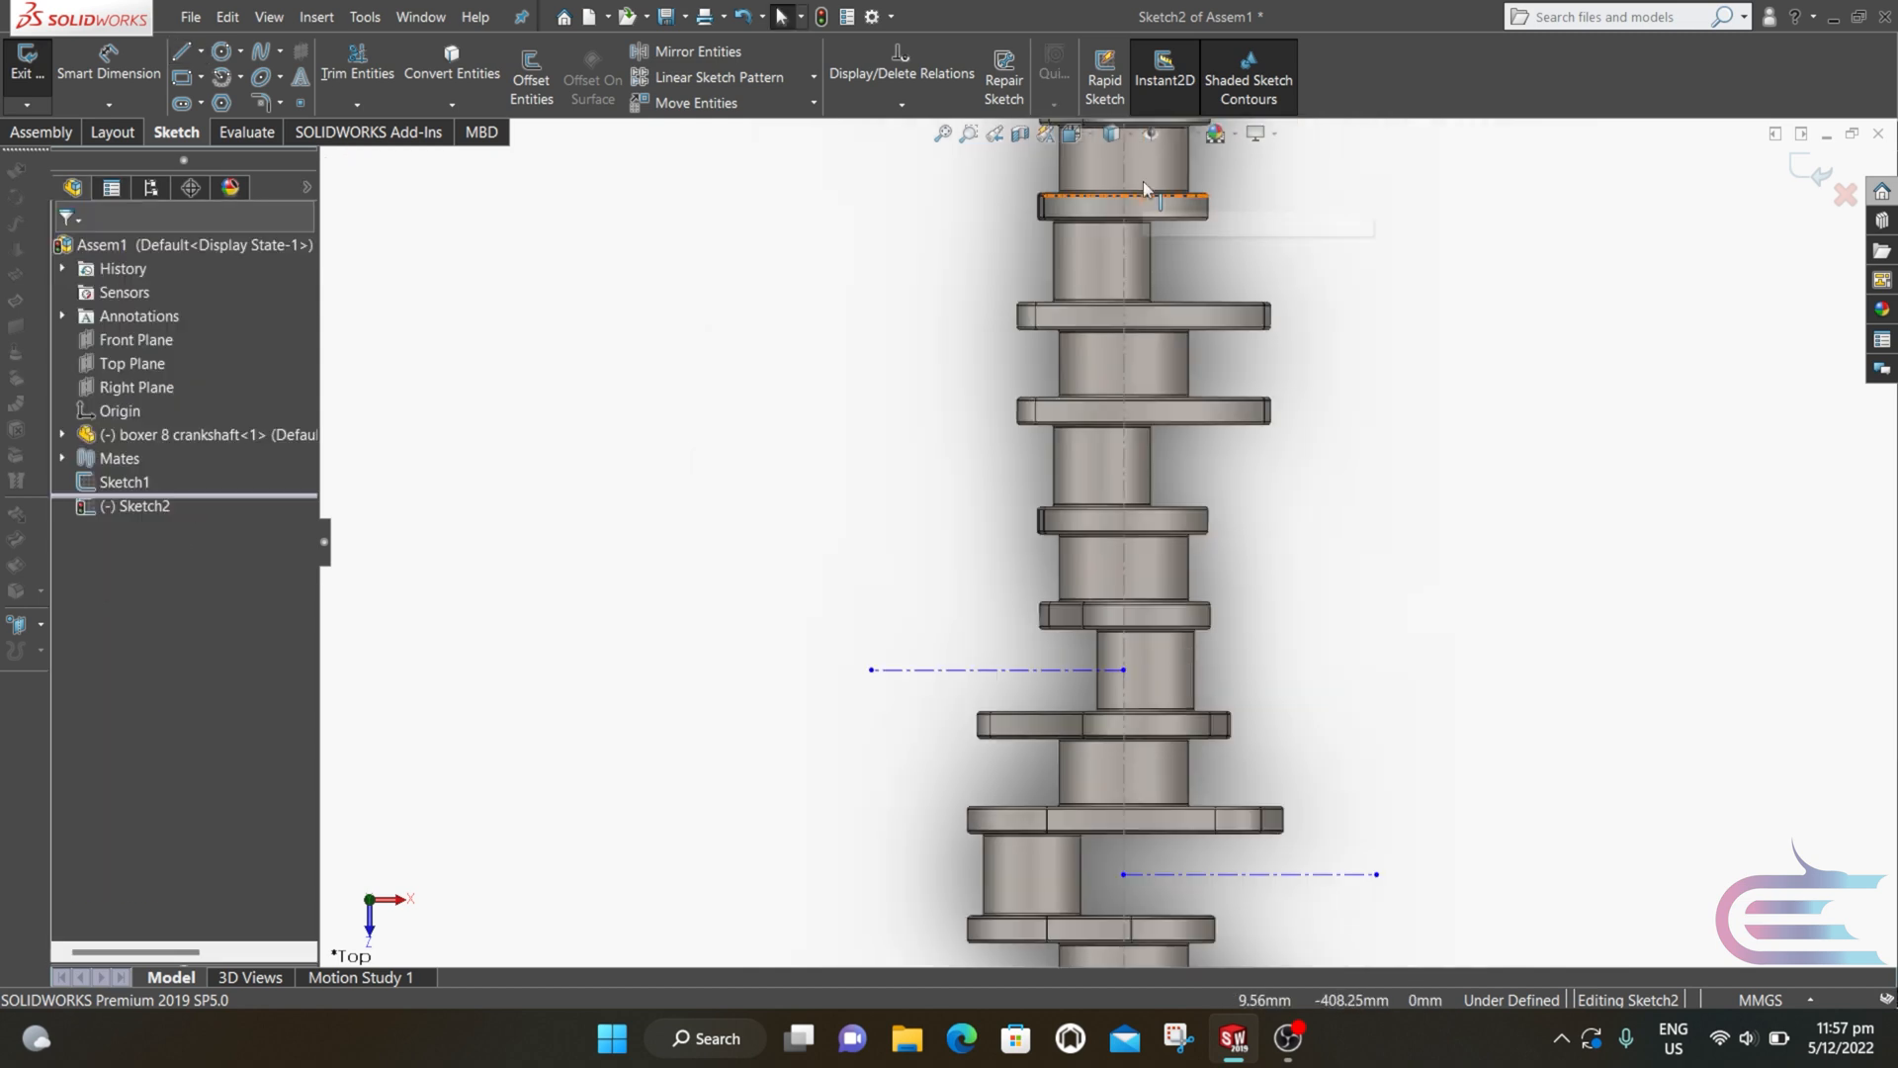
scroll(1143, 180, down, 4)
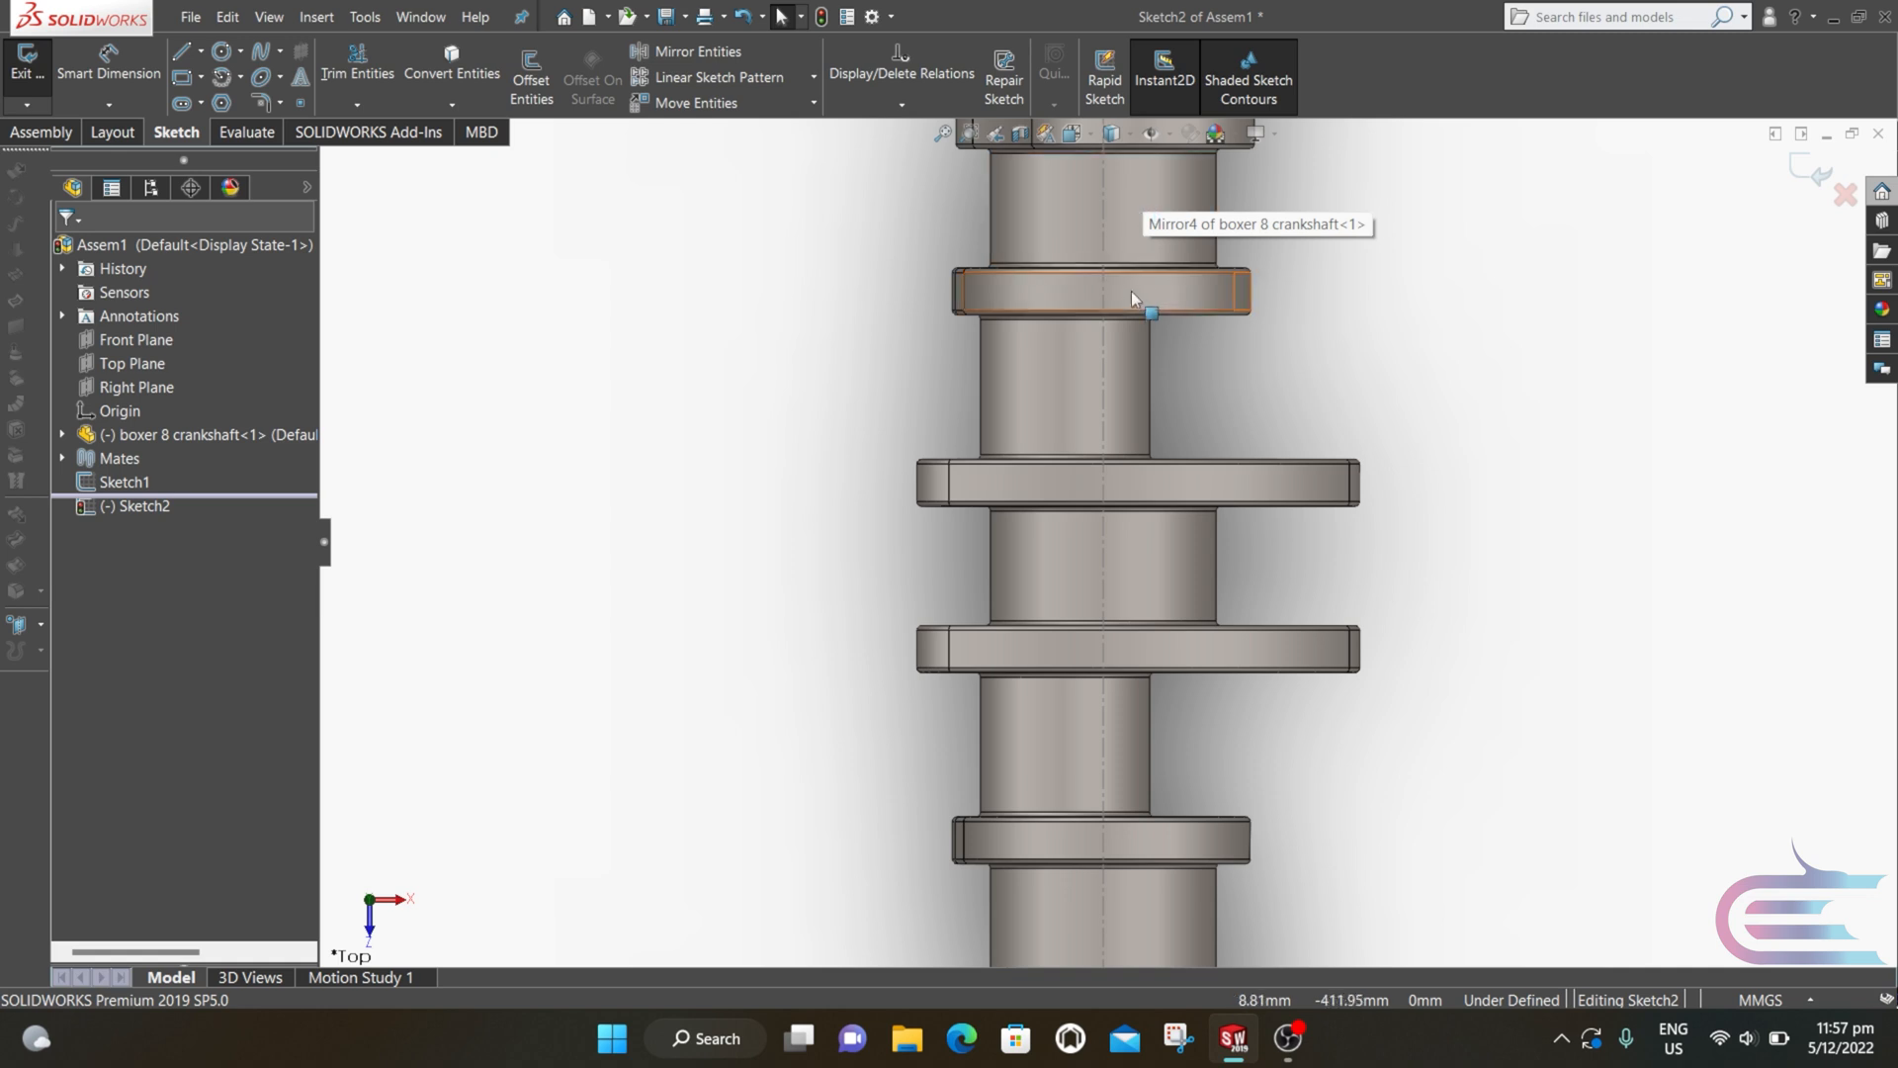
key(l)
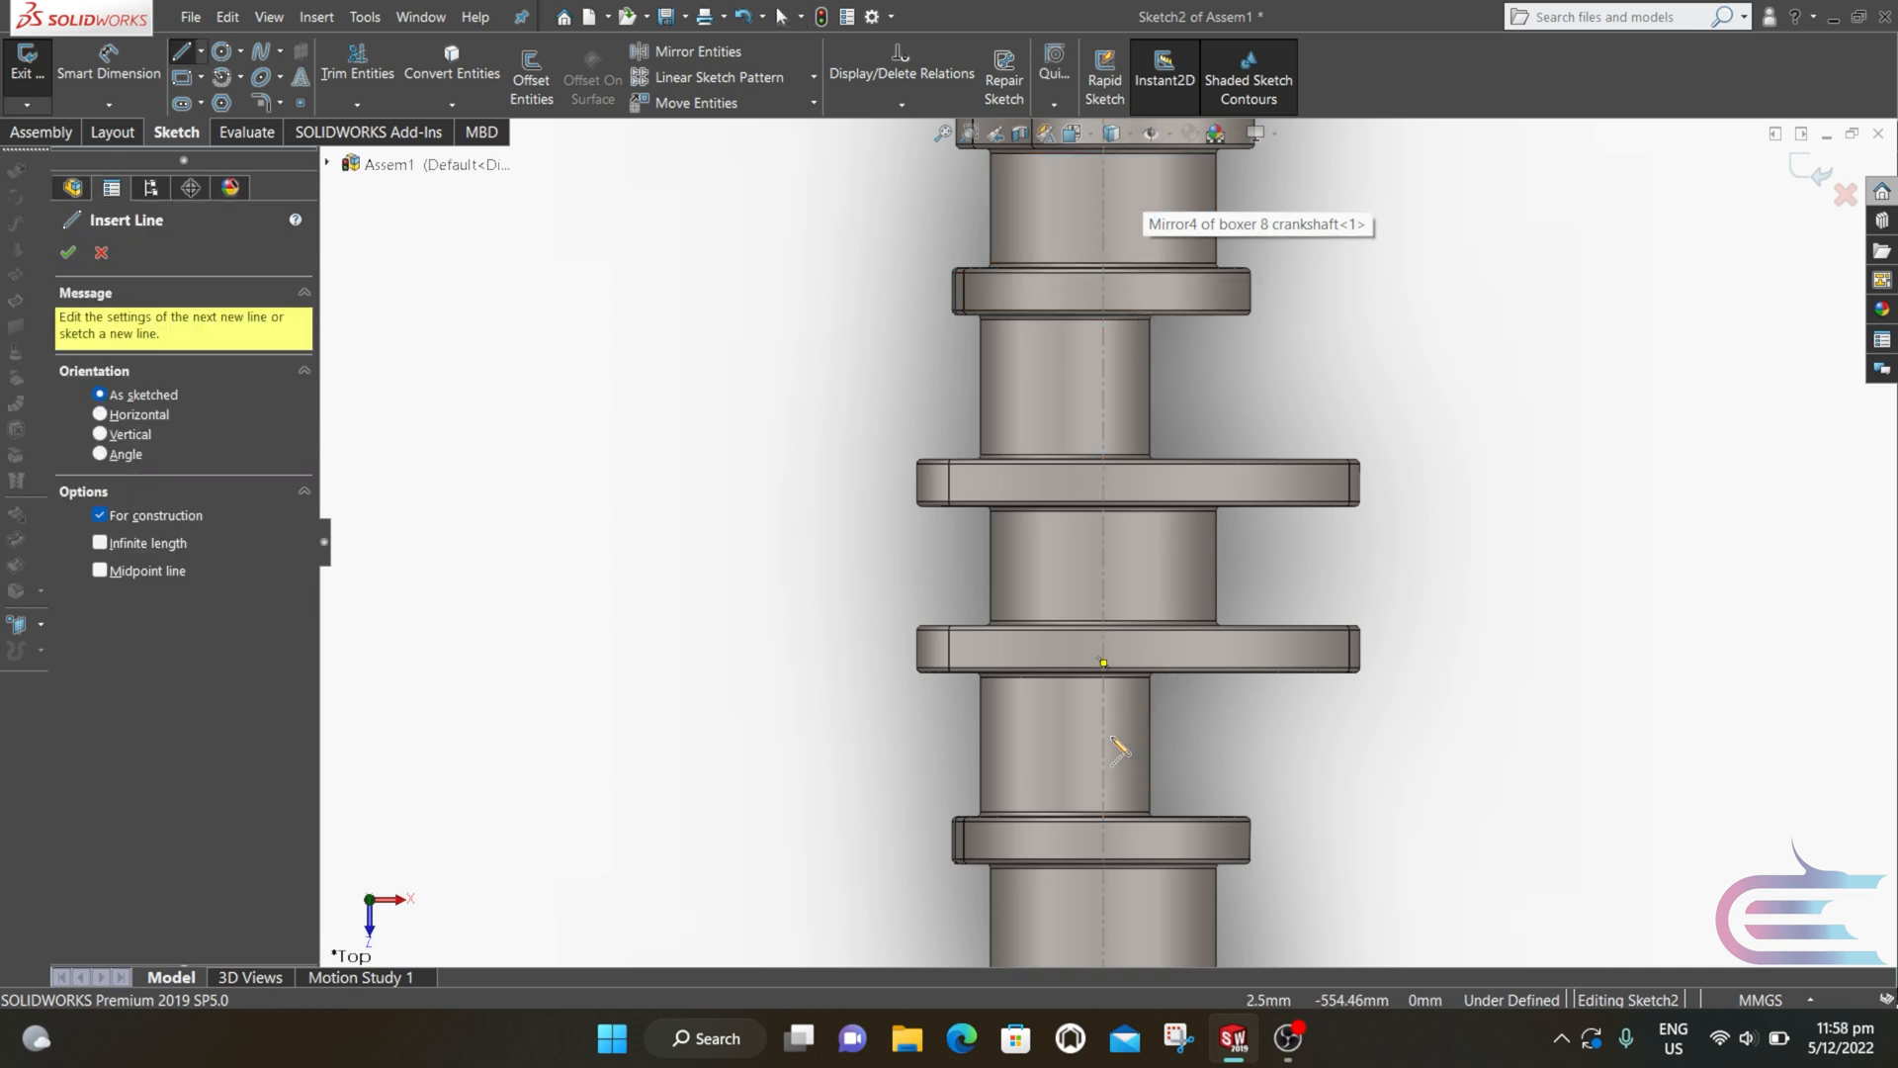
click(1149, 746)
click(1105, 745)
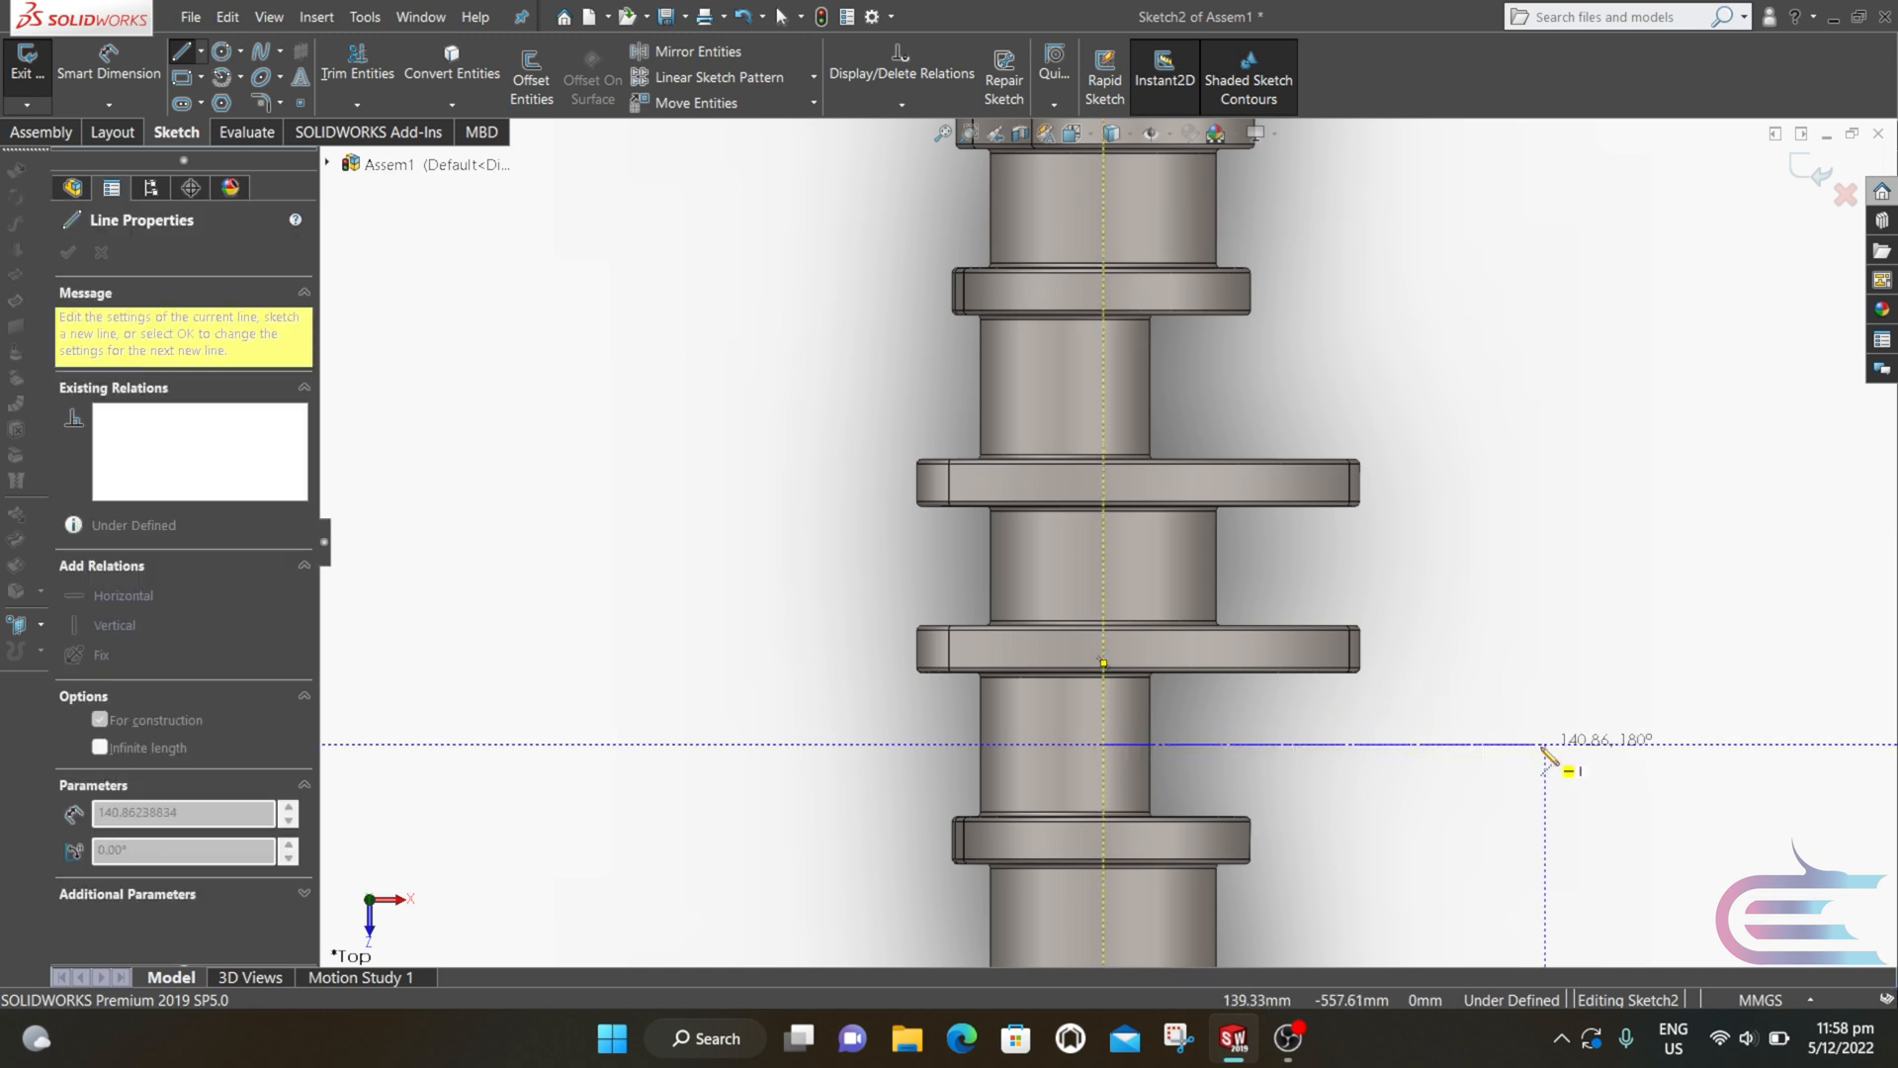
click(1544, 745)
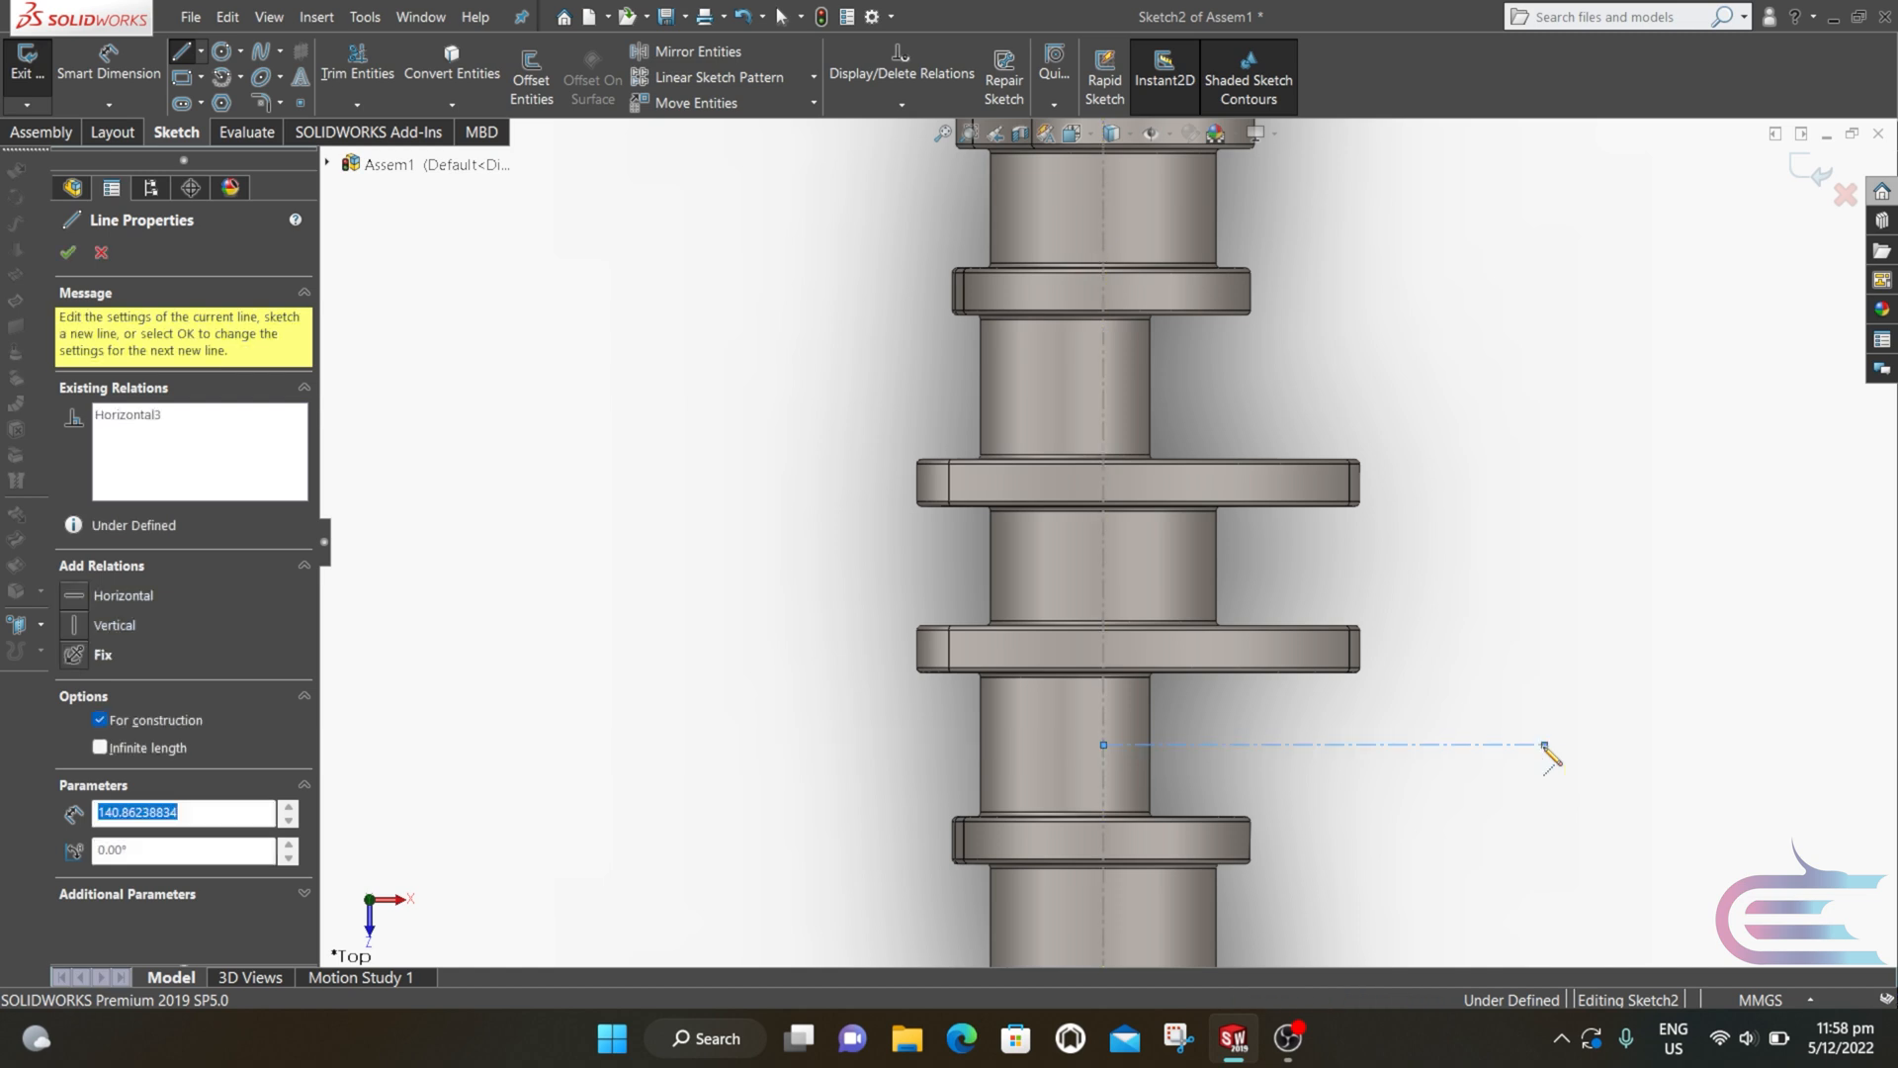
key(Escape)
Step: Sketch a horizontal centerline about 141 mm long in -X from the crankshaft axis, level with the middle of the fifth crankpin from the nose
key(Return)
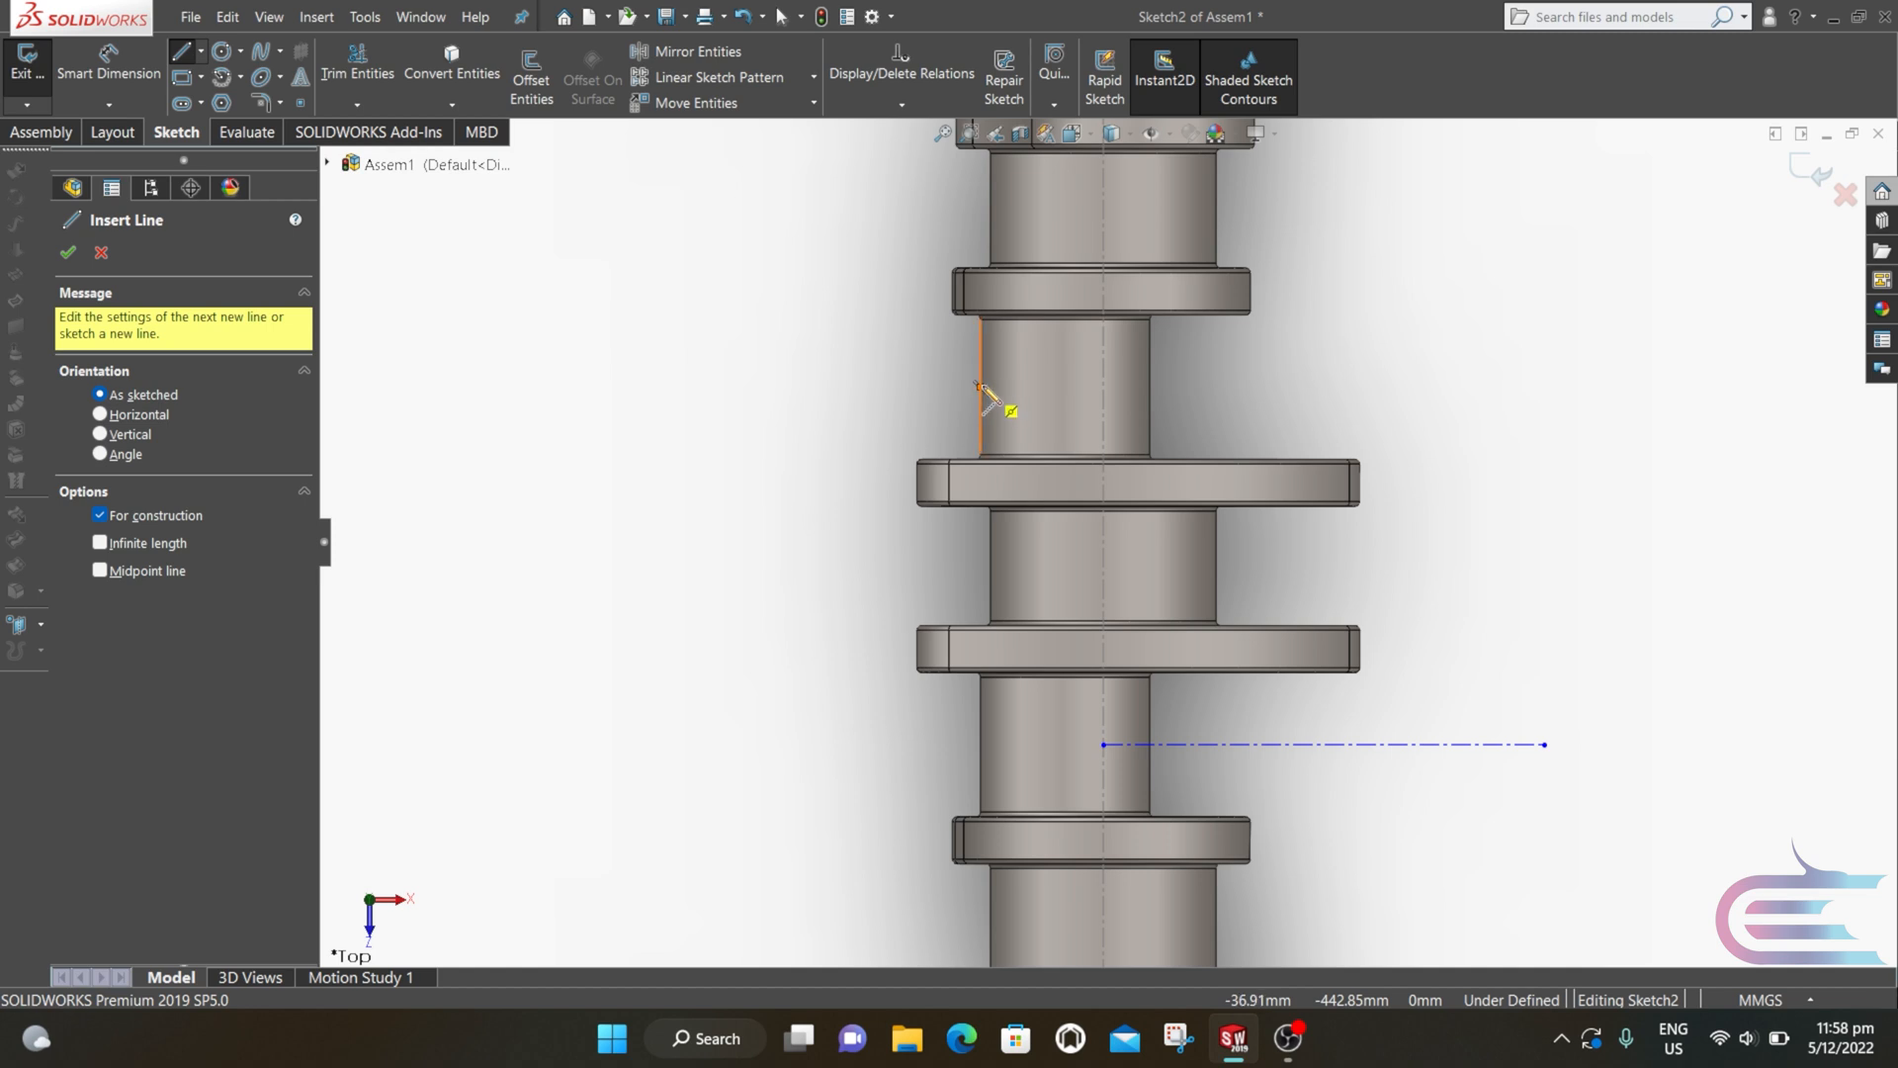
click(1149, 386)
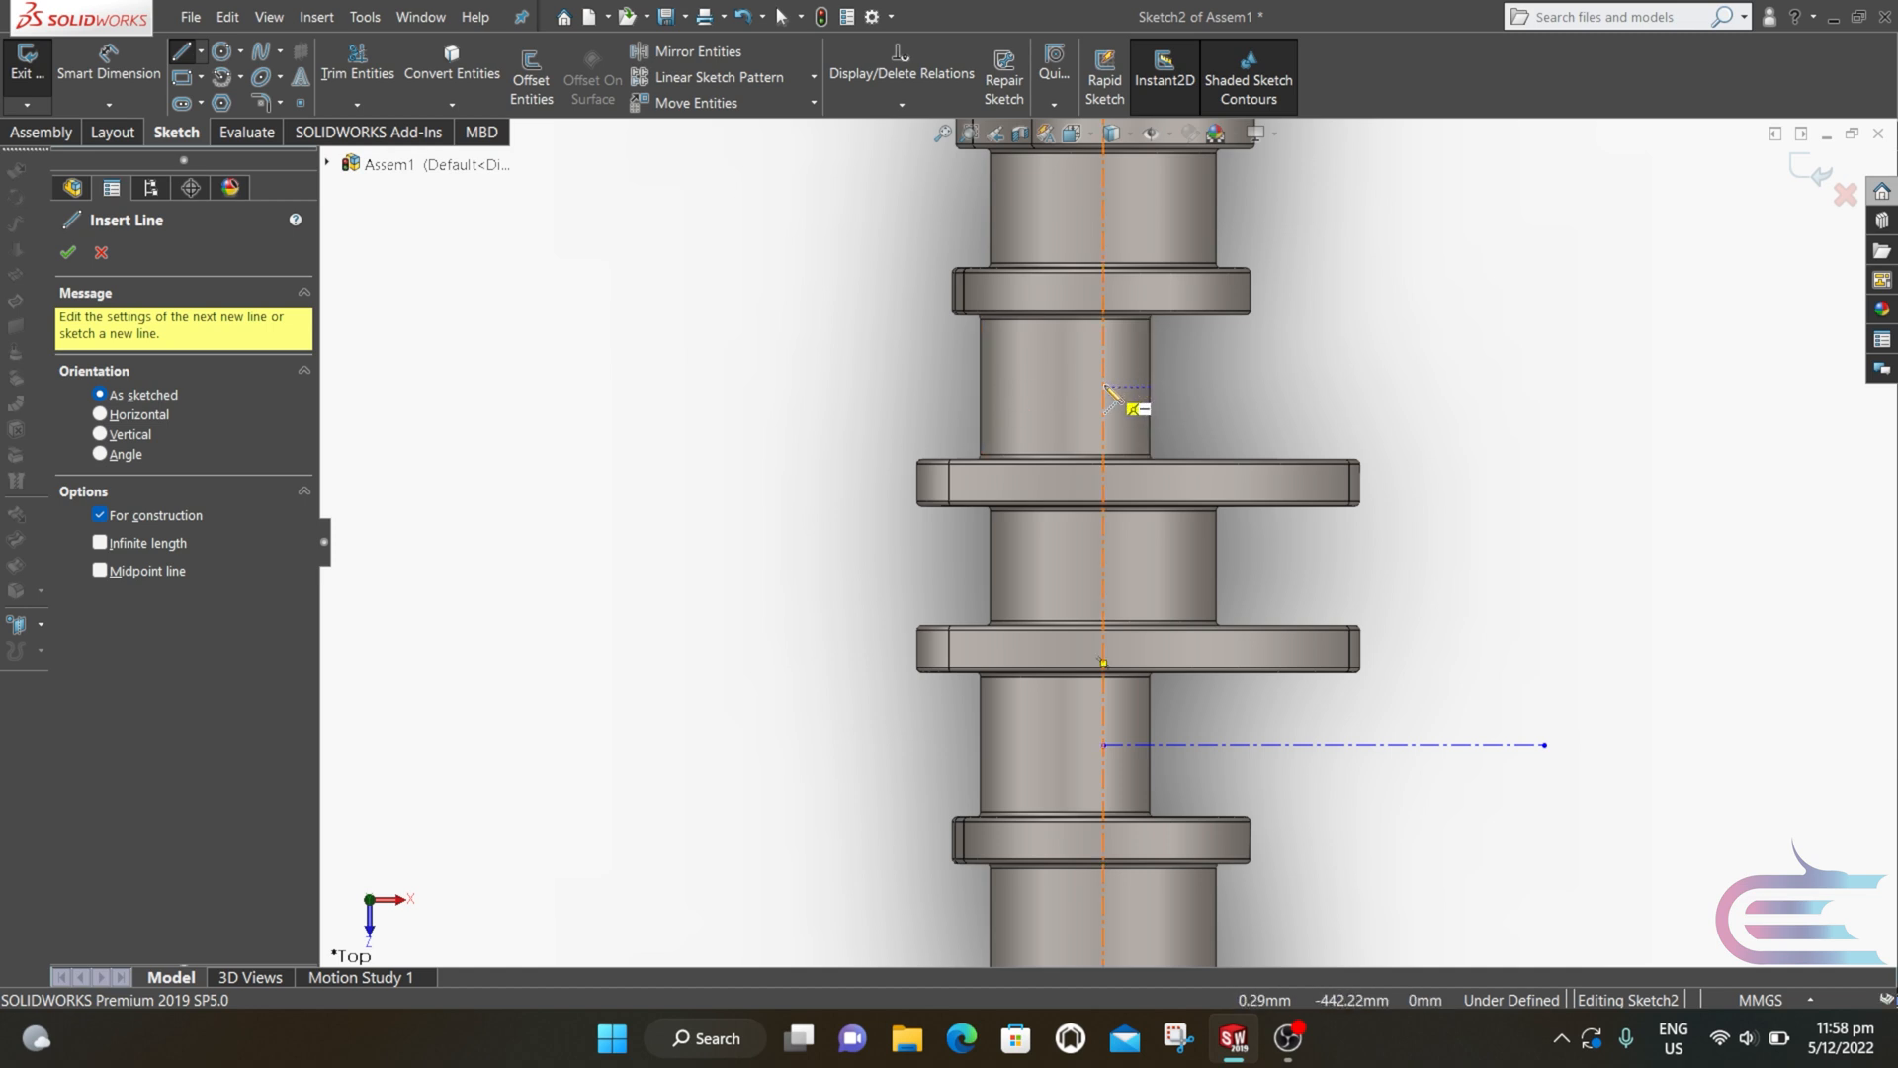
click(1104, 386)
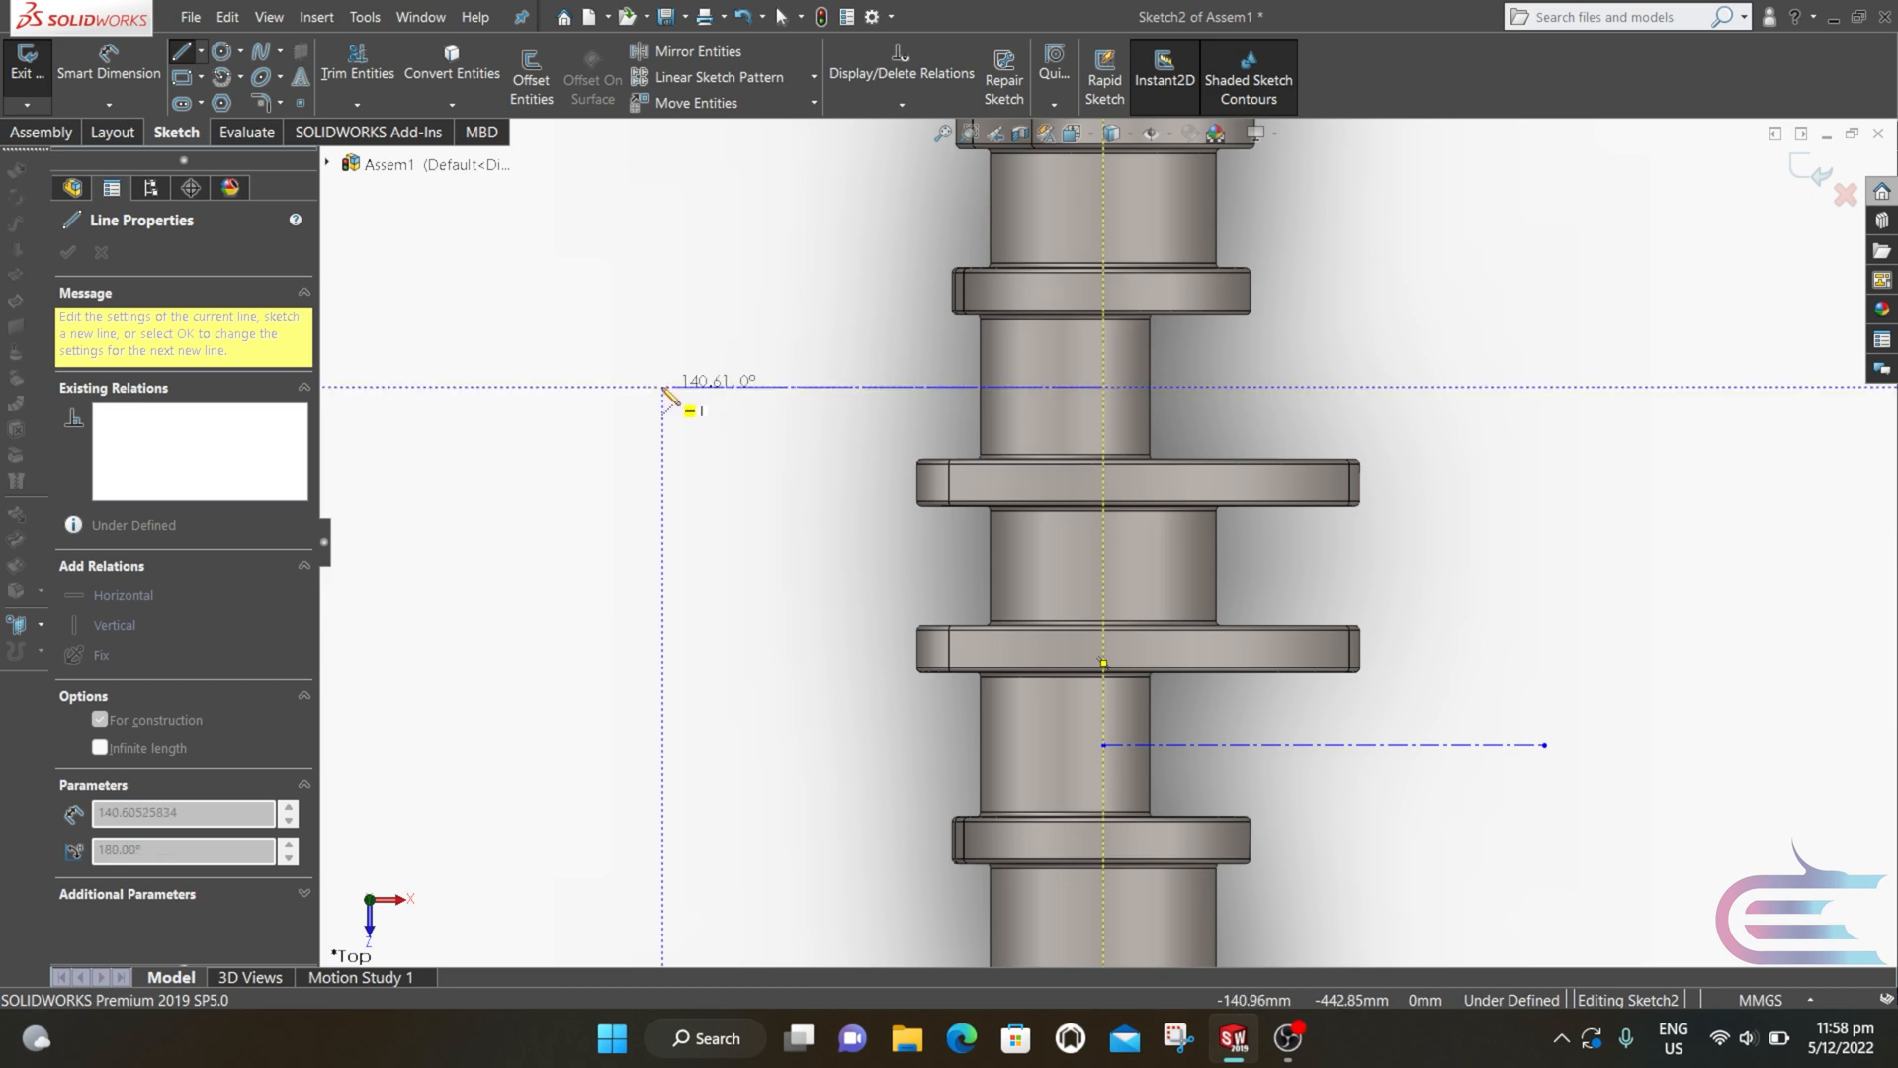
click(663, 387)
key(Escape)
Step: Sketch a horizontal centerline about 141 mm long in +X from the crankshaft axis, level with the middle of the sixth crankpin from the nose
key(z)
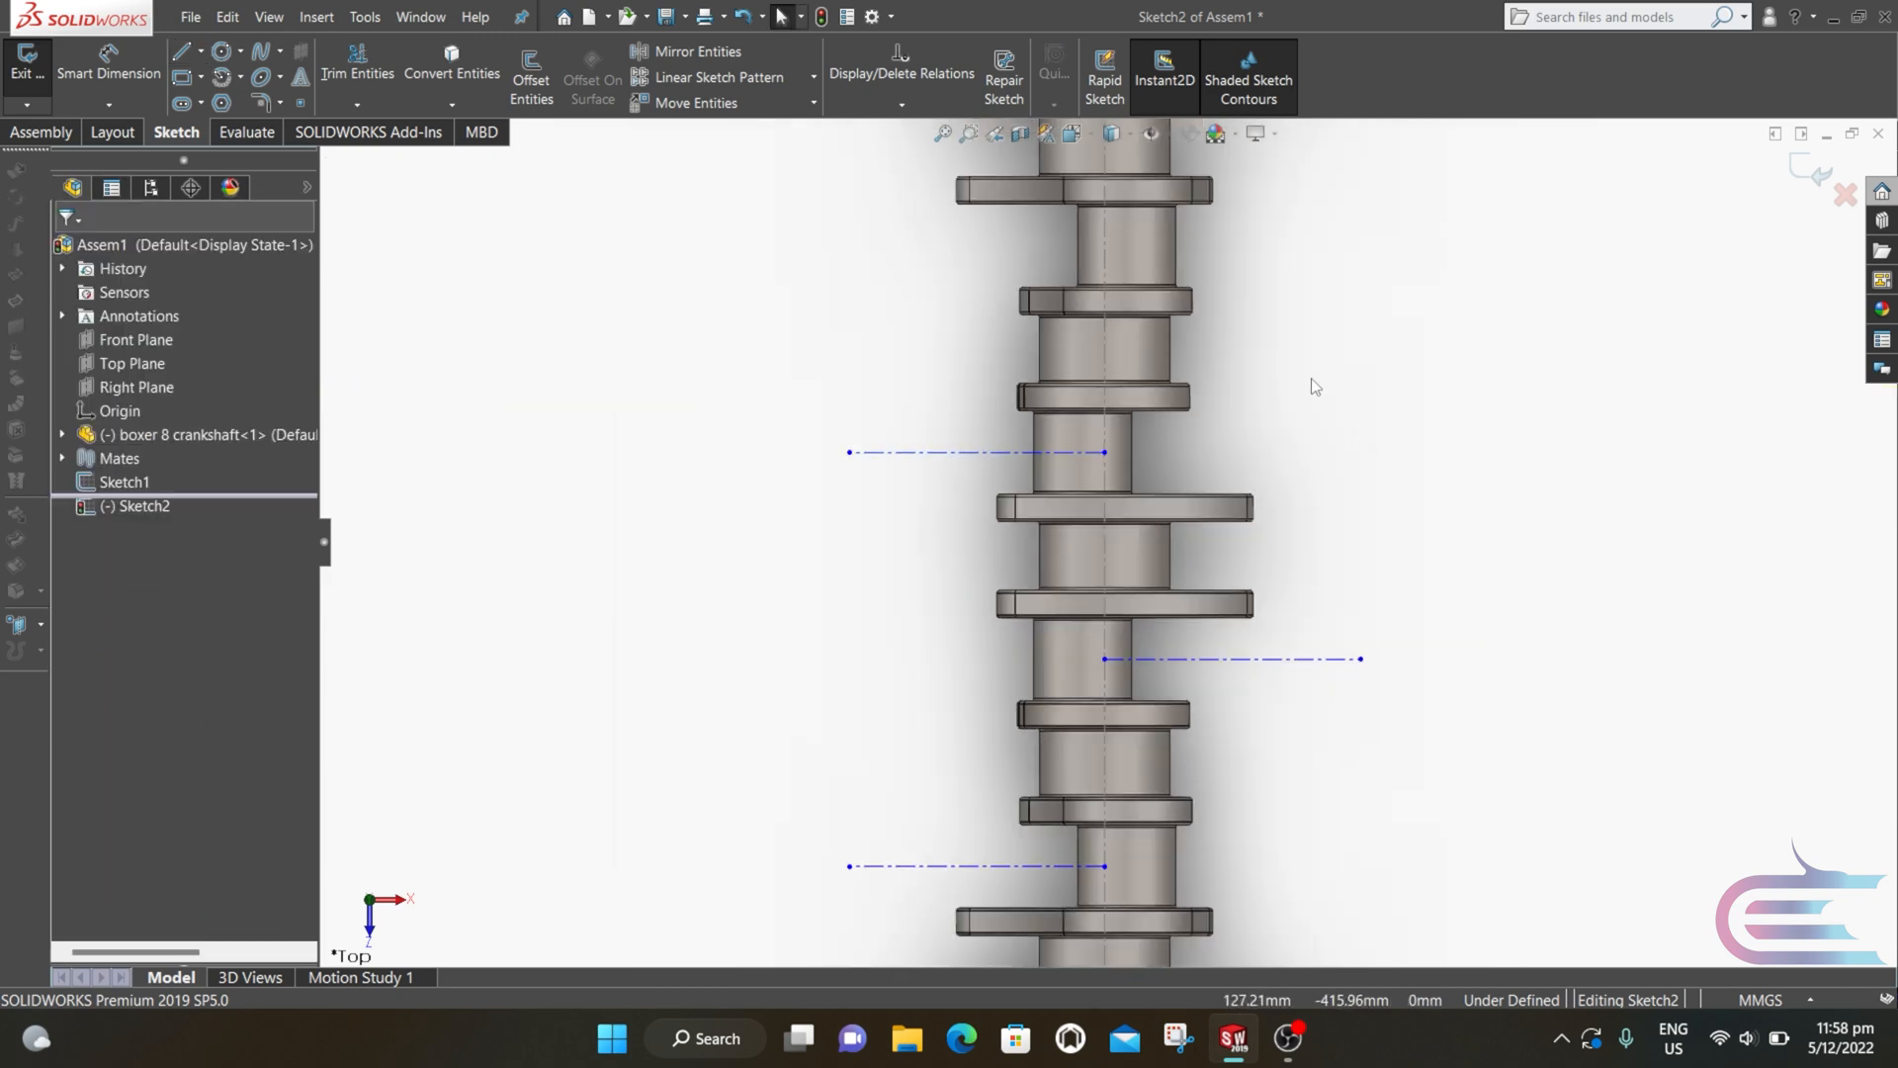
scroll(1311, 379, up, 3)
scroll(1144, 146, down, 3)
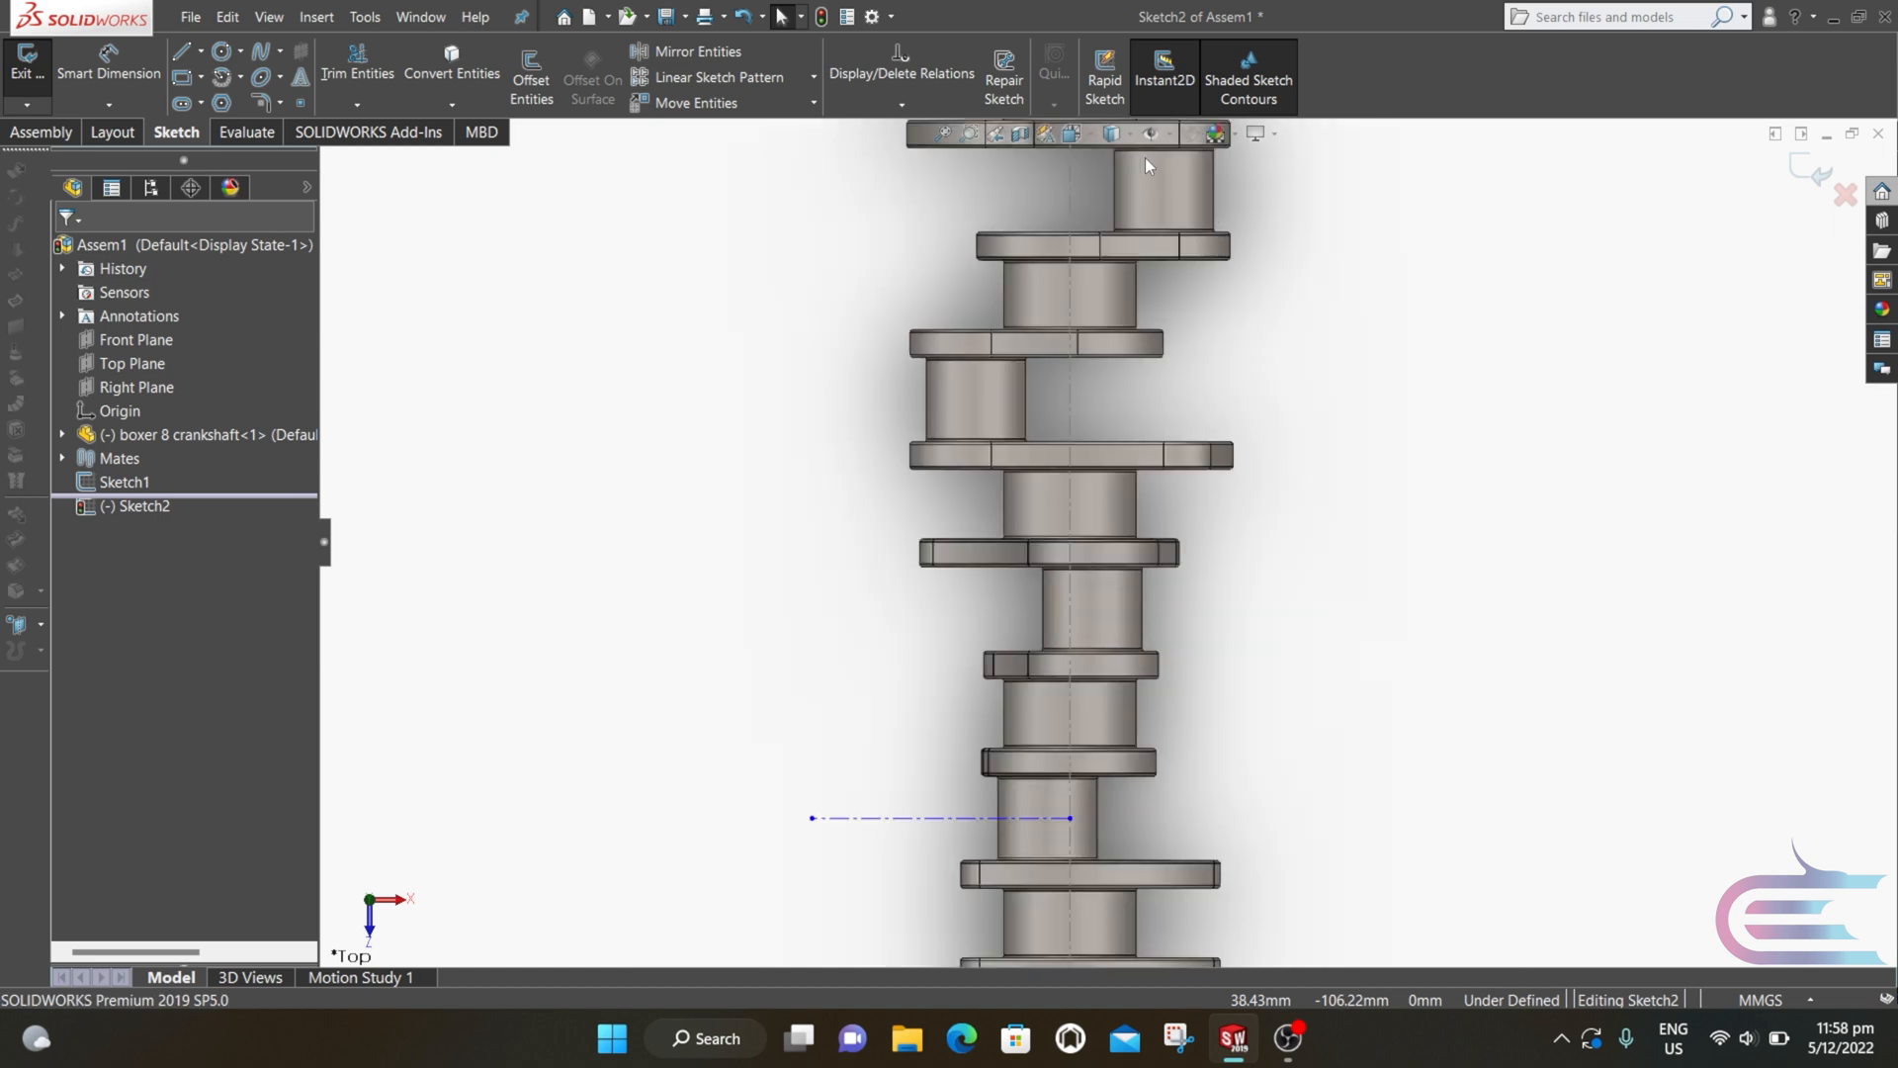
scroll(1145, 158, down, 1)
scroll(1157, 284, up, 1)
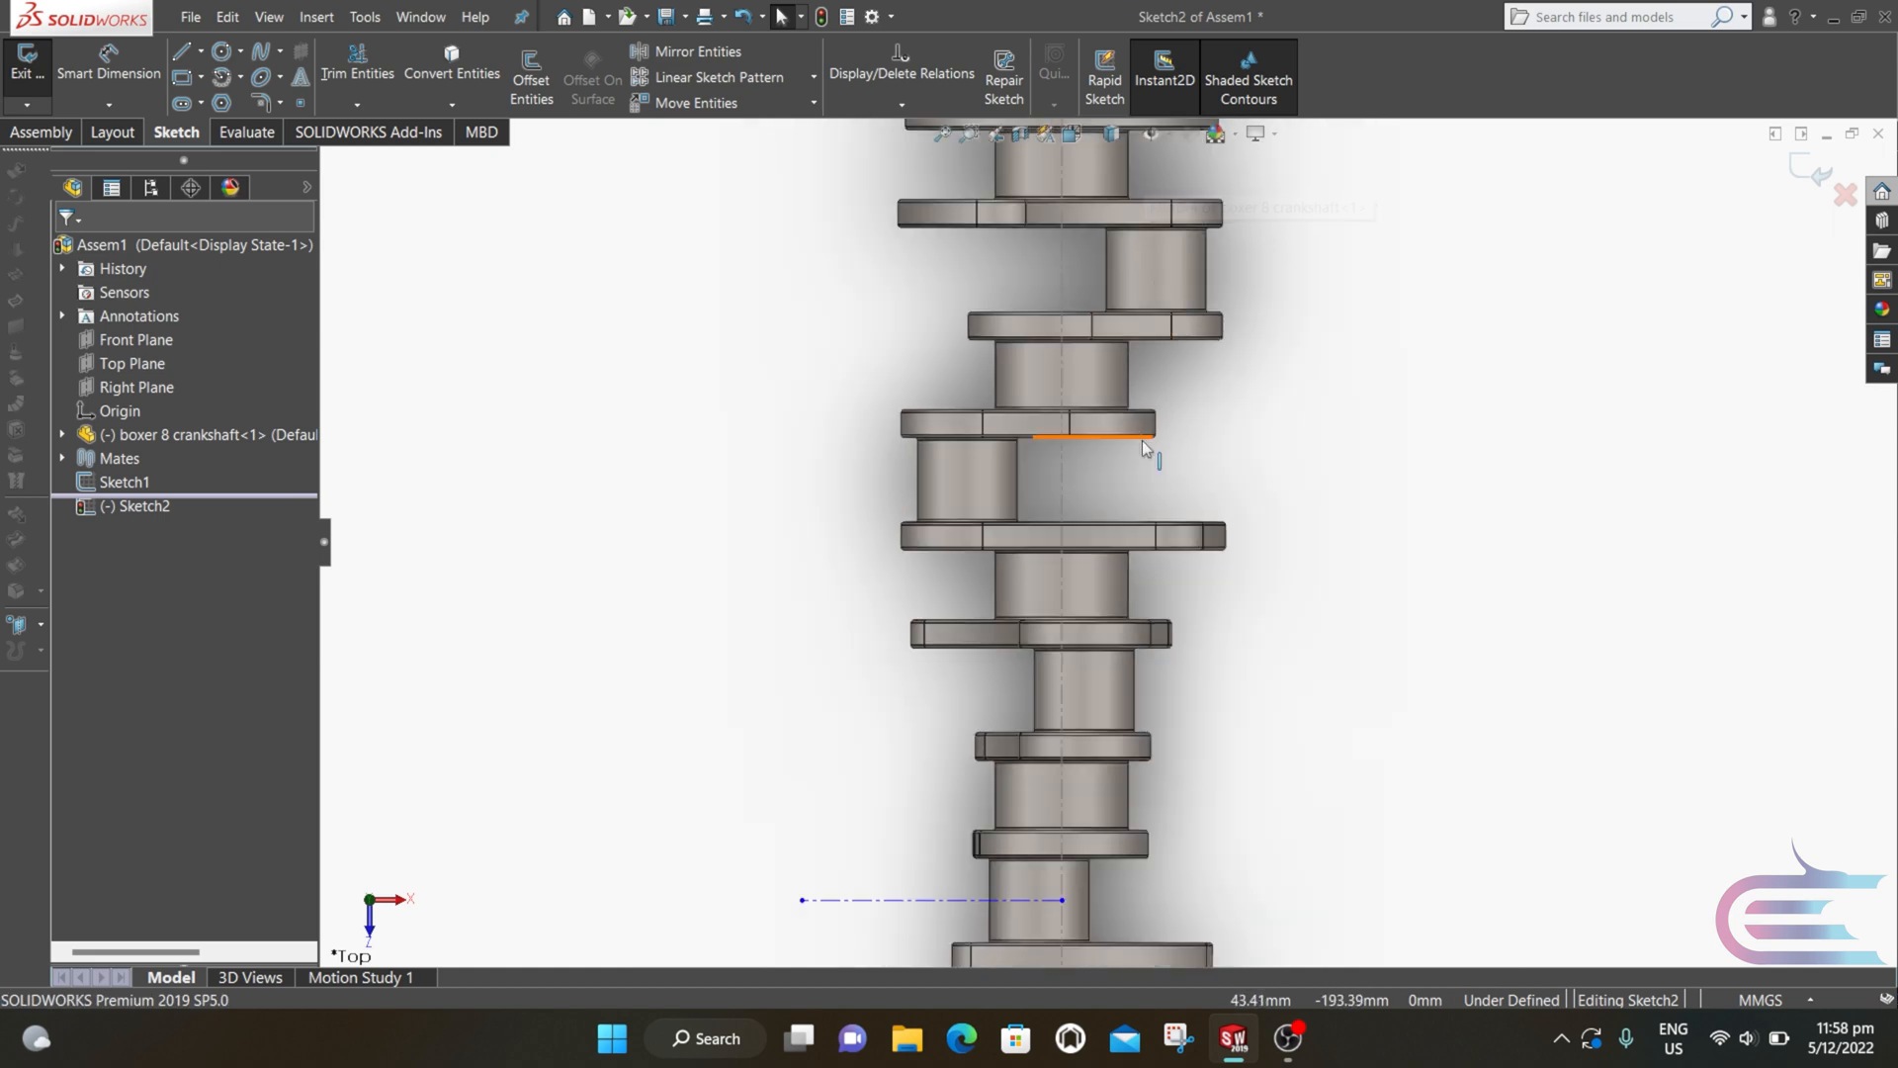
key(l)
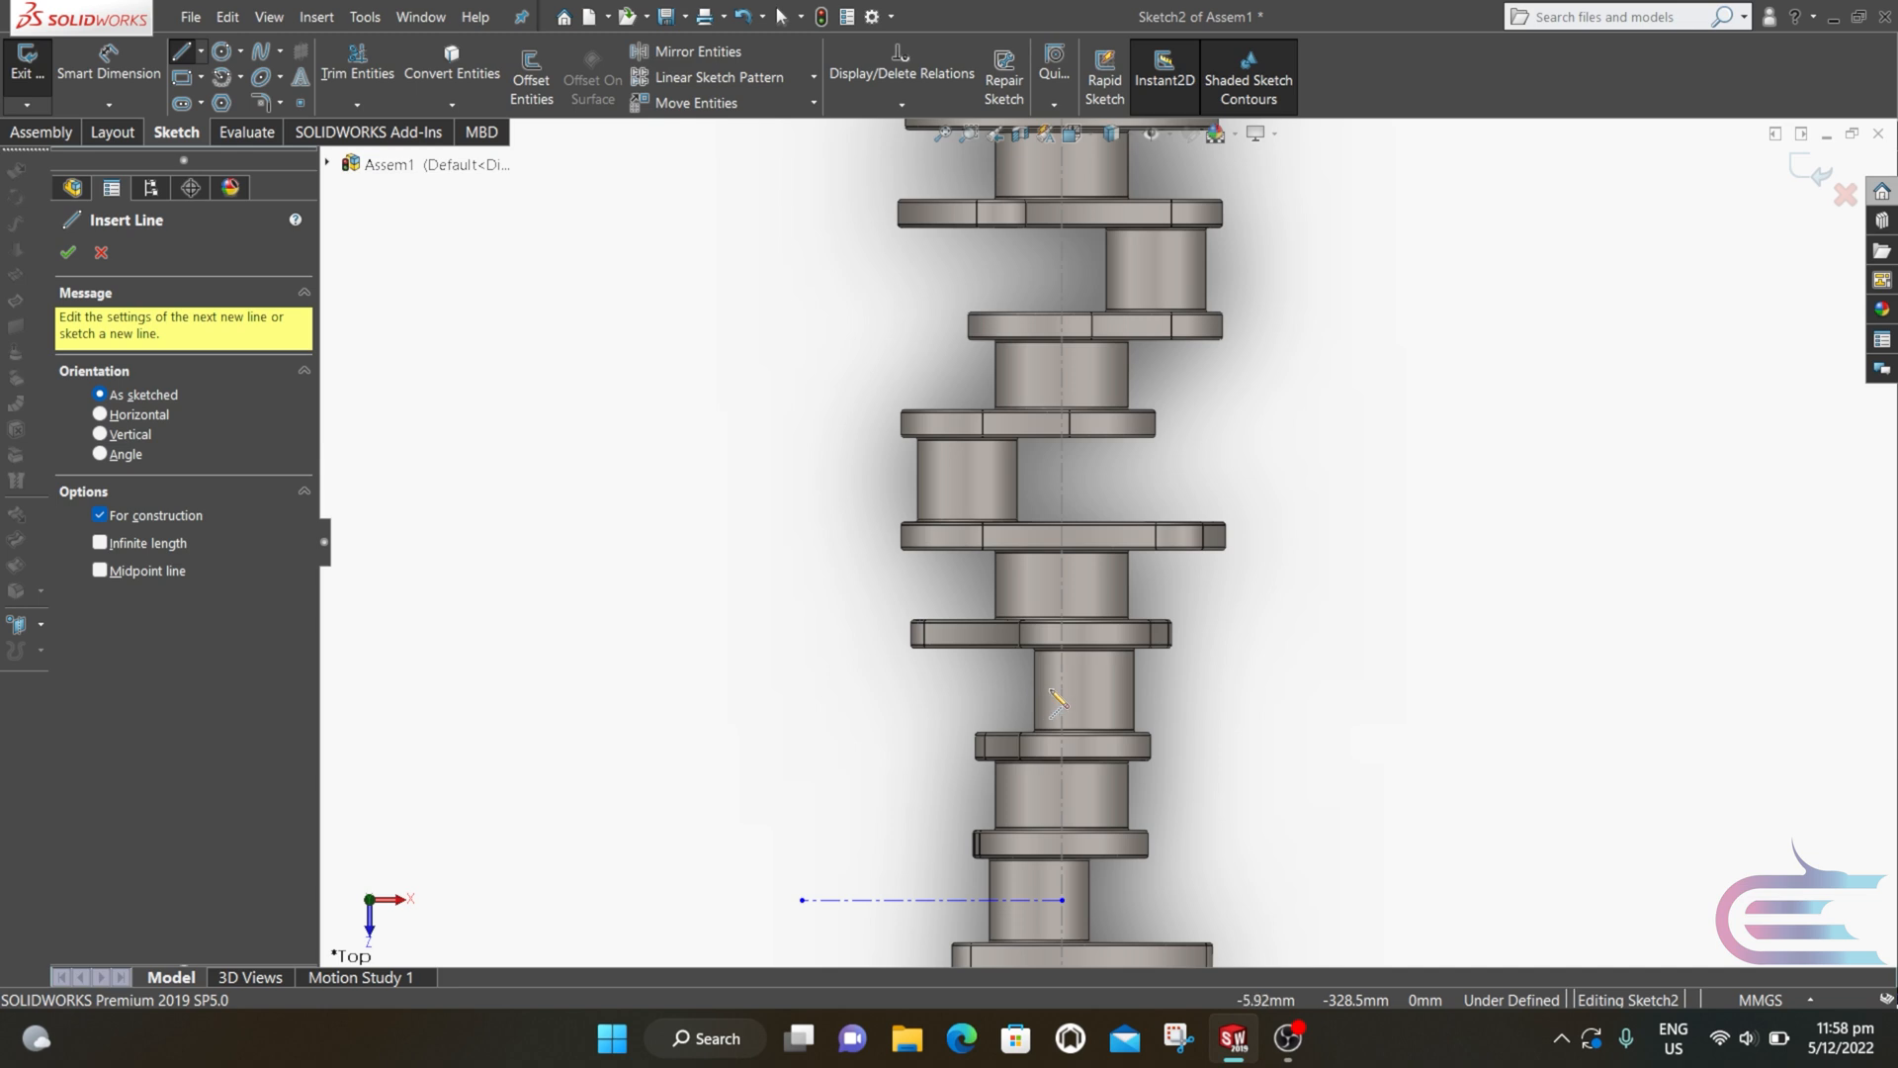
scroll(1053, 695, down, 3)
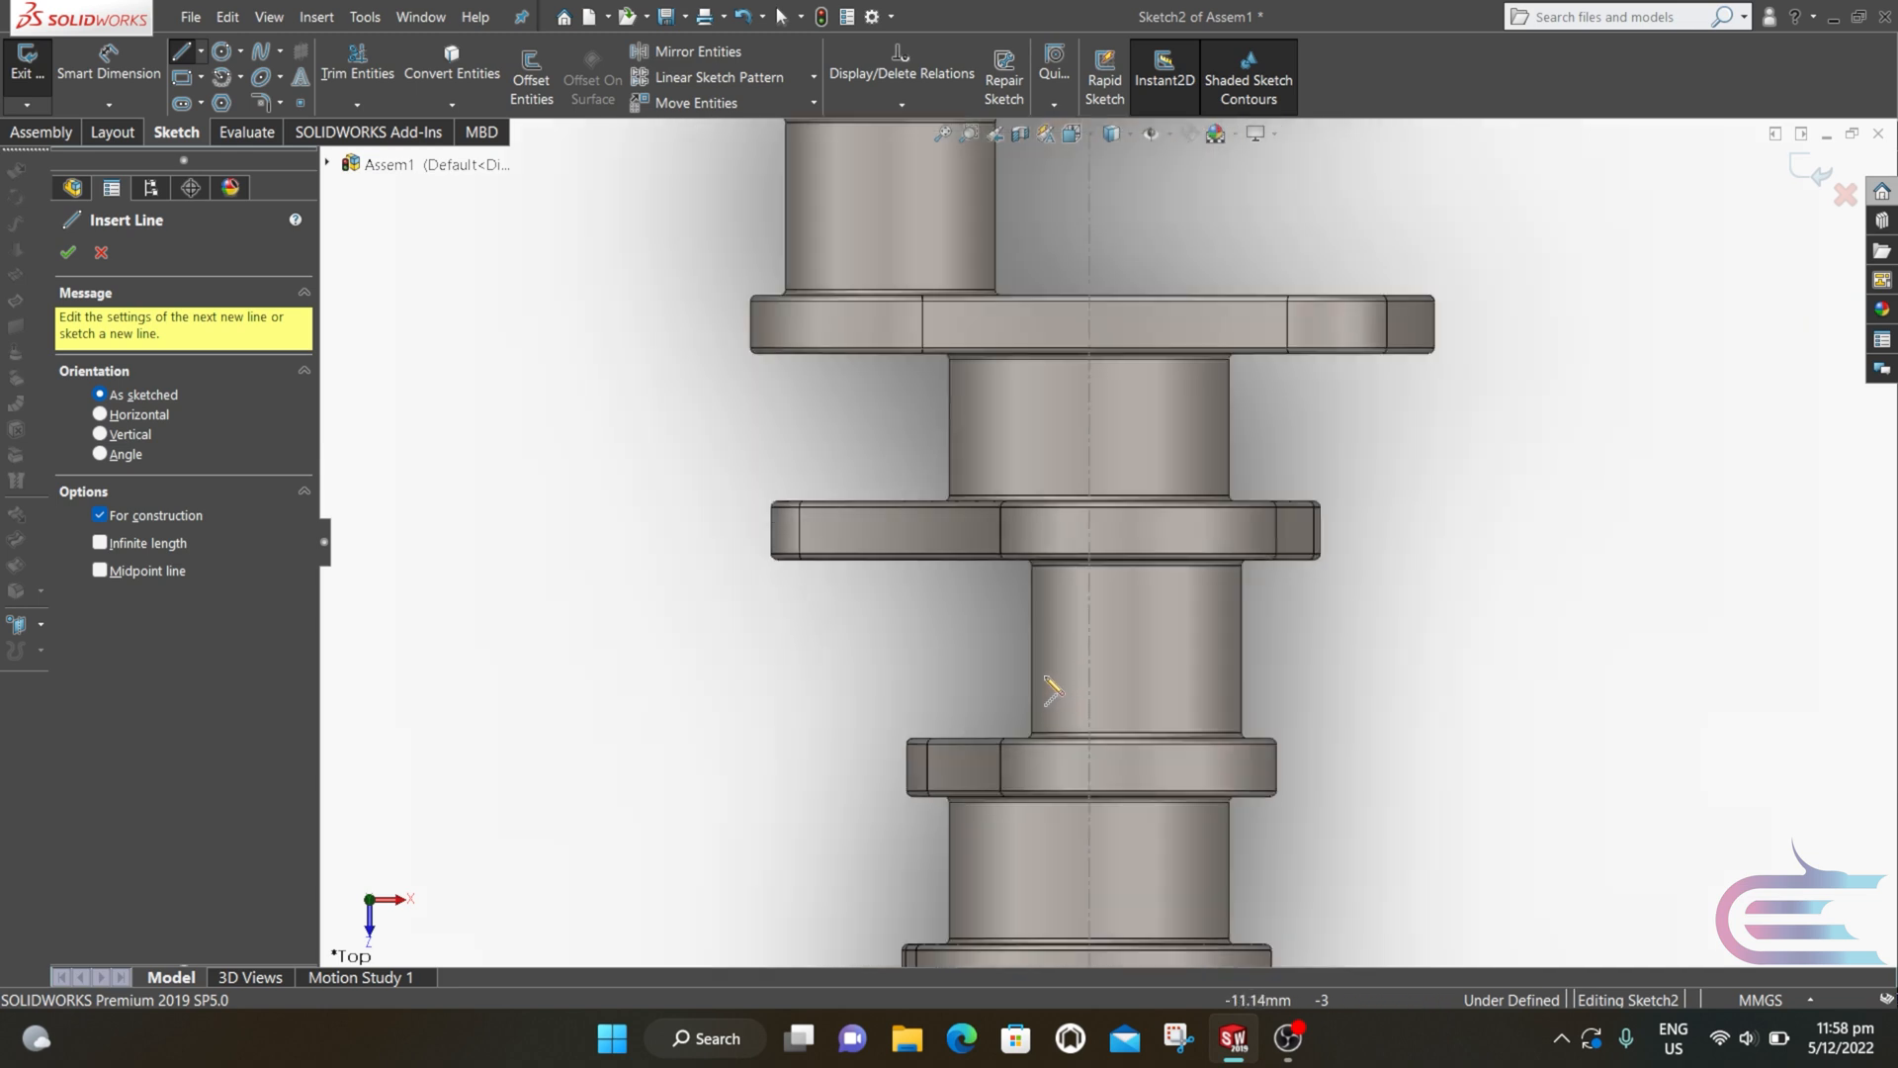
click(1031, 649)
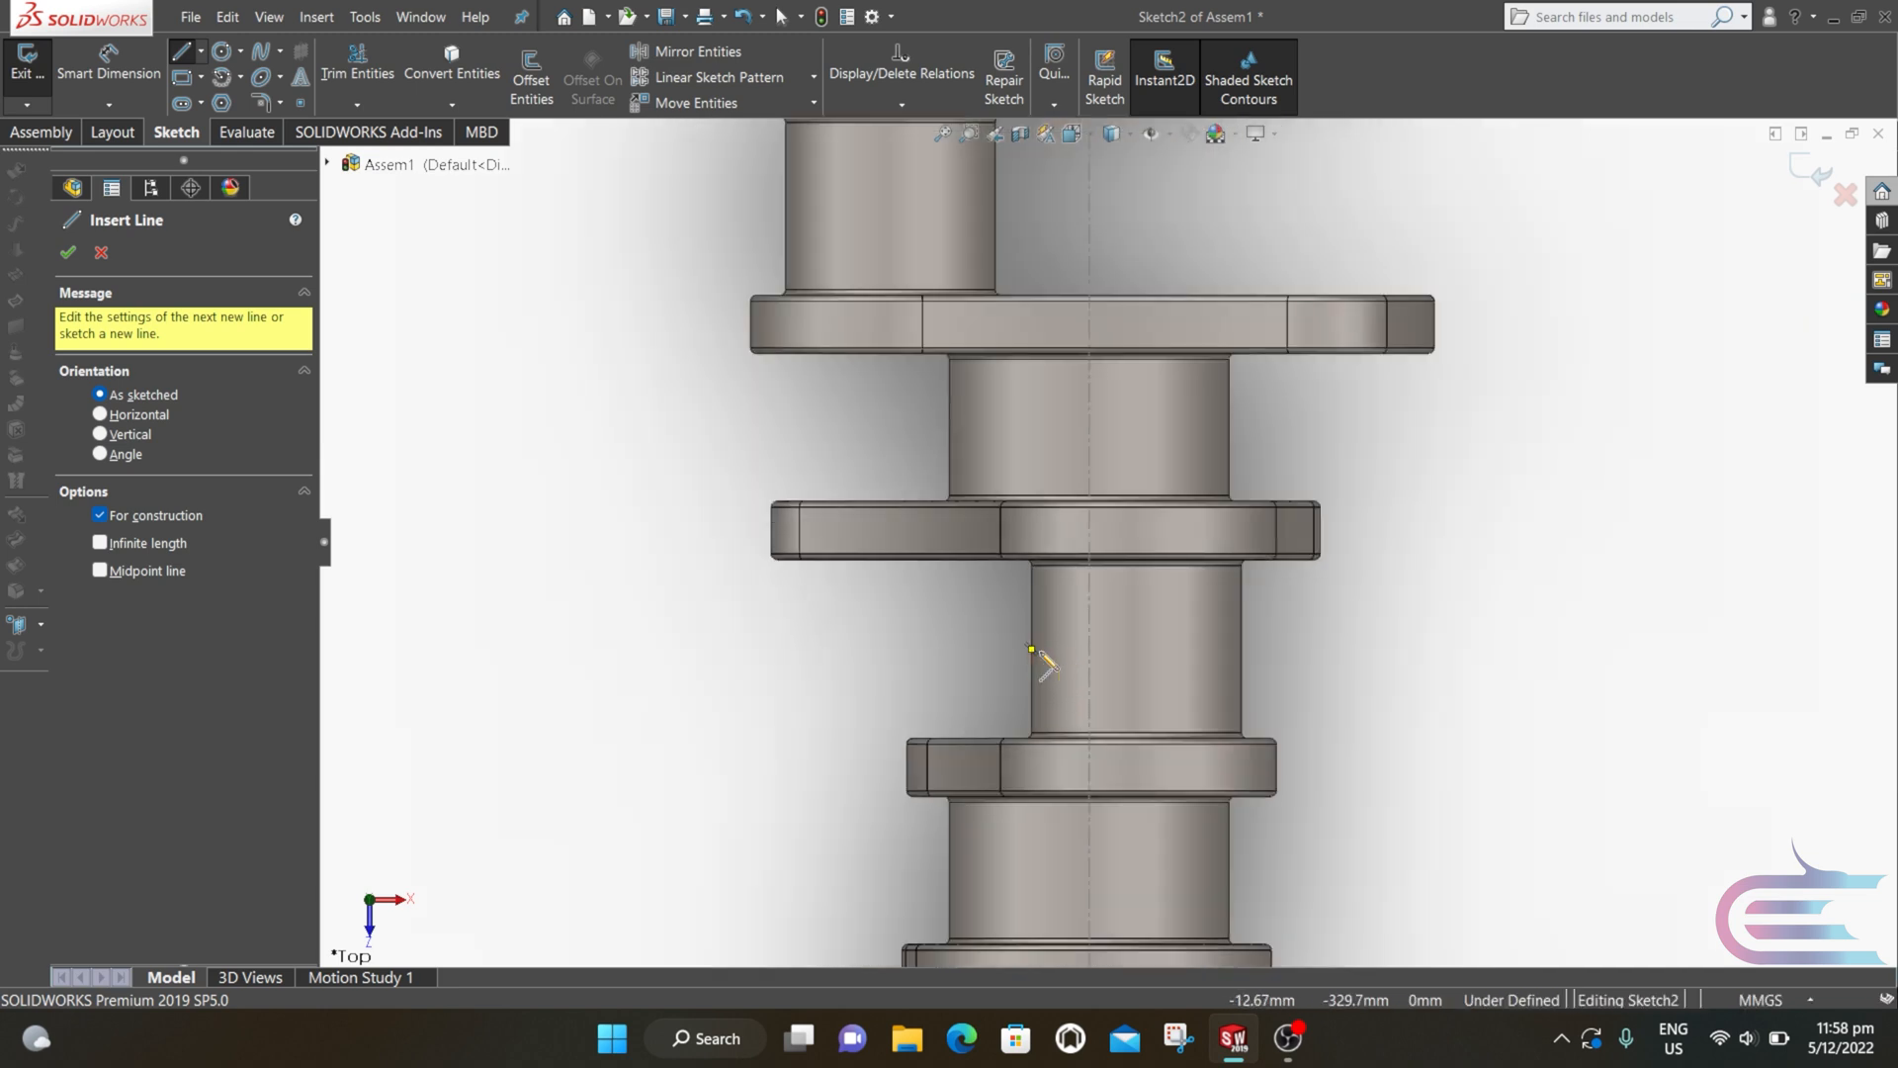
click(1091, 651)
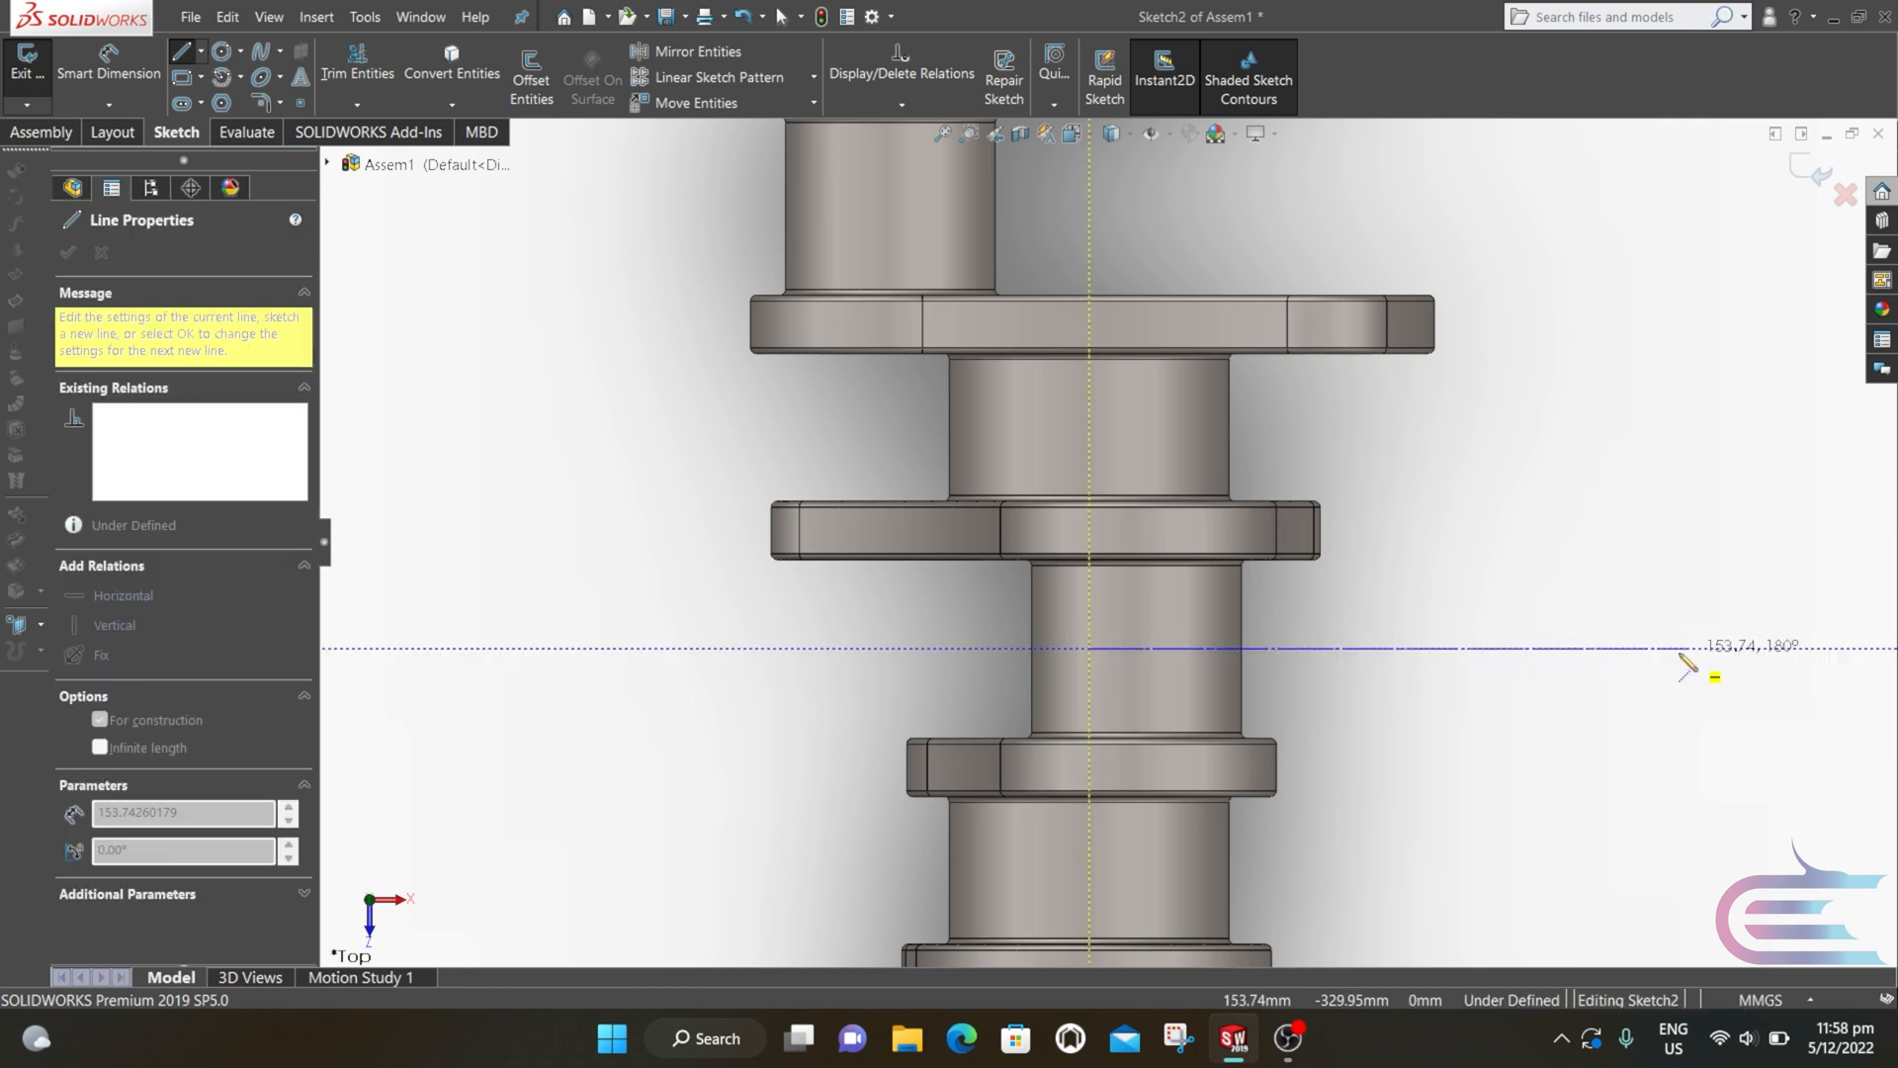
click(1636, 650)
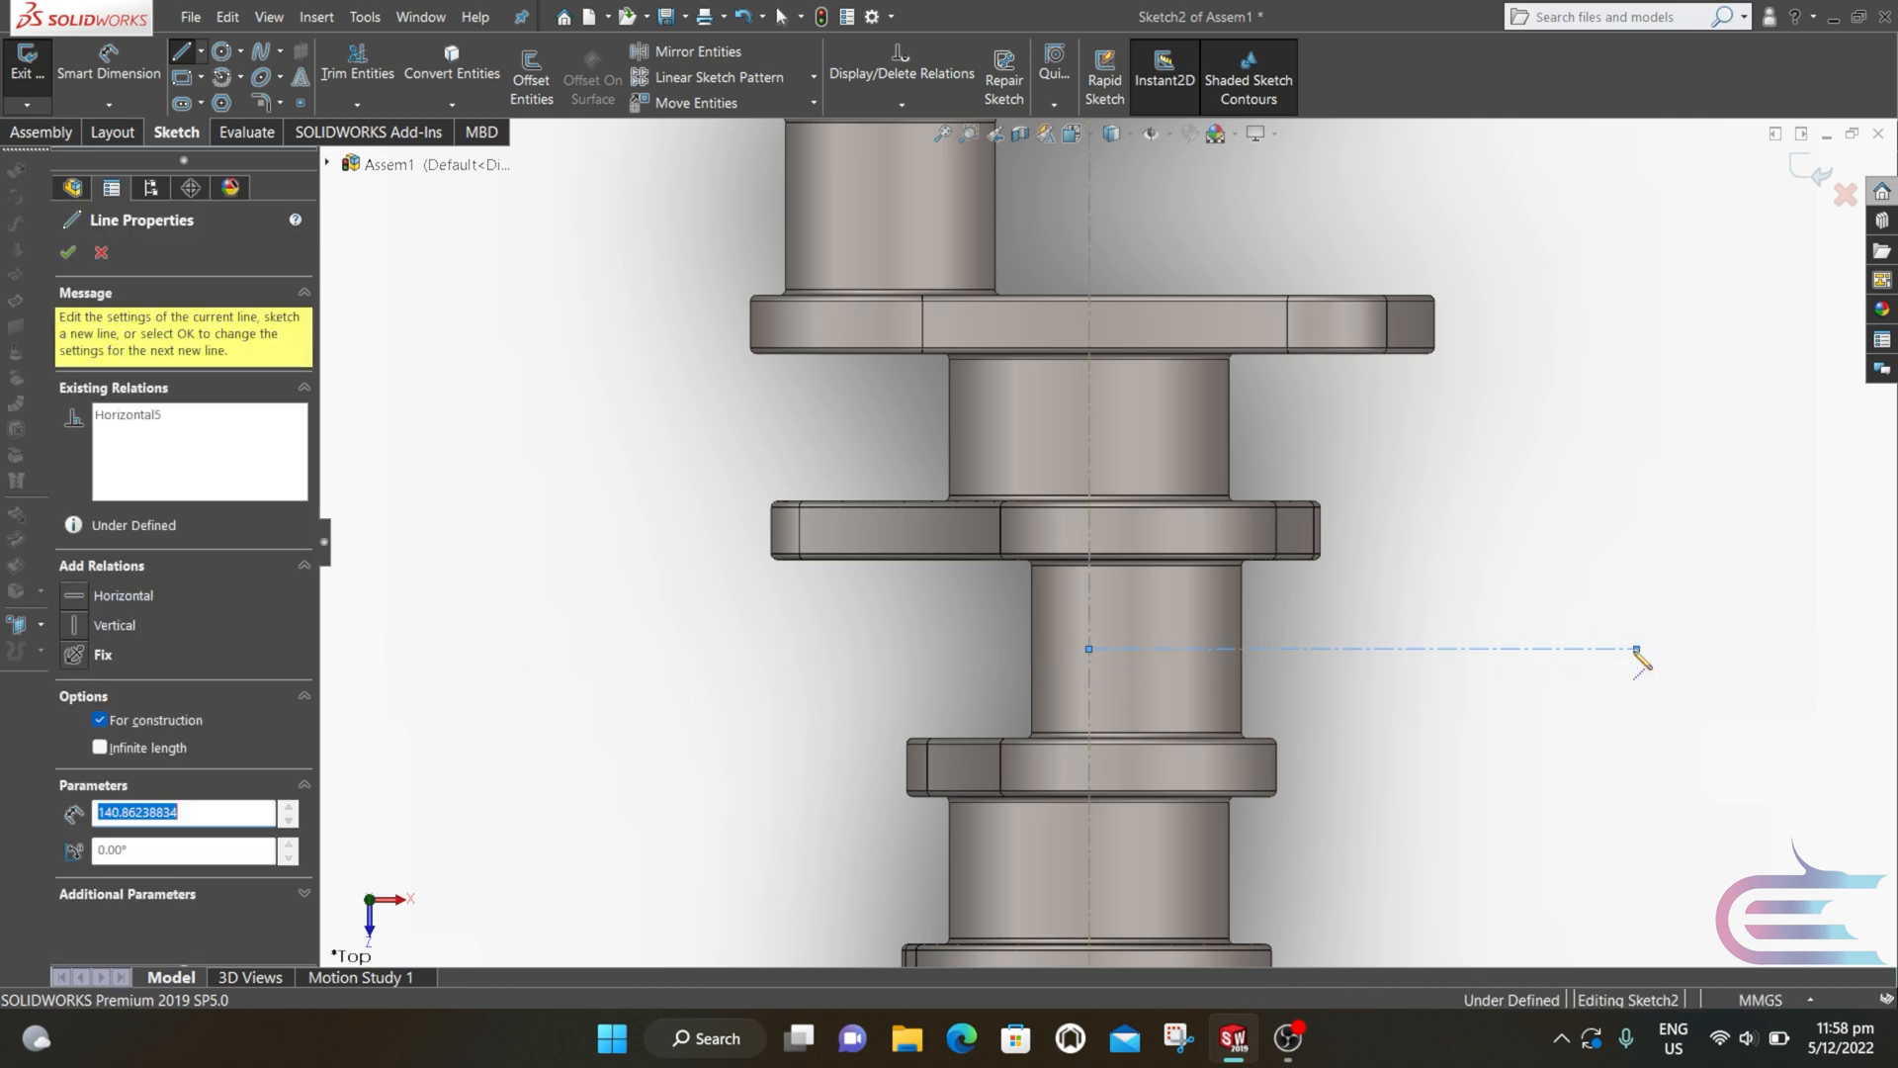
key(Escape)
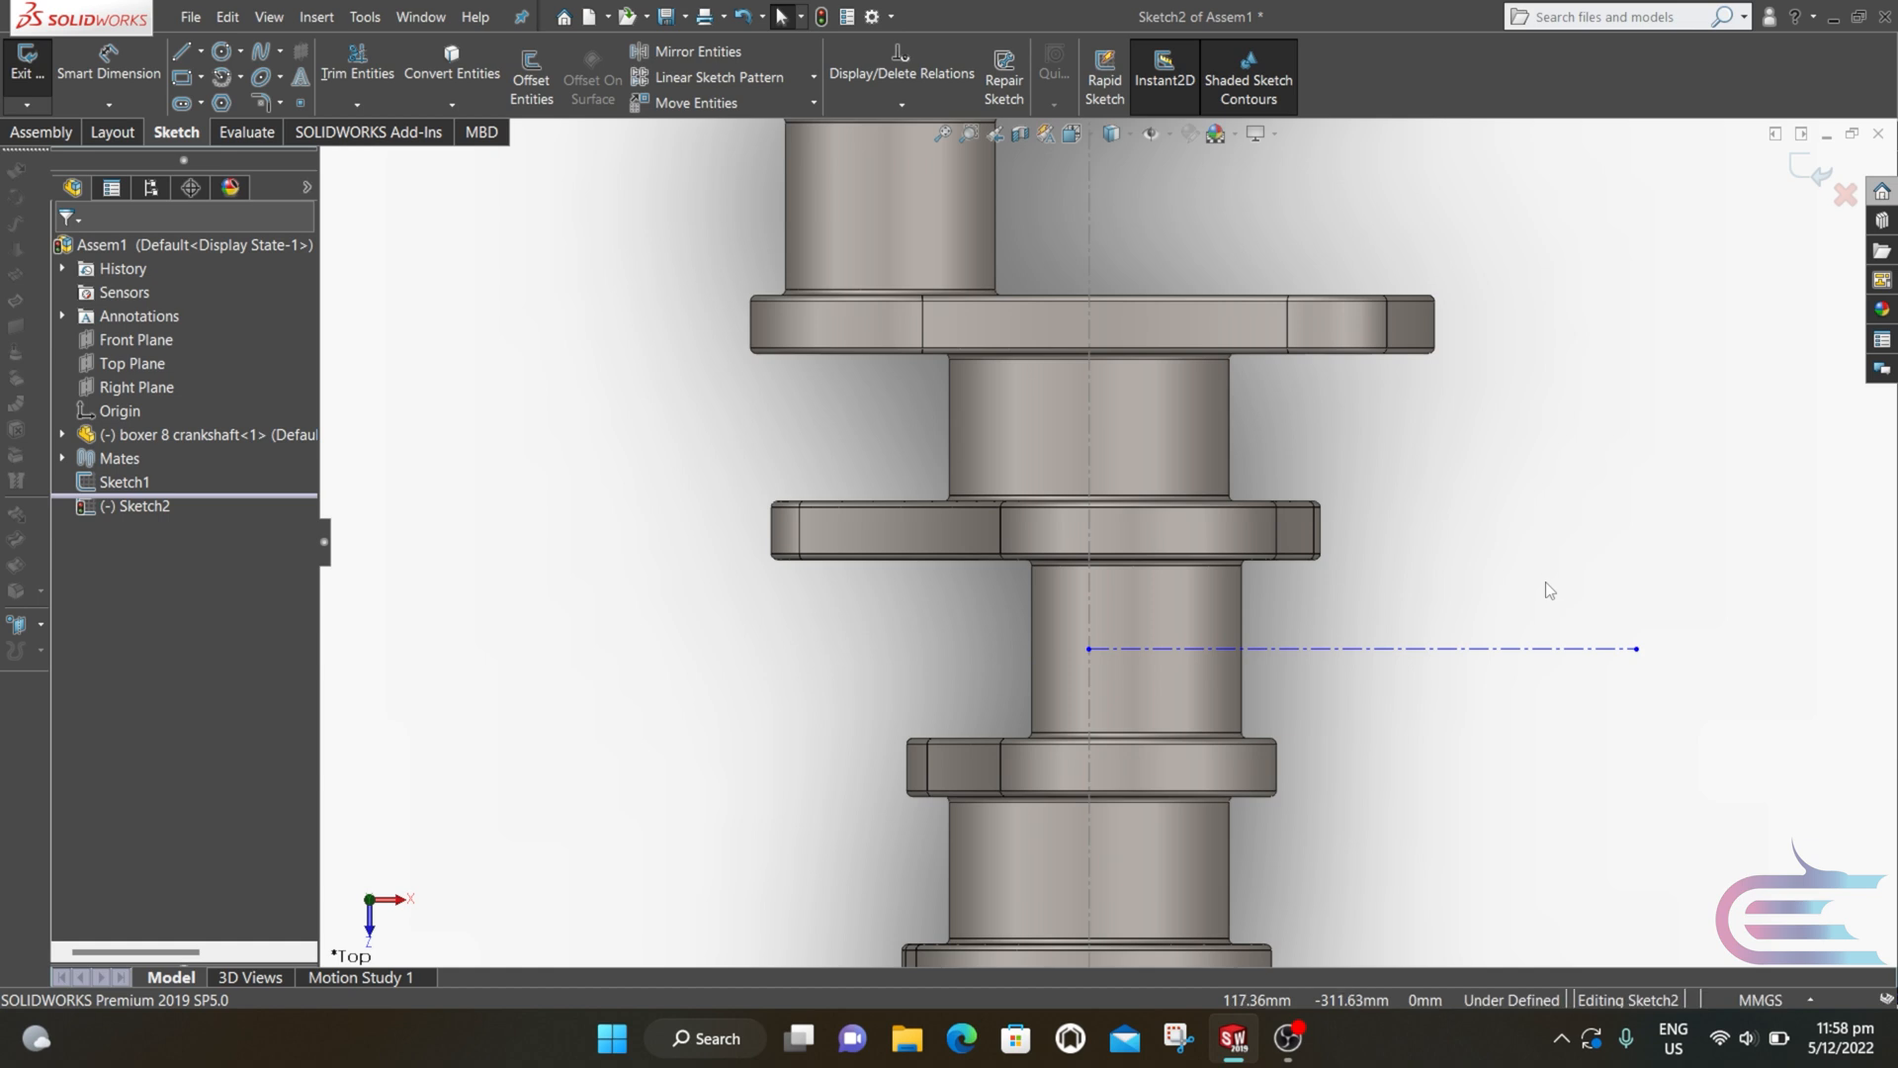
Step: Sketch a horizontal centerline about 141 mm long in -X from the crankshaft axis, level with the middle of the seventh crankpin from the nose
key(Return)
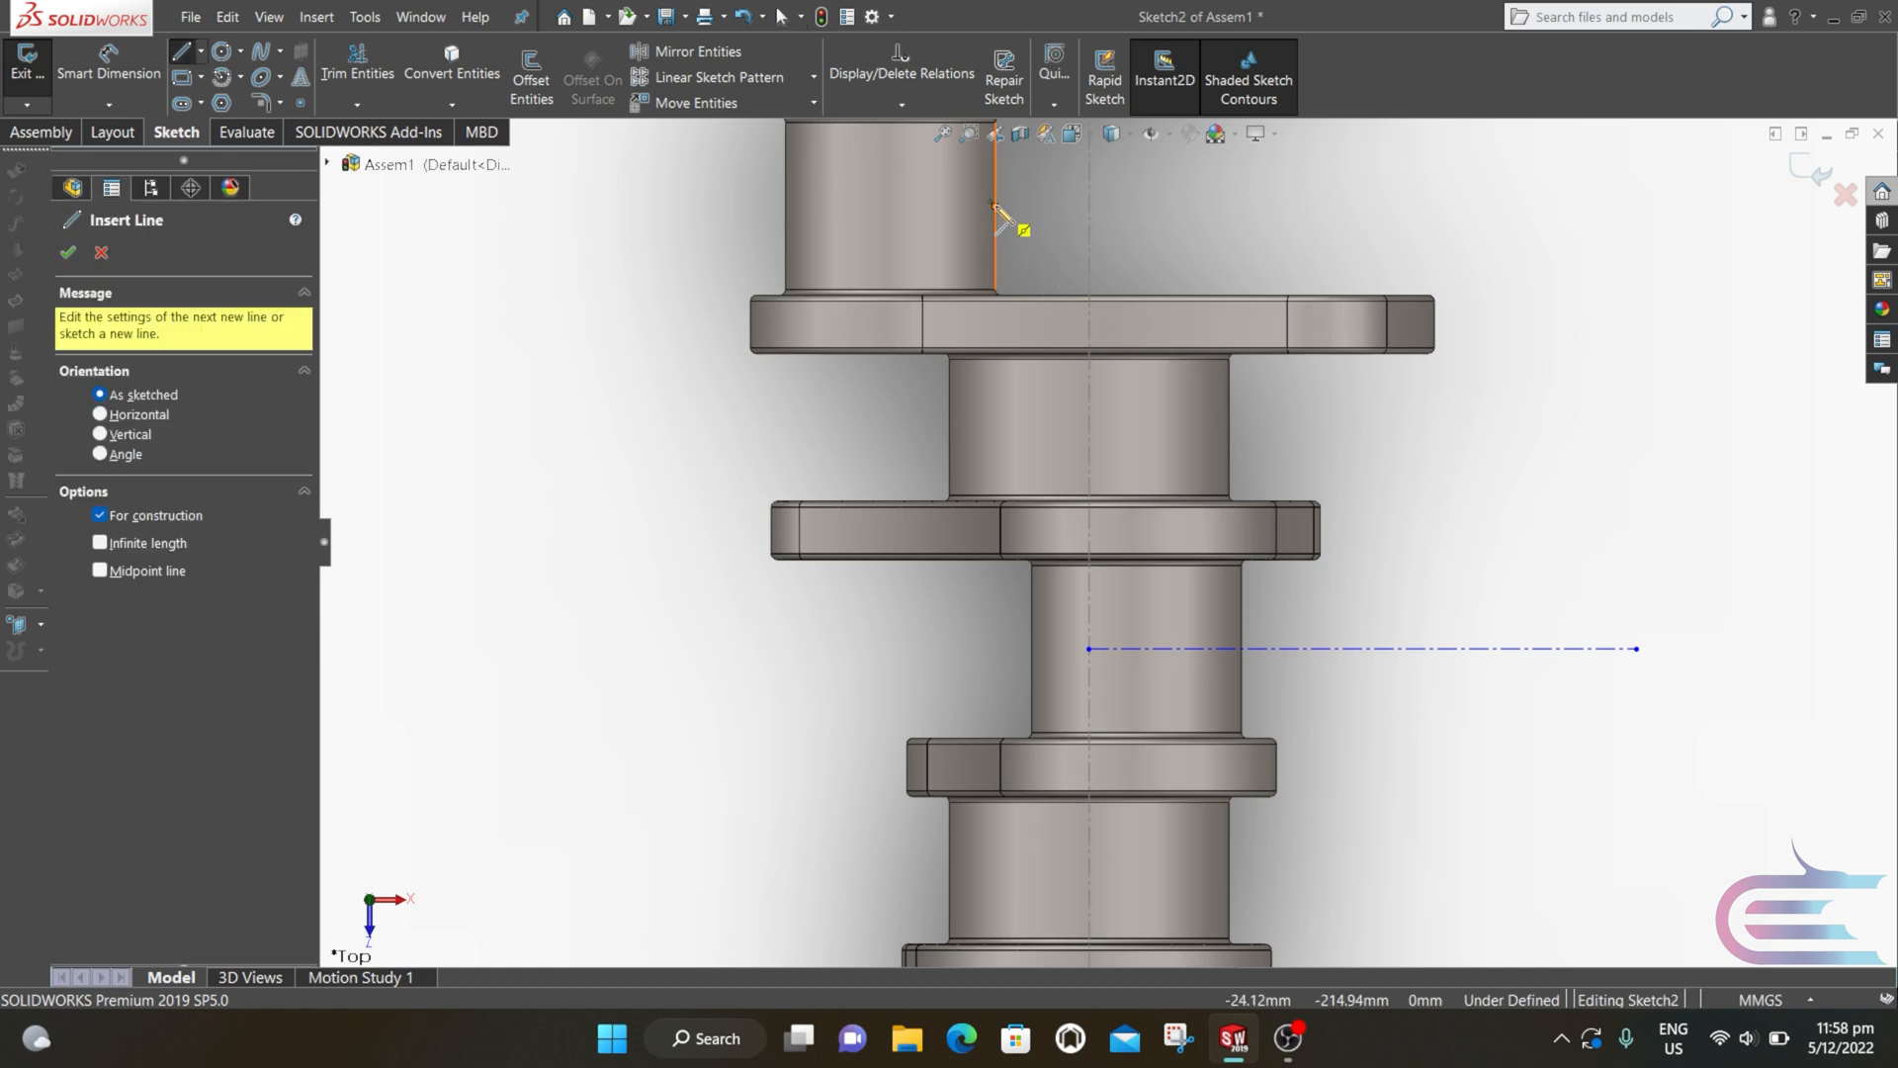
click(995, 206)
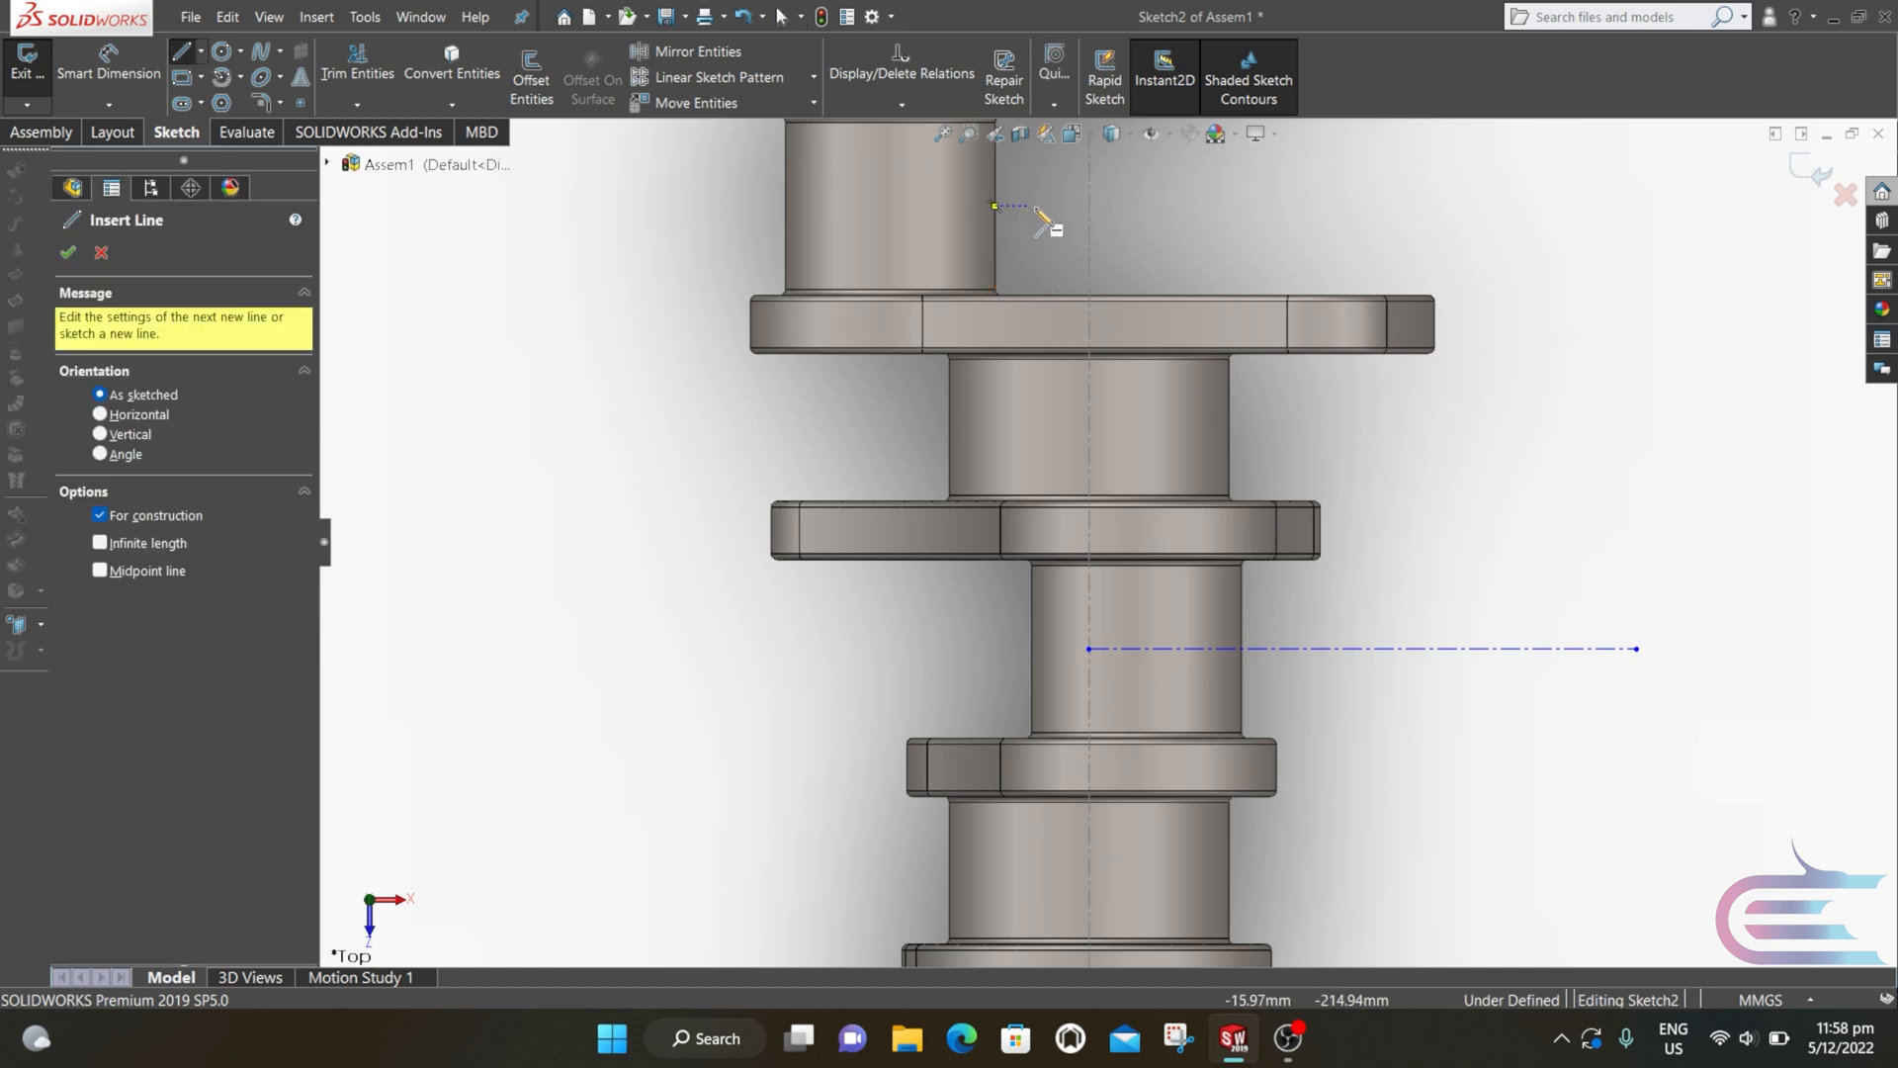
click(1089, 206)
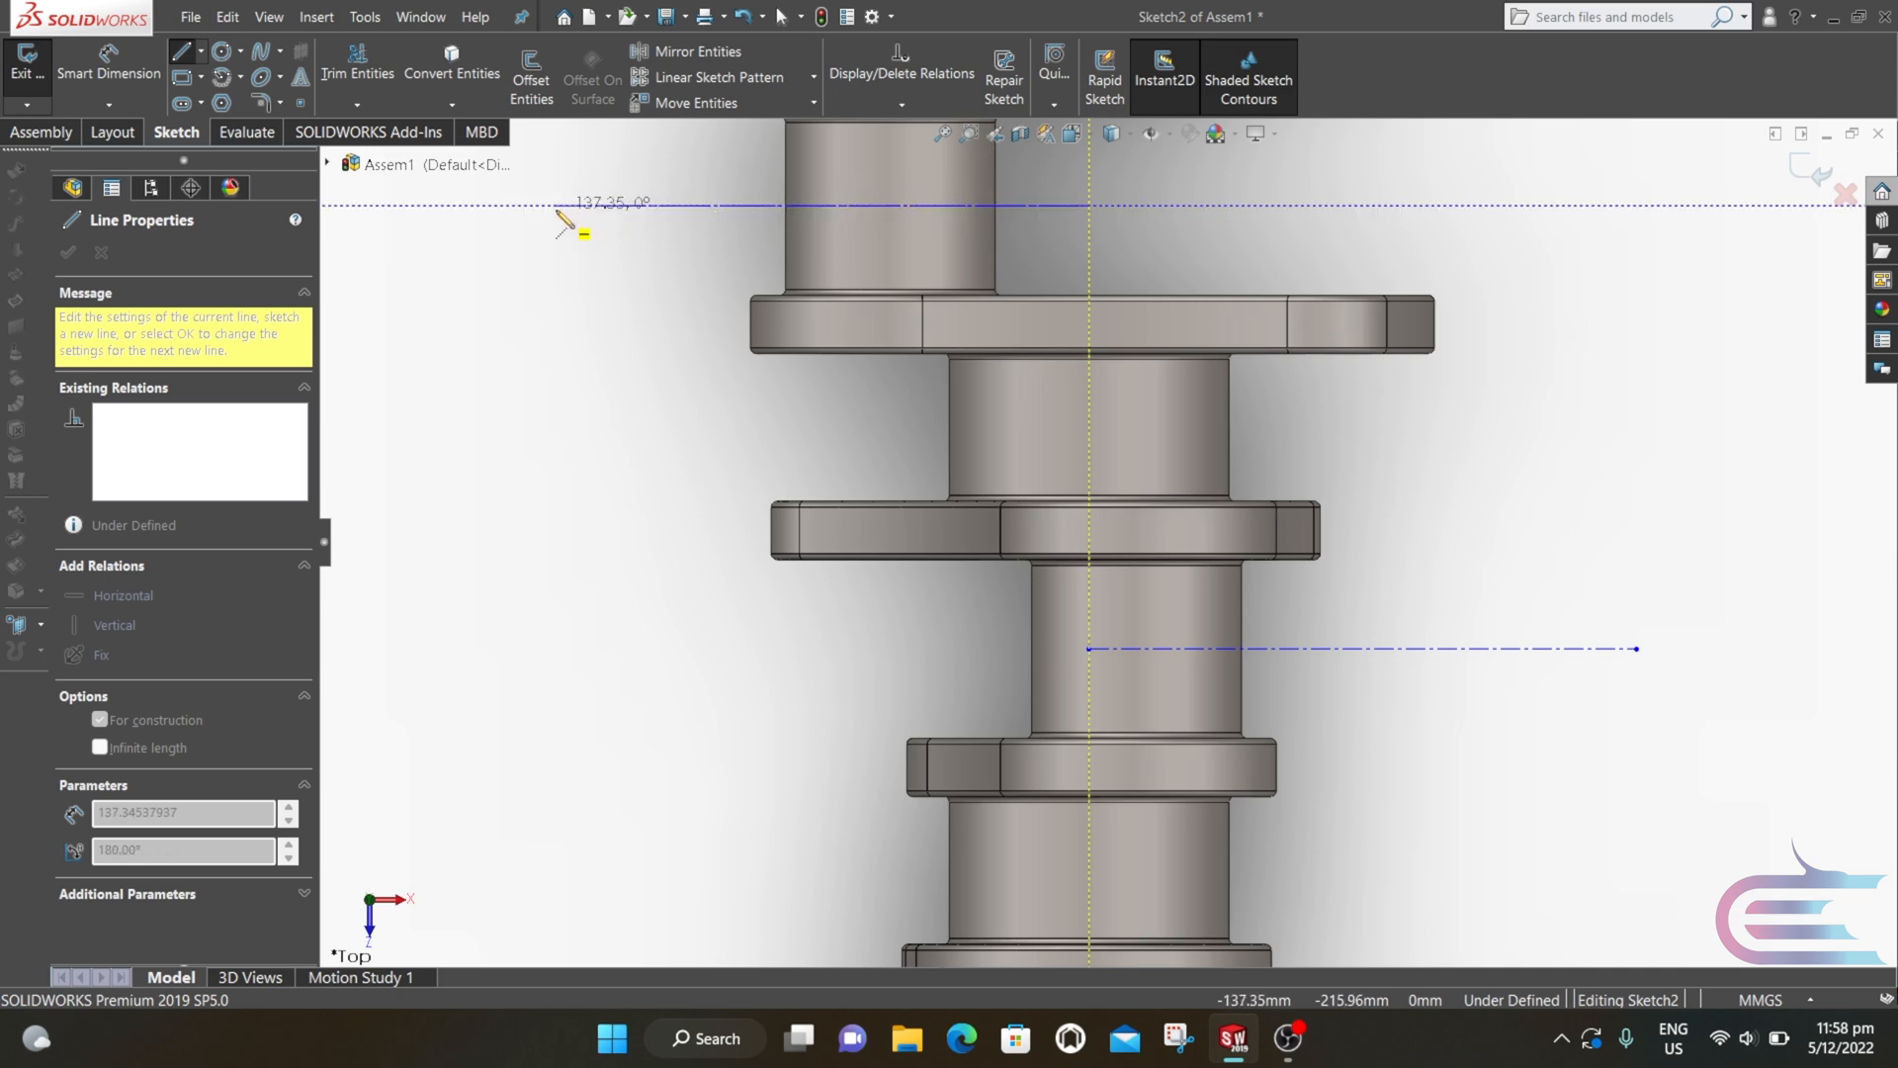
click(545, 206)
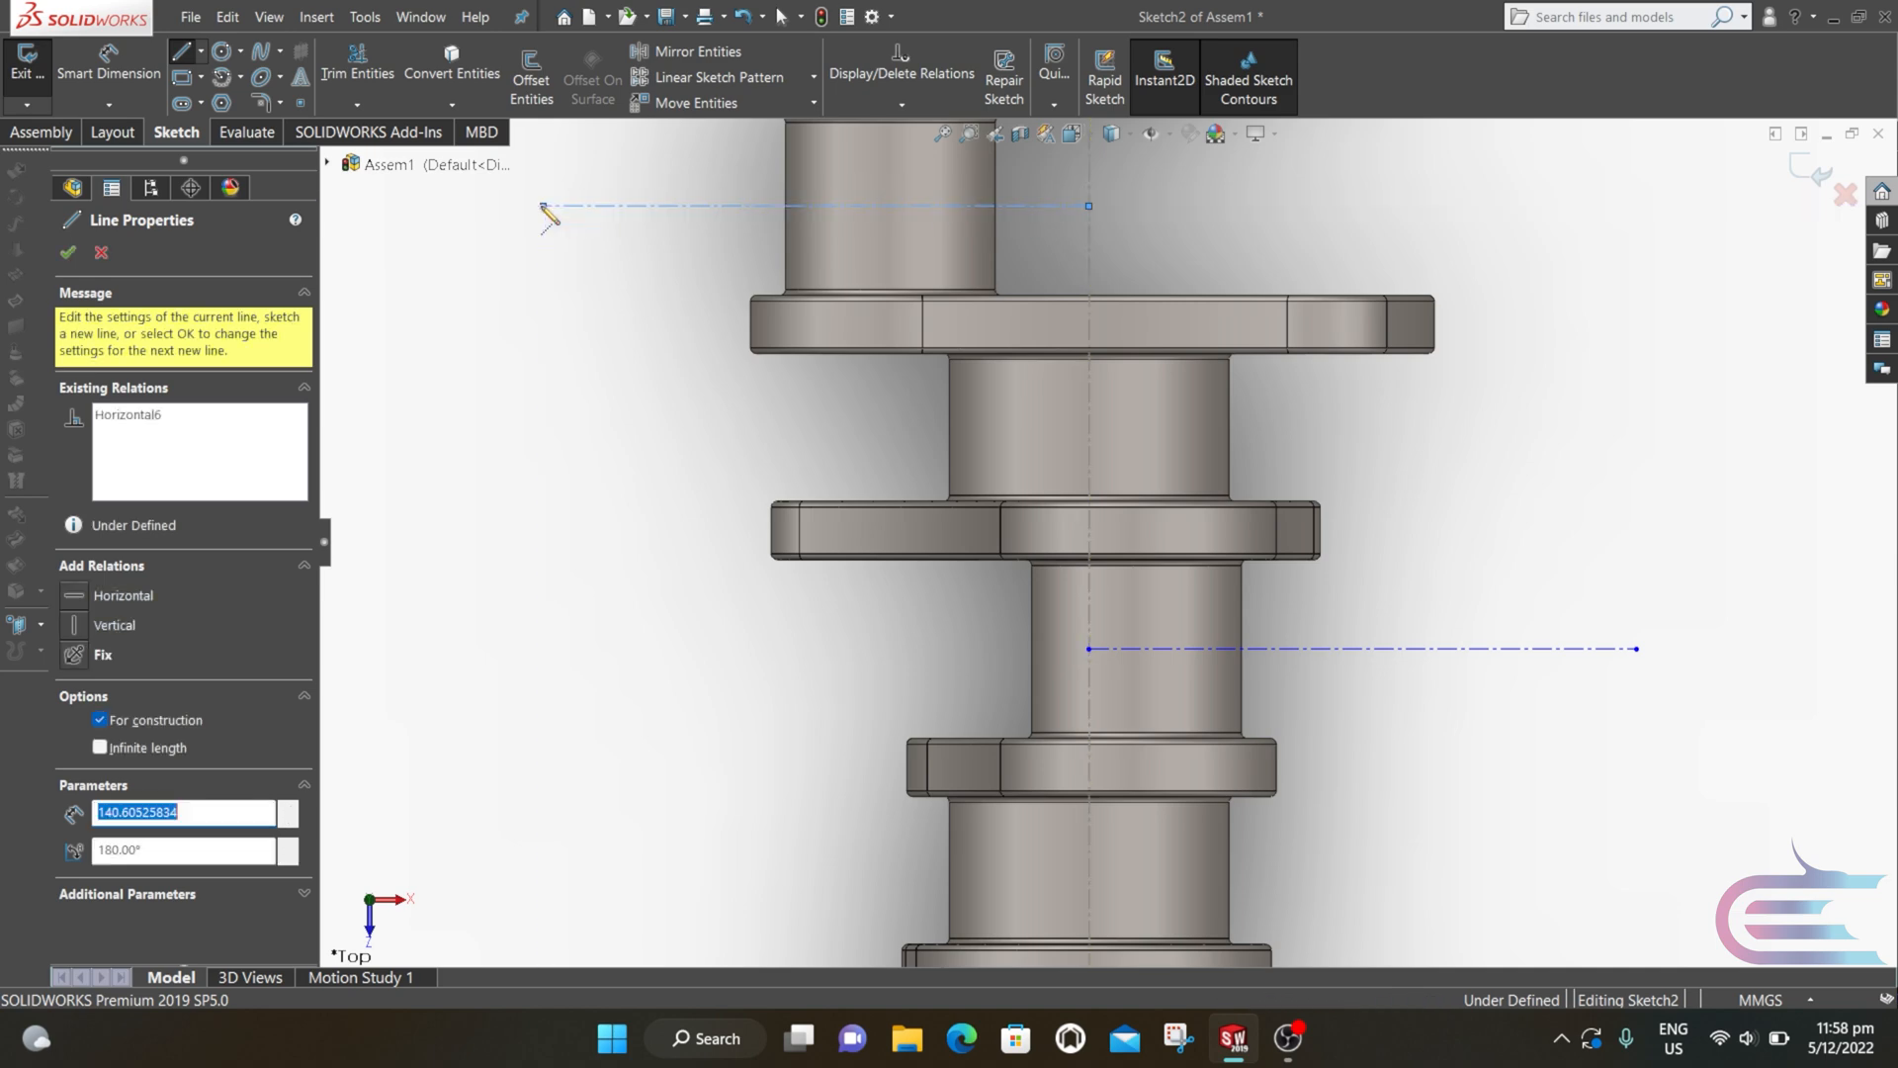
key(Escape)
key(Escape)
Step: Sketch a horizontal centerline about 141 mm long in +X from the crankshaft axis, level with the middle of the eighth crankpin from the nose
scroll(666, 309, up, 4)
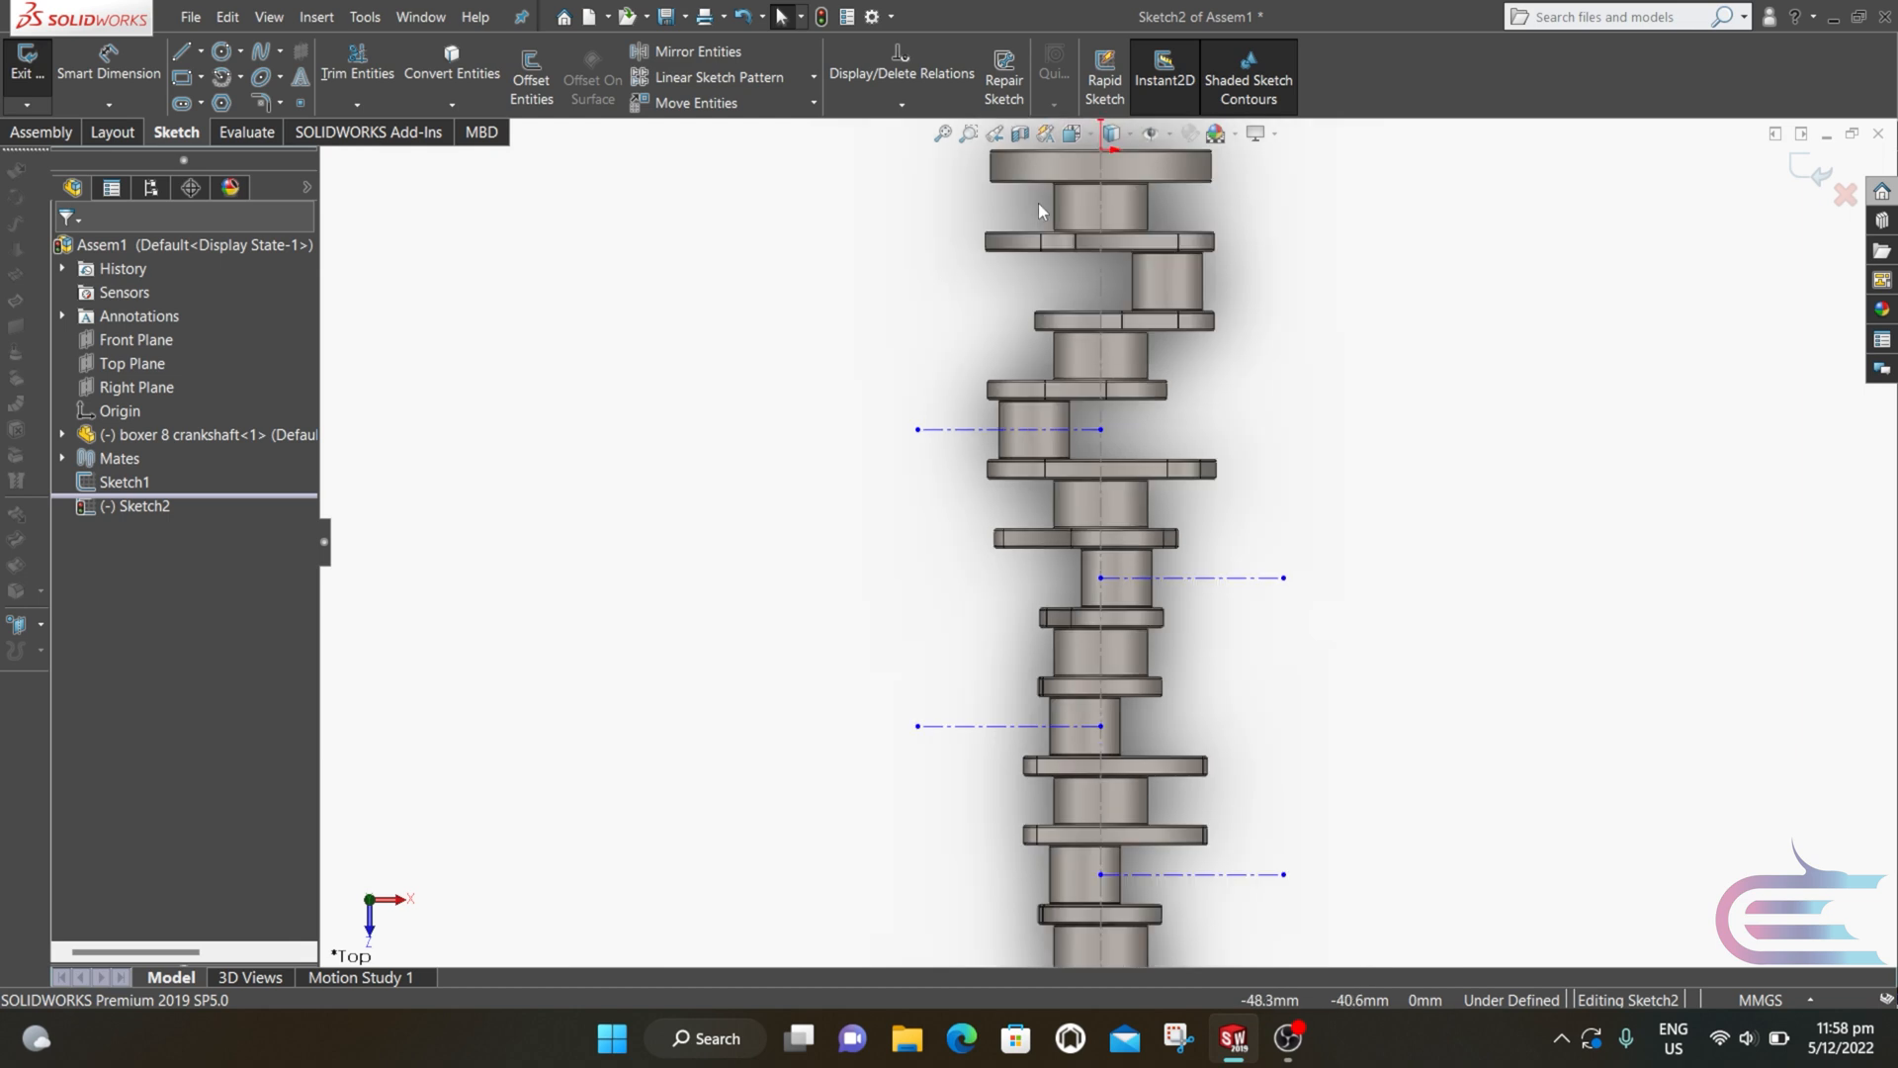
scroll(1048, 212, down, 3)
scroll(1058, 284, down, 1)
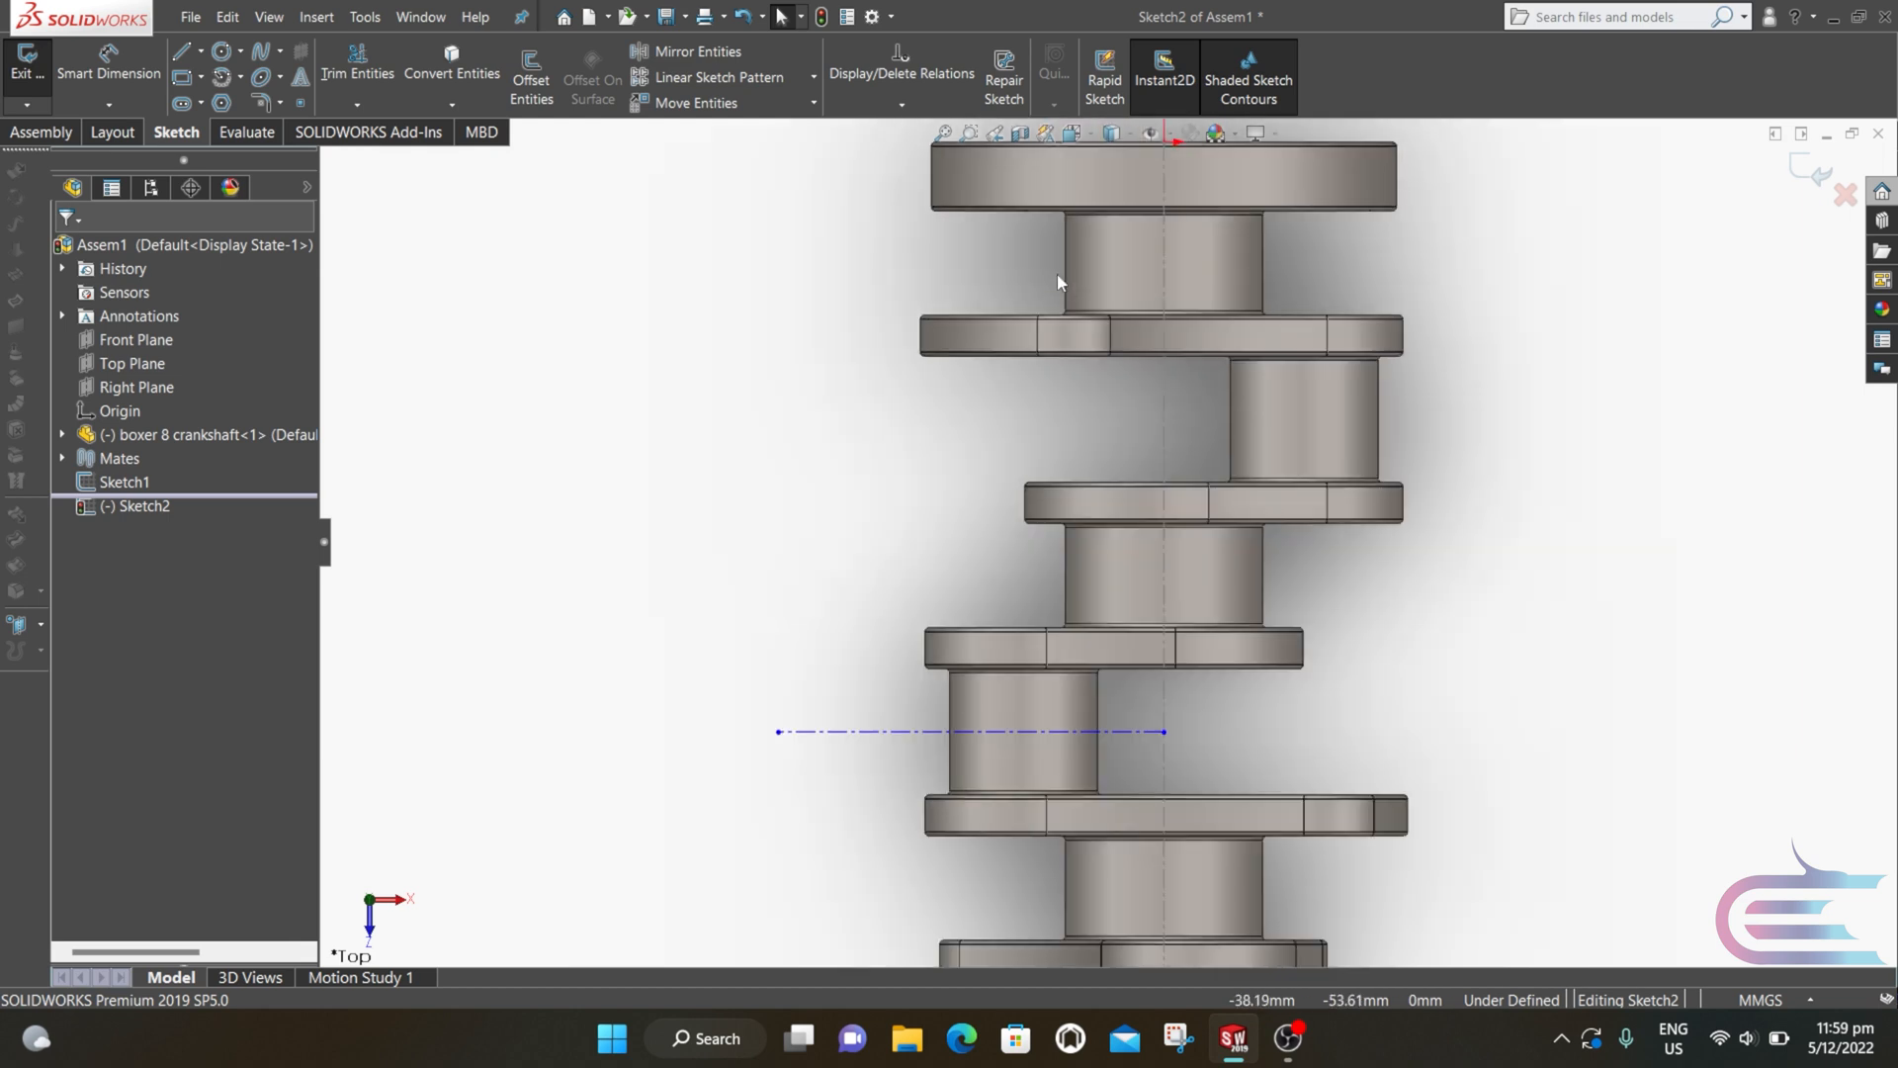
key(l)
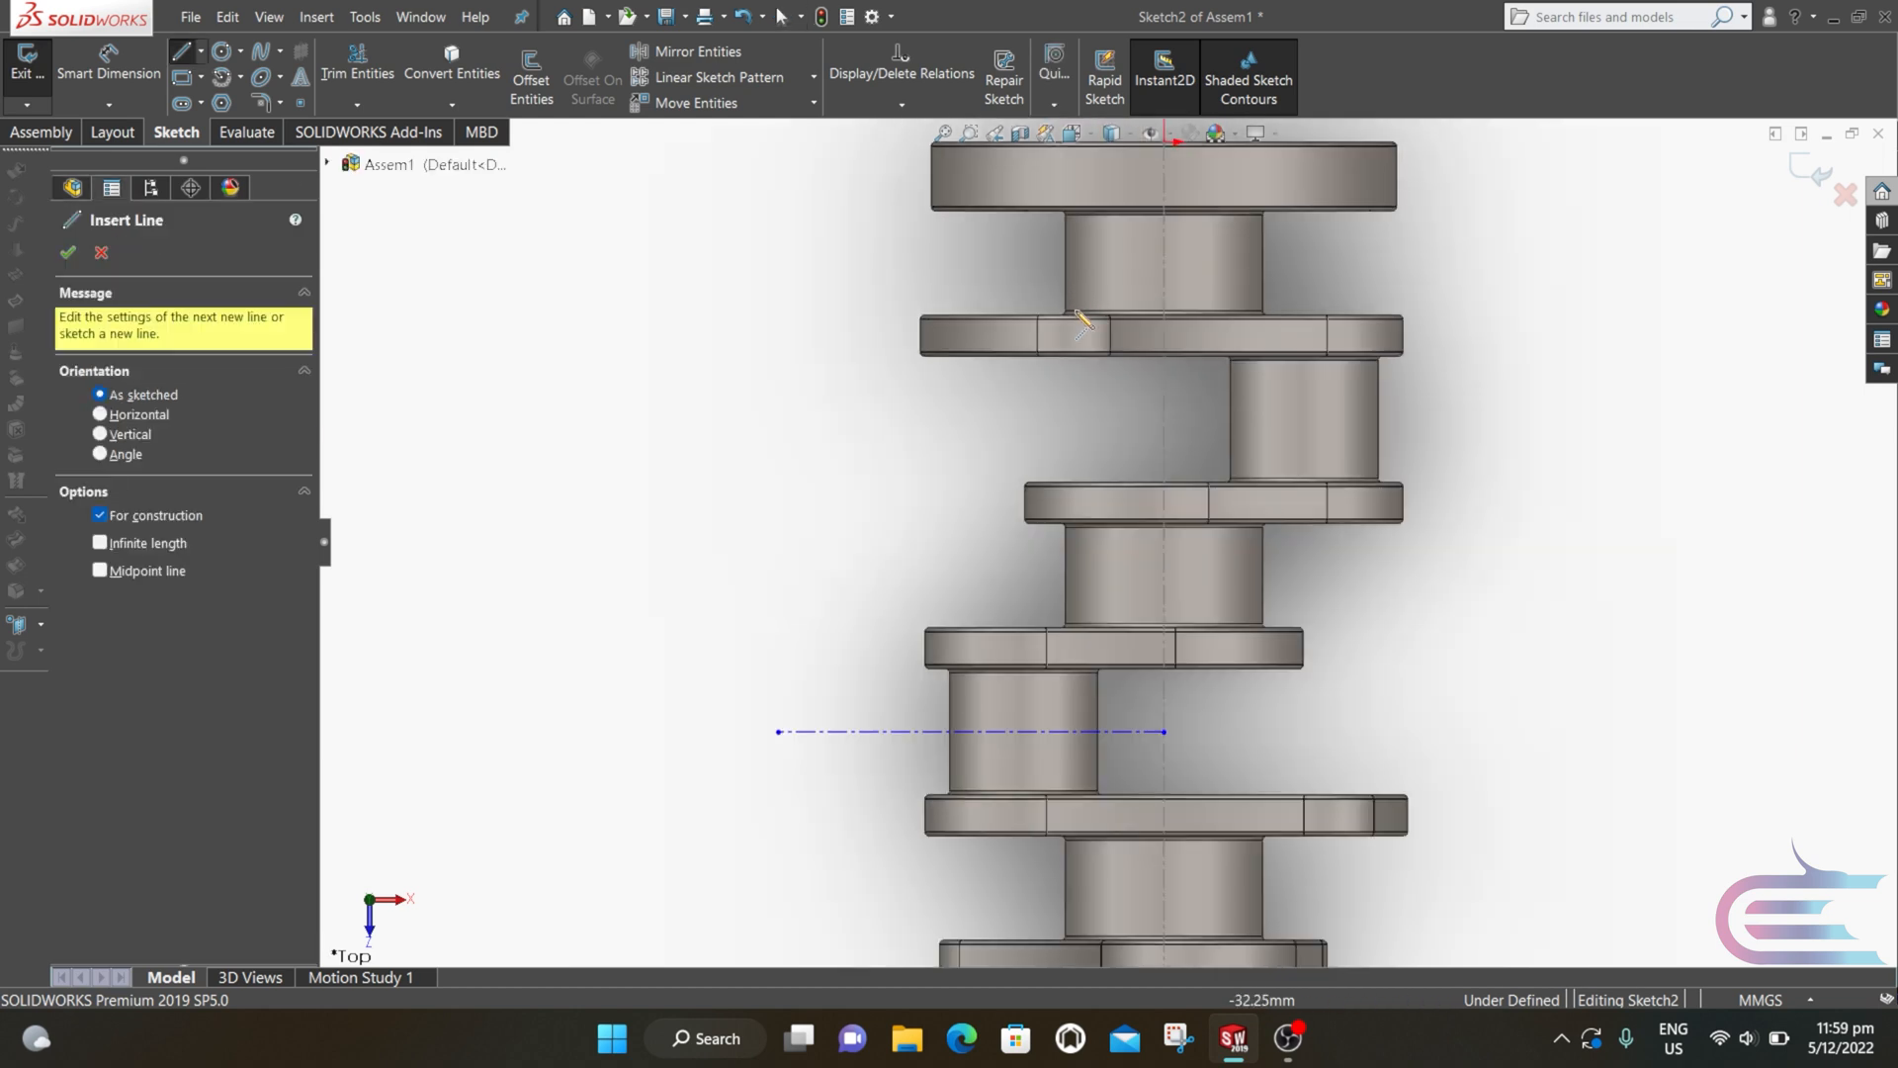
click(1230, 418)
click(1163, 418)
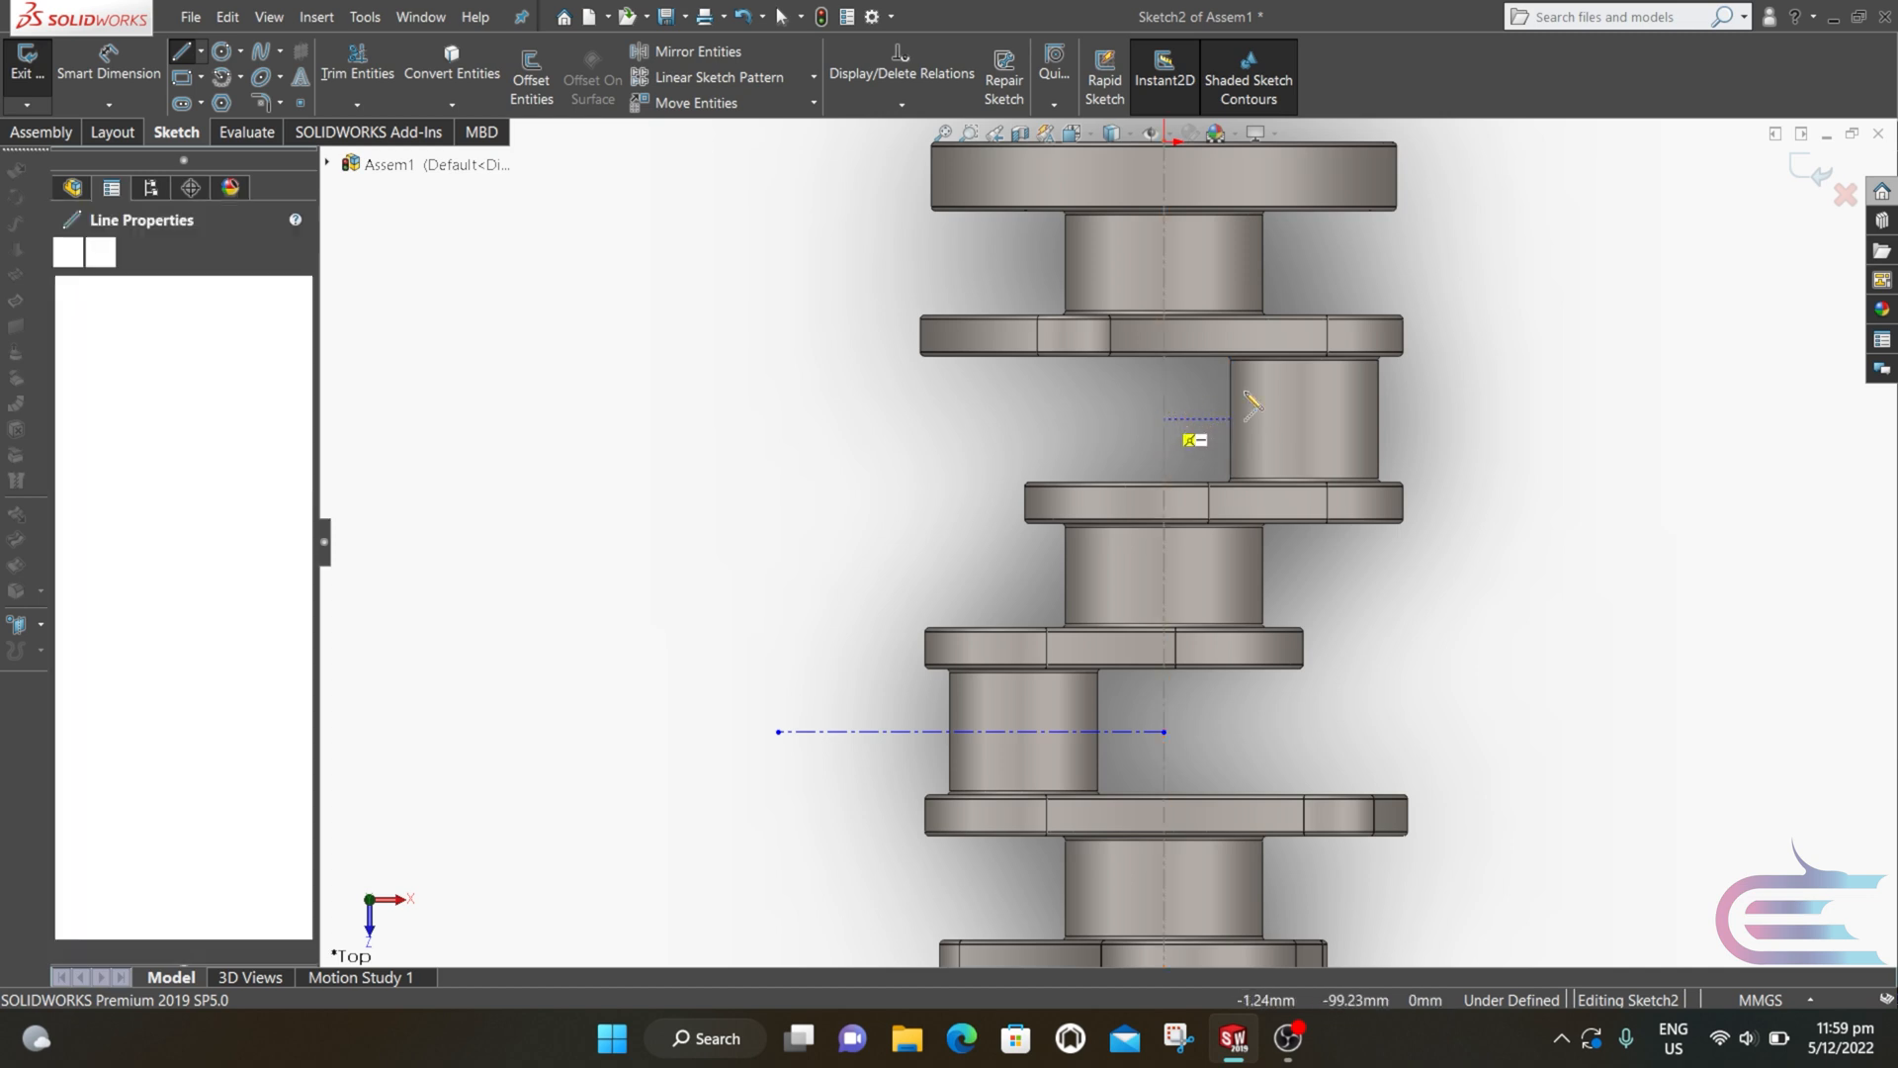
click(1550, 419)
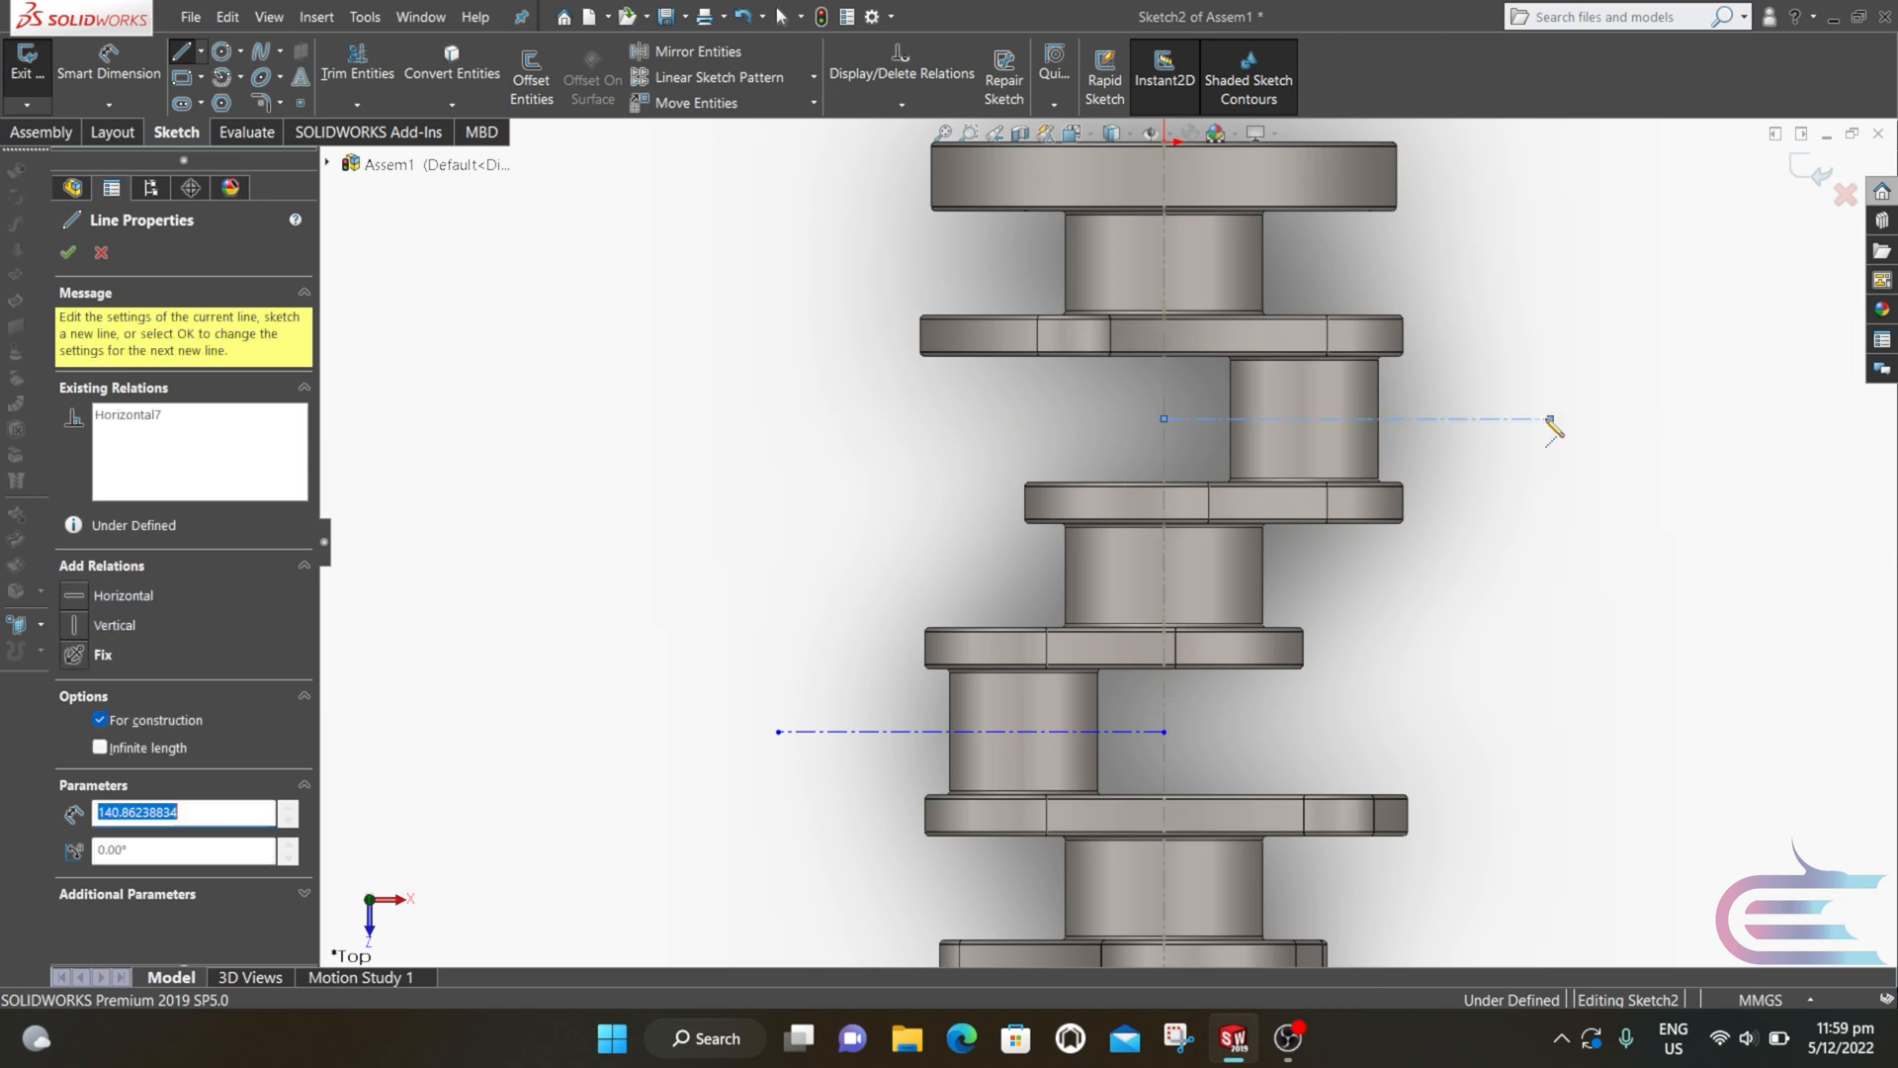
key(Escape)
Step: Check the crankpin centerlines in an oblique view of the whole crankshaft and exit the sketch
scroll(1505, 465, up, 5)
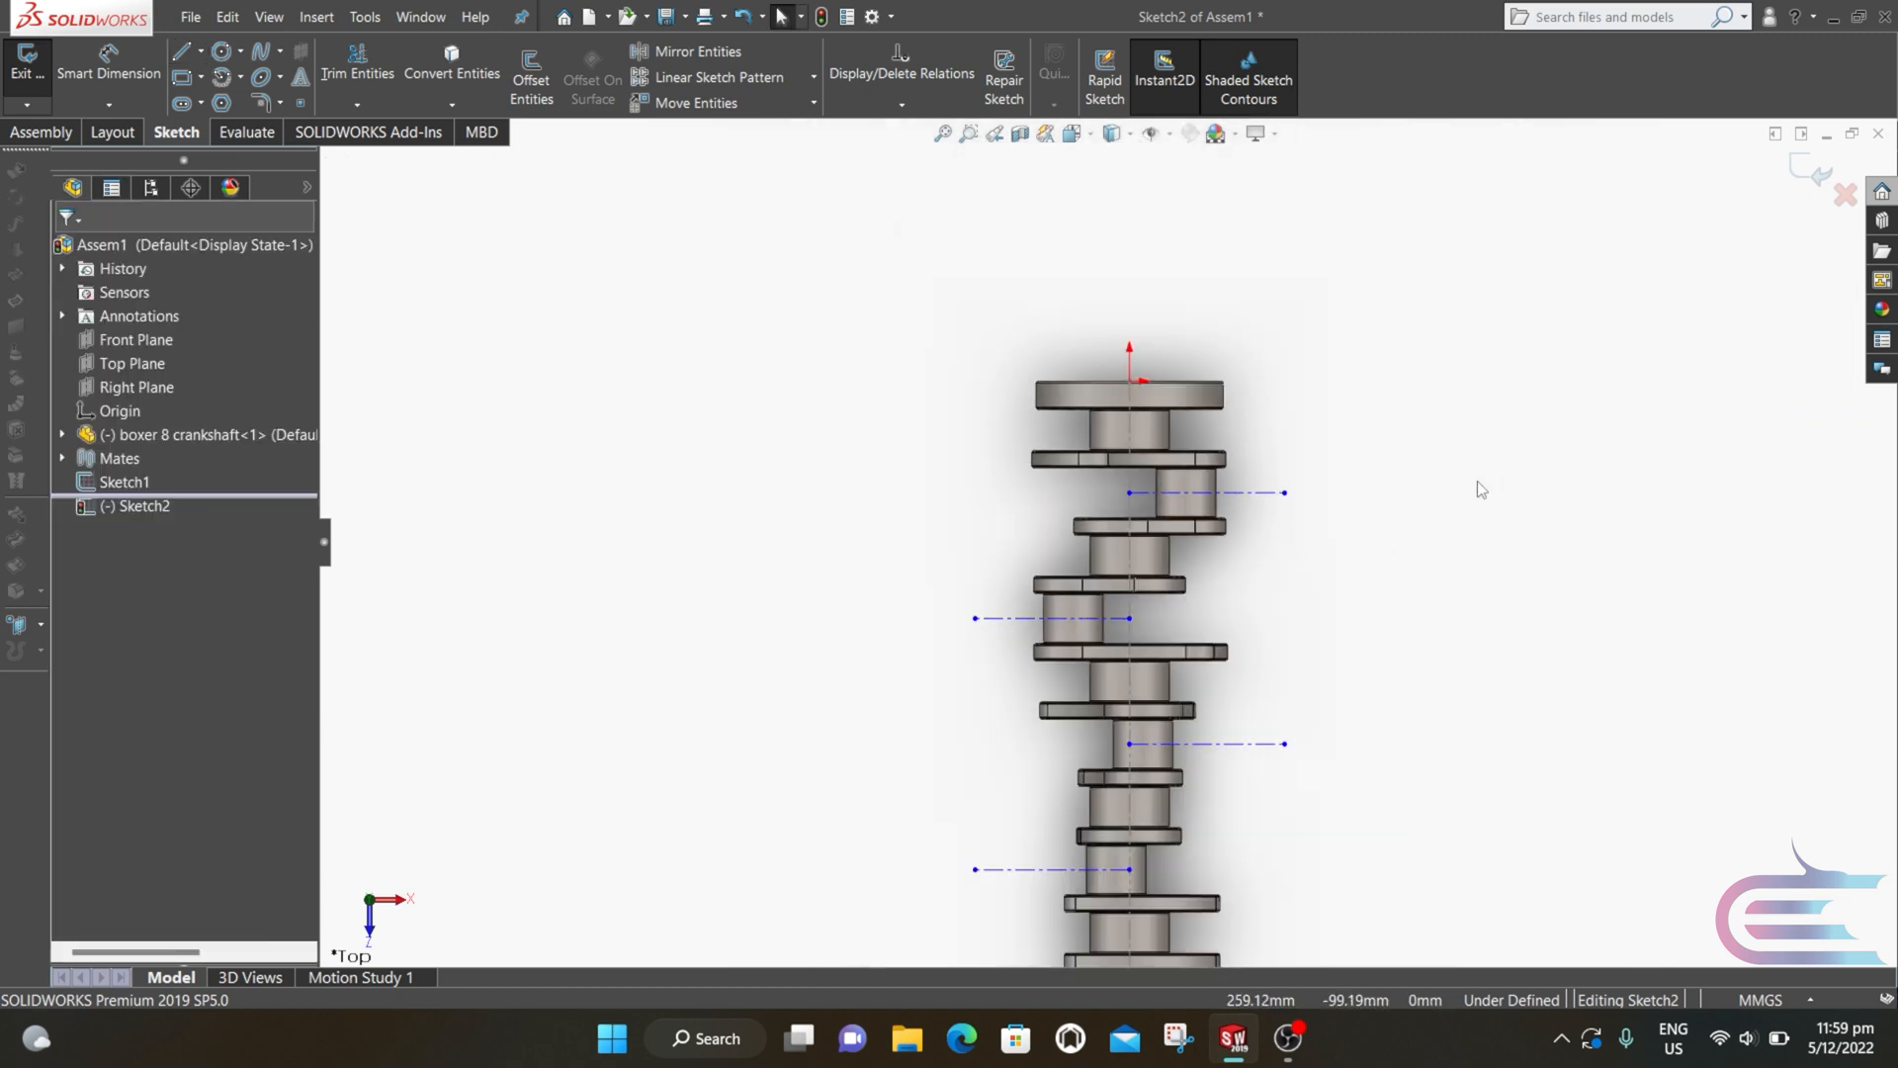
middle_drag(1478, 481, 1459, 351)
scroll(1314, 656, up, 3)
middle_drag(1314, 656, 1013, 484)
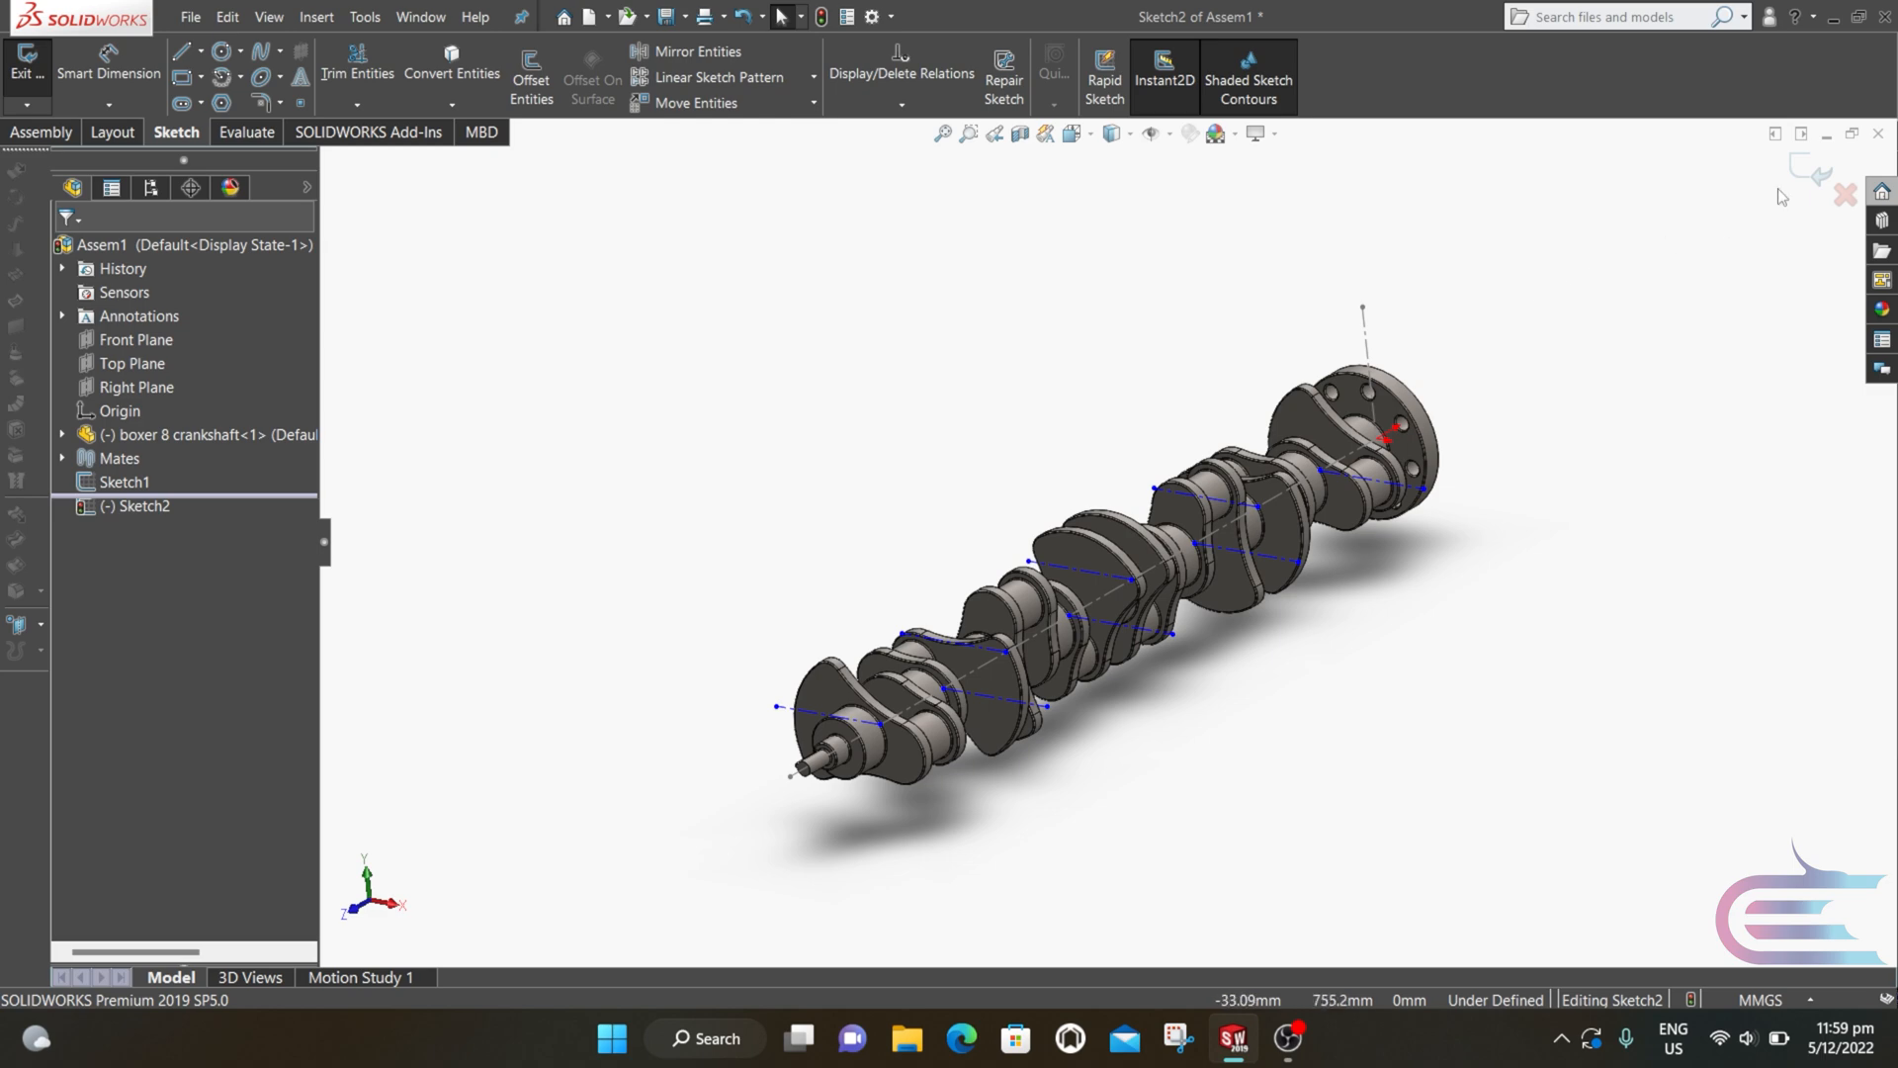
click(1809, 168)
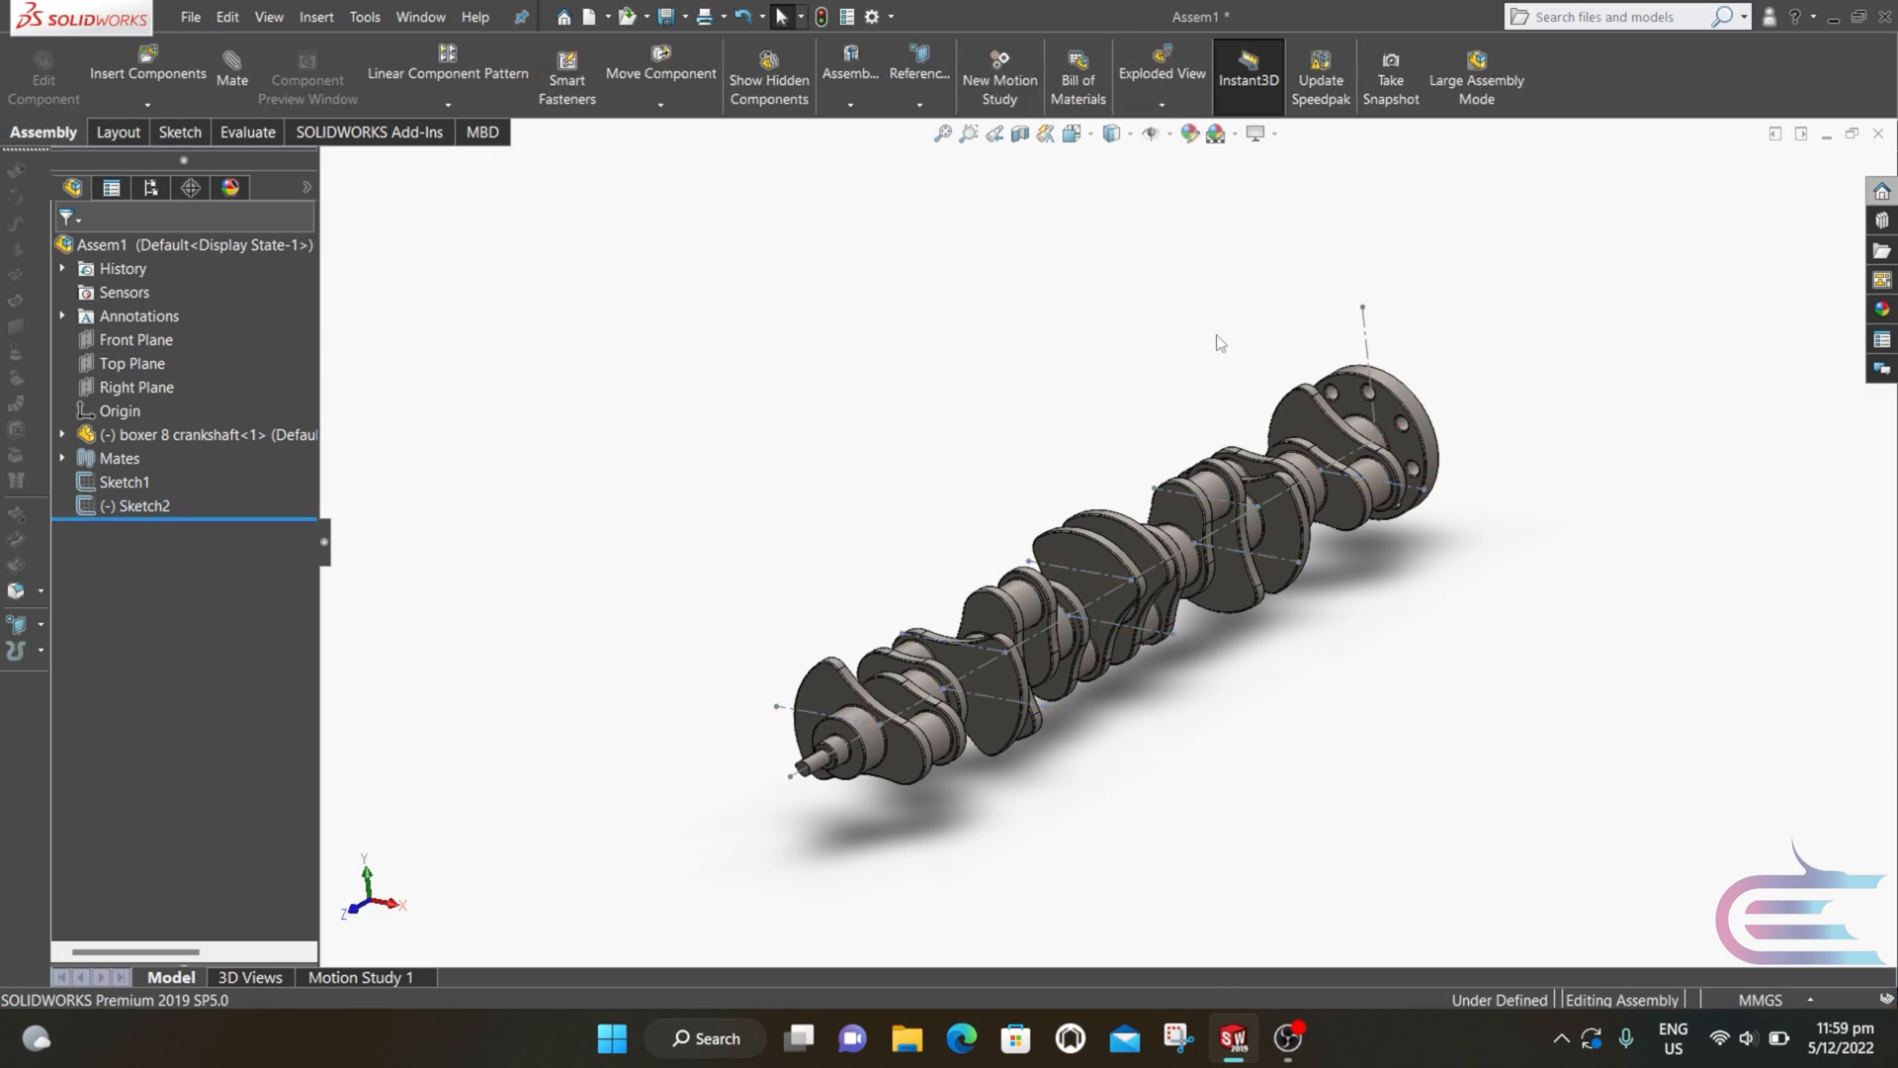
Step: Load the seven parts from 1.piston through 7.piston pin in the Boxer 8 folder for insertion into the assembly
click(153, 66)
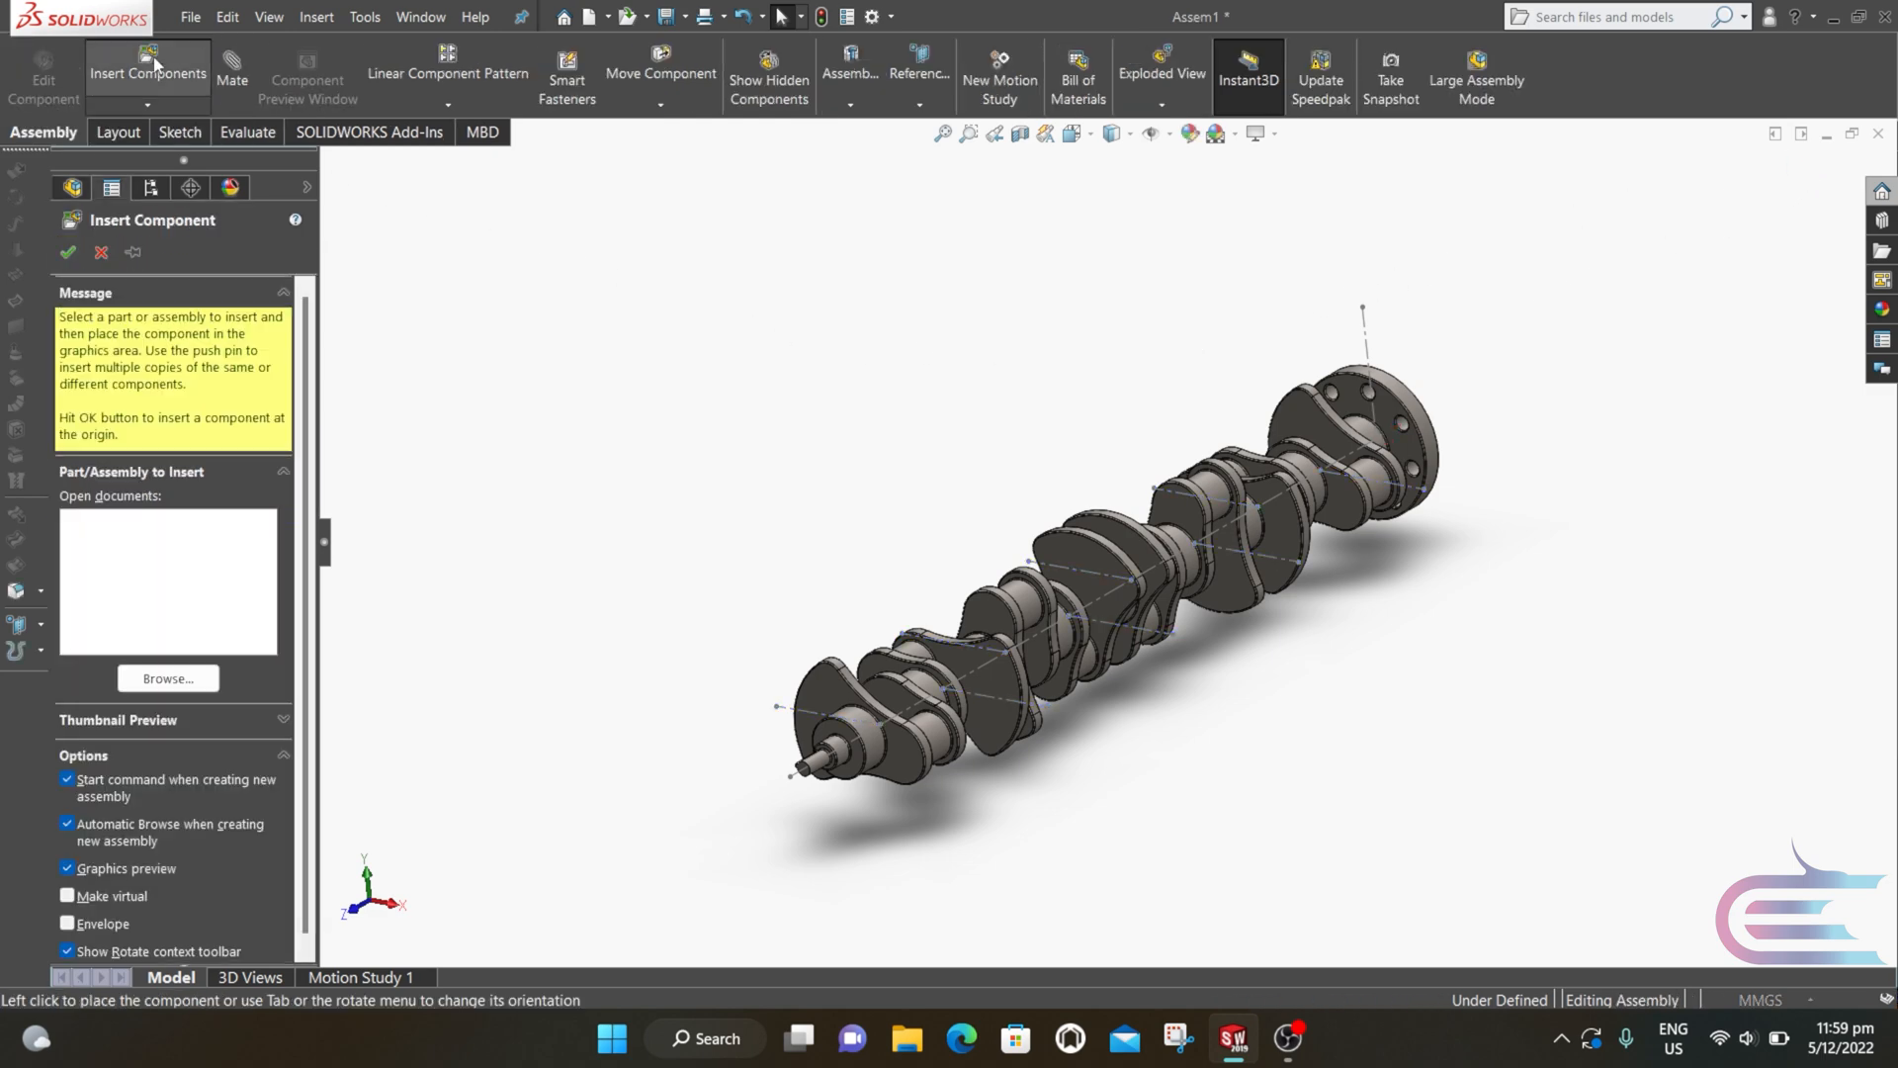
click(458, 255)
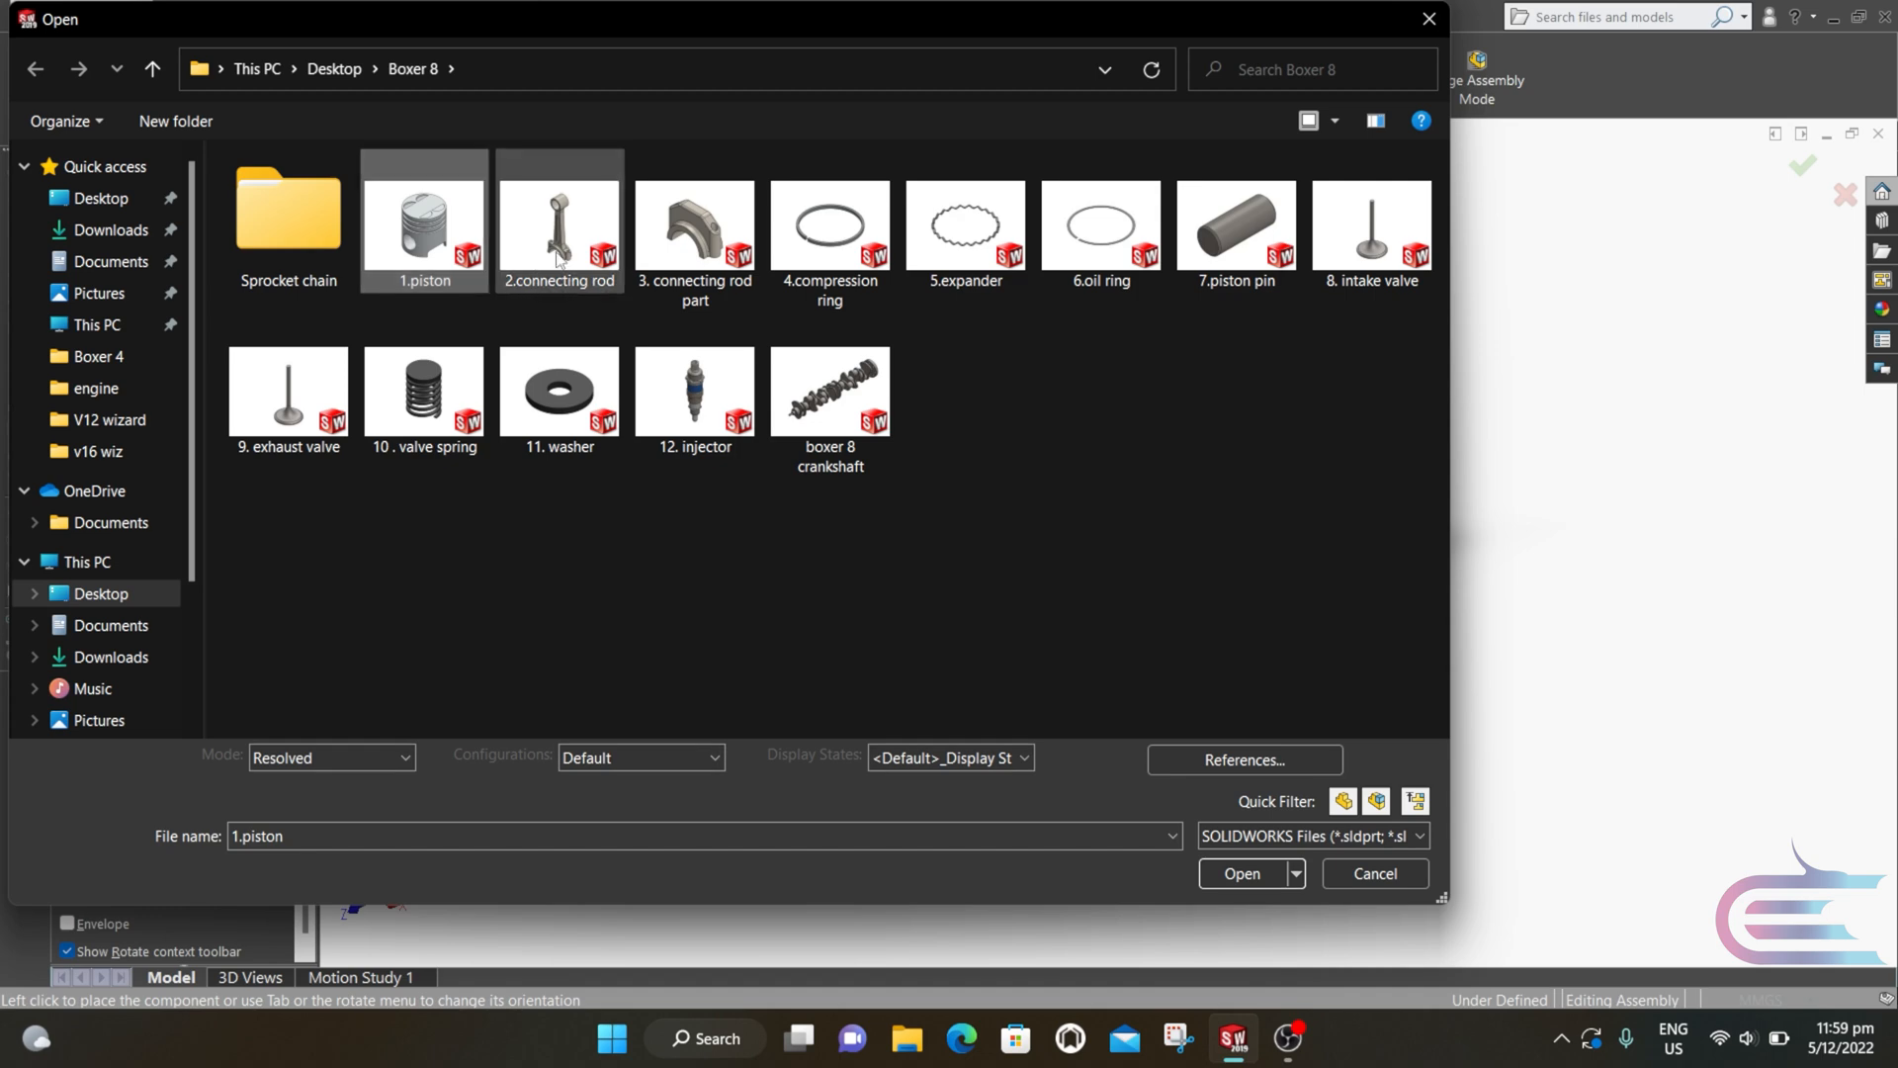
ctrl+click(559, 259)
ctrl+click(670, 250)
ctrl+click(824, 240)
ctrl+click(989, 235)
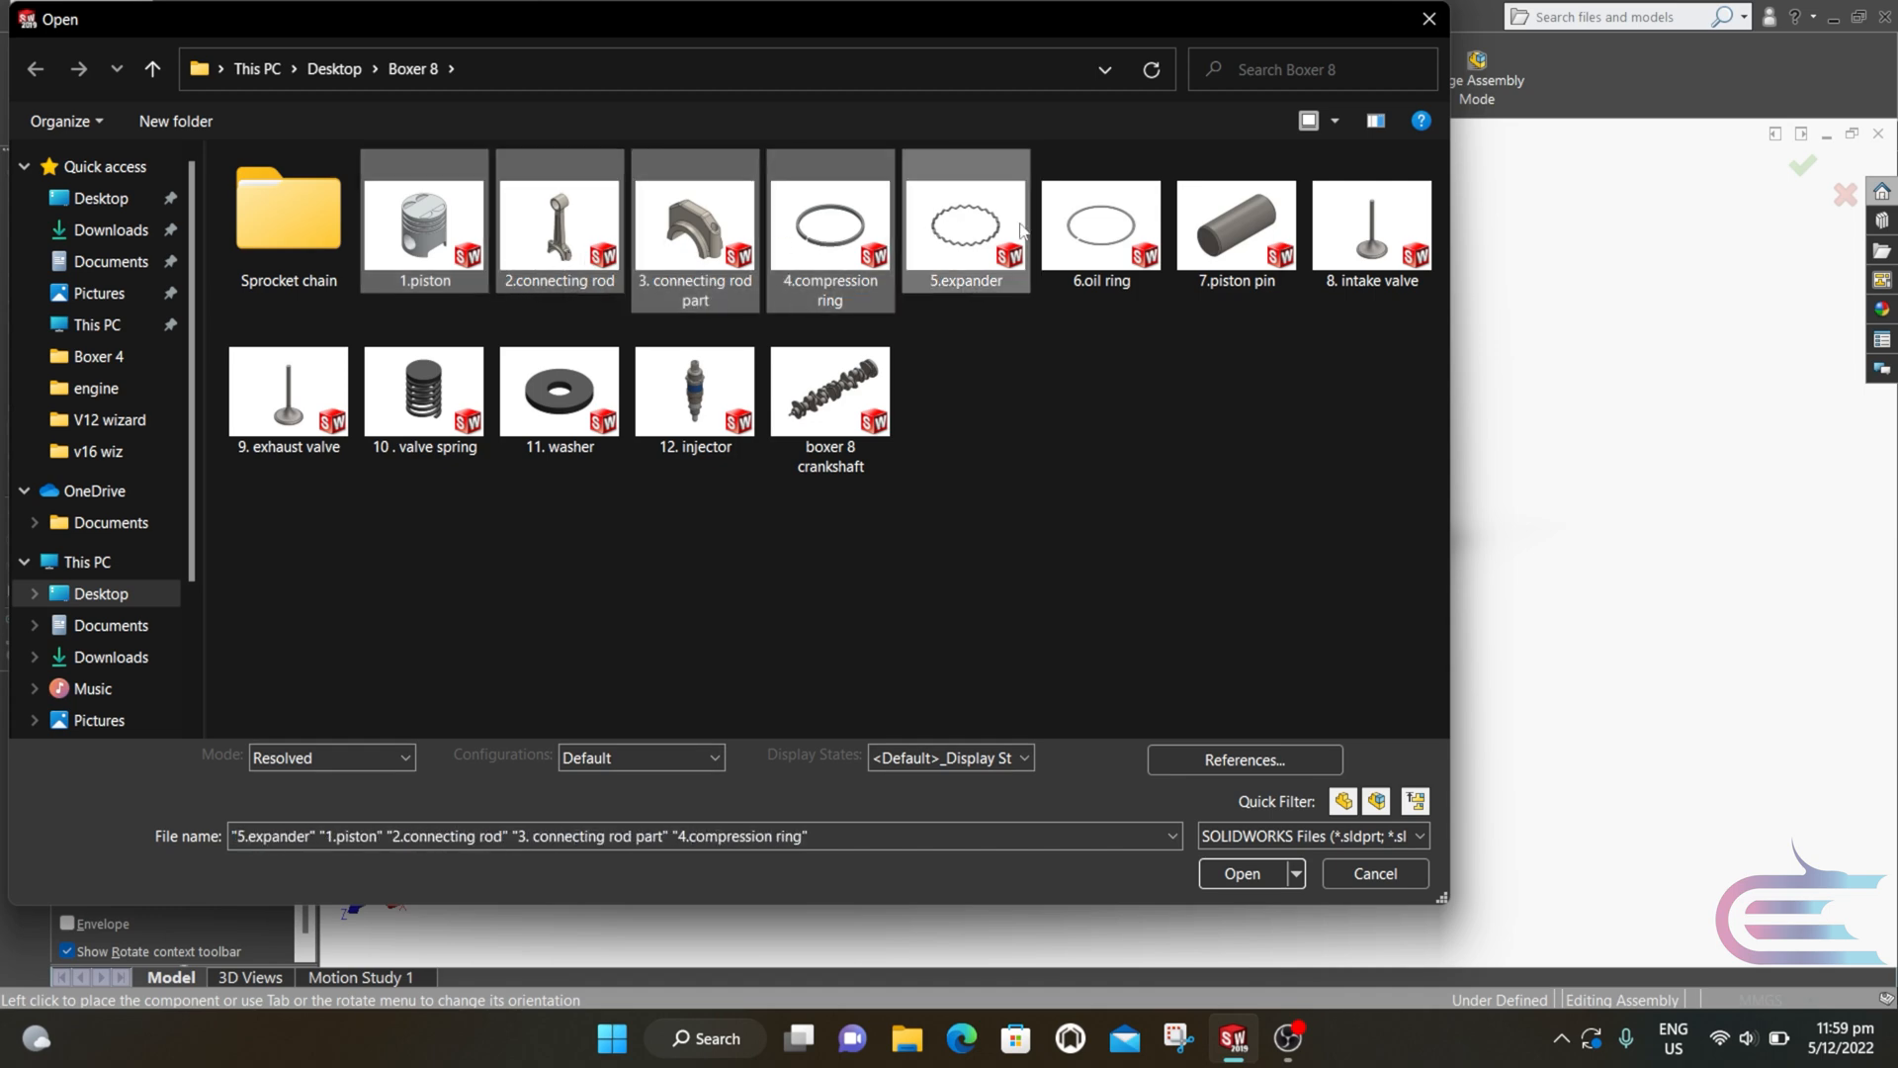
ctrl+click(1074, 230)
ctrl+click(1251, 235)
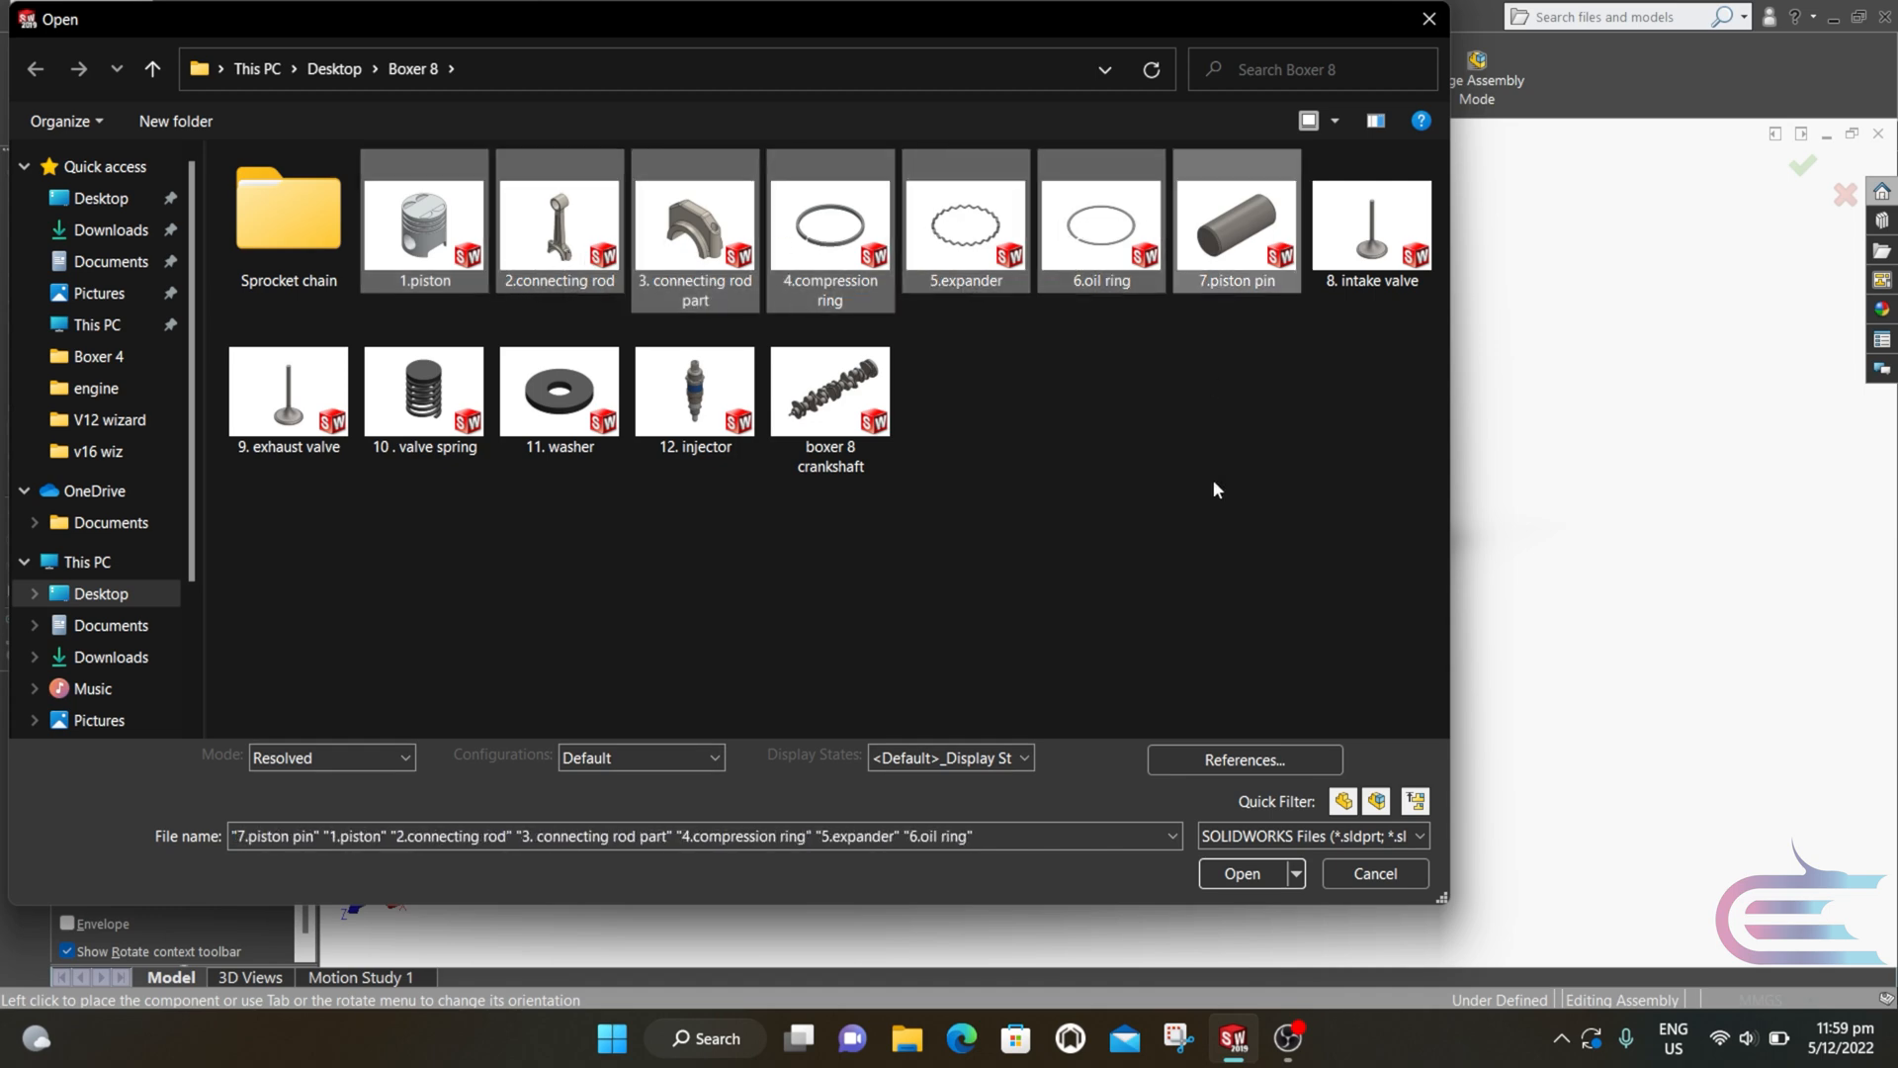
click(1238, 874)
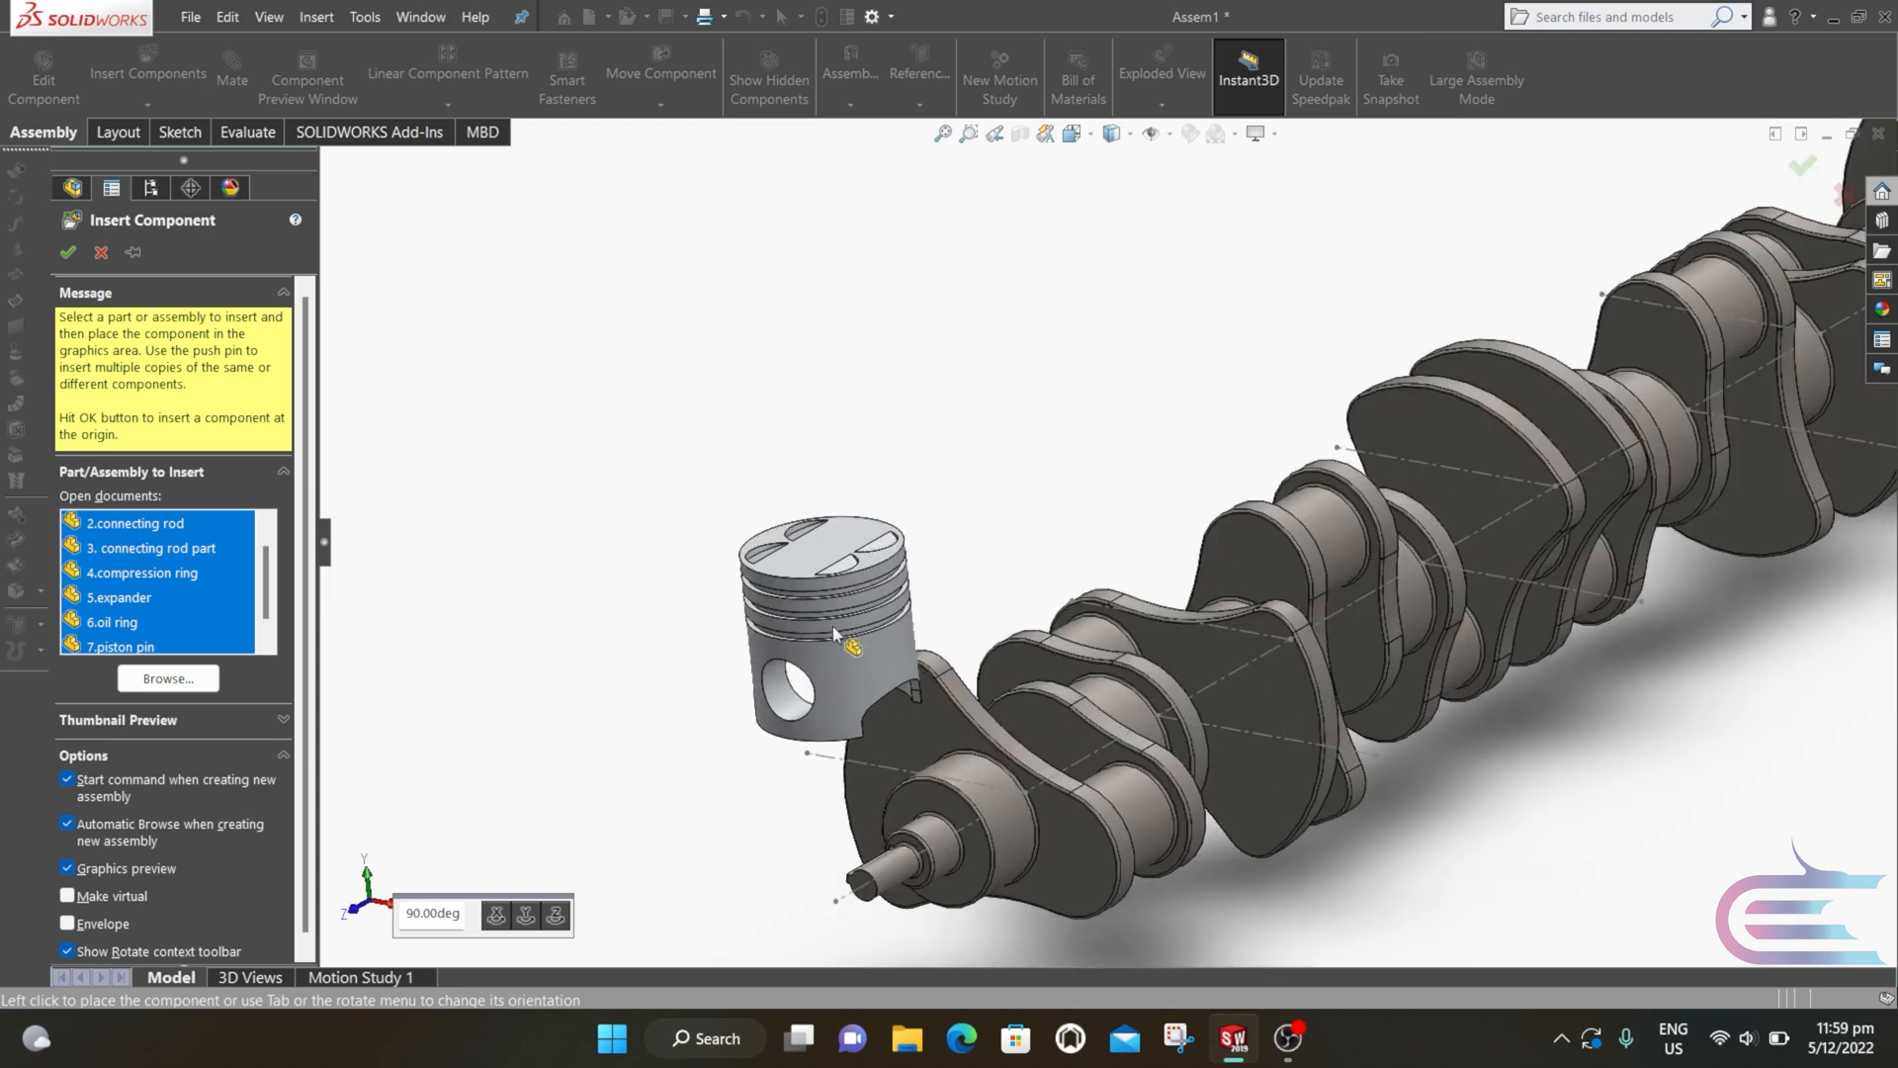
Step: Place the piston, connecting rod, connecting rod part, compression ring, expander, oil ring and piston pin near the crankshaft's nose
click(752, 292)
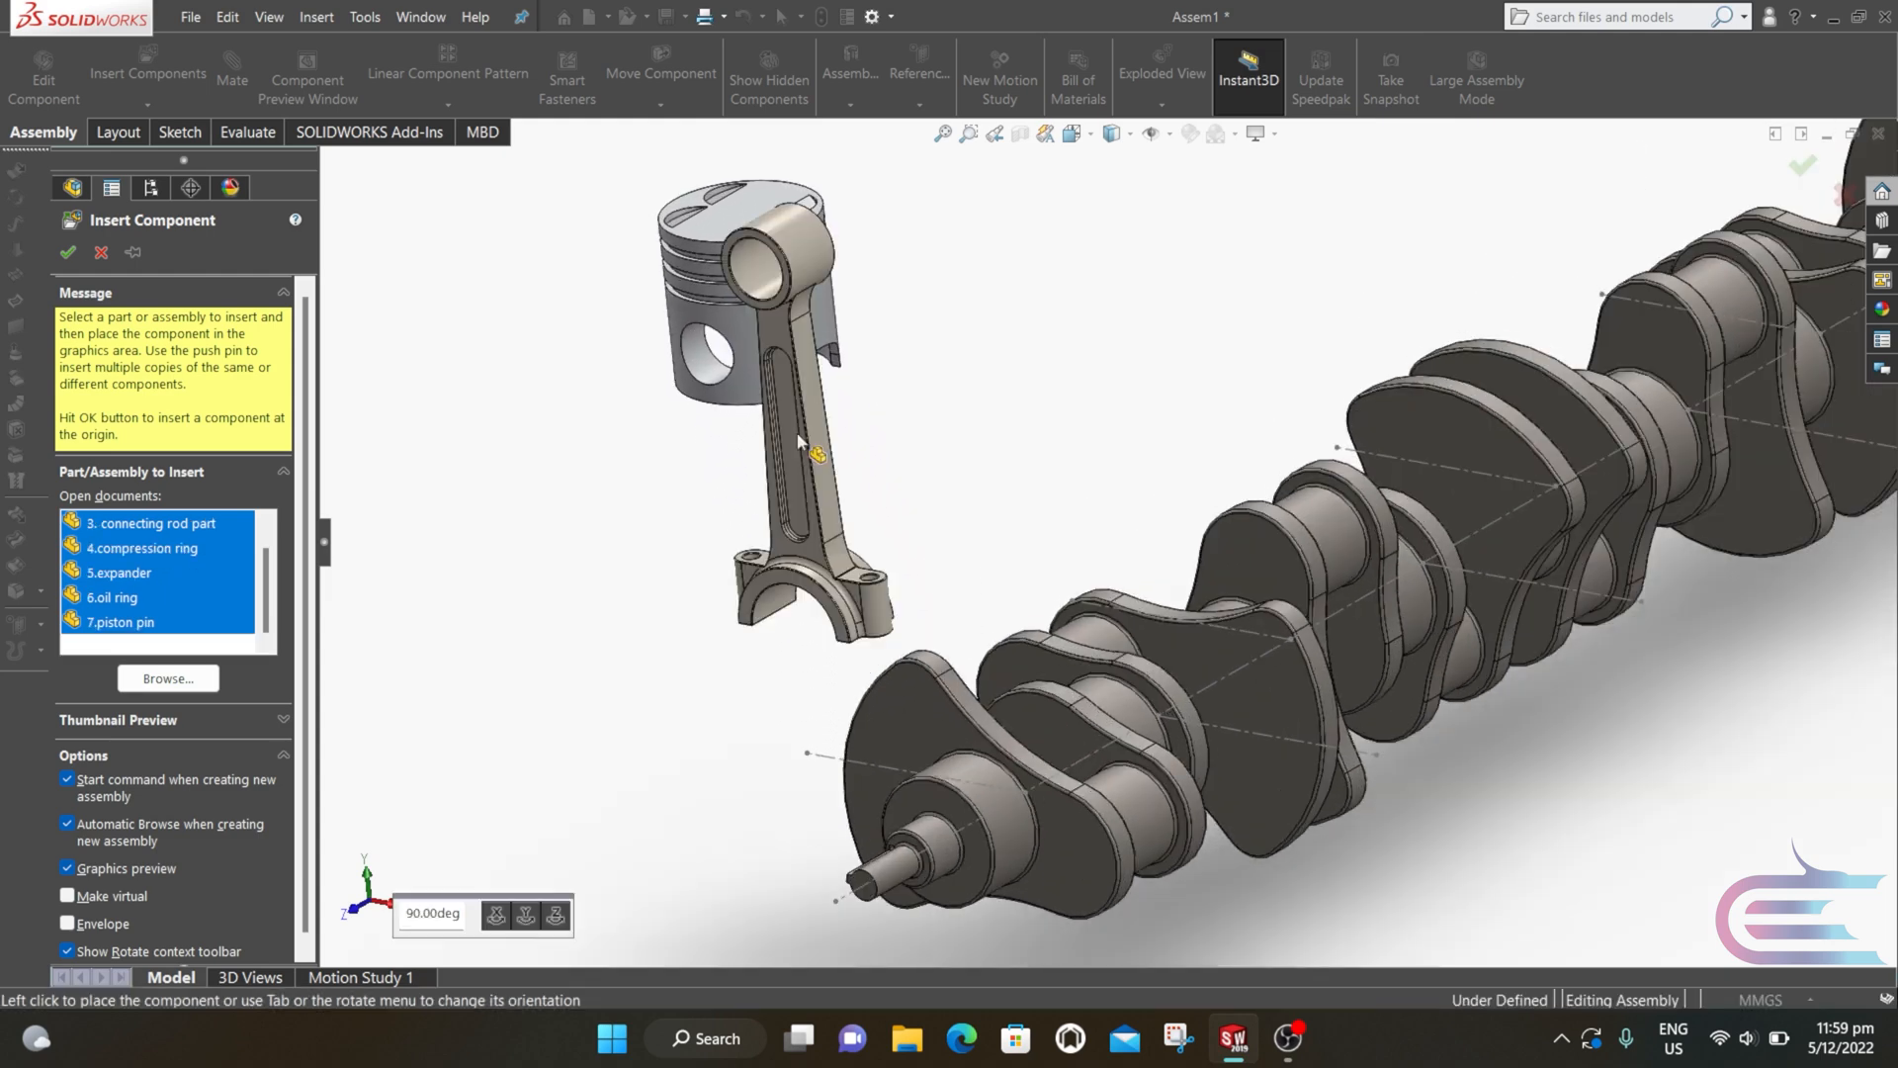
click(842, 696)
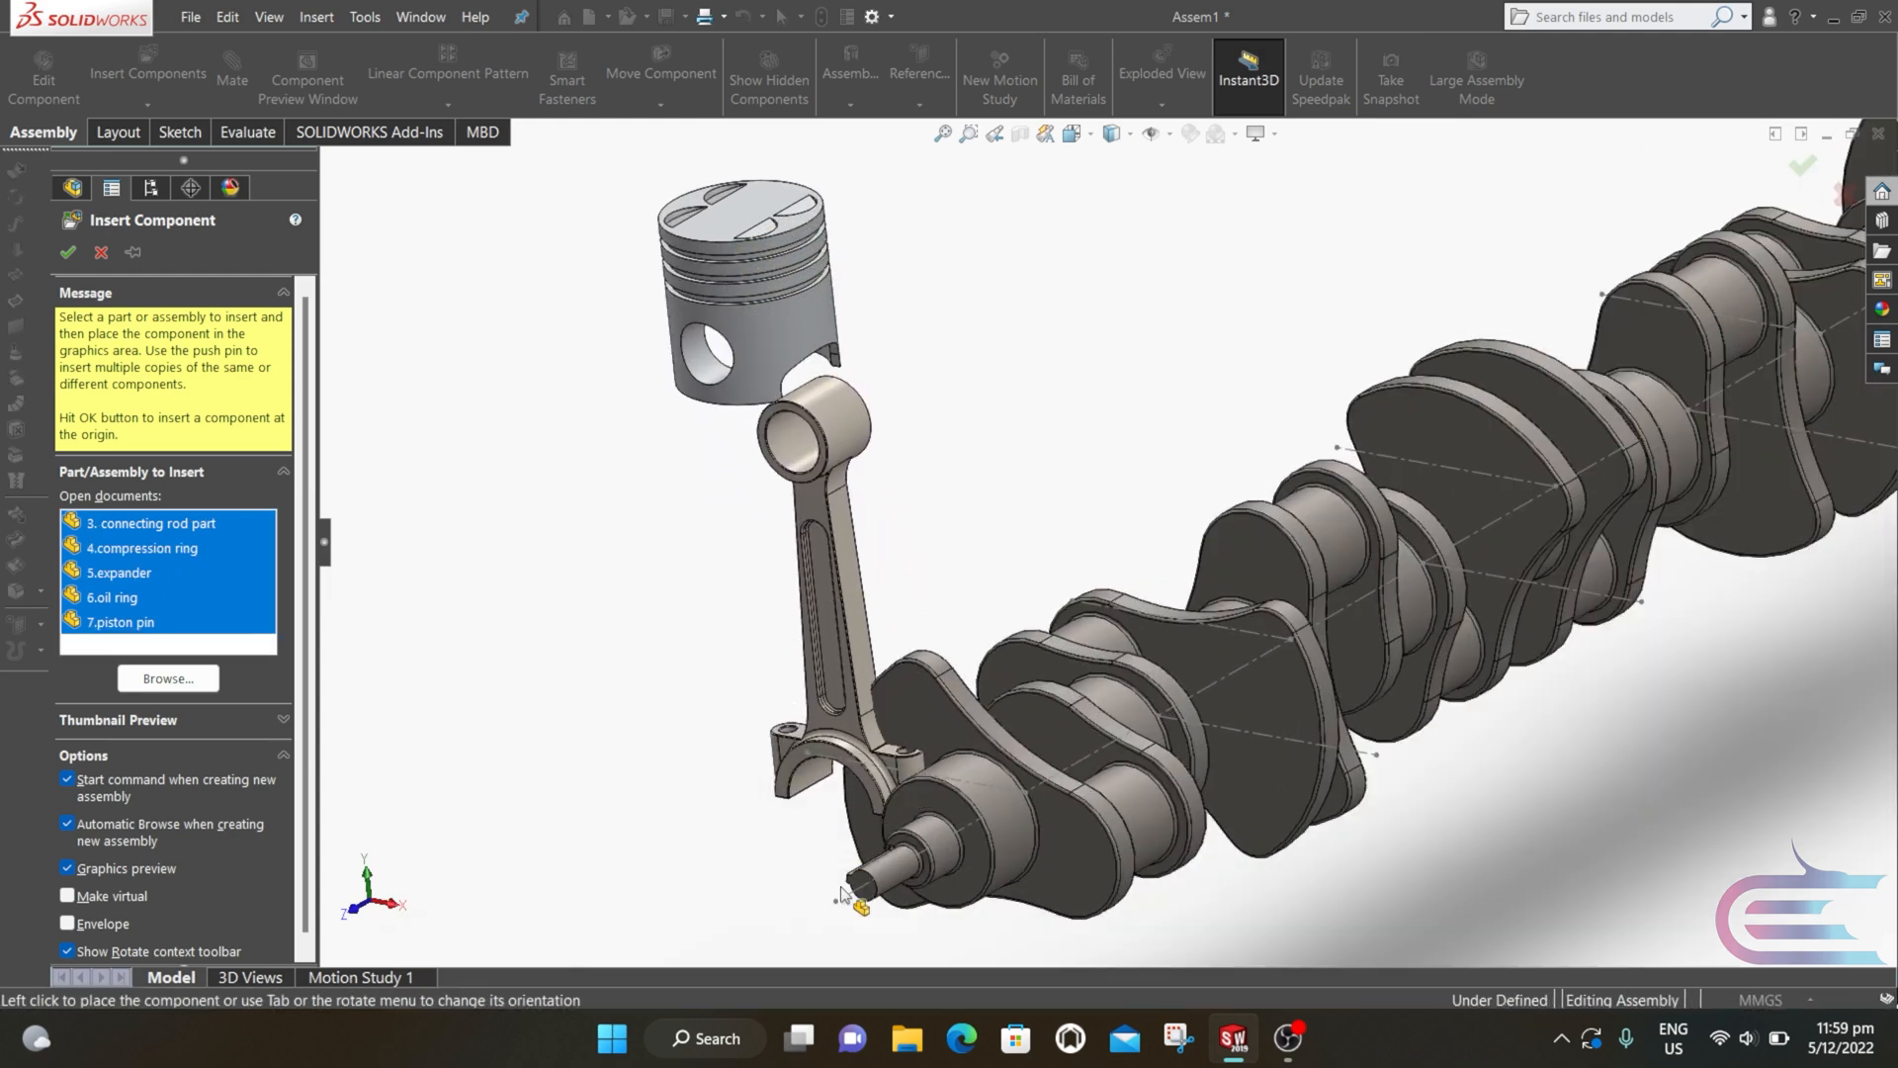
click(842, 893)
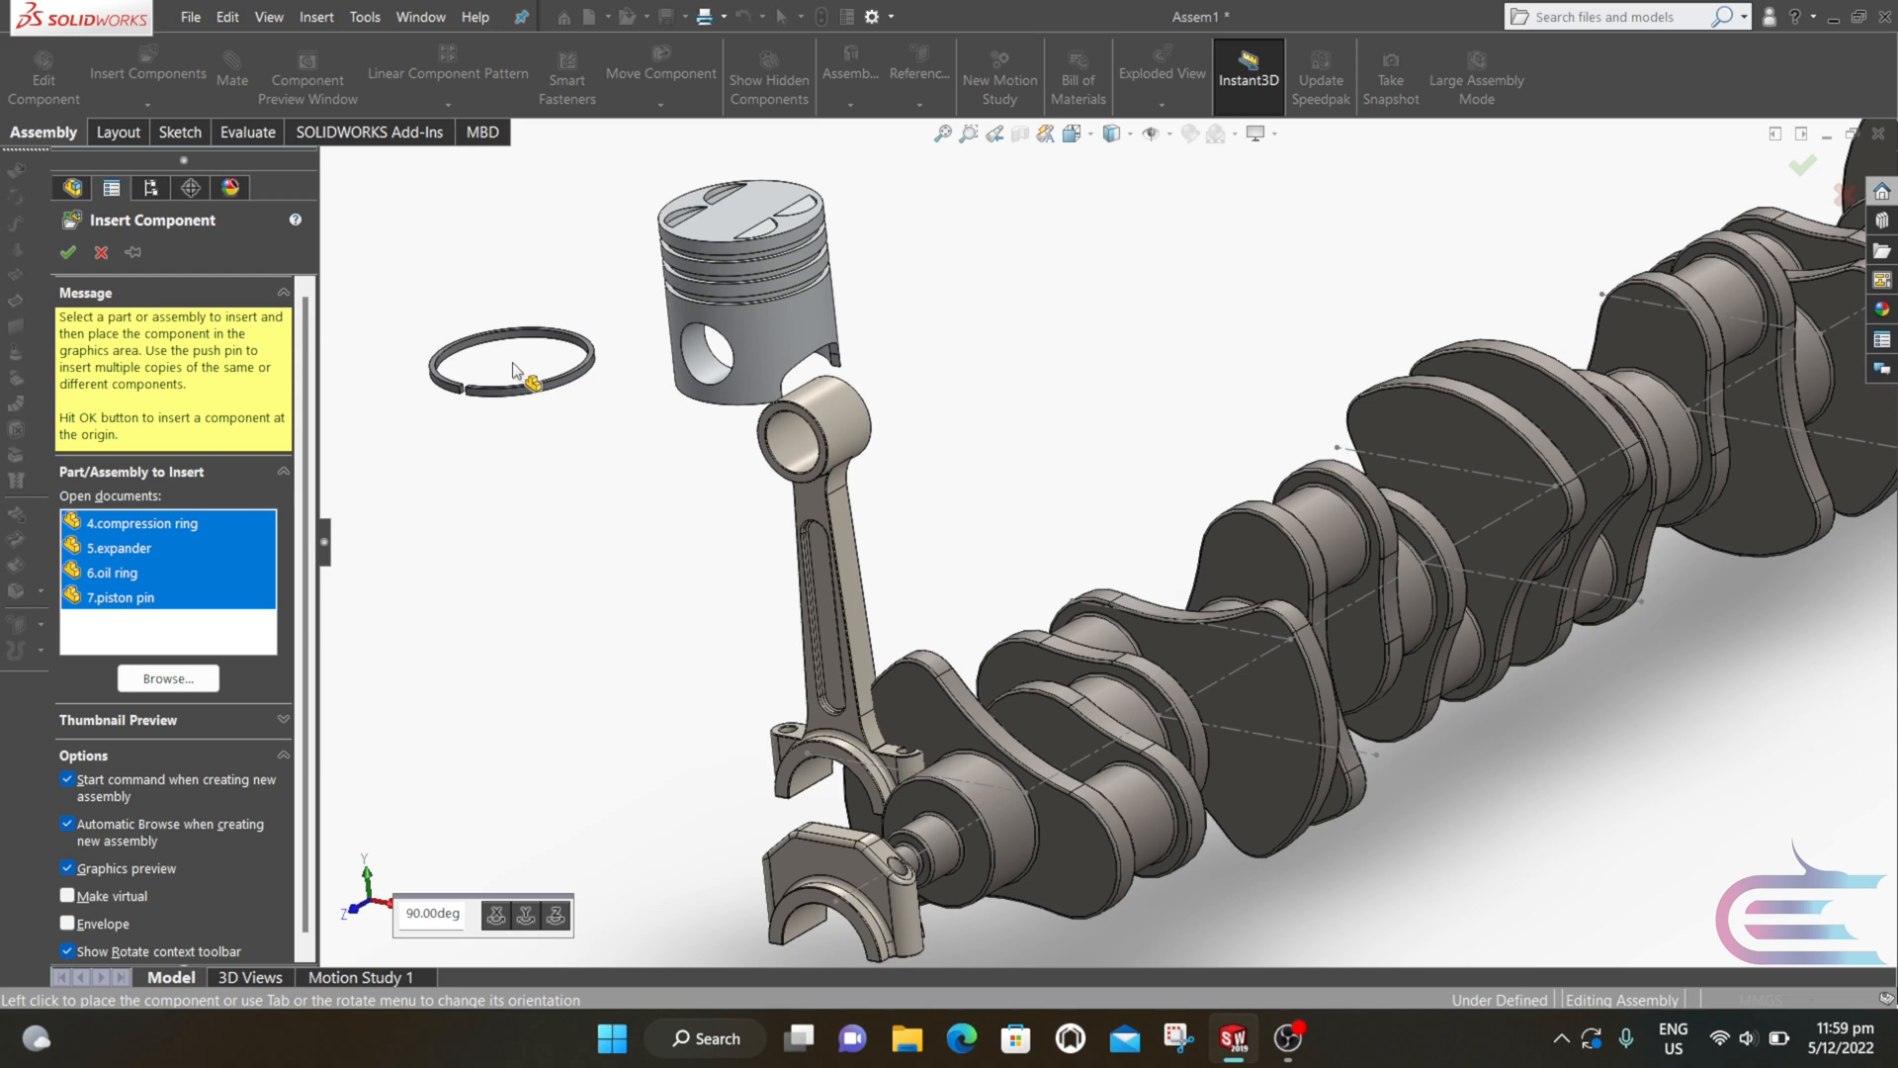
click(513, 370)
click(546, 437)
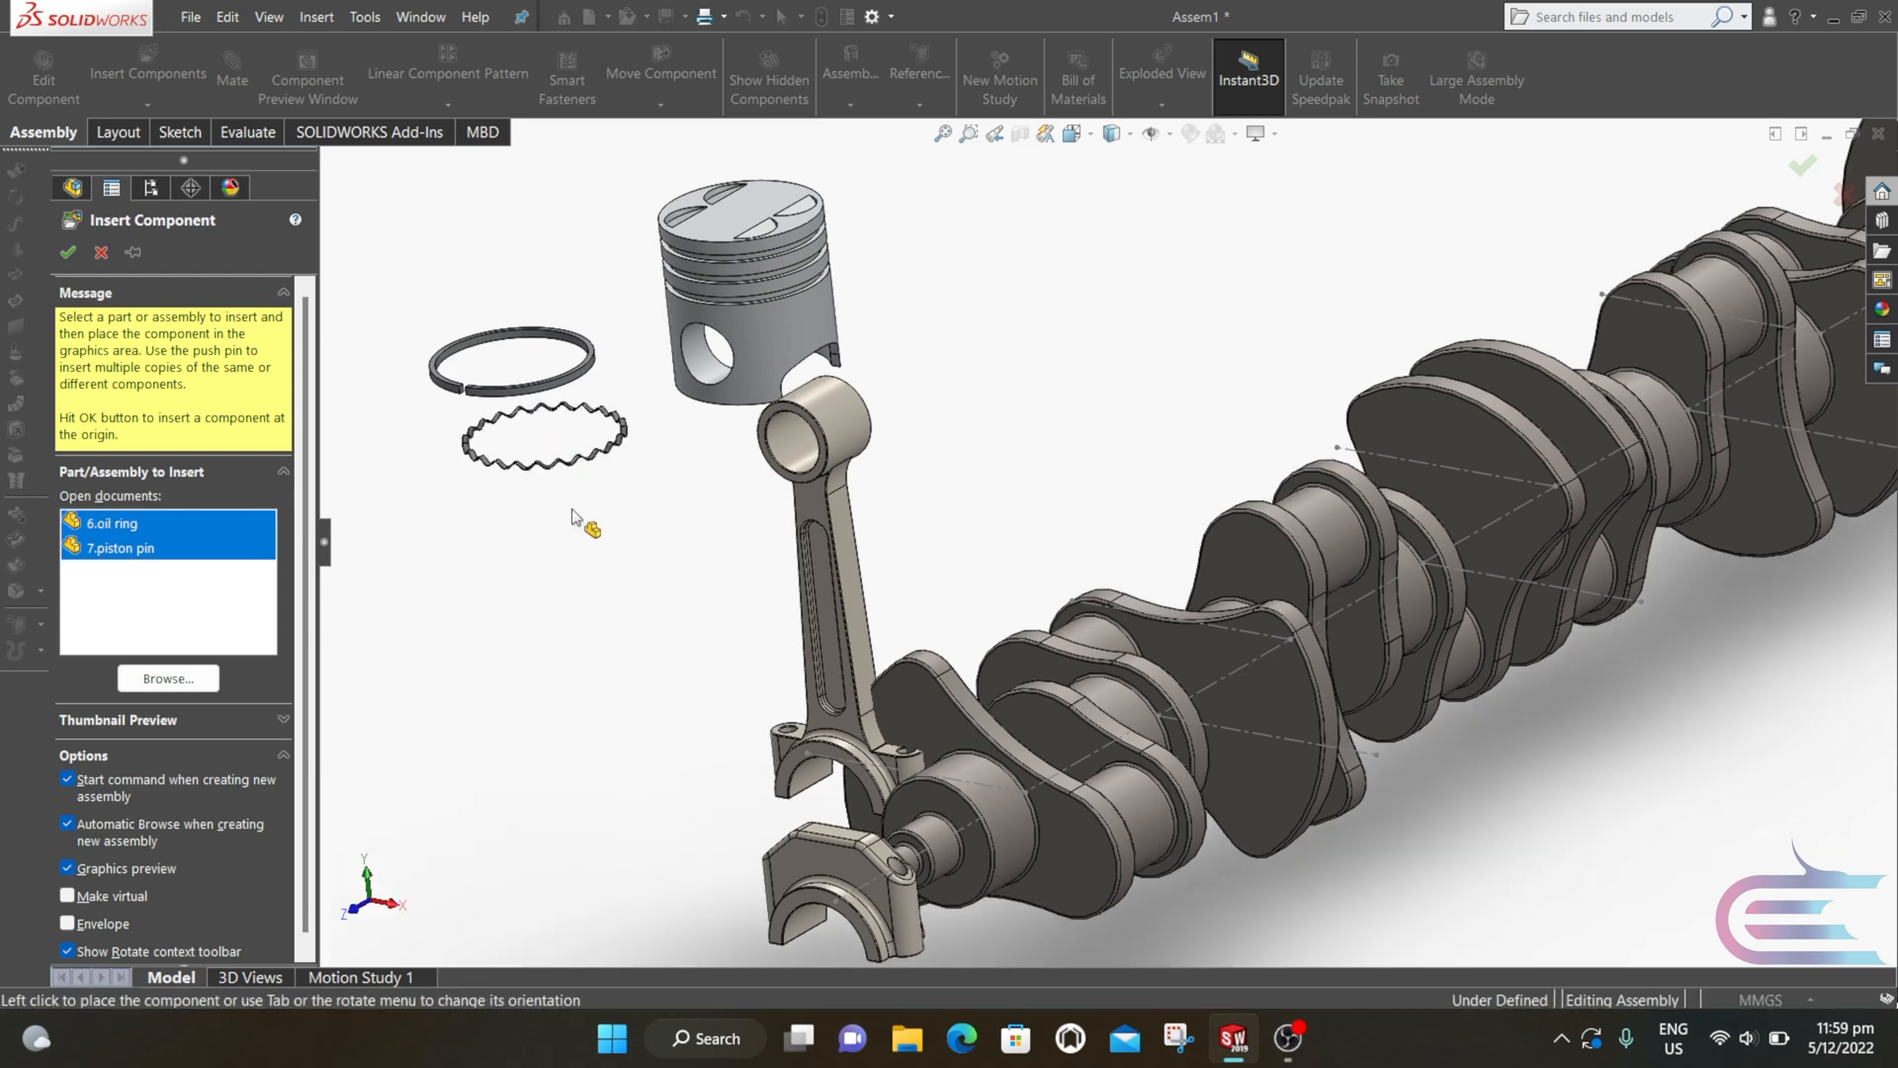
click(571, 516)
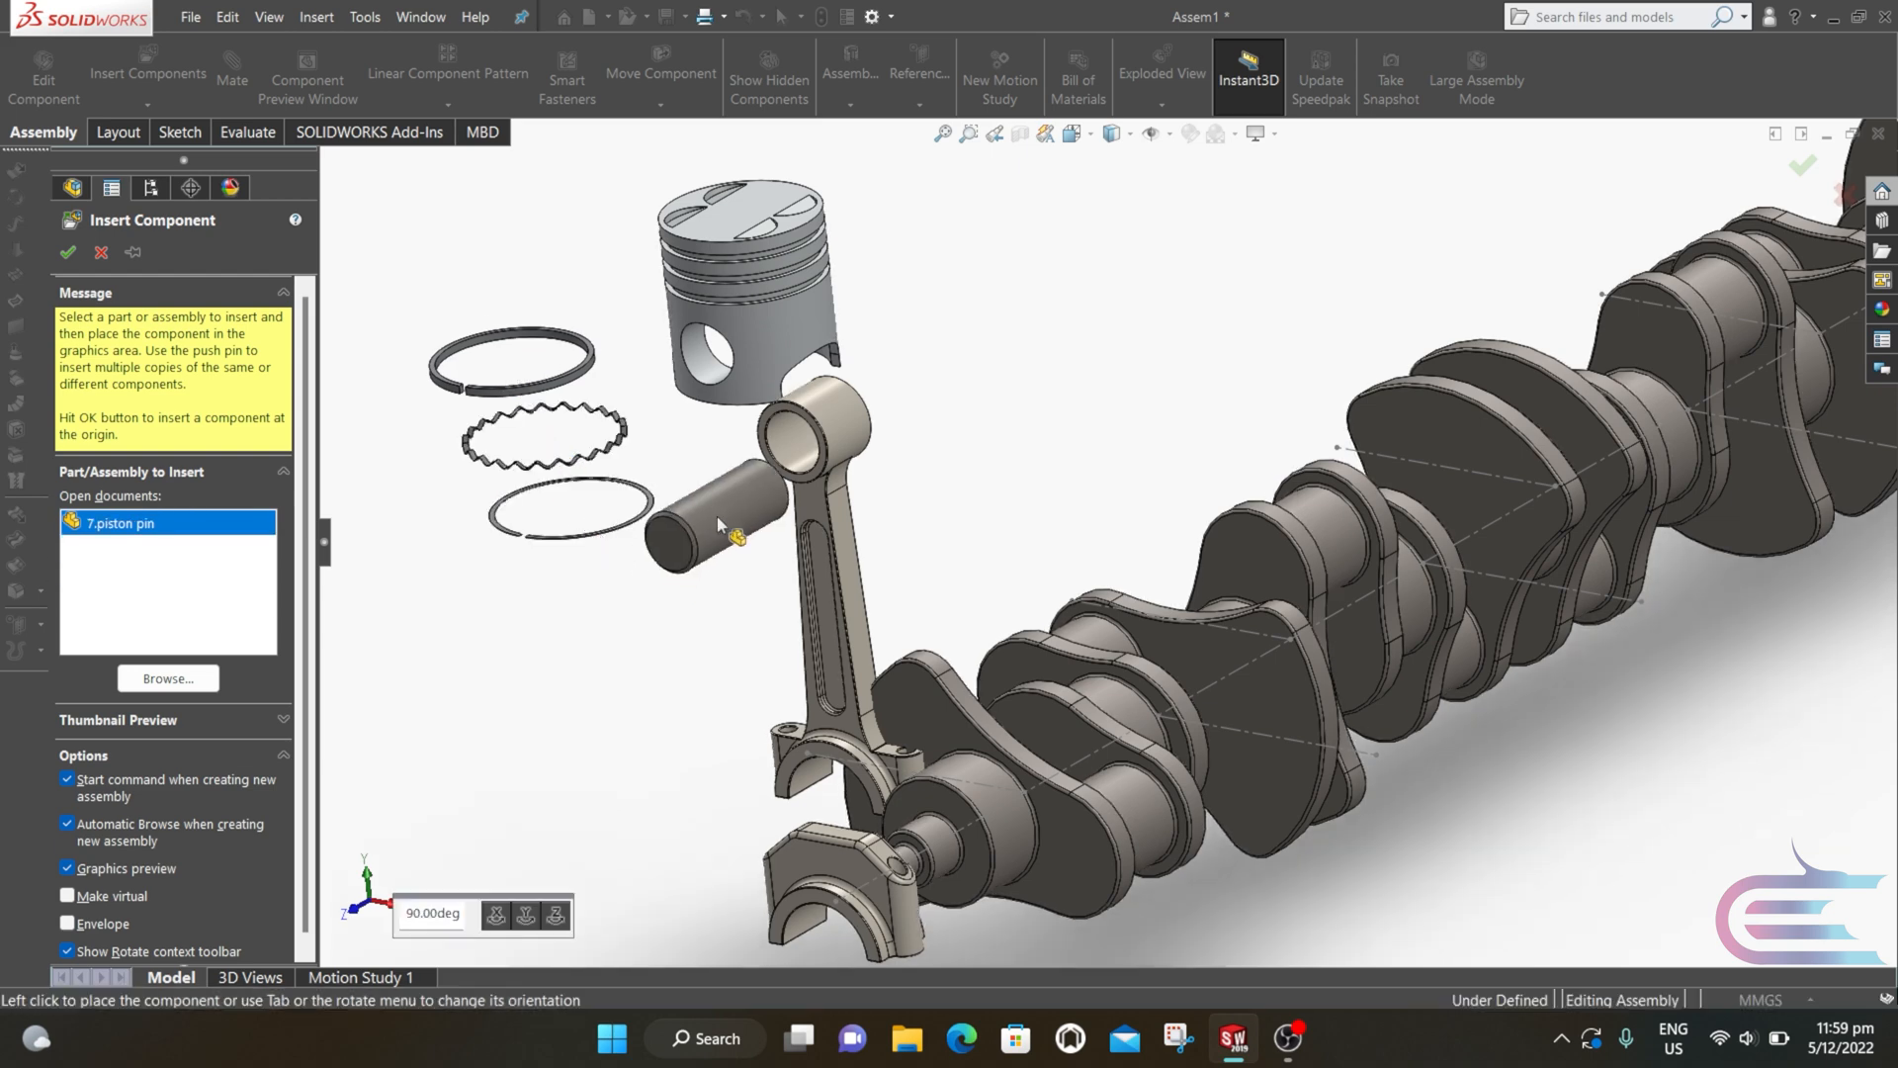
click(716, 515)
Step: Add a concentric mate between the compression ring's outer face and the cylindrical face of the piston's uppermost ring groove
scroll(602, 310, down, 5)
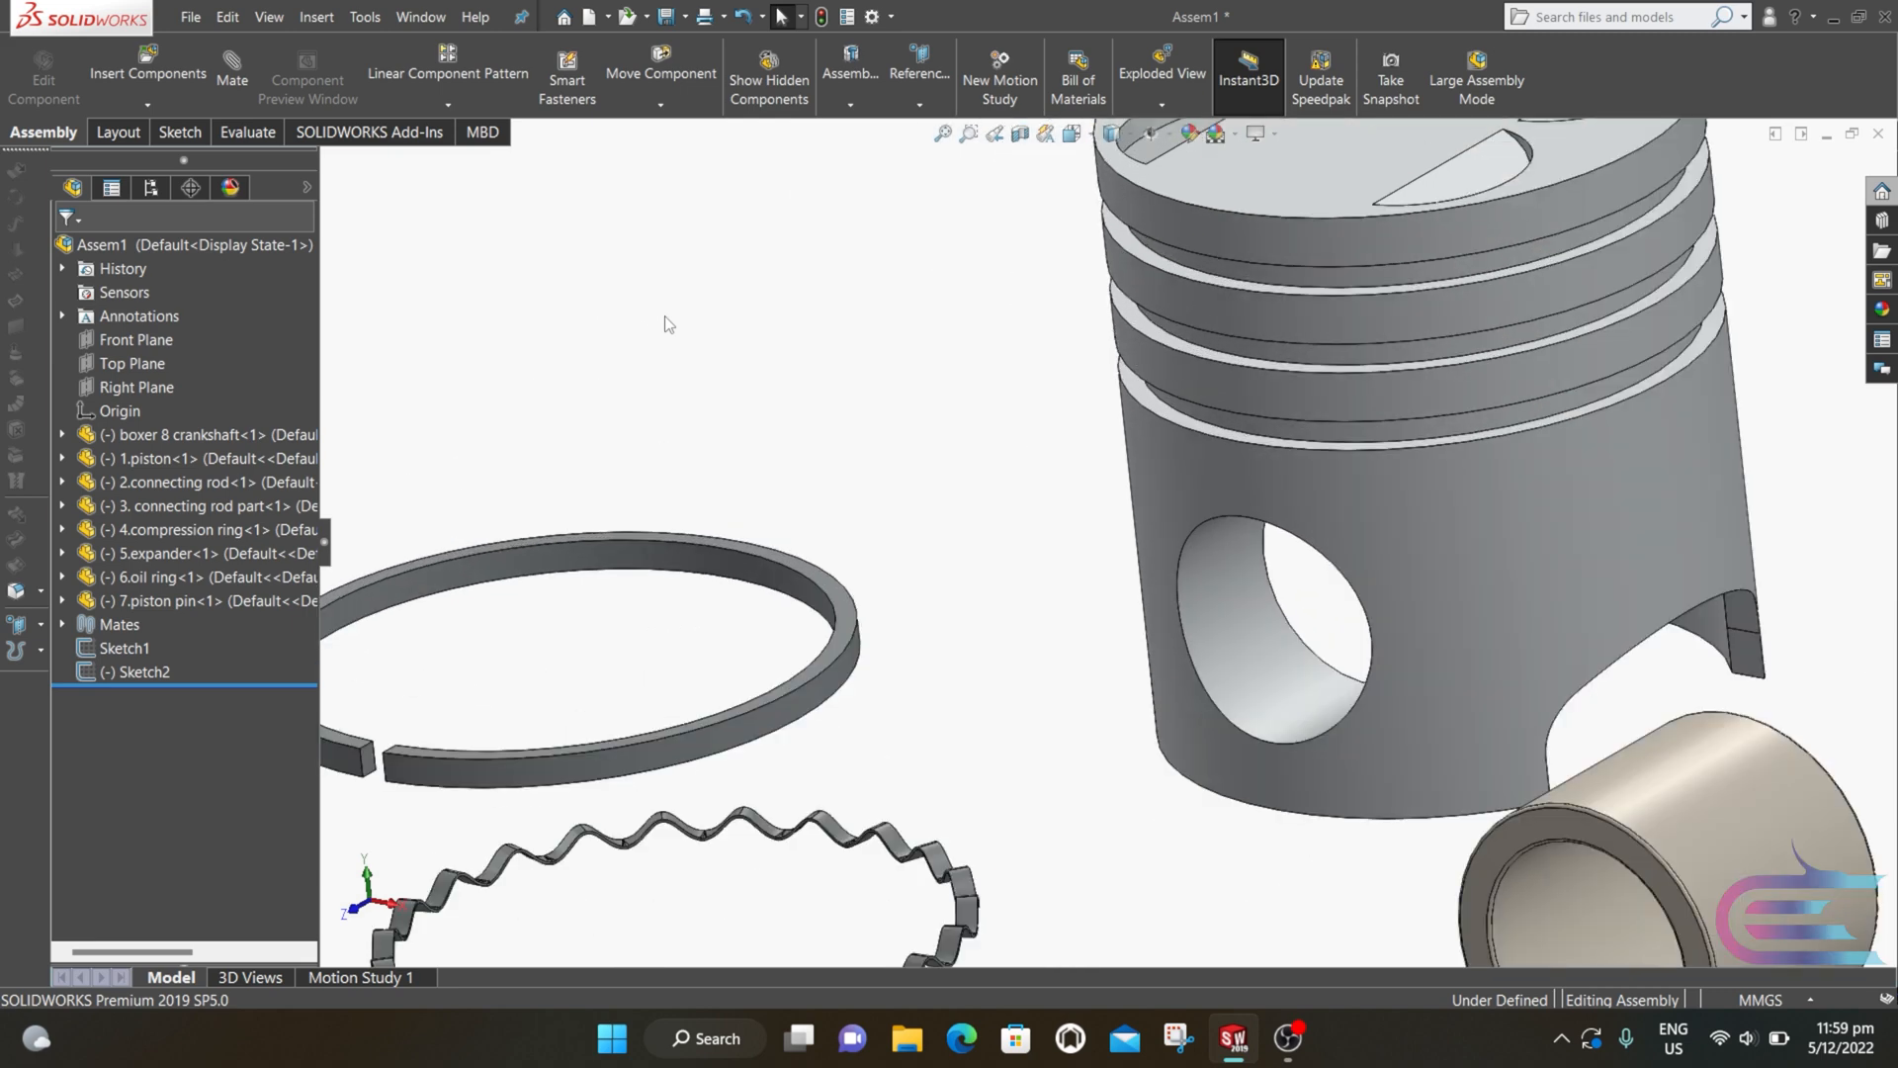
click(672, 764)
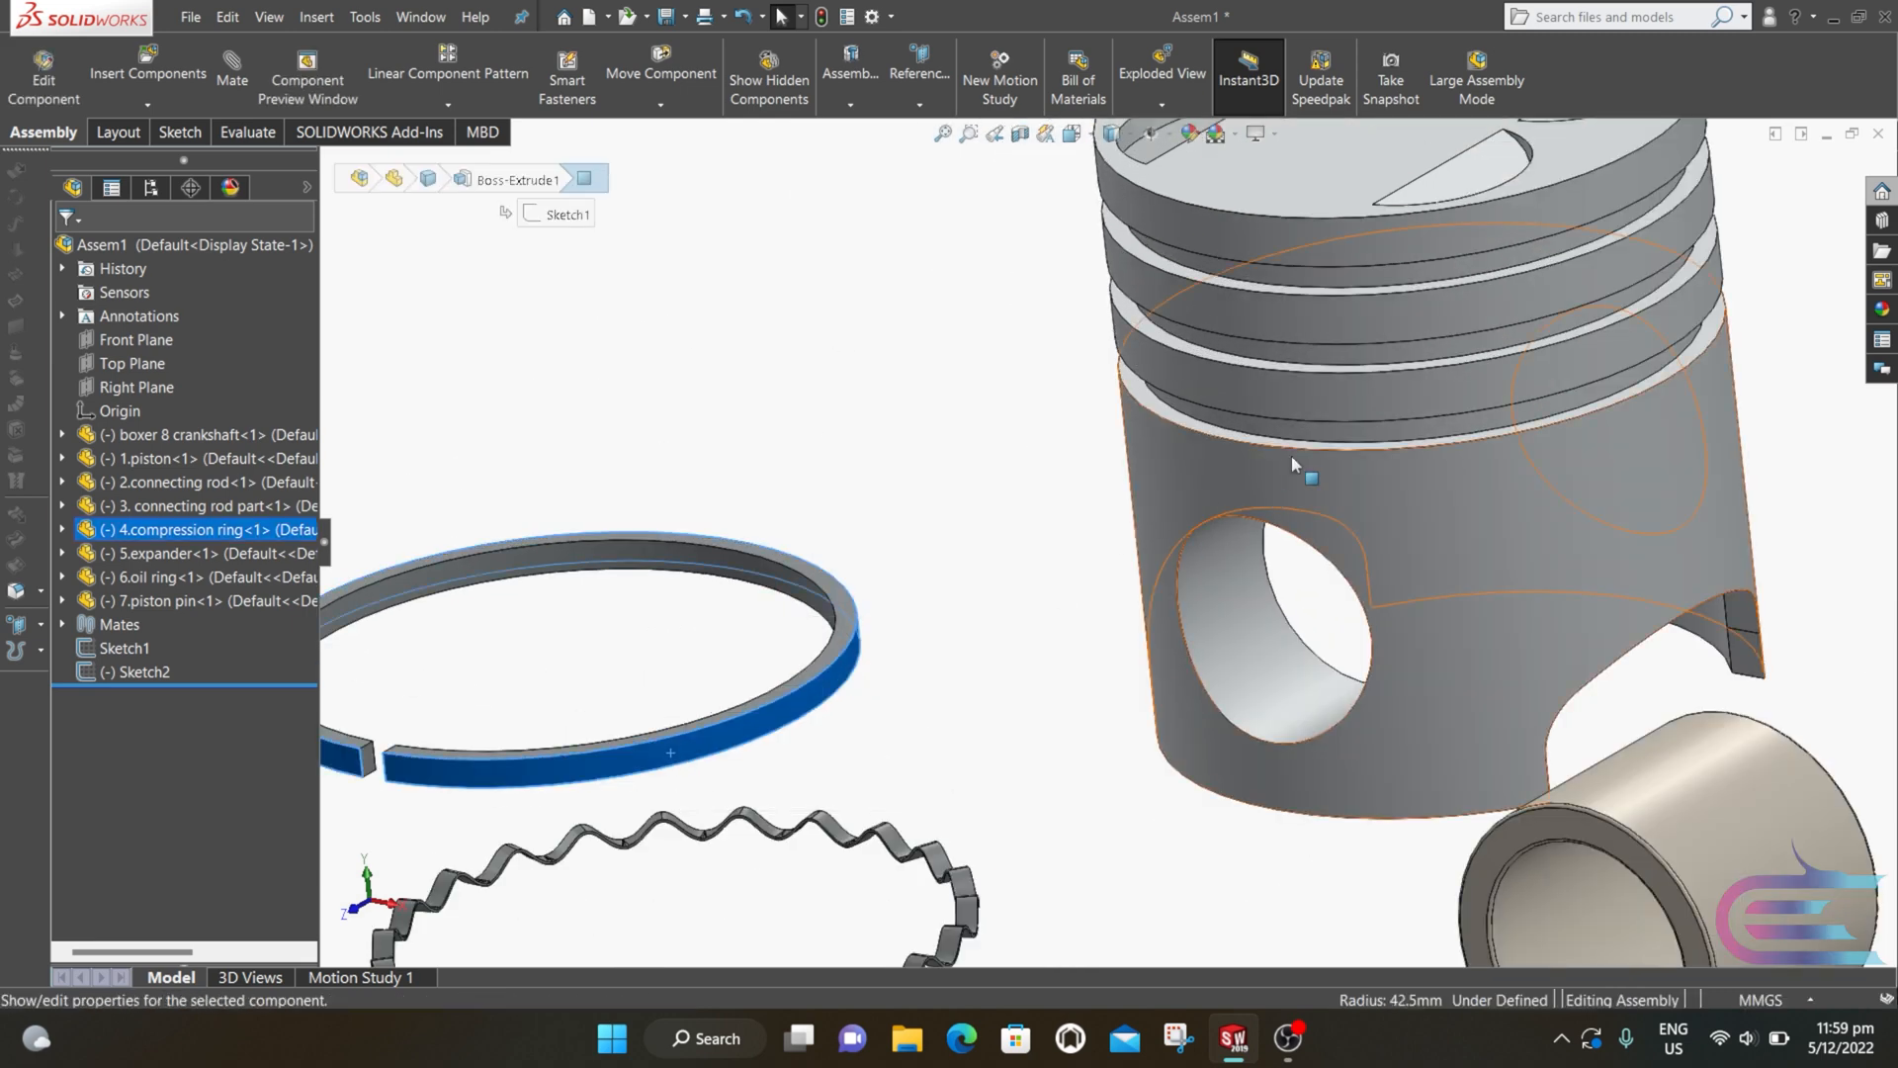
ctrl+click(1408, 278)
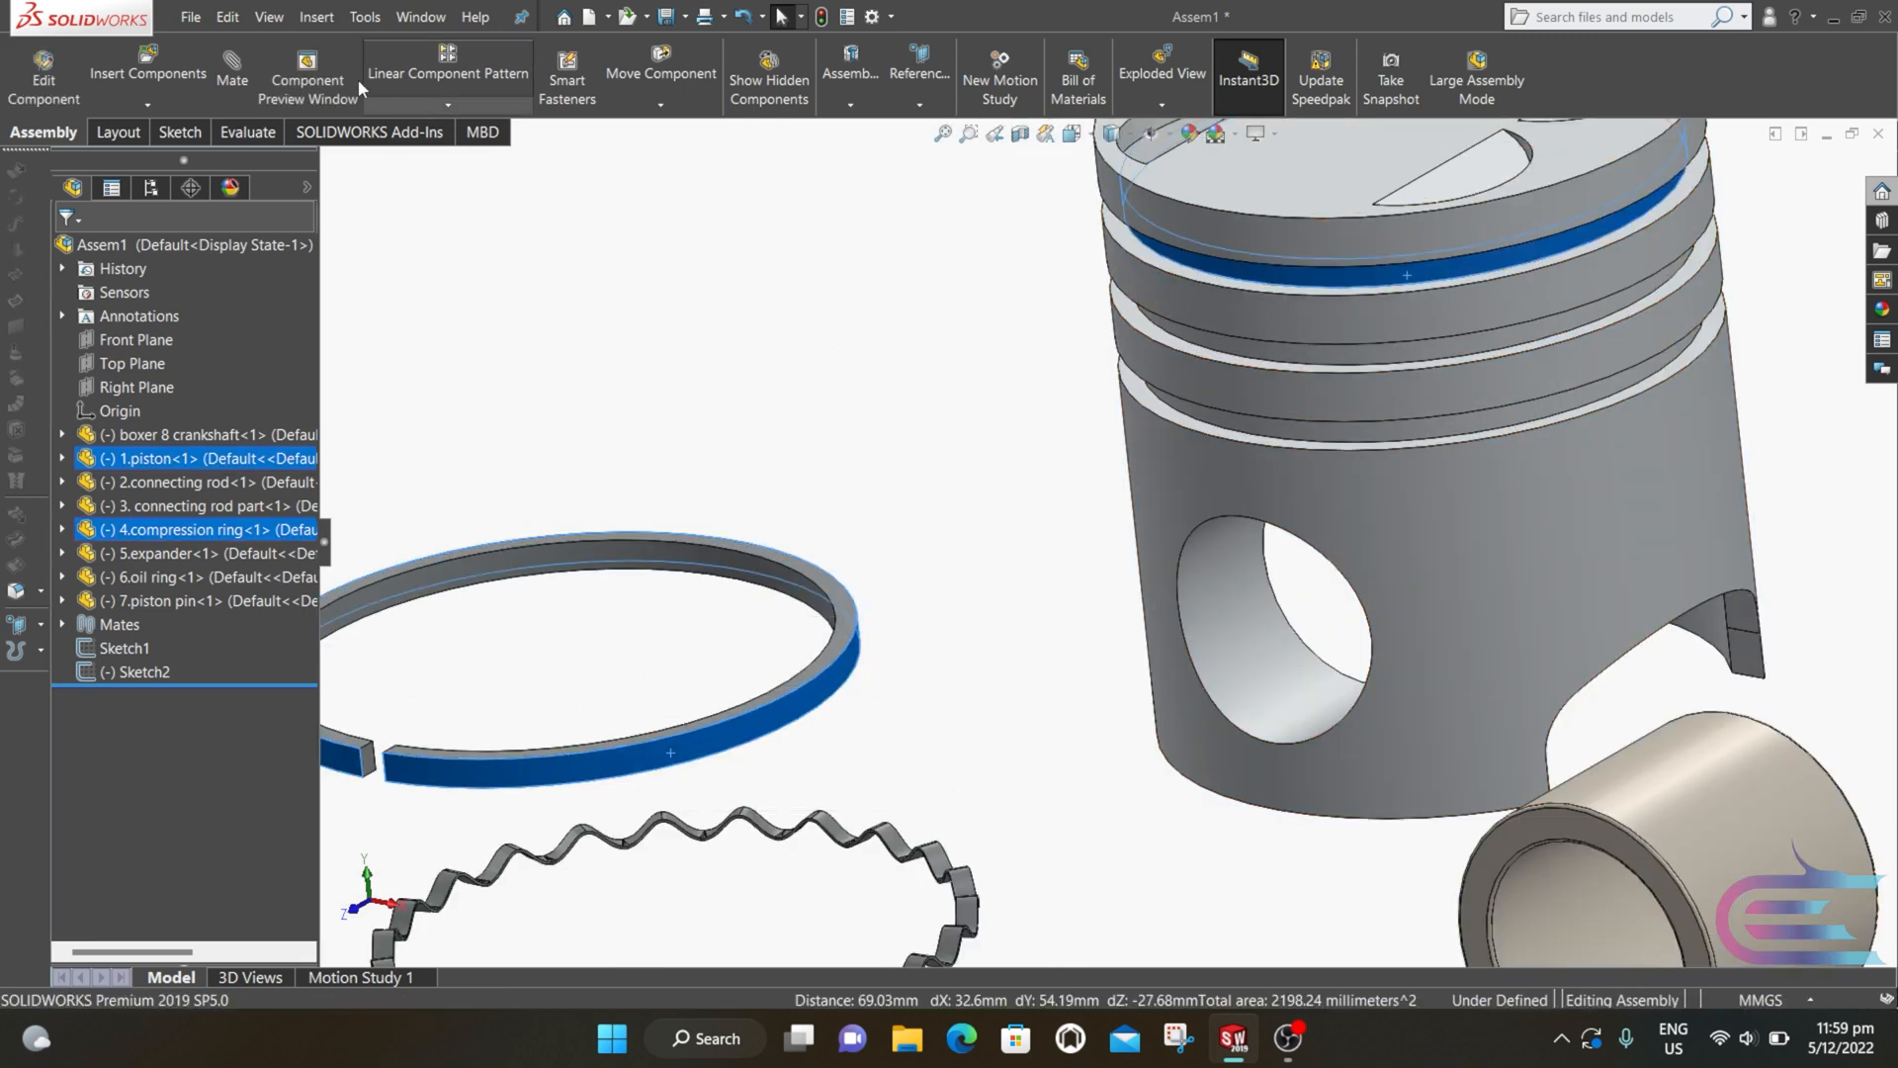
click(237, 65)
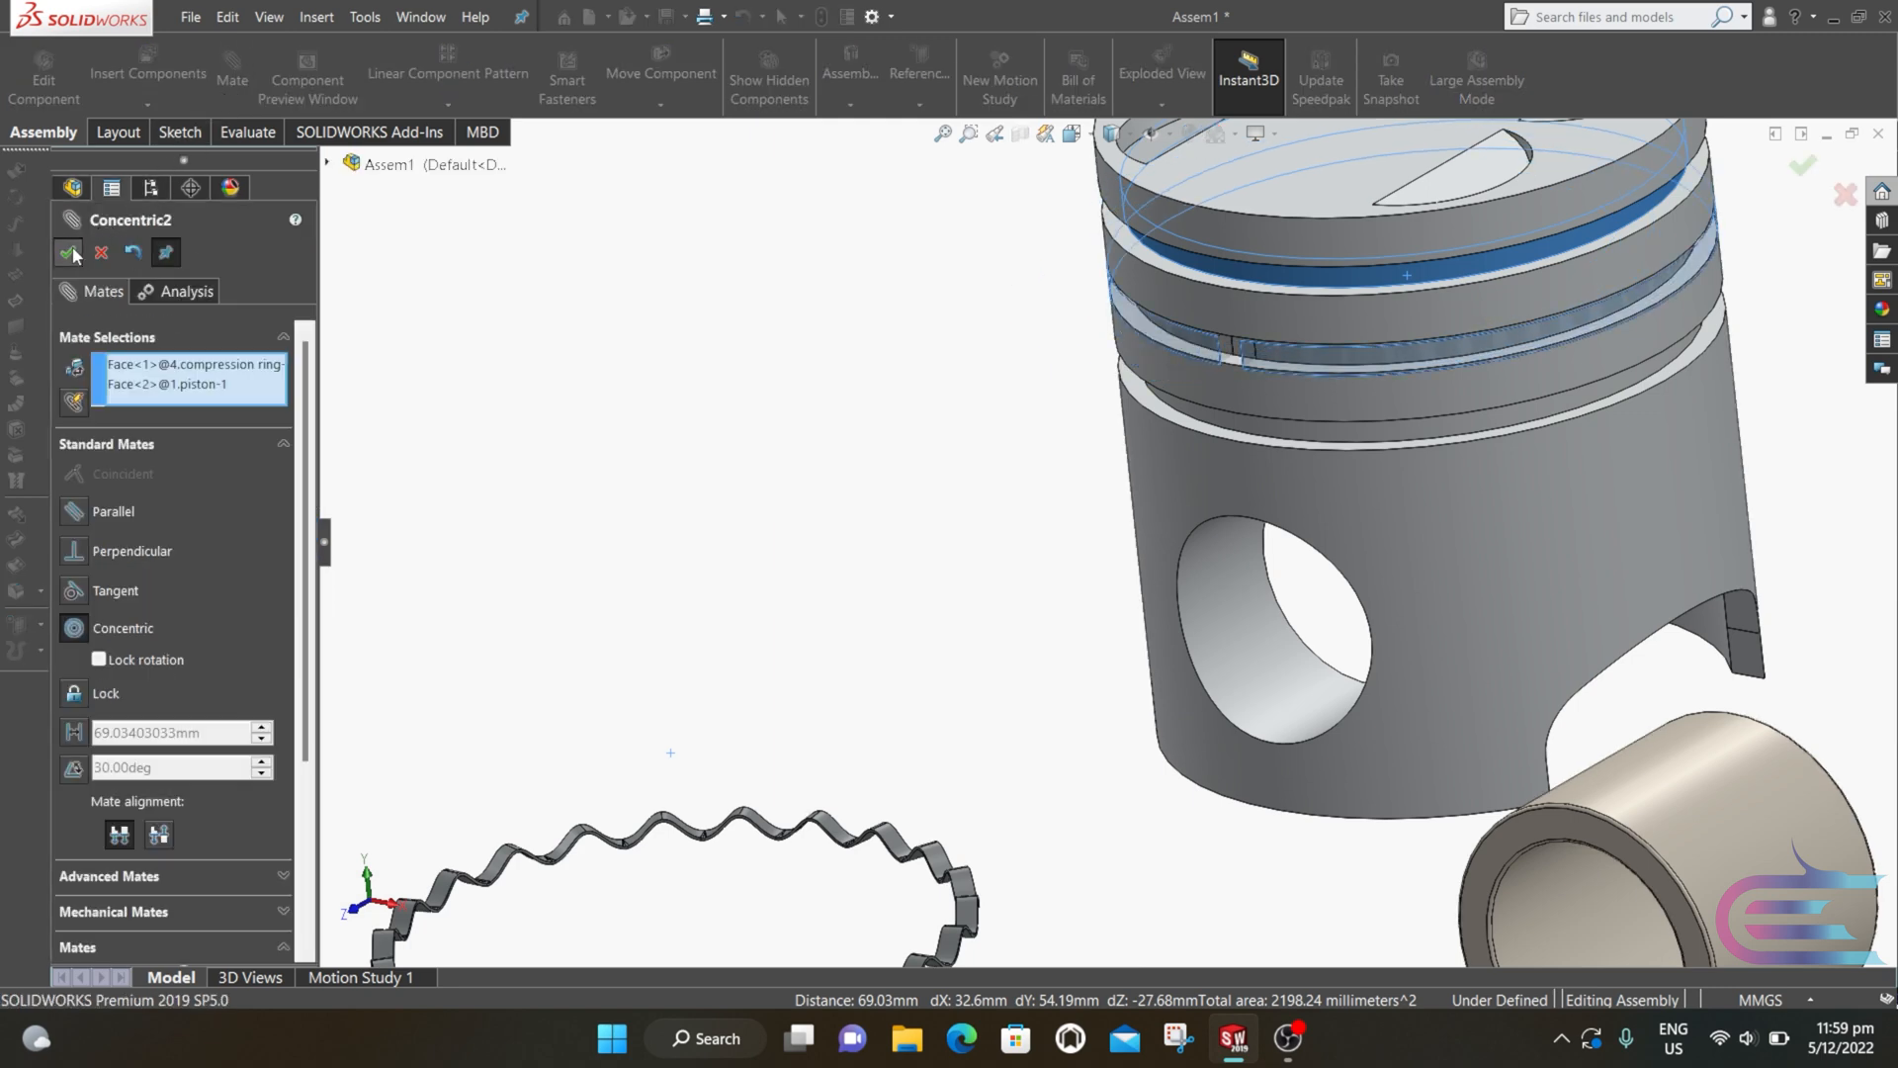
click(68, 254)
Step: Add a coincident mate between the compression ring's upper face and the upper wall of the piston's first ring groove
drag(1314, 227, 1320, 297)
scroll(1315, 306, down, 5)
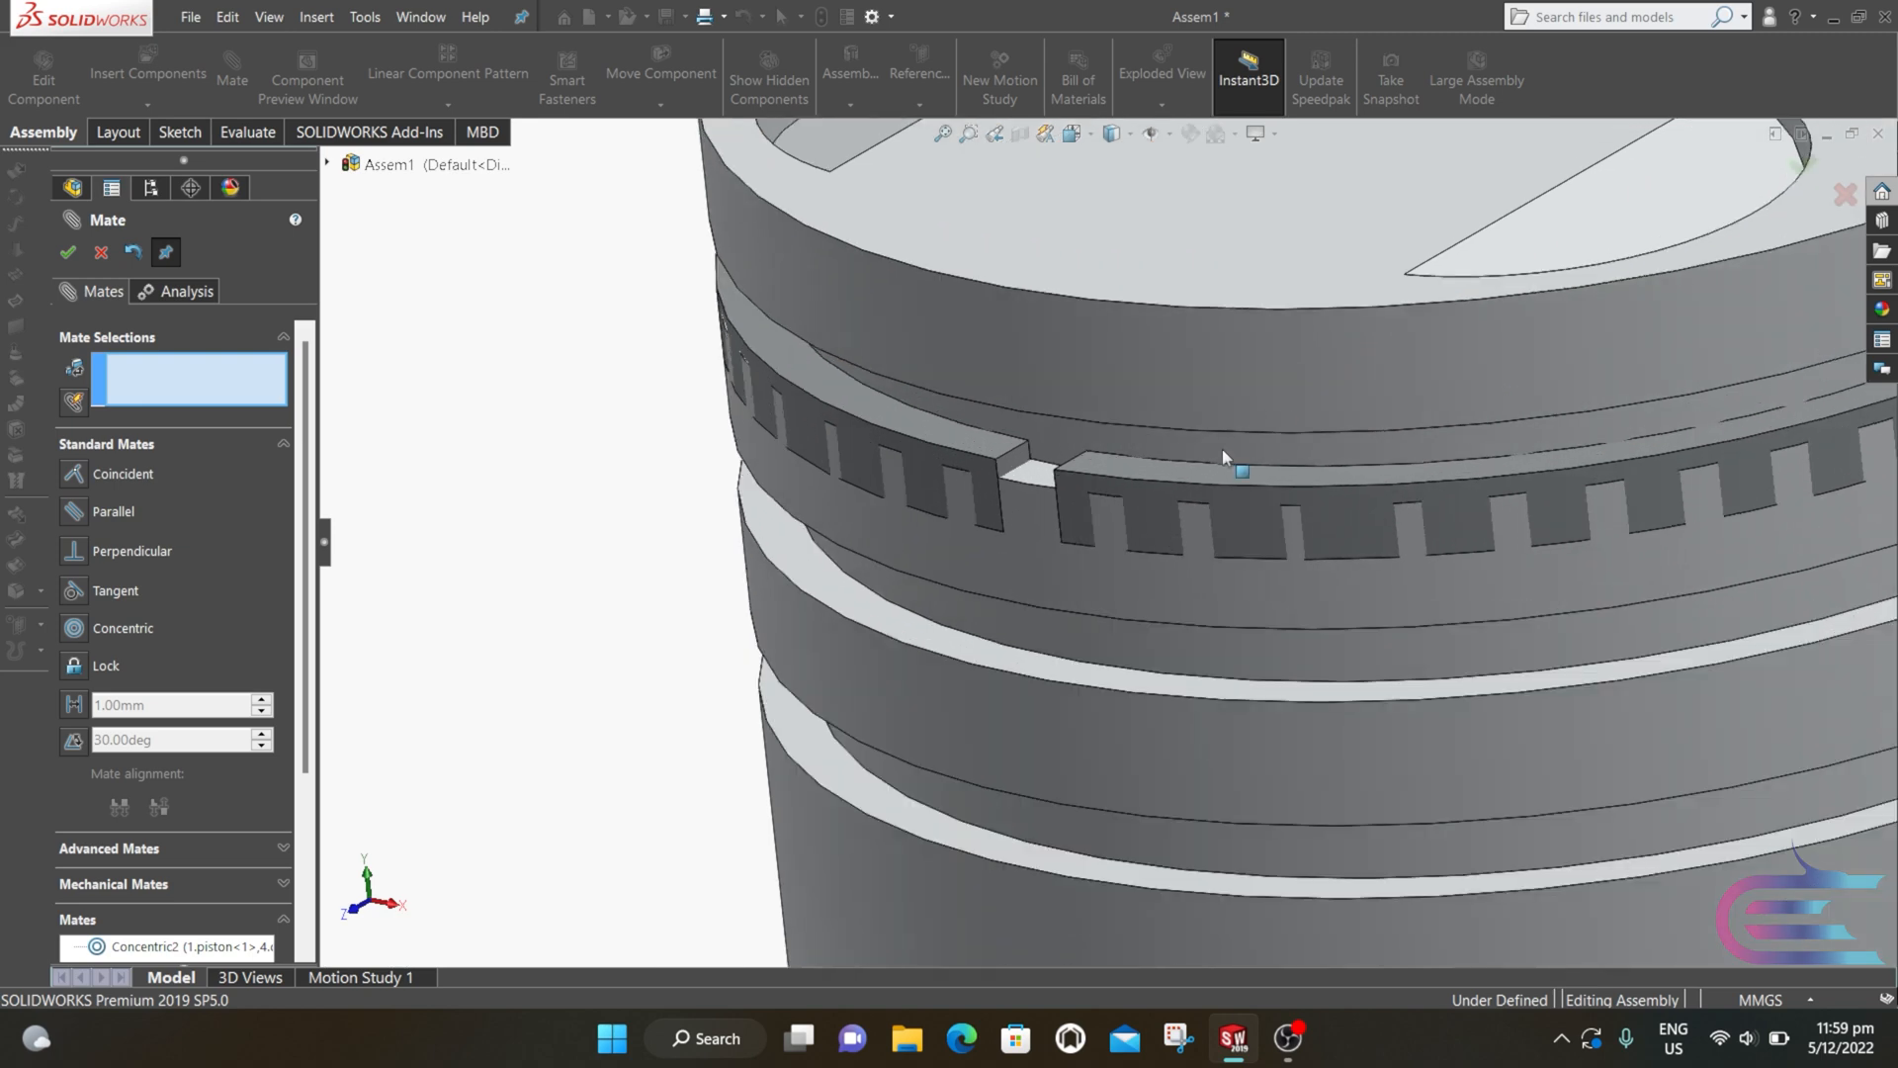
click(1172, 480)
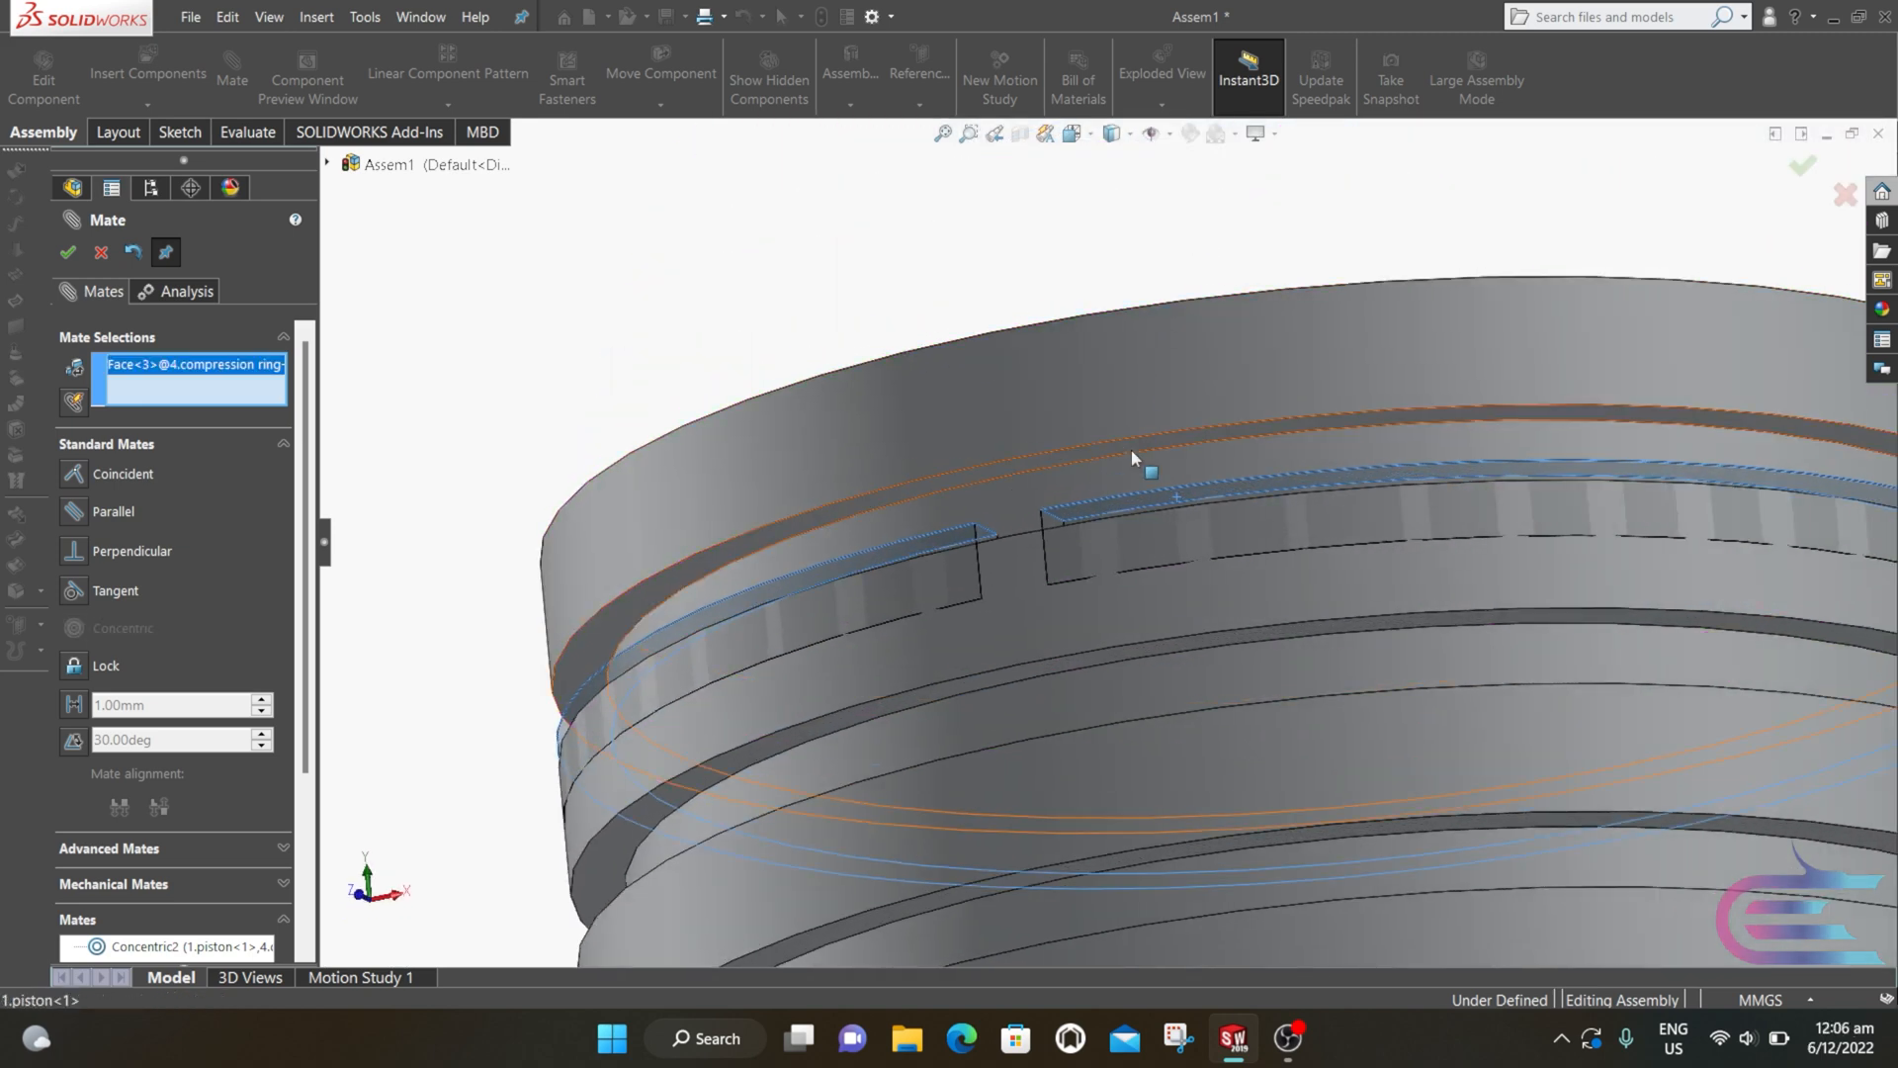
click(1131, 450)
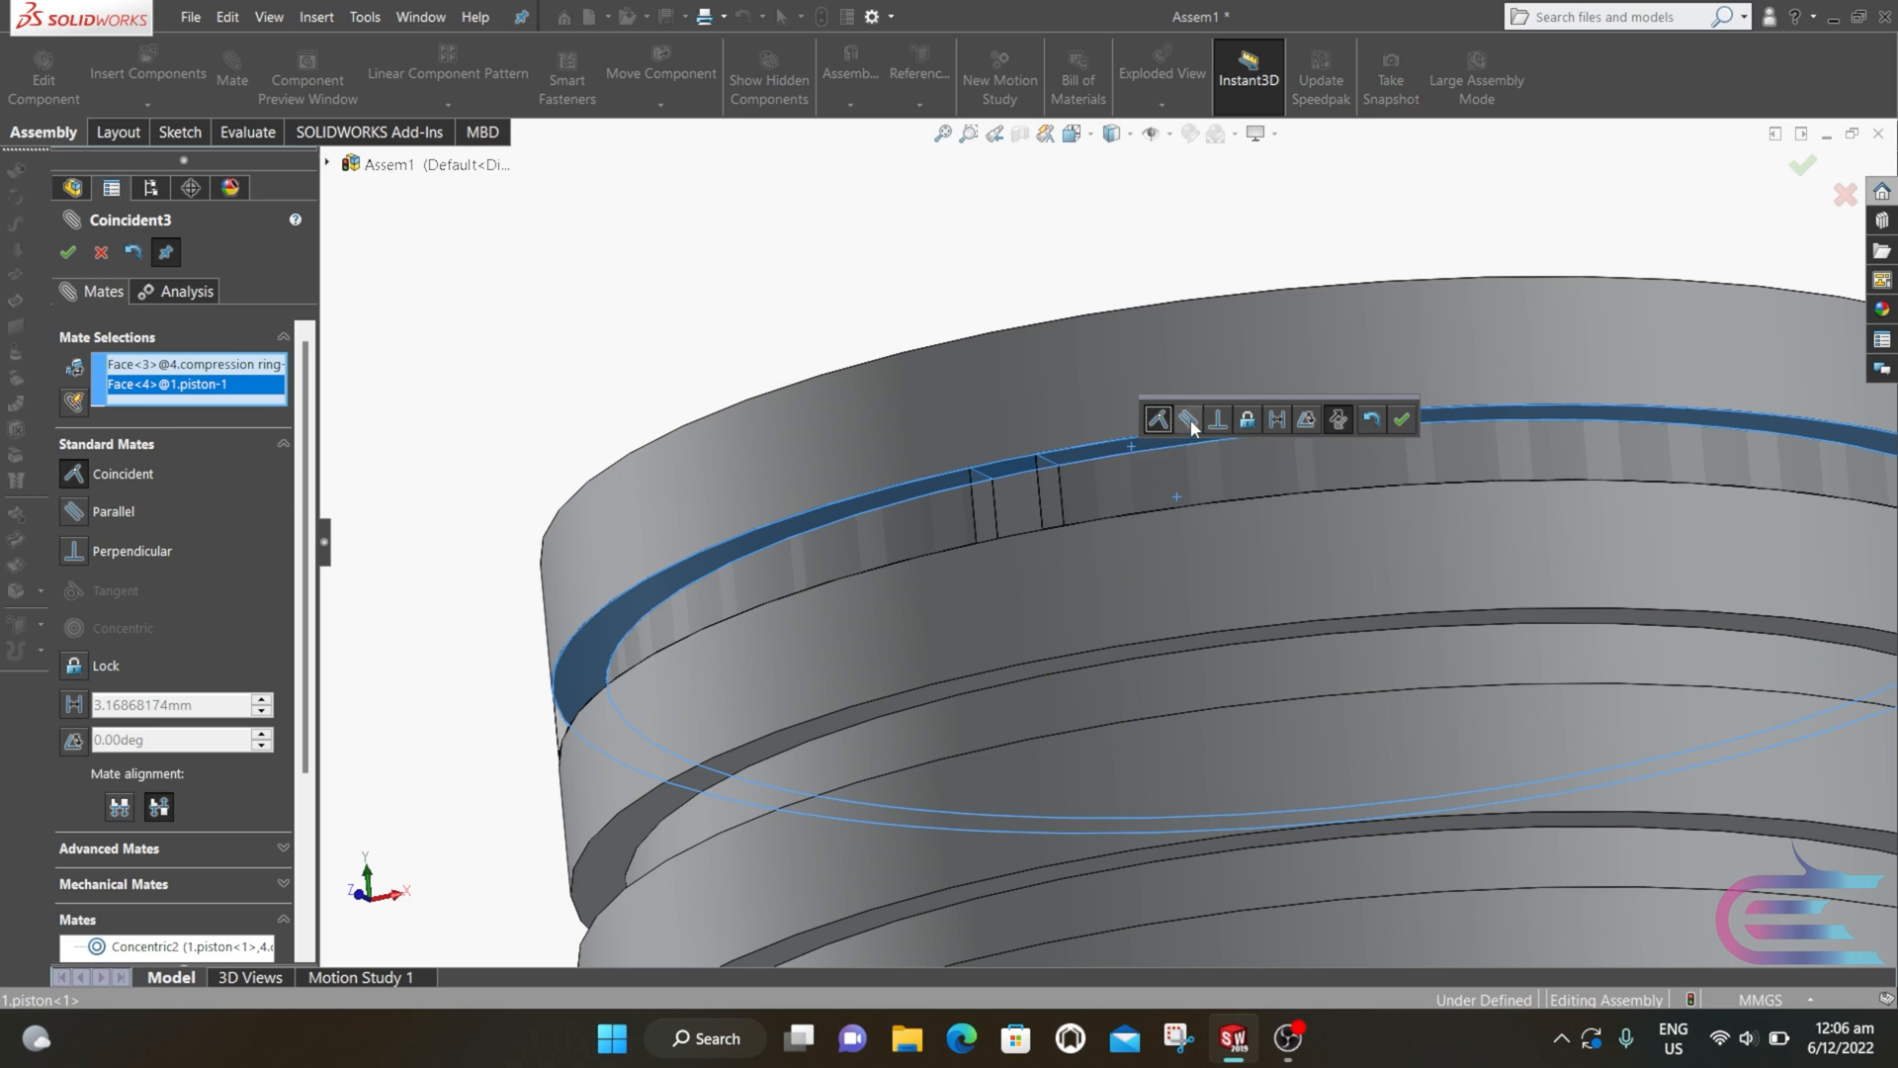
click(1403, 420)
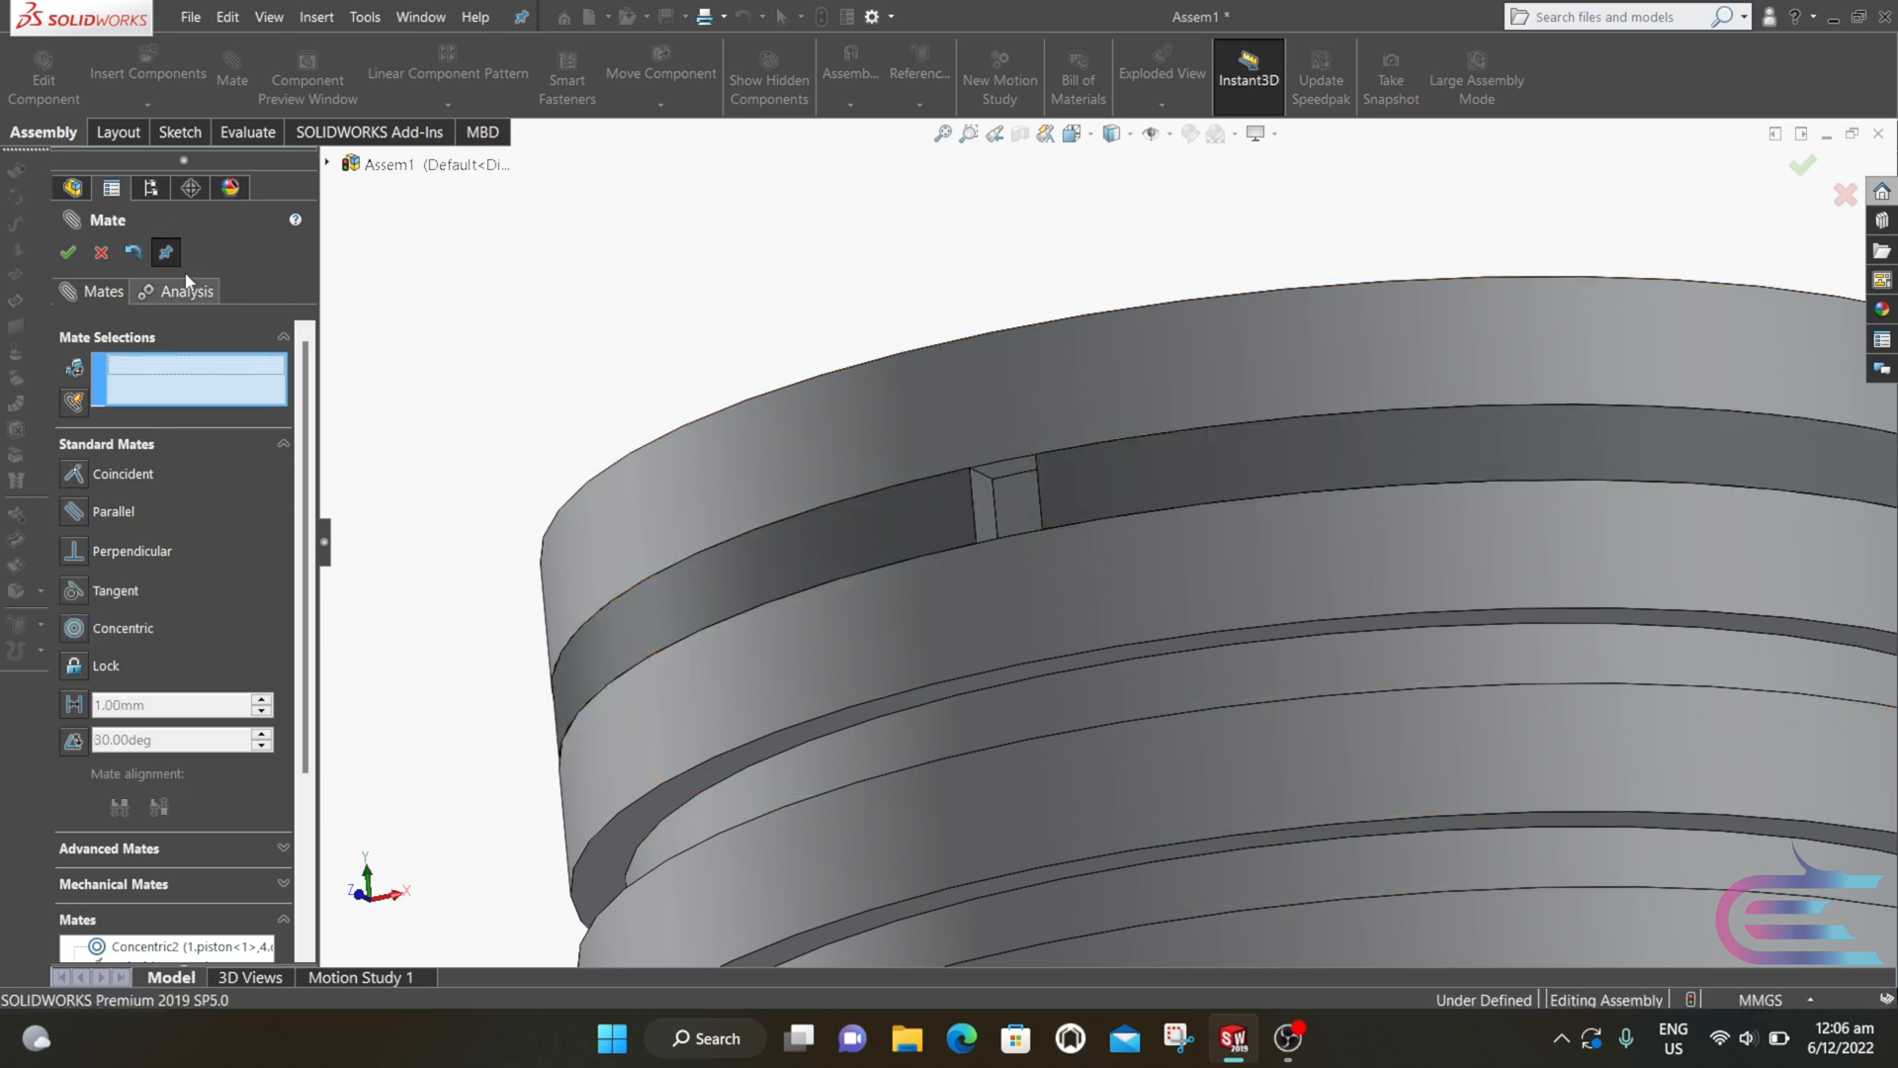
click(102, 254)
Step: Copy the compression ring with its concentric and coincident mates into the piston's second ring groove using Copy with Mates
click(148, 105)
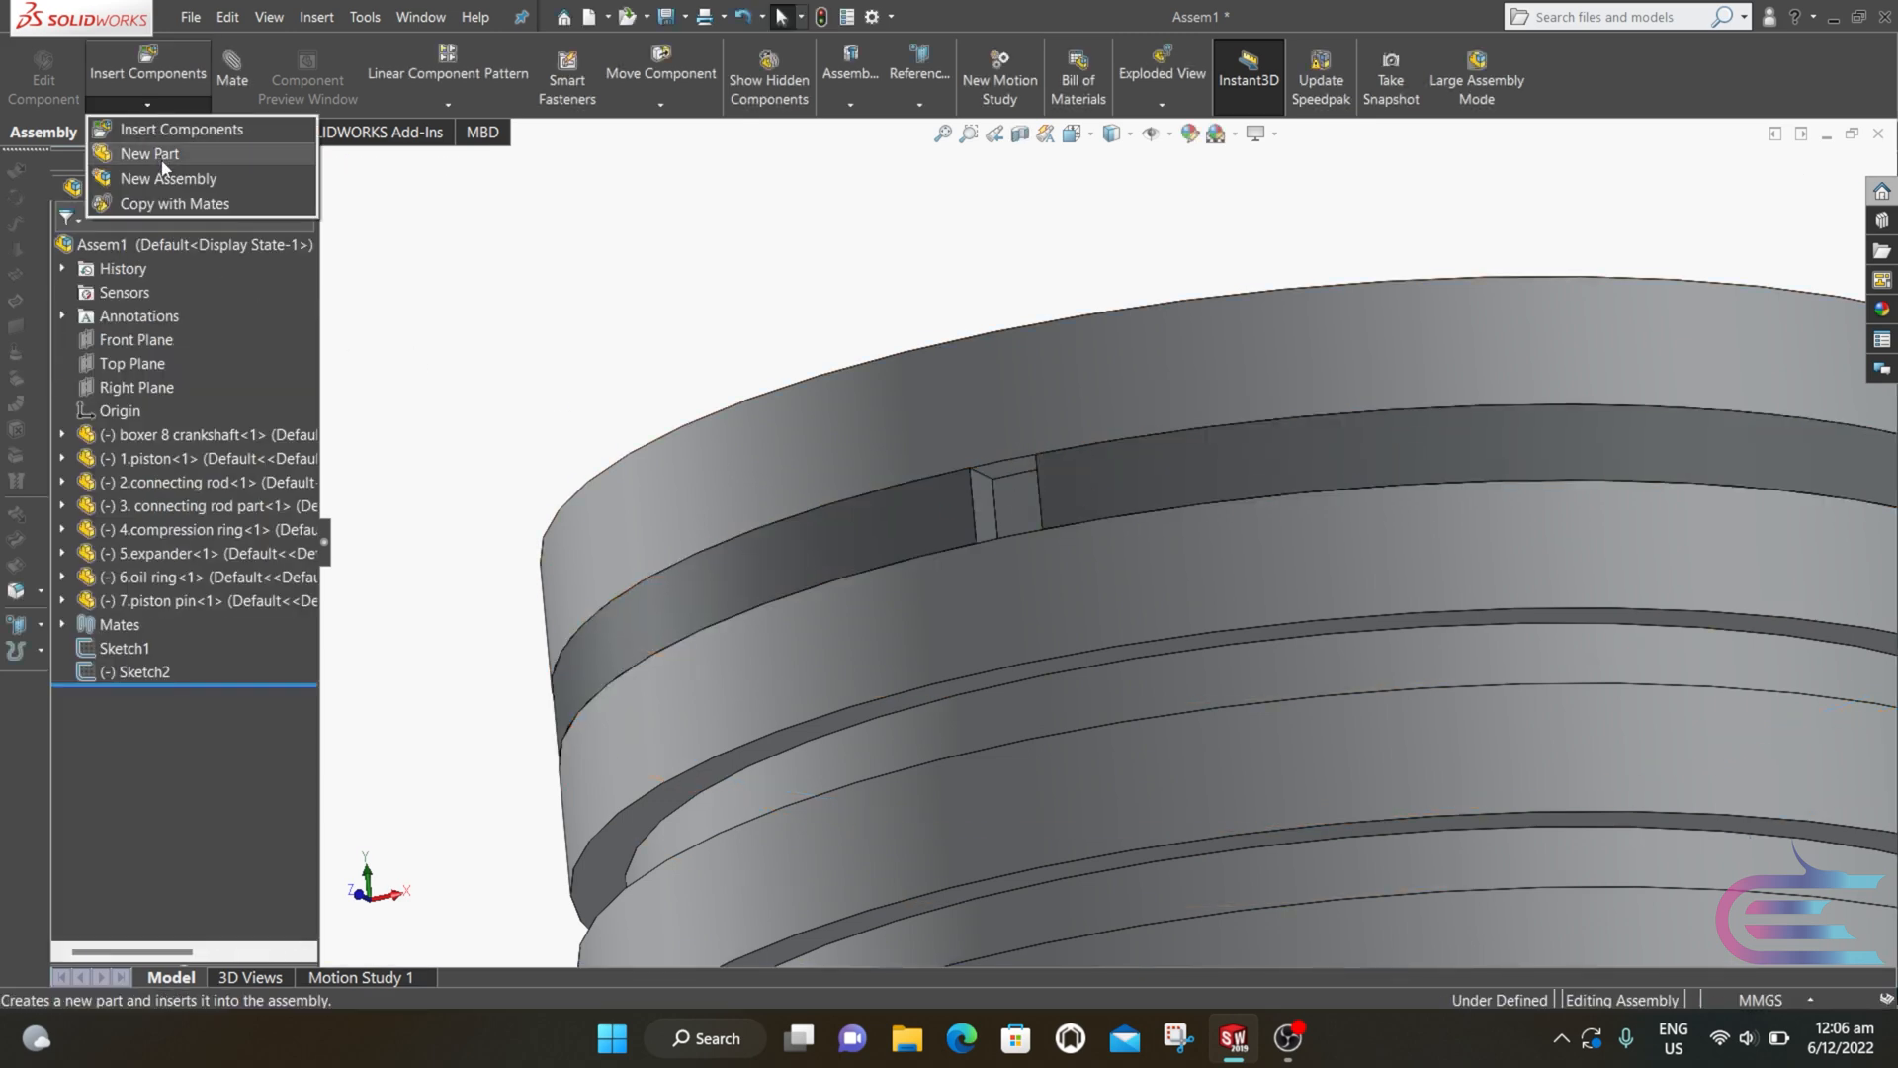
click(174, 203)
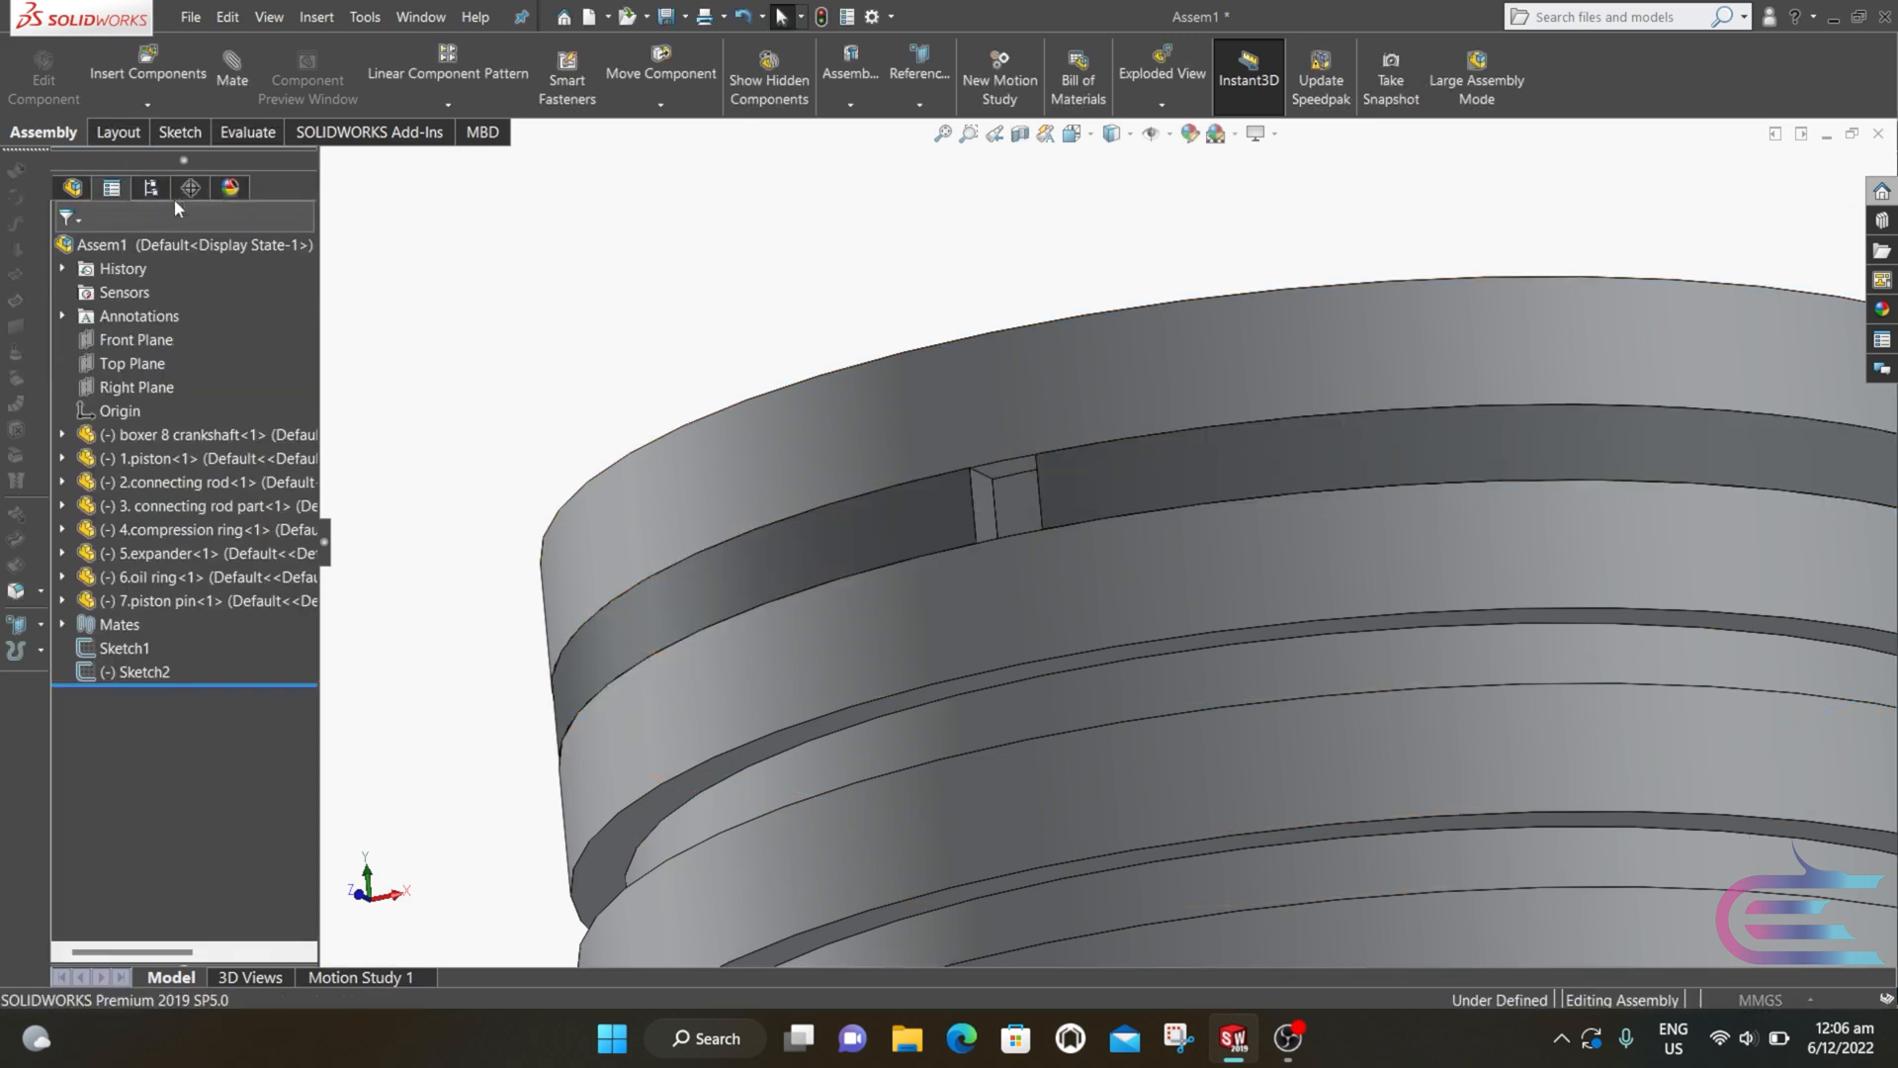
click(732, 557)
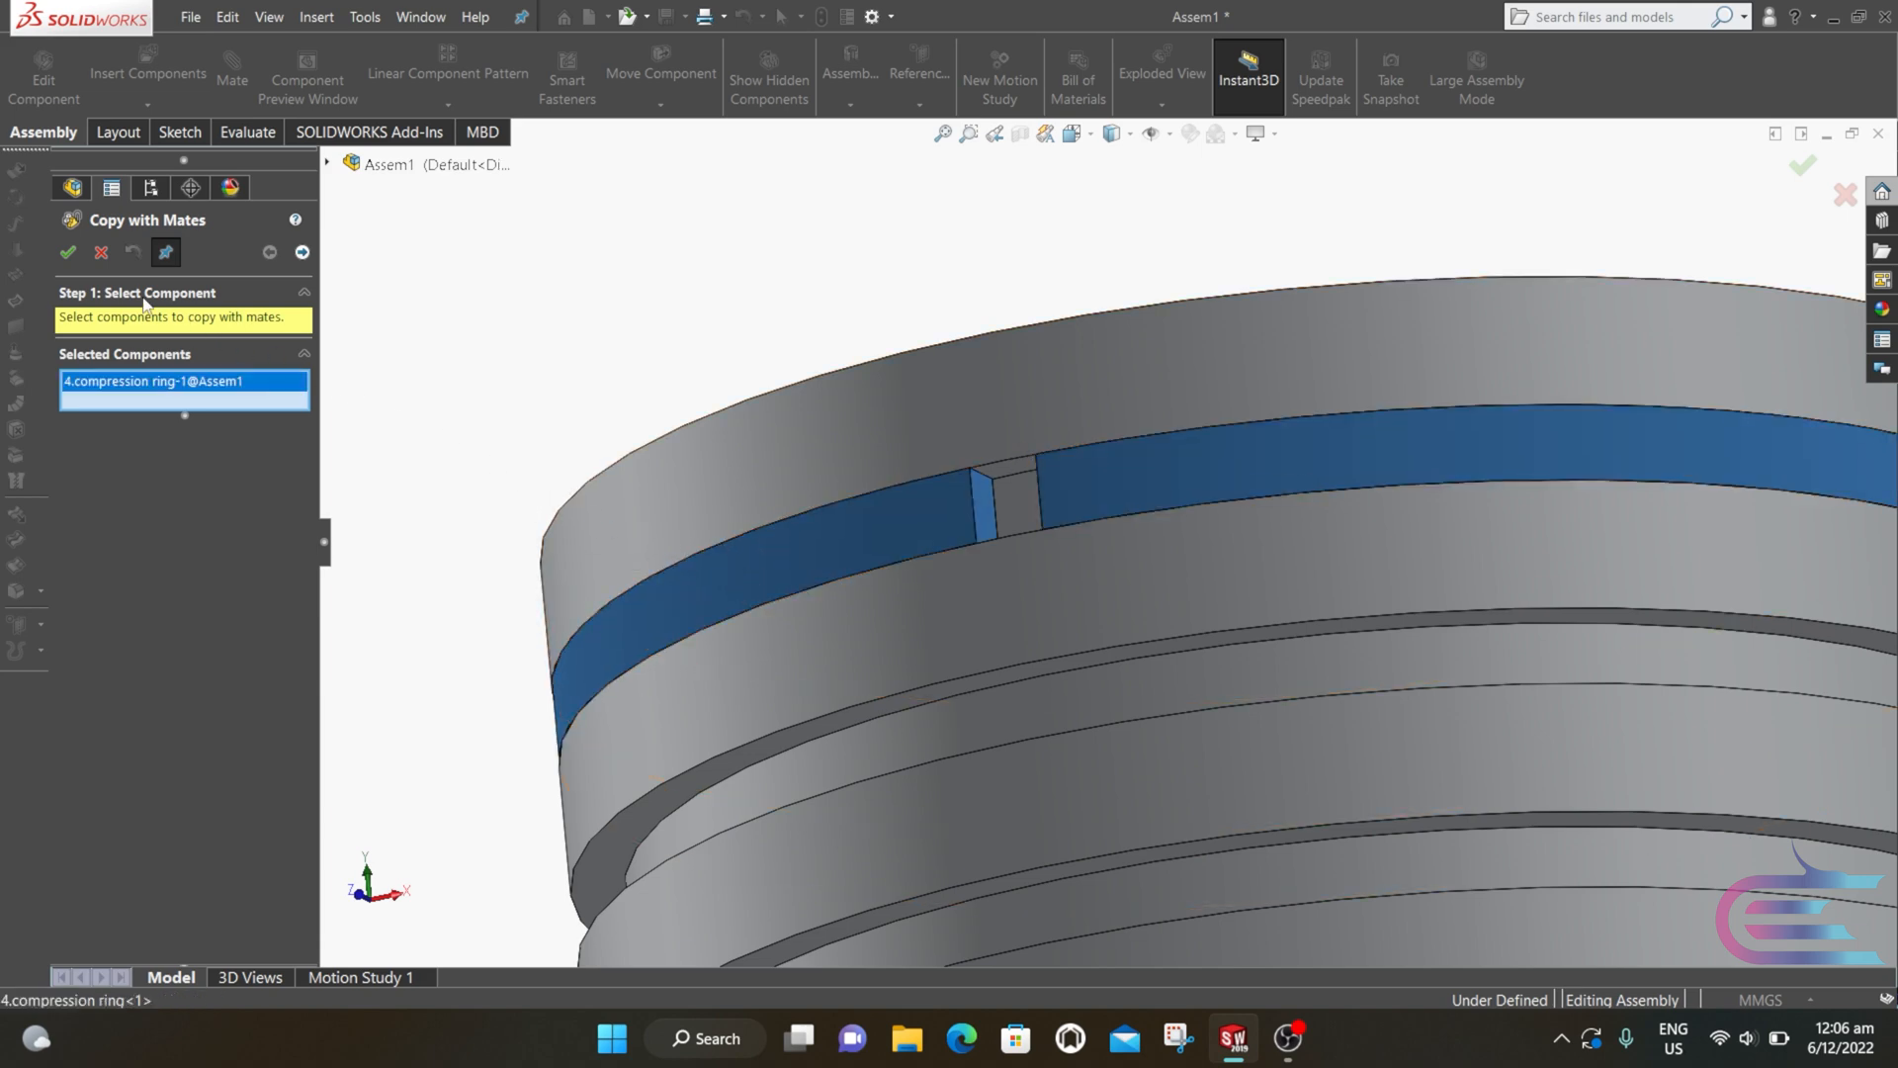
click(301, 253)
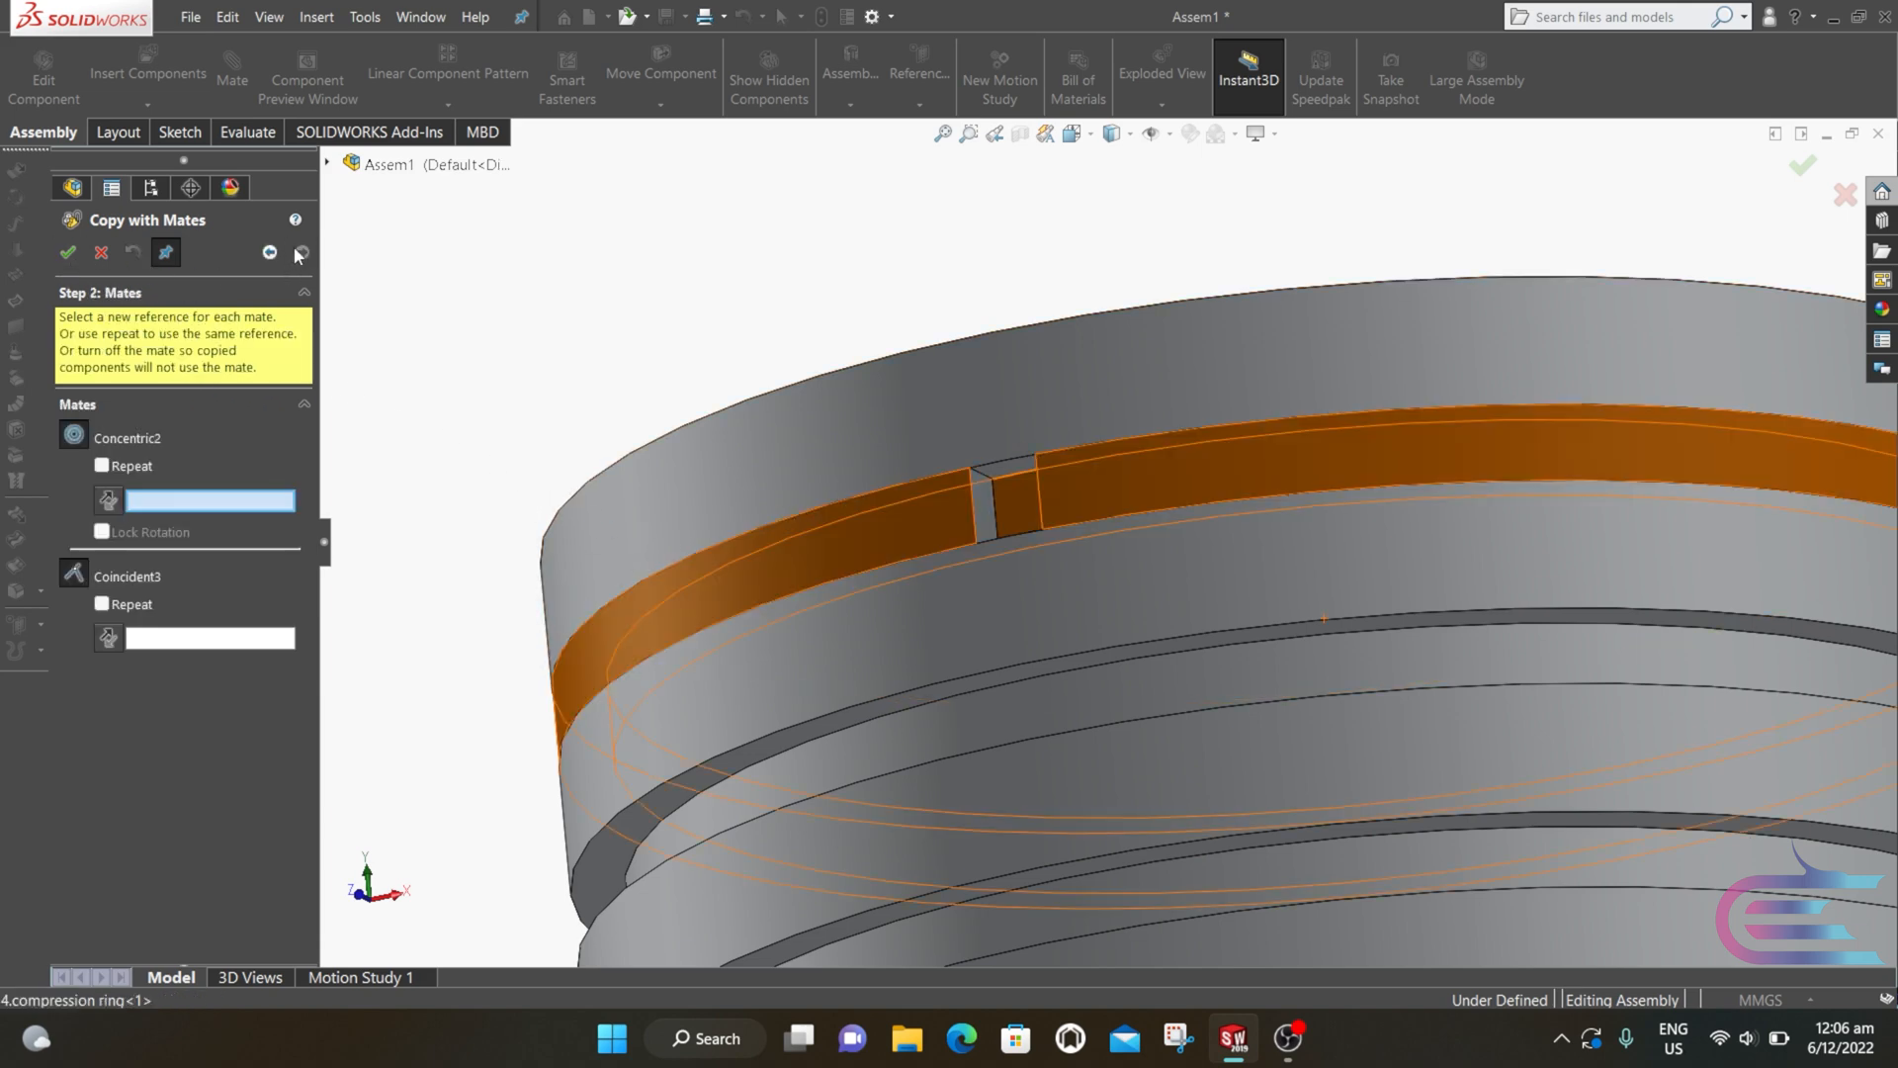
click(1004, 721)
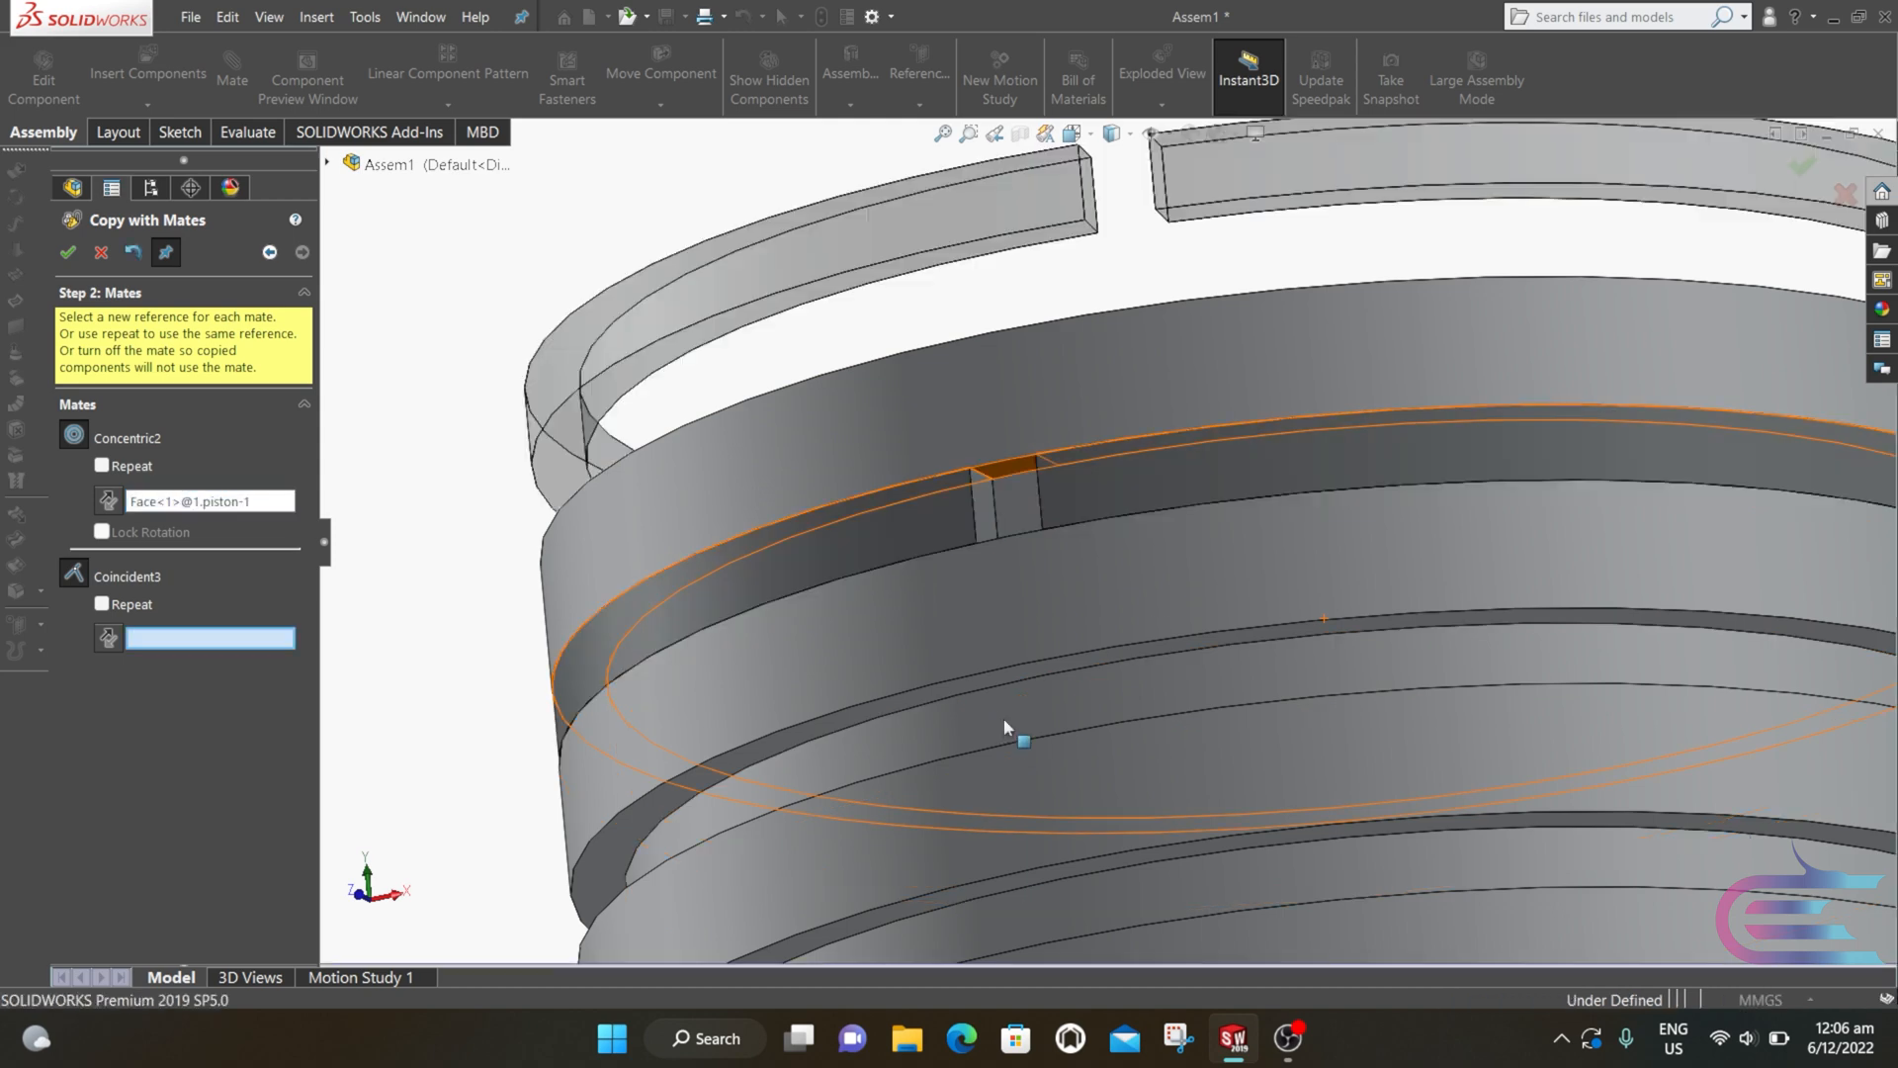
click(959, 688)
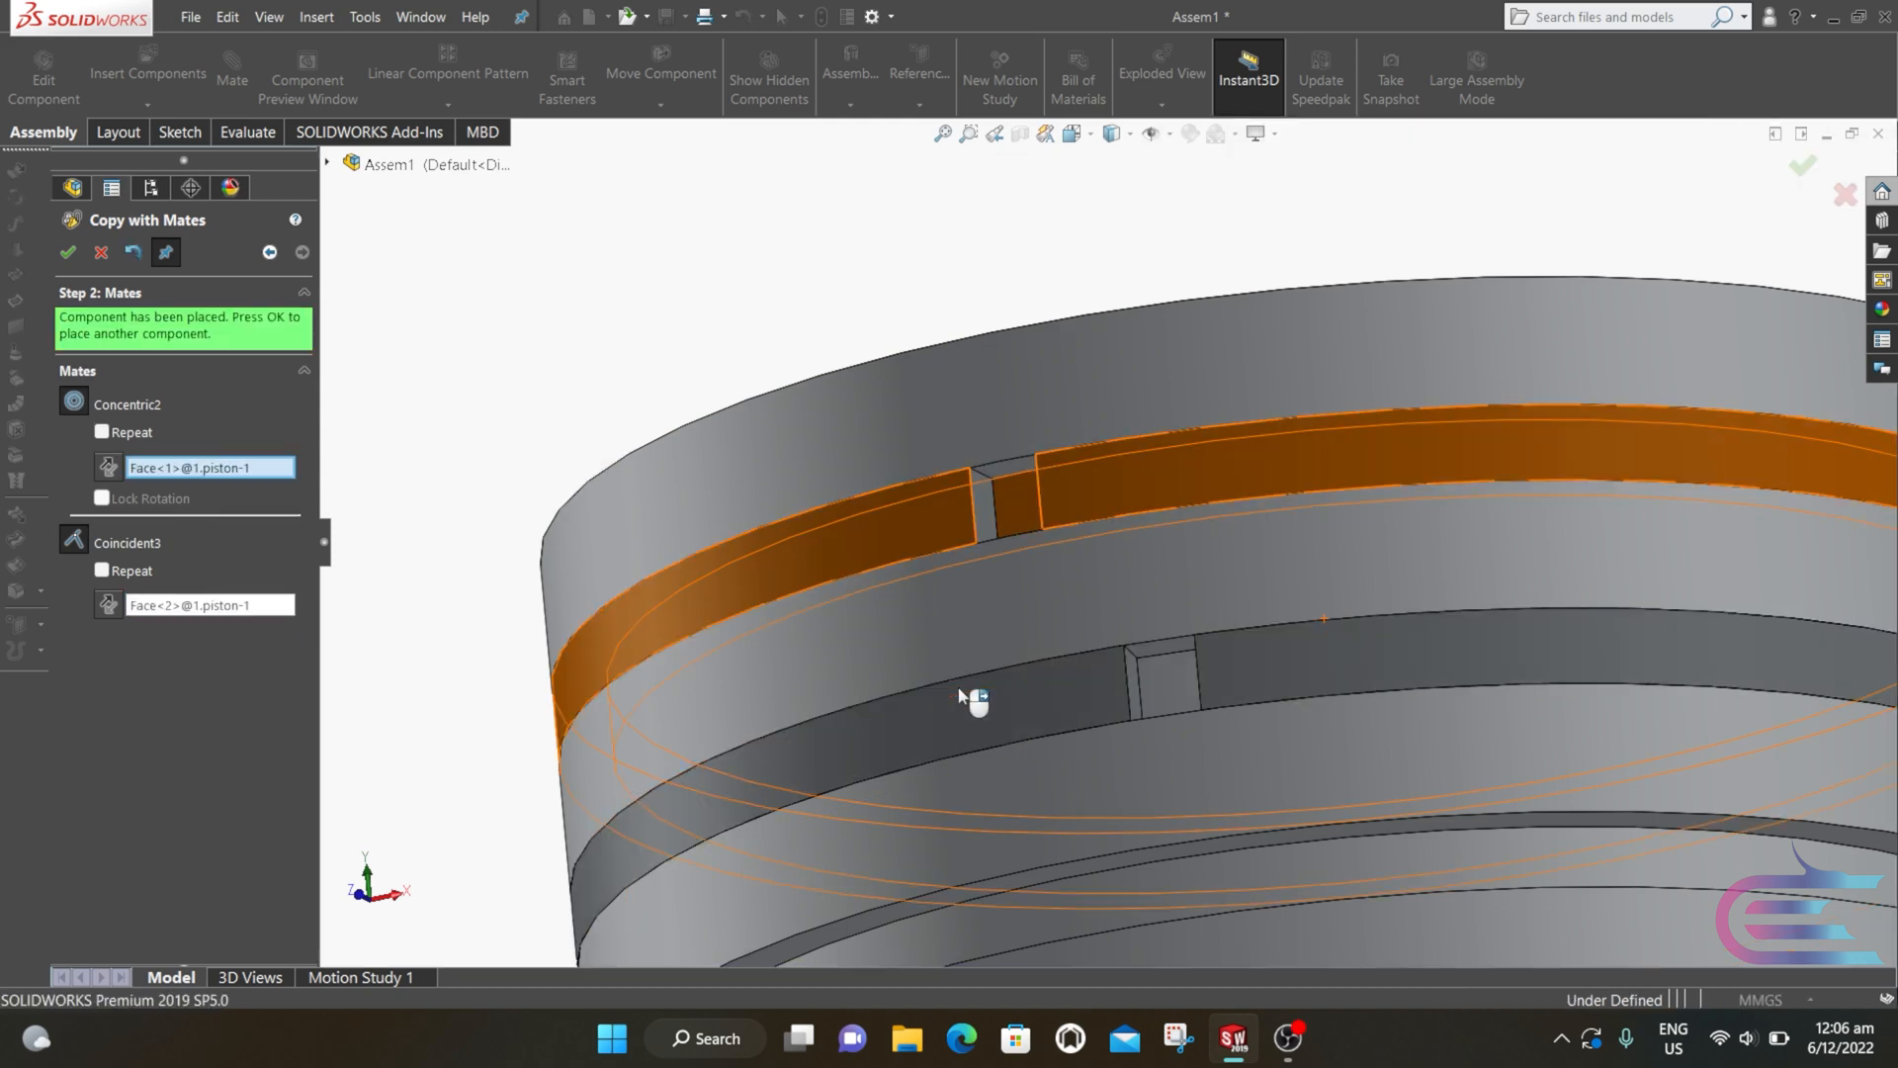
click(67, 252)
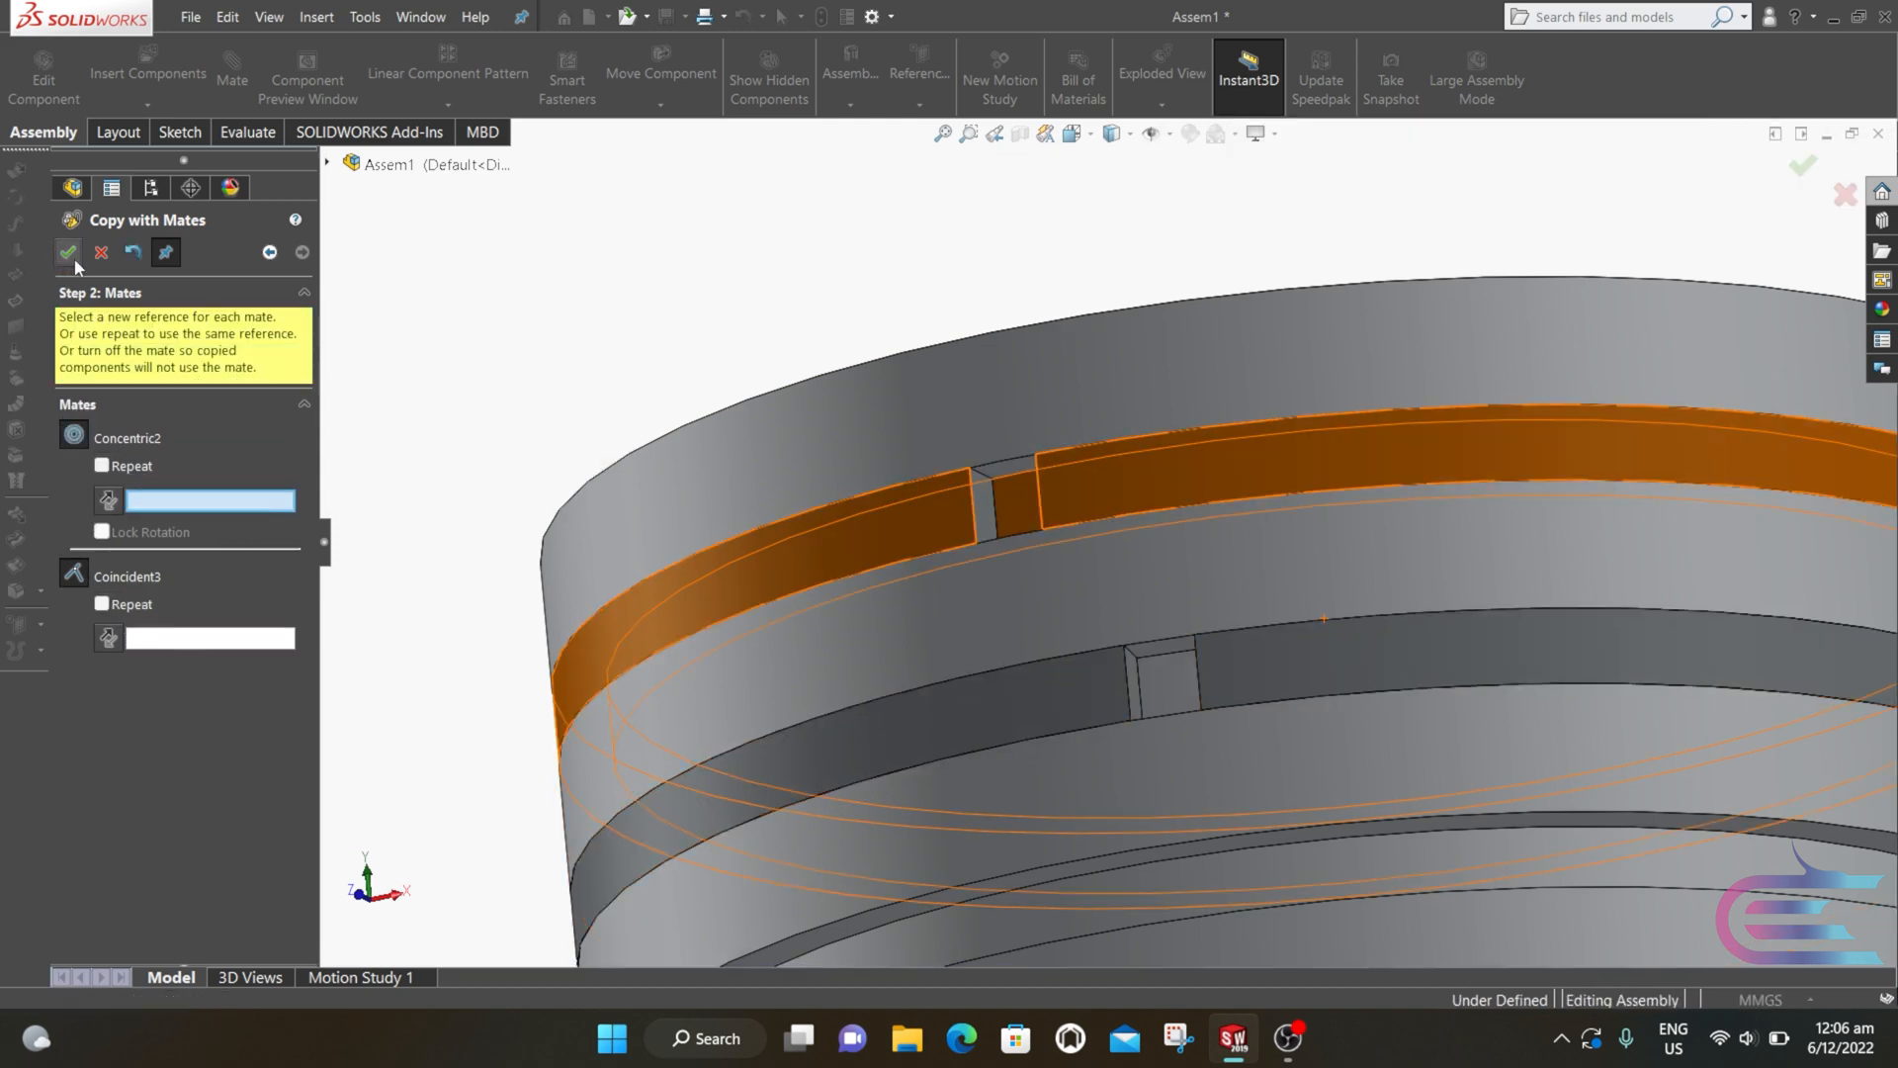
click(101, 252)
Step: Add a concentric mate between the oil ring's curved face and the cylindrical face of the piston's third ring groove
scroll(660, 500, up, 10)
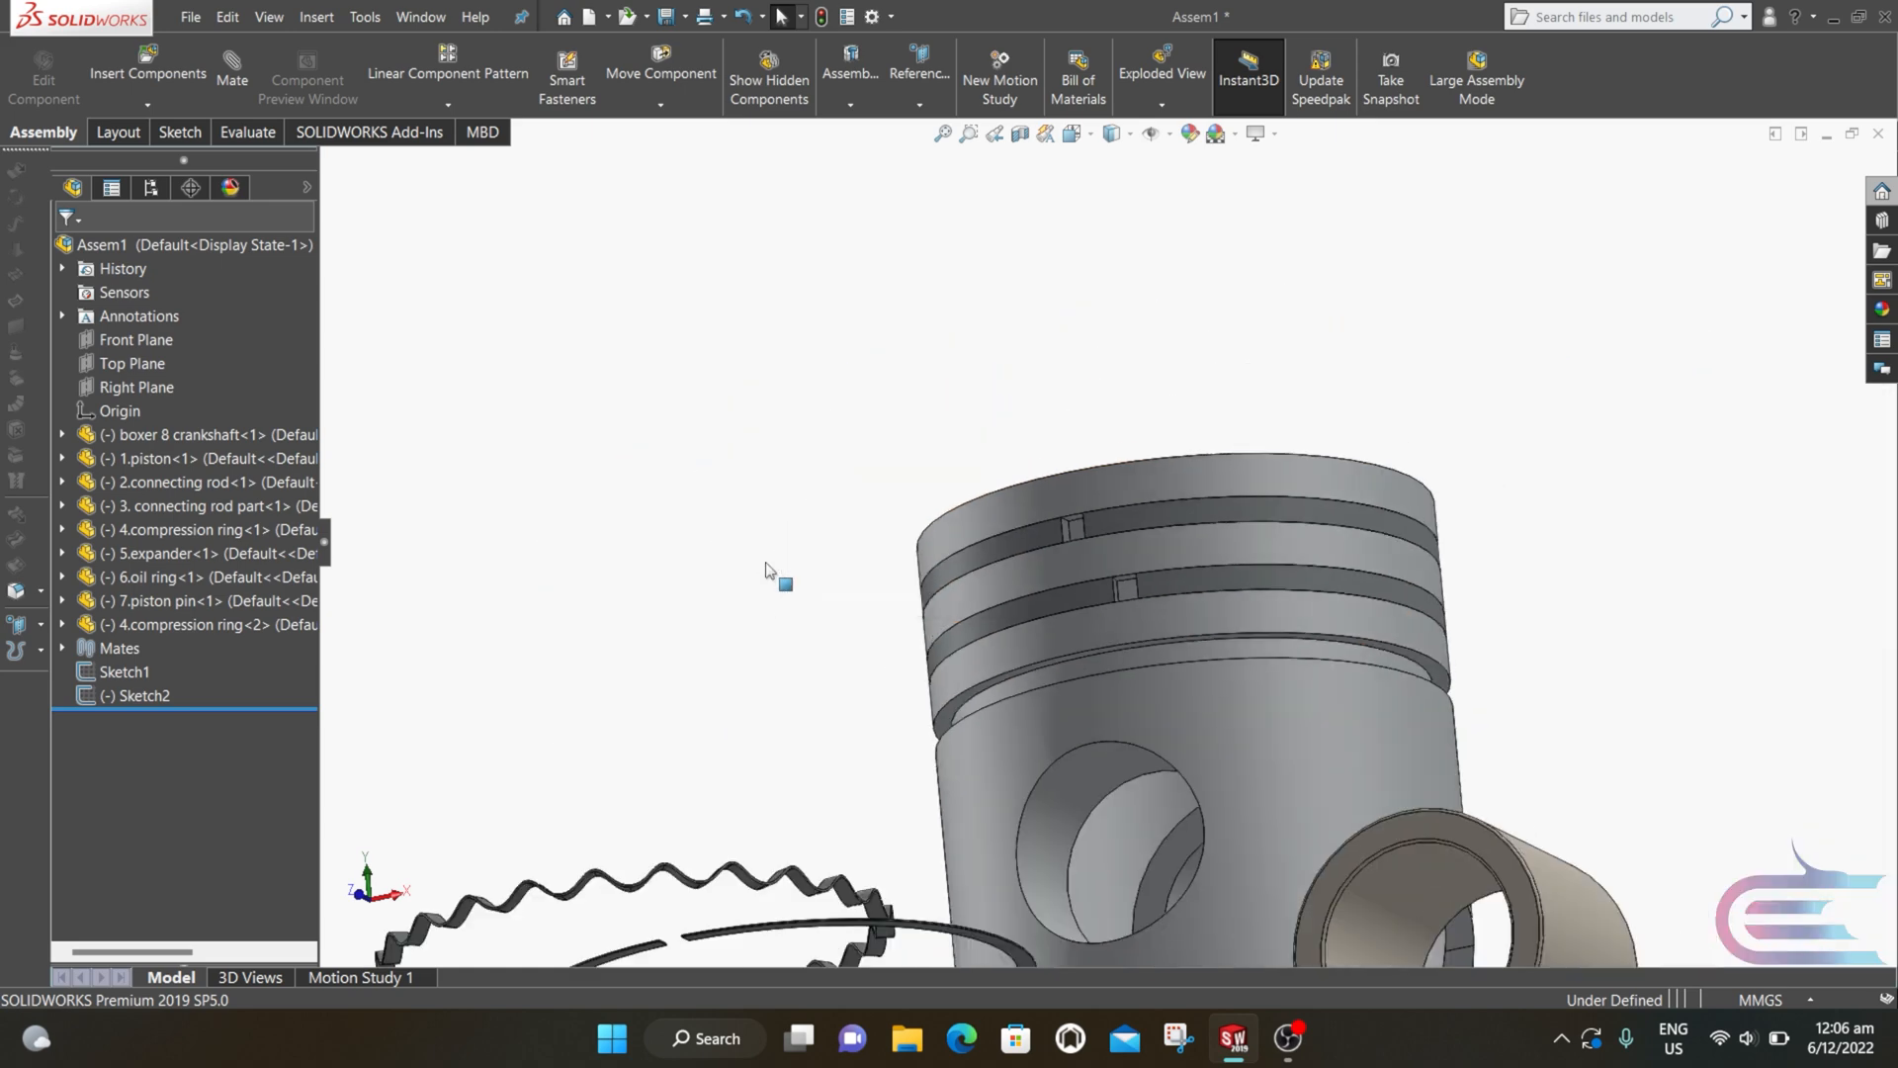
scroll(895, 851, down, 10)
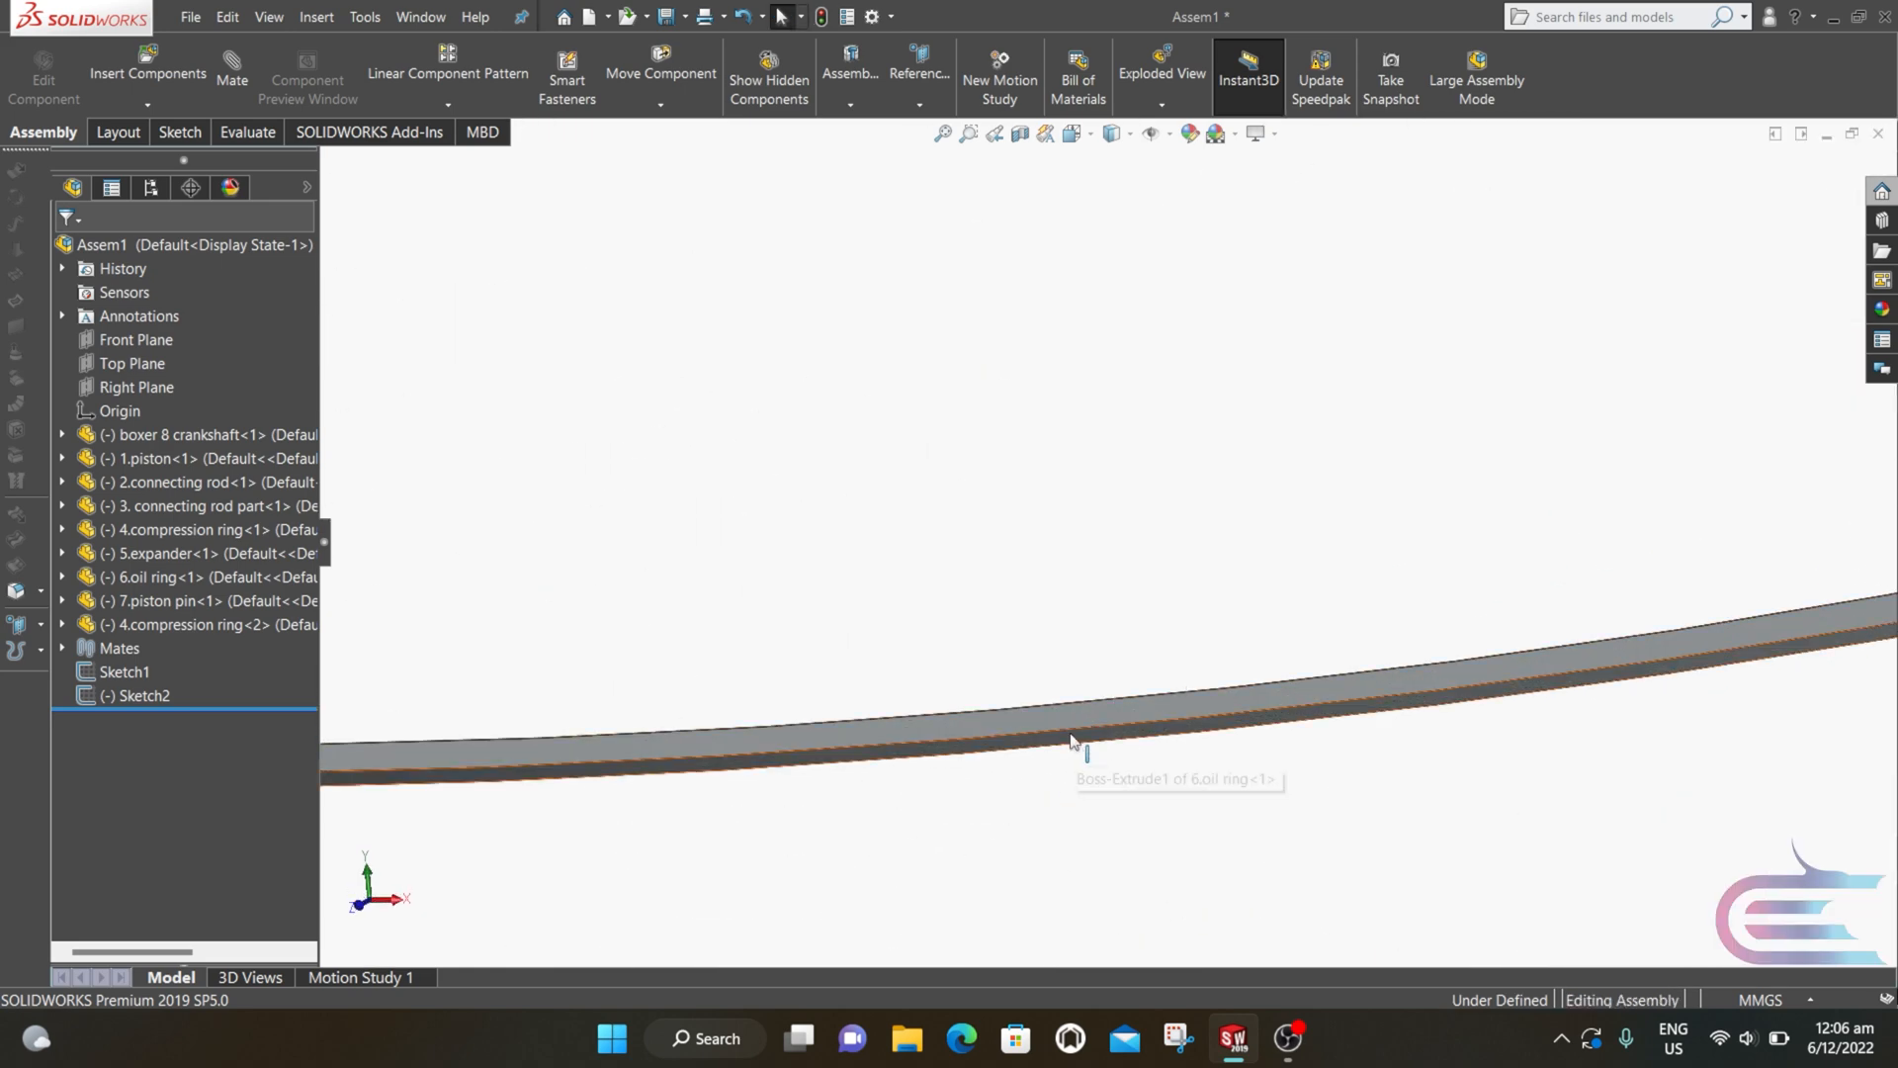
click(1074, 747)
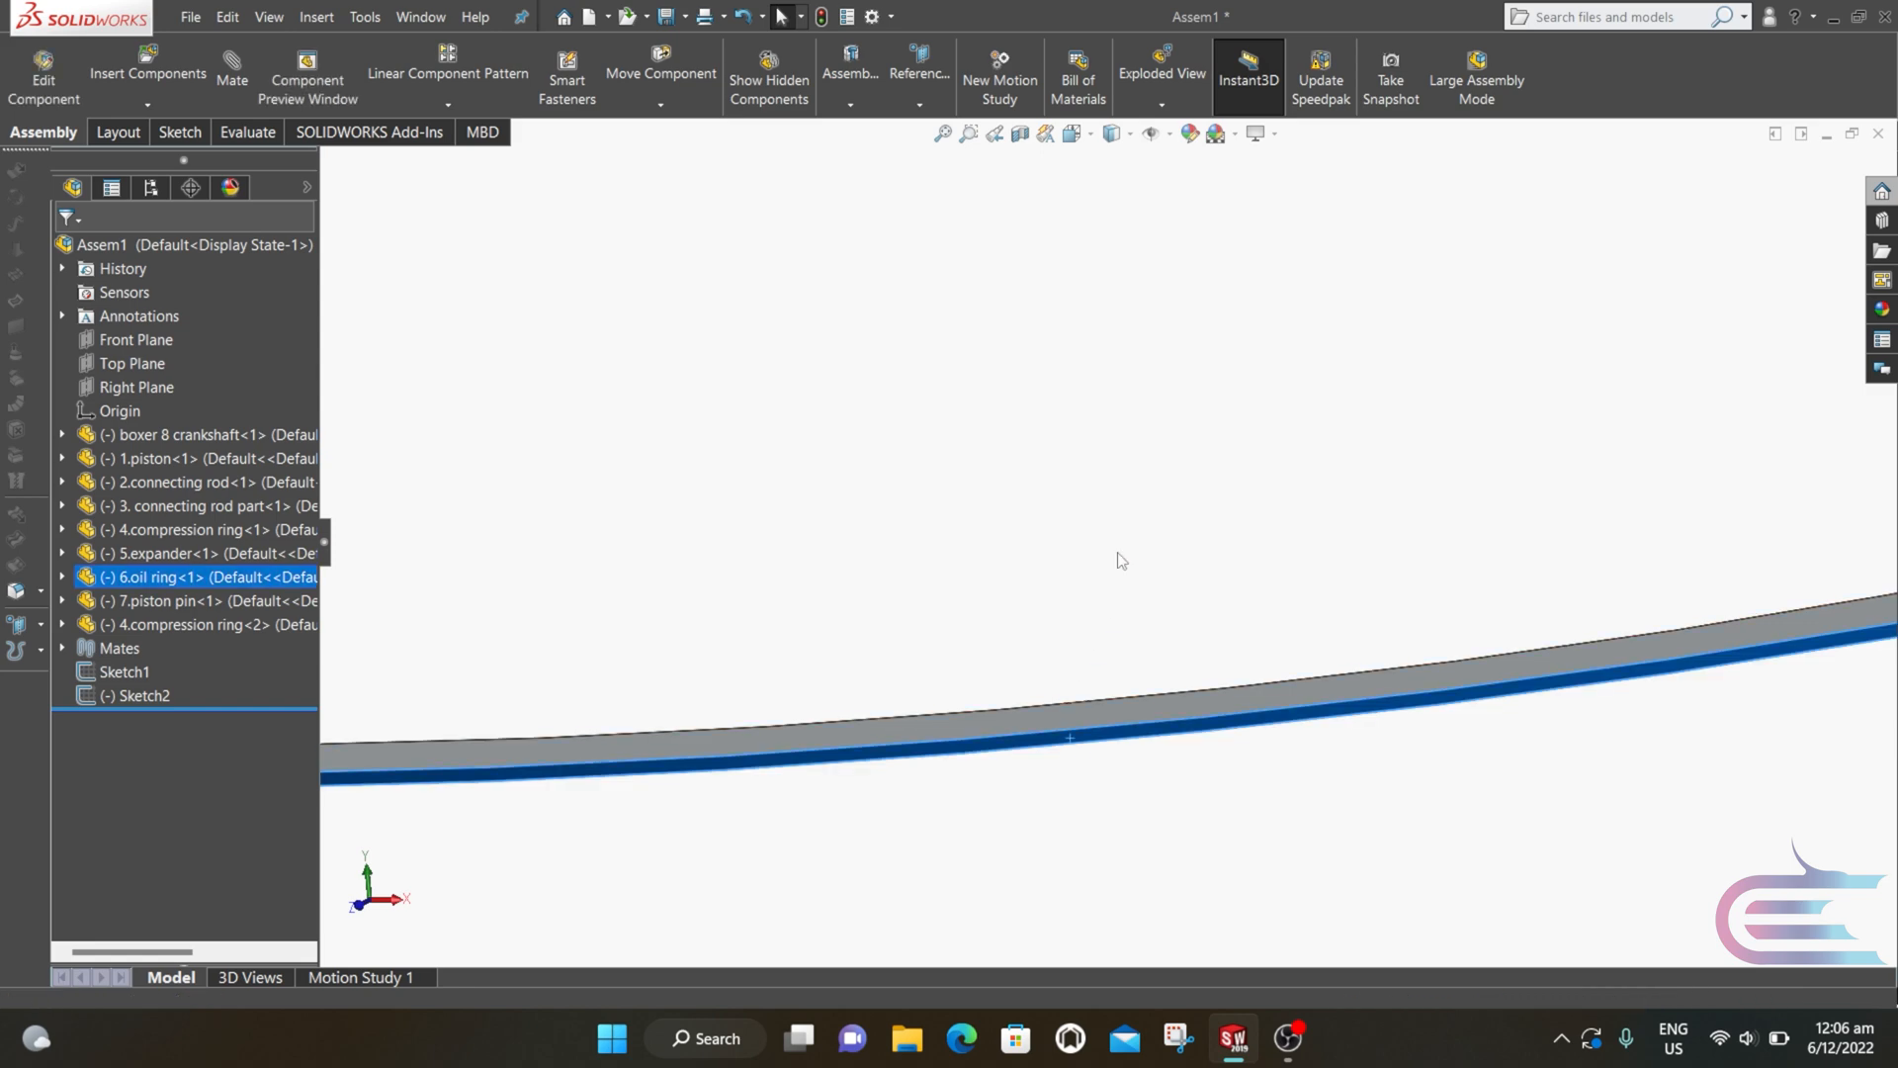
scroll(1119, 555, up, 10)
scroll(1265, 320, down, 8)
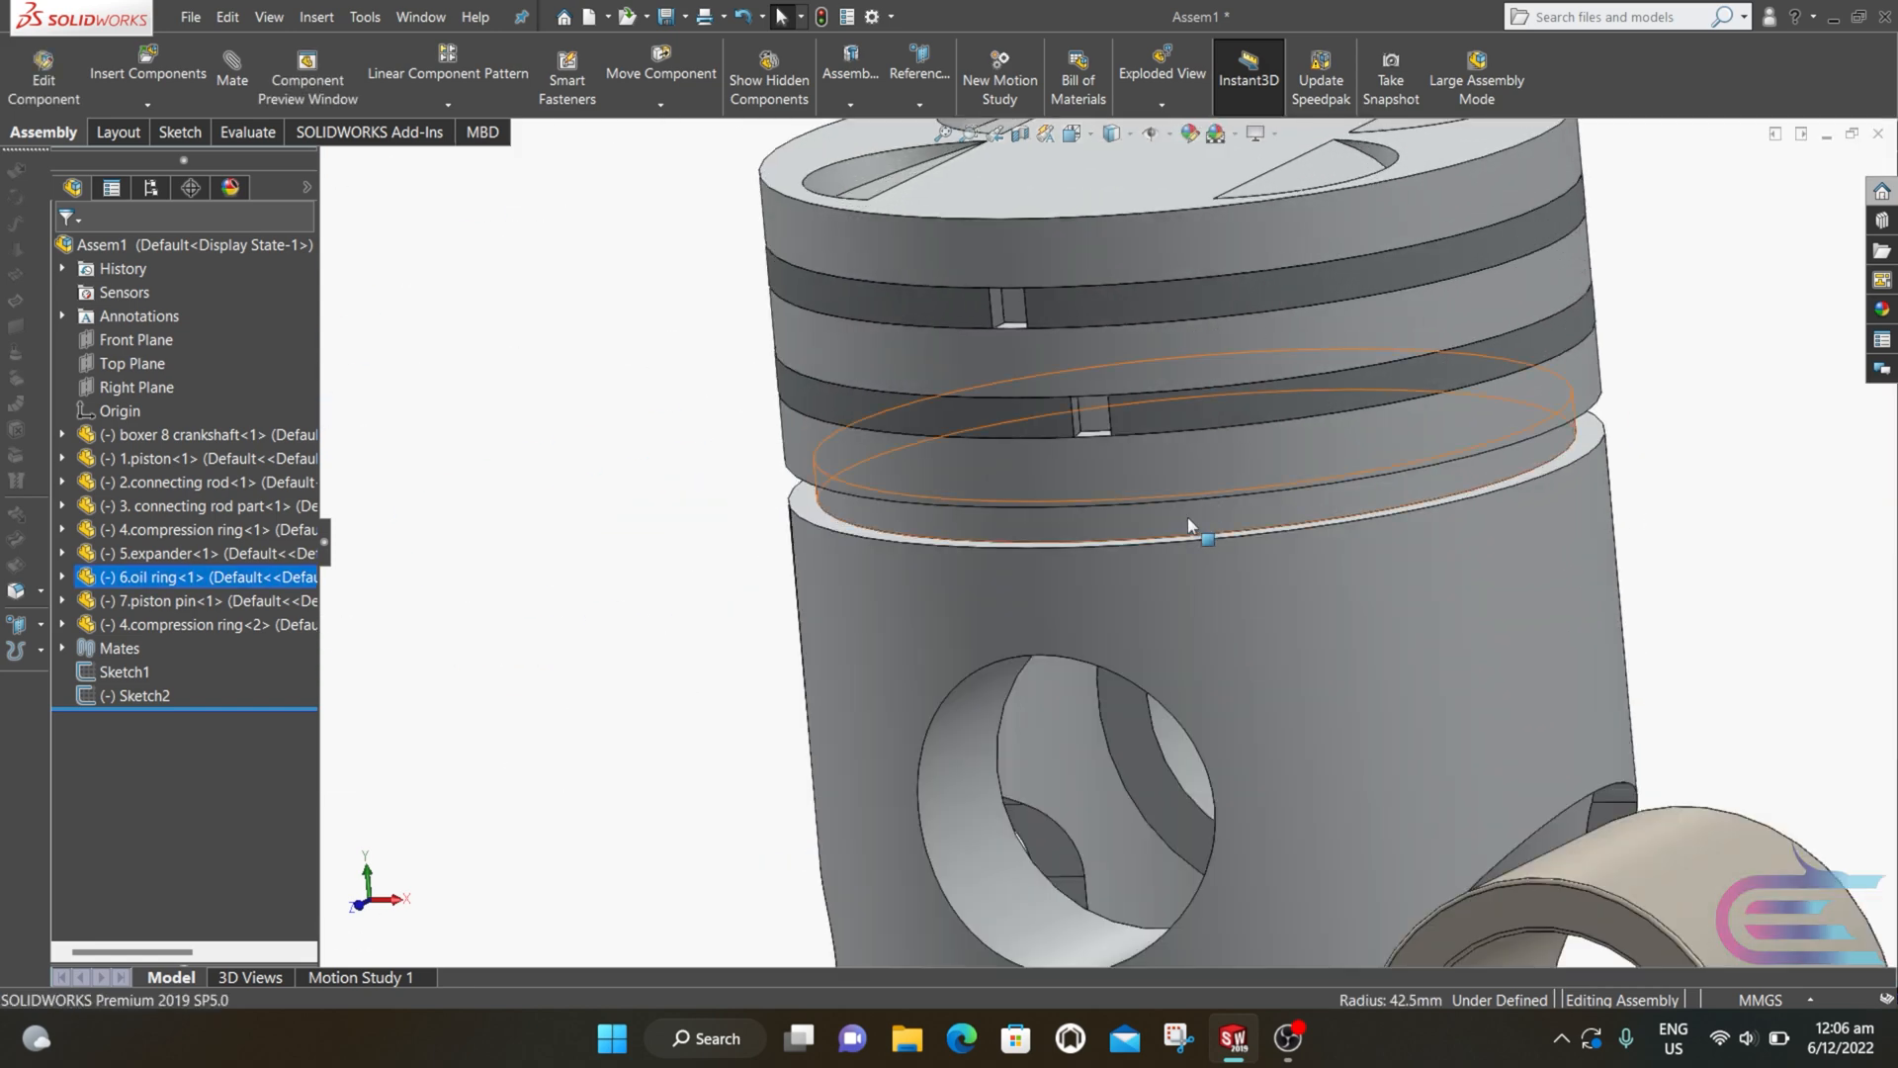
ctrl+click(1173, 532)
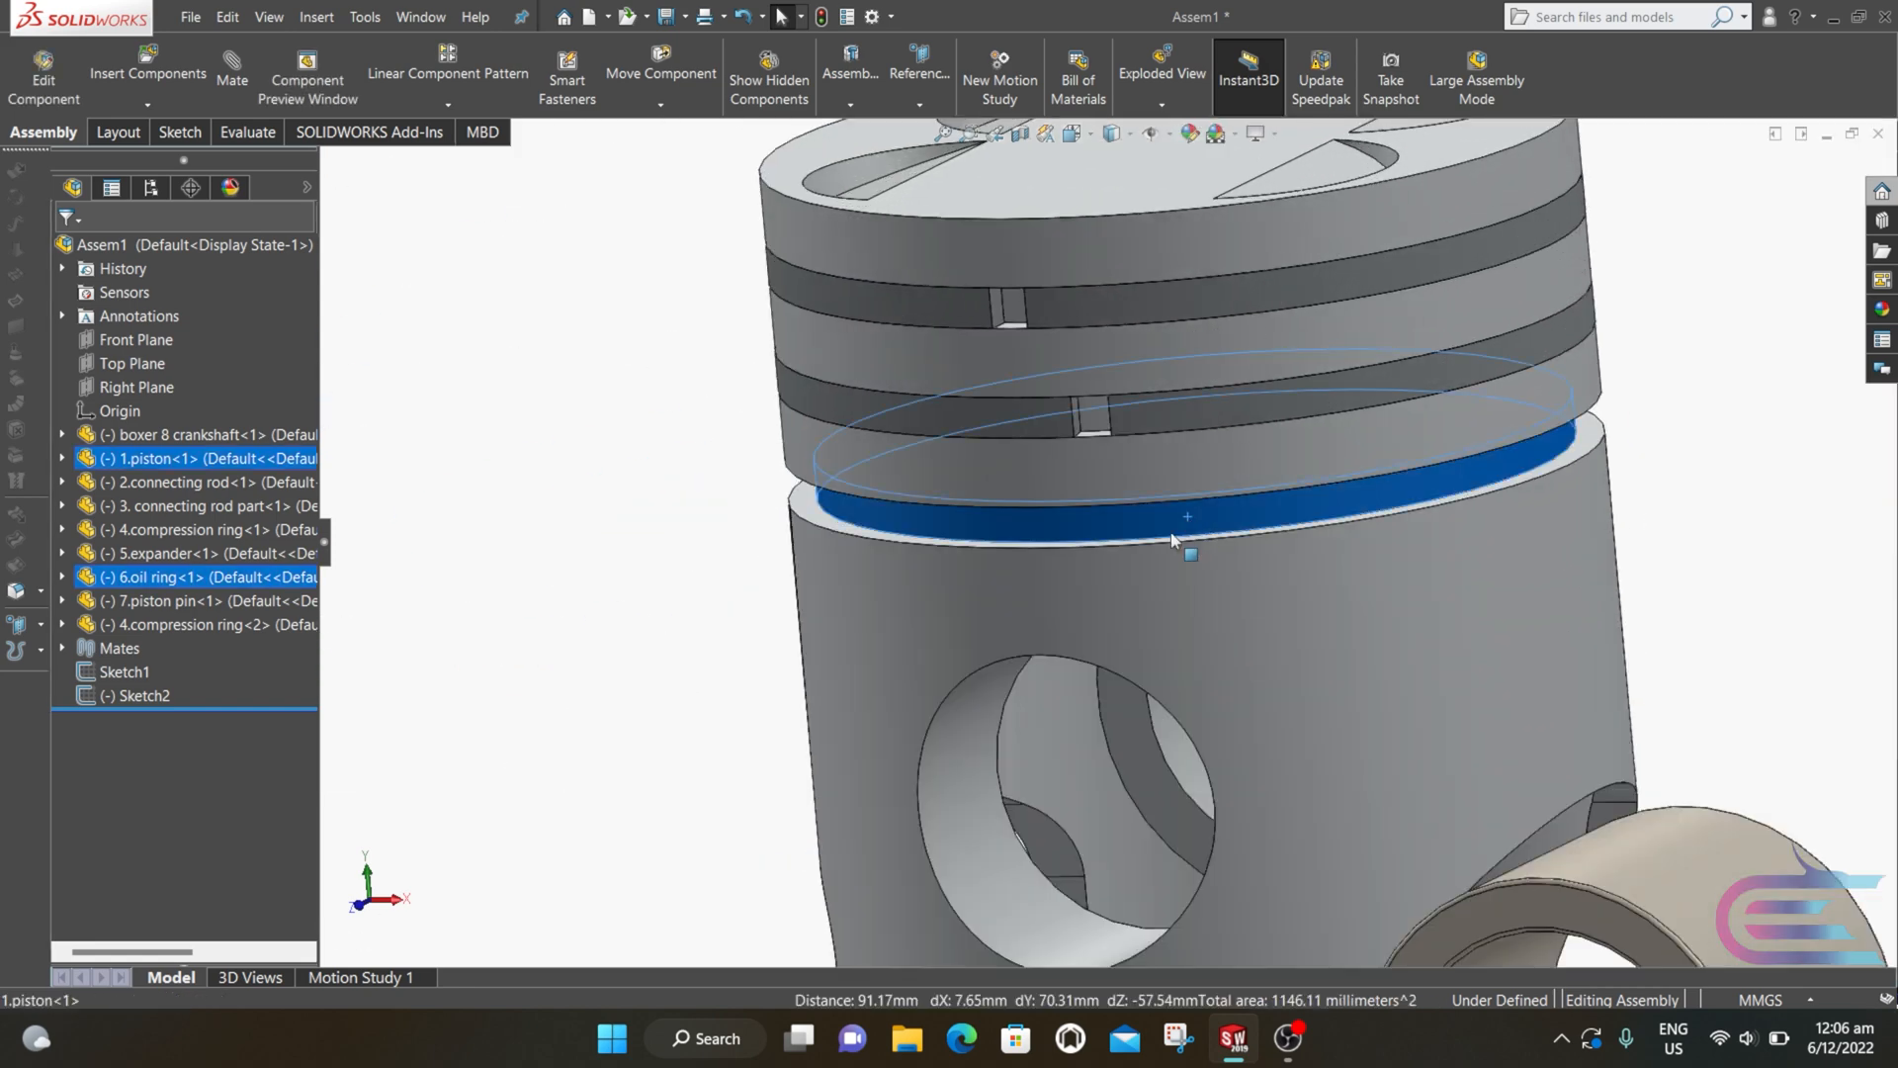
click(237, 68)
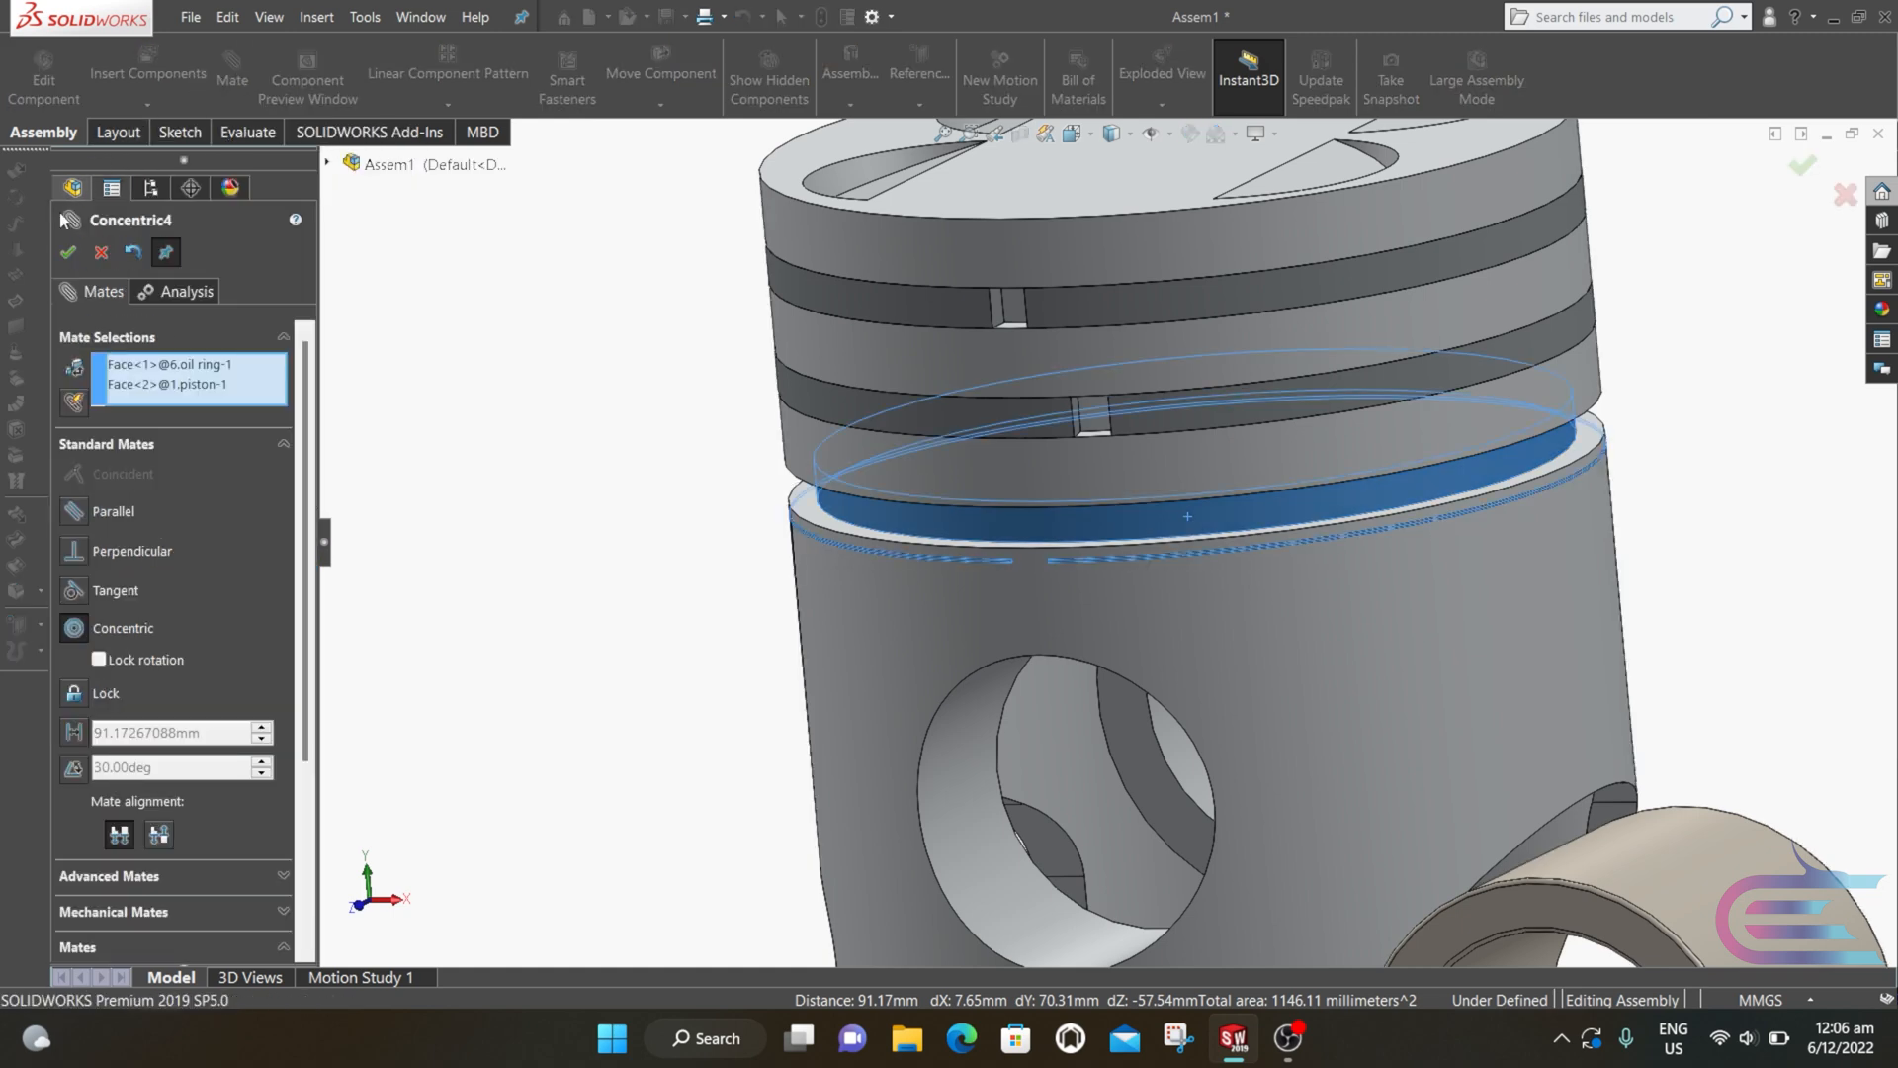
click(66, 254)
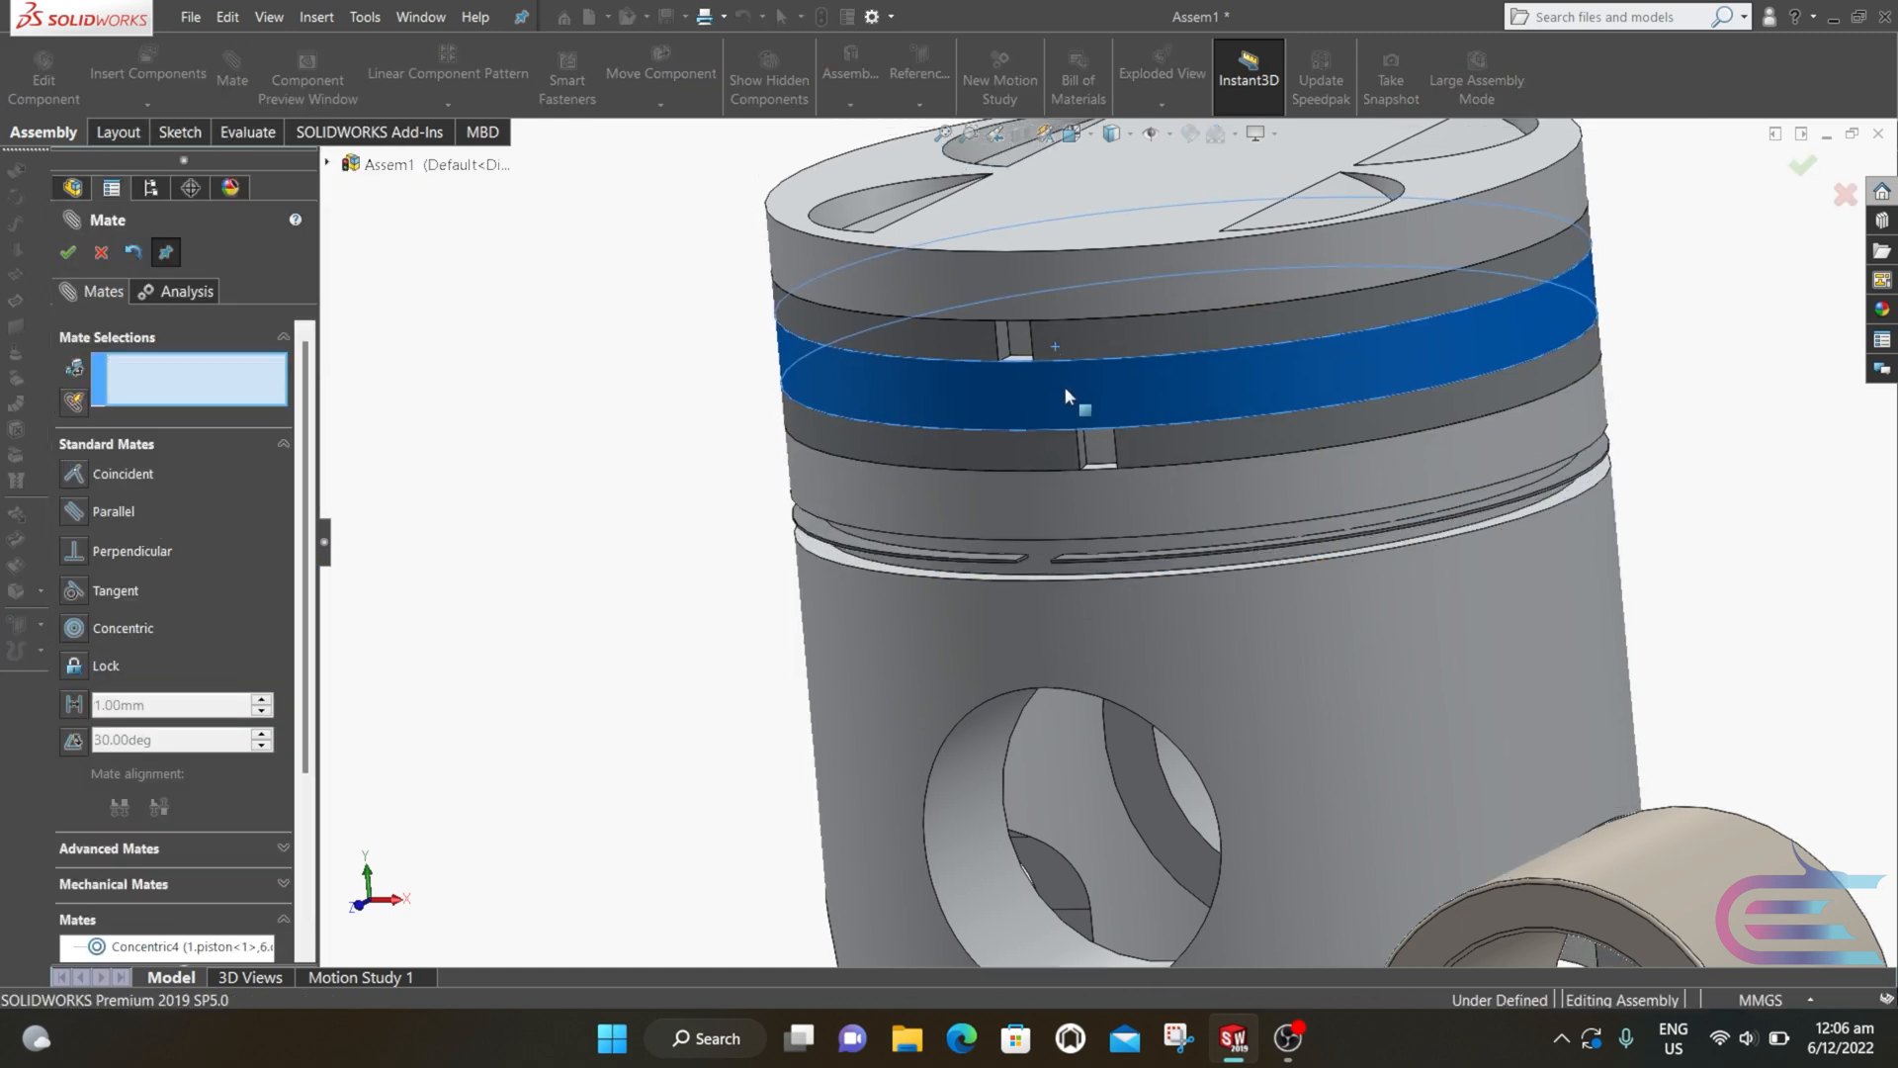
Step: Add a coincident mate between the oil ring's upper face and the upper wall of the piston's third ring groove
scroll(1078, 554, down, 5)
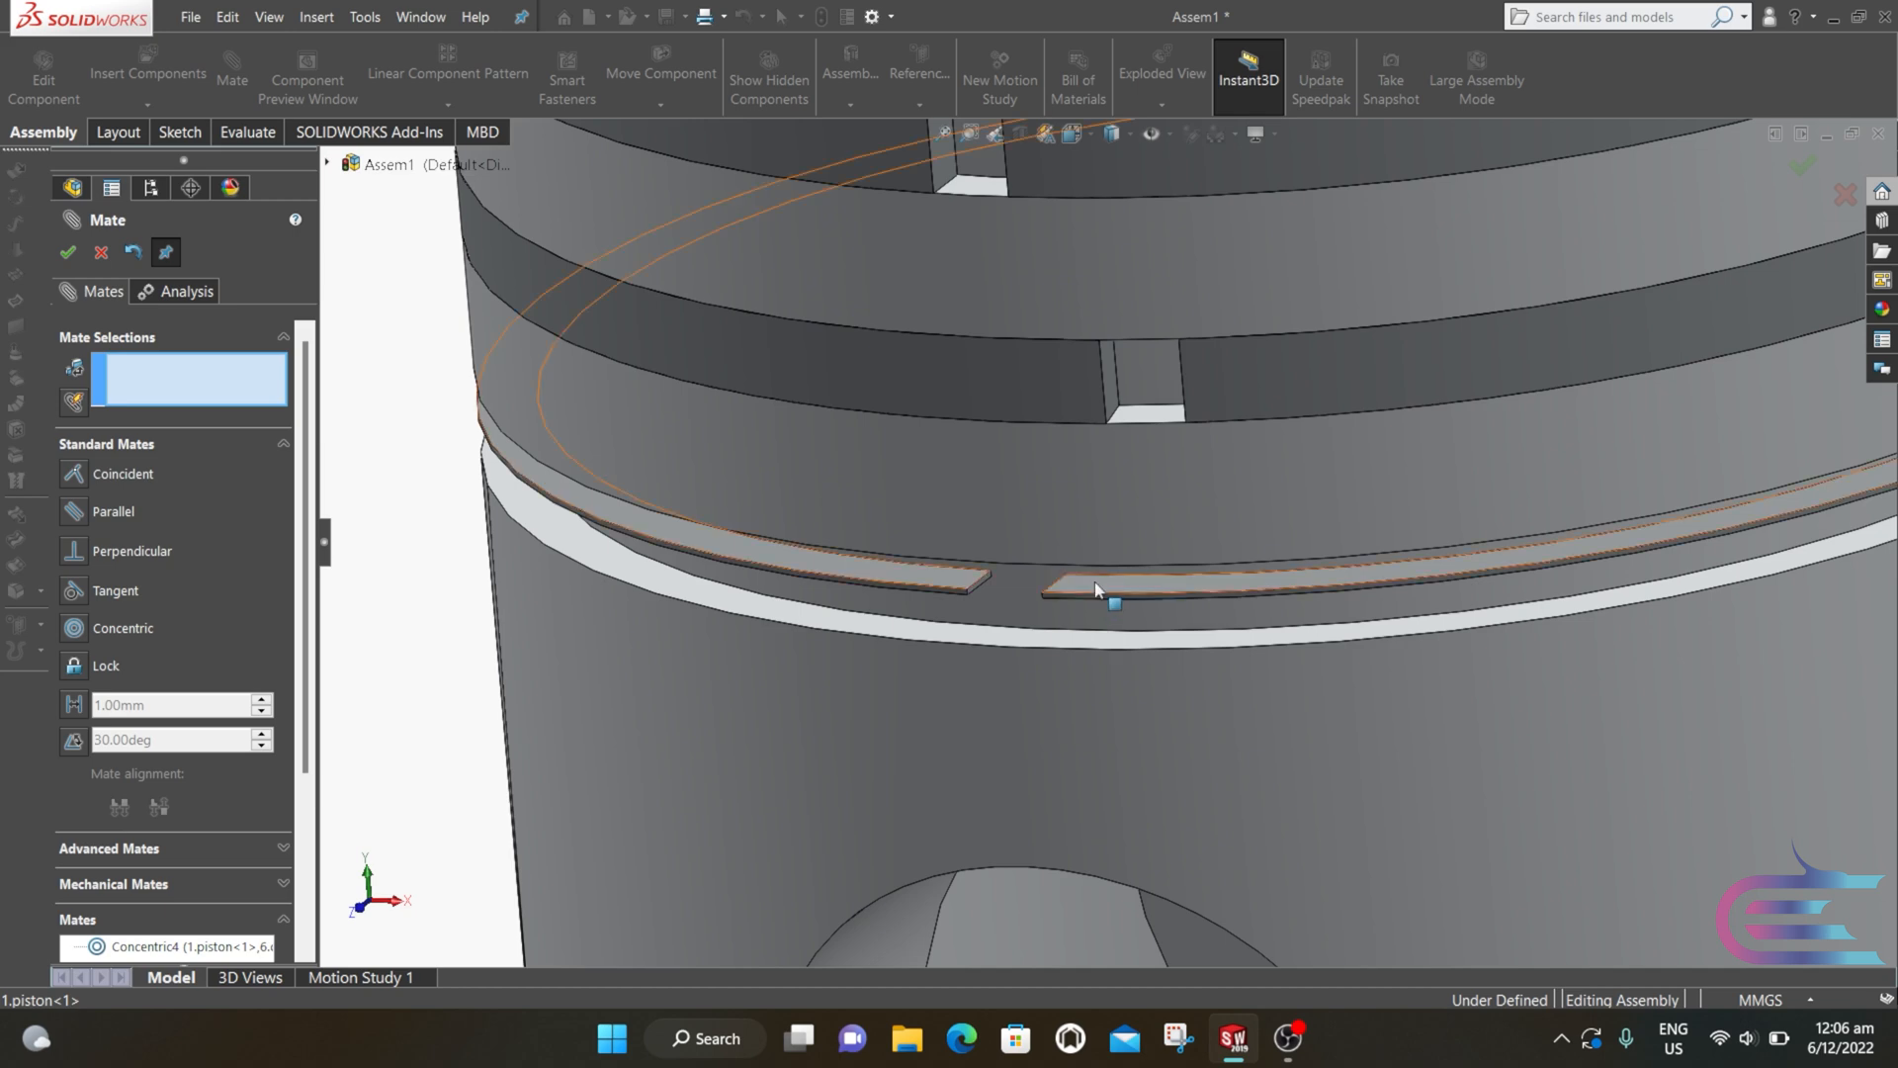
click(1096, 583)
middle_drag(1096, 577, 1103, 435)
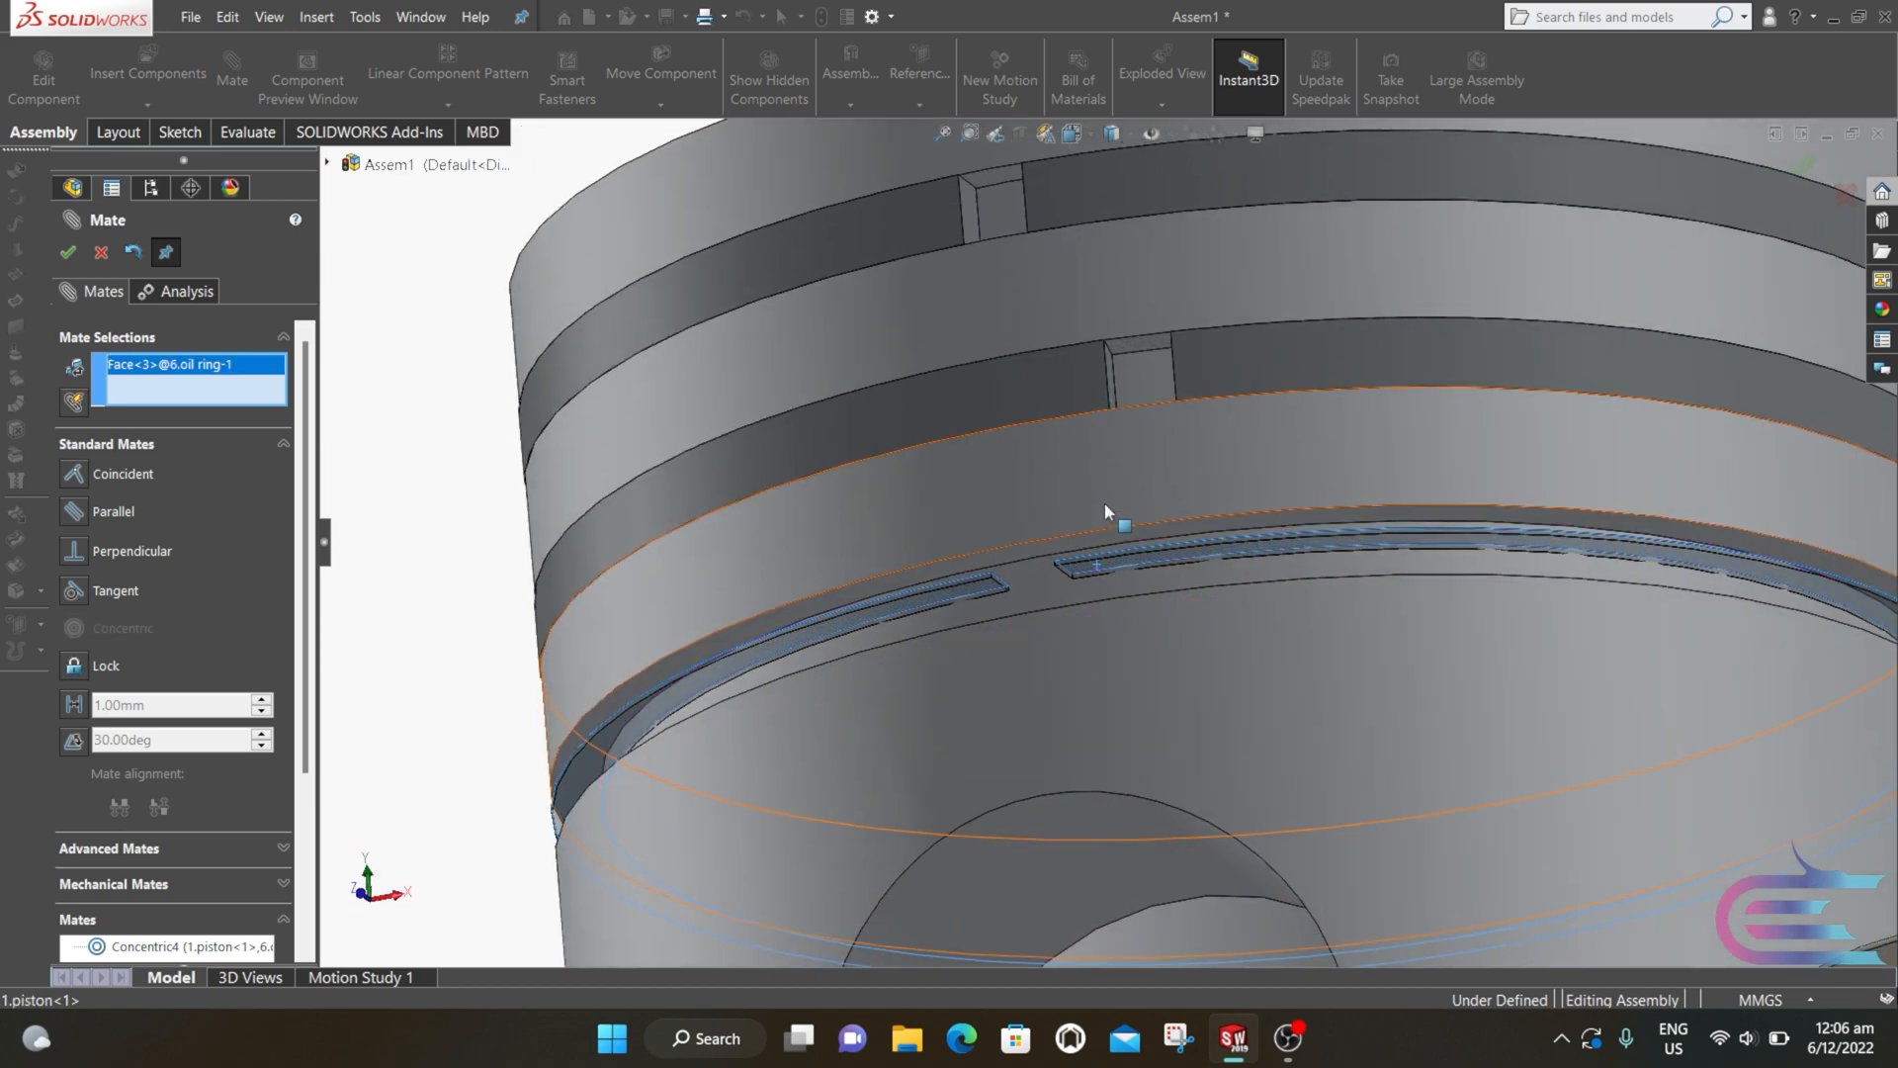
scroll(1106, 504, down, 5)
click(1096, 602)
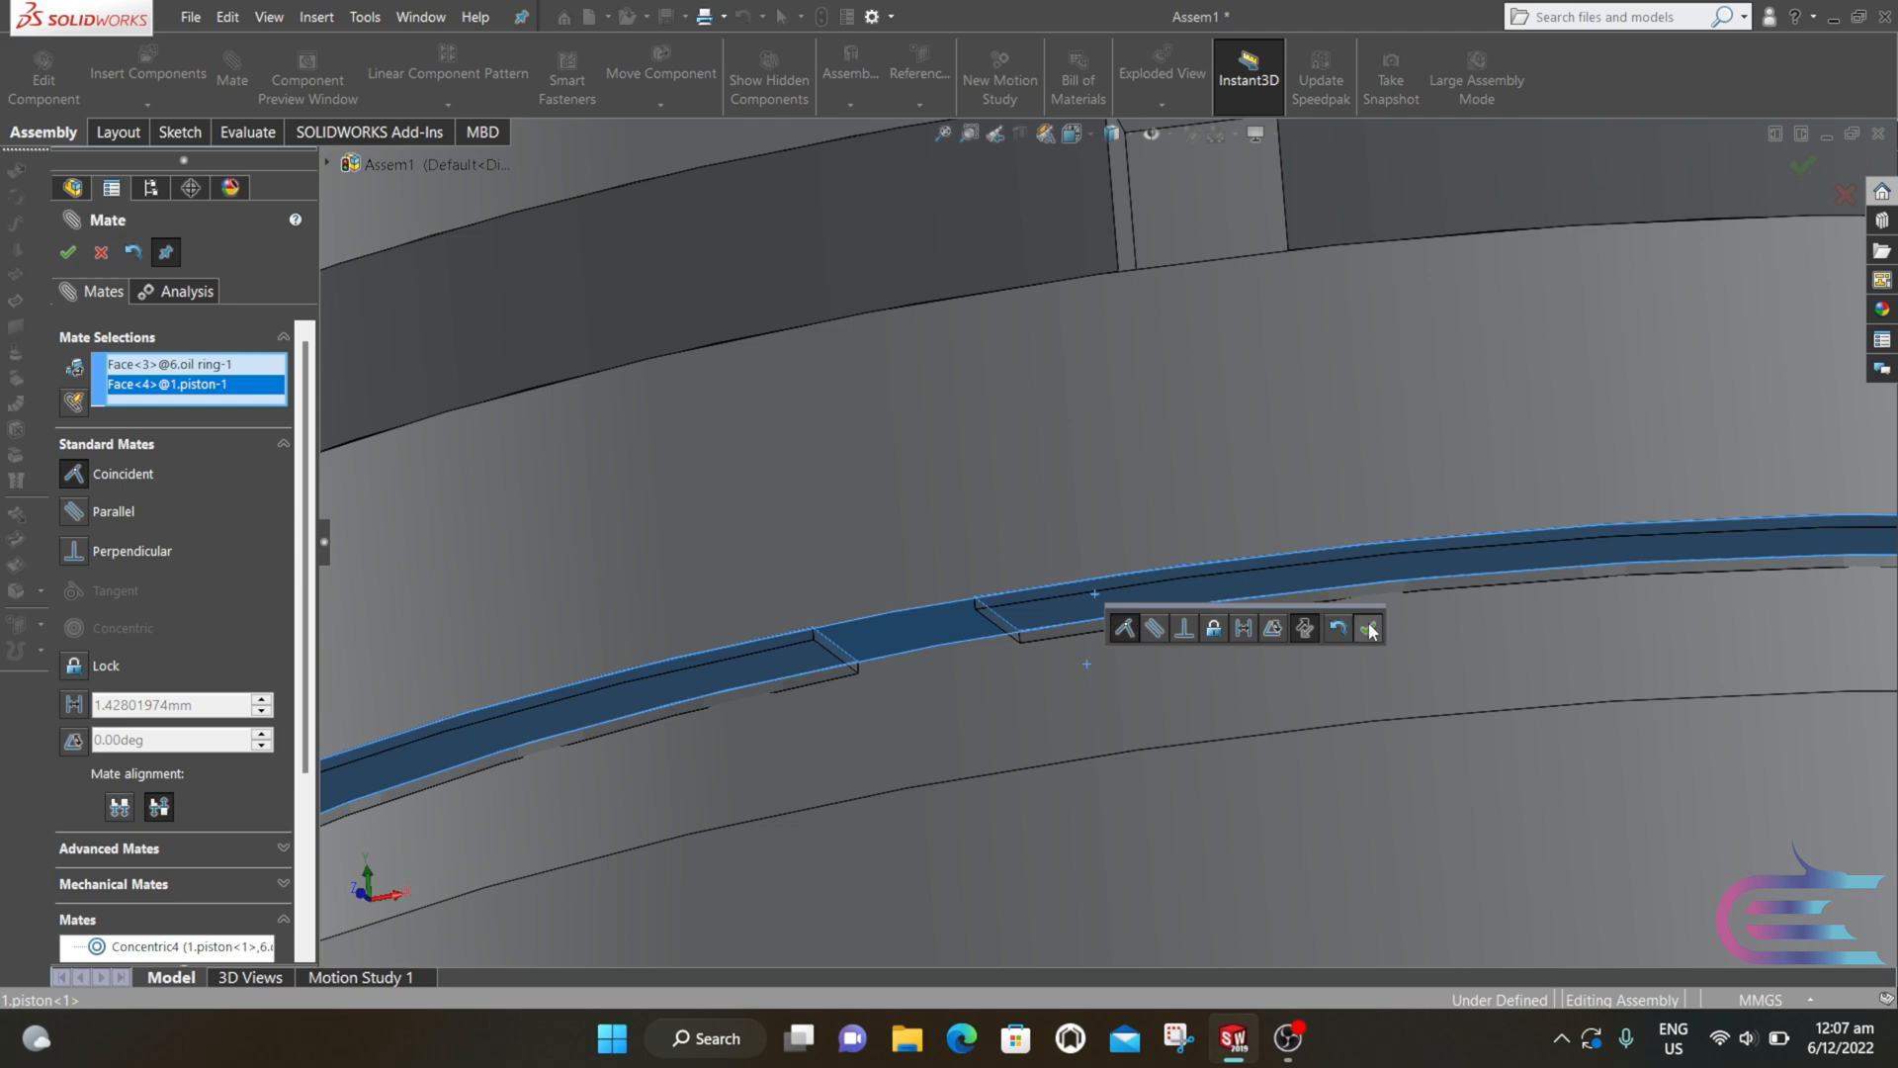
click(1369, 630)
scroll(1295, 581, up, 3)
middle_drag(1190, 572, 1178, 687)
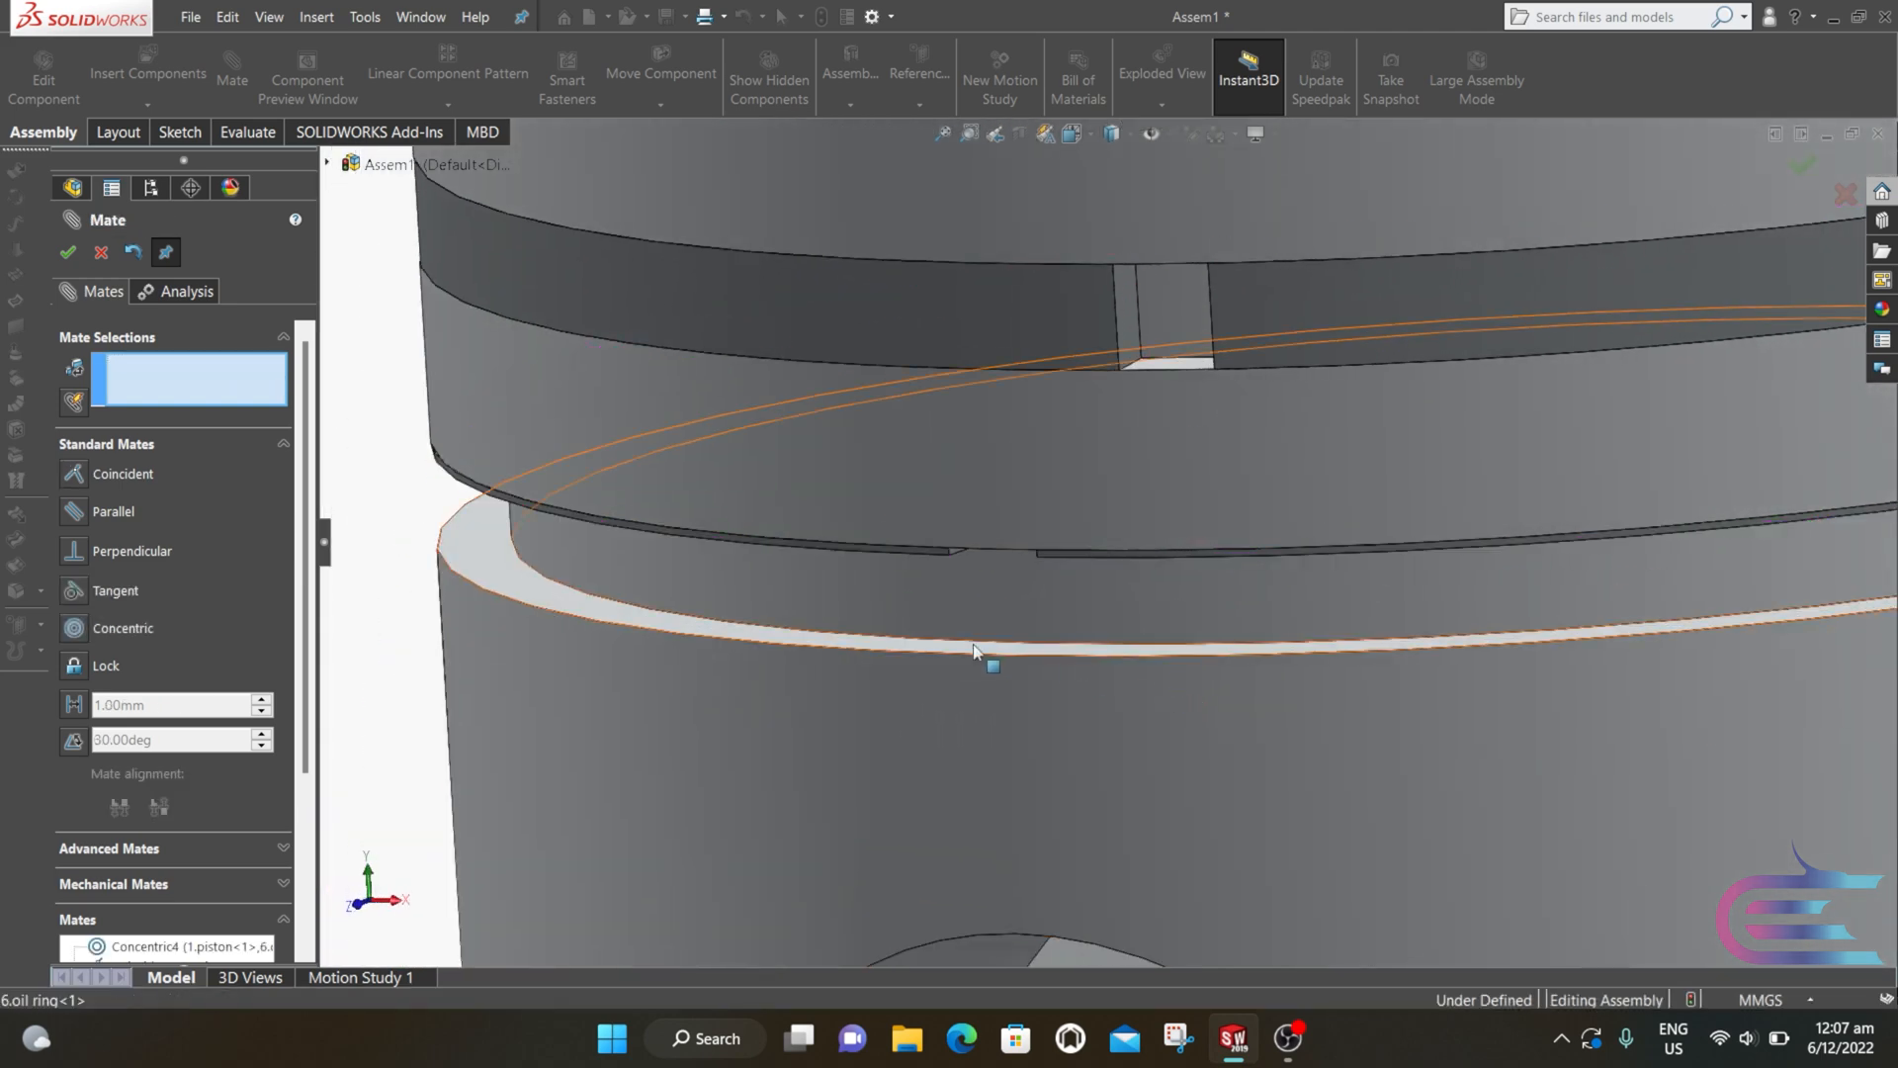
click(70, 253)
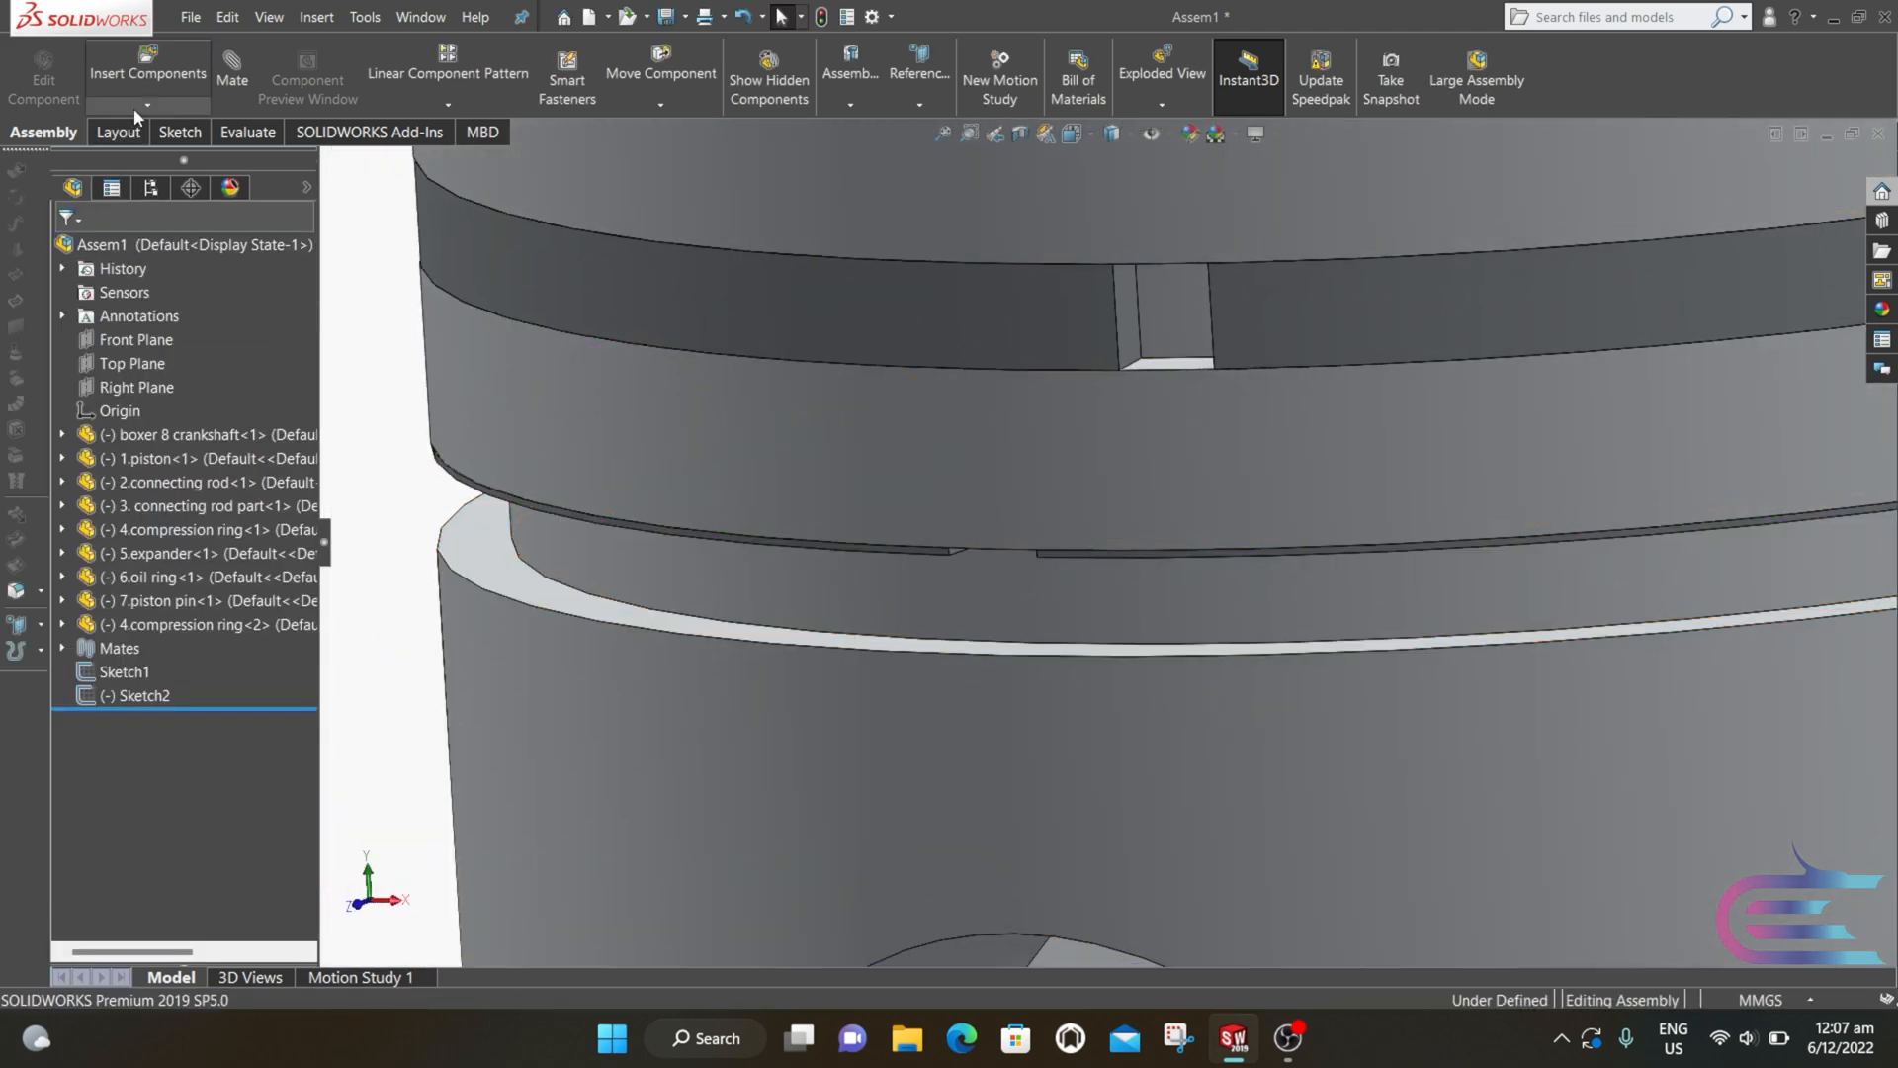
Step: Copy the oil ring with its mates using Copy with Mates, referencing the third groove's cylindrical face and its lower wall
click(133, 108)
click(132, 199)
scroll(870, 534, down, 3)
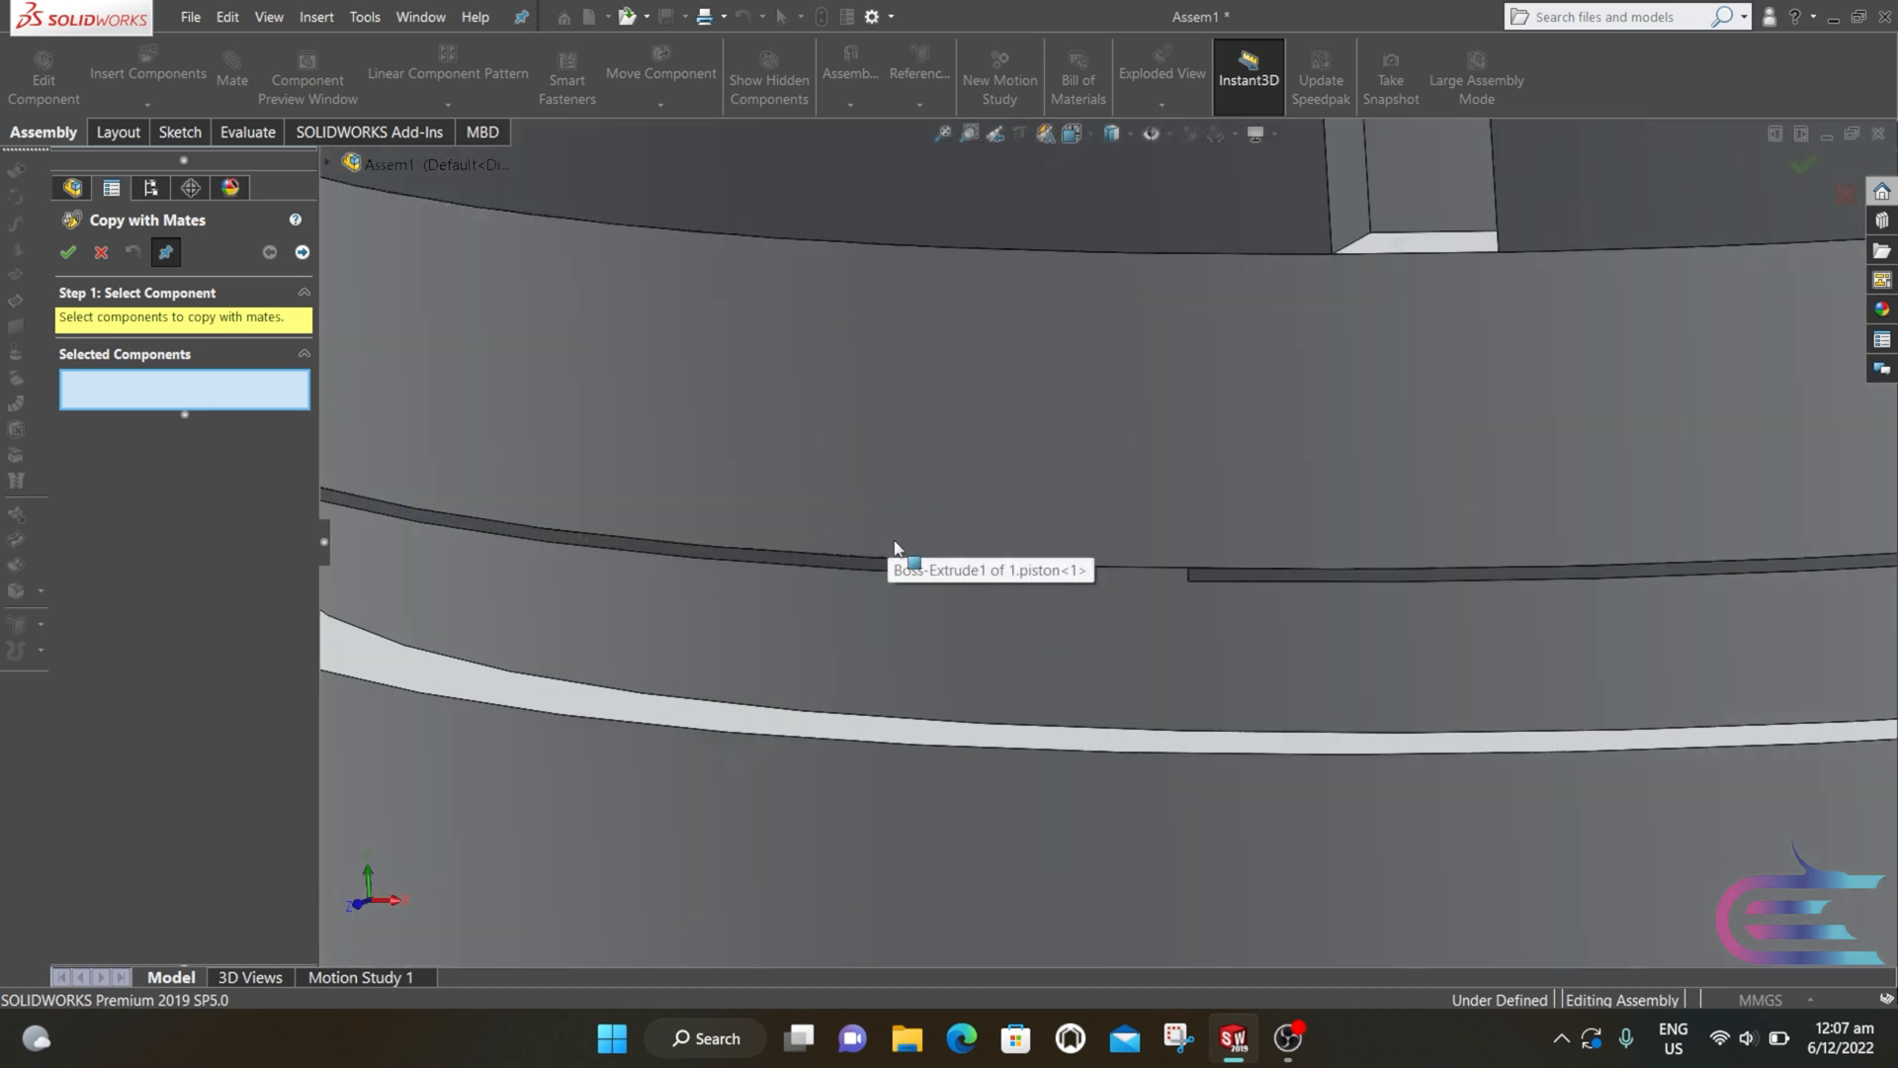
click(888, 568)
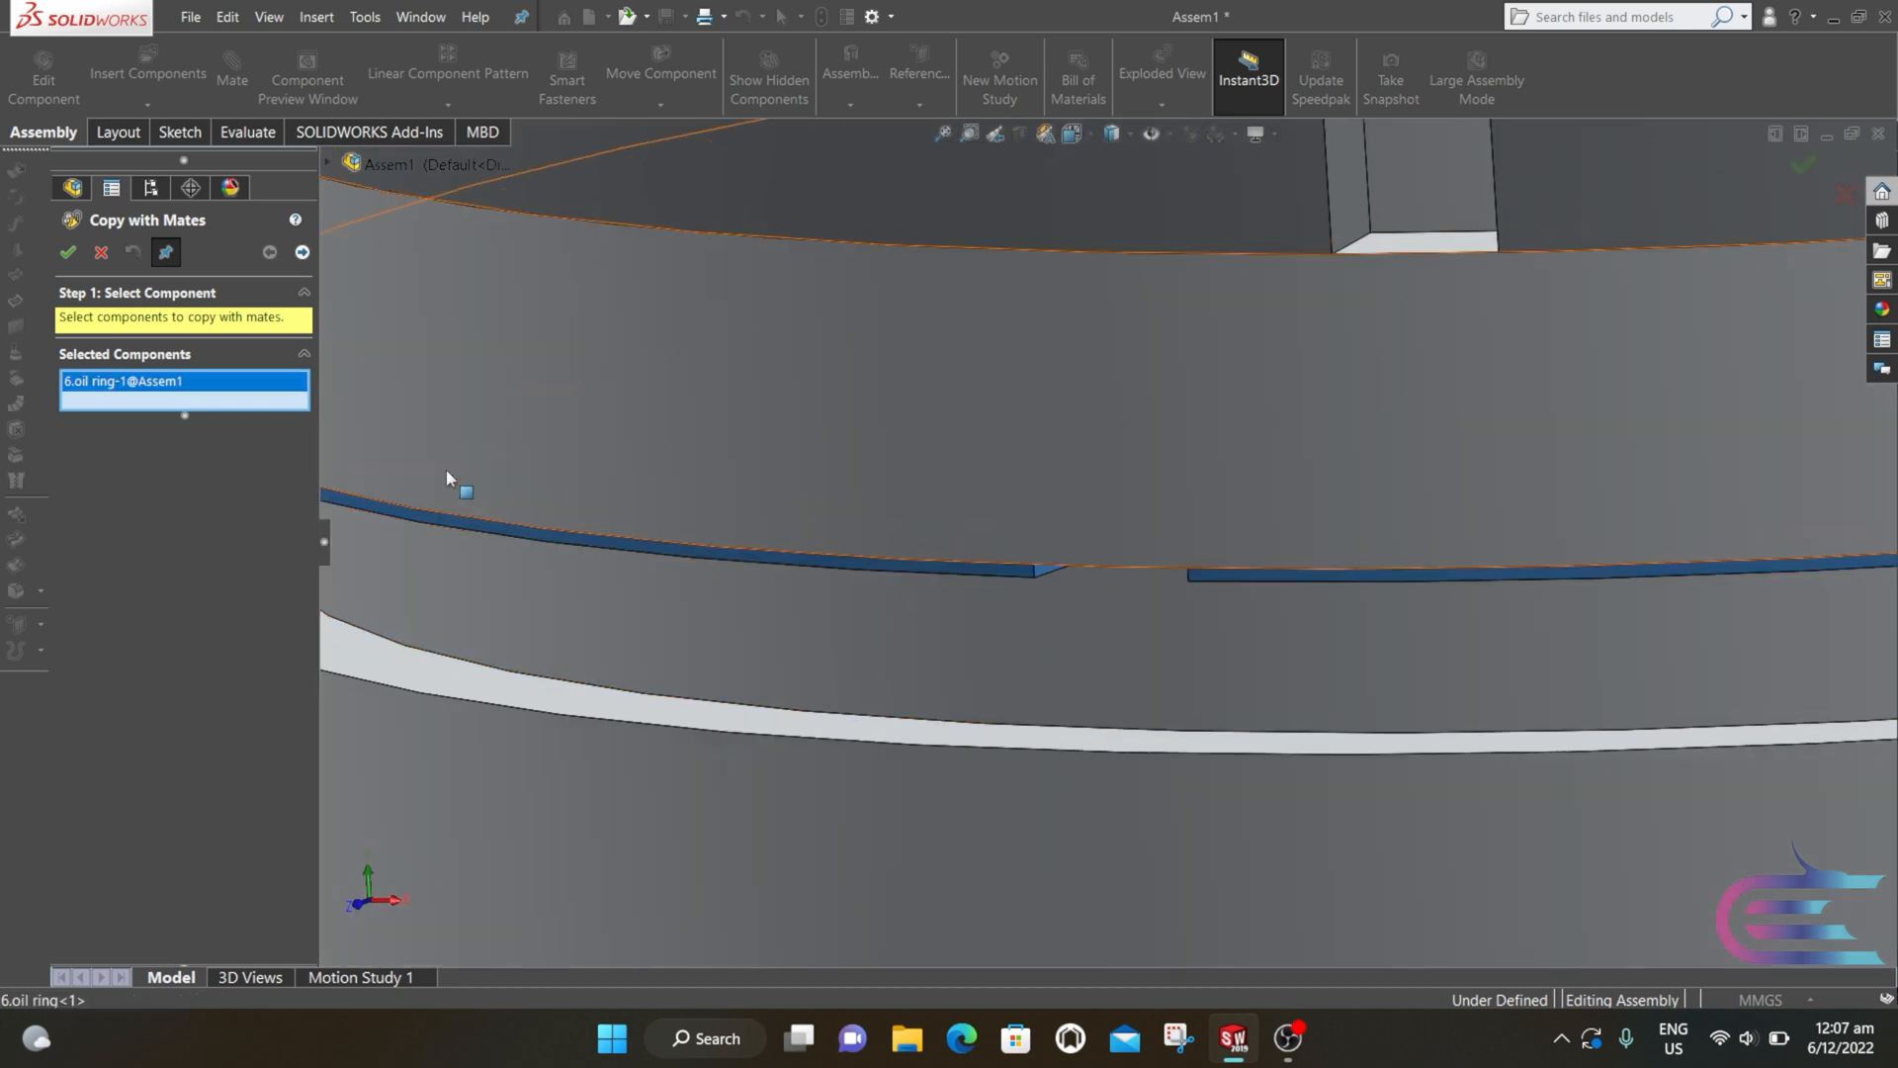
click(302, 253)
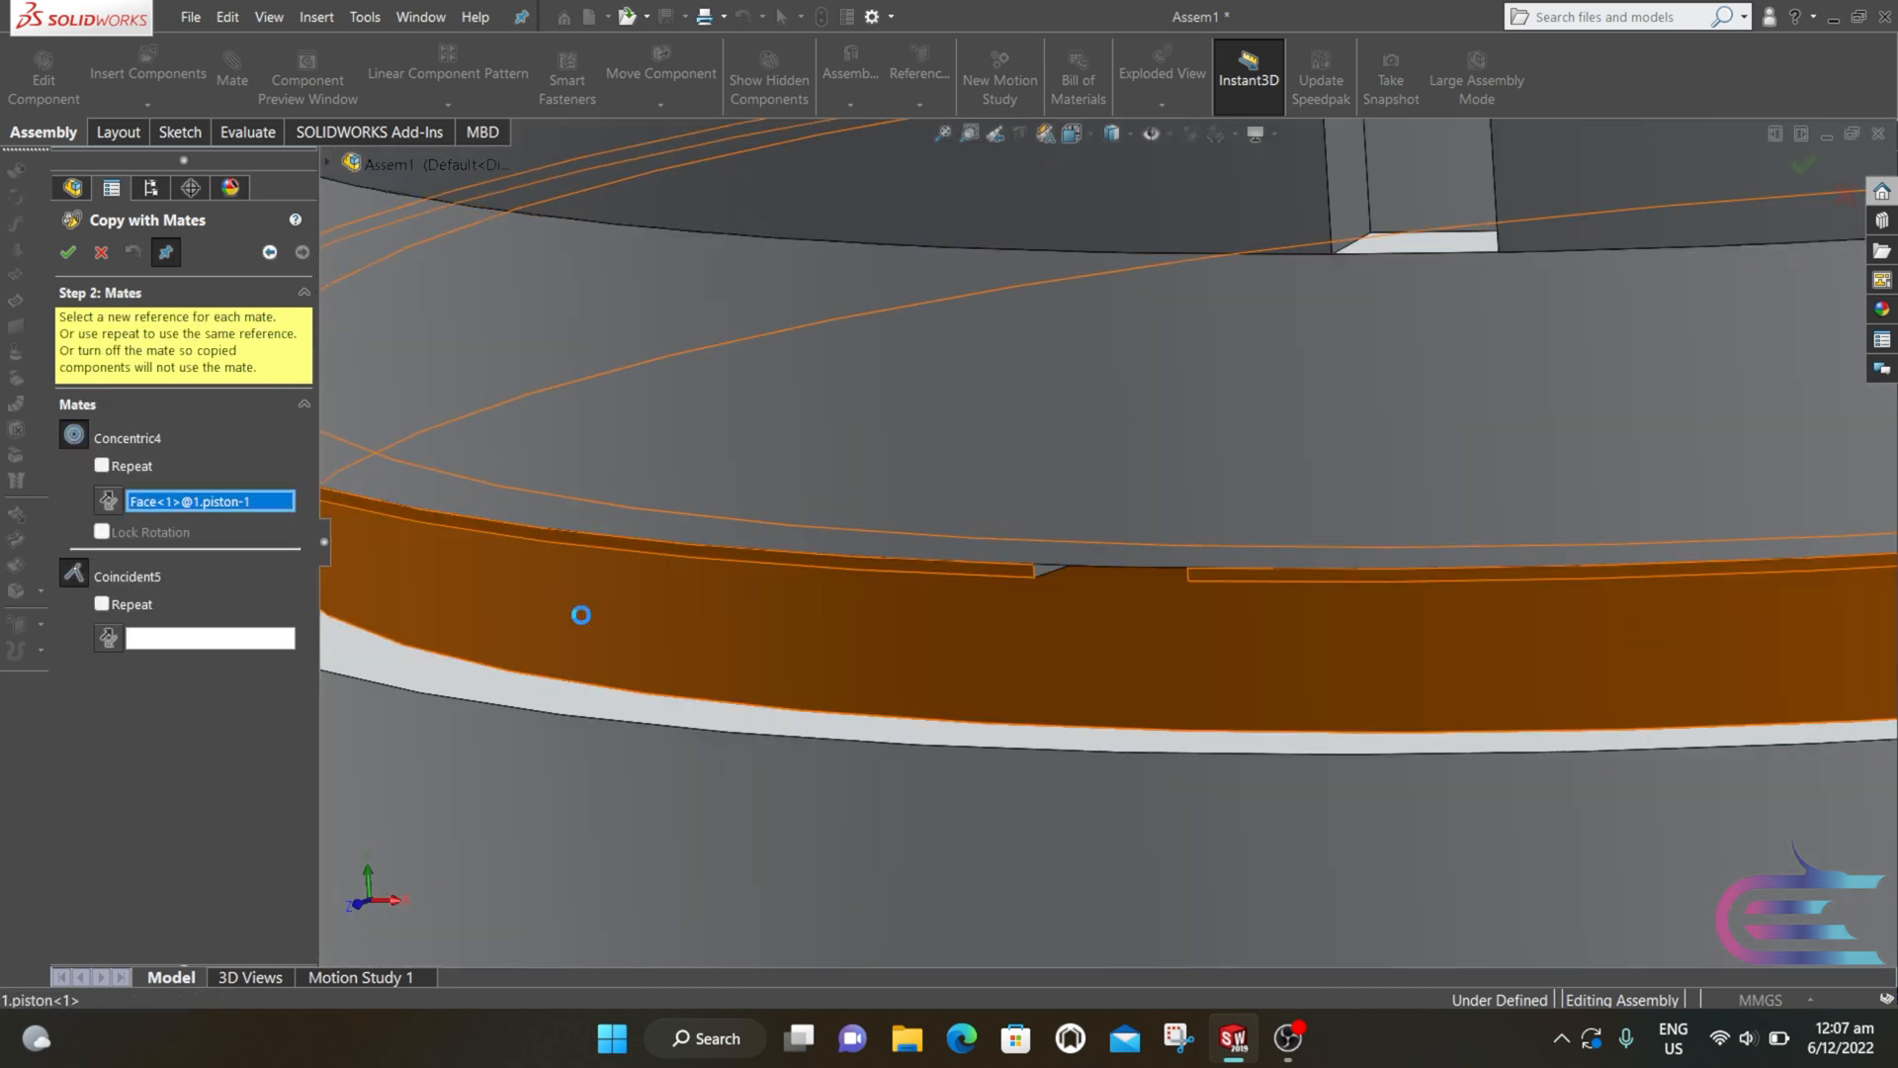
click(631, 698)
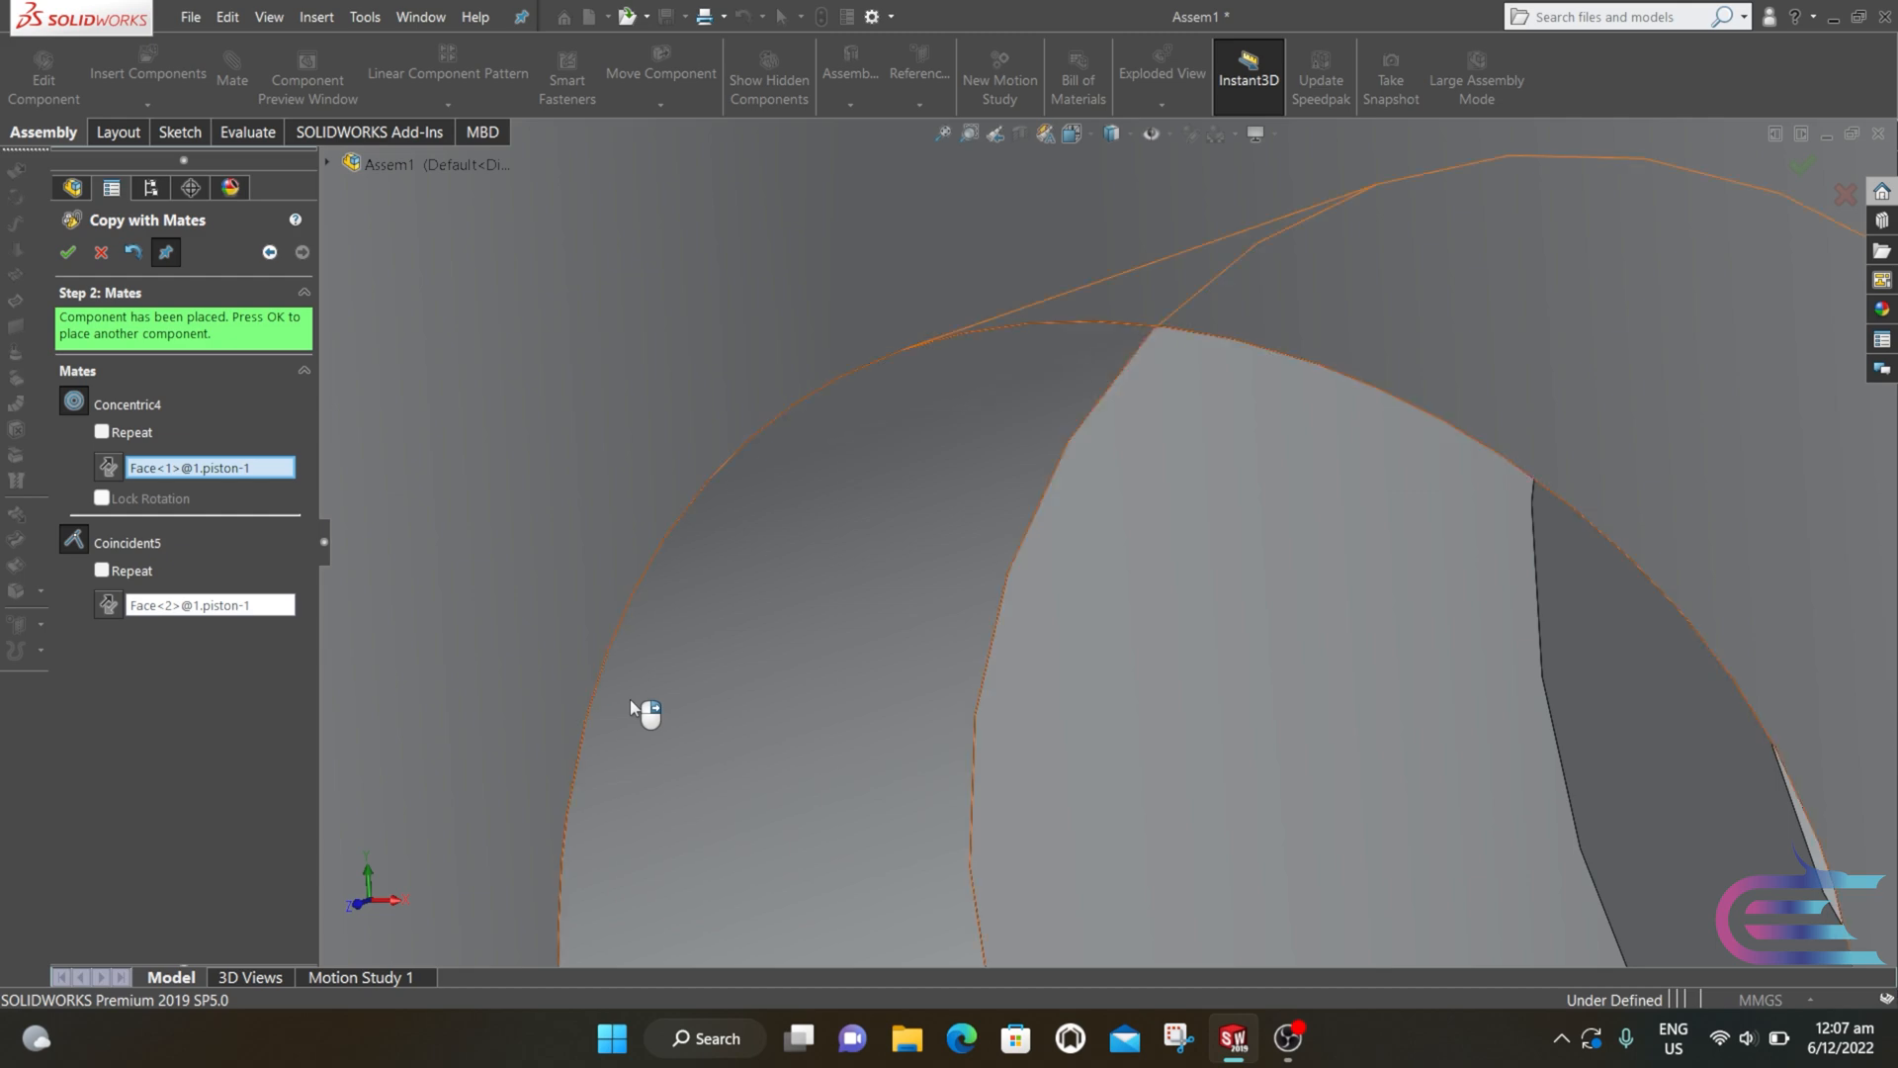
scroll(758, 484, up, 5)
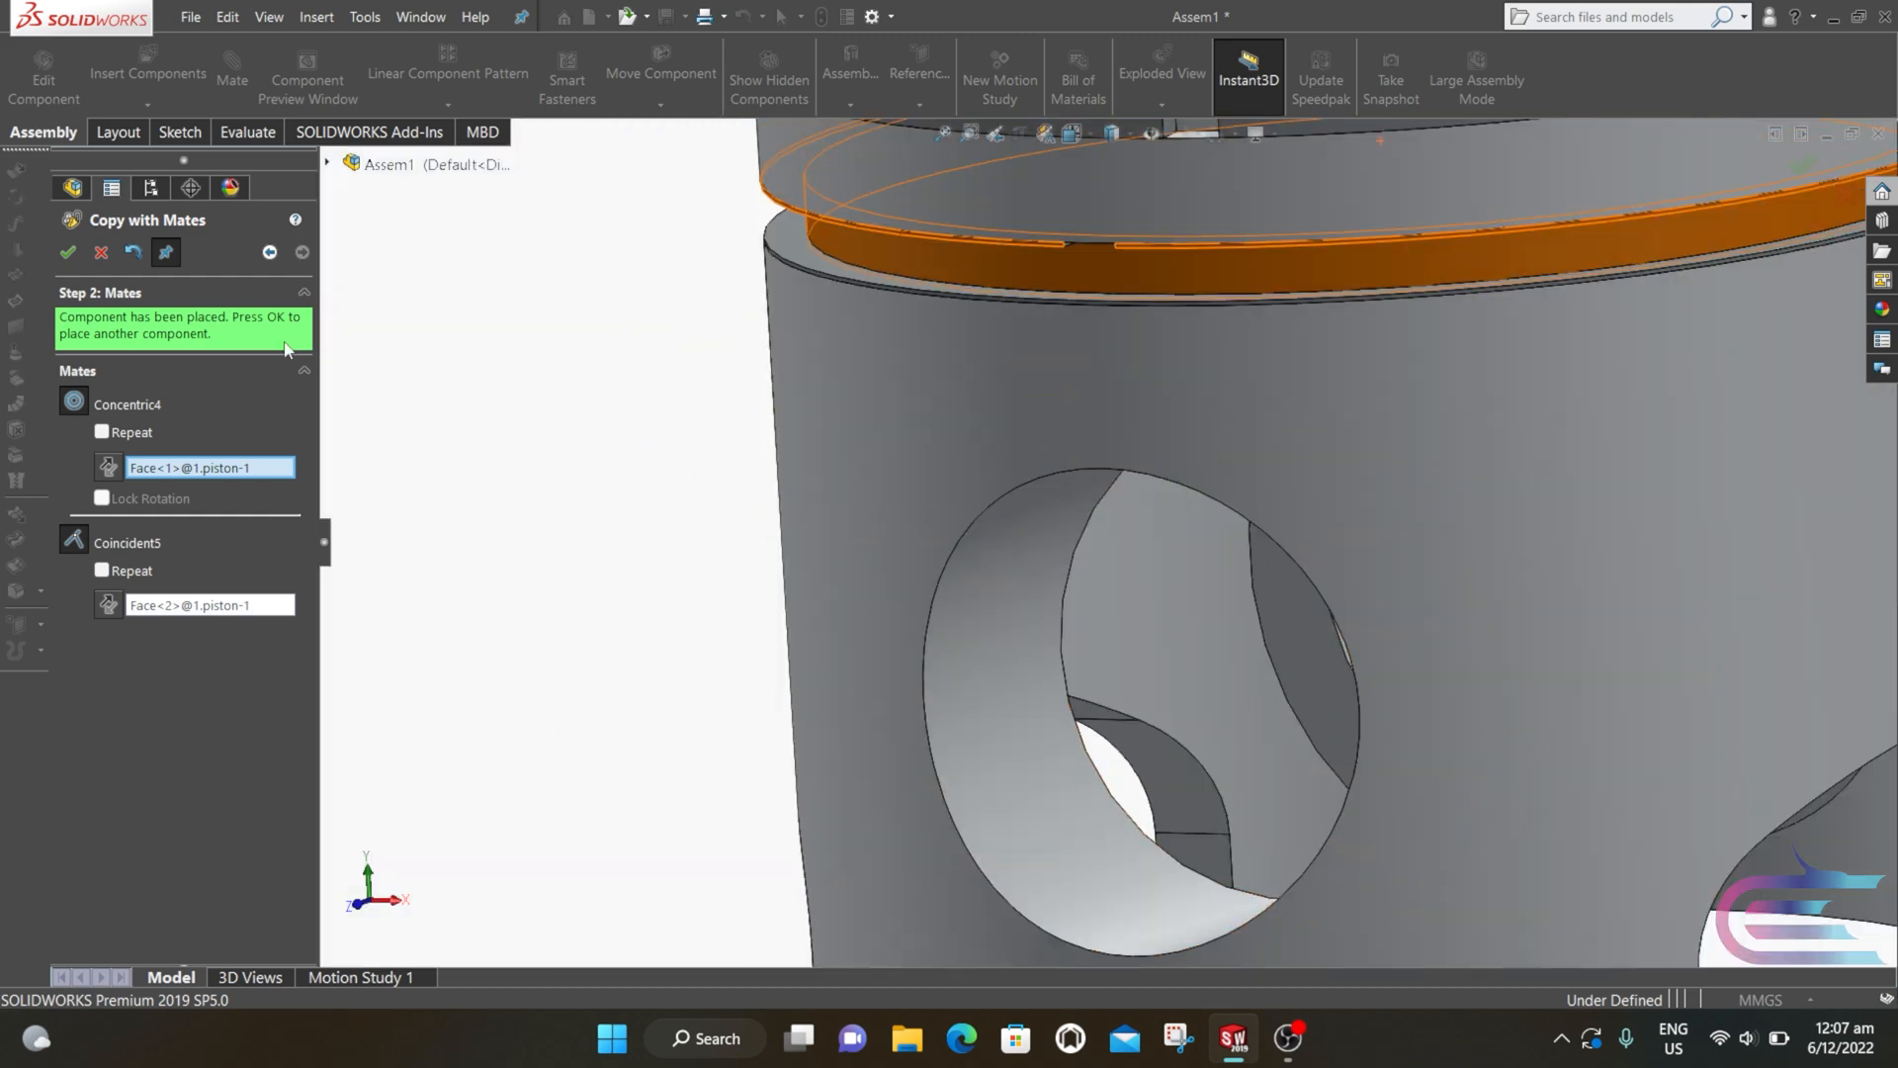
click(71, 253)
click(100, 254)
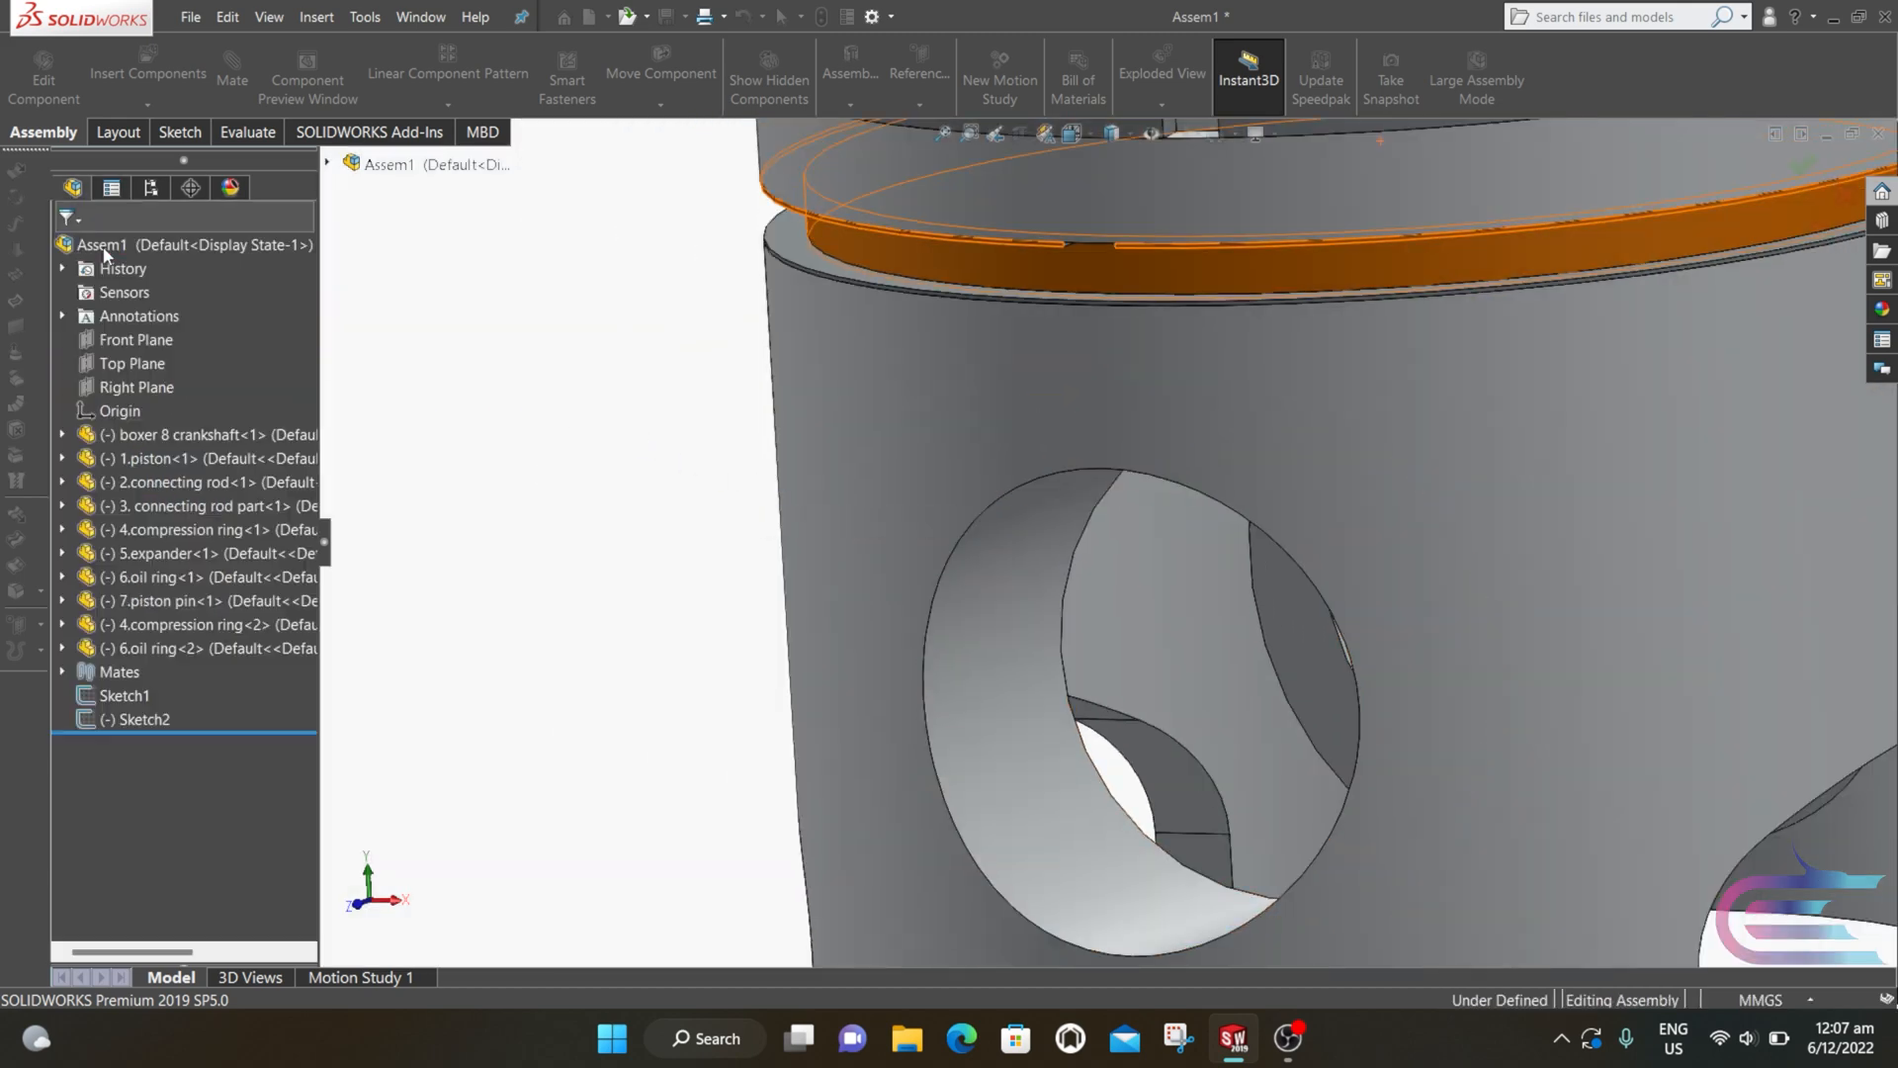
Step: Add a concentric mate between the expander's curved face and the cylindrical face of the piston's third ring groove
scroll(399, 468, up, 2)
scroll(549, 501, up, 2)
scroll(662, 838, down, 10)
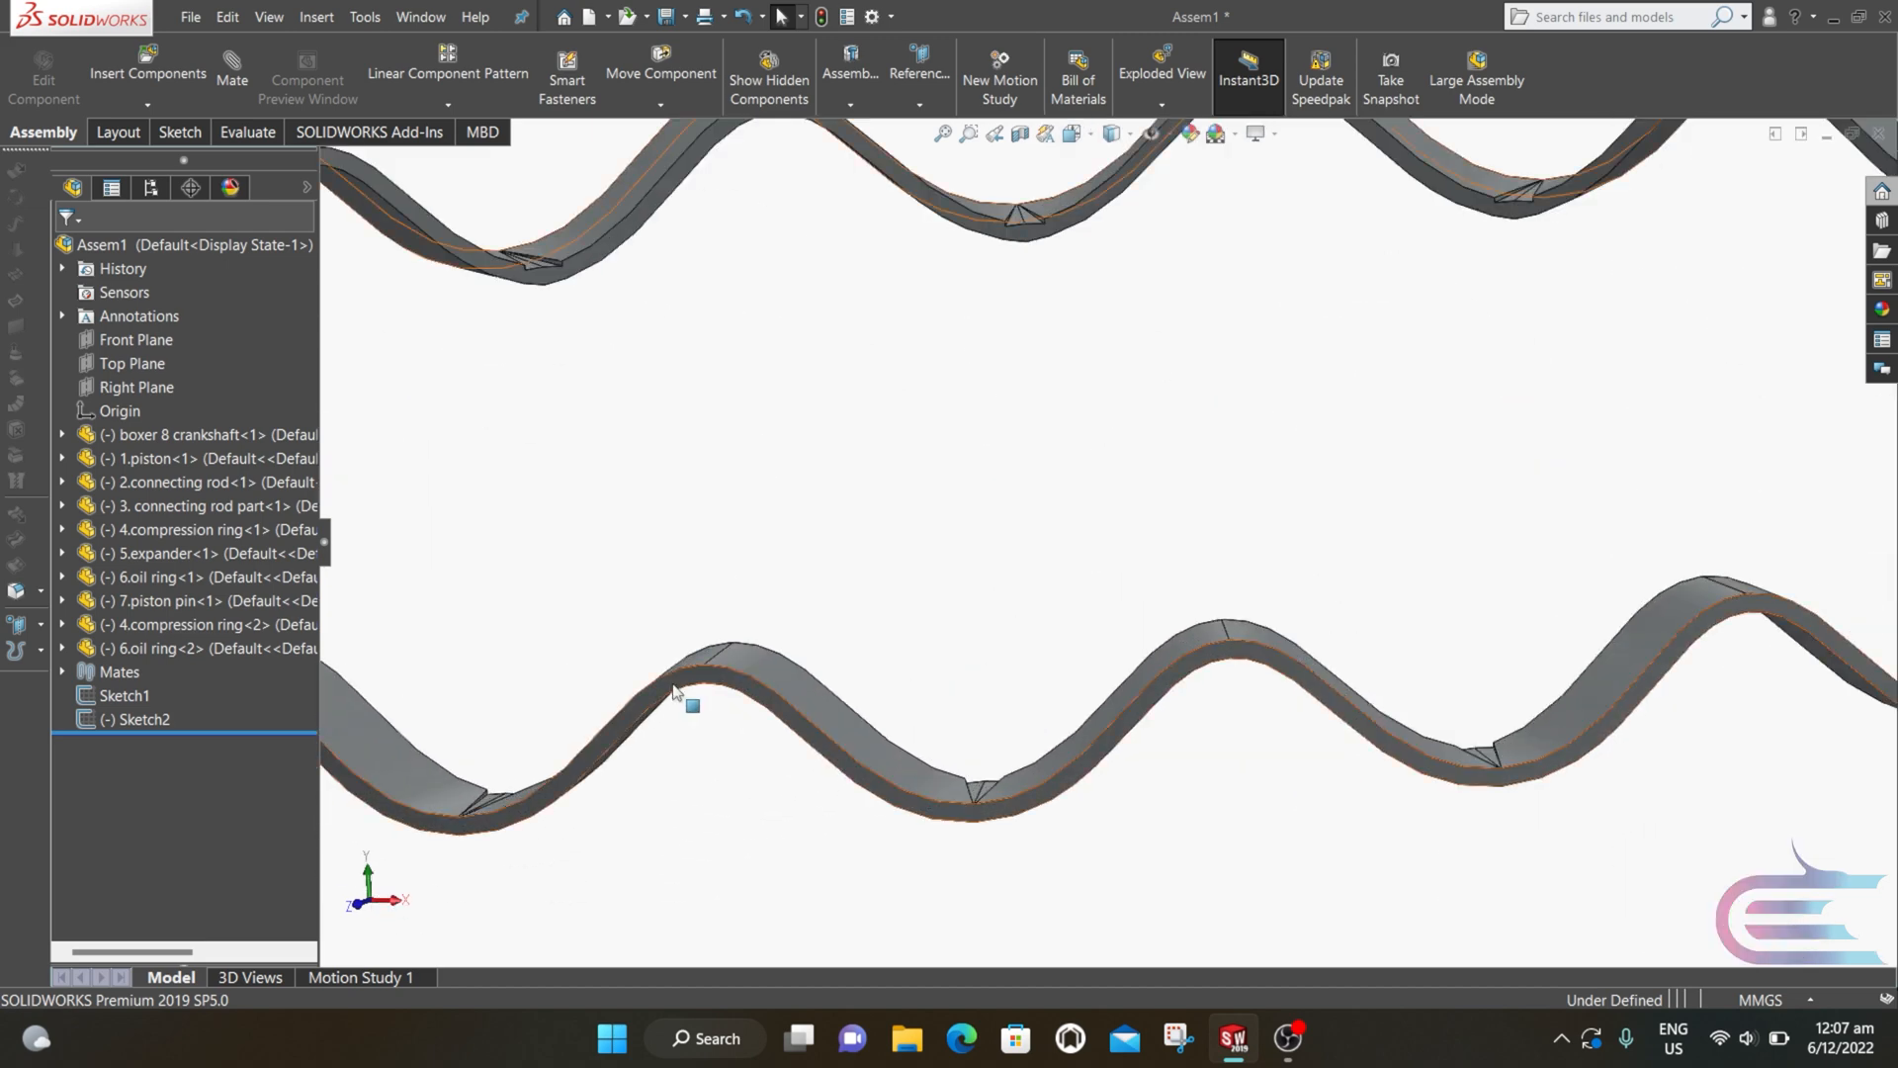
click(676, 698)
scroll(966, 500, up, 8)
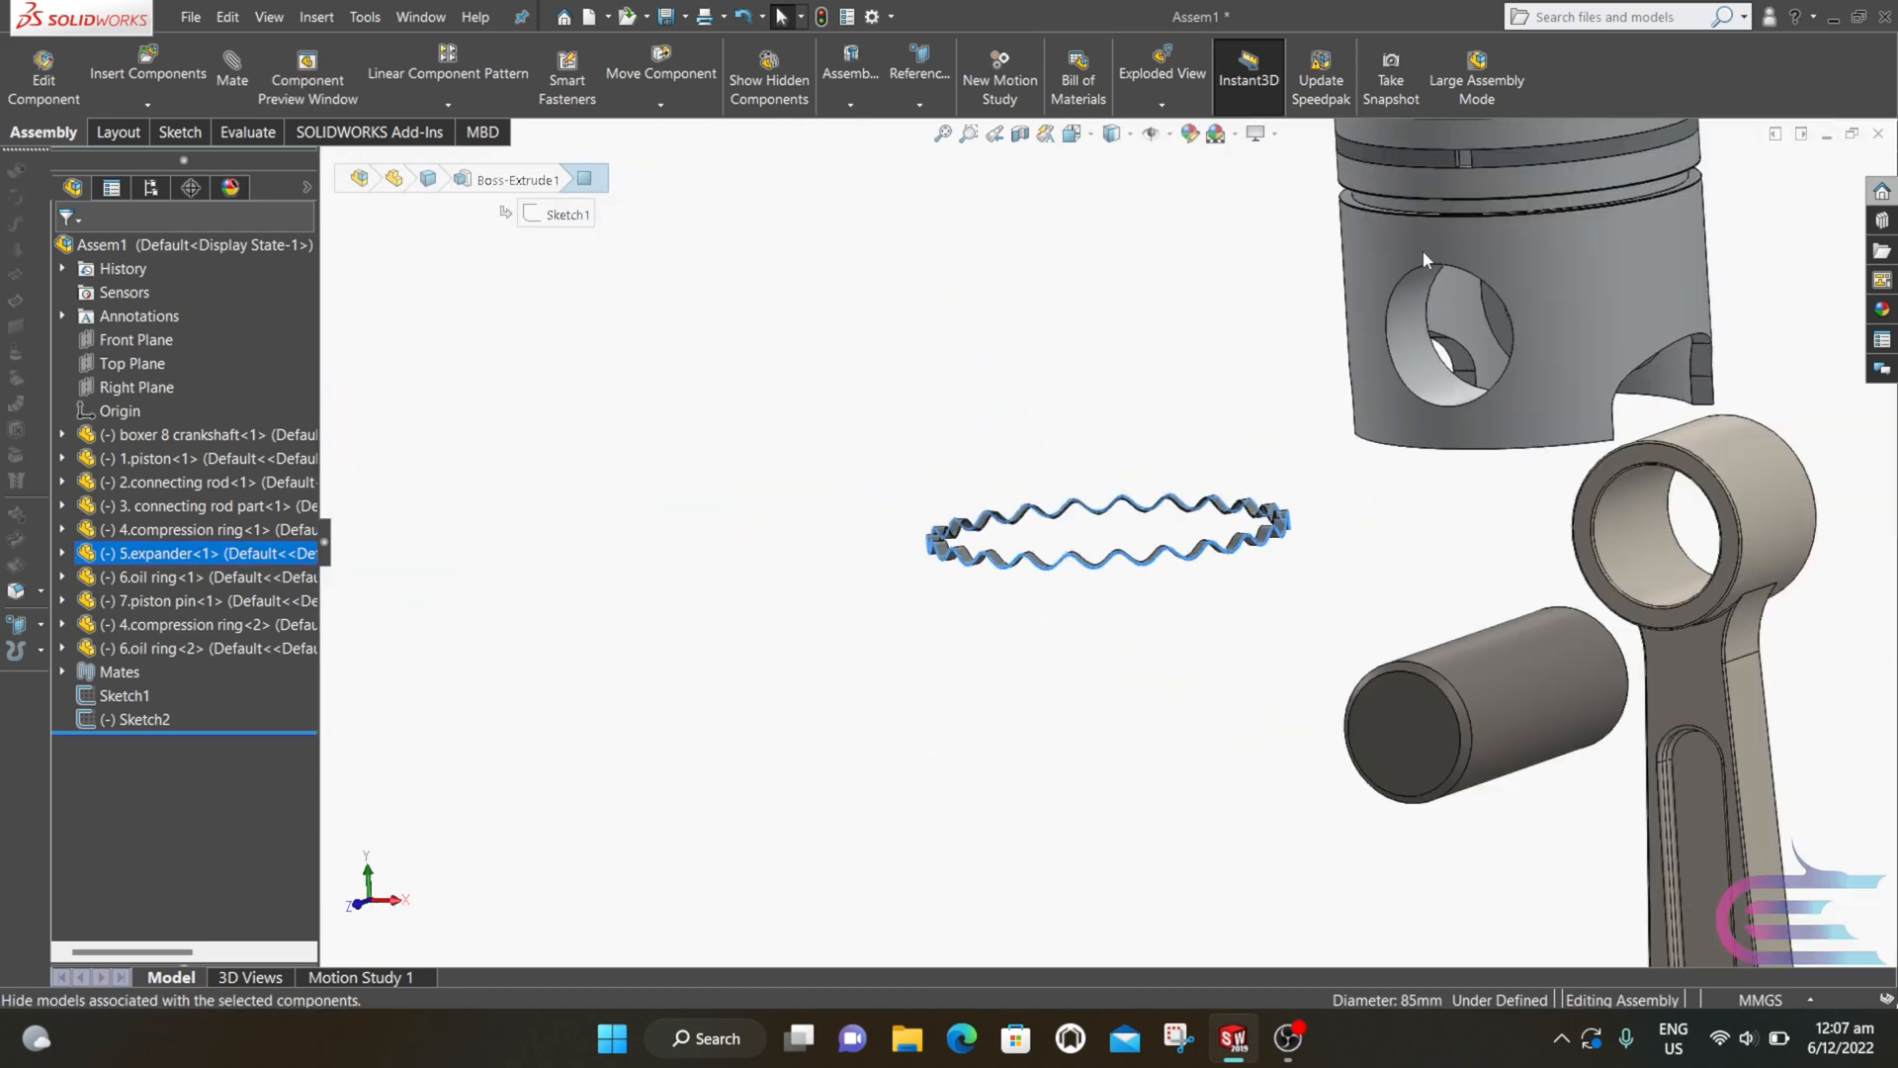
scroll(1467, 186, down, 6)
ctrl+click(1398, 363)
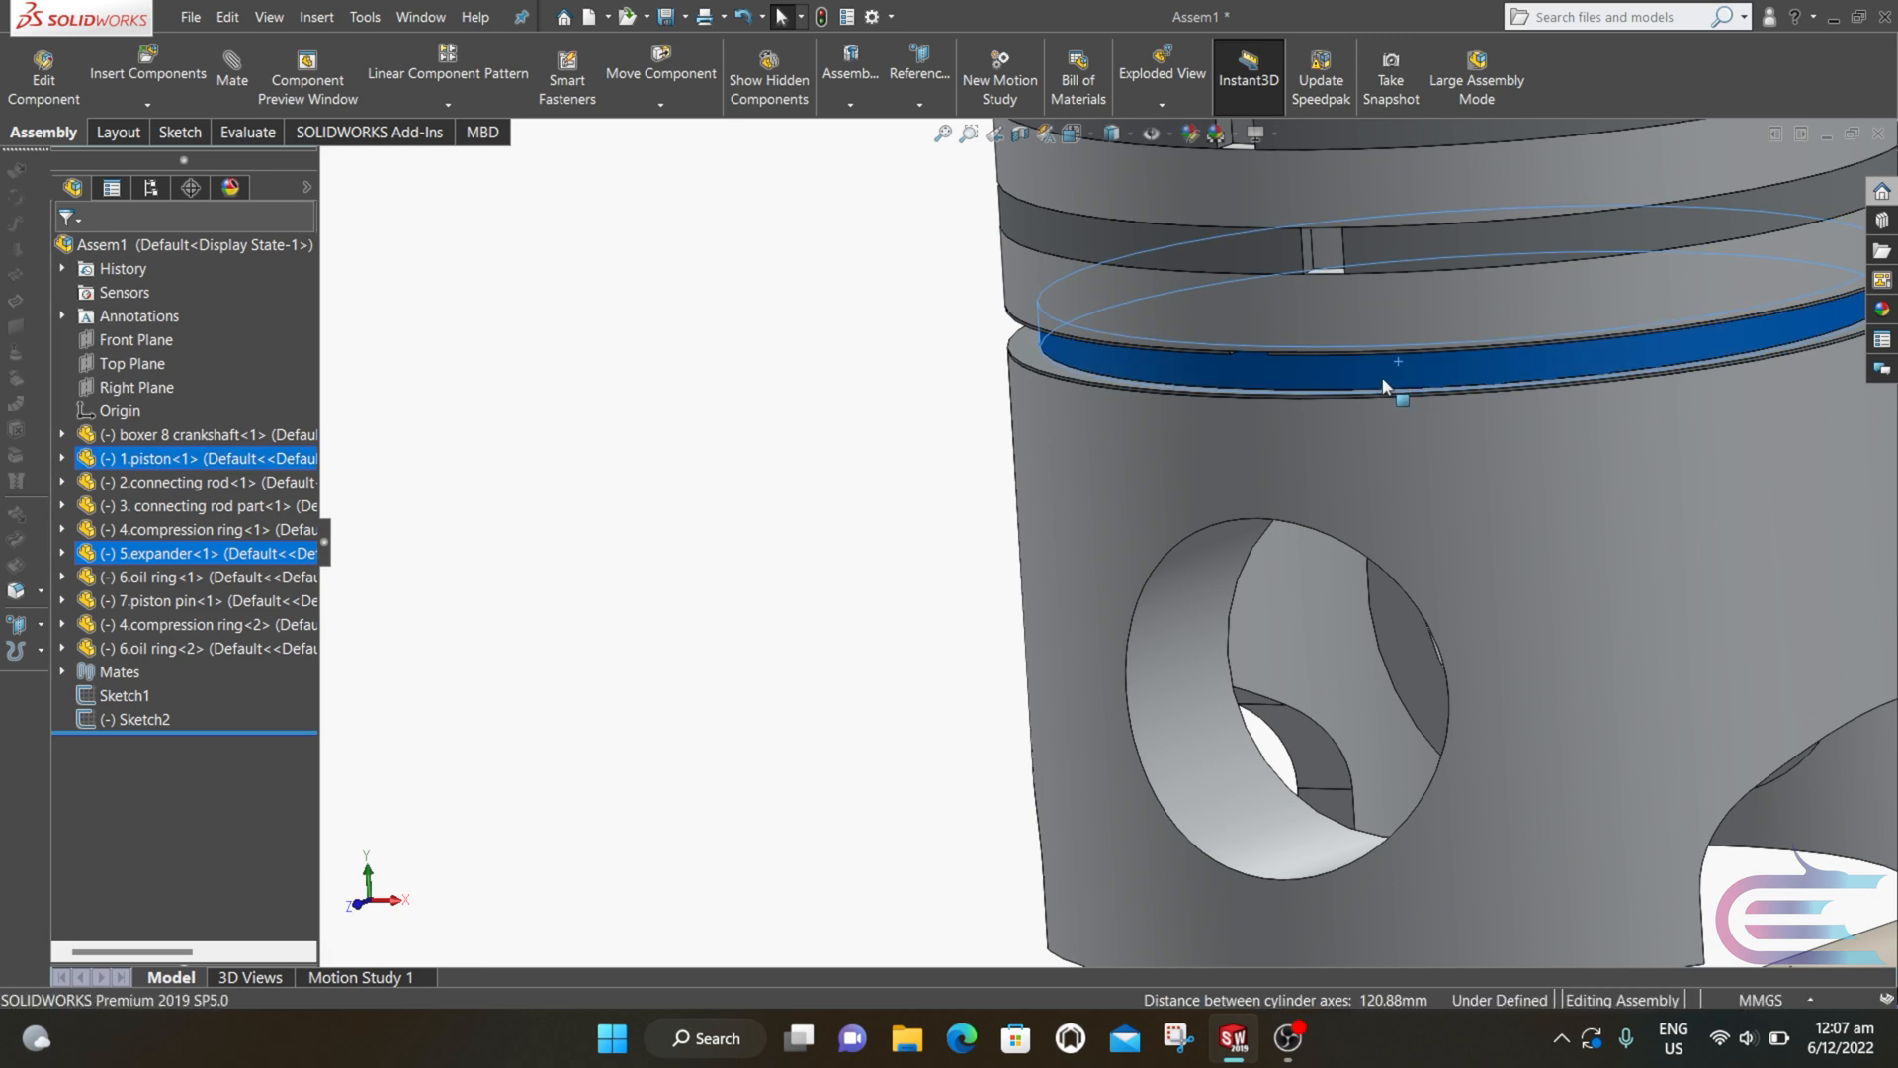
click(233, 71)
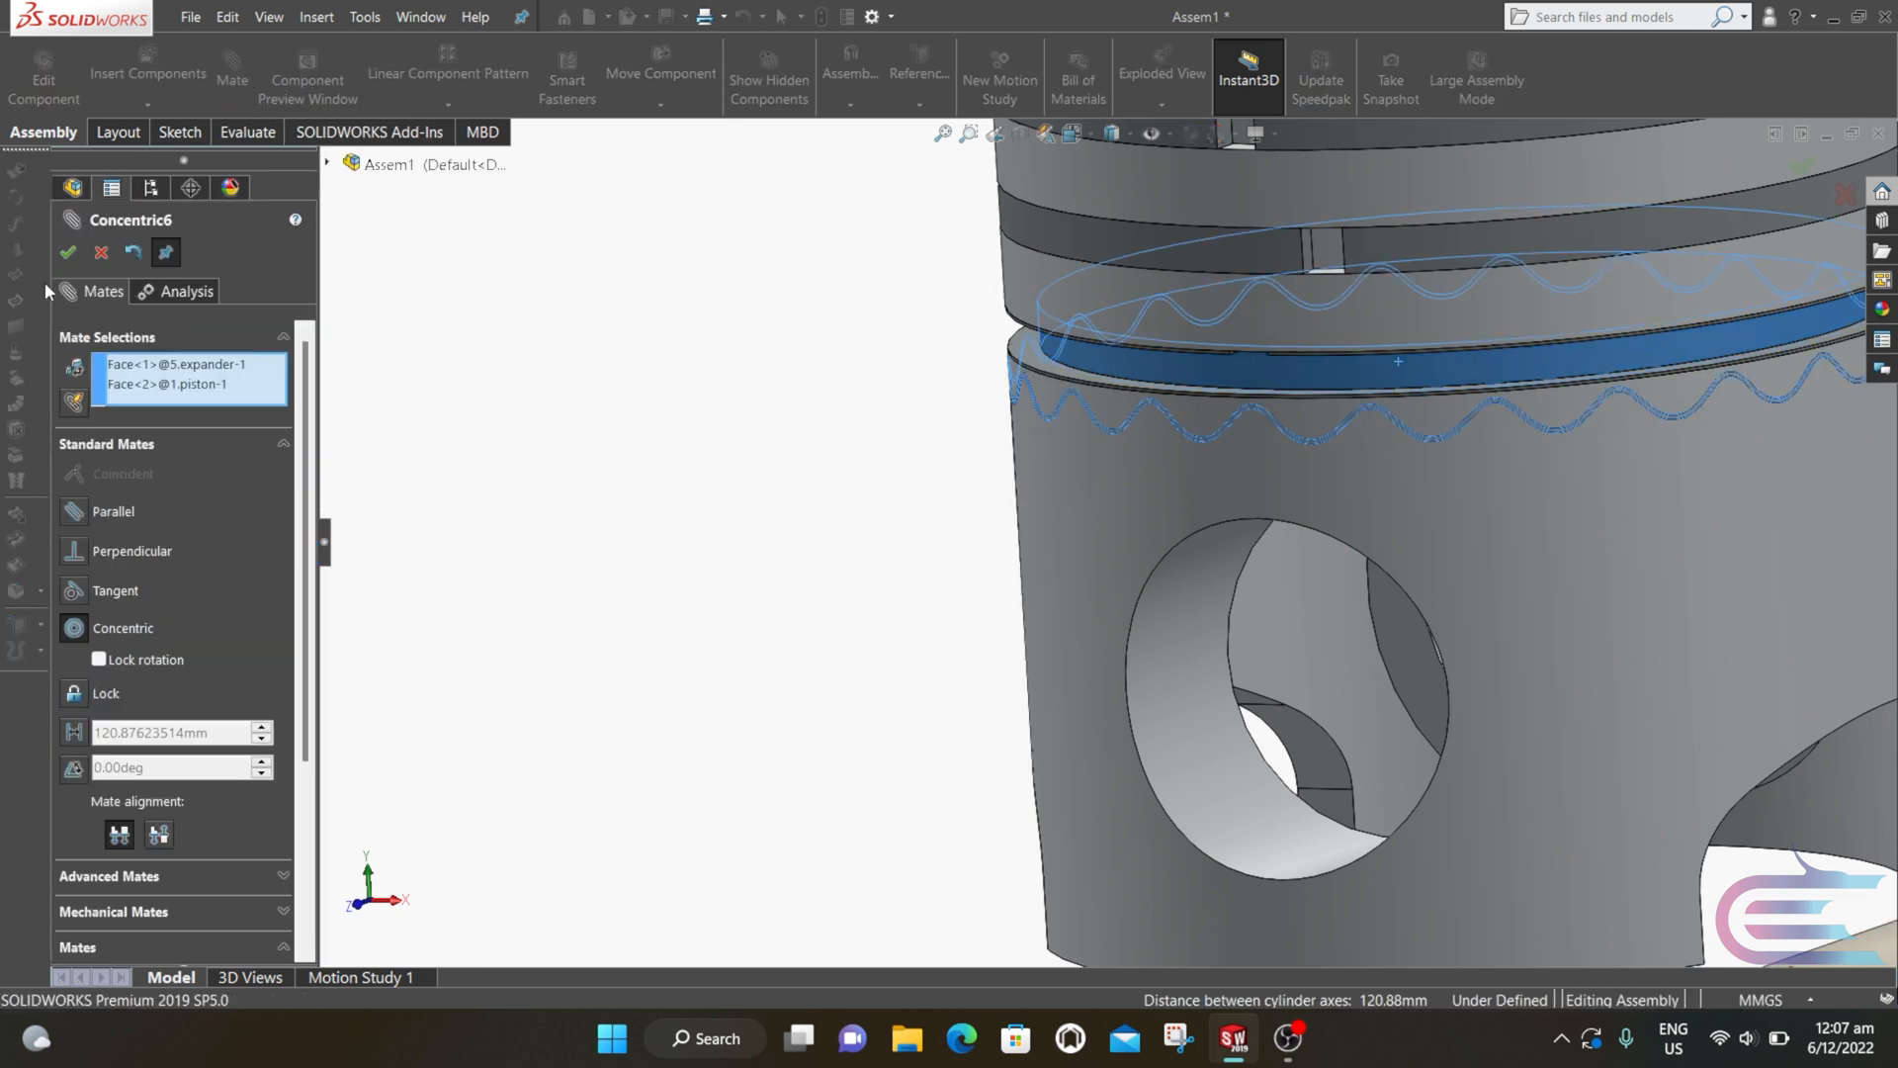
click(67, 253)
Step: Add a coincident mate between a crest edge of the wavy expander and the underside of the upper oil ring
drag(1161, 294, 1155, 337)
scroll(1177, 354, down, 5)
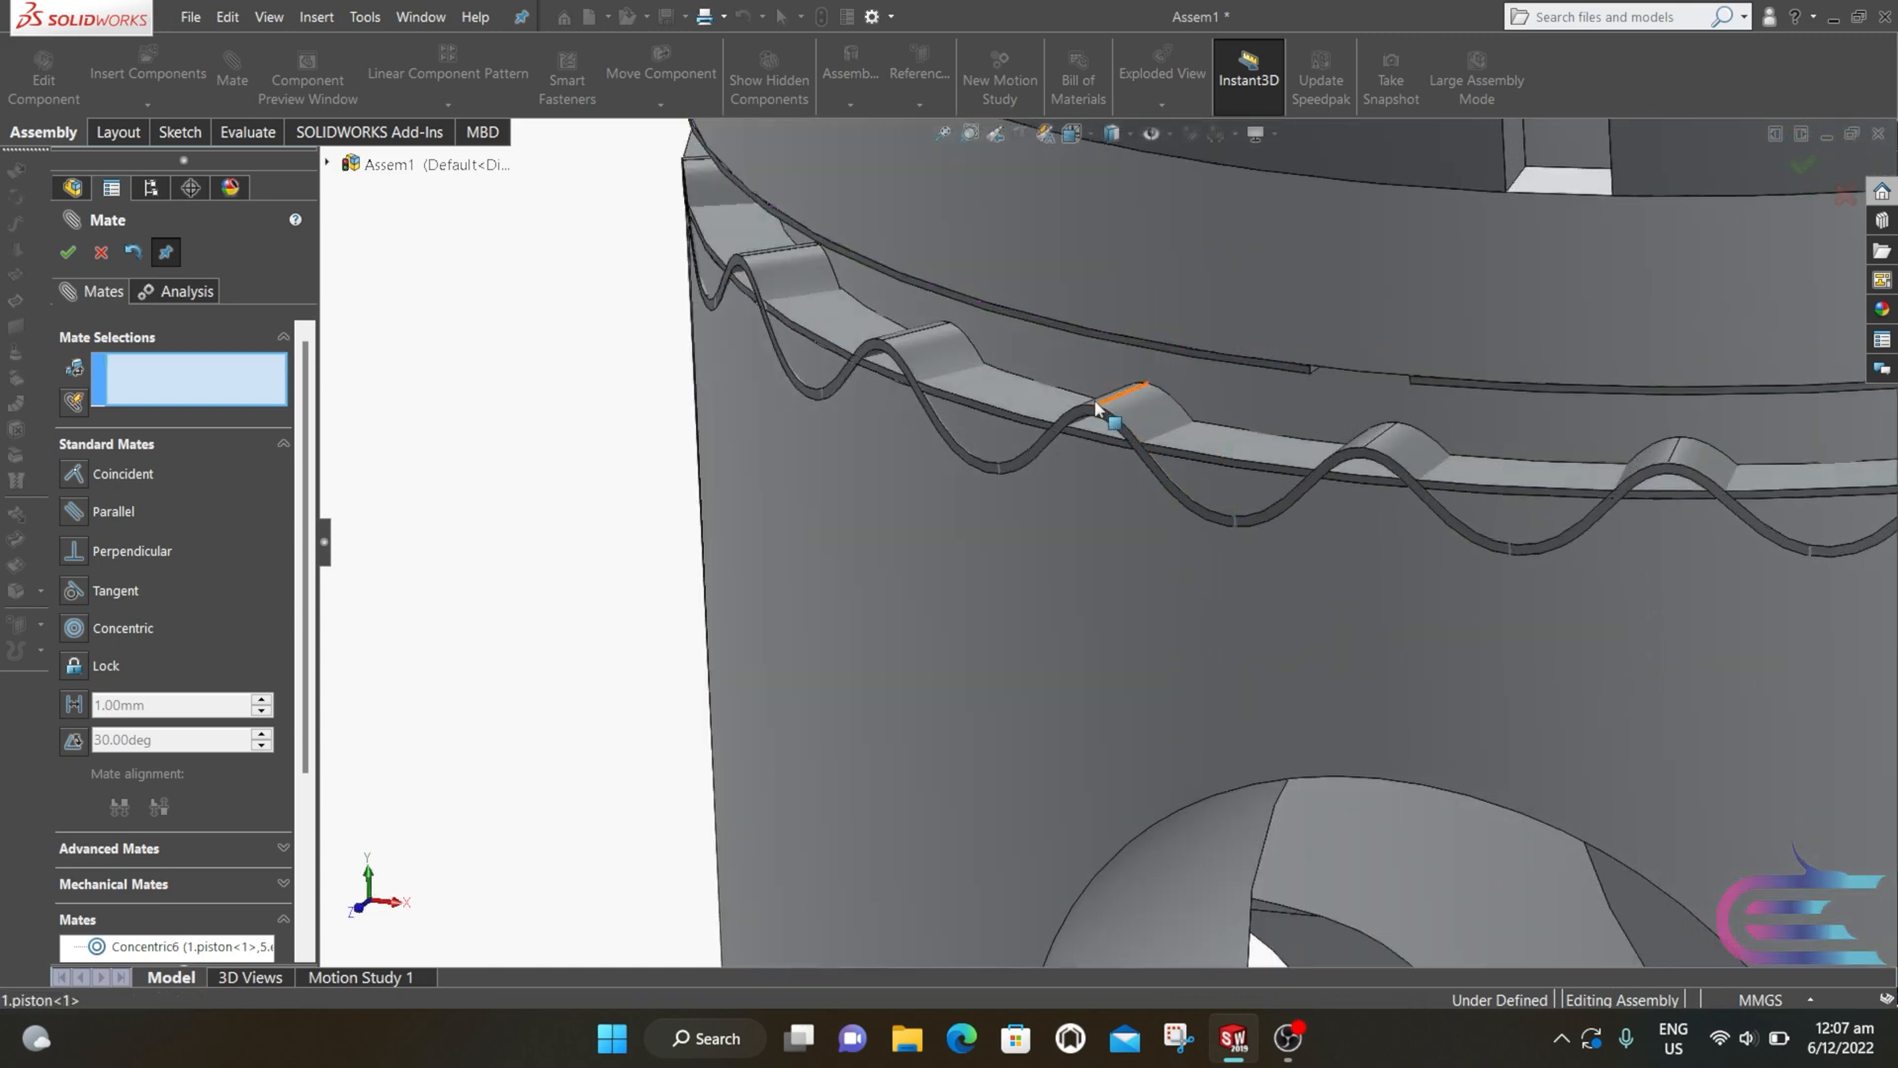
scroll(1159, 467, down, 3)
click(1129, 513)
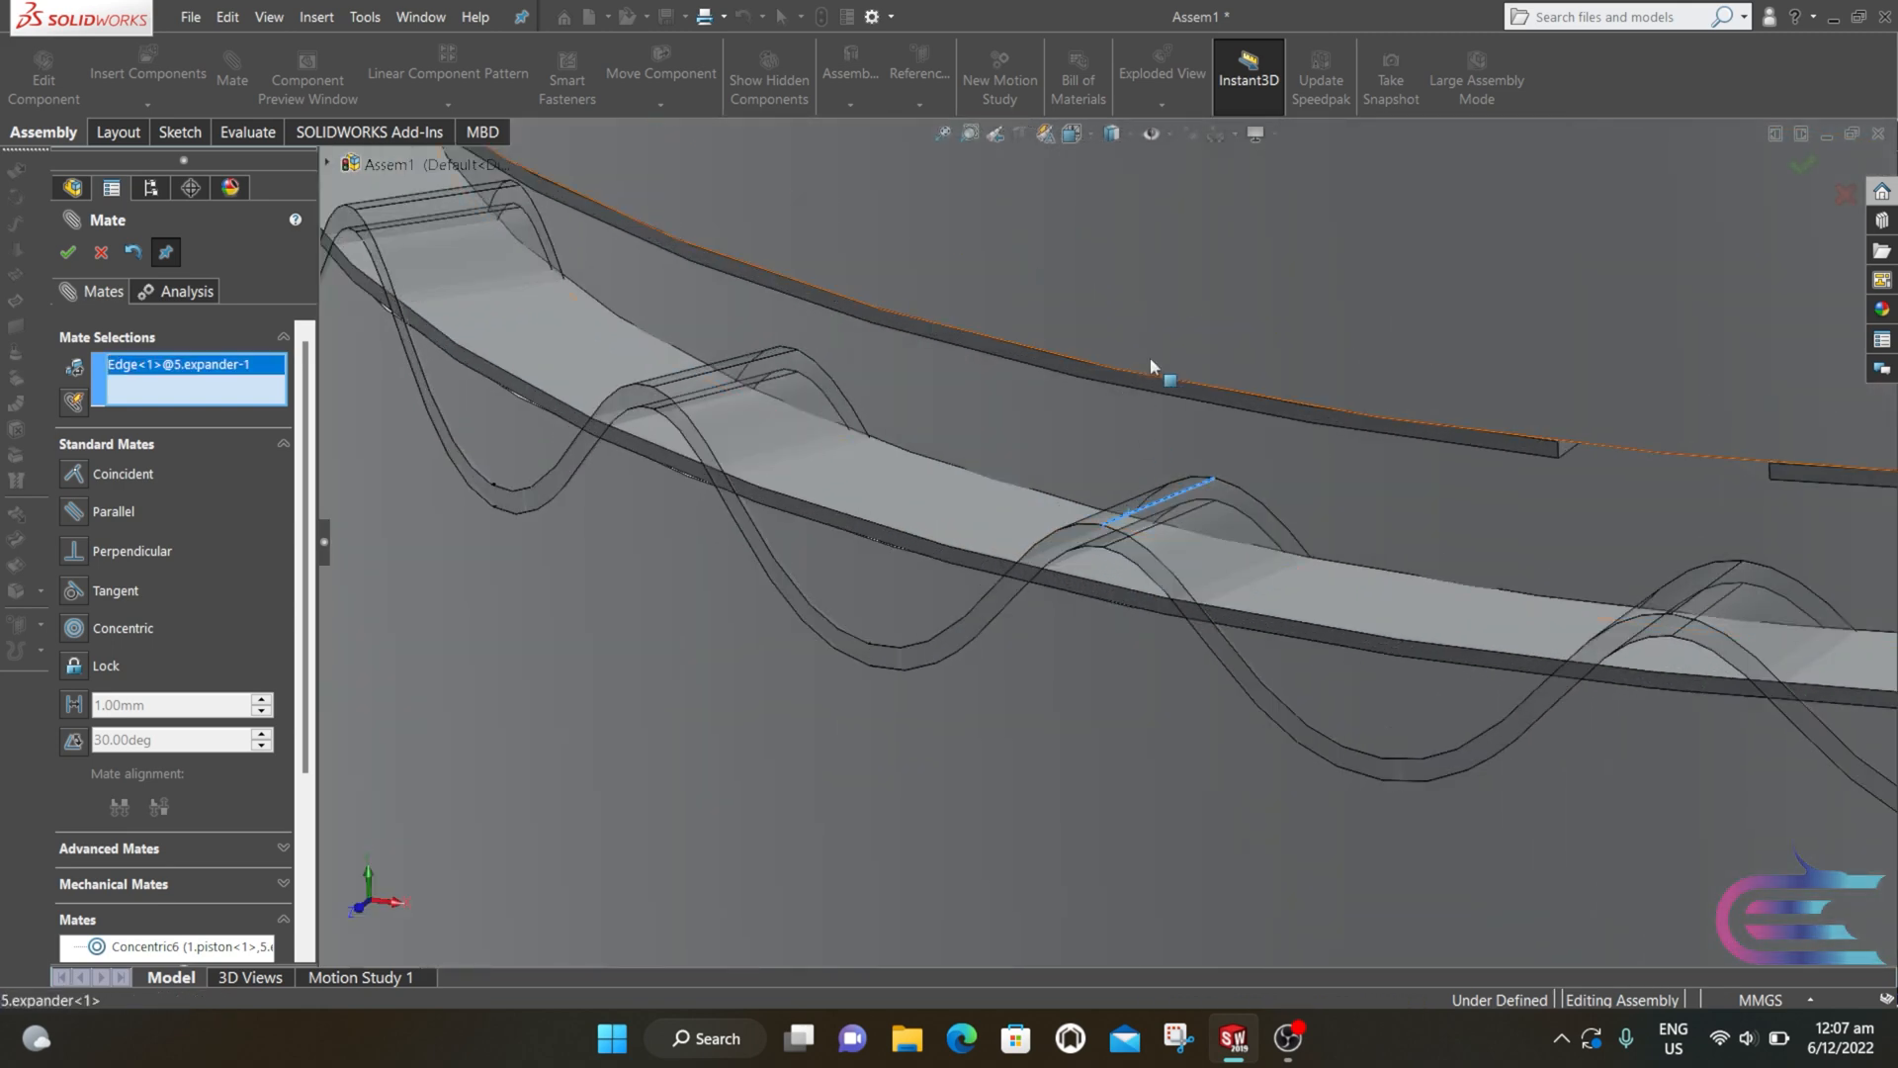
scroll(1149, 358, down, 4)
click(1170, 404)
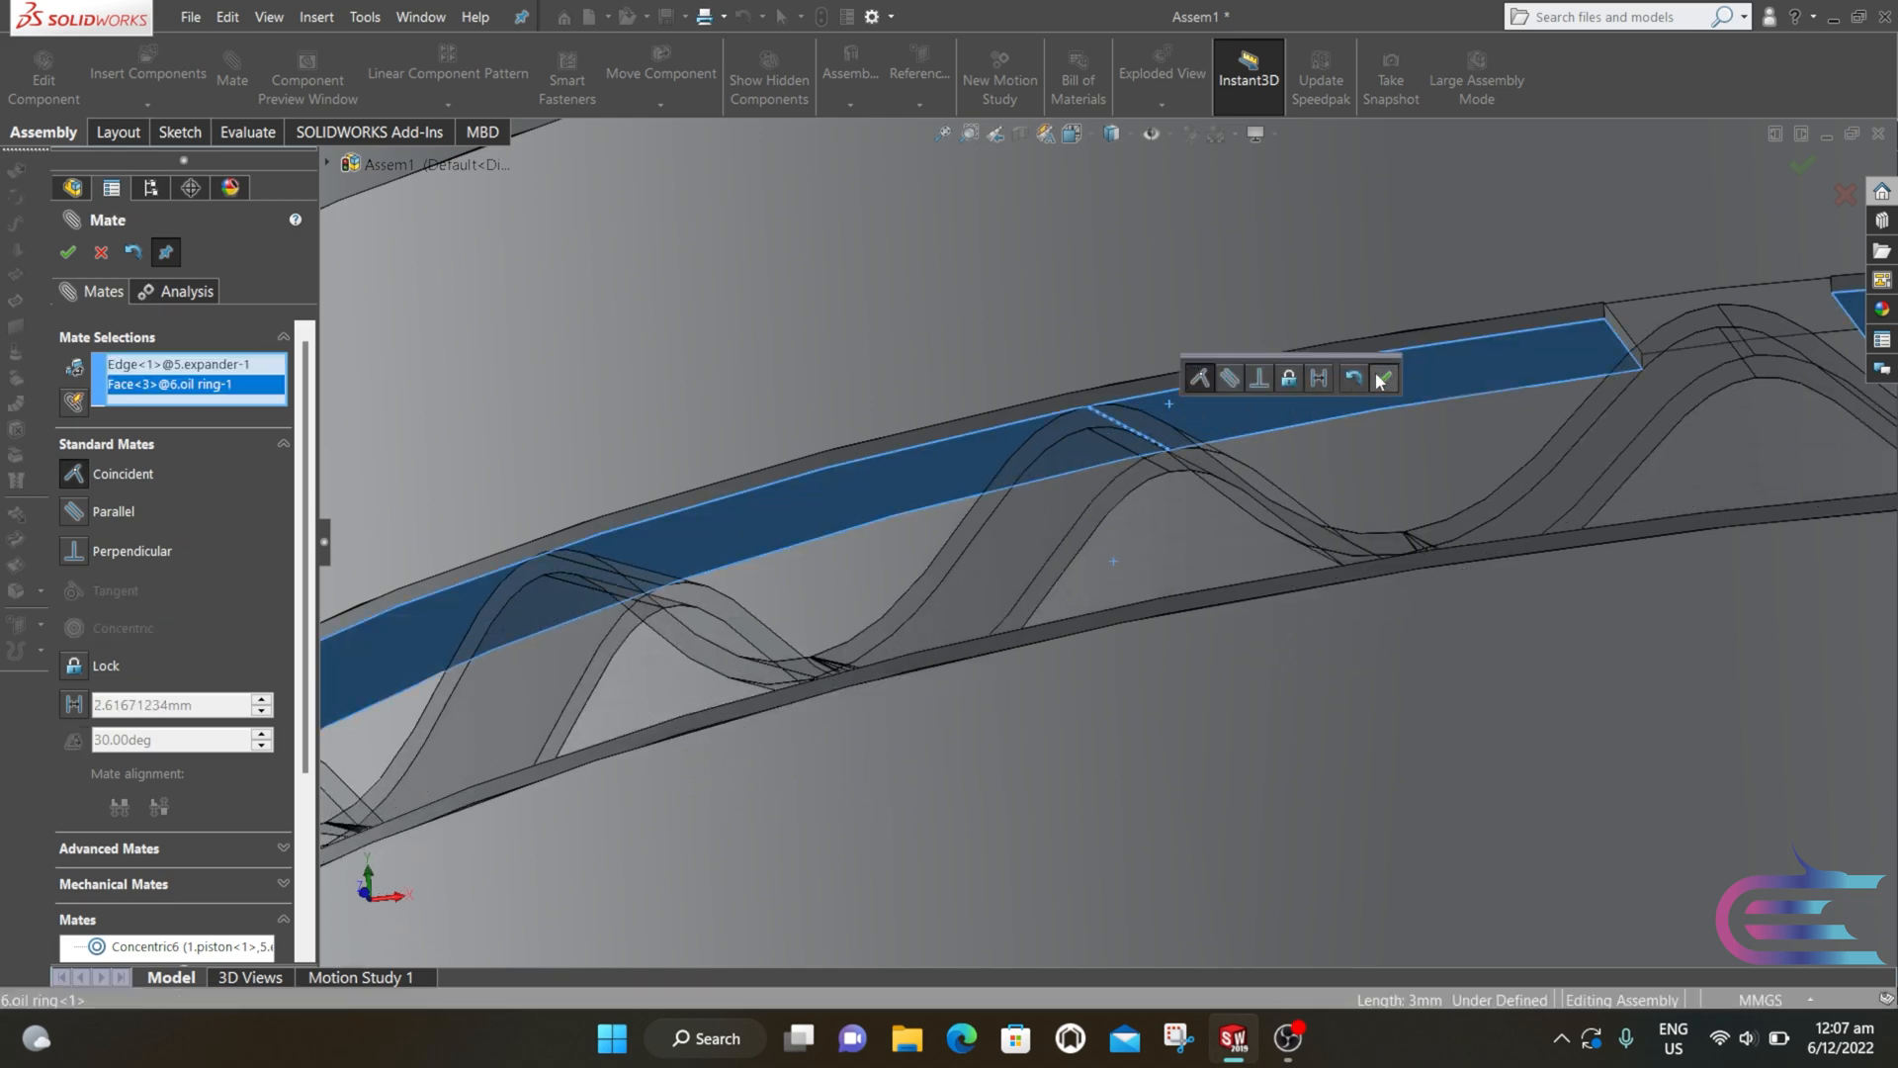
click(1380, 381)
Step: Add a concentric mate between the piston's pin bore and the piston pin's cylindrical face
scroll(1366, 381, up, 10)
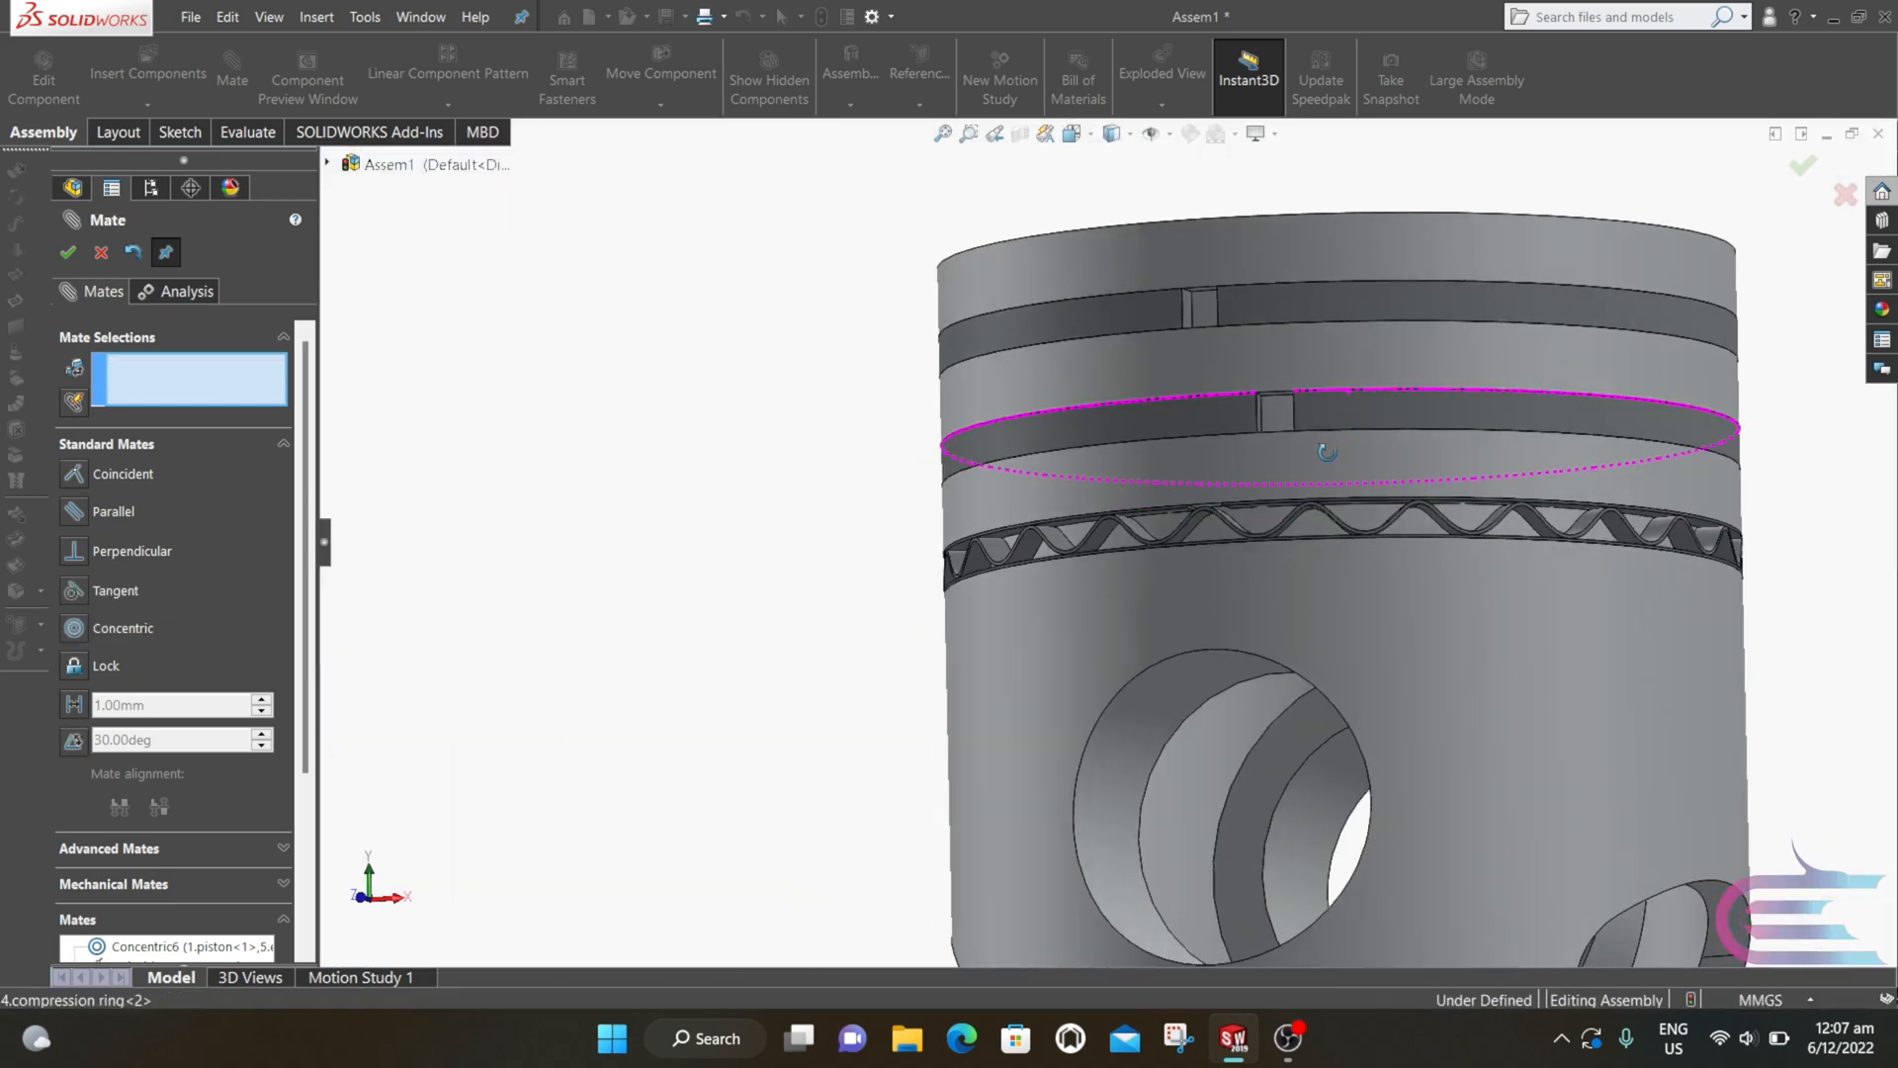
middle_drag(1327, 452, 1291, 524)
click(1201, 767)
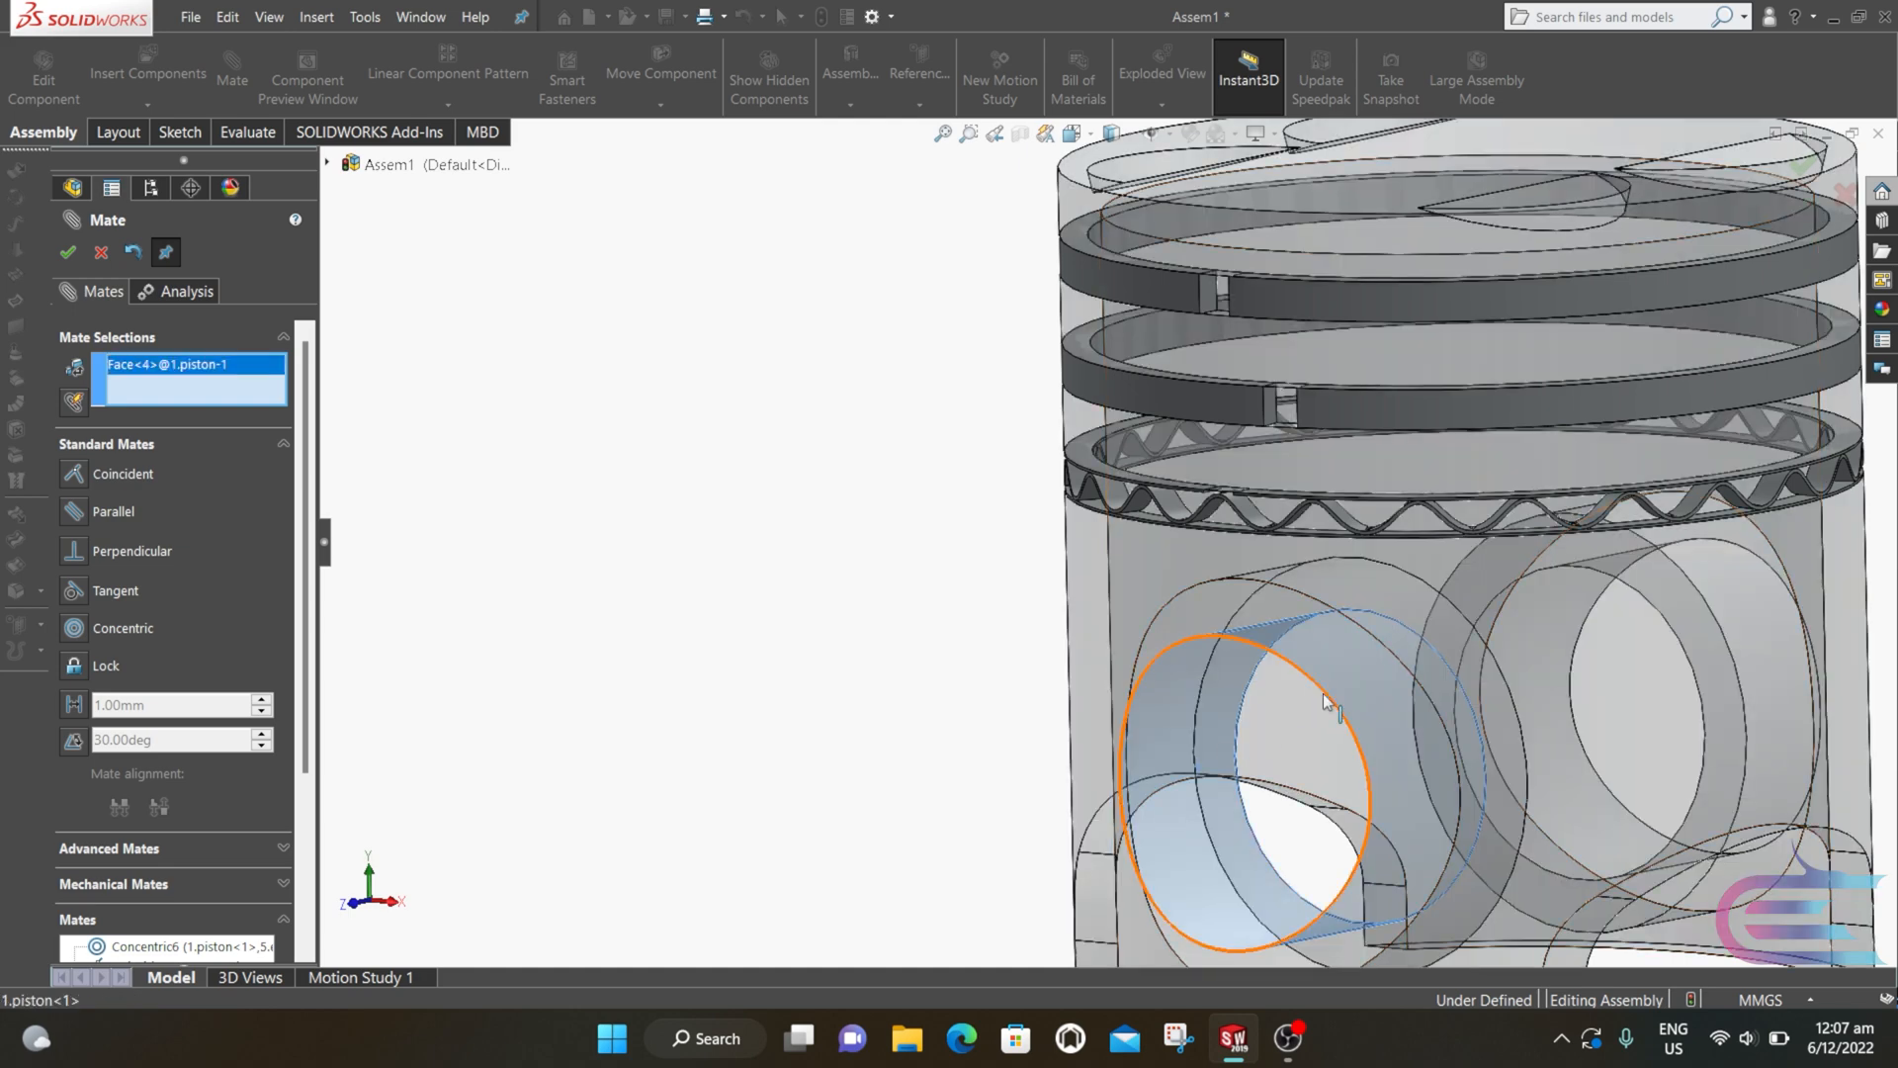
scroll(1327, 701, up, 6)
click(1146, 928)
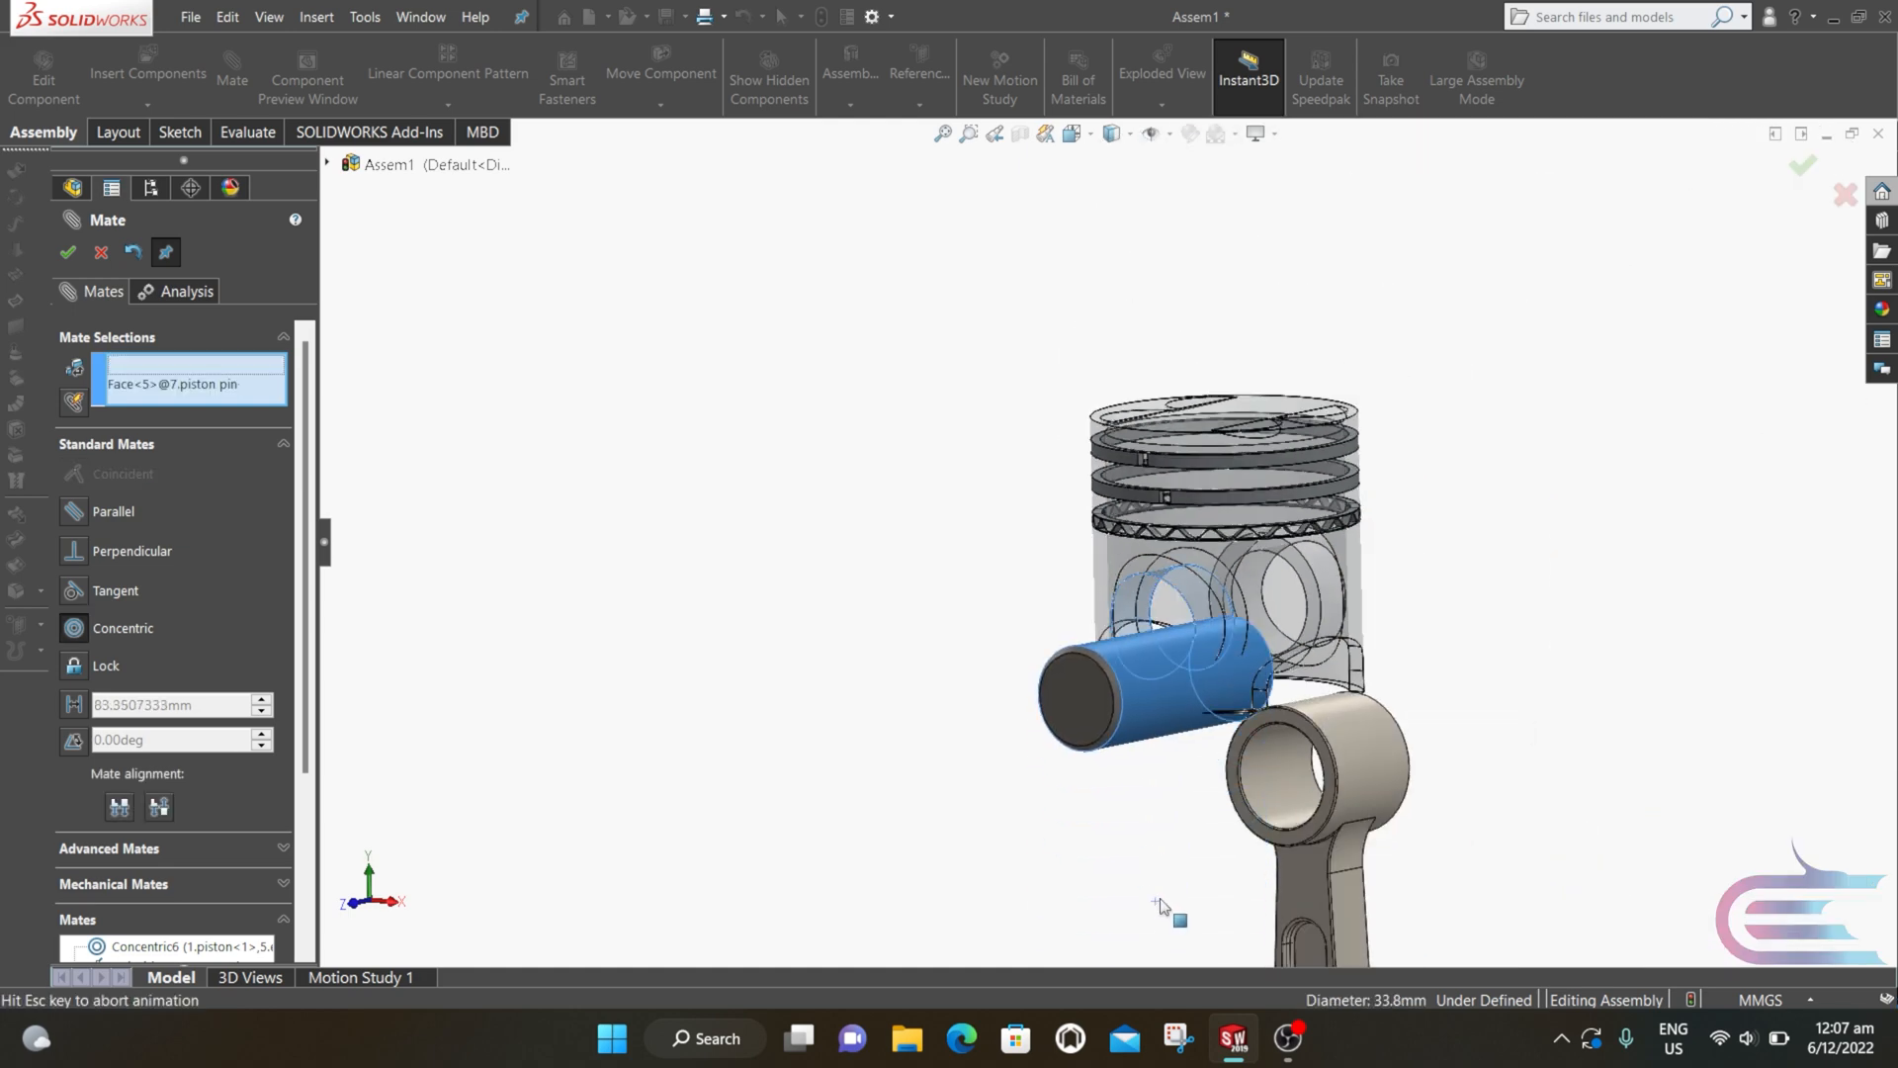
click(1463, 913)
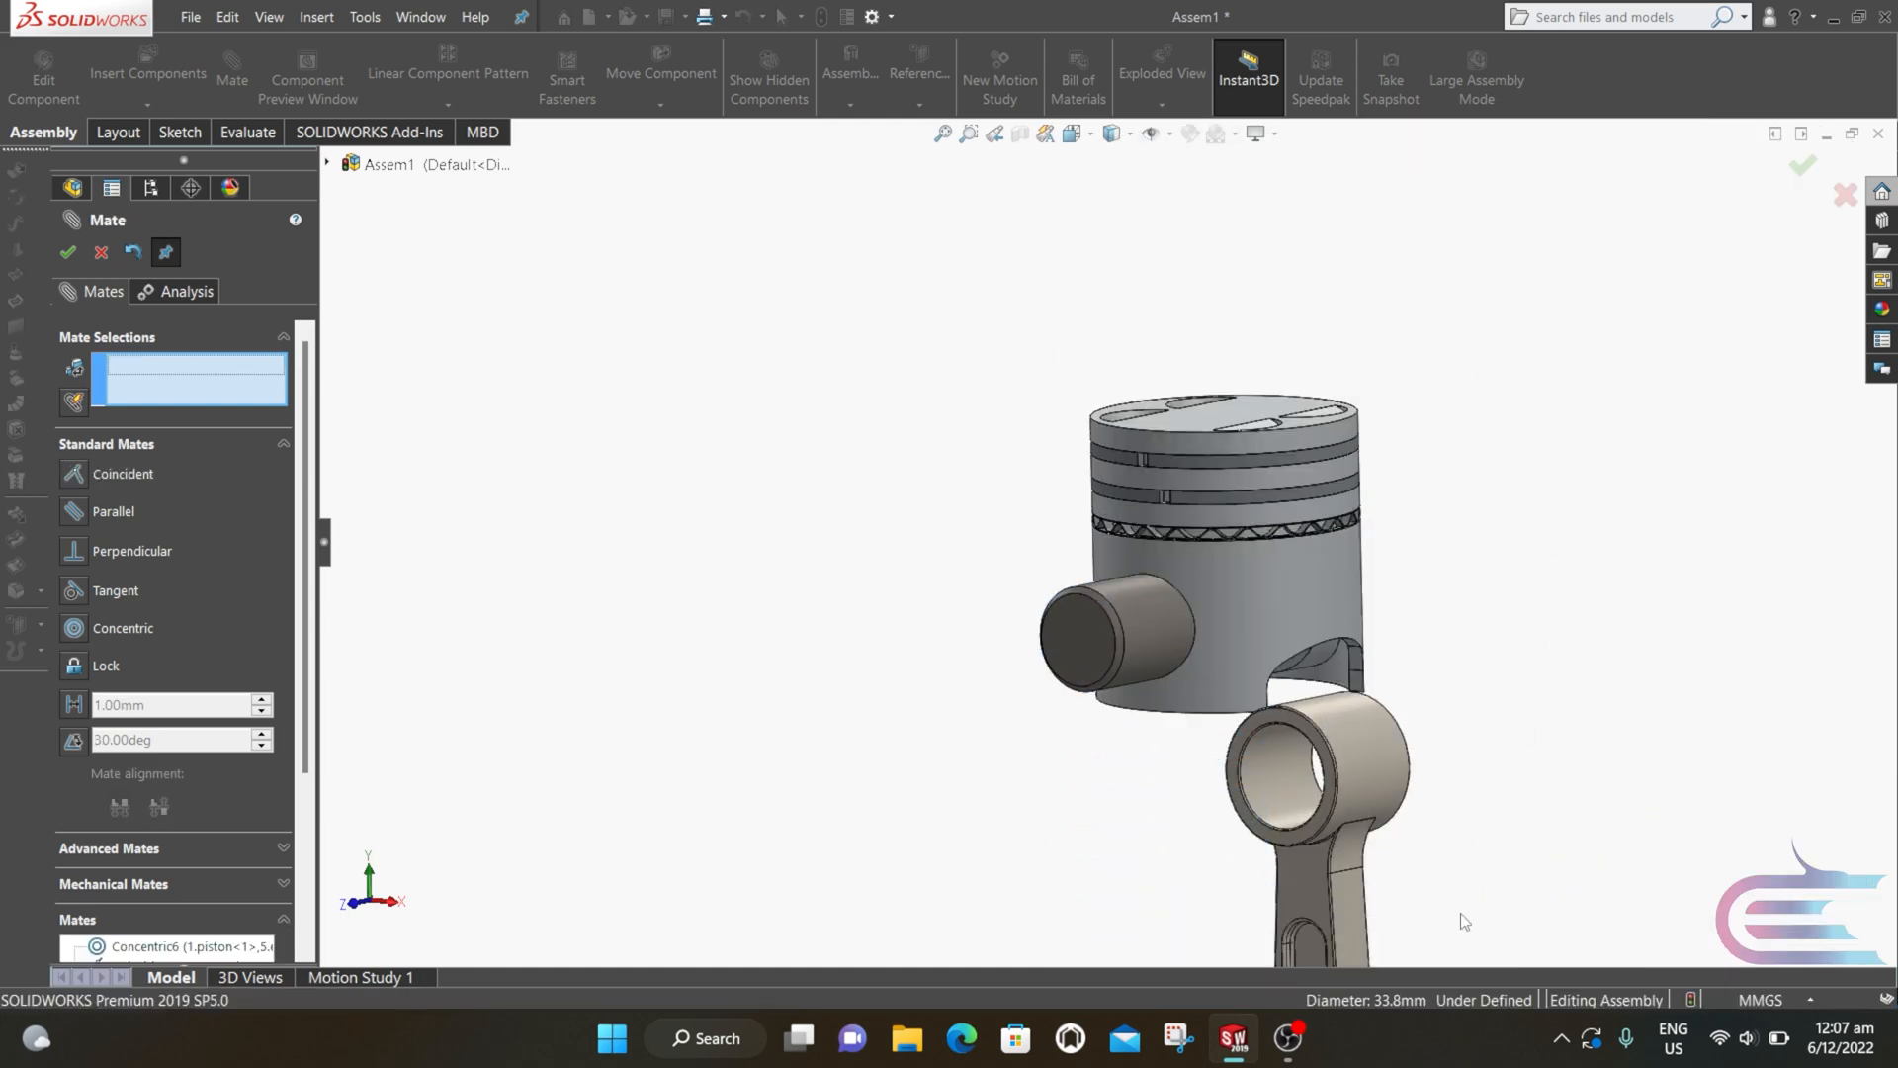
click(101, 252)
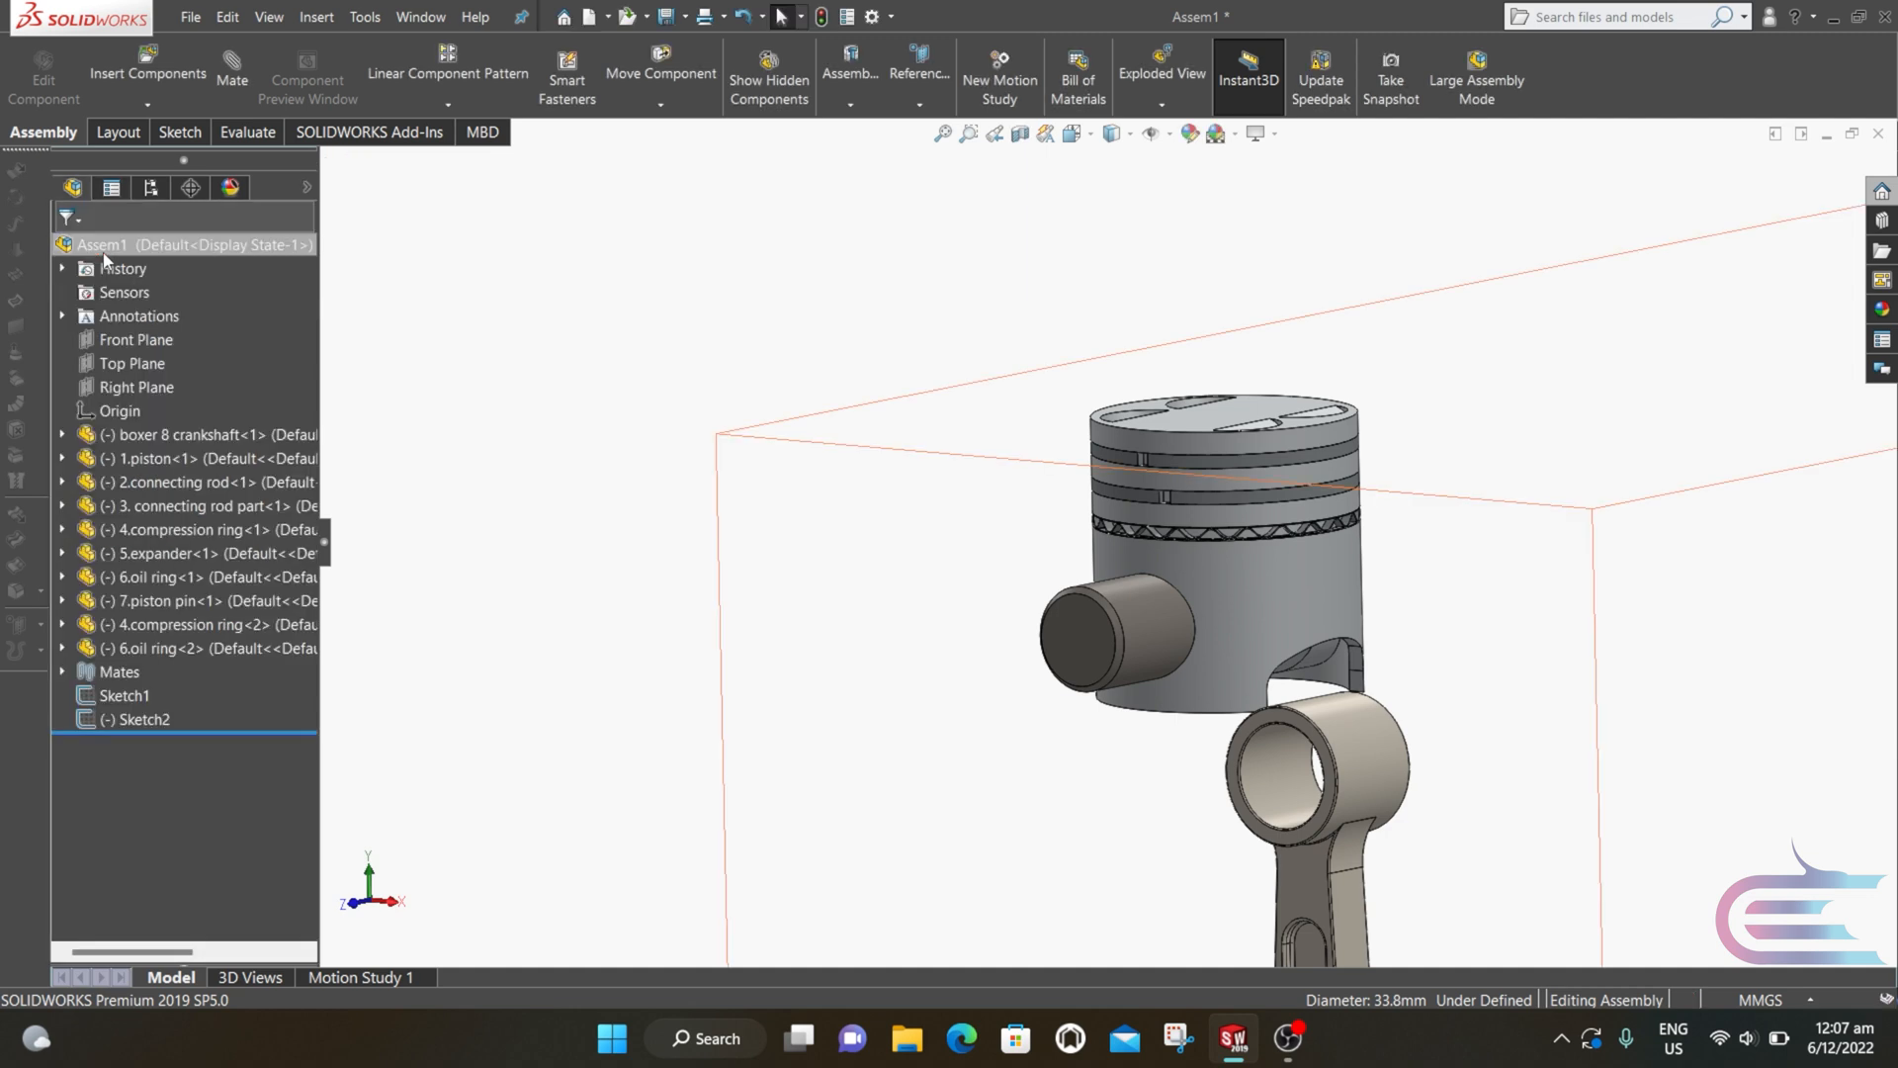
Step: Add a coincident mate between the Front Plane of the piston and the Front Plane of the piston pin
click(61, 458)
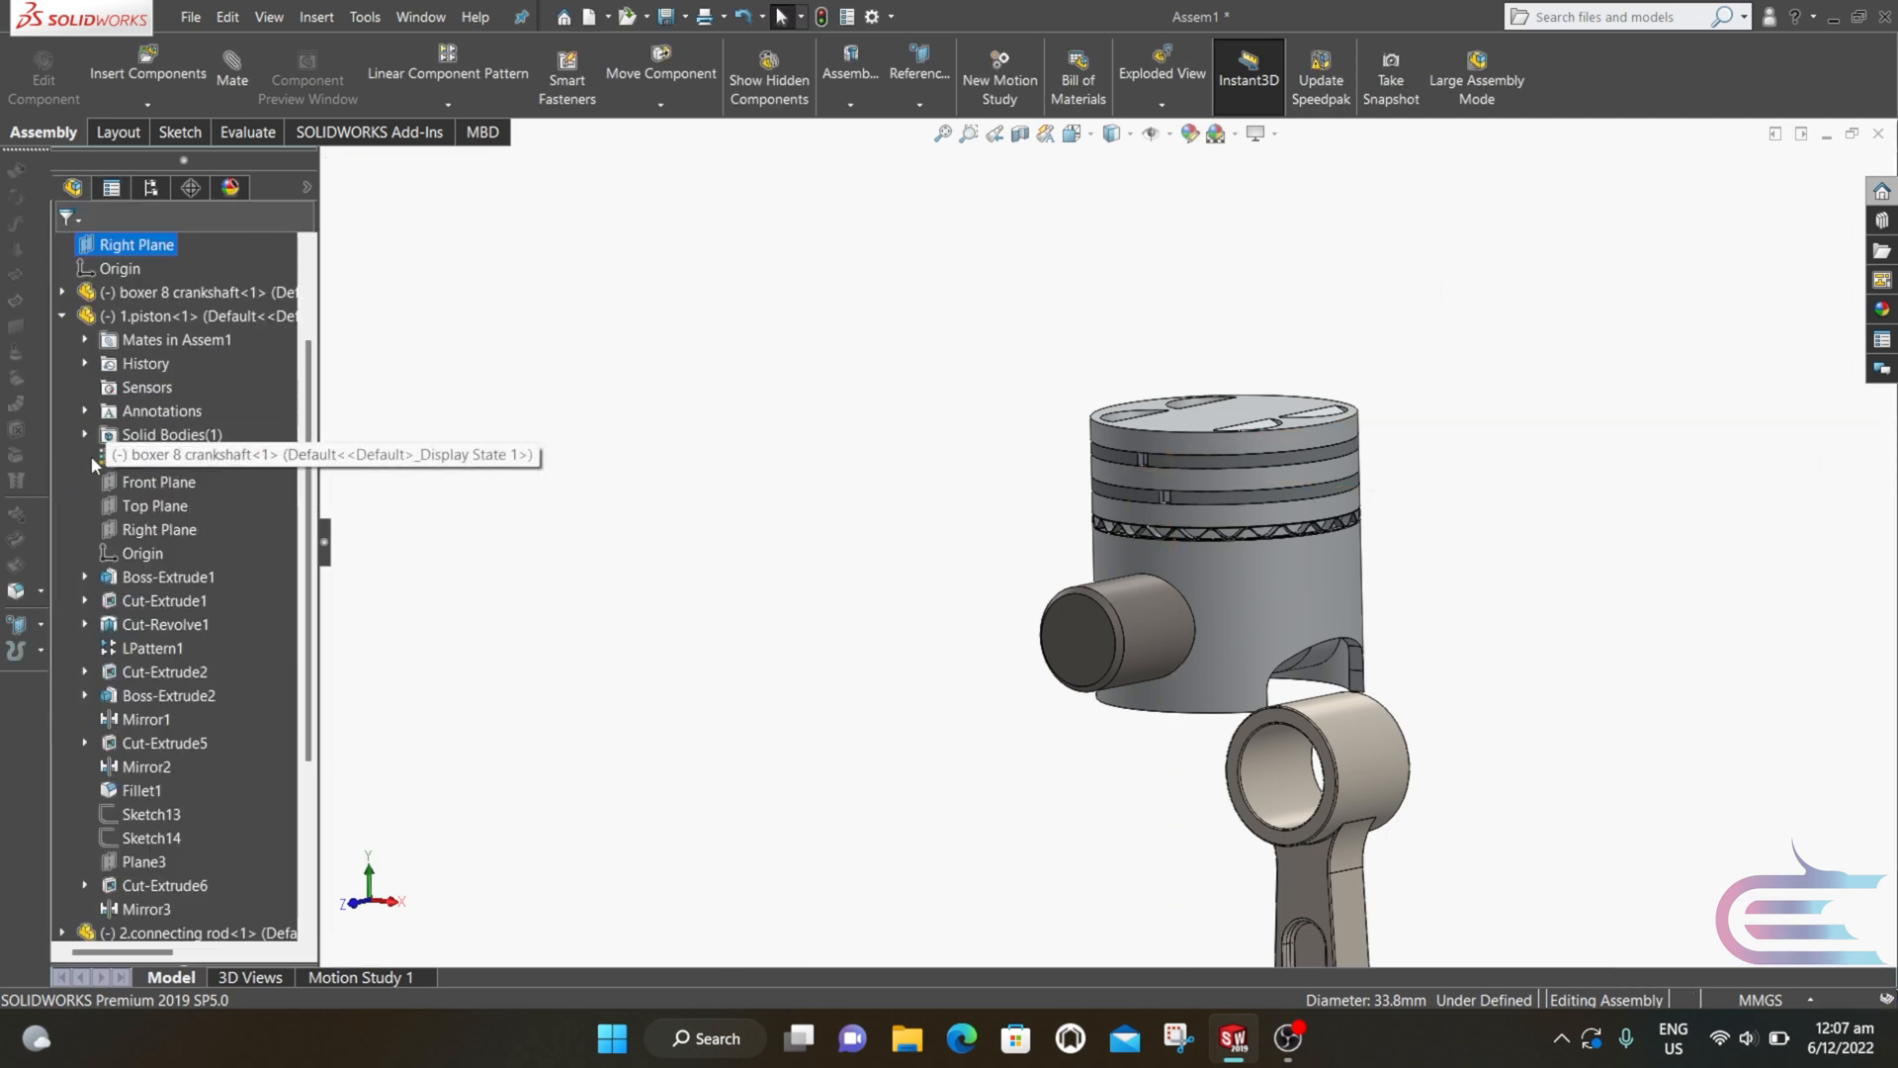
click(153, 481)
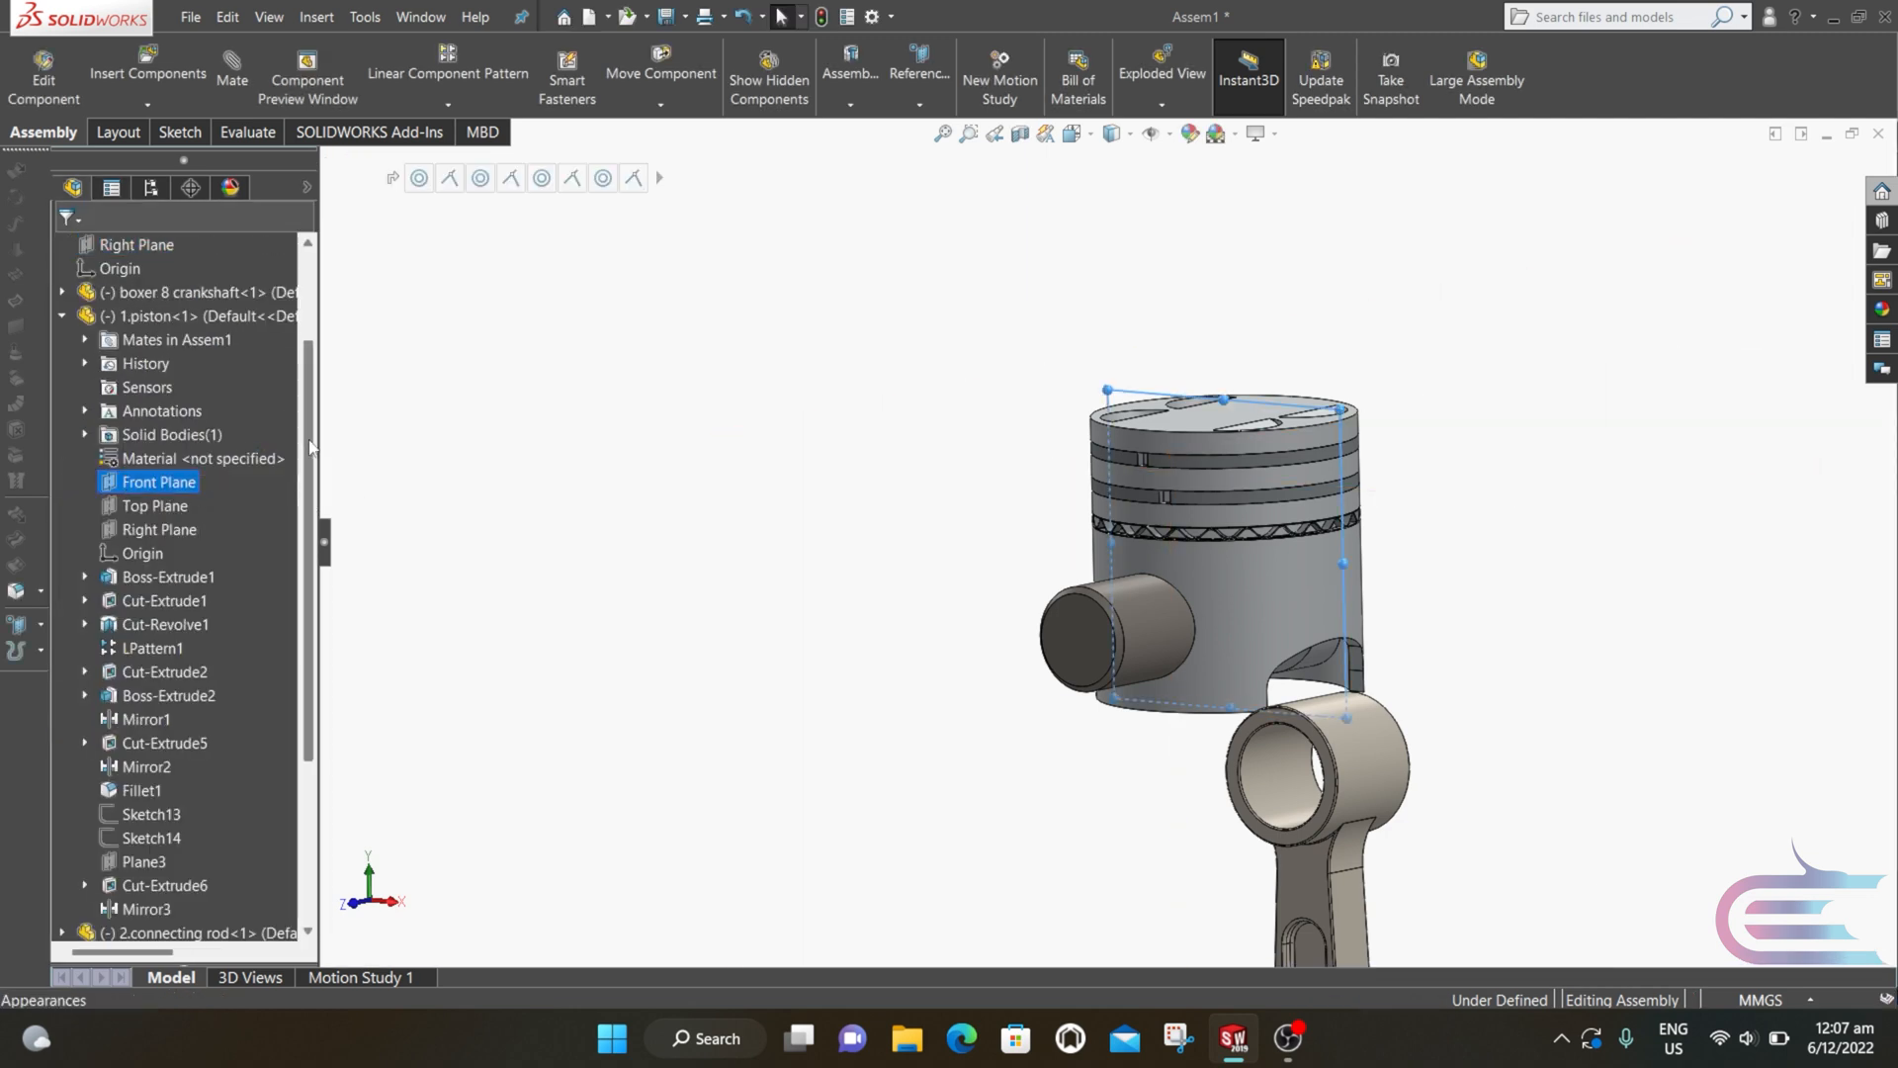
click(324, 534)
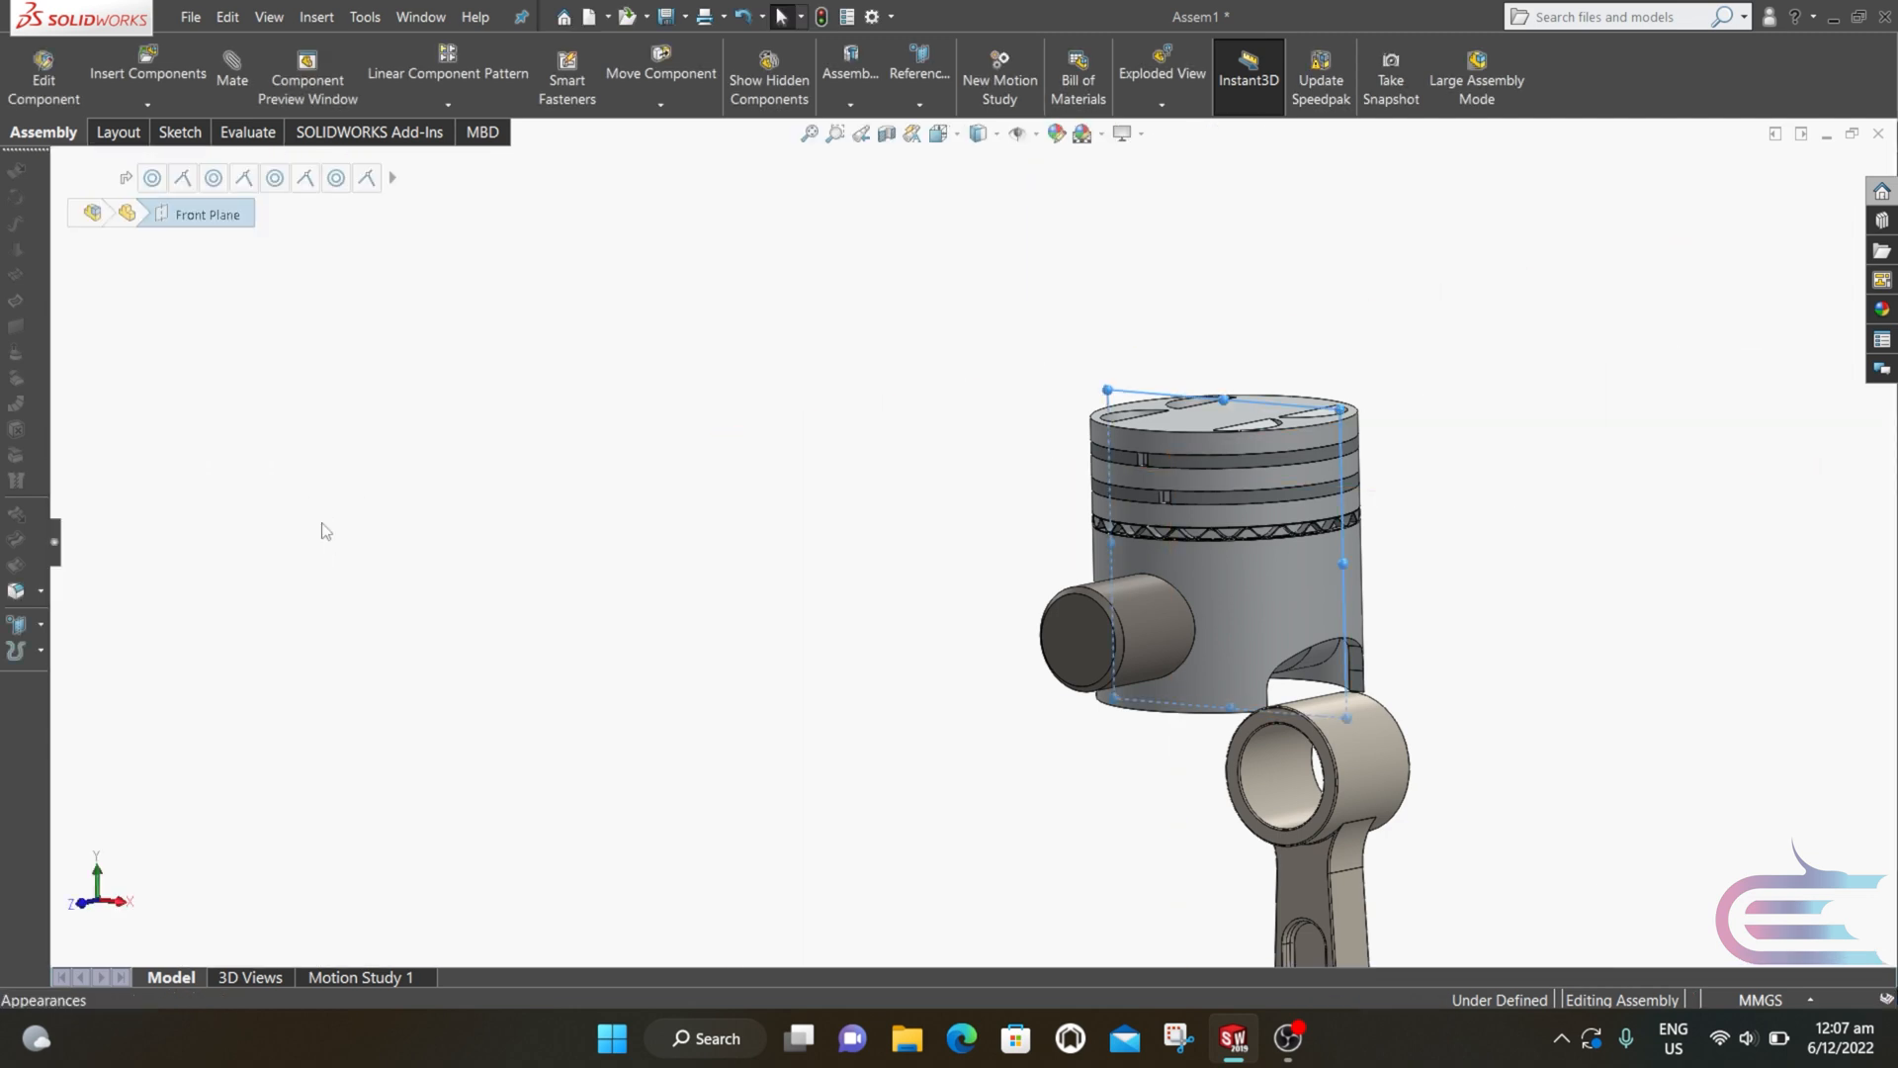
click(57, 541)
drag(309, 496, 310, 664)
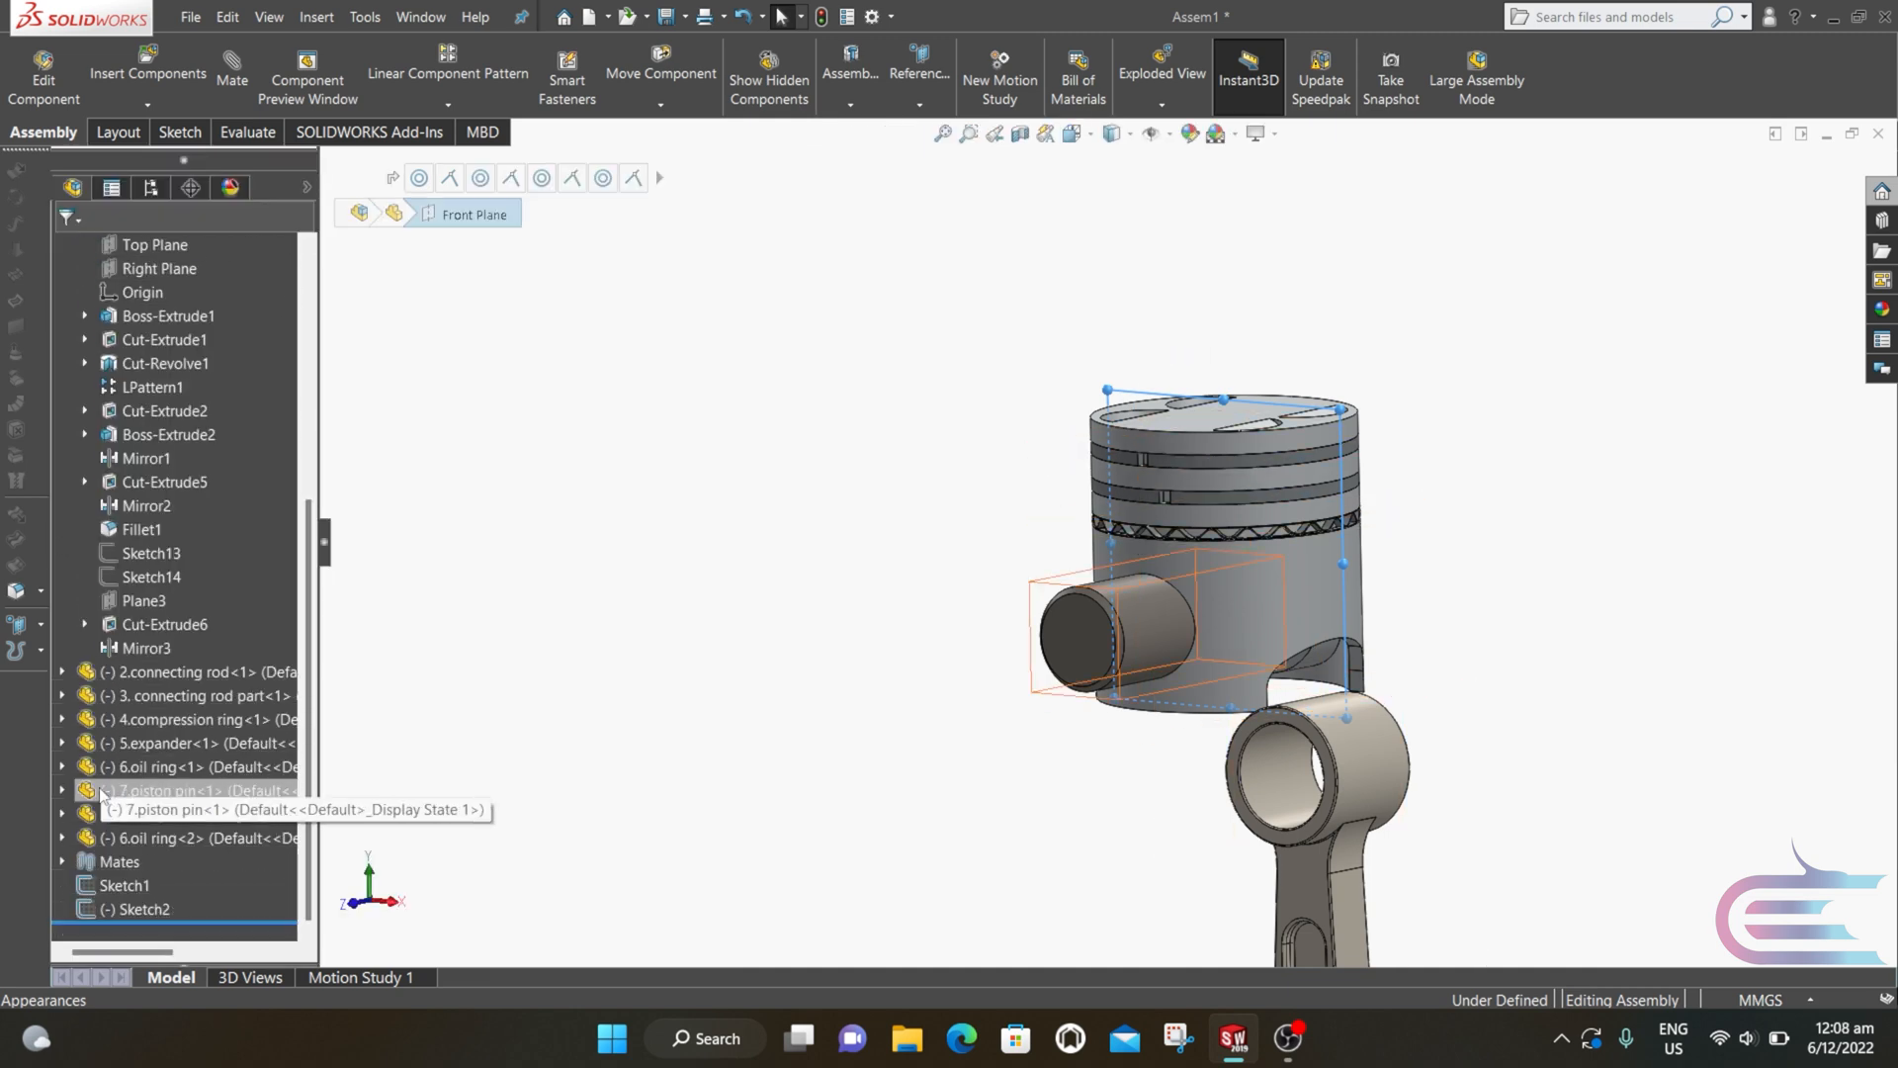
click(62, 791)
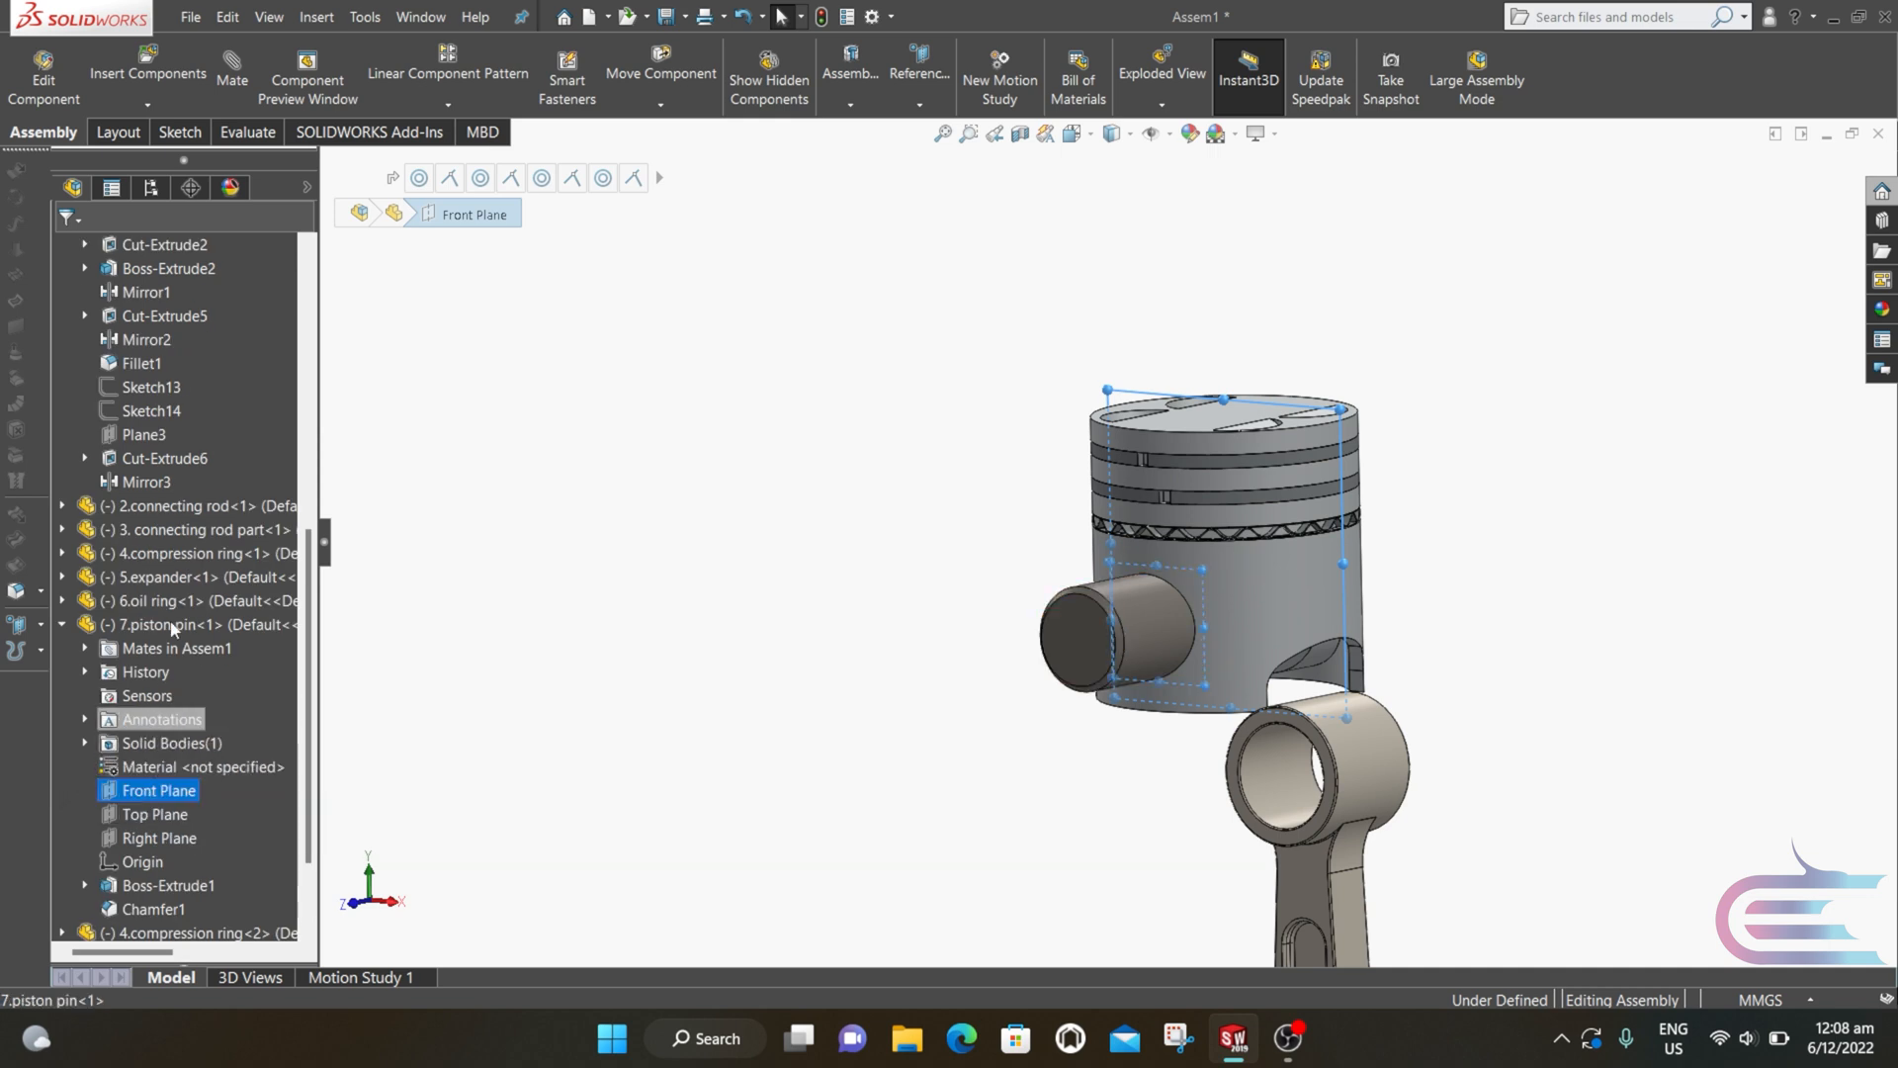
click(240, 93)
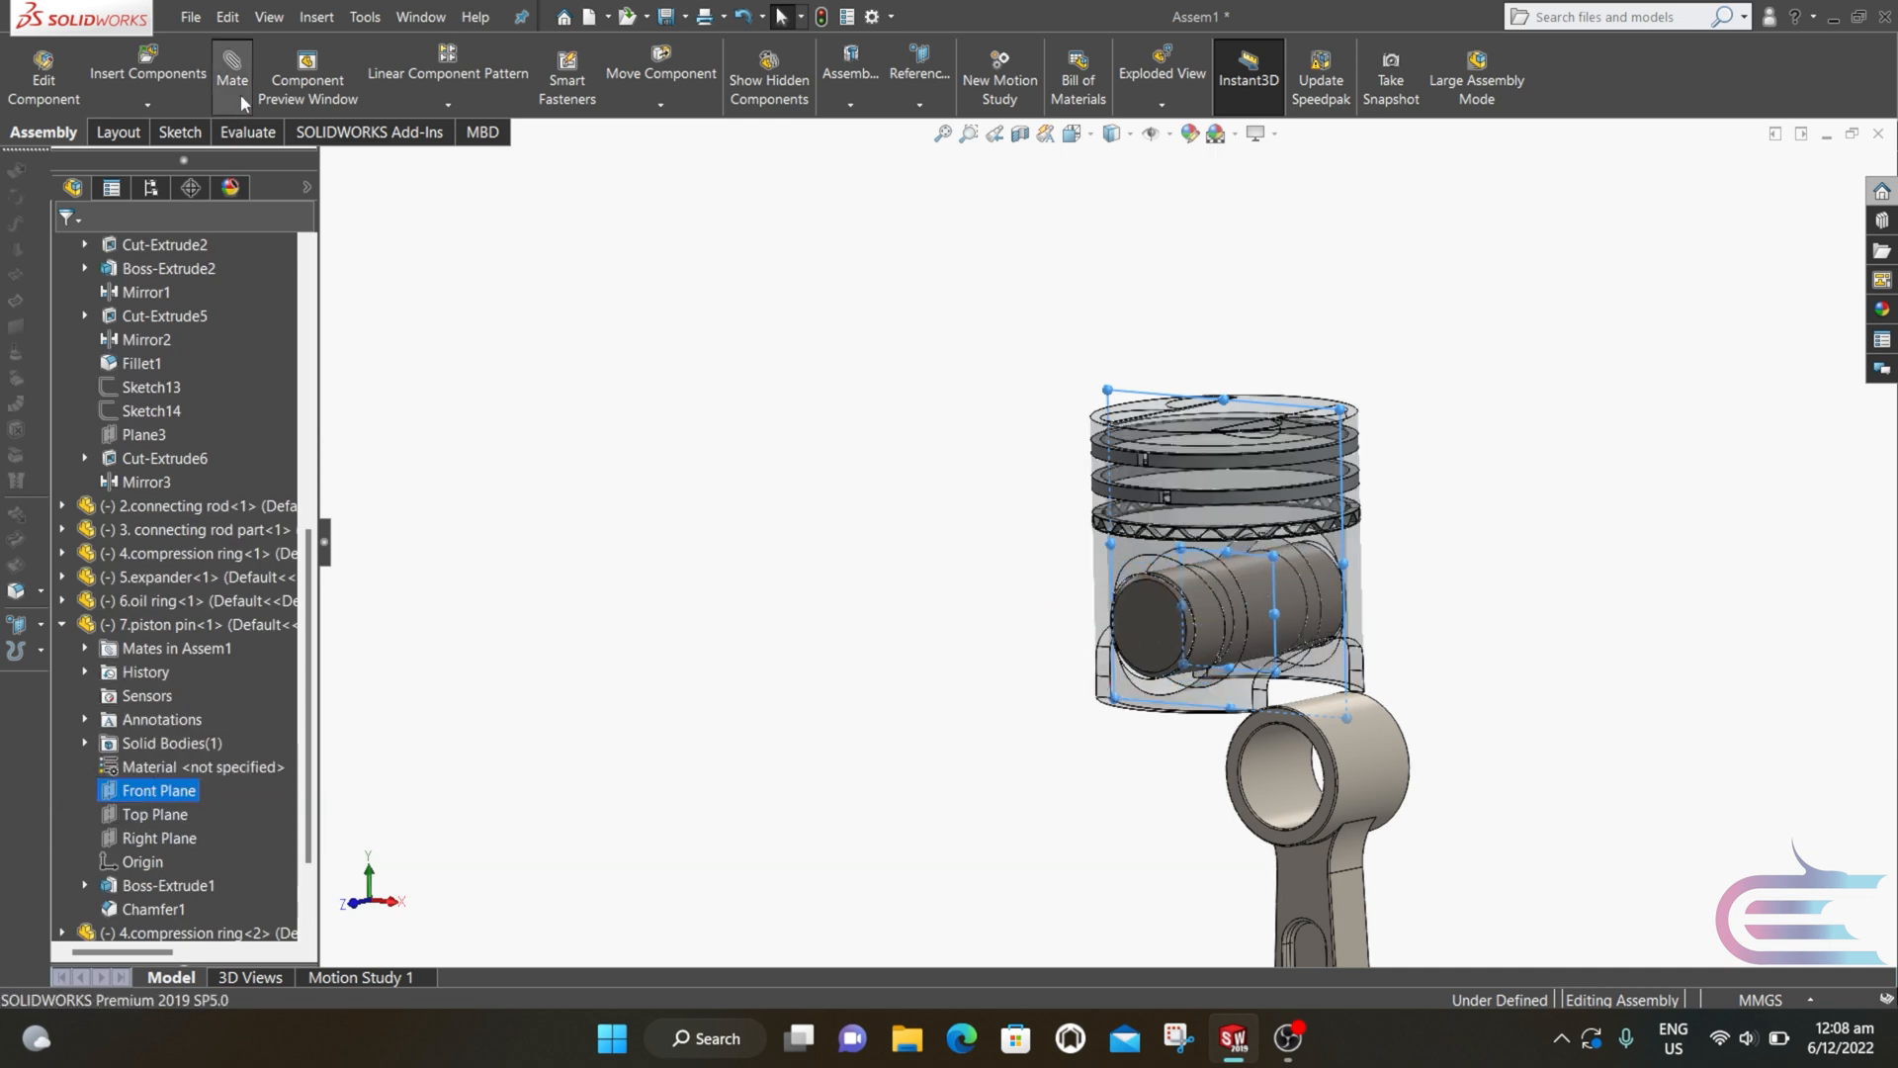
click(68, 253)
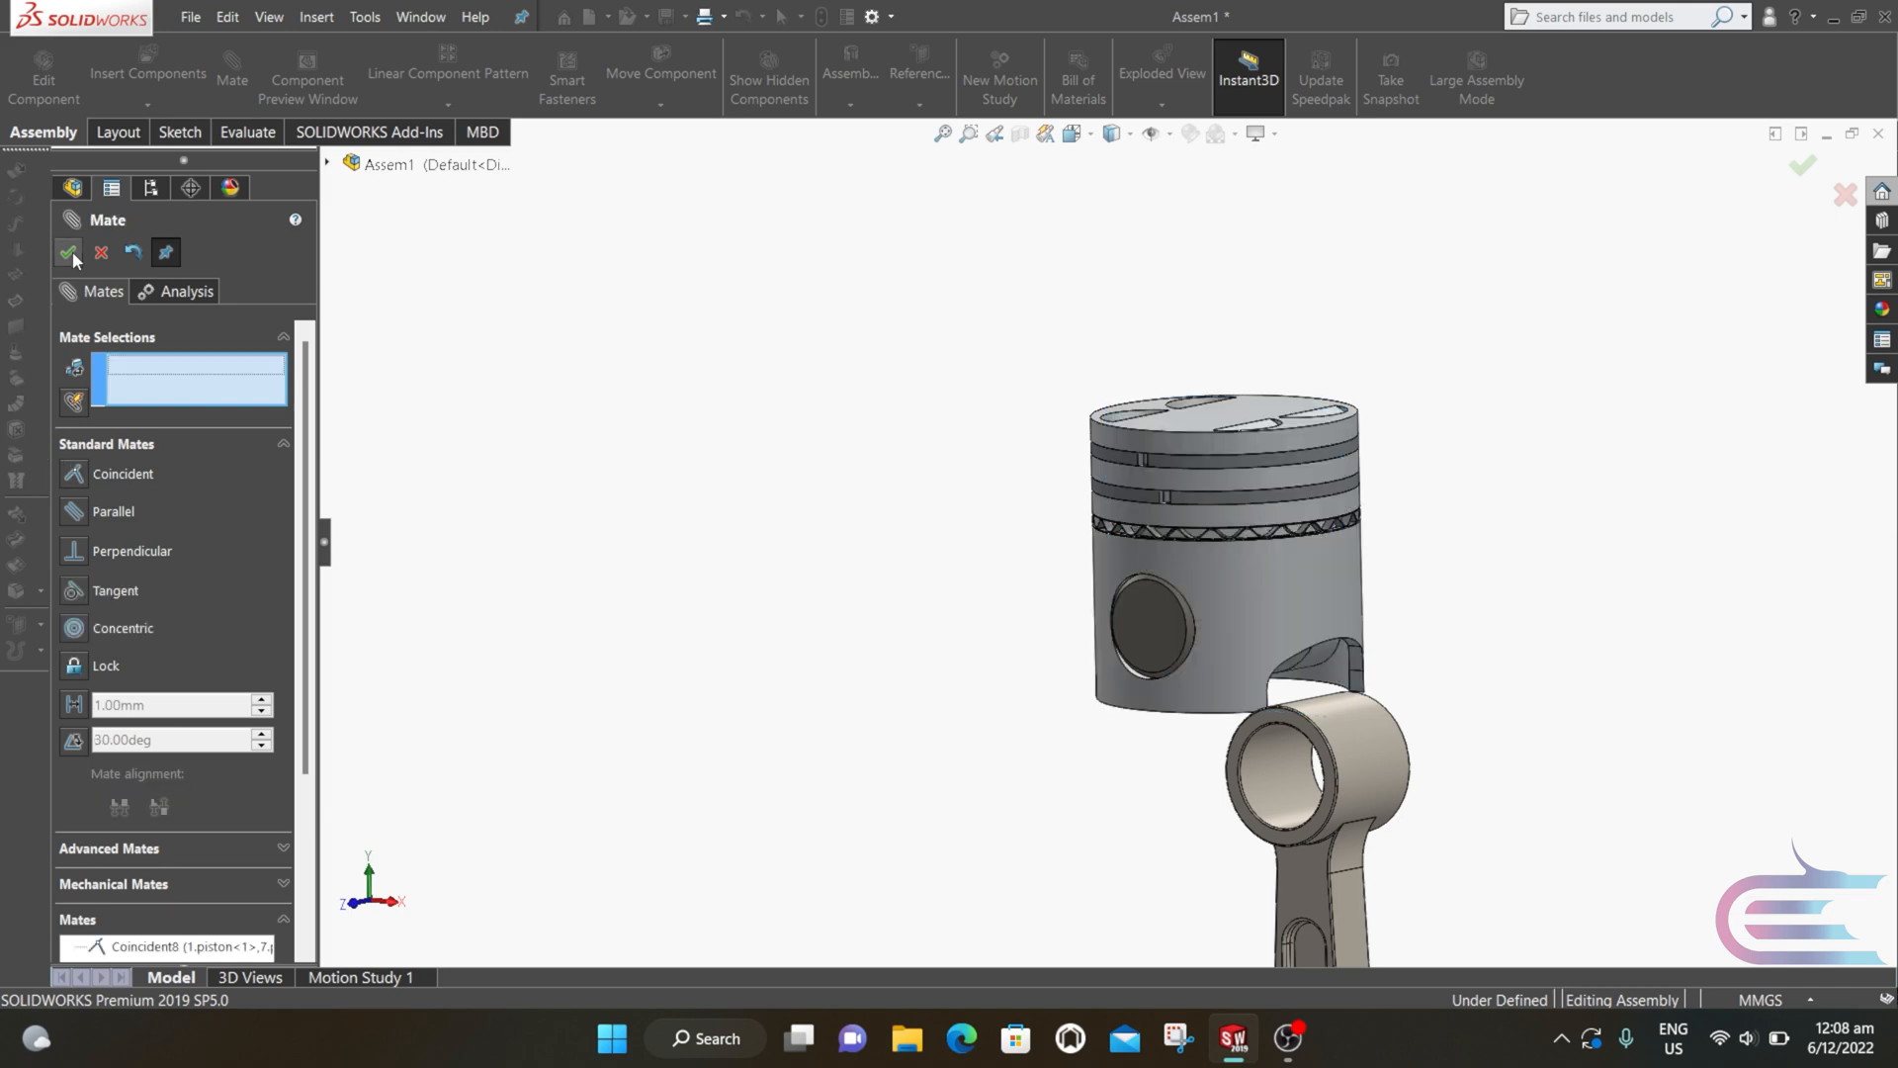
Step: Add a concentric mate between the connecting rod's small-end bore and the piston pin's cylindrical face
middle_drag(1231, 770, 1185, 696)
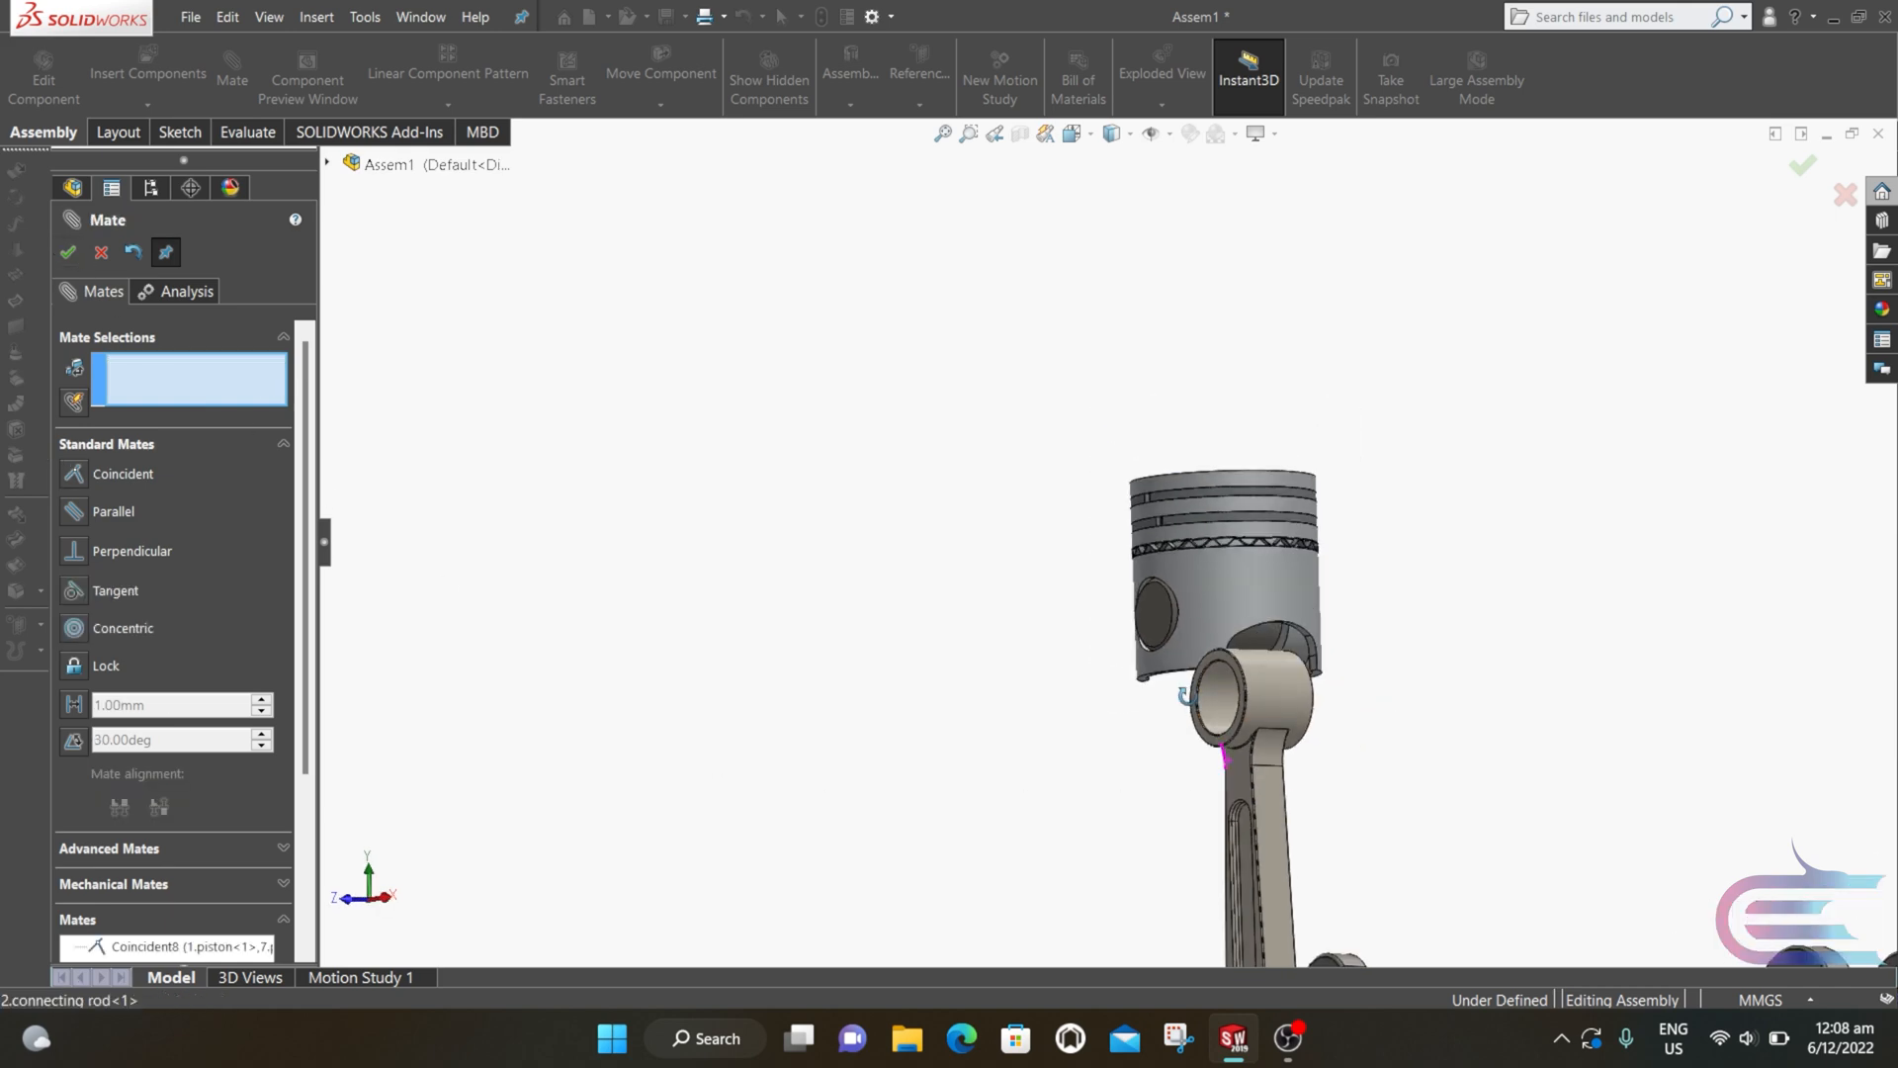
click(1214, 707)
scroll(1217, 704, down, 5)
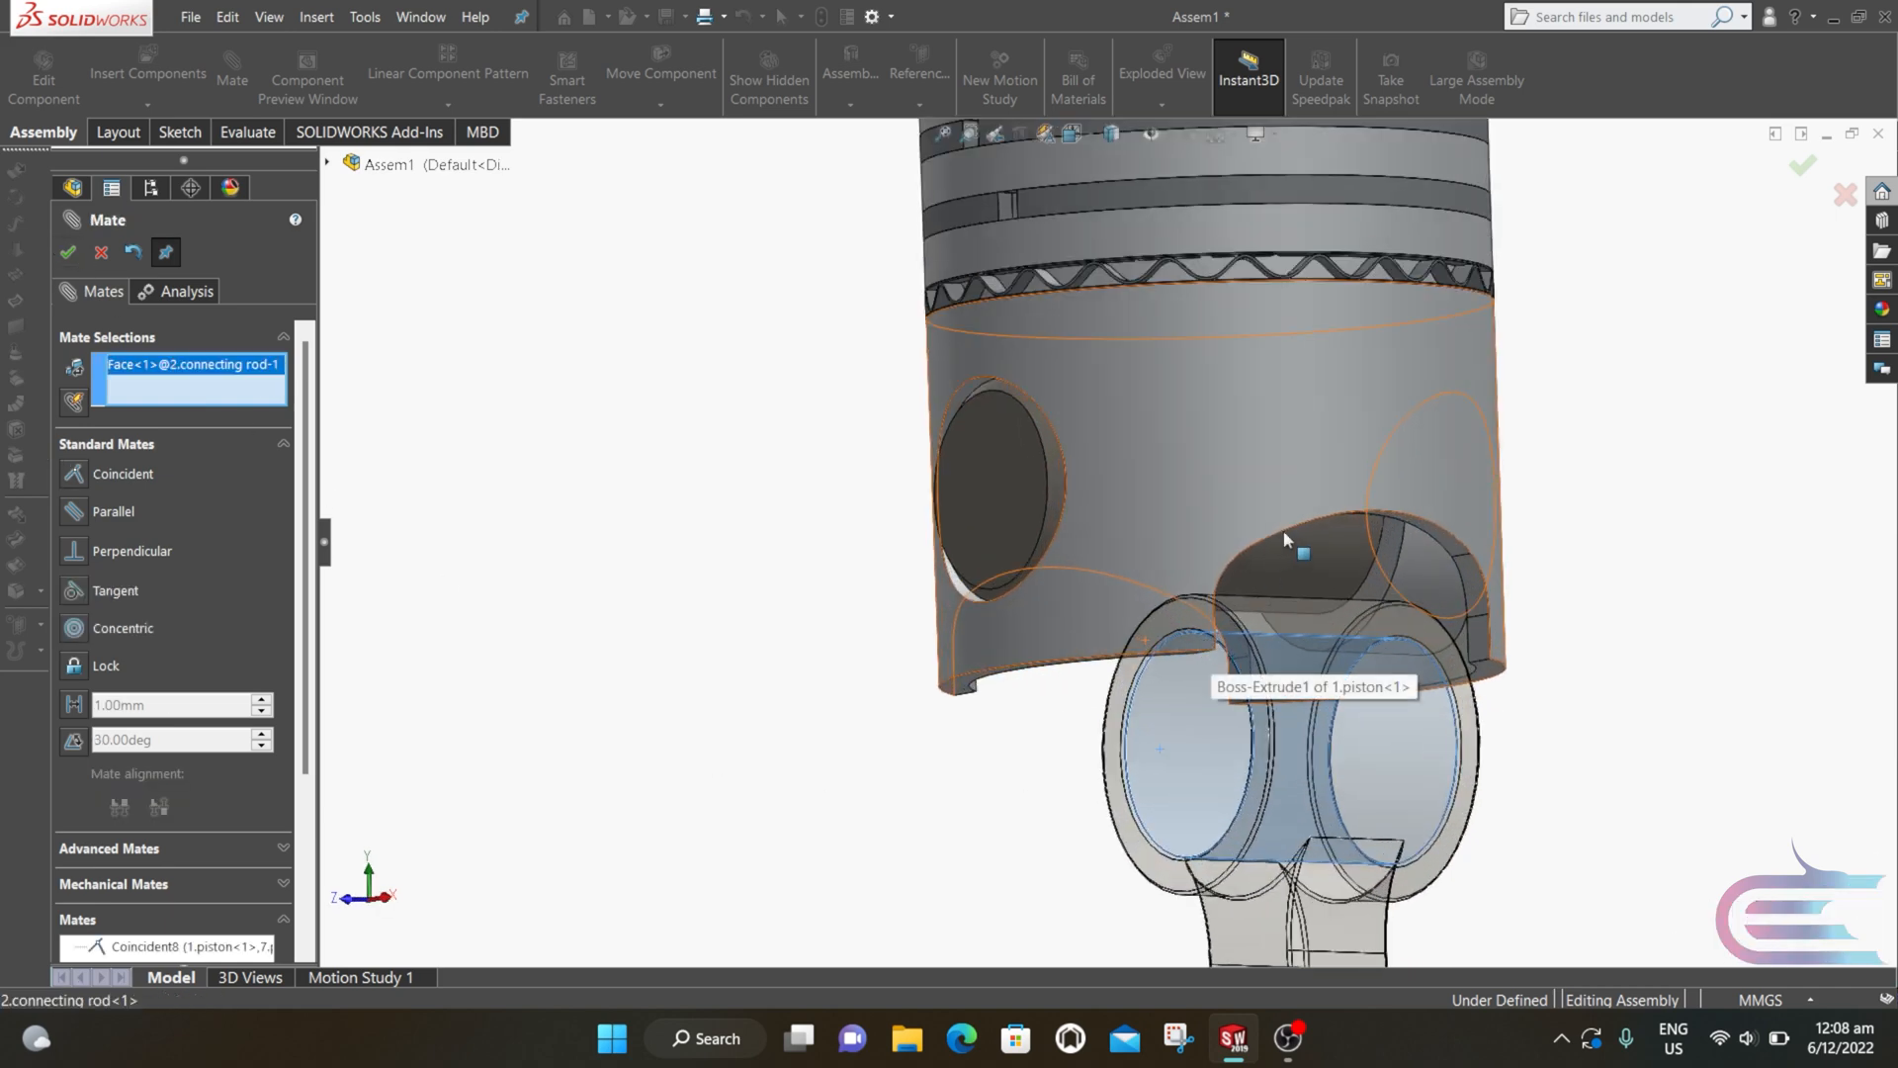
click(1305, 561)
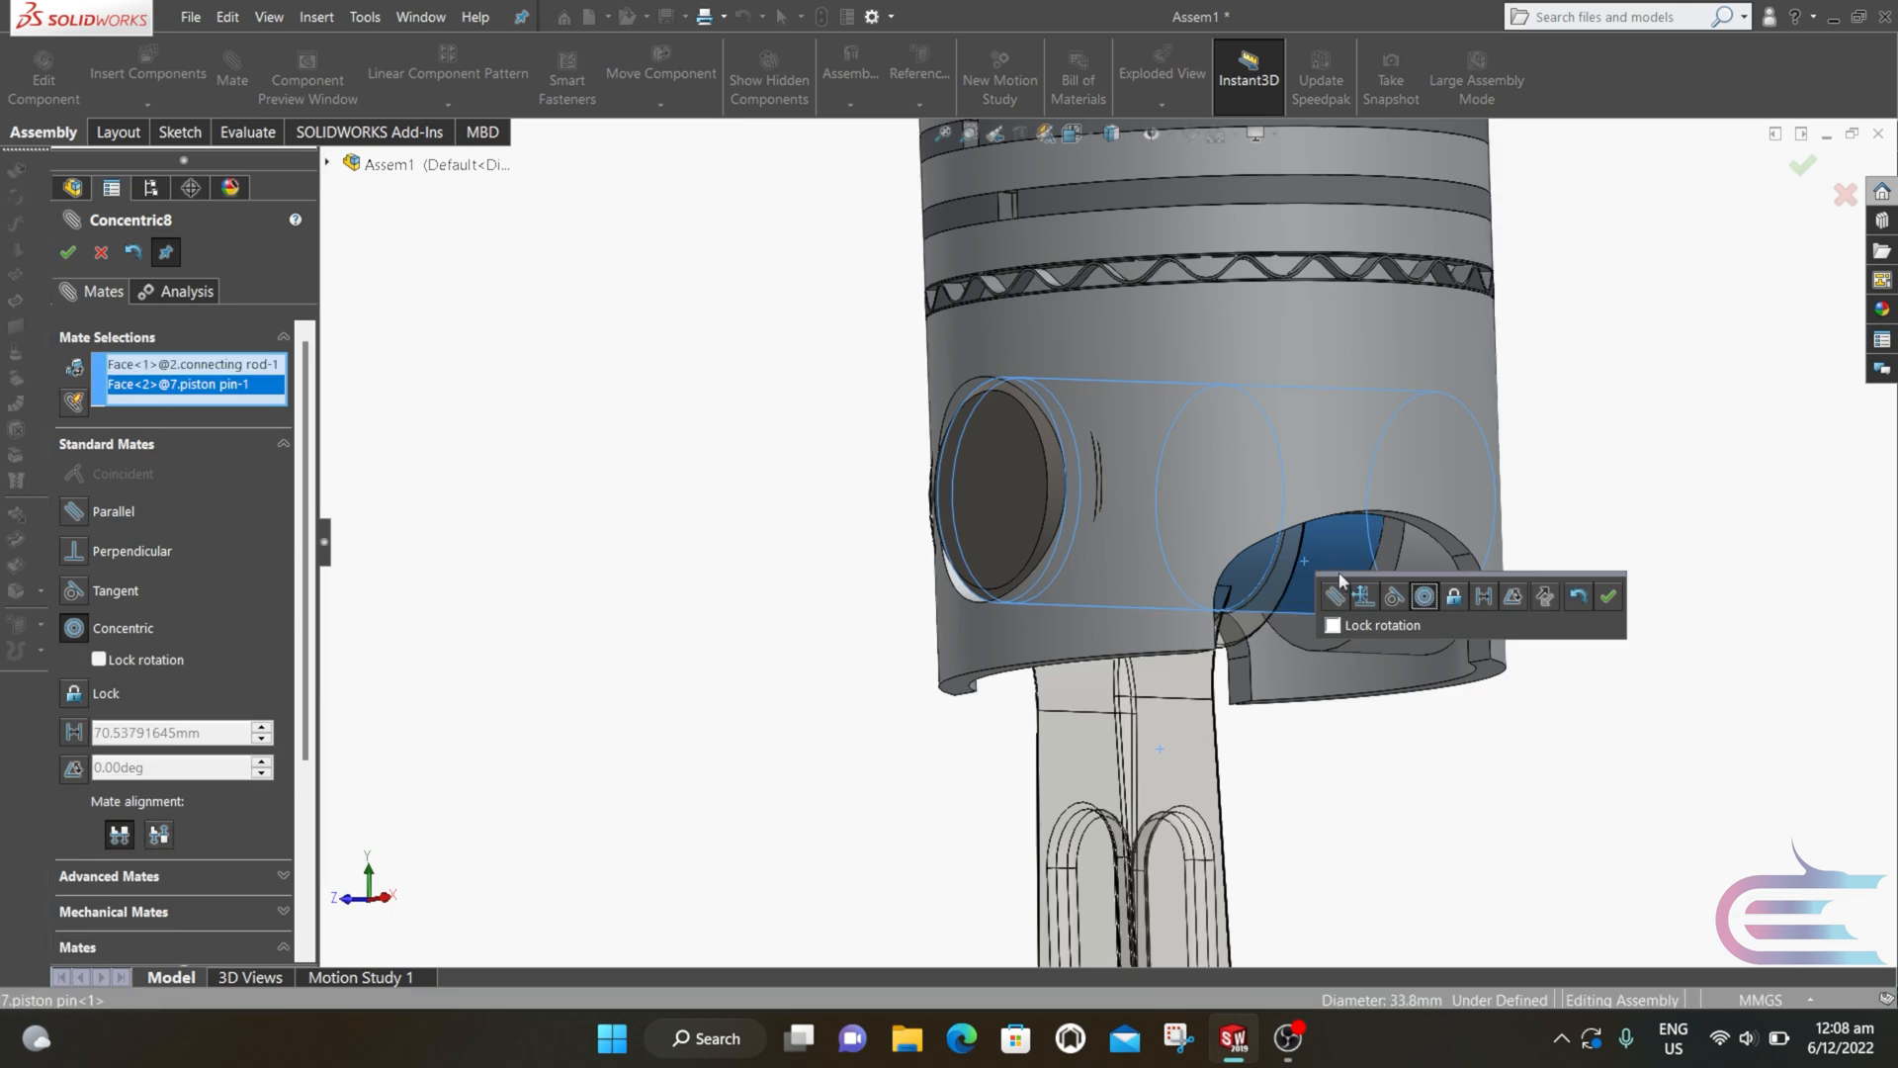
click(1609, 596)
scroll(1325, 627, up, 4)
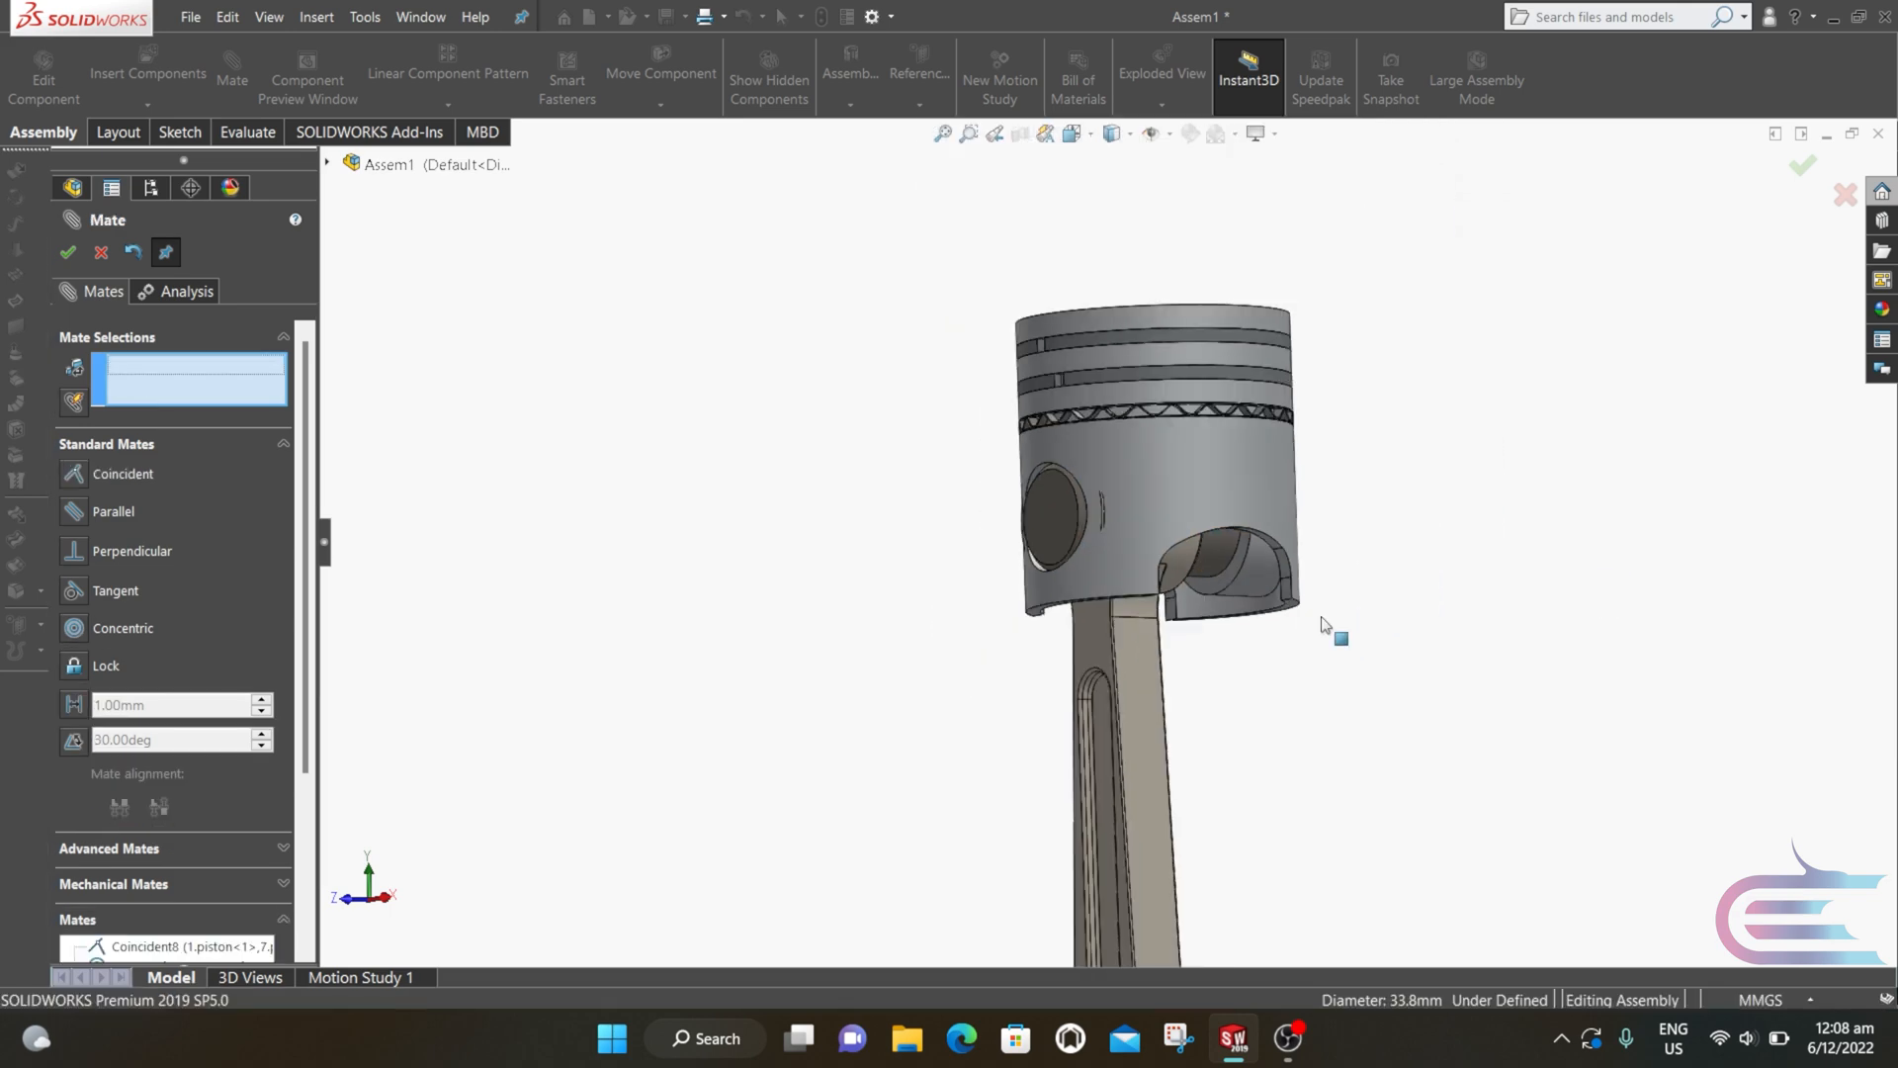
middle_drag(1157, 563, 1162, 650)
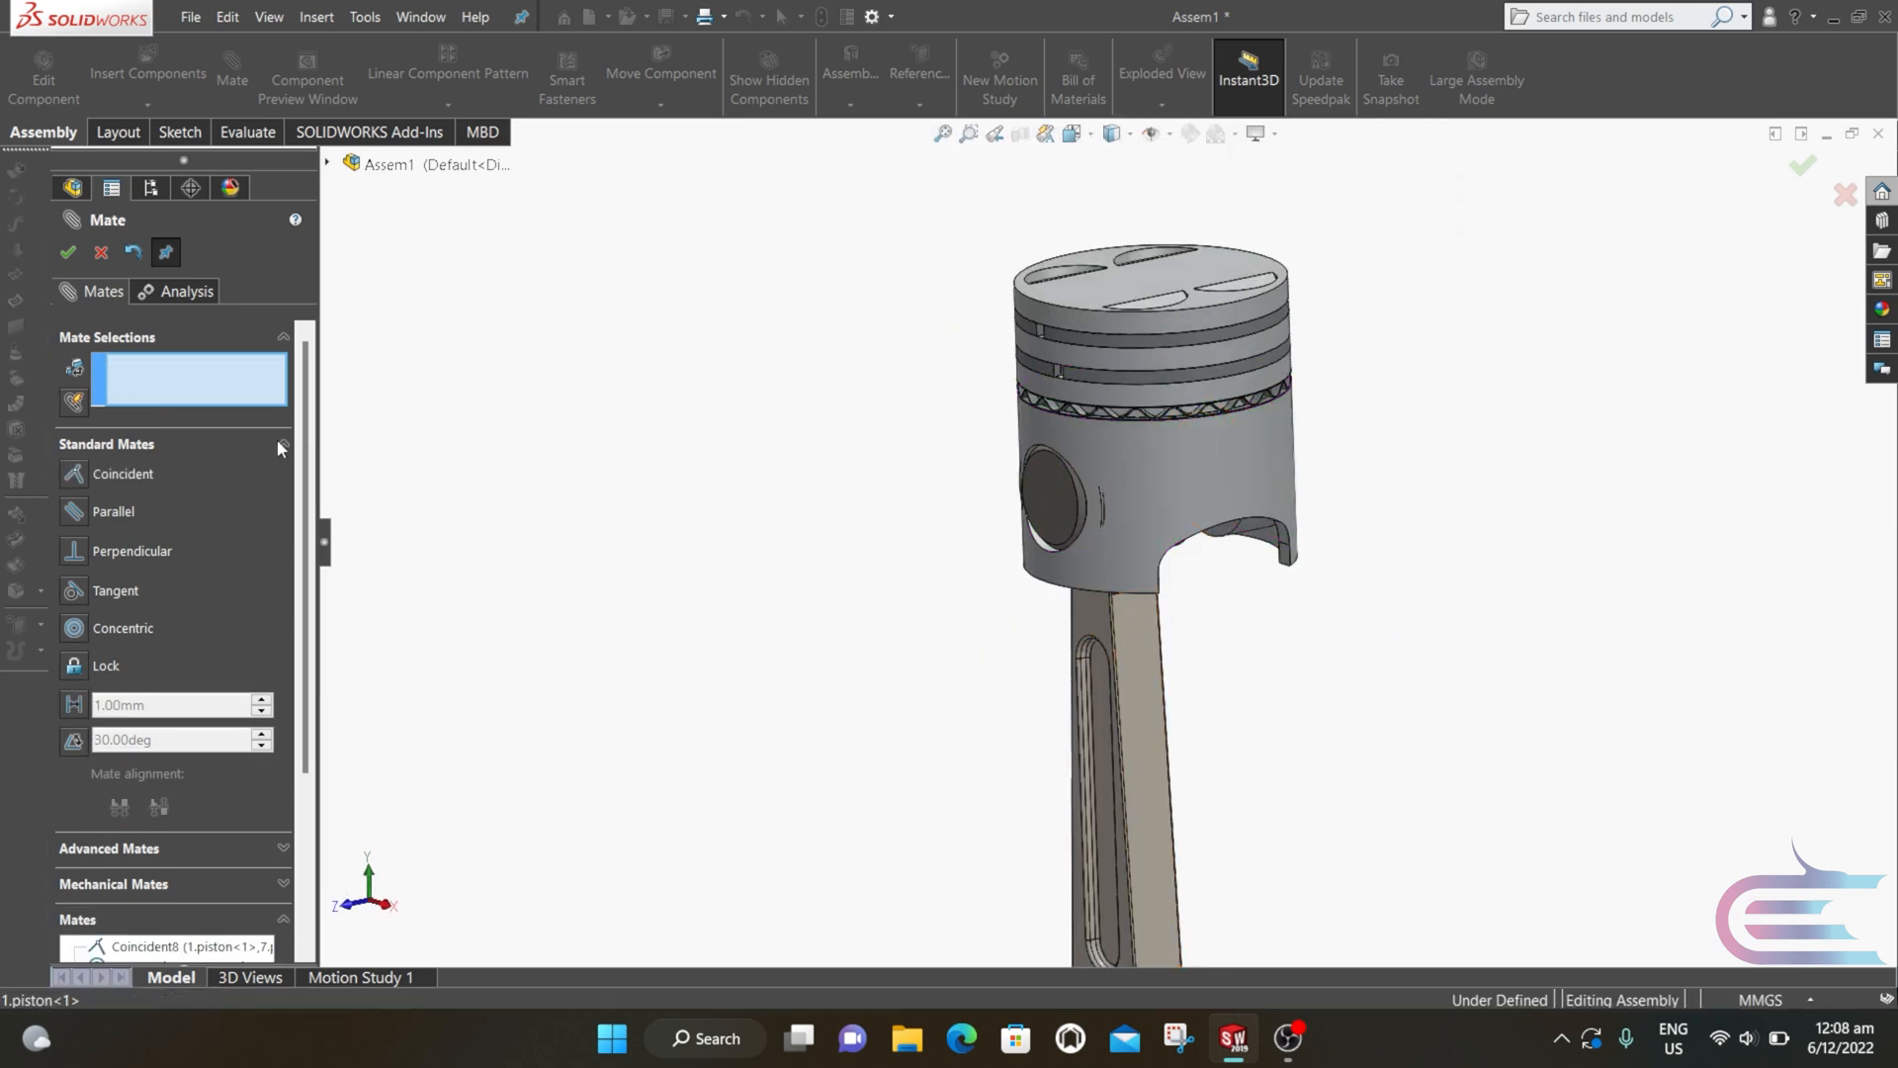
click(99, 255)
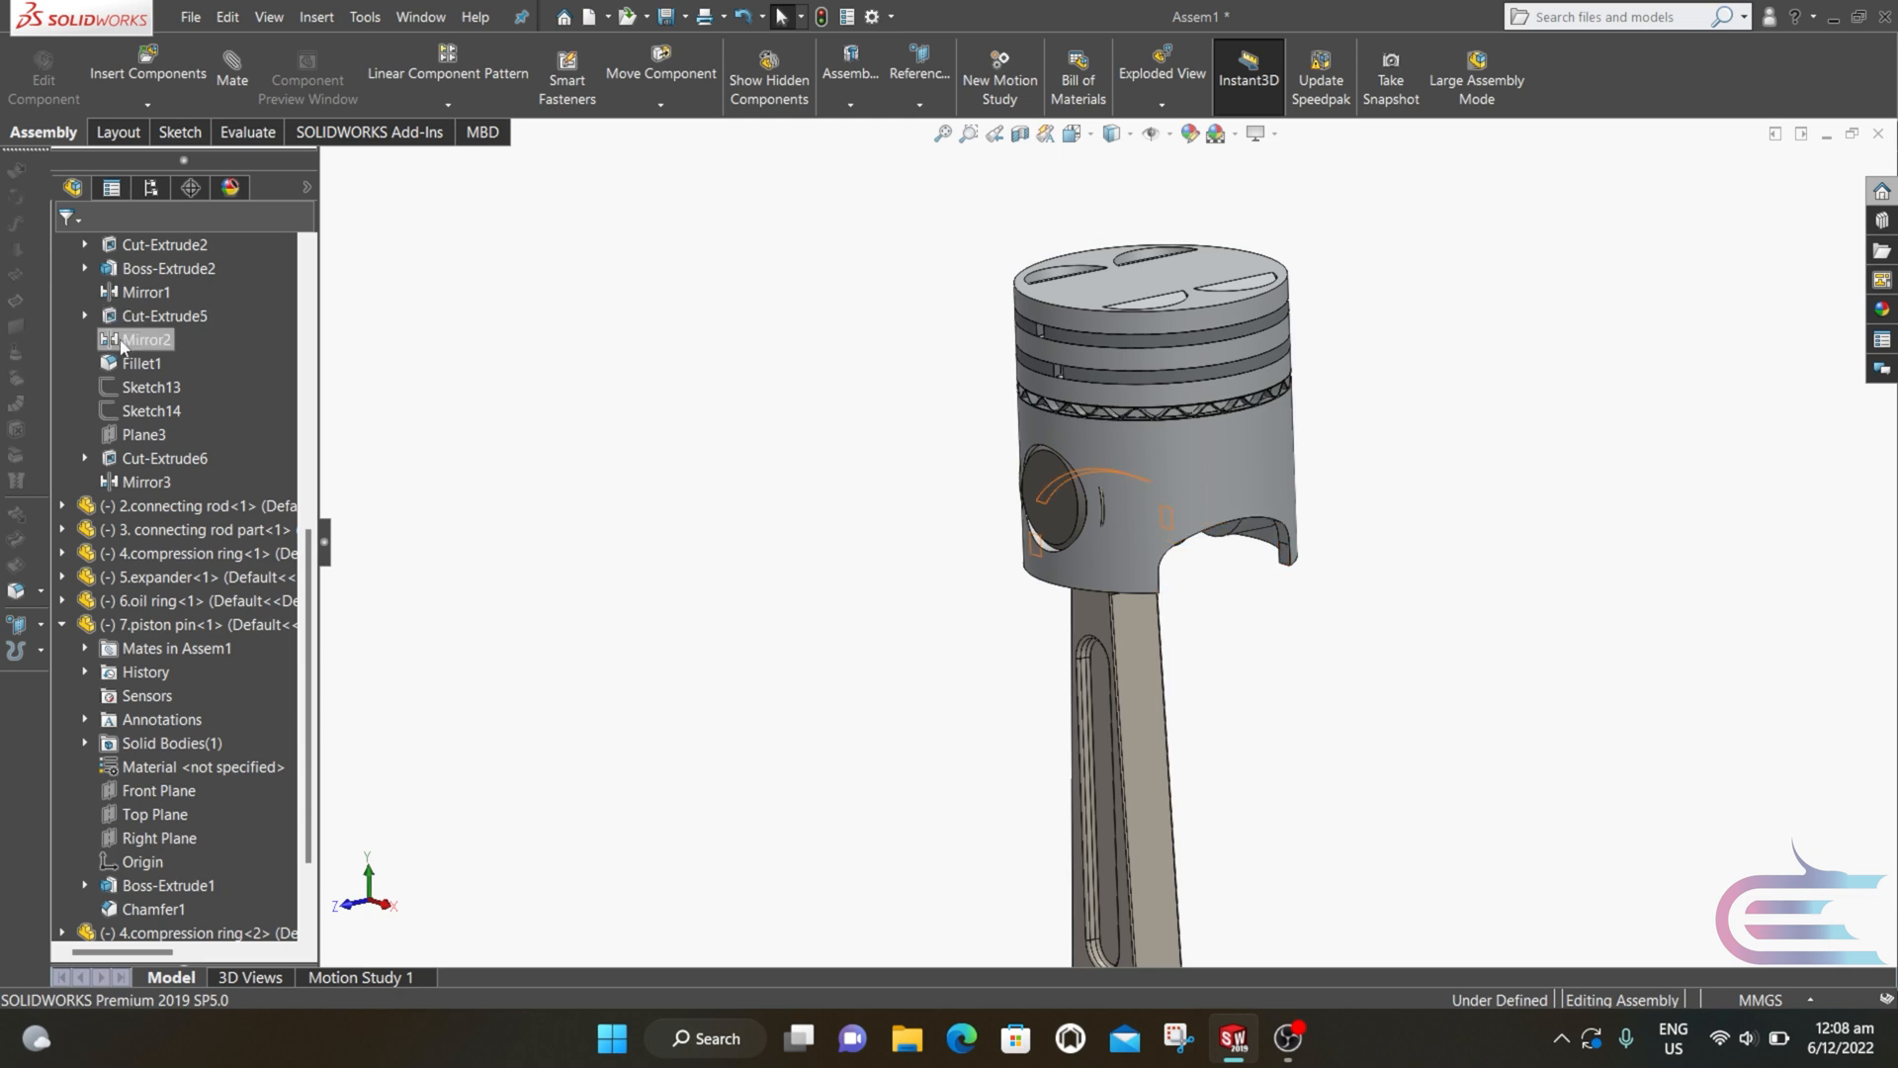
Step: Add a coincident mate between the Front Plane of the piston and the Front Plane of the connecting rod
scroll(132, 388, up, 3)
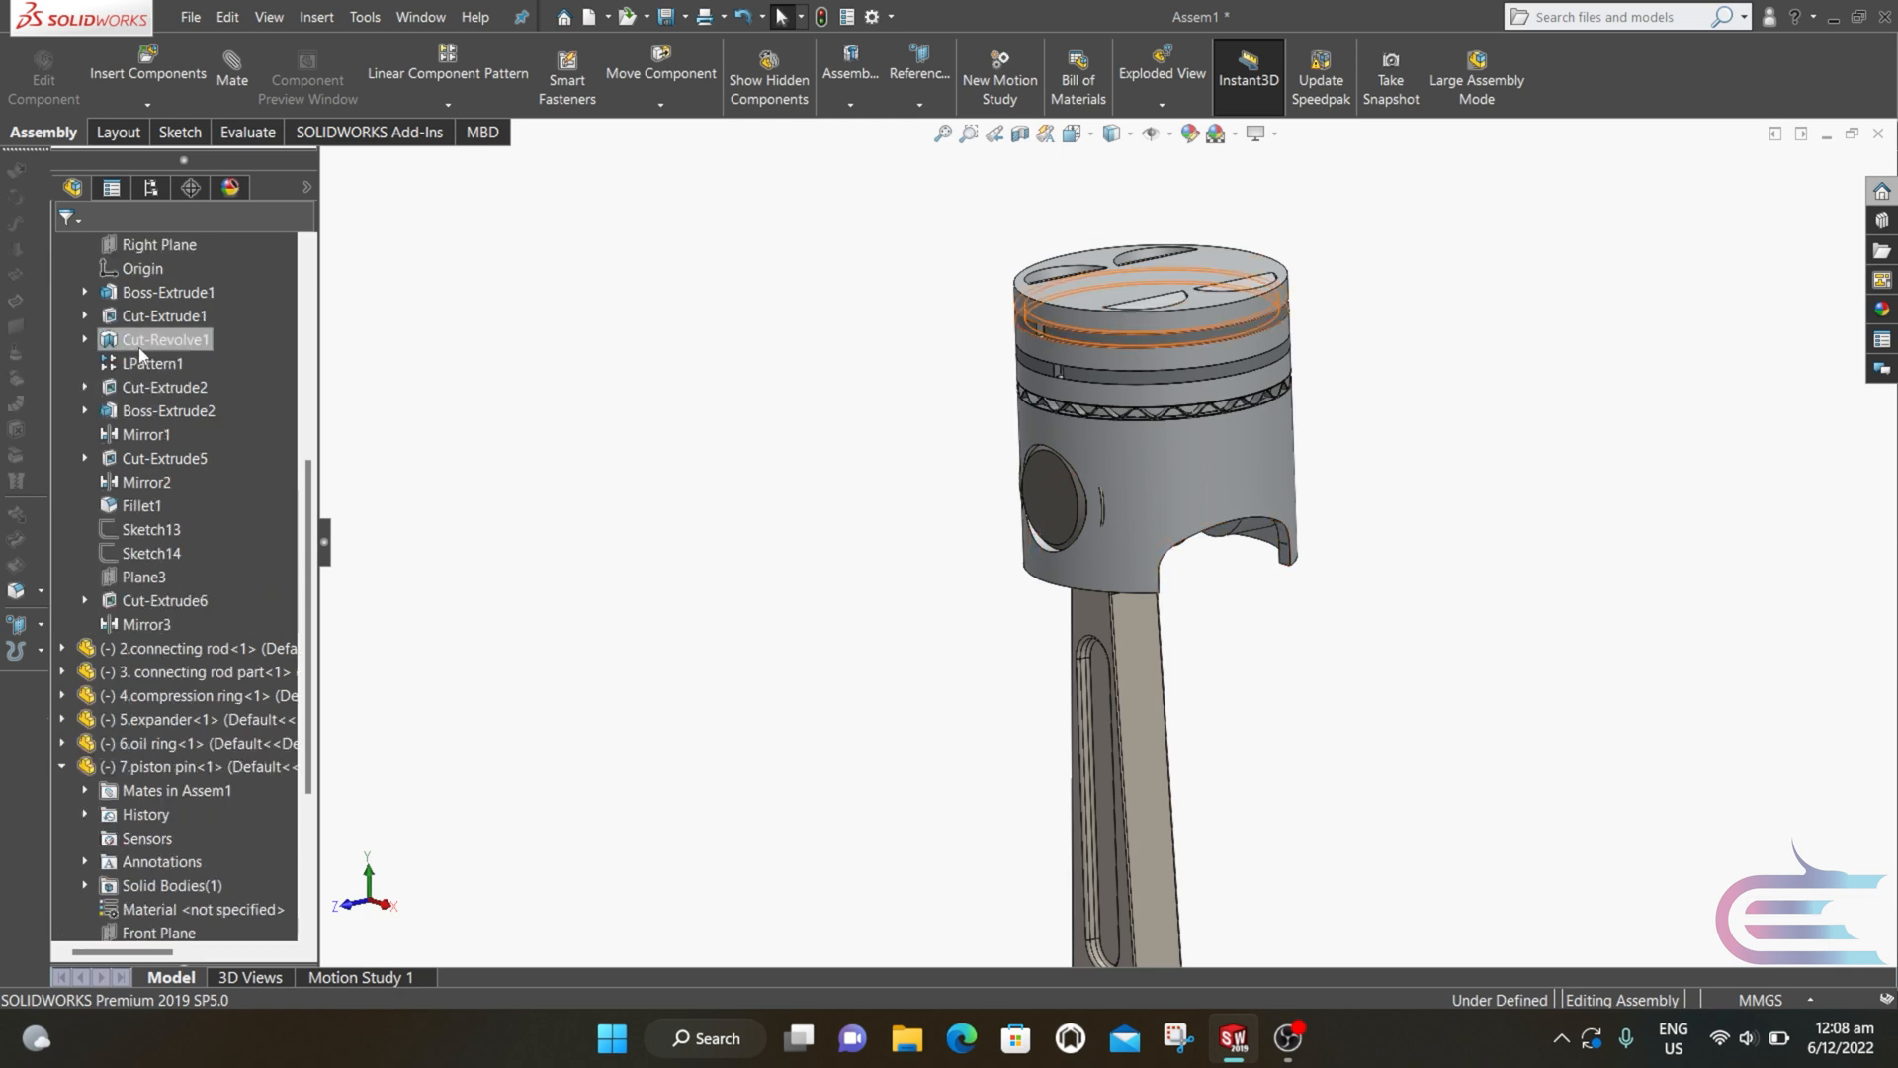
click(145, 277)
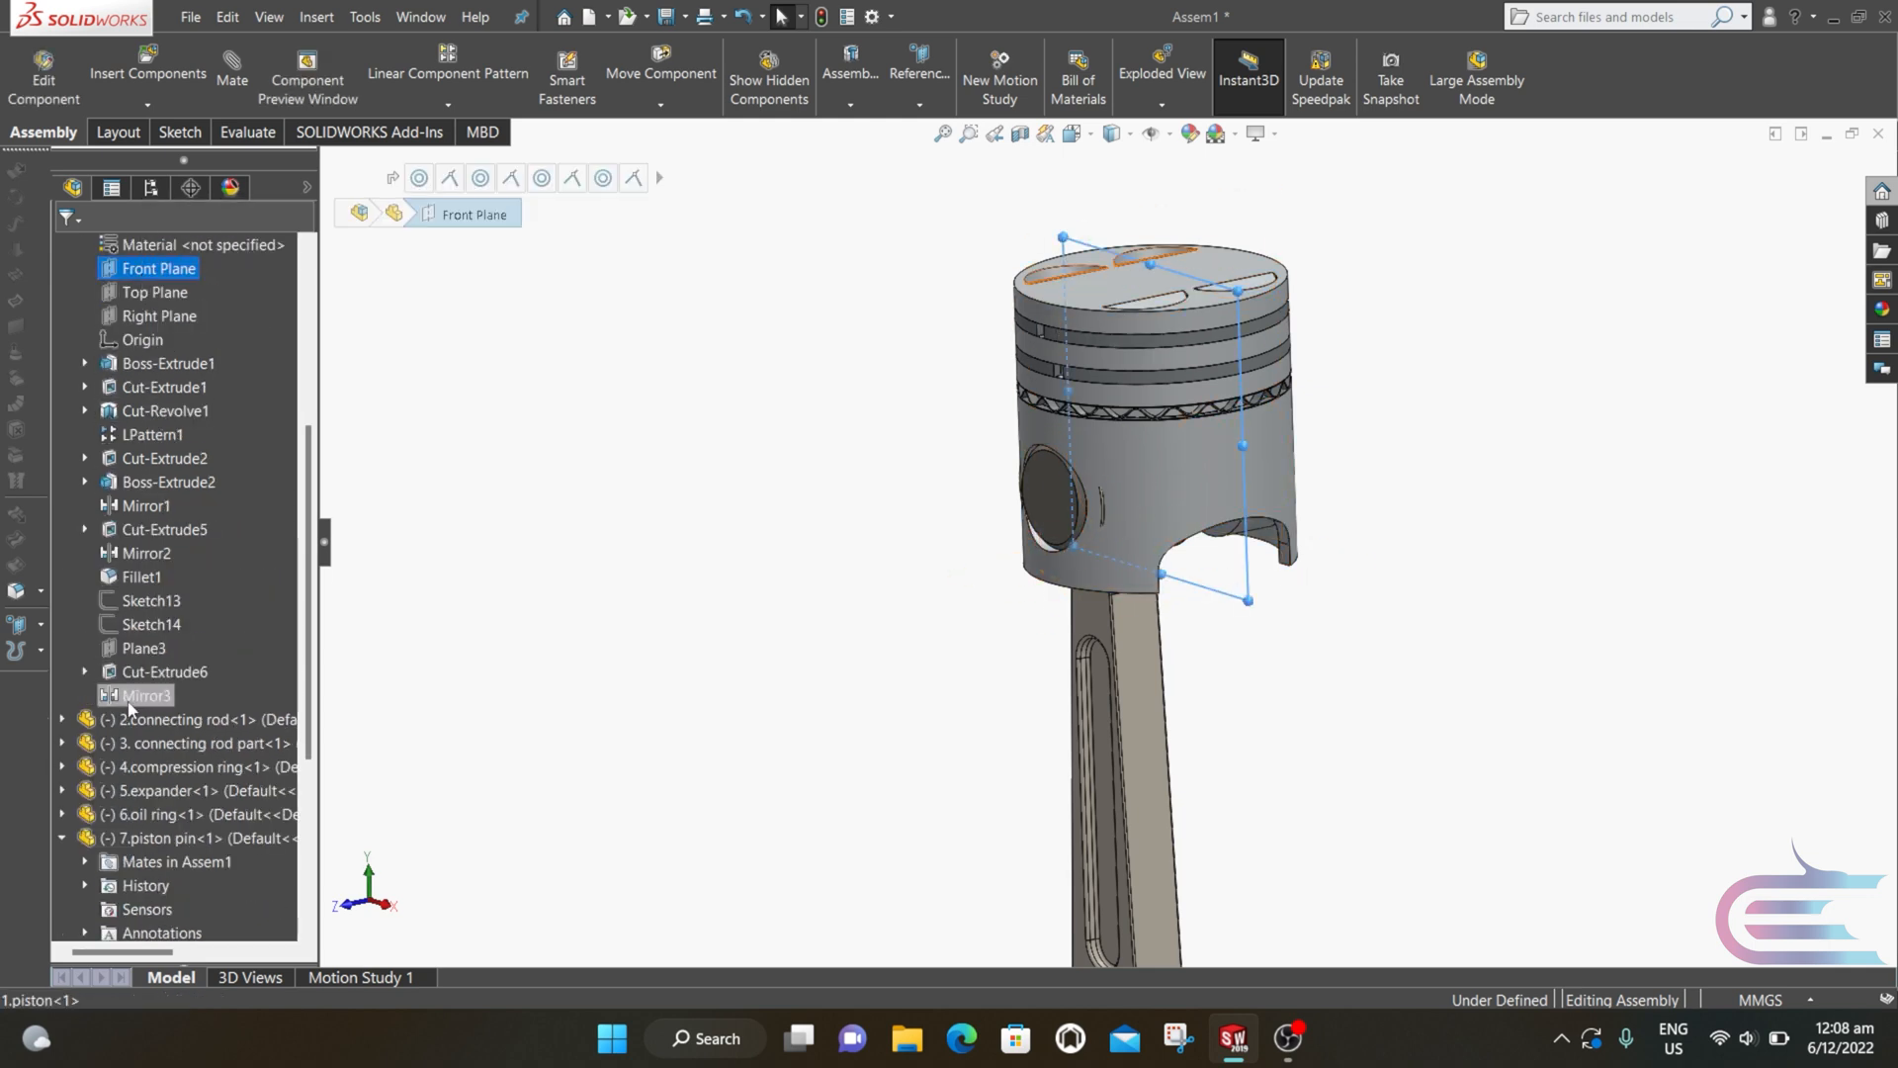
click(61, 719)
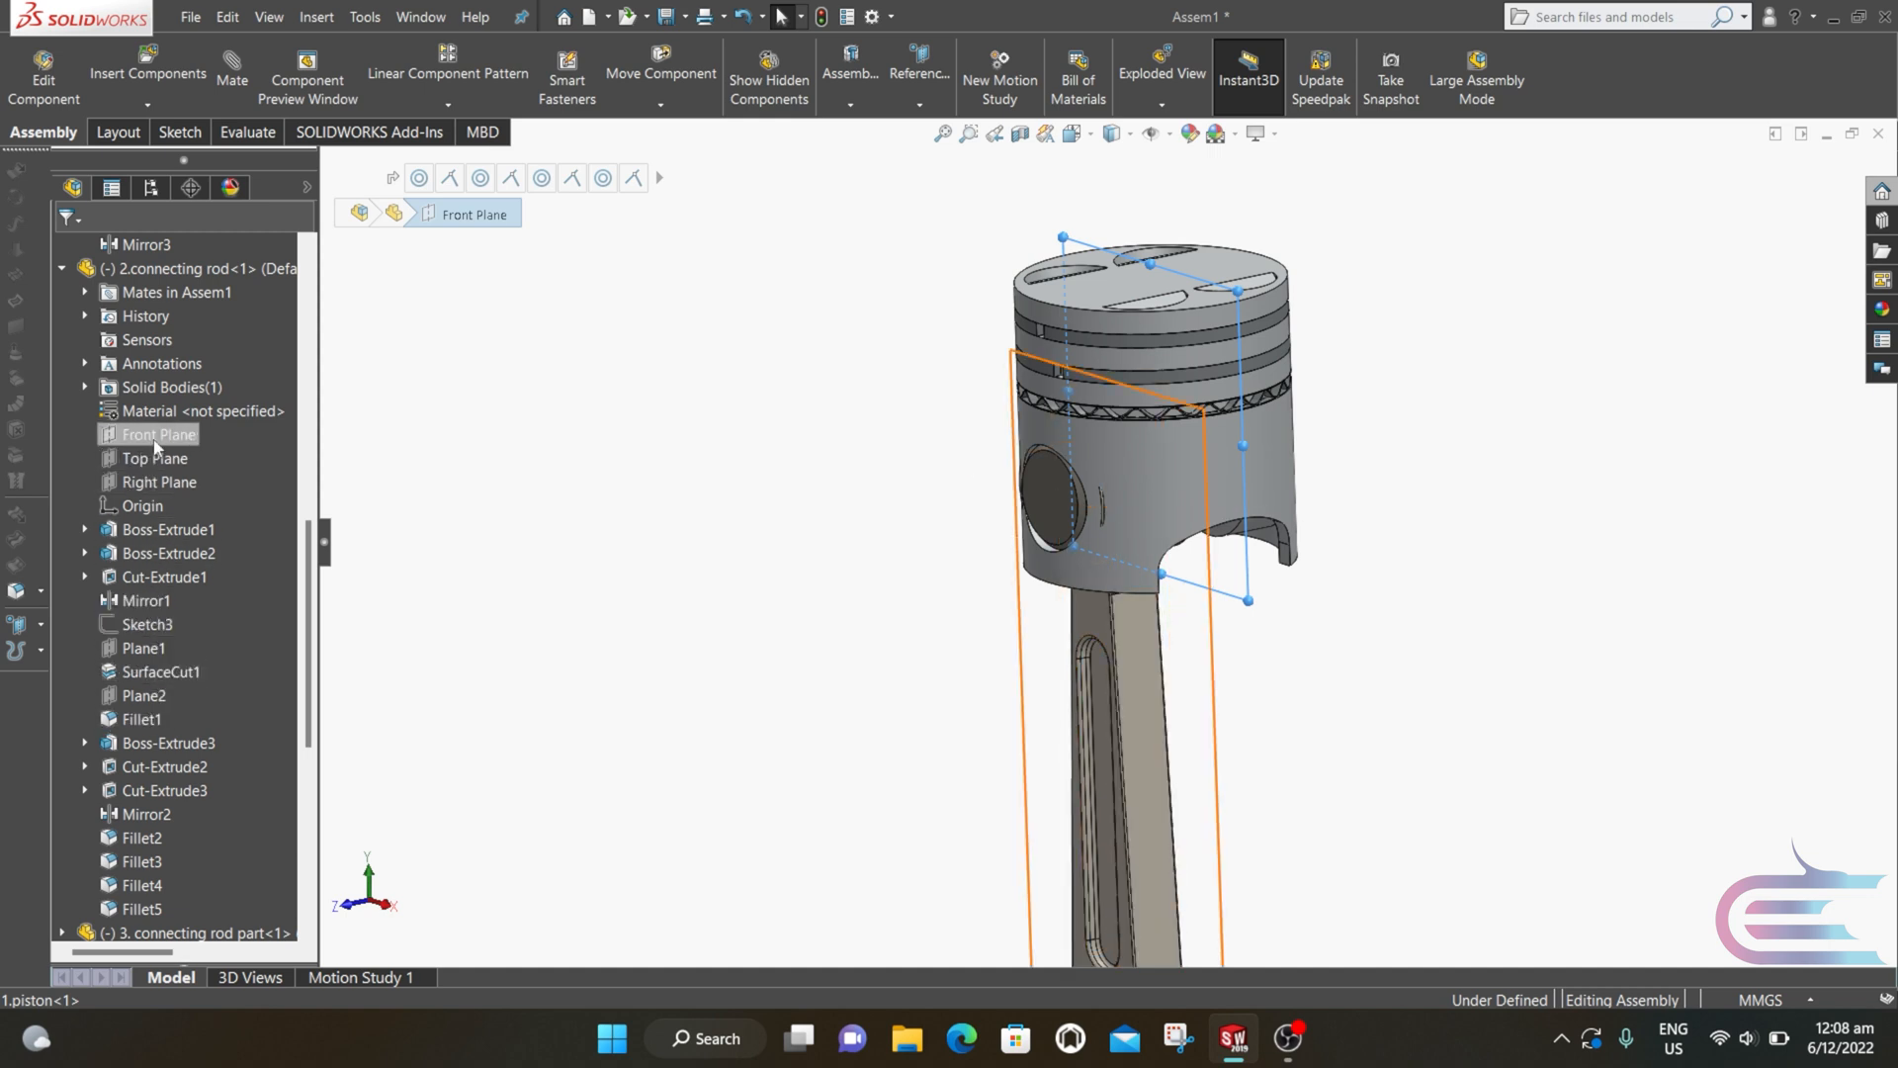
click(231, 73)
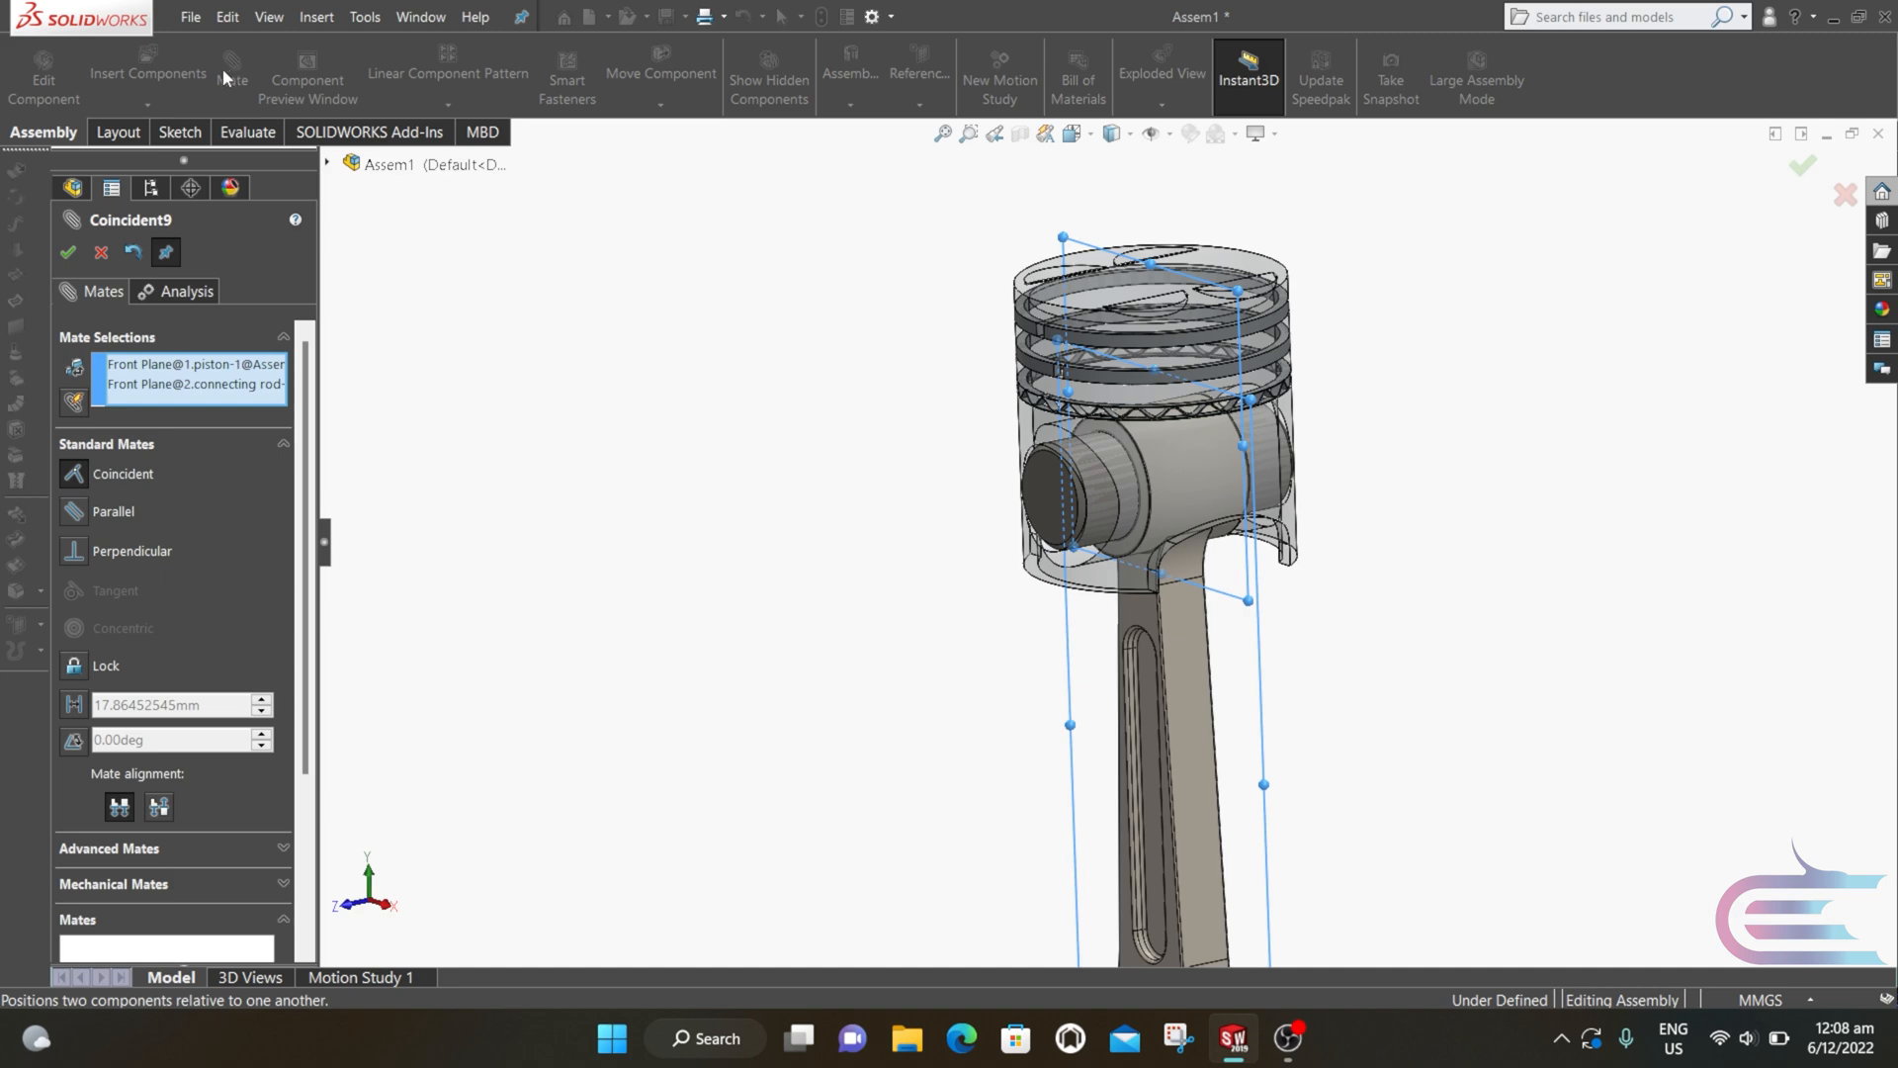
click(67, 253)
scroll(678, 505, up, 5)
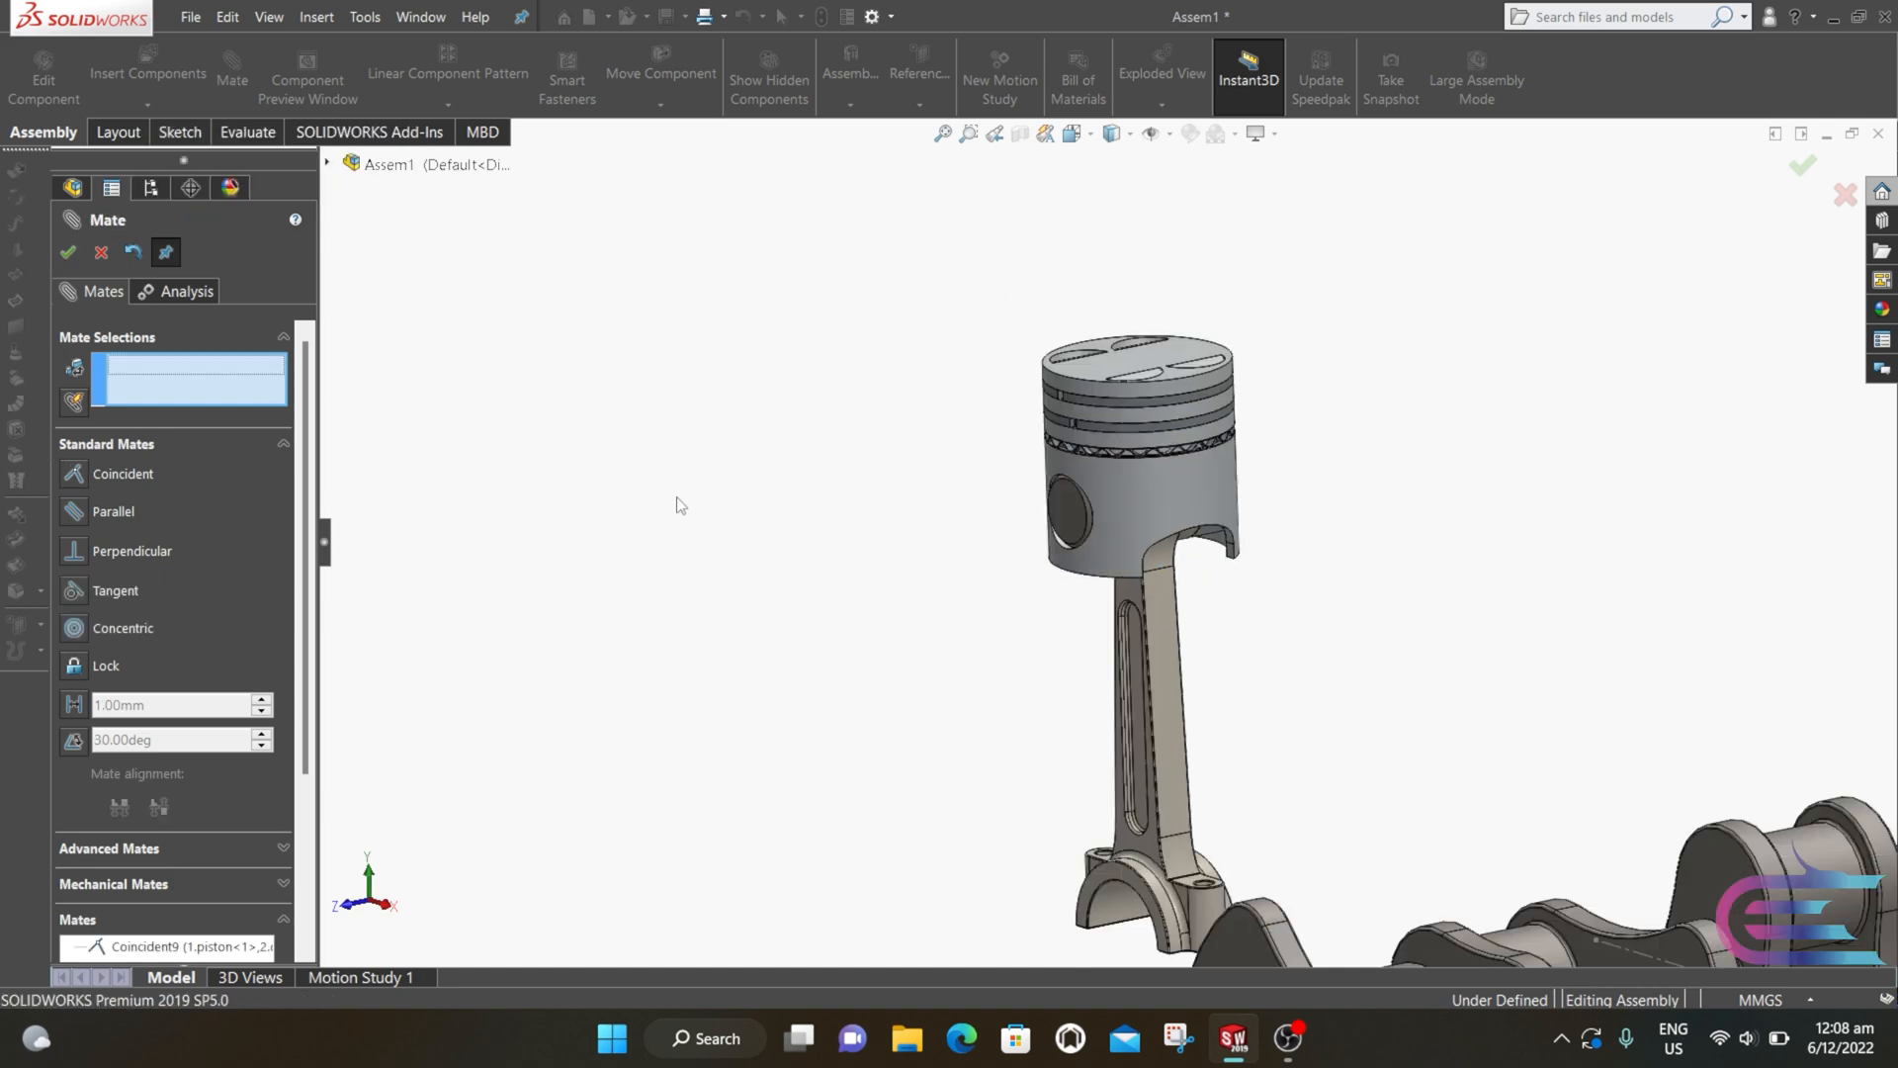
scroll(1080, 866, down, 2)
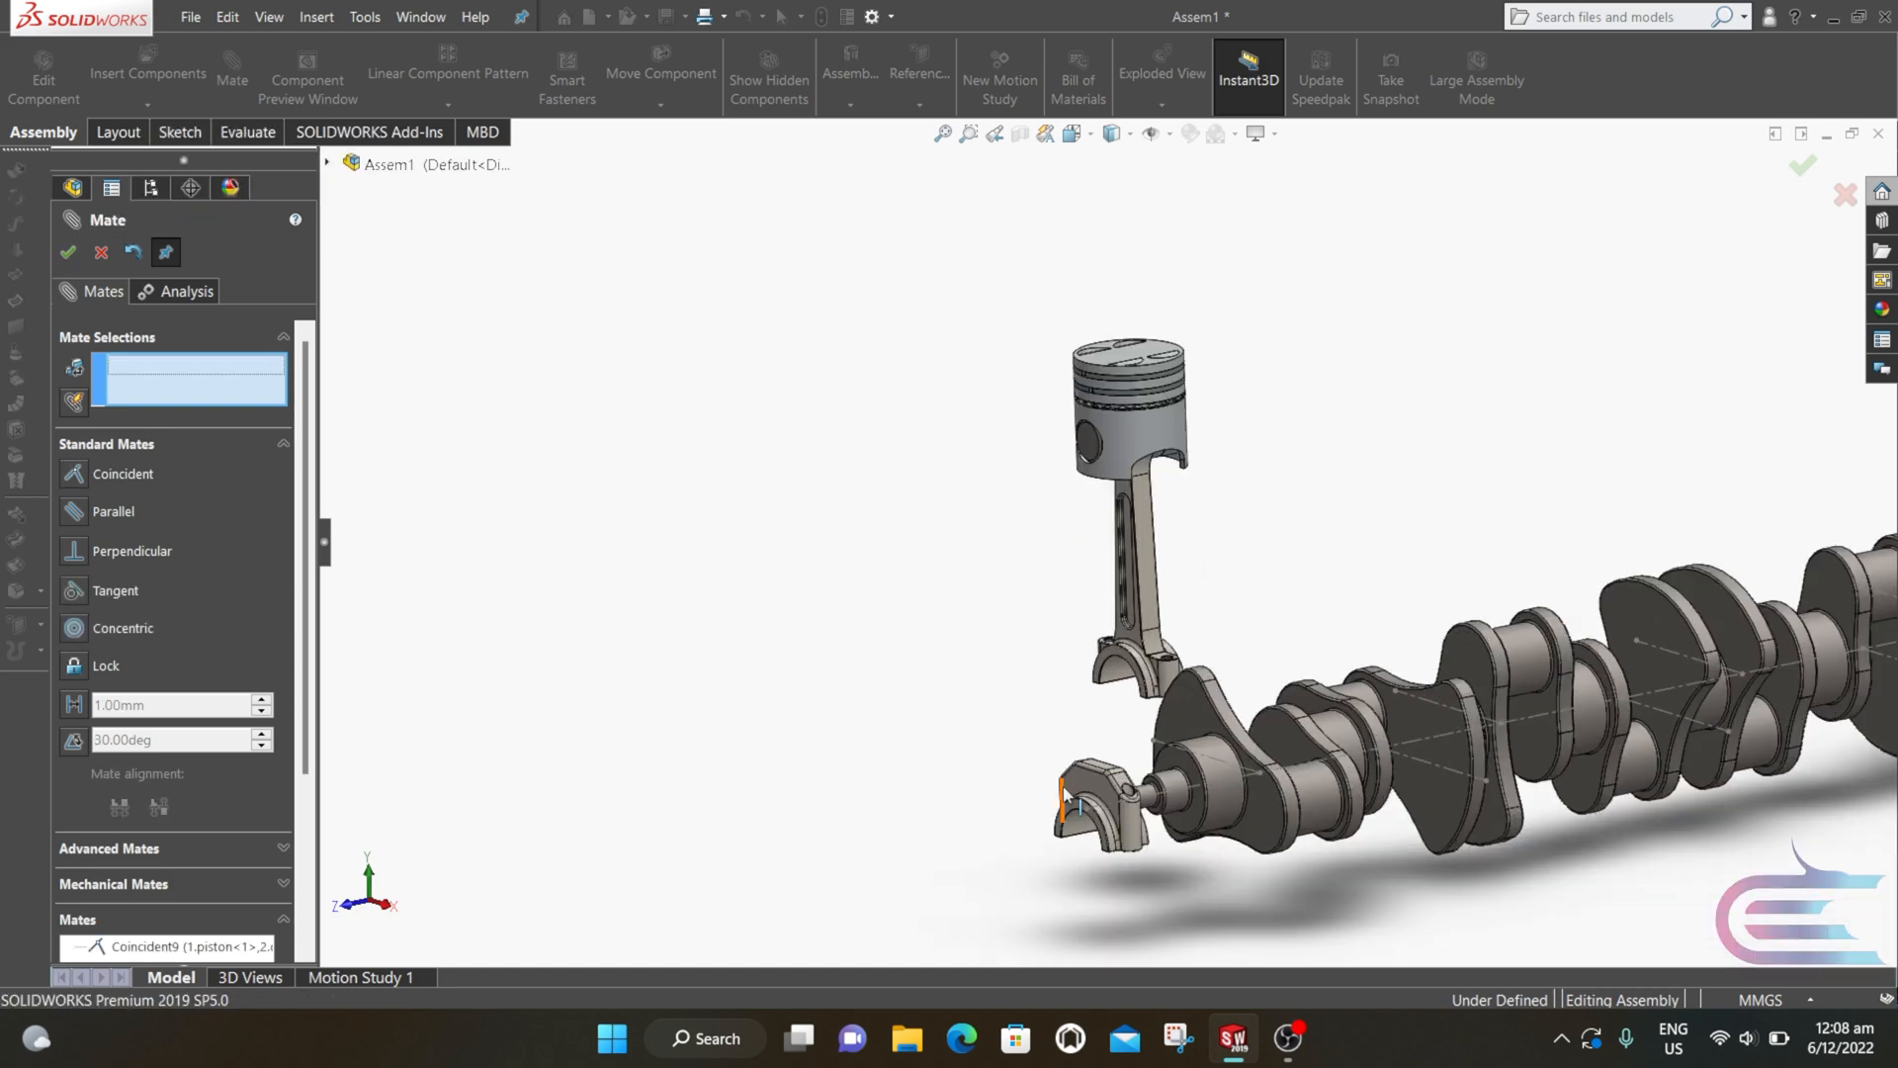
key(Escape)
Step: Rotate the connecting rod cap using Move with Triad so its open half-bore faces up towards the rod
scroll(1066, 796, down, 5)
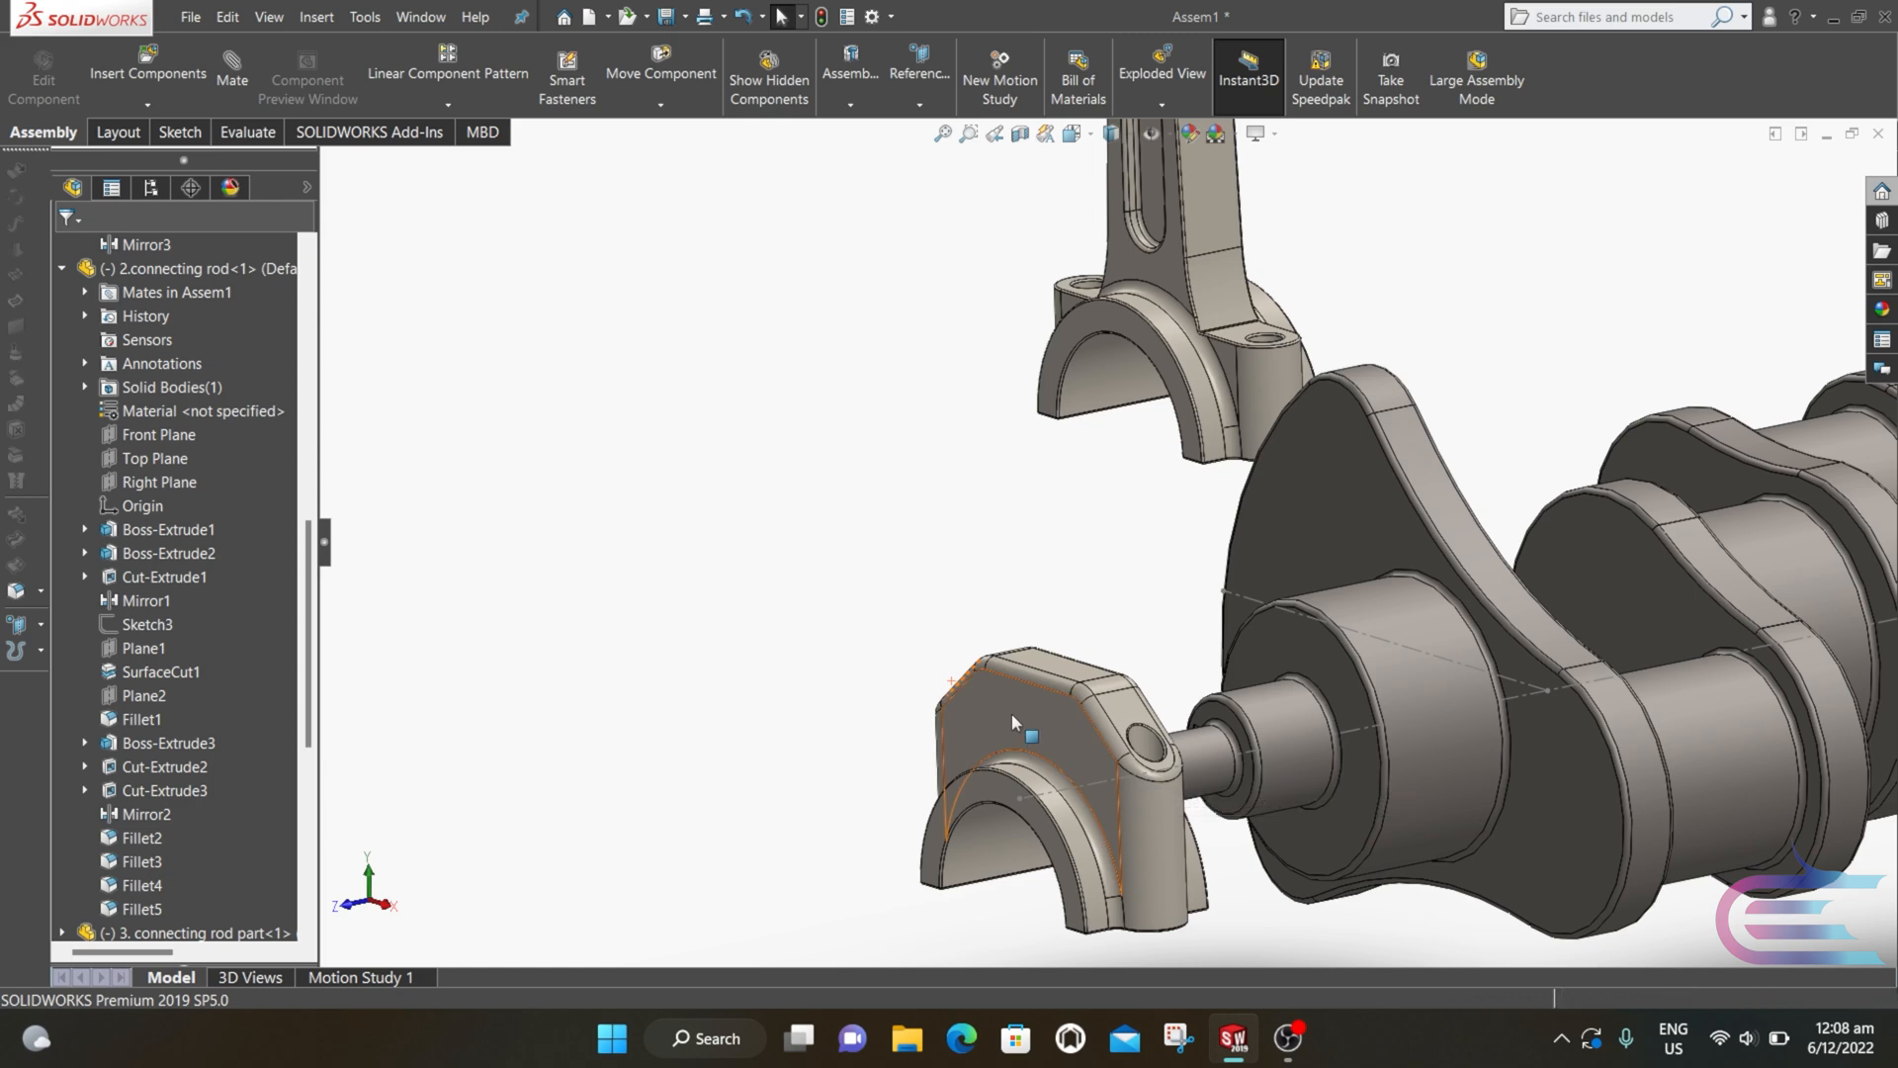
right_click(1011, 714)
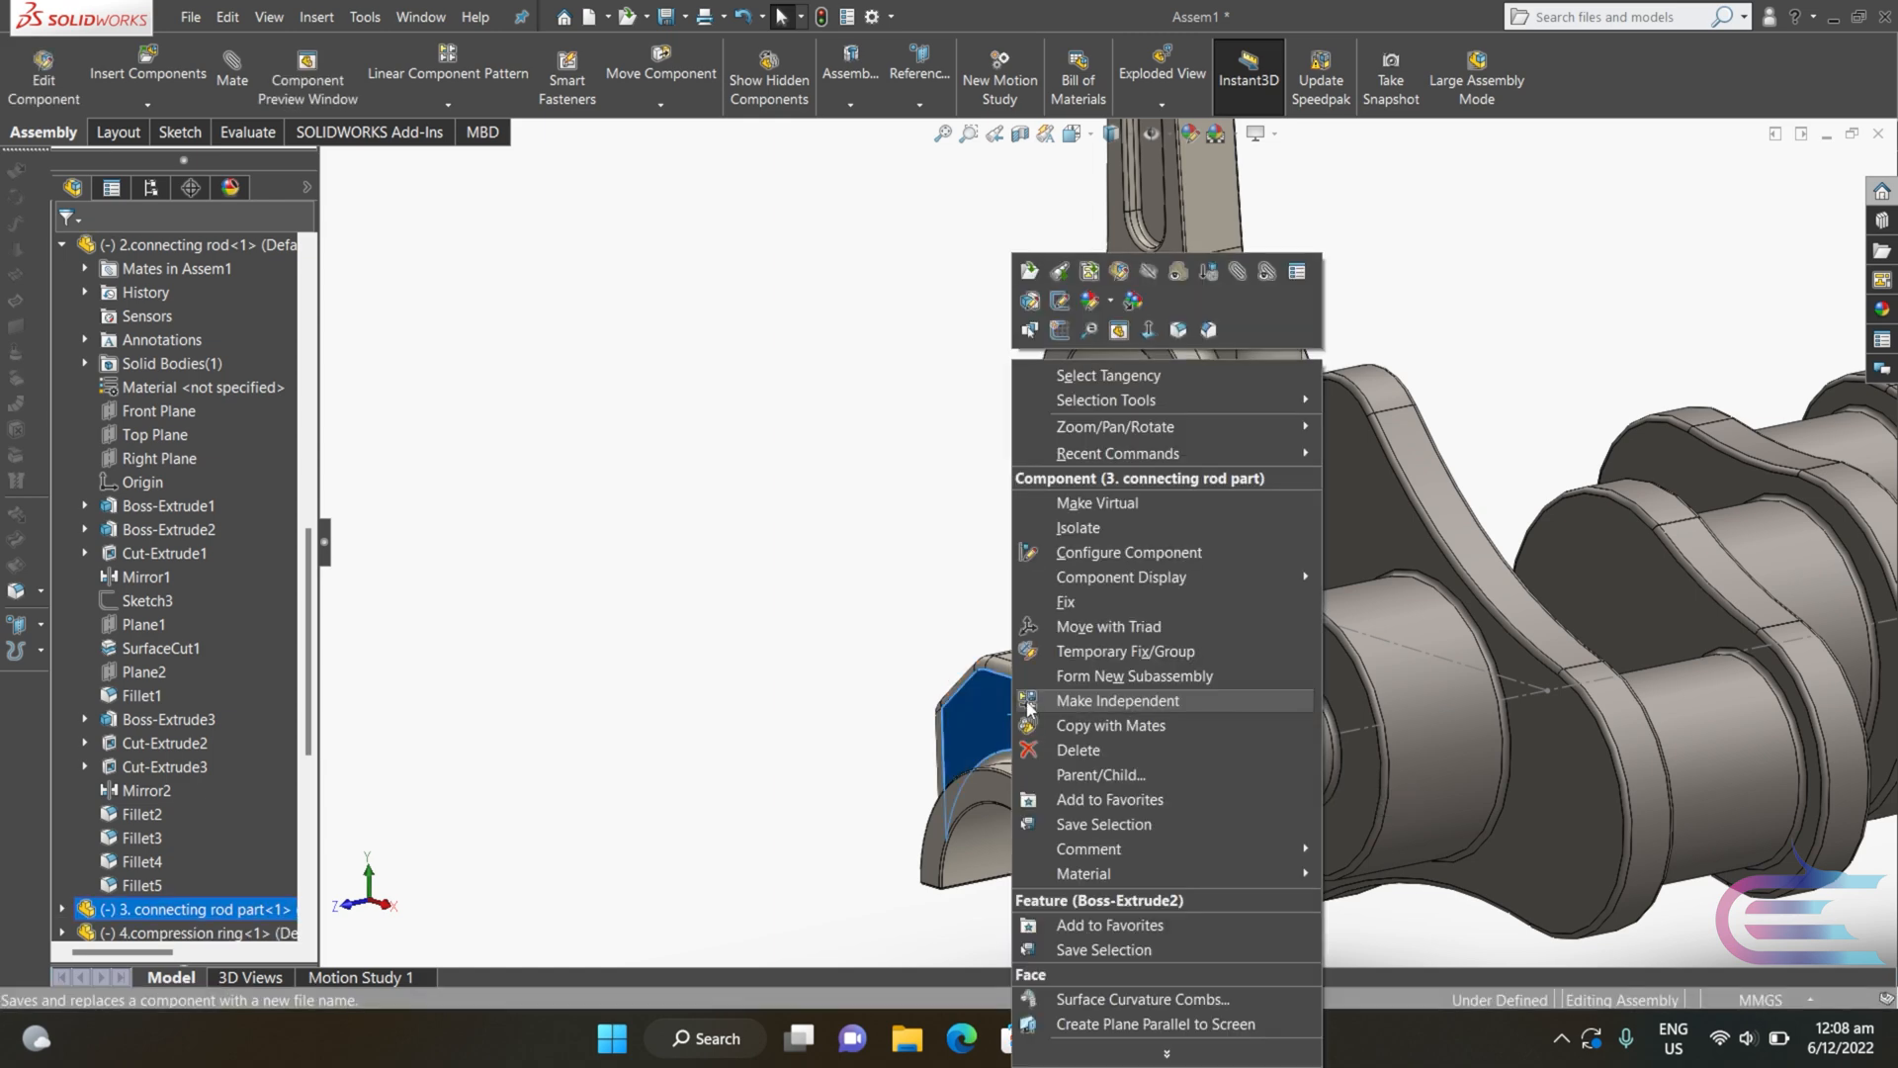
click(1068, 623)
drag(1047, 672, 1027, 915)
click(826, 560)
Step: Add a coincident mate between the flat split face of the rod cap and the matching split face of the connecting rod
scroll(948, 588, down, 6)
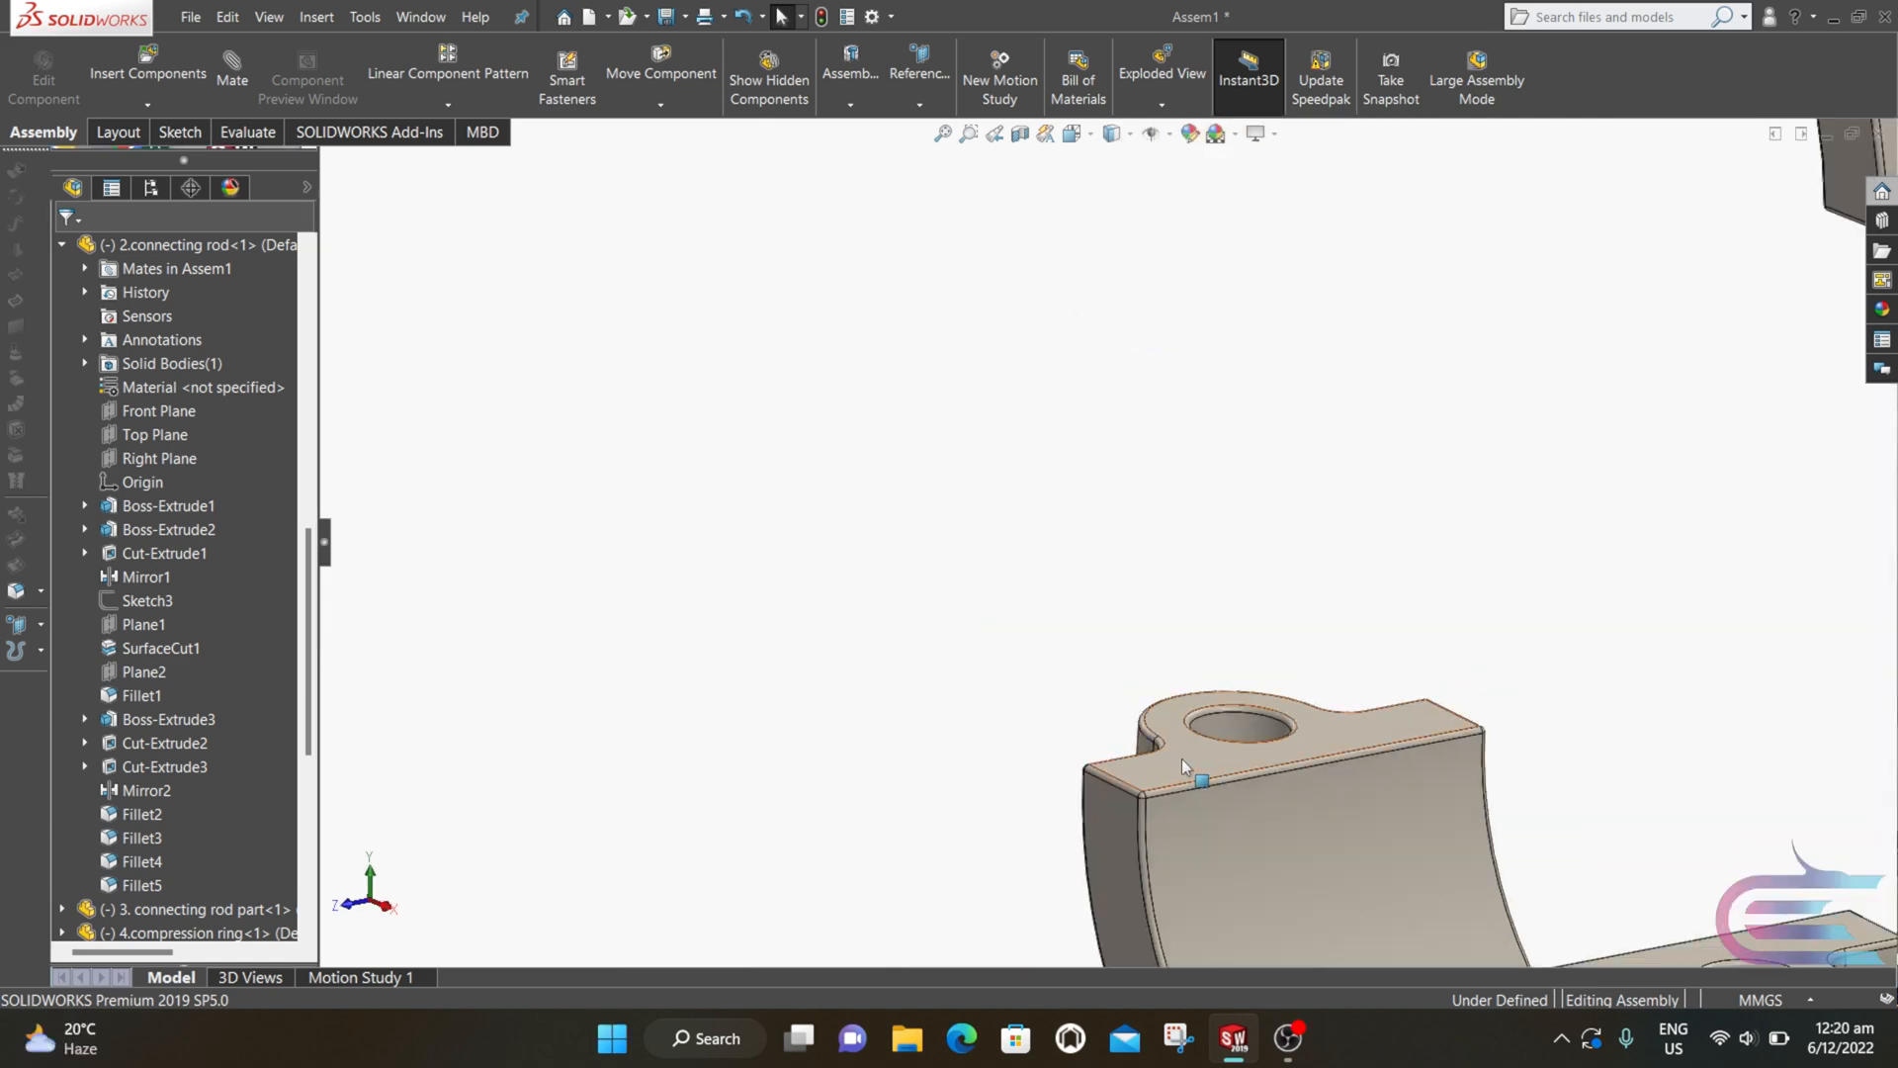
click(1187, 751)
scroll(1370, 480, up, 5)
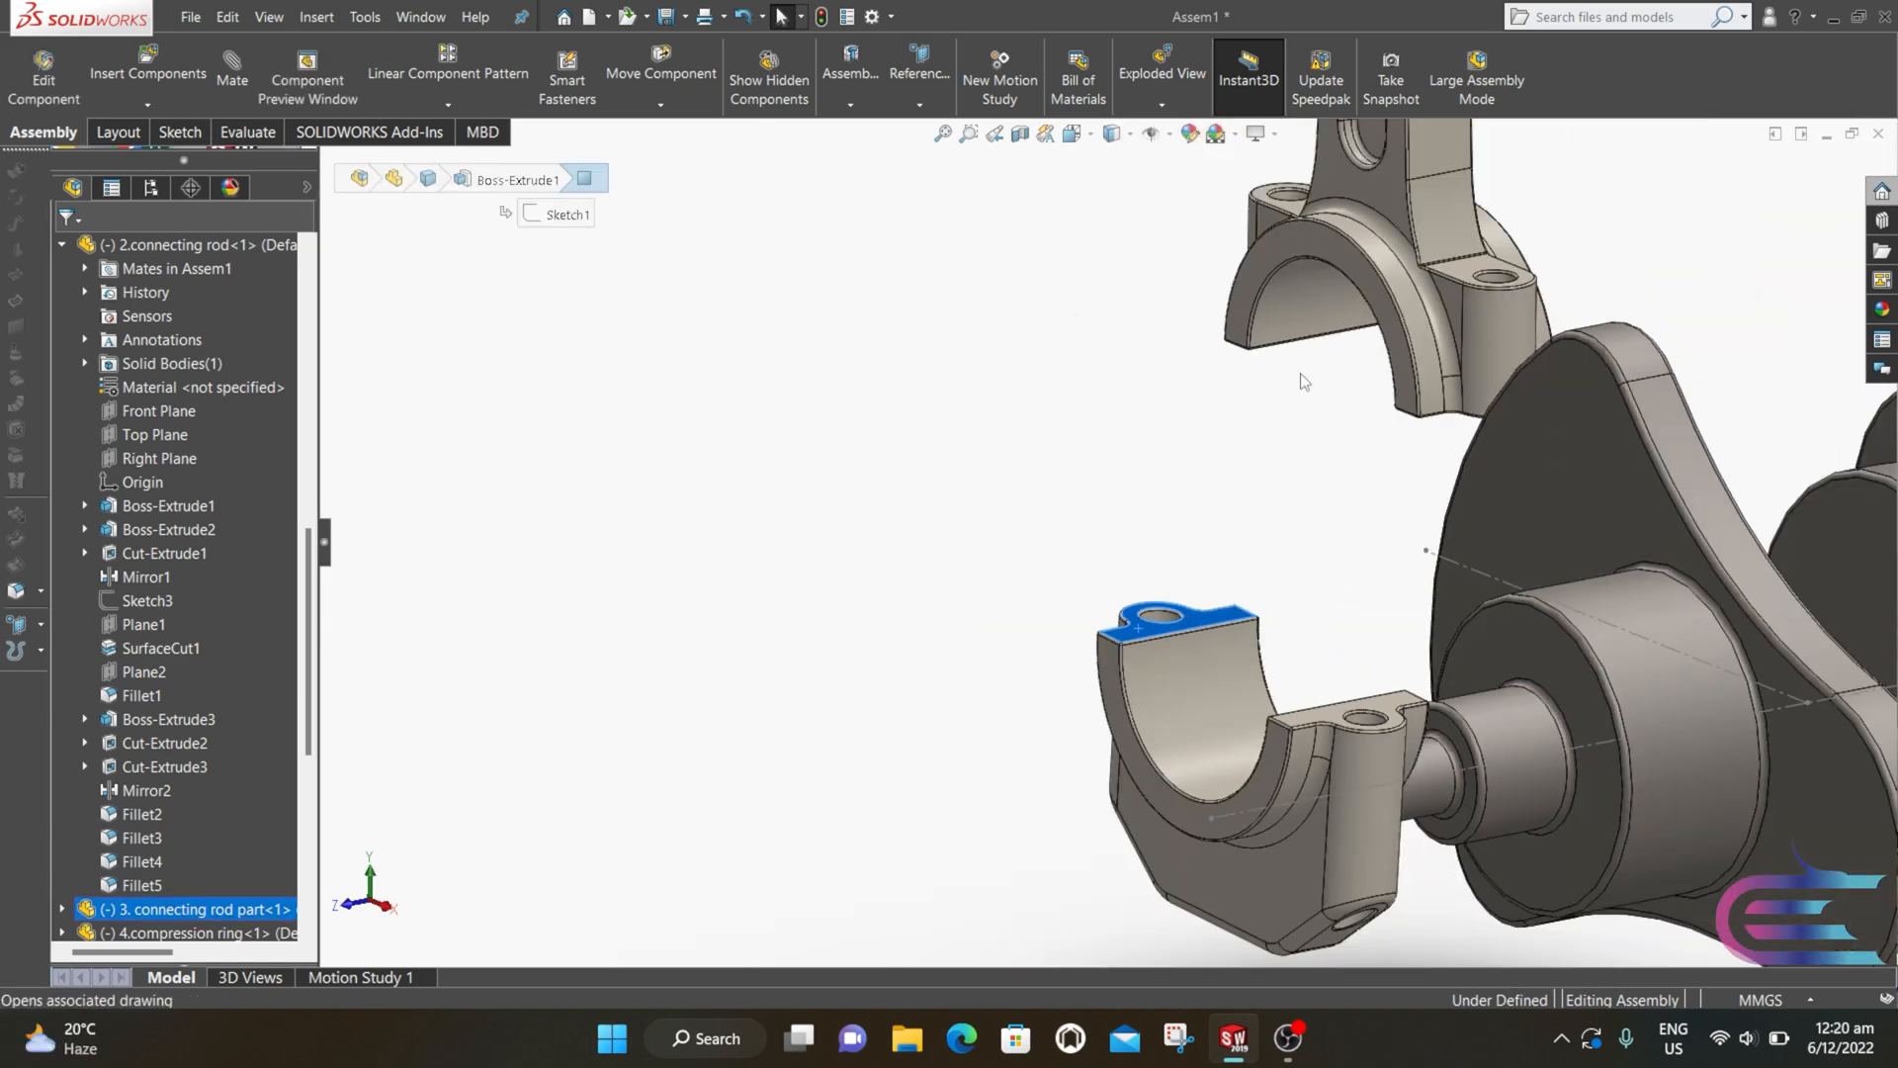
middle_drag(1303, 381, 1259, 208)
middle_drag(1262, 253, 1130, 702)
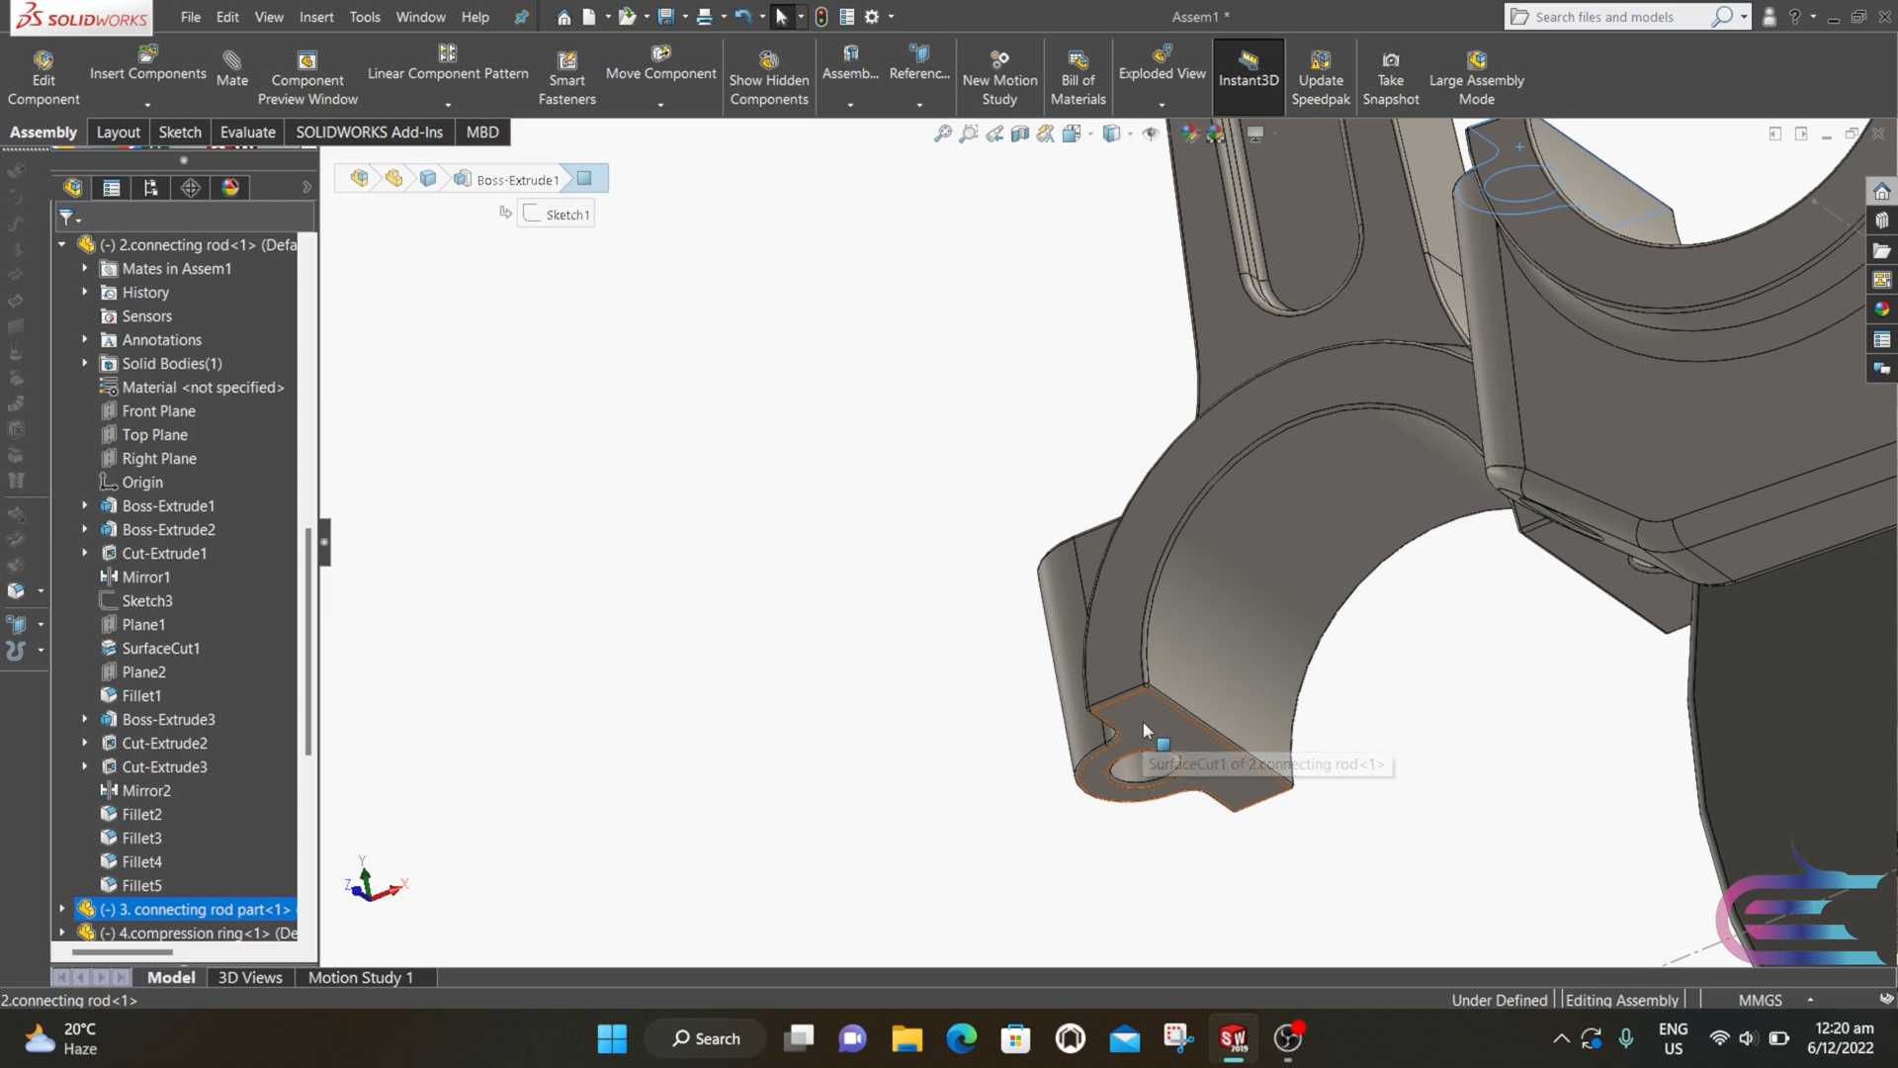
click(1143, 721)
click(233, 70)
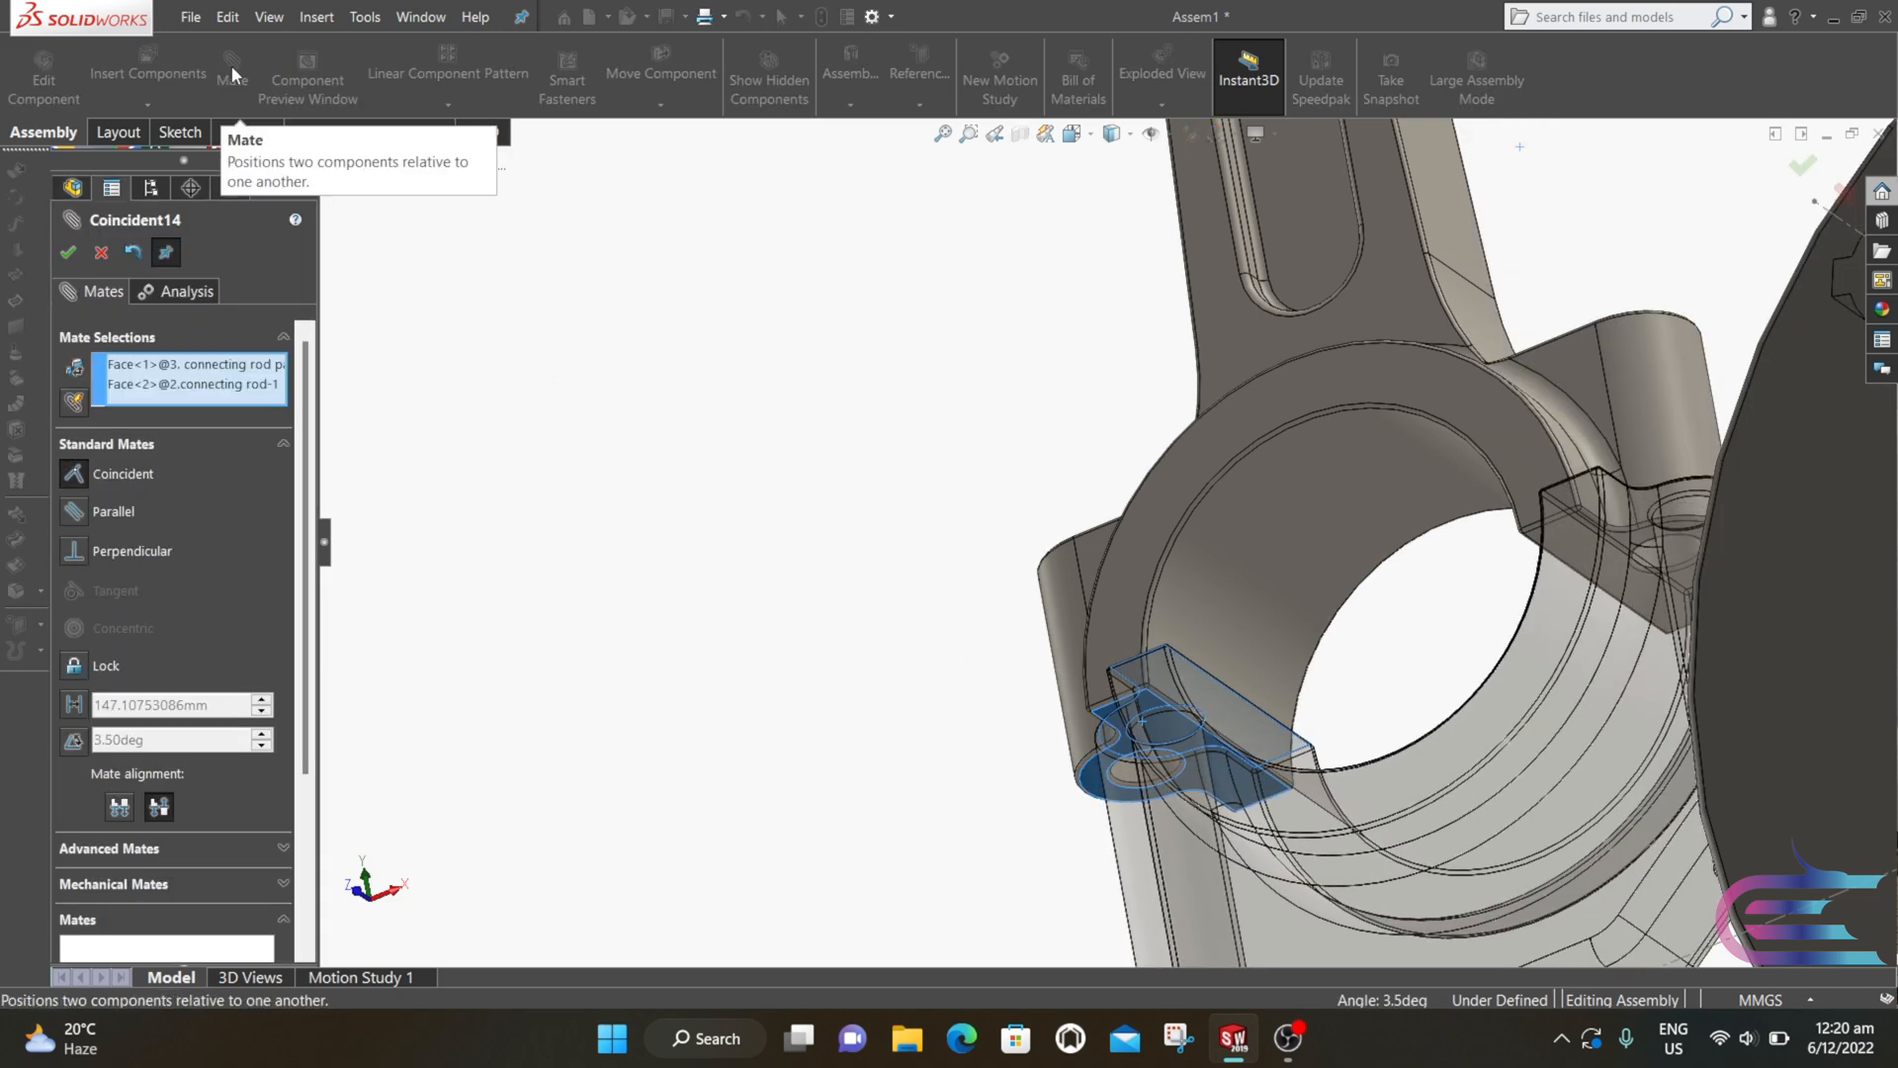
click(67, 252)
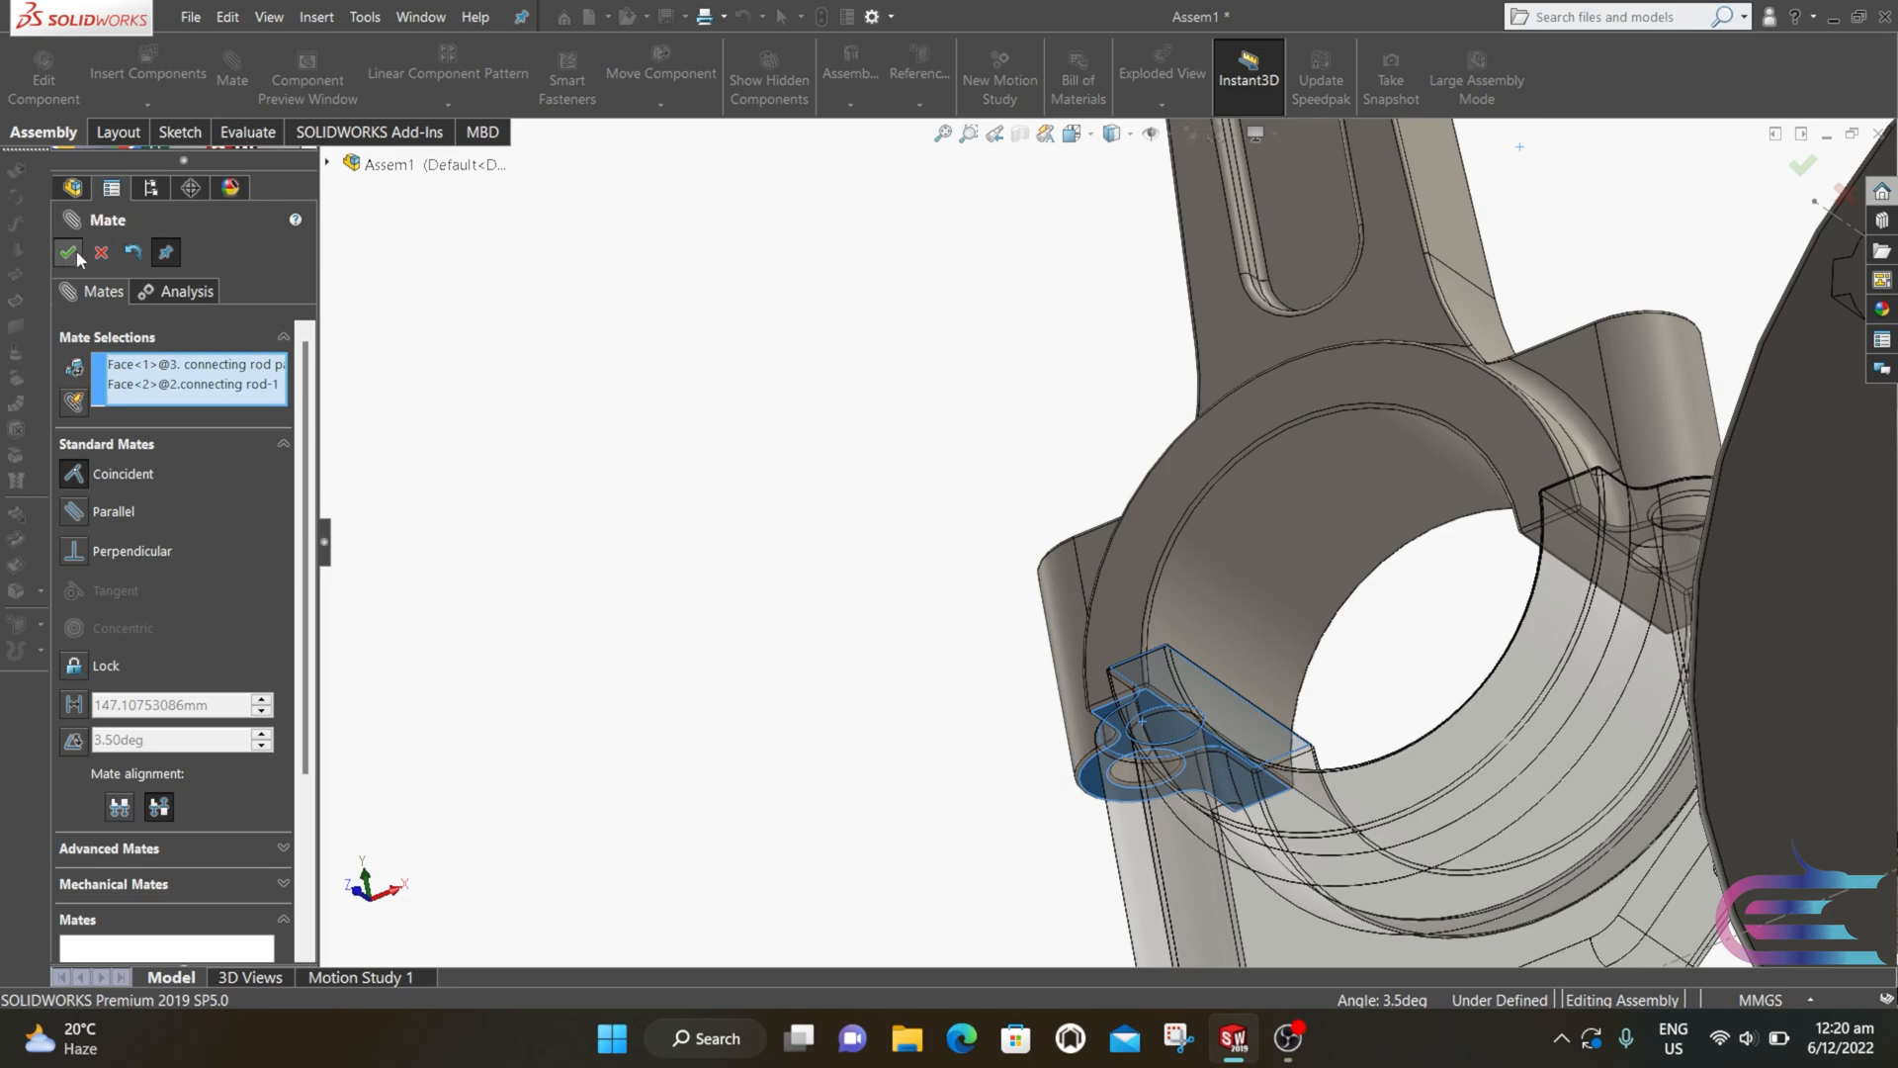
Step: Add a concentric mate between a bolt hole of the connecting rod and the matching bolt hole of the cap
scroll(1065, 546, down, 6)
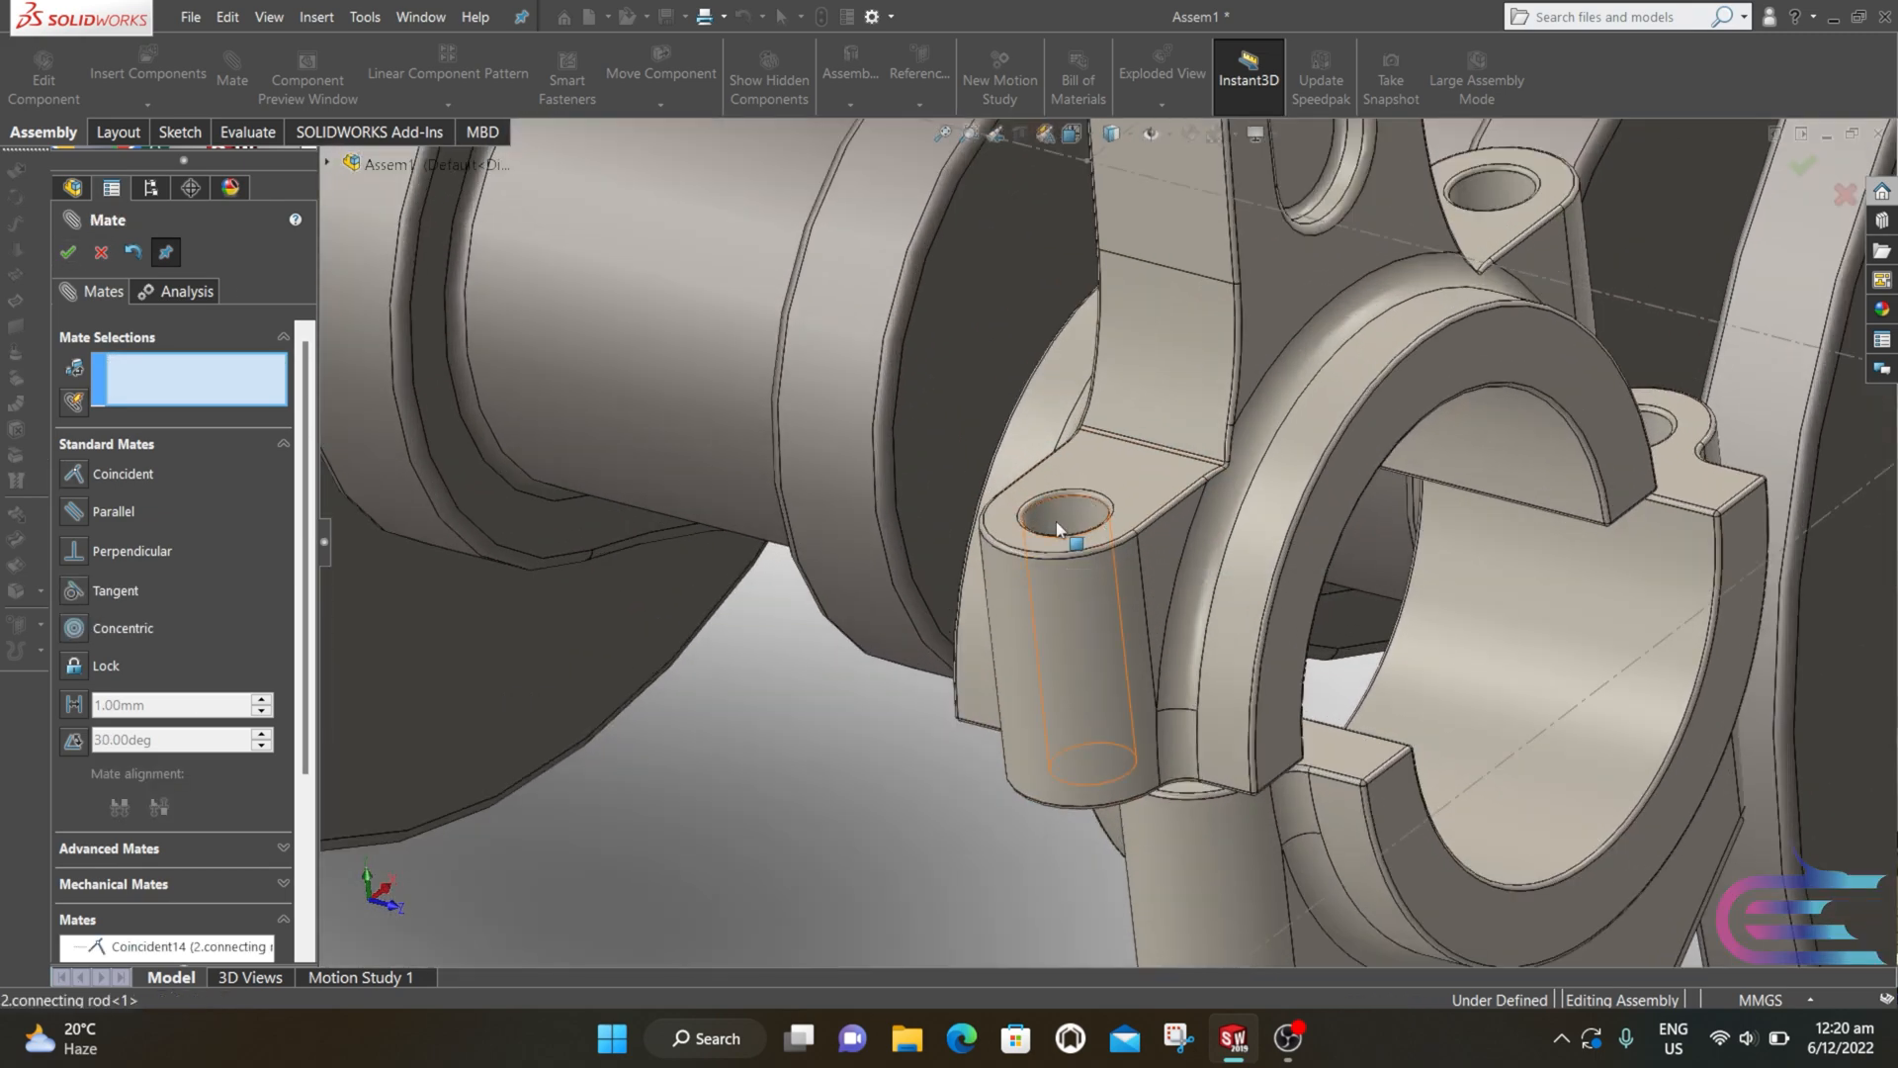
click(1057, 529)
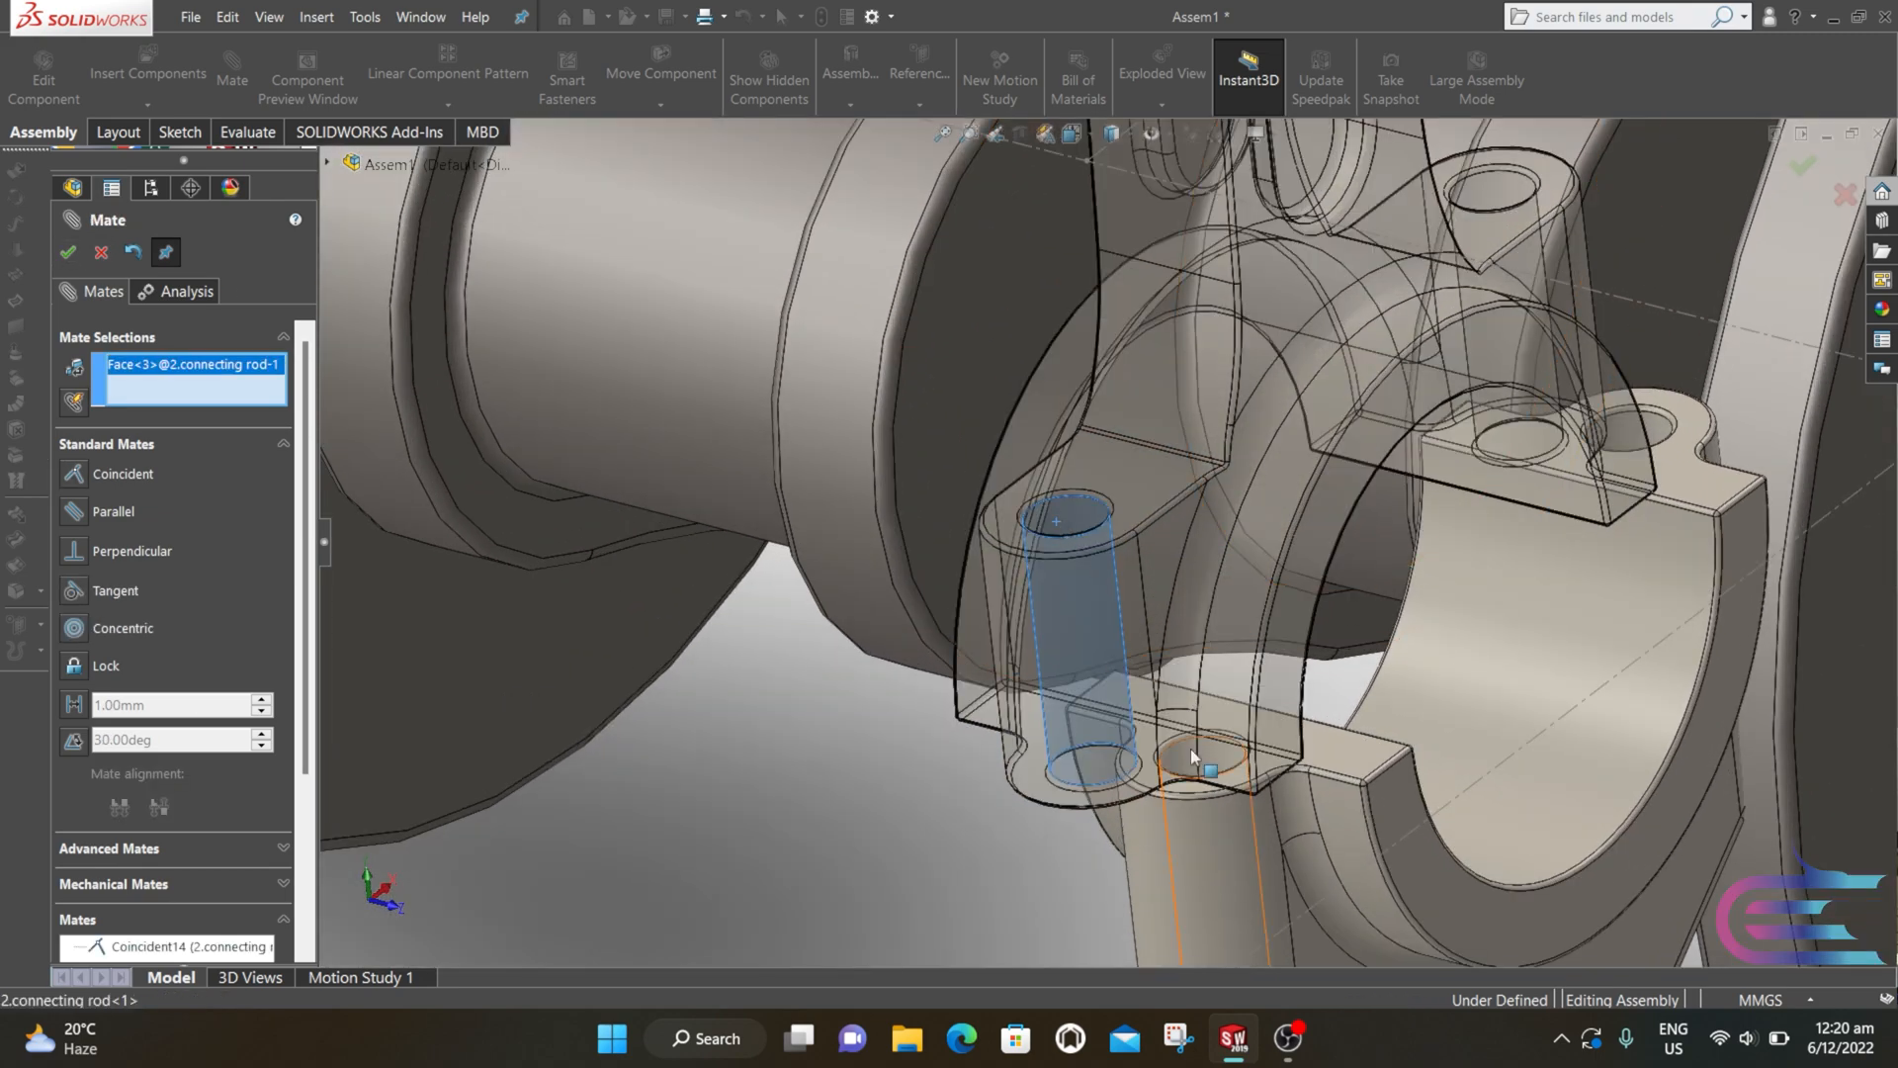
click(1208, 753)
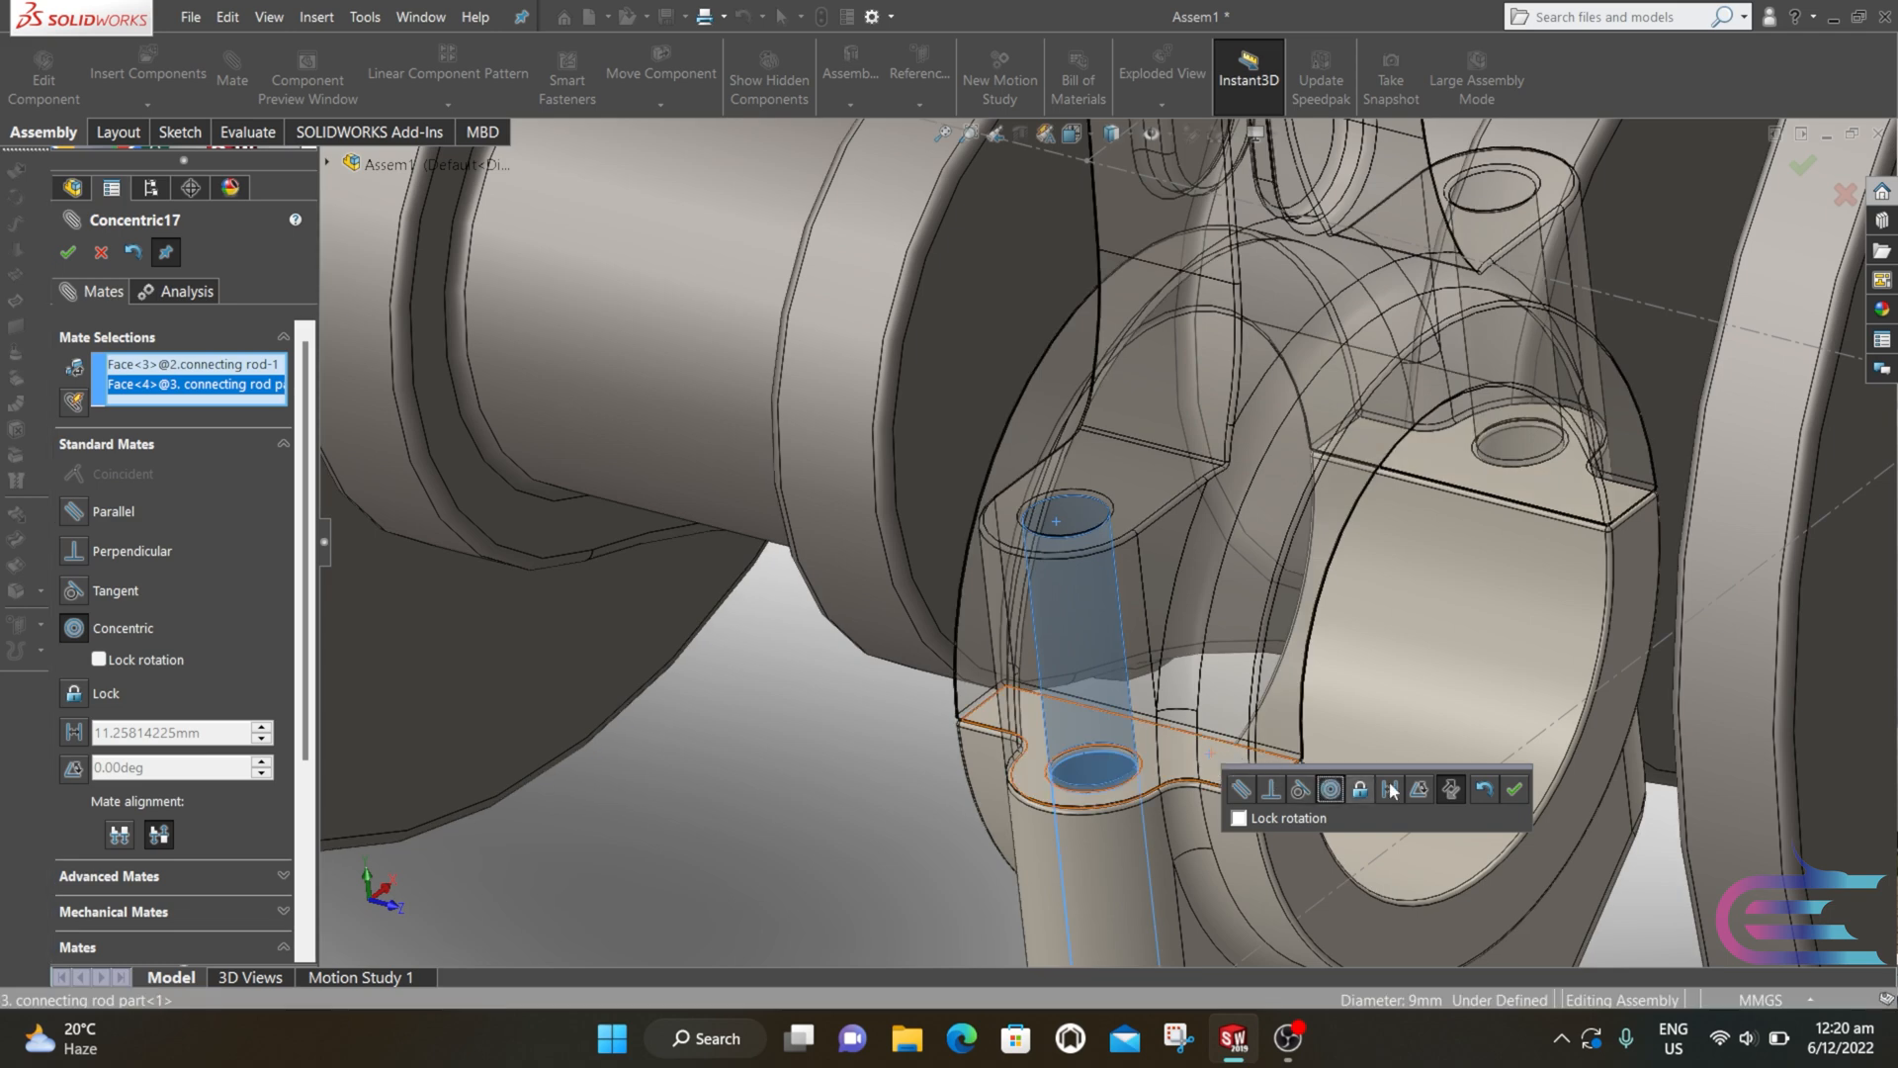
click(1514, 790)
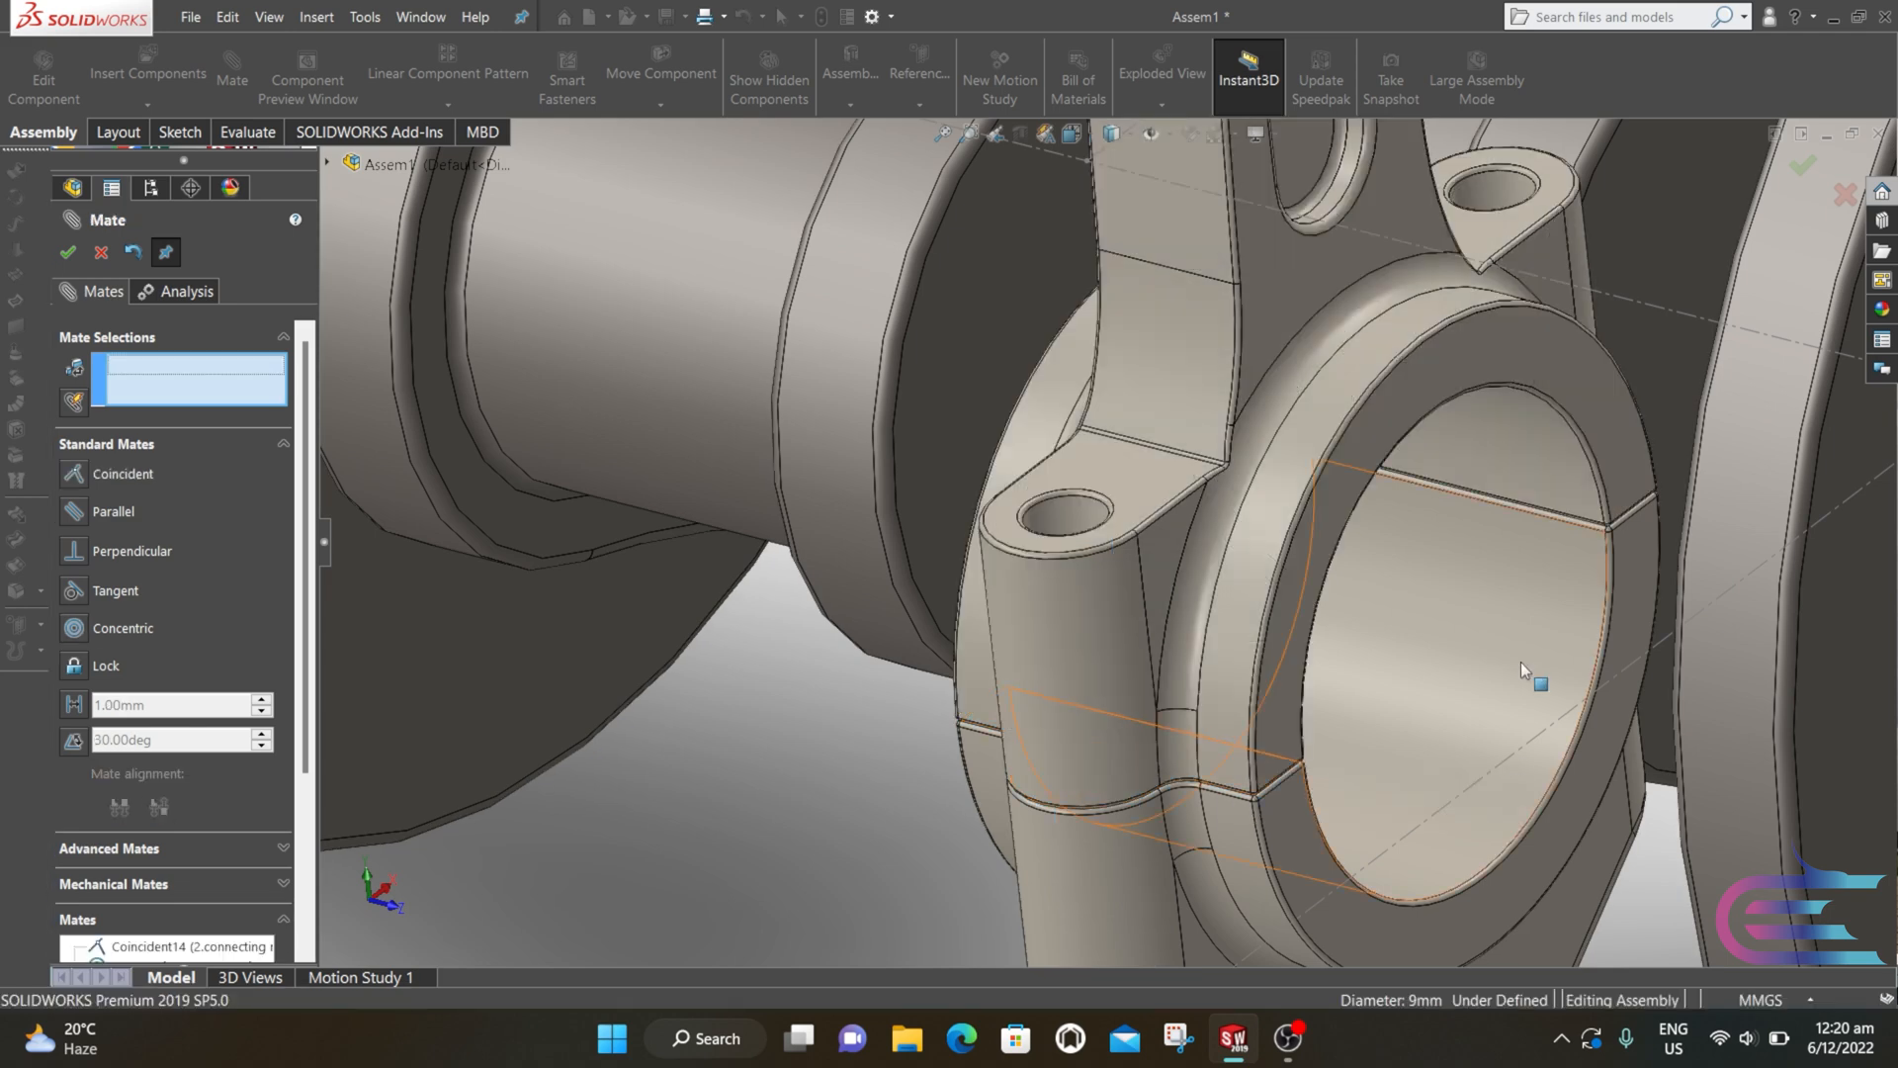
Step: Add a concentric mate between the remaining bolt holes on the other side of the connecting rod and its cap
click(1491, 186)
click(1533, 443)
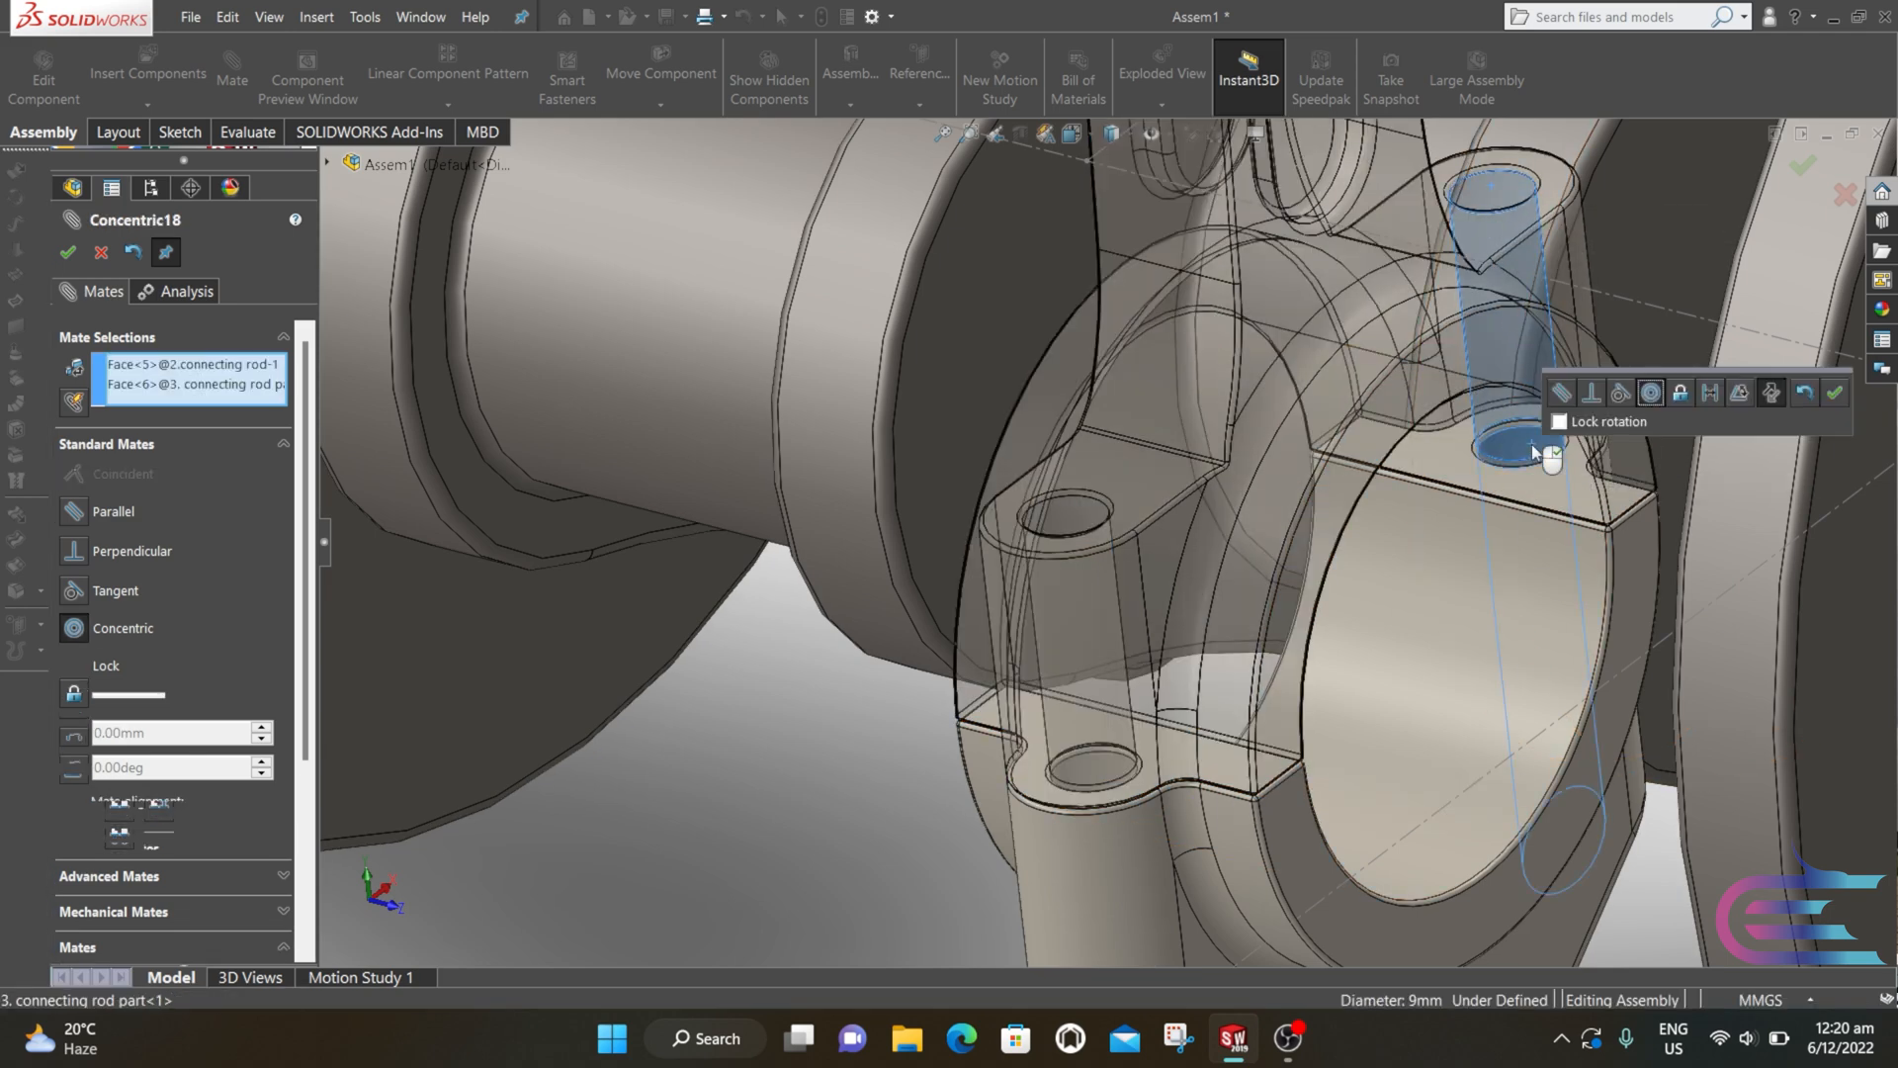
click(1834, 394)
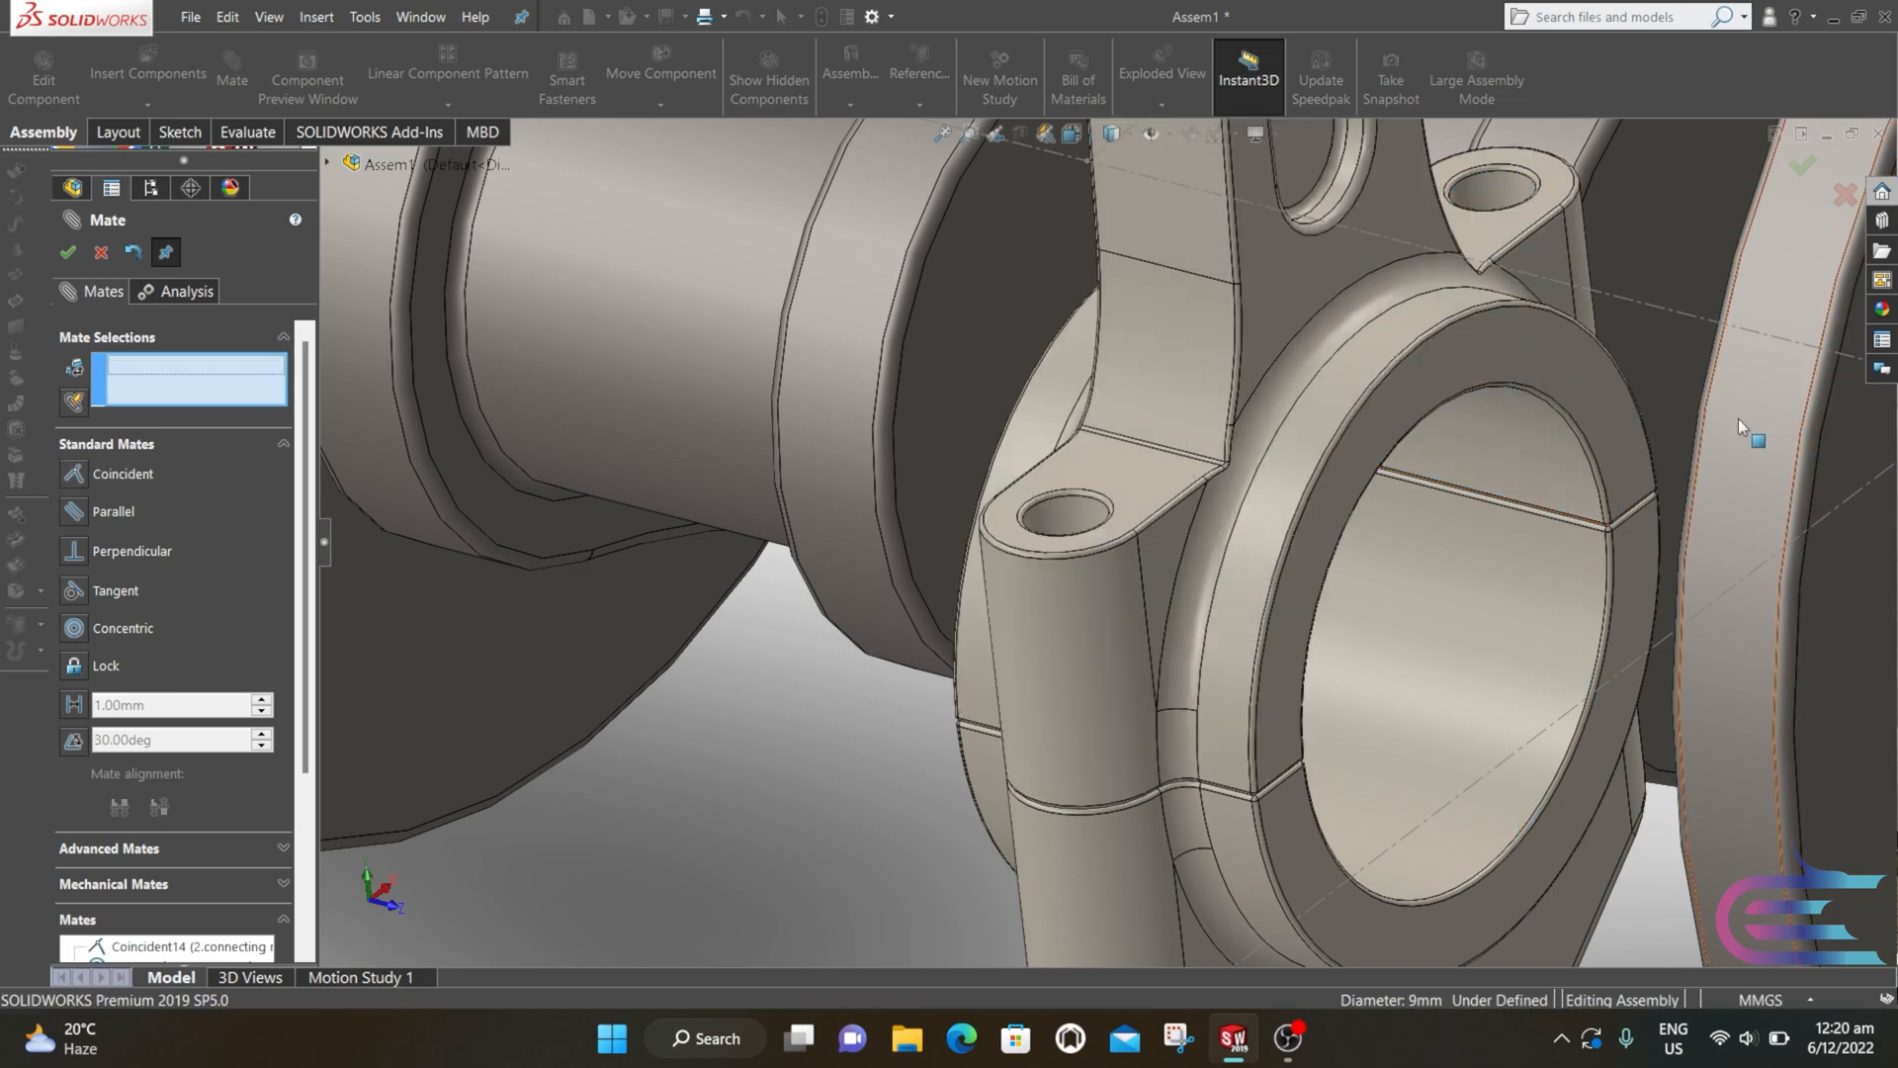
Step: Add a centered Width mate between the two crankshaft web faces at the first crankpin and both side faces of the connecting rod's big end
scroll(1738, 418, up, 3)
middle_drag(1589, 409, 1322, 455)
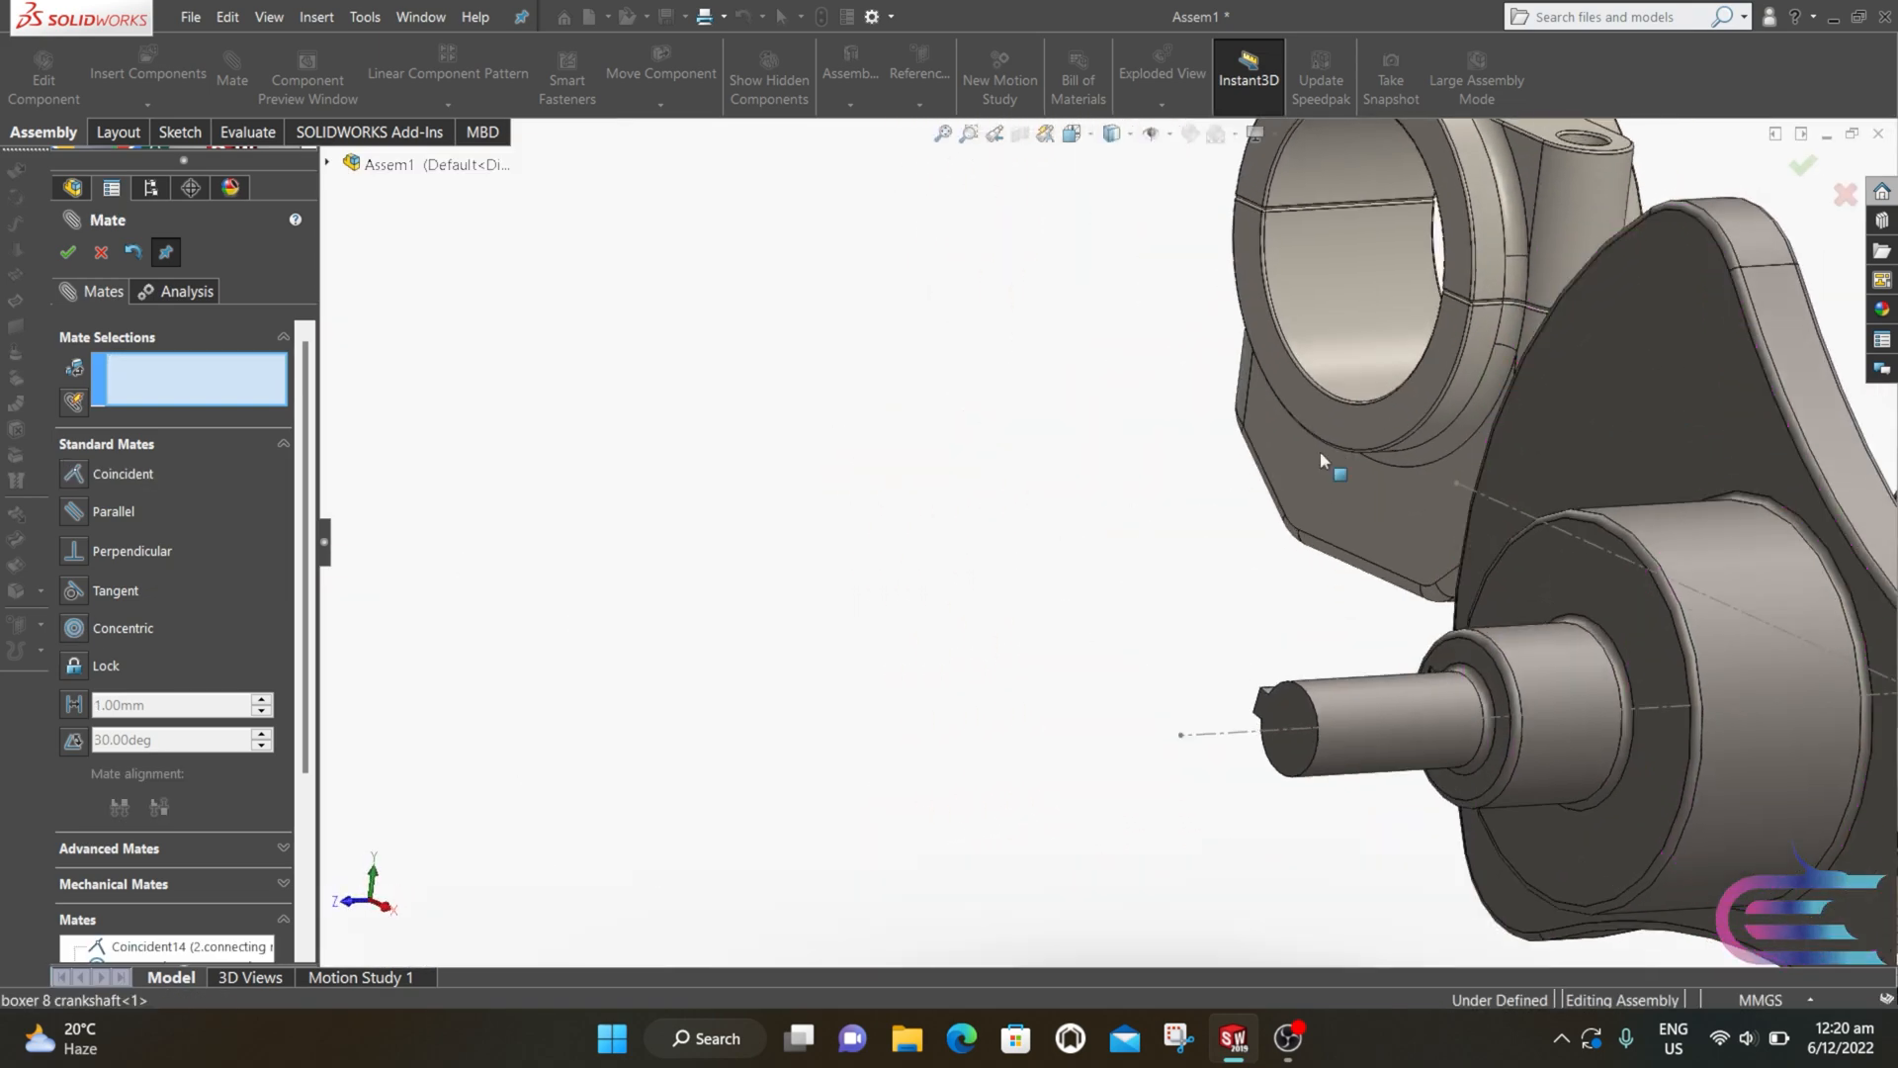
click(191, 845)
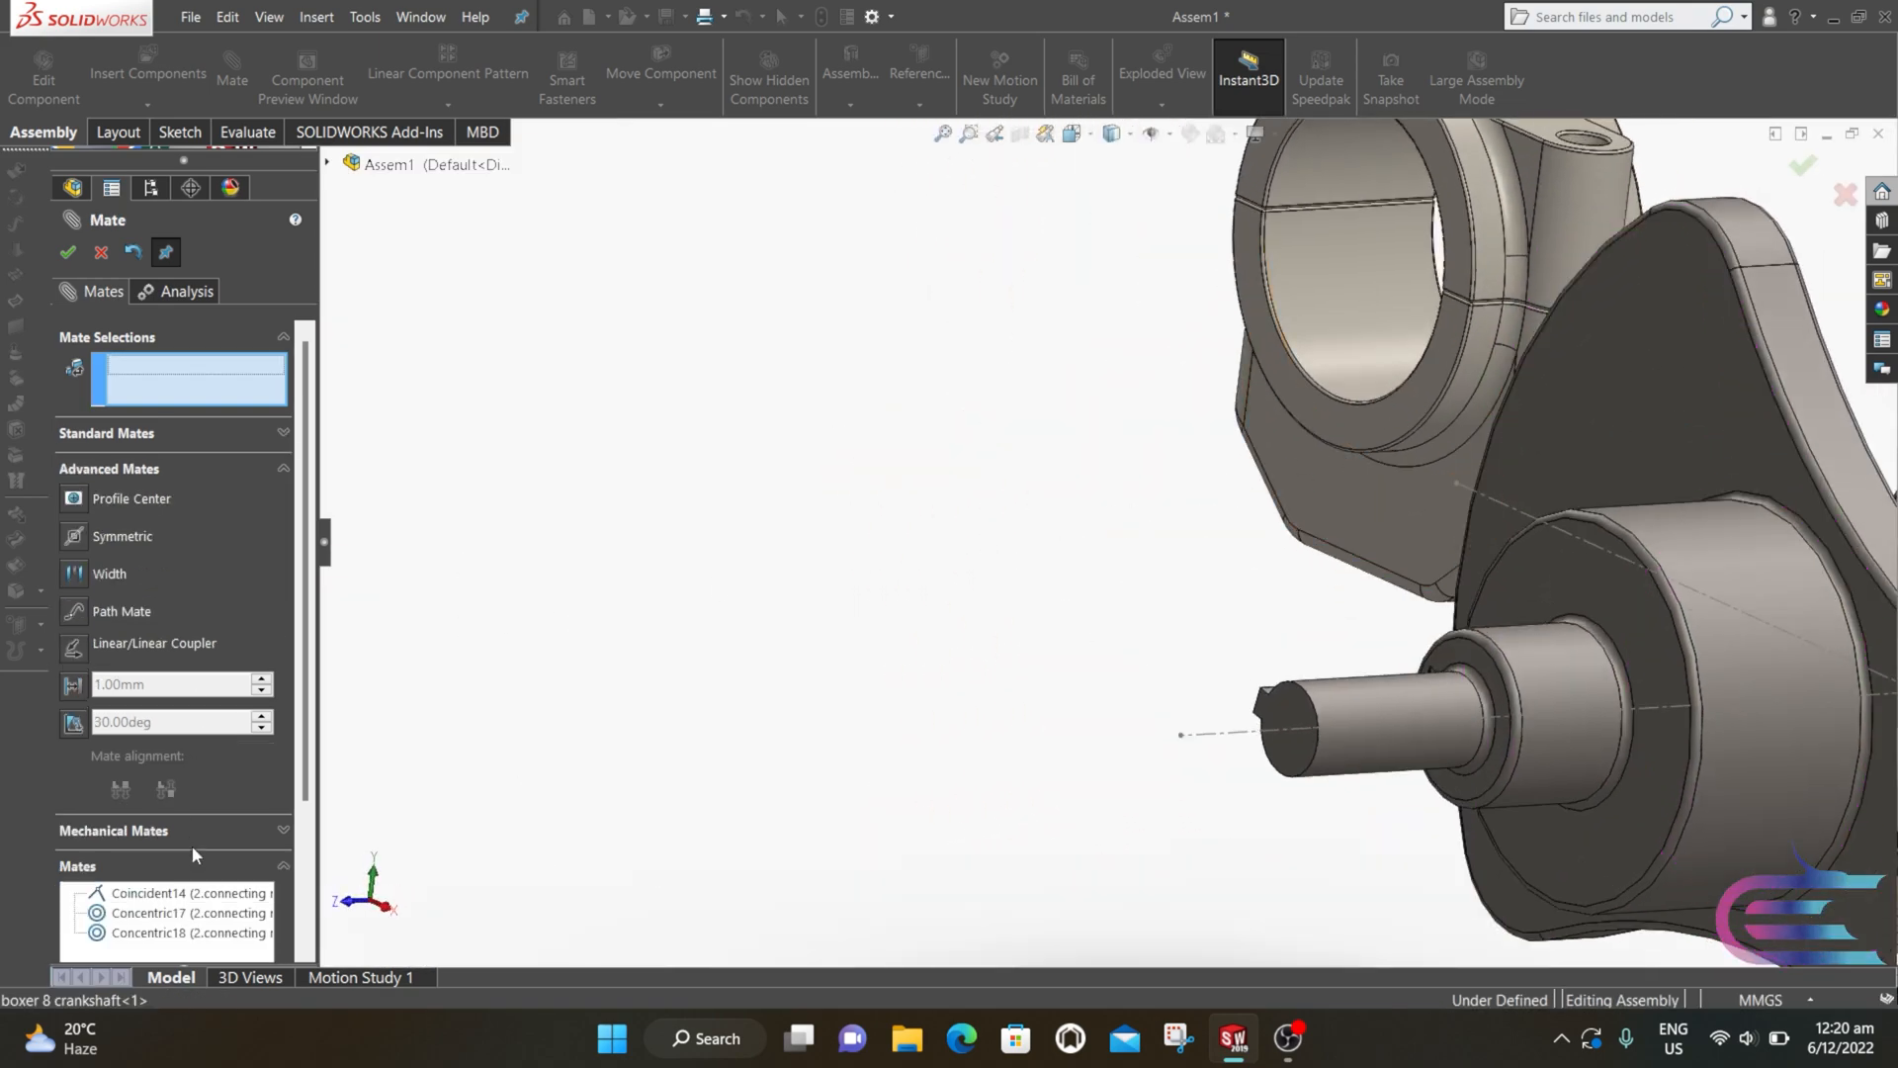
click(74, 584)
scroll(1087, 534, up, 4)
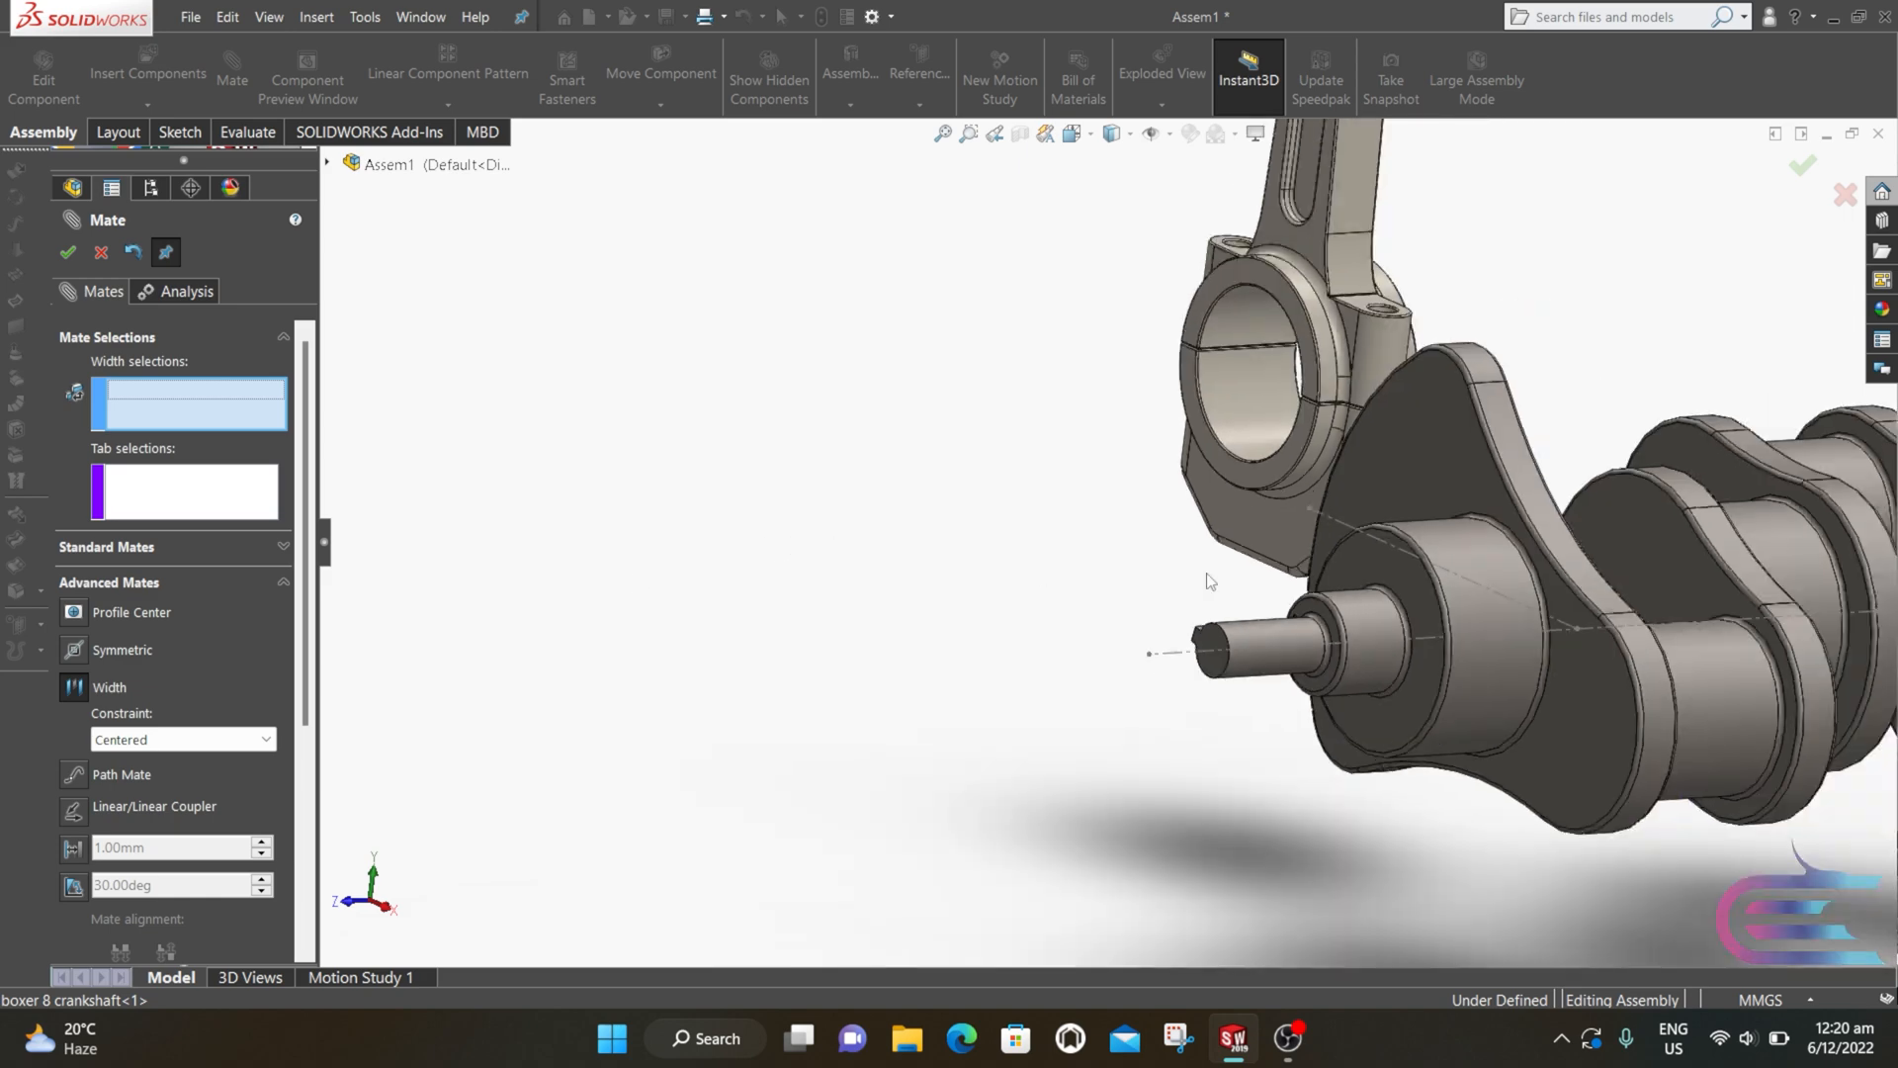
click(1493, 546)
middle_drag(1481, 542, 1403, 500)
click(1404, 501)
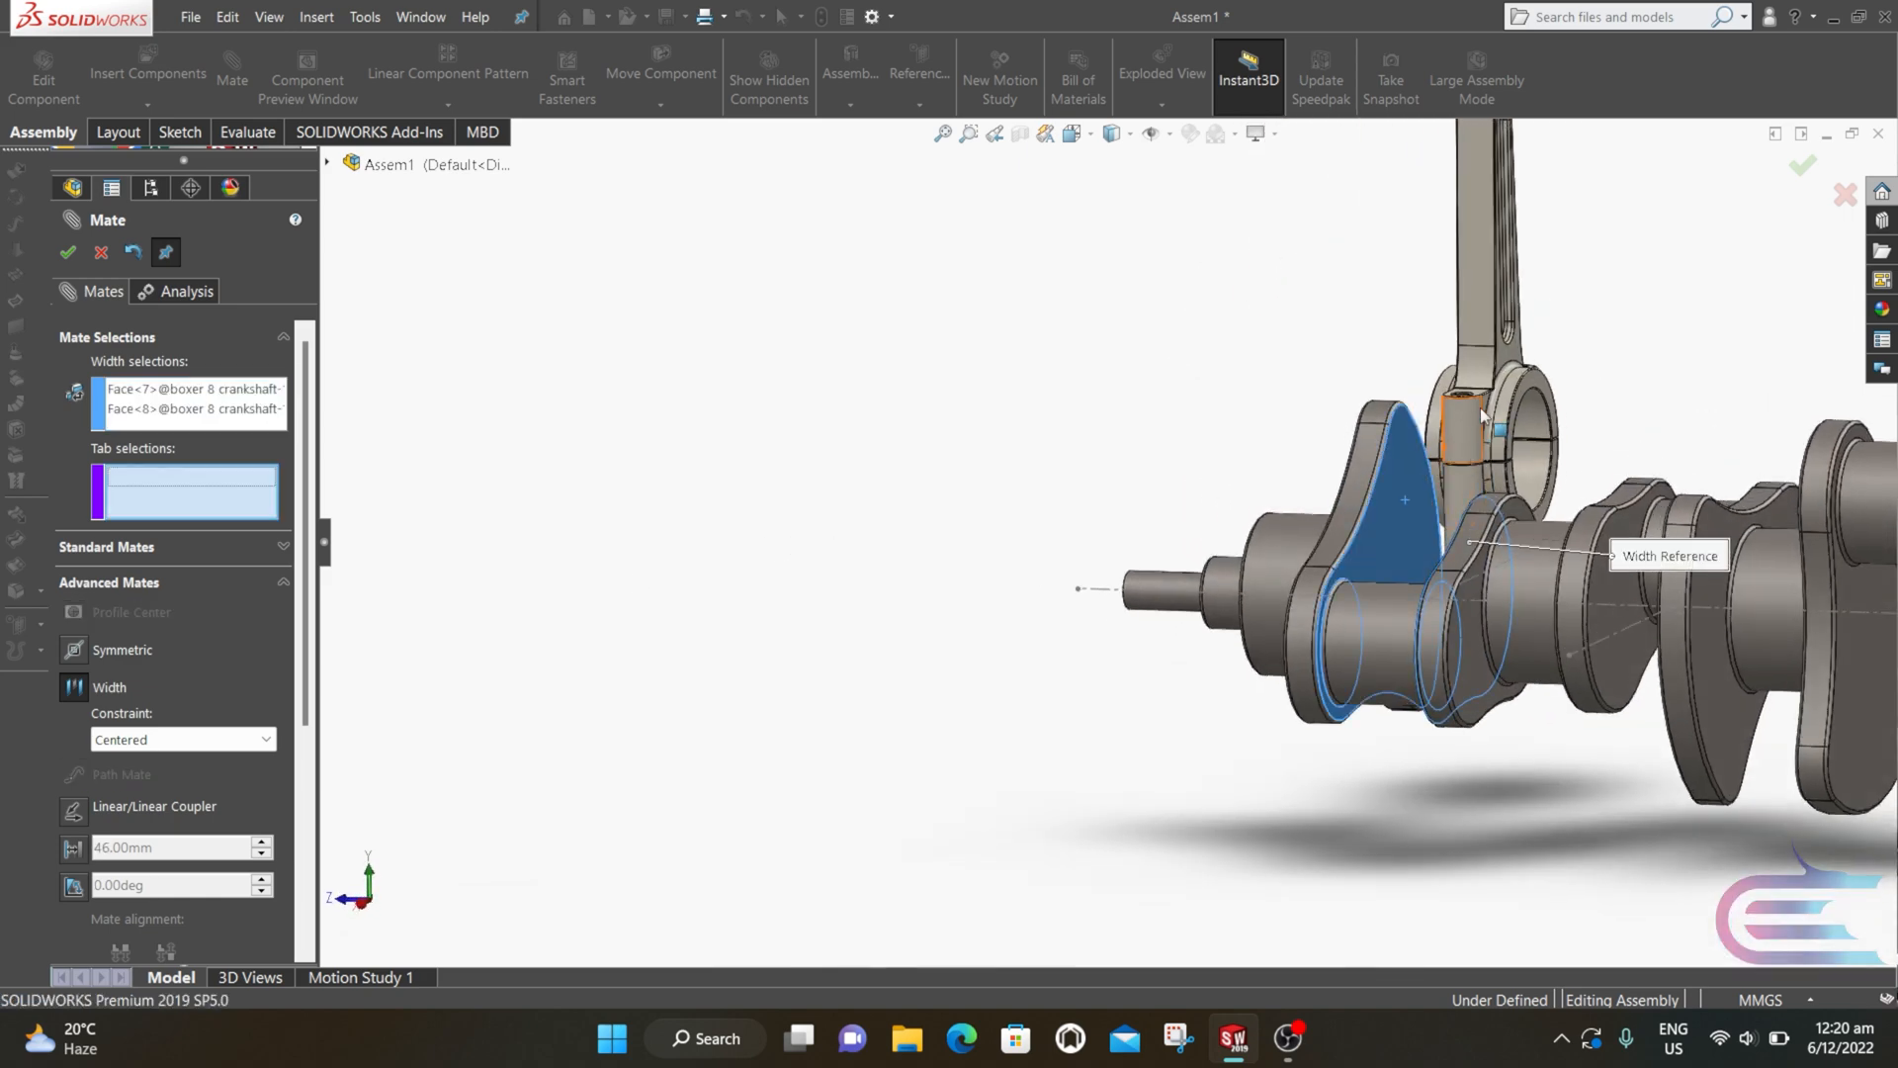
scroll(1480, 408, up, 5)
click(1438, 397)
middle_drag(1403, 419, 1326, 448)
click(1135, 416)
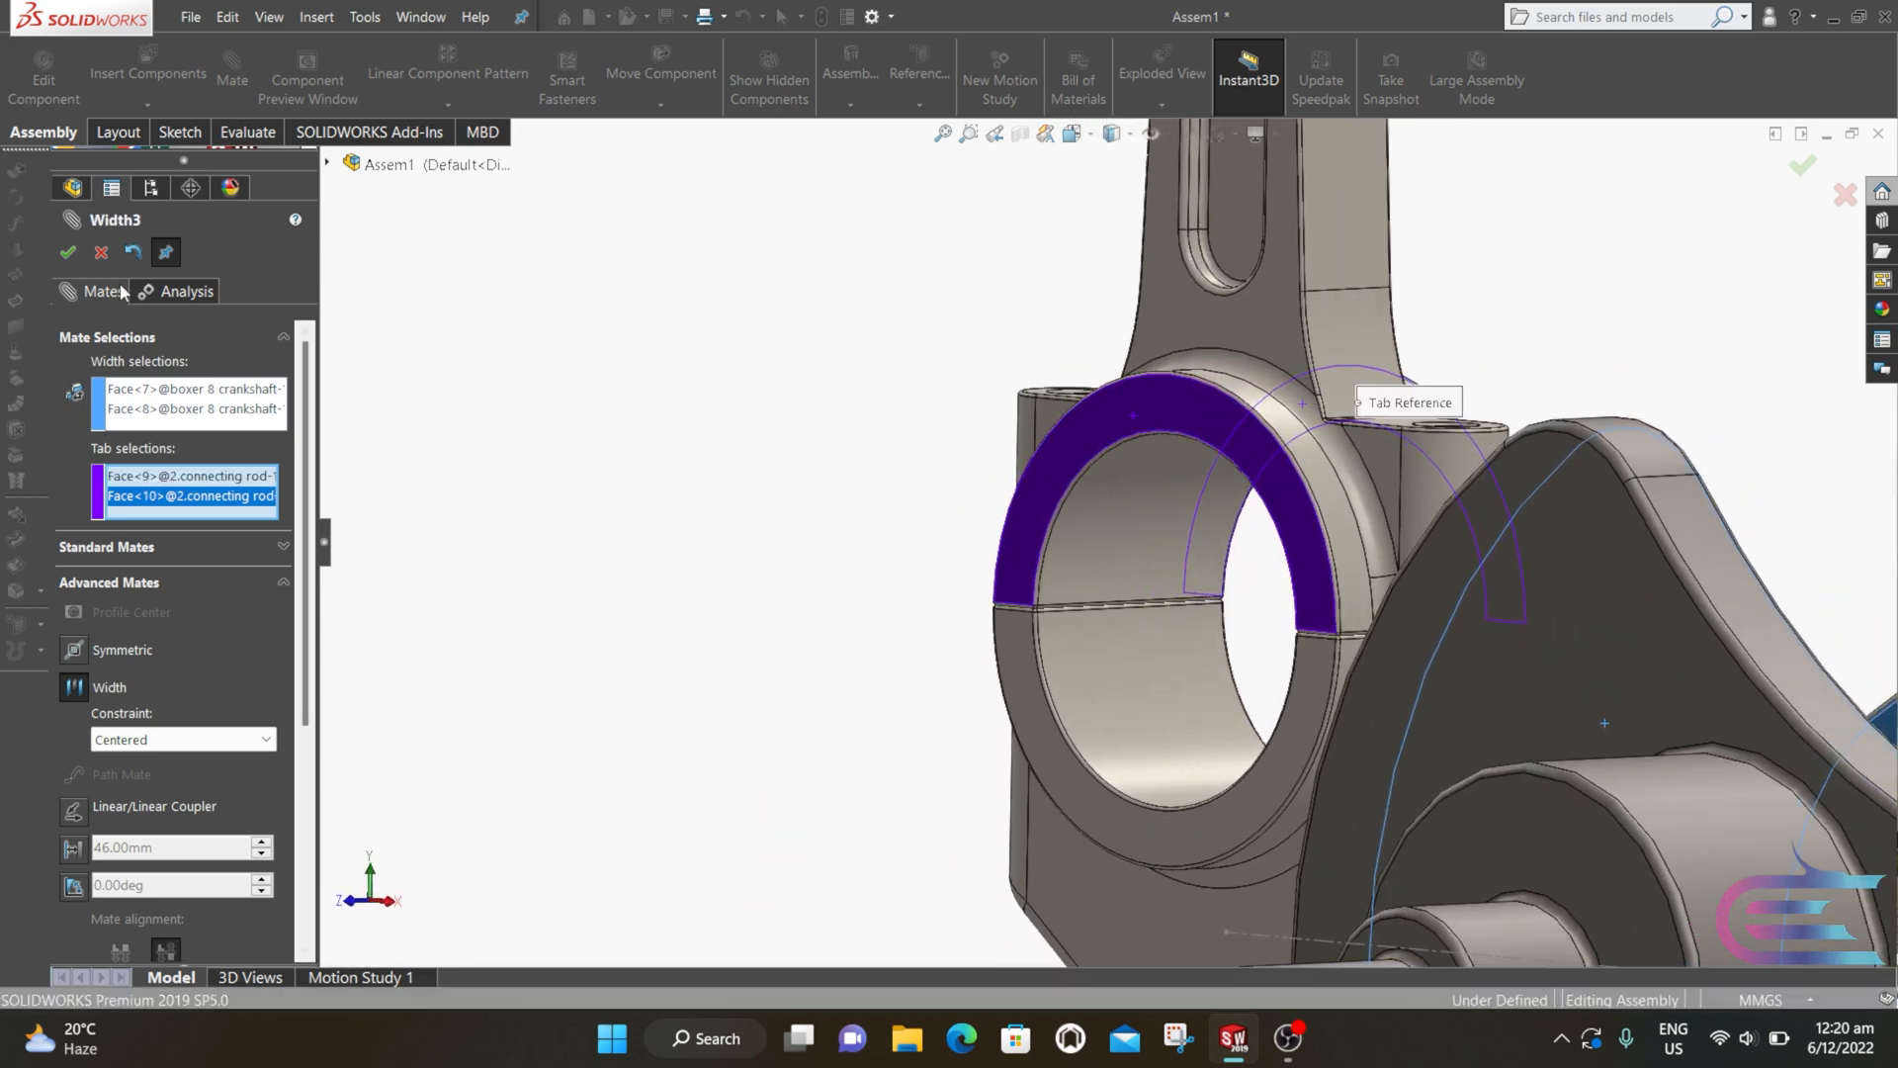
click(68, 253)
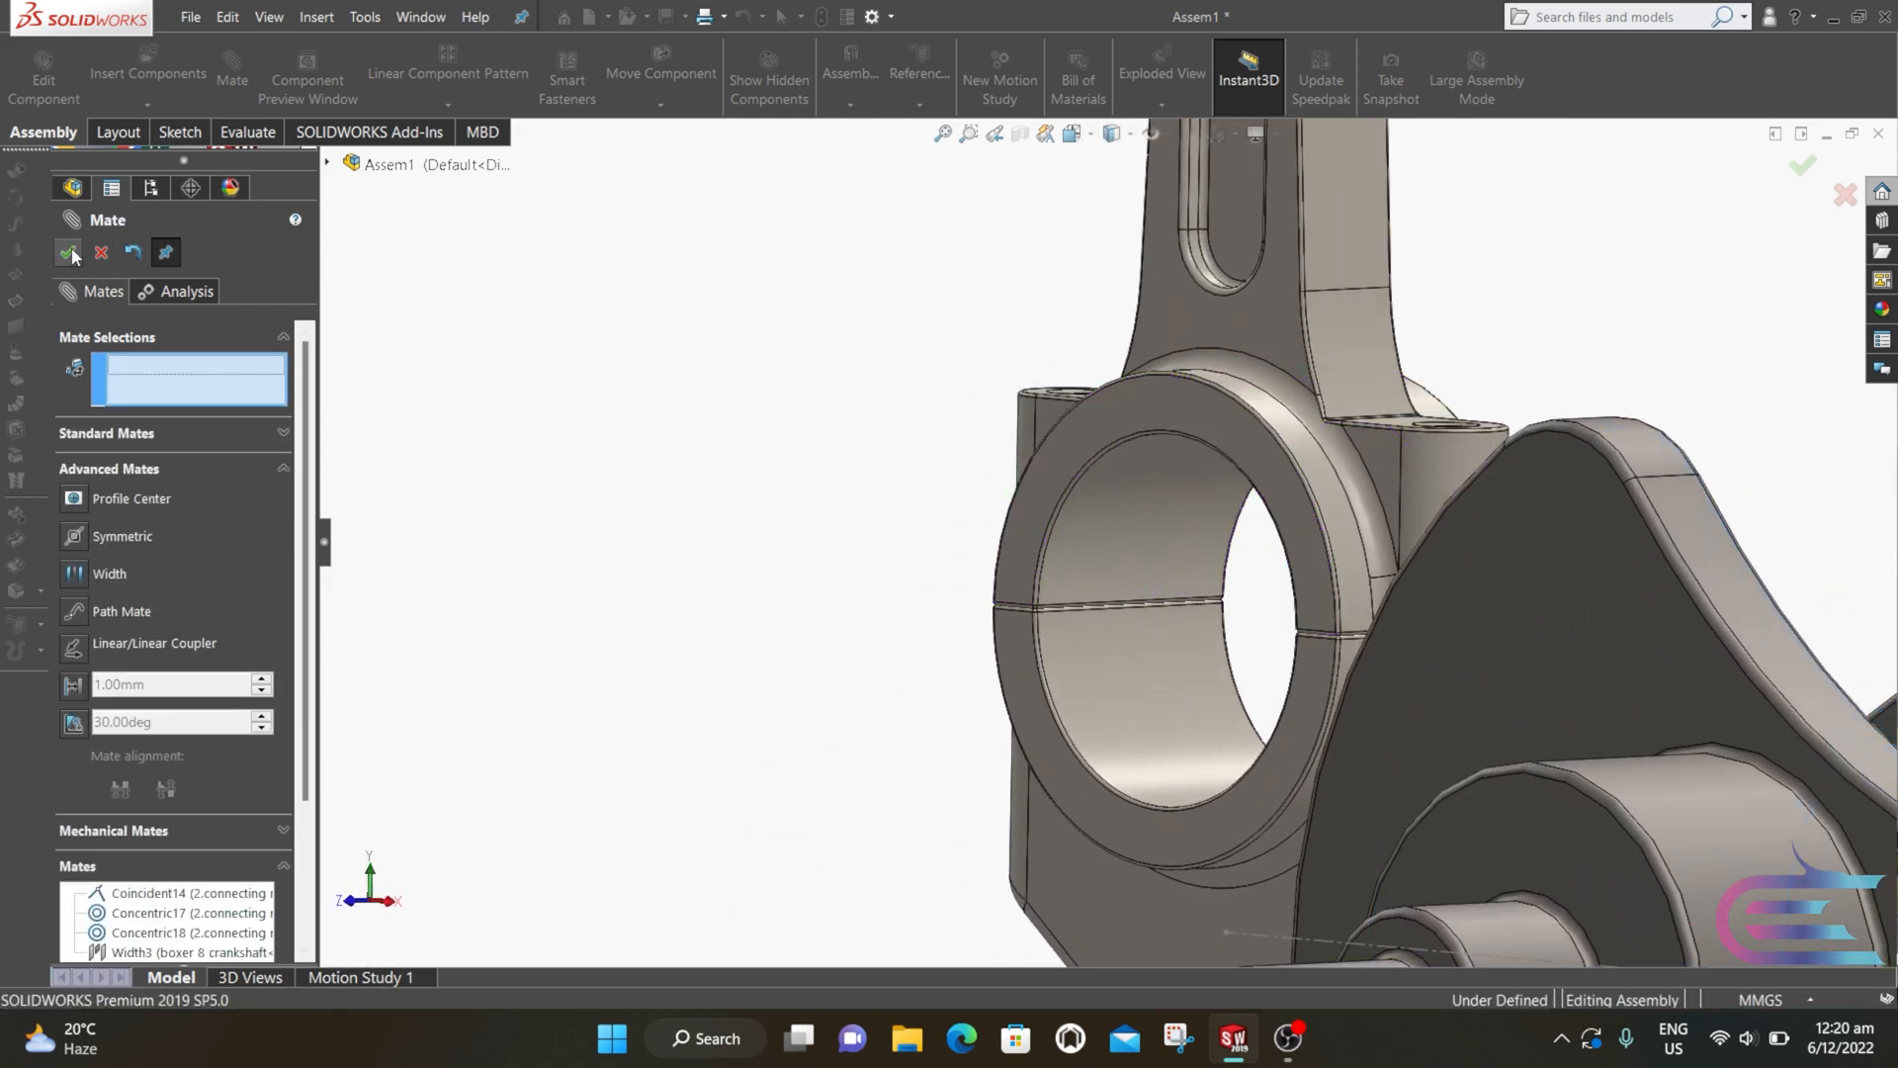
Step: Add a concentric mate between the rod cap's half-bore and the first crankpin of the crankshaft
click(151, 439)
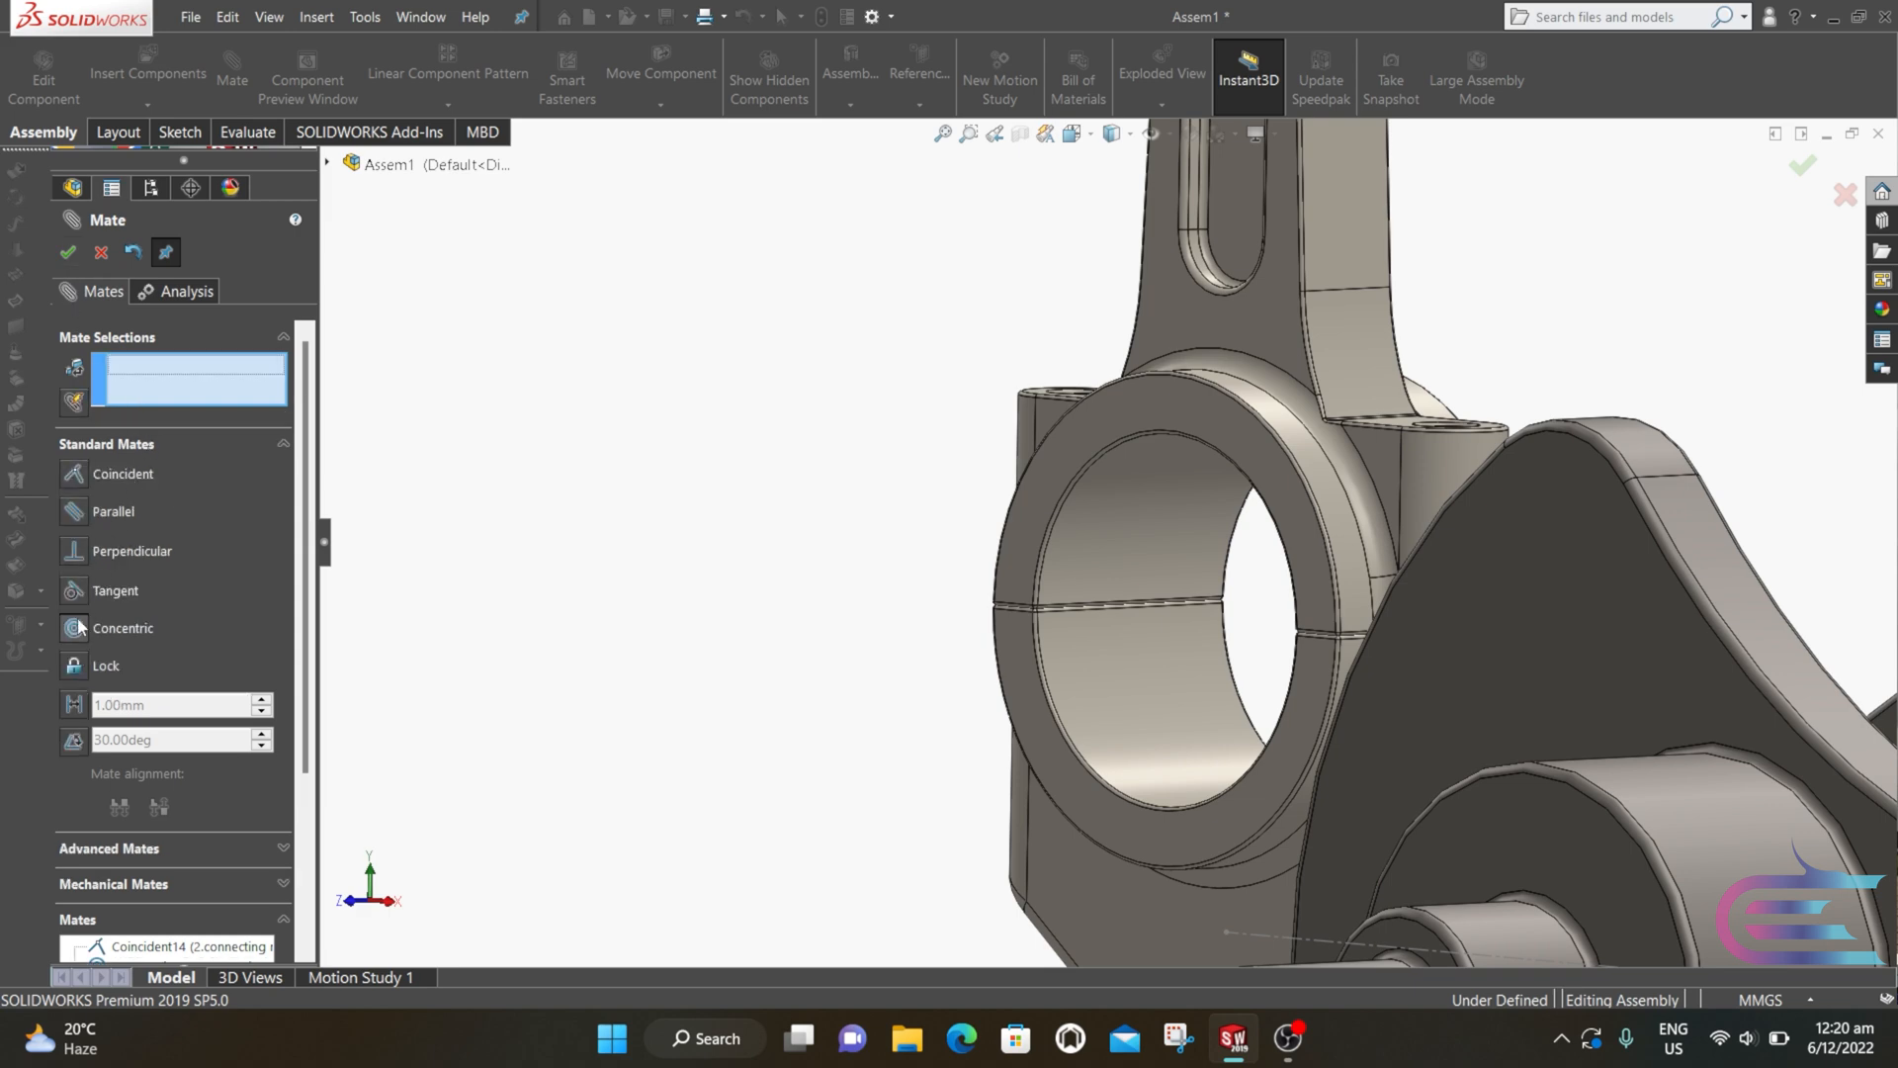
scroll(693, 649, up, 3)
click(1119, 639)
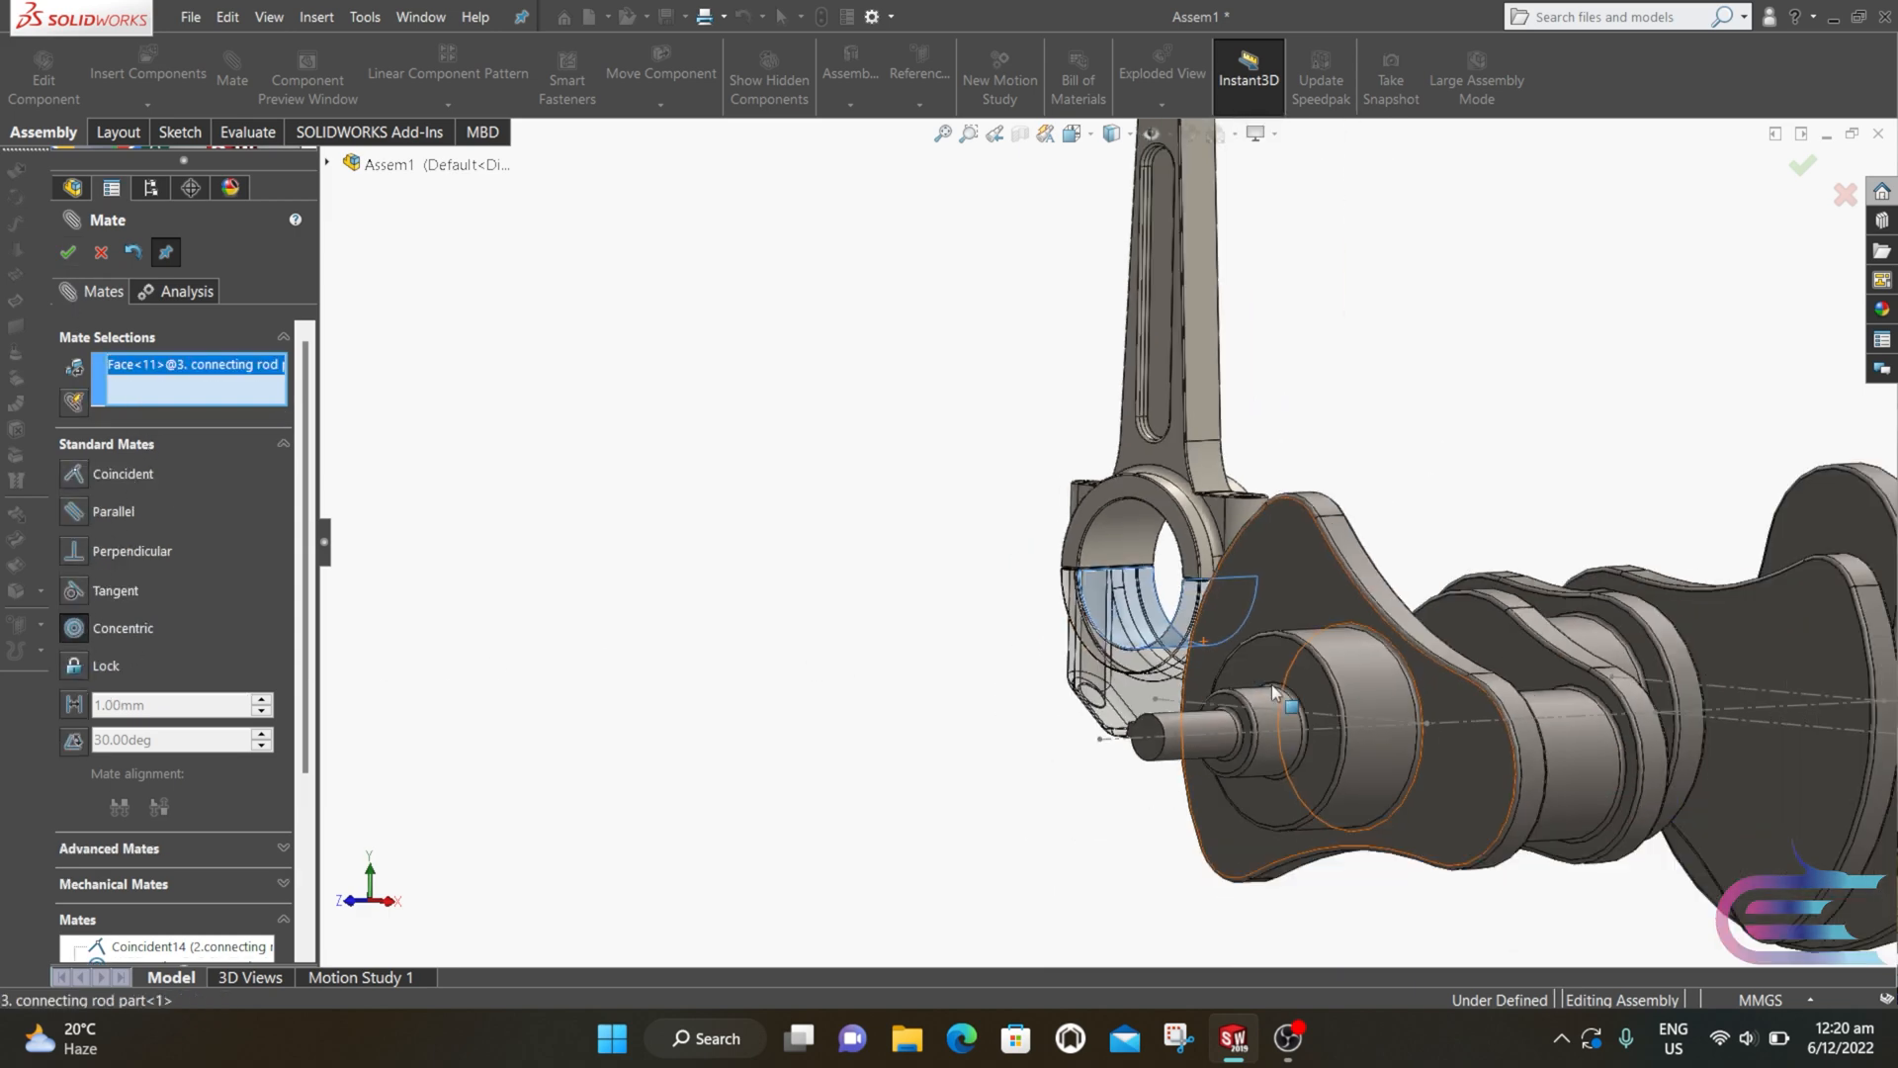
scroll(1286, 692, up, 3)
click(1483, 732)
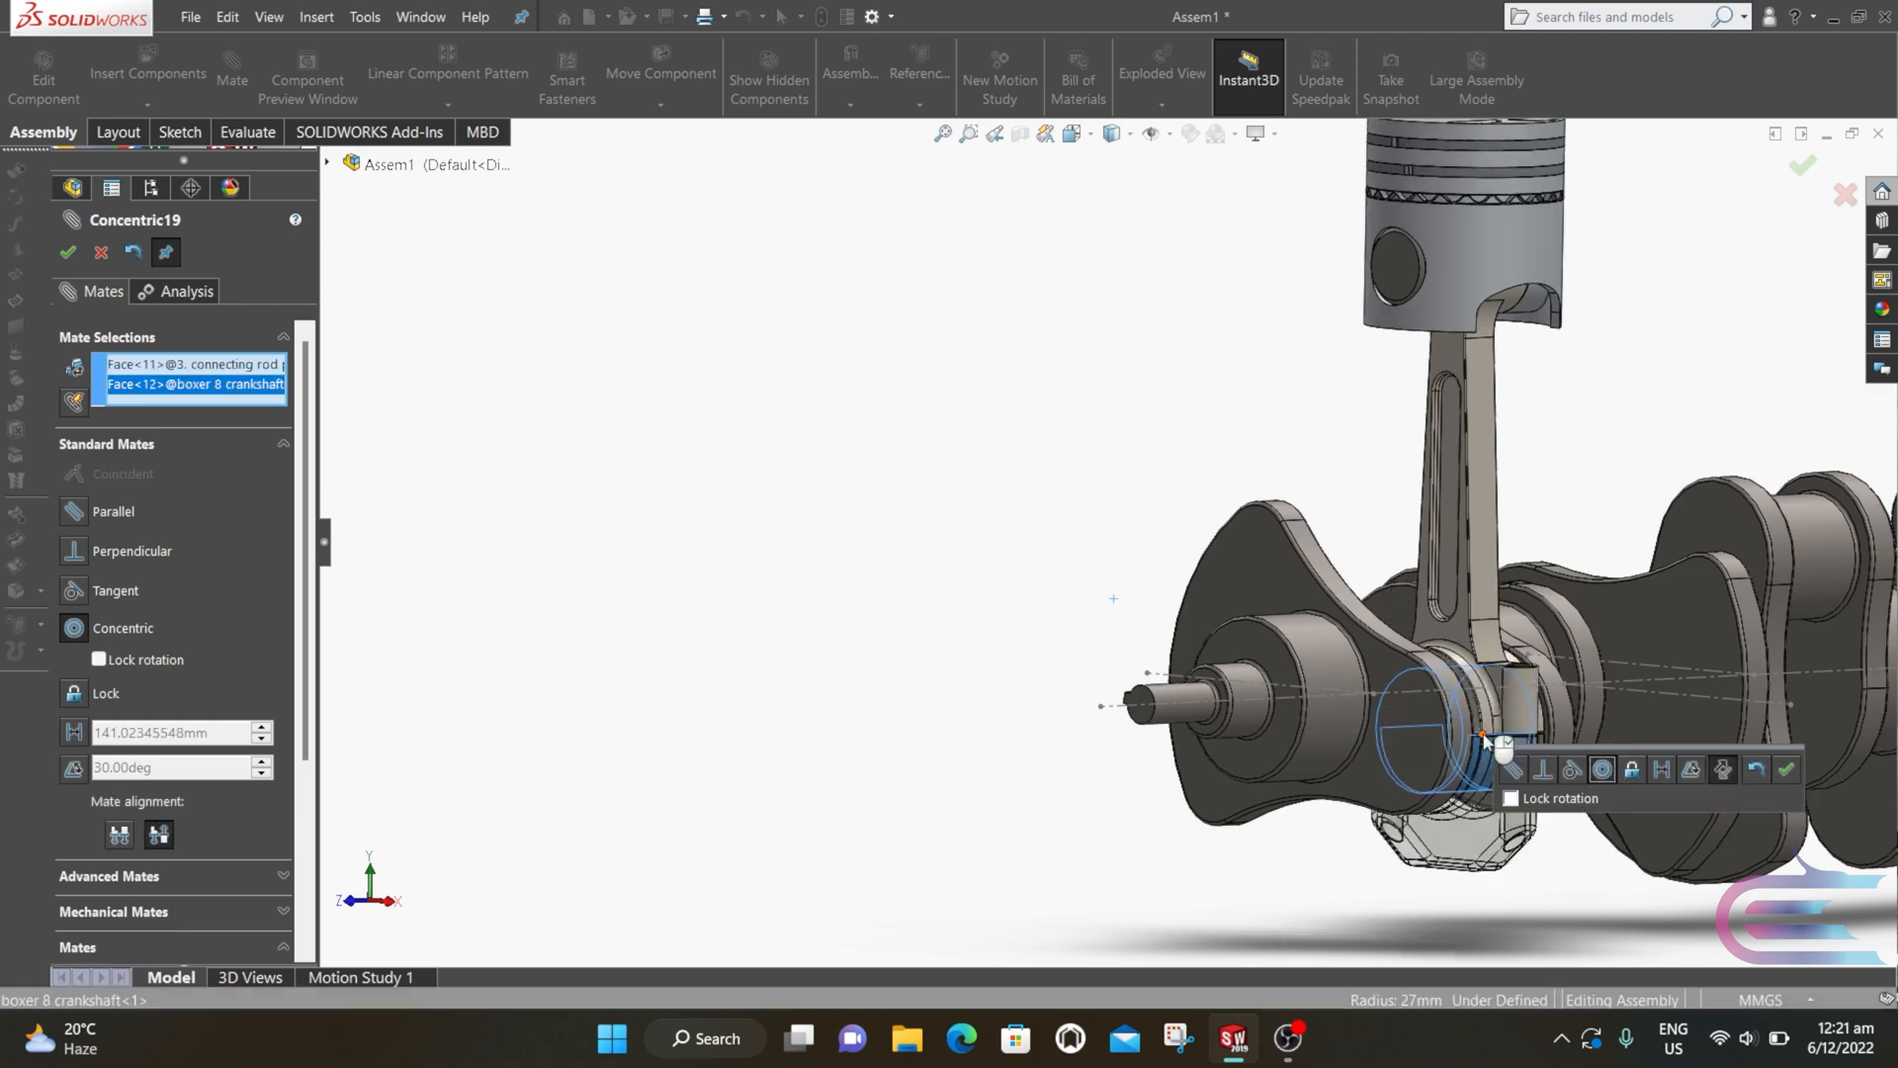
click(1786, 769)
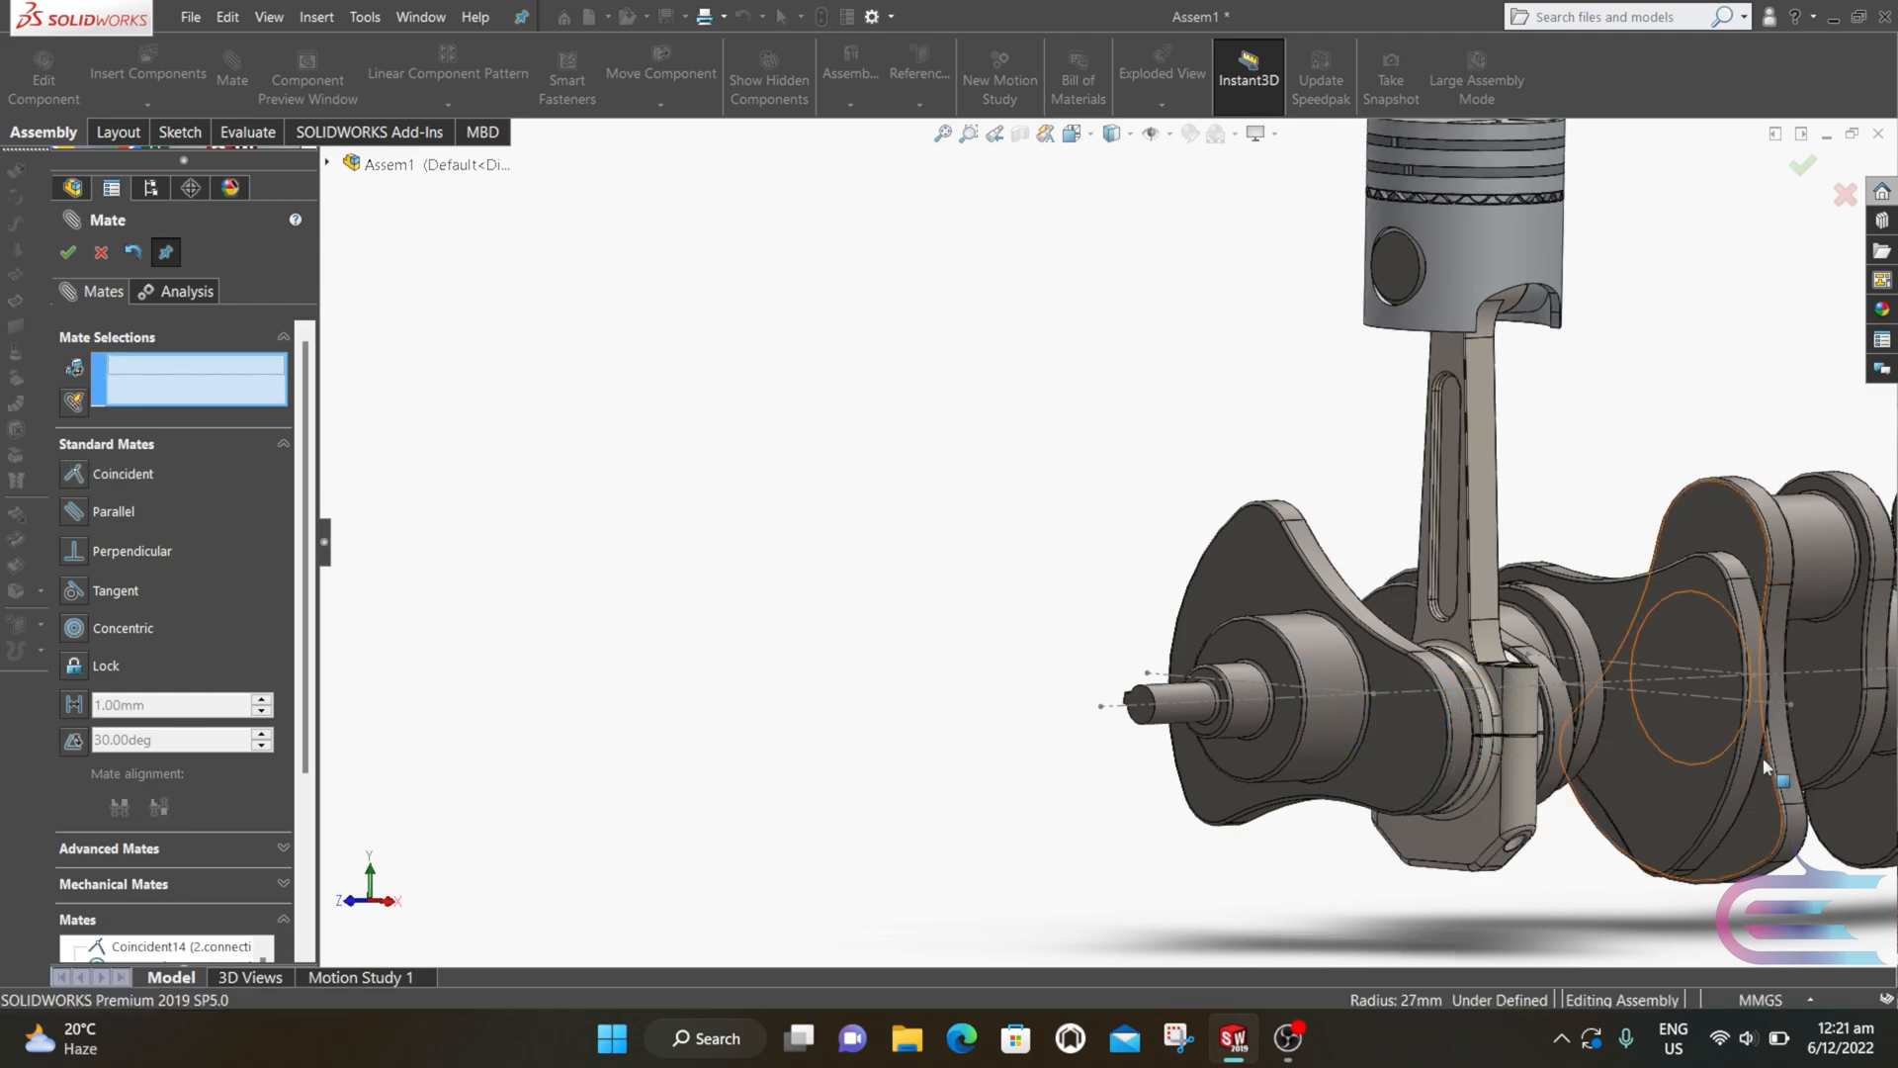
Step: Set up a concentric mate between the piston's outer cylindrical face and the front cylinder-axis sketch line beside the crankshaft
scroll(1384, 272, down, 2)
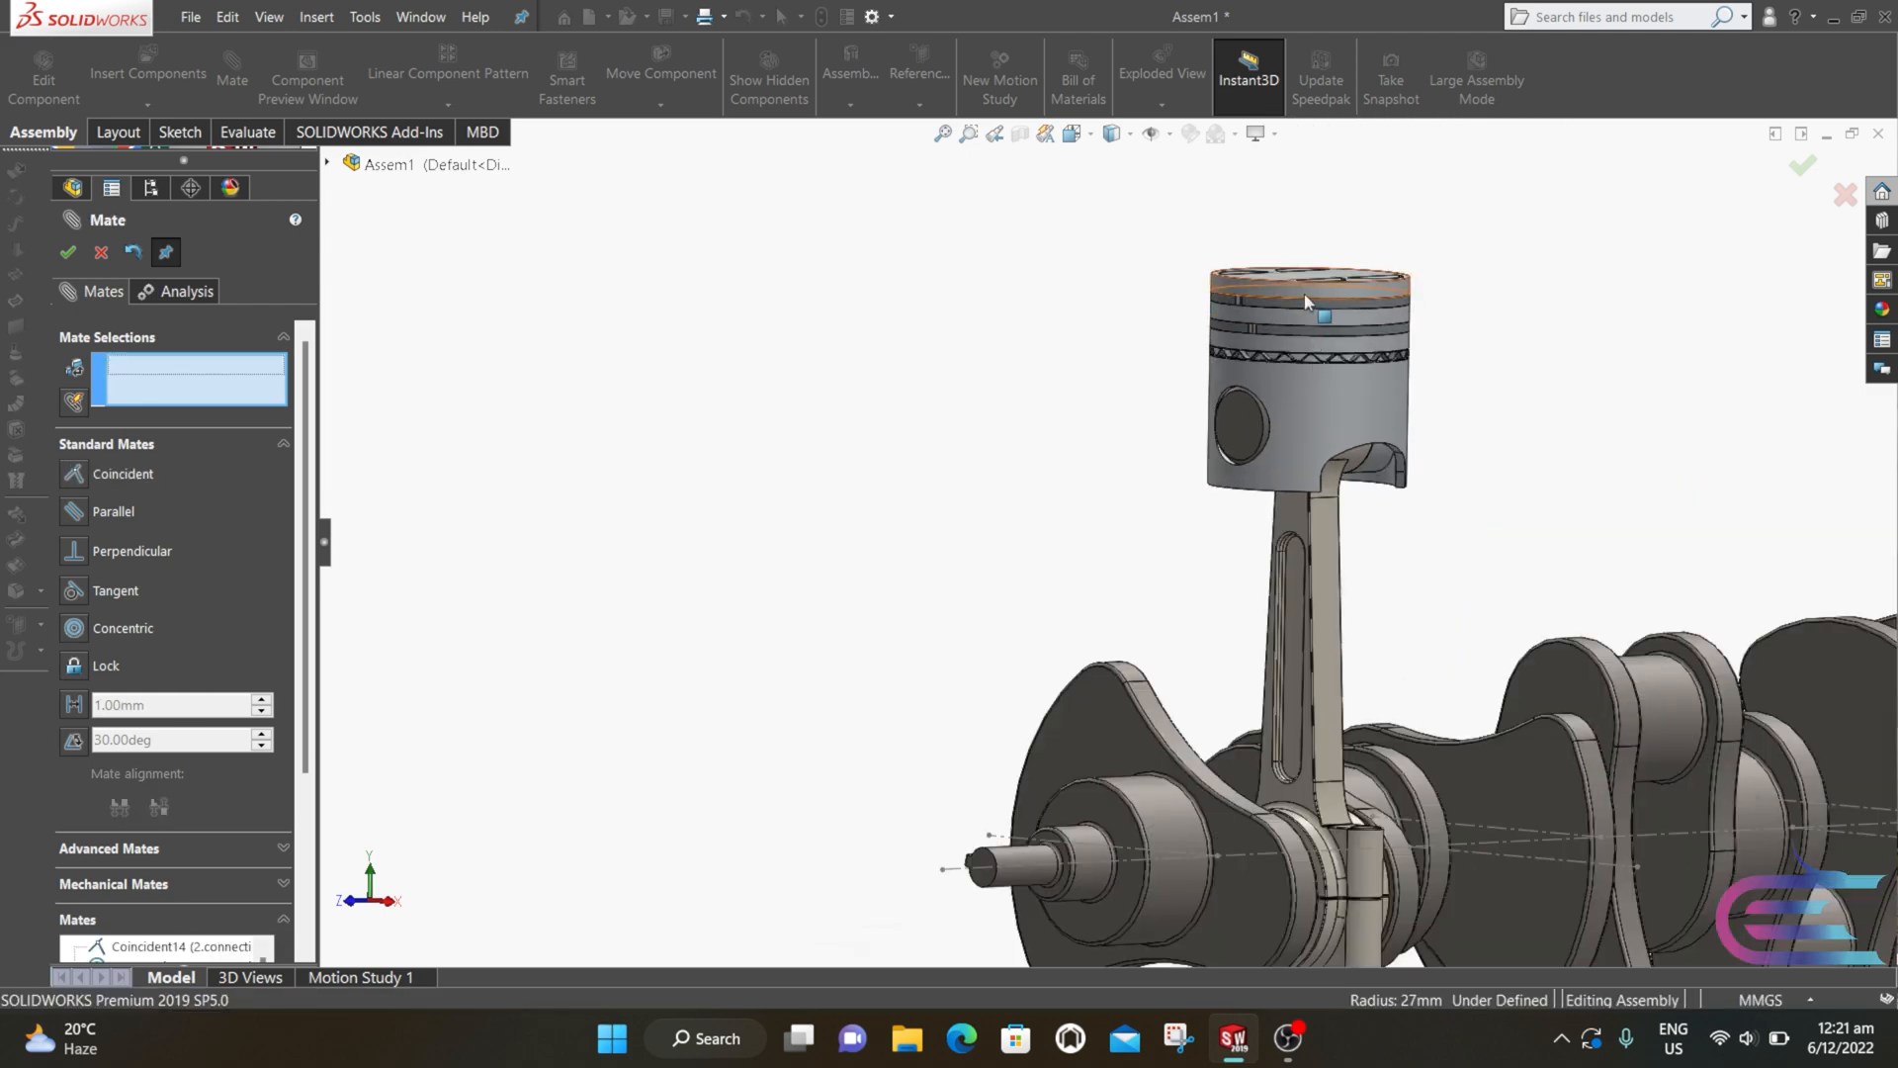
click(1298, 302)
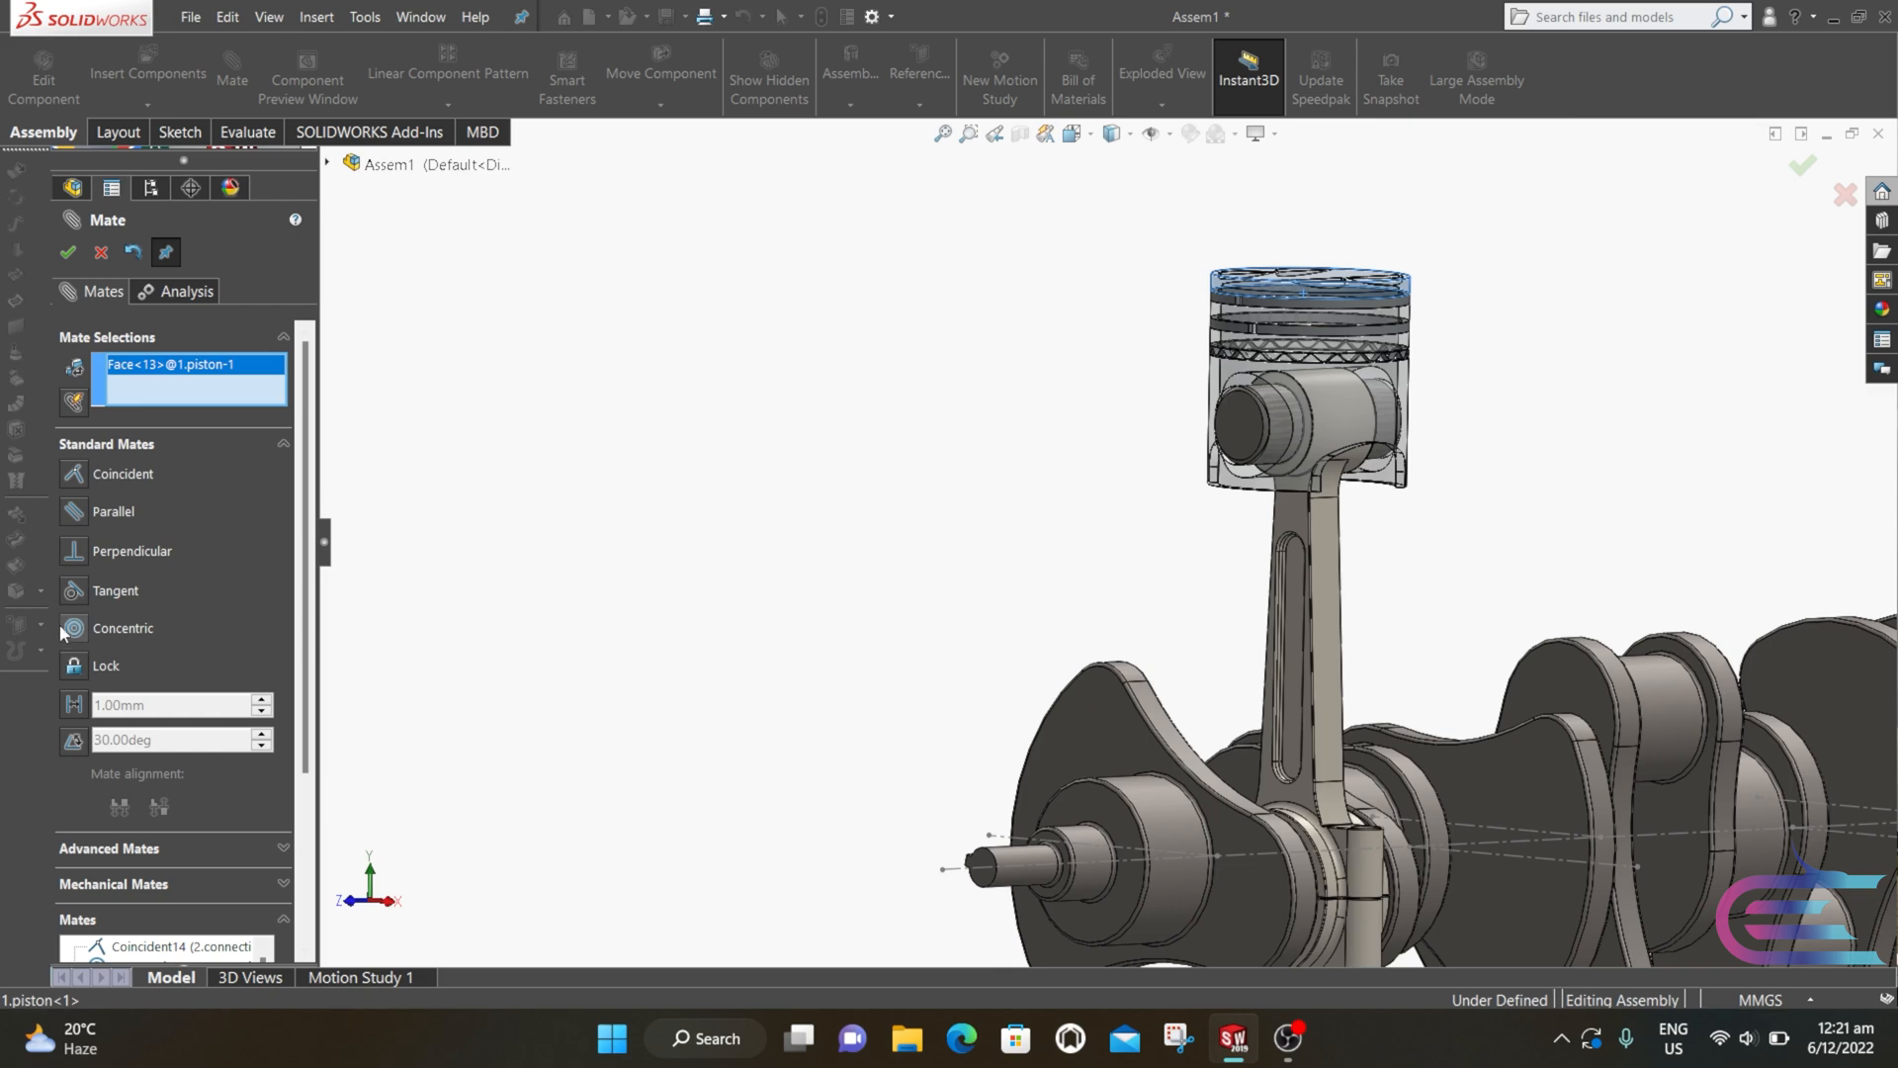
scroll(904, 657, up, 2)
middle_drag(908, 657, 1012, 772)
scroll(1010, 687, down, 2)
scroll(994, 682, down, 1)
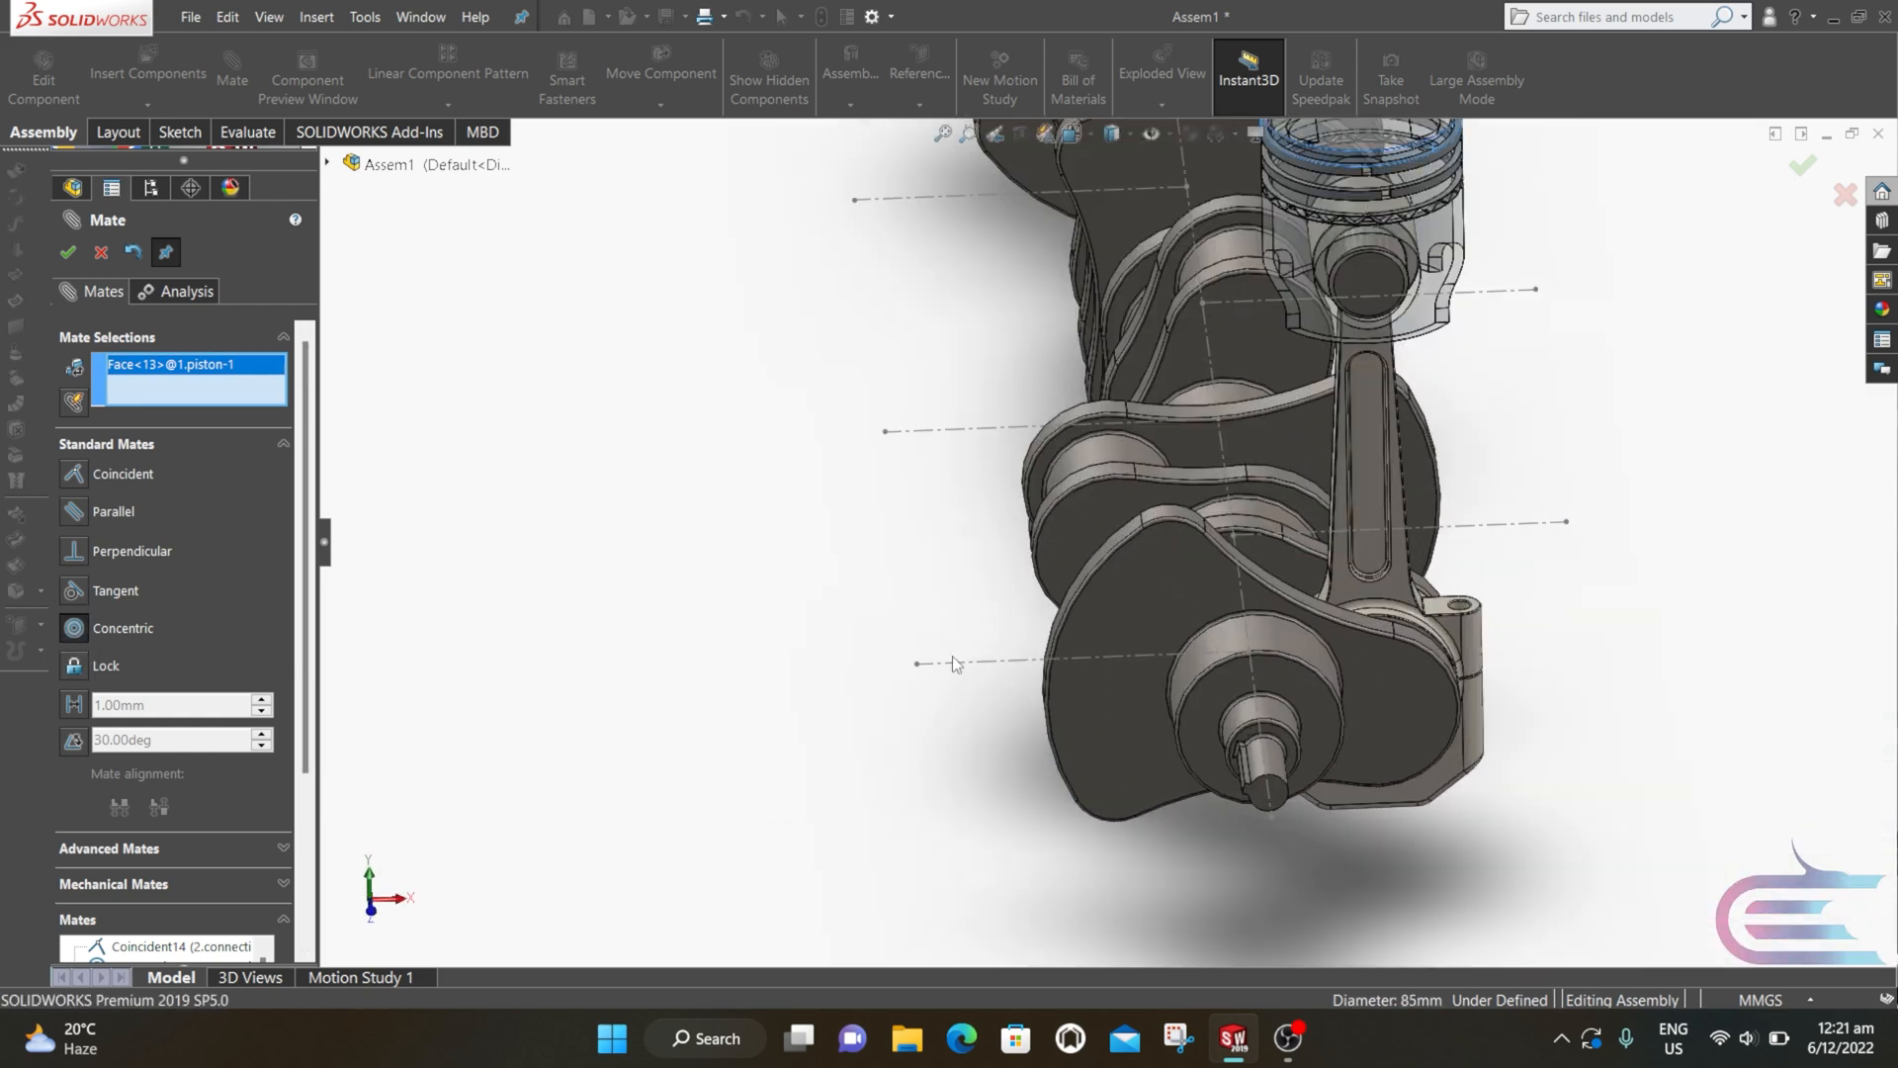
click(961, 671)
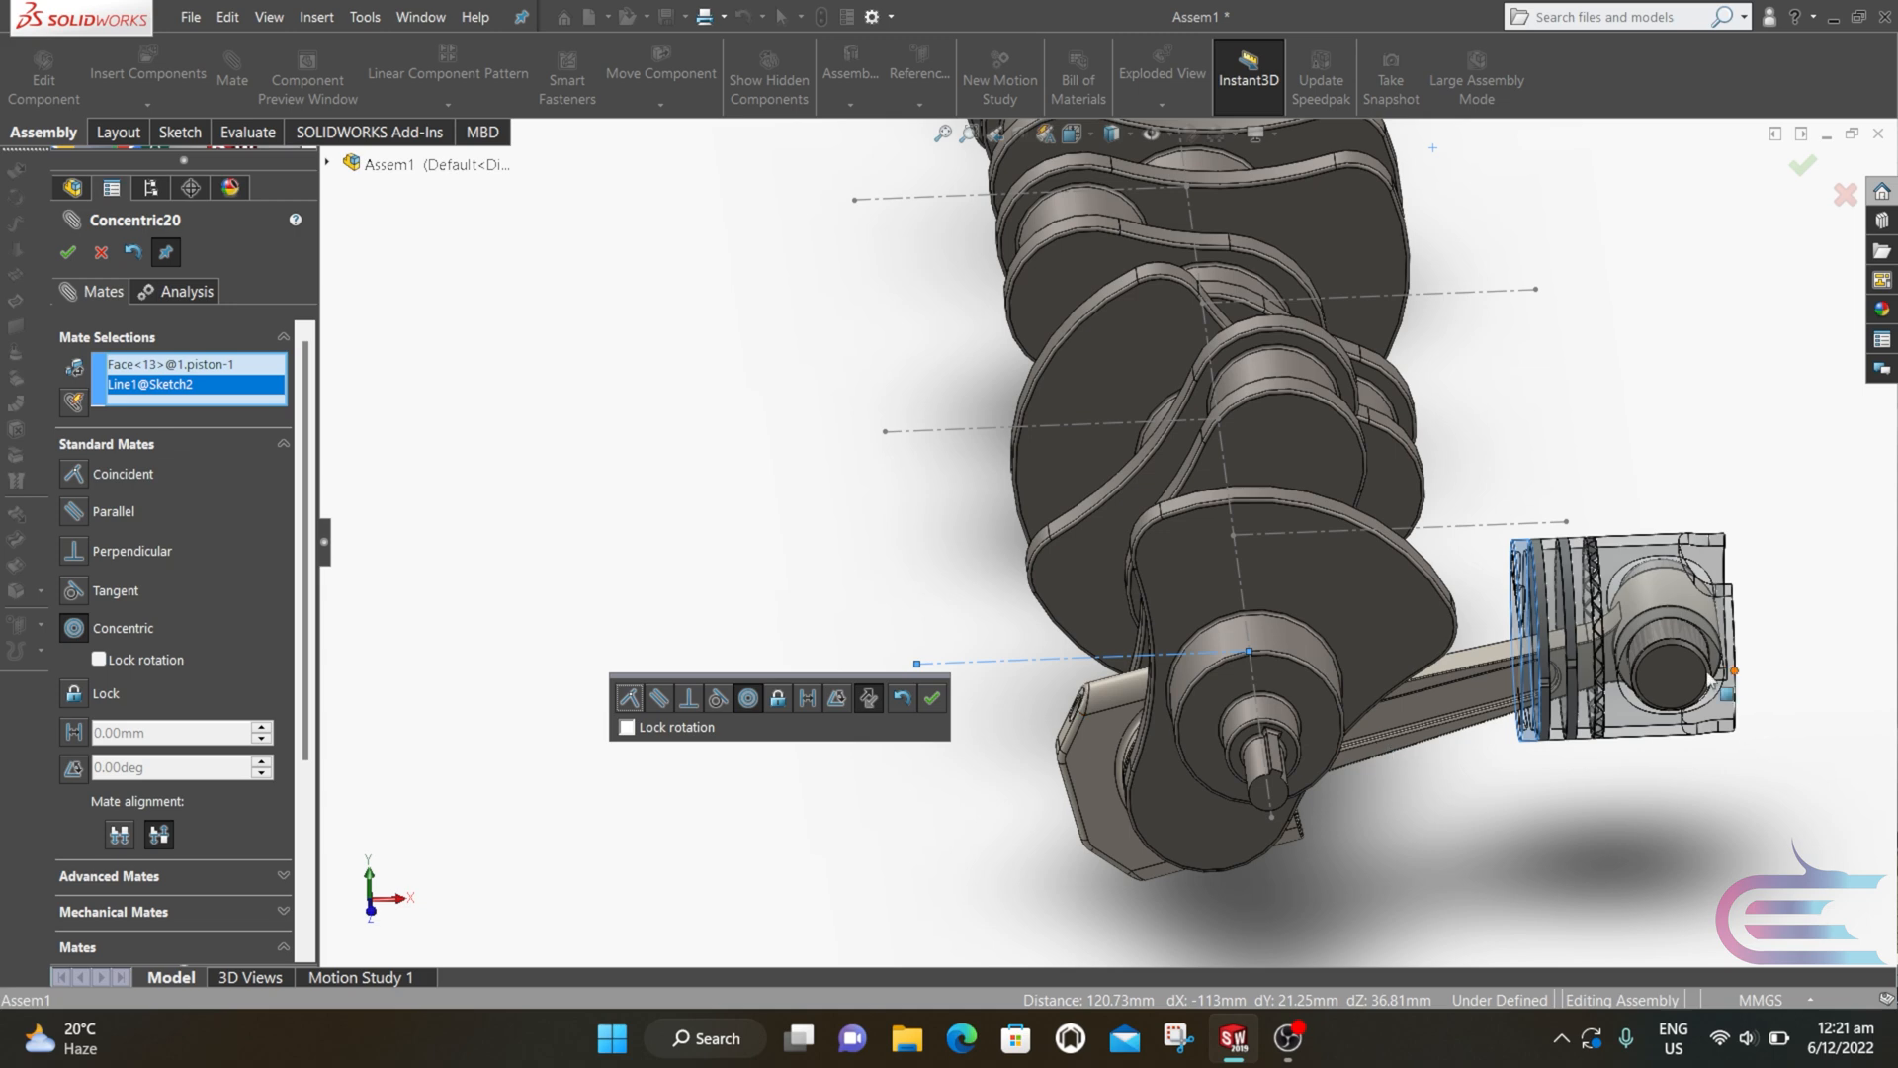
Step: Swing the piston and crankshaft around to the sketch line's side, accept the concentric mate and finish mating
drag(1673, 685, 1216, 466)
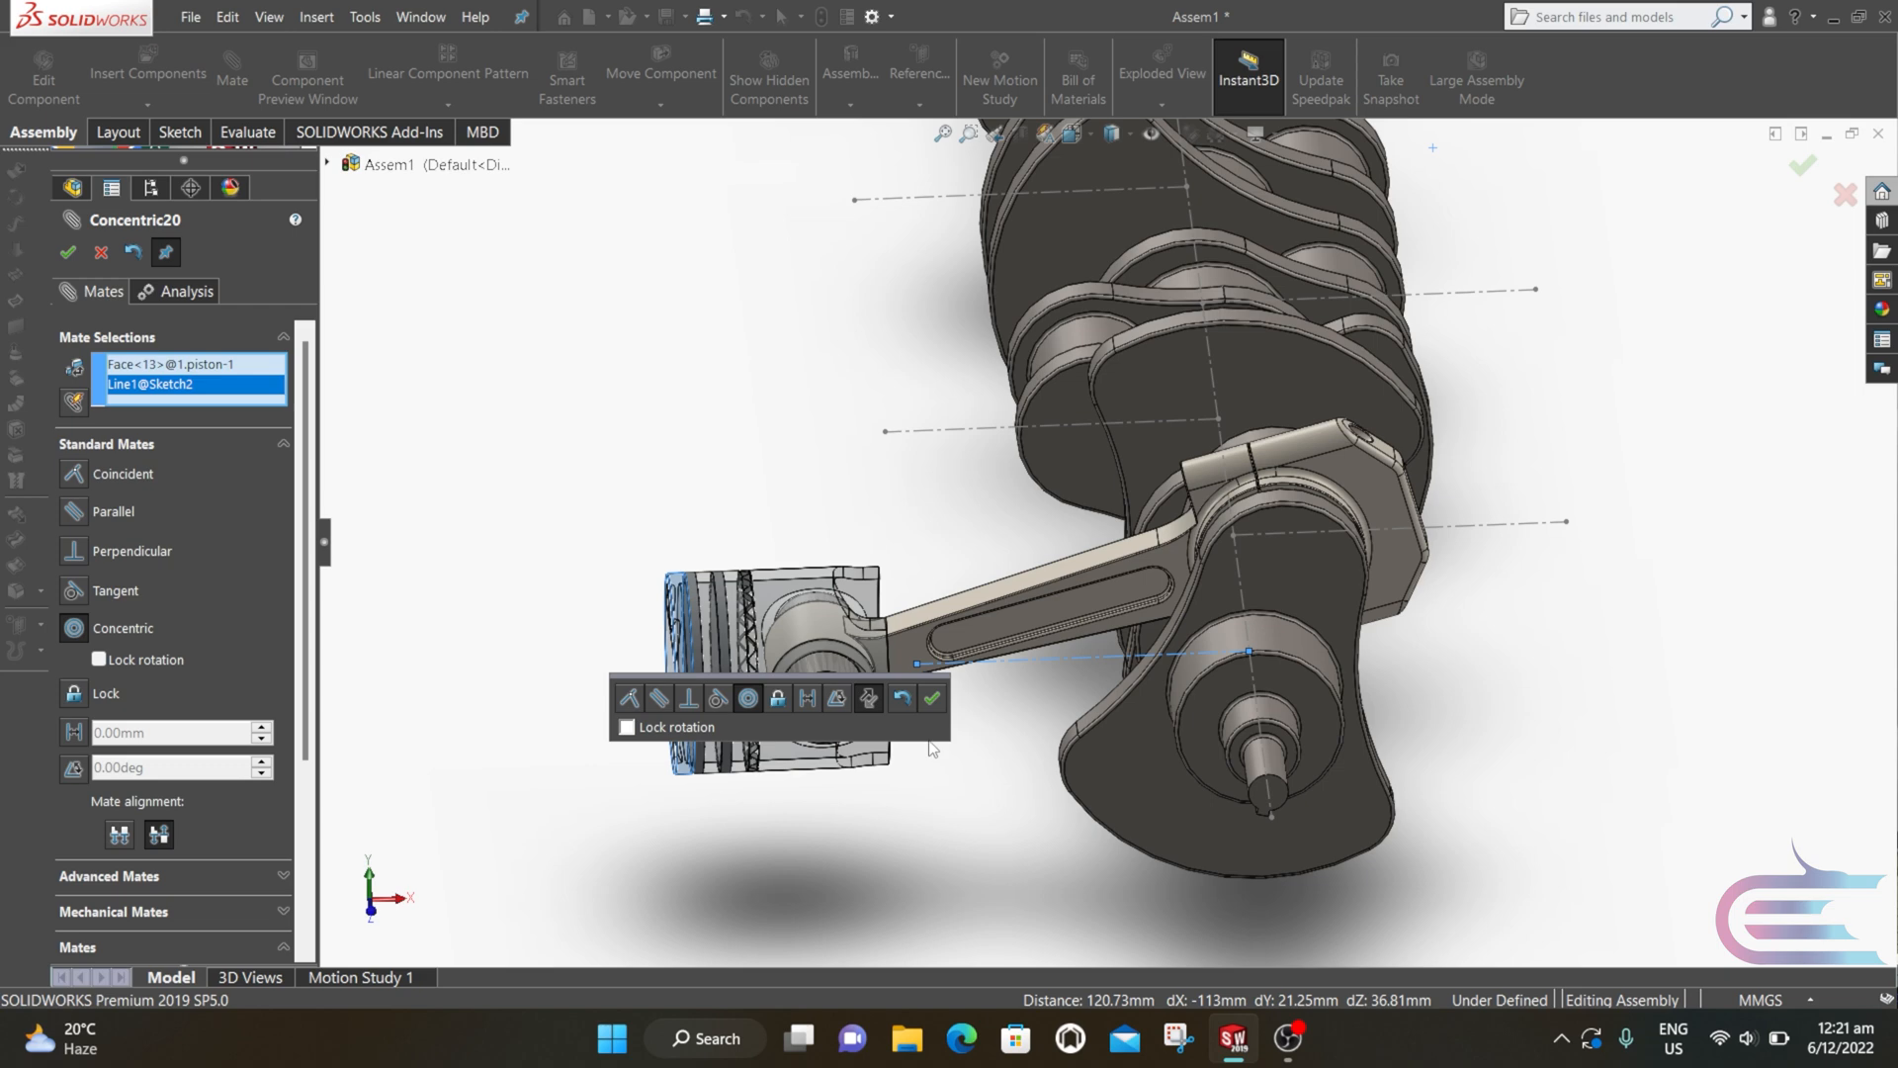
drag(1285, 572, 1034, 741)
click(933, 699)
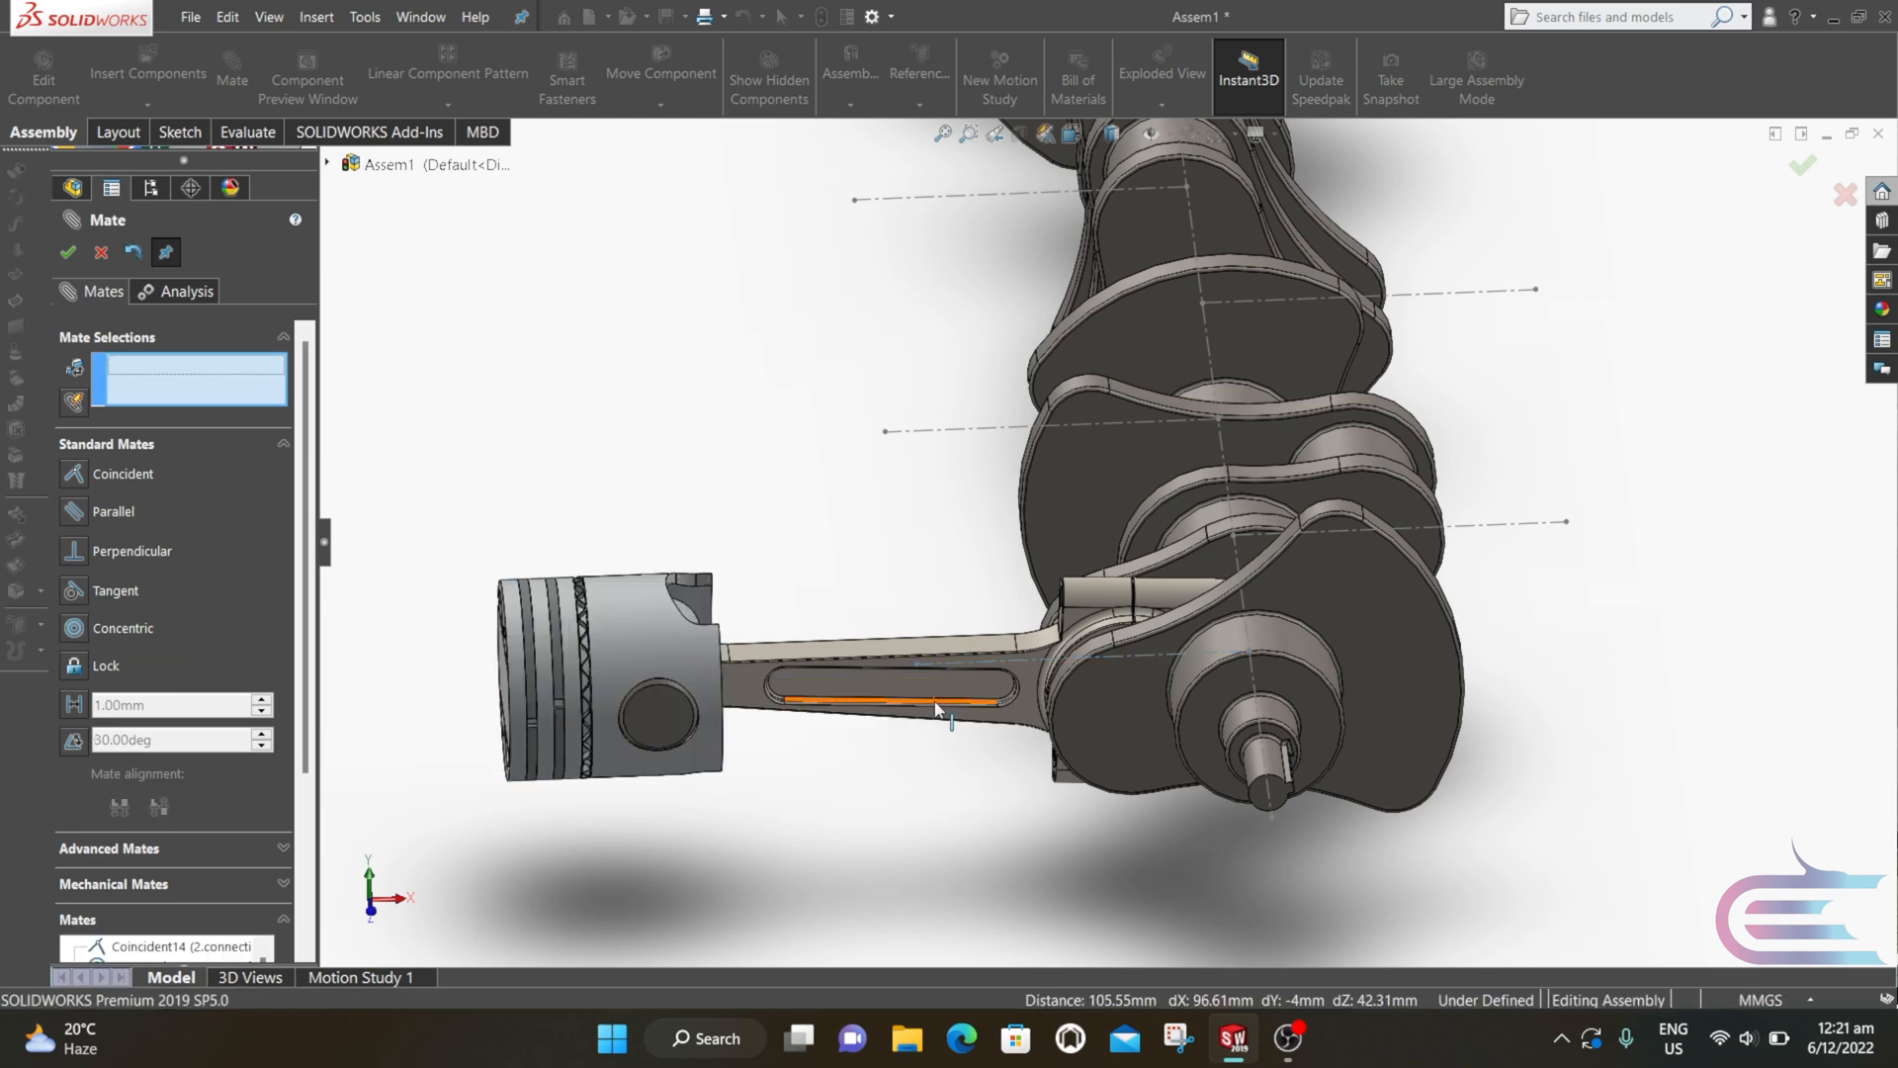
middle_drag(820, 553, 771, 469)
scroll(783, 461, up, 2)
scroll(799, 315, down, 4)
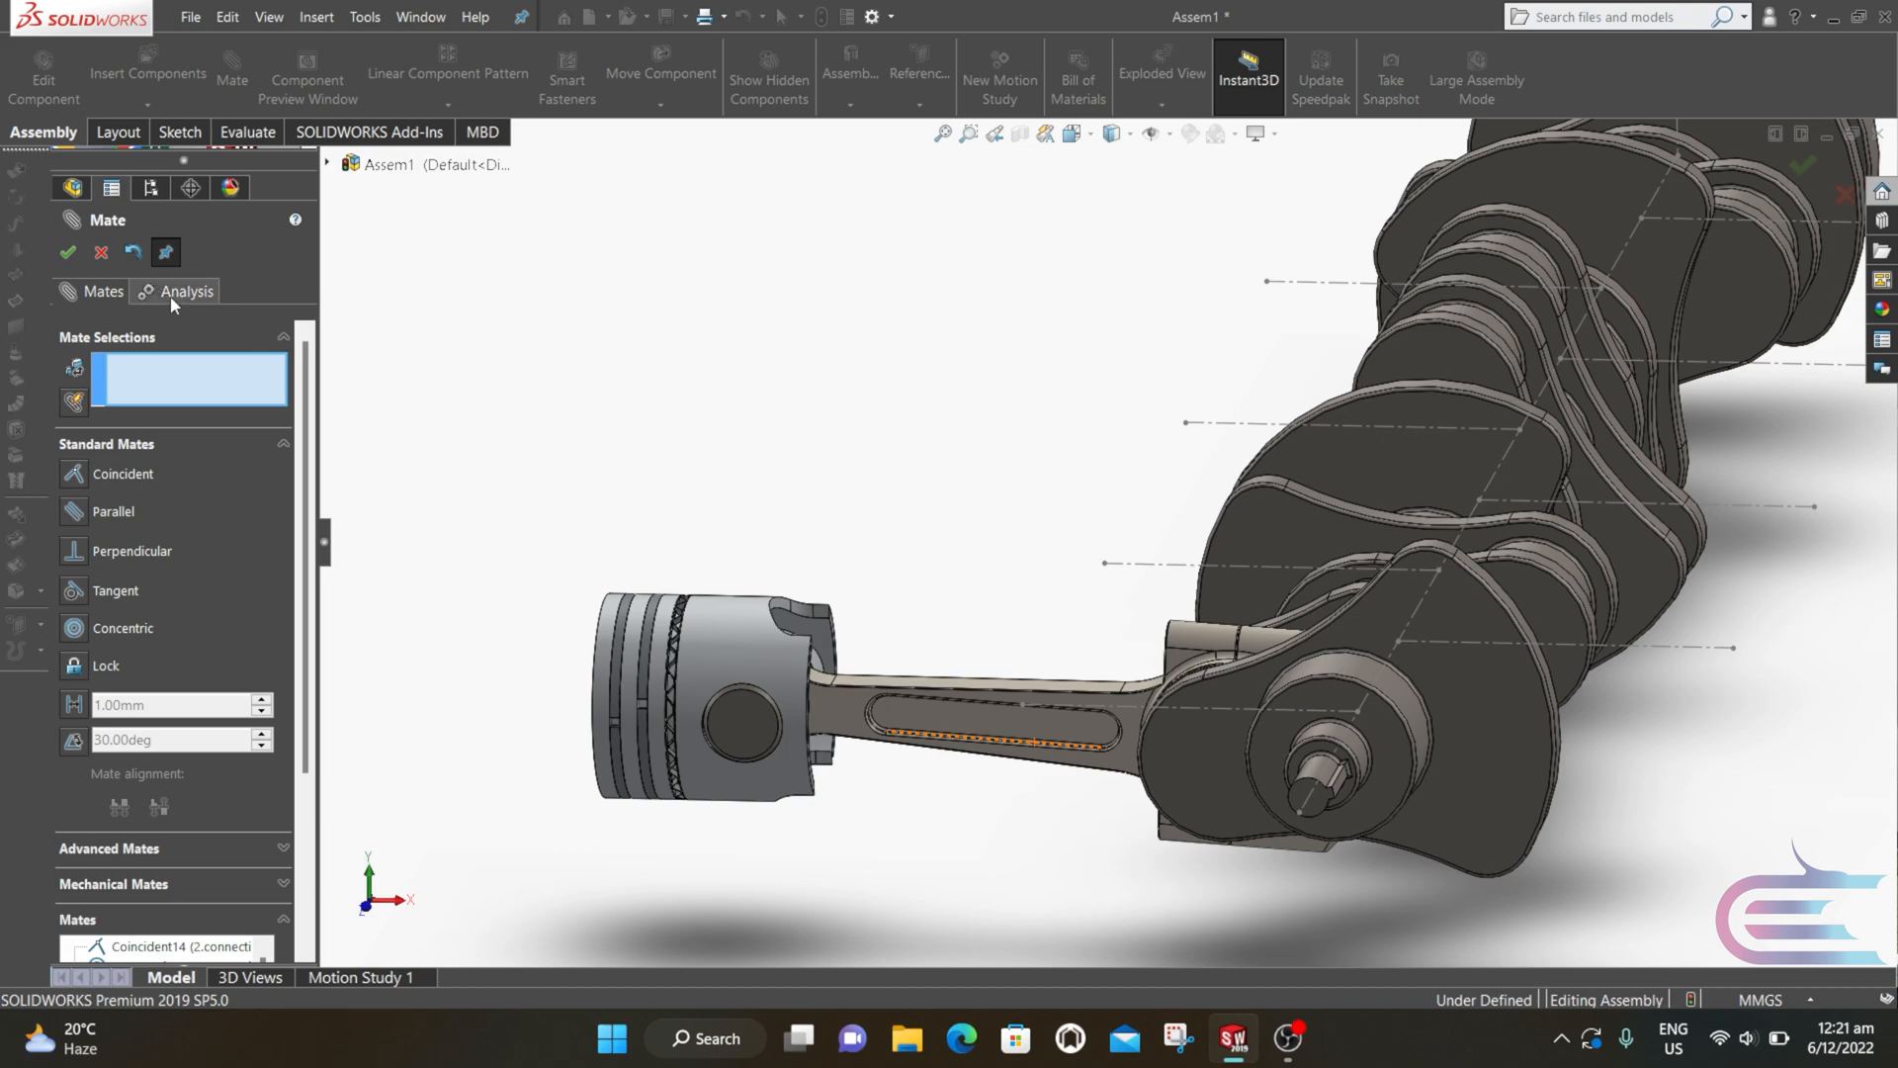
click(67, 253)
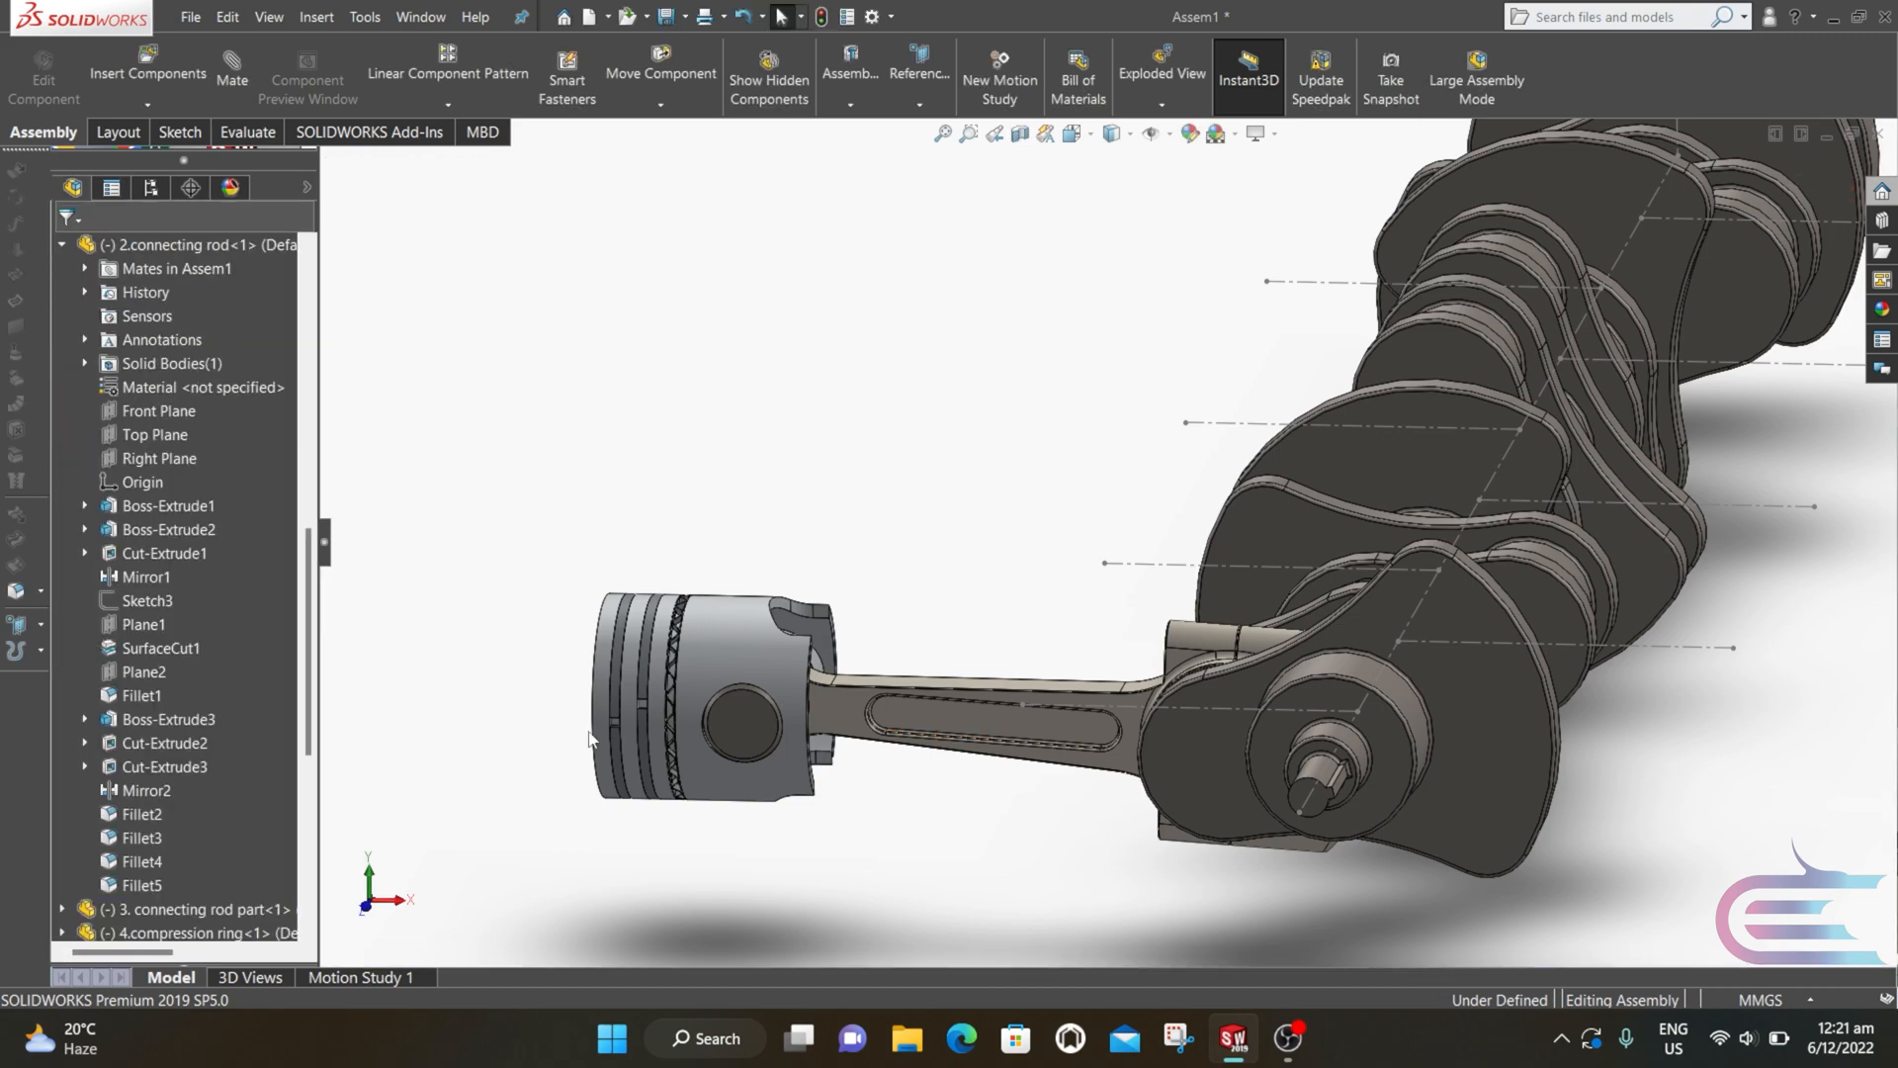
Step: Rotate the lower compression ring in its piston groove to move its gap along the piston-pin side
scroll(800, 672, down, 3)
middle_drag(803, 671, 826, 577)
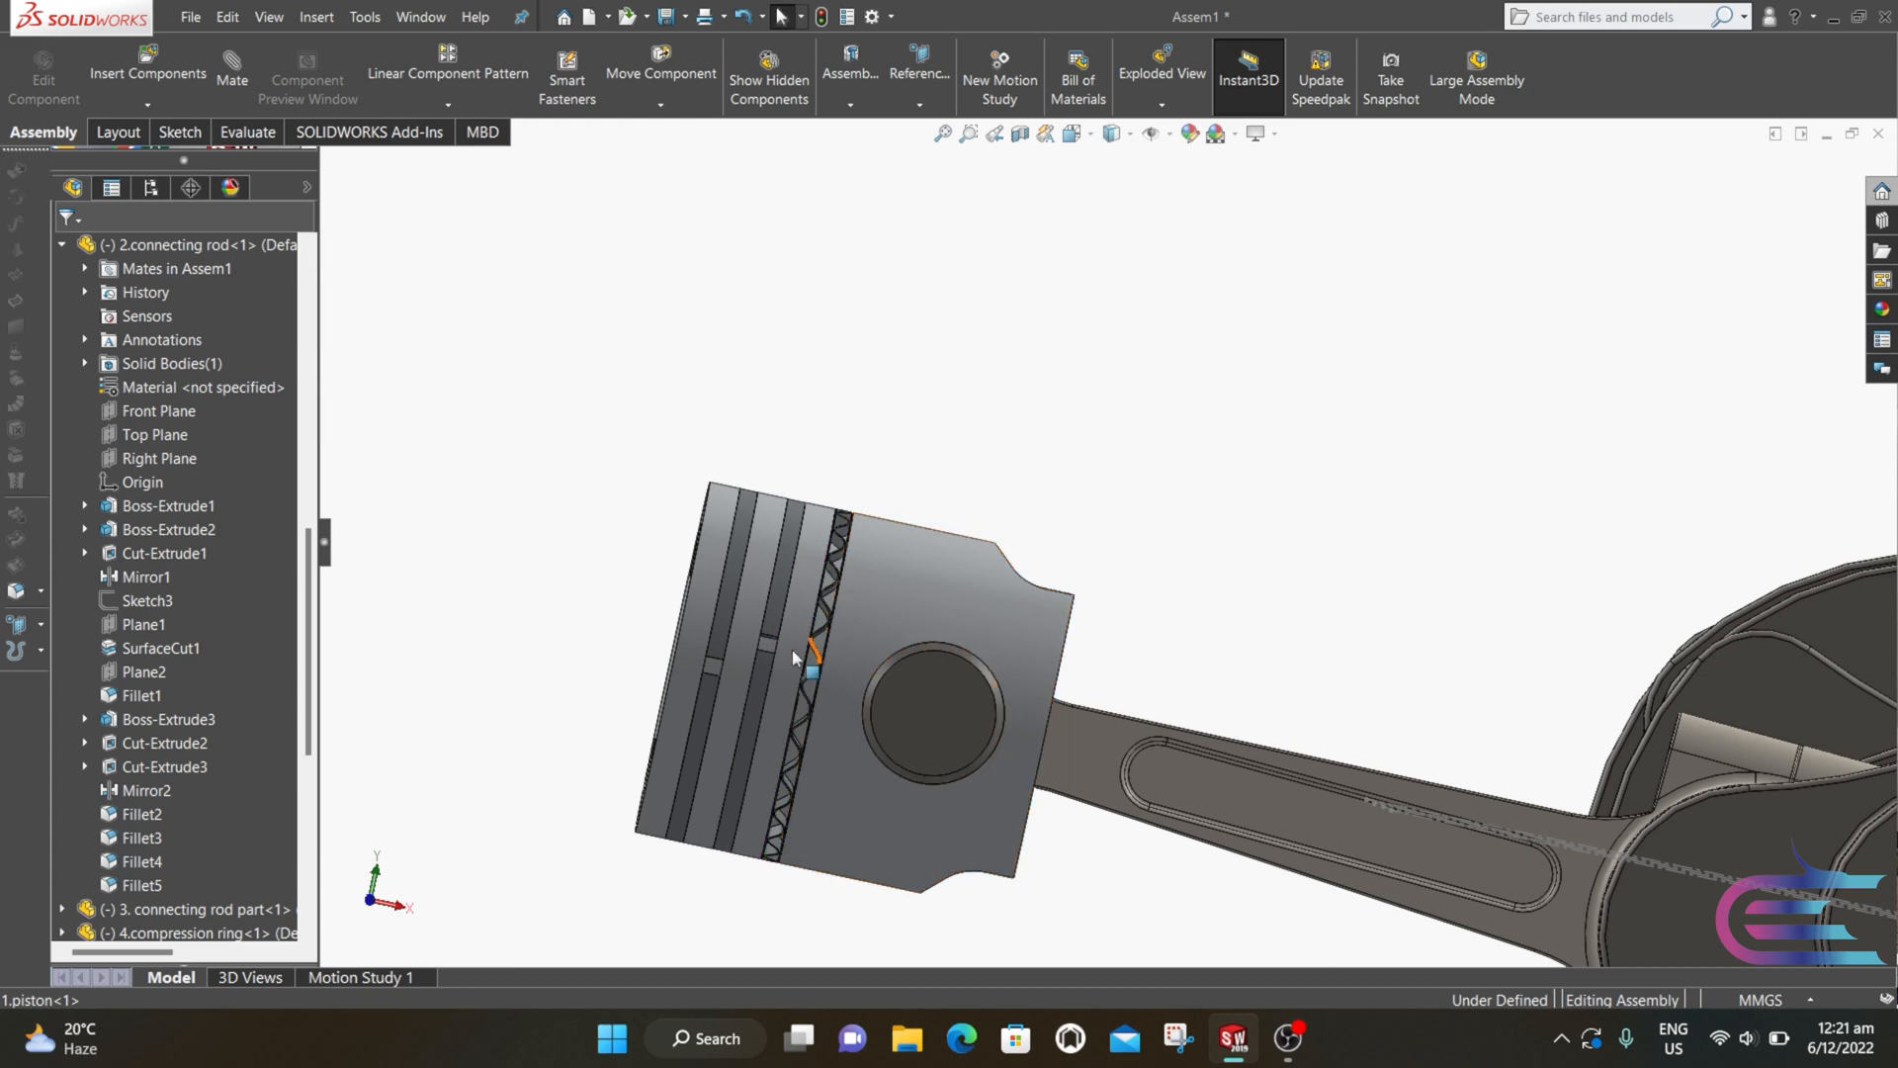
scroll(791, 665, down, 3)
scroll(788, 669, up, 3)
middle_drag(949, 587, 692, 605)
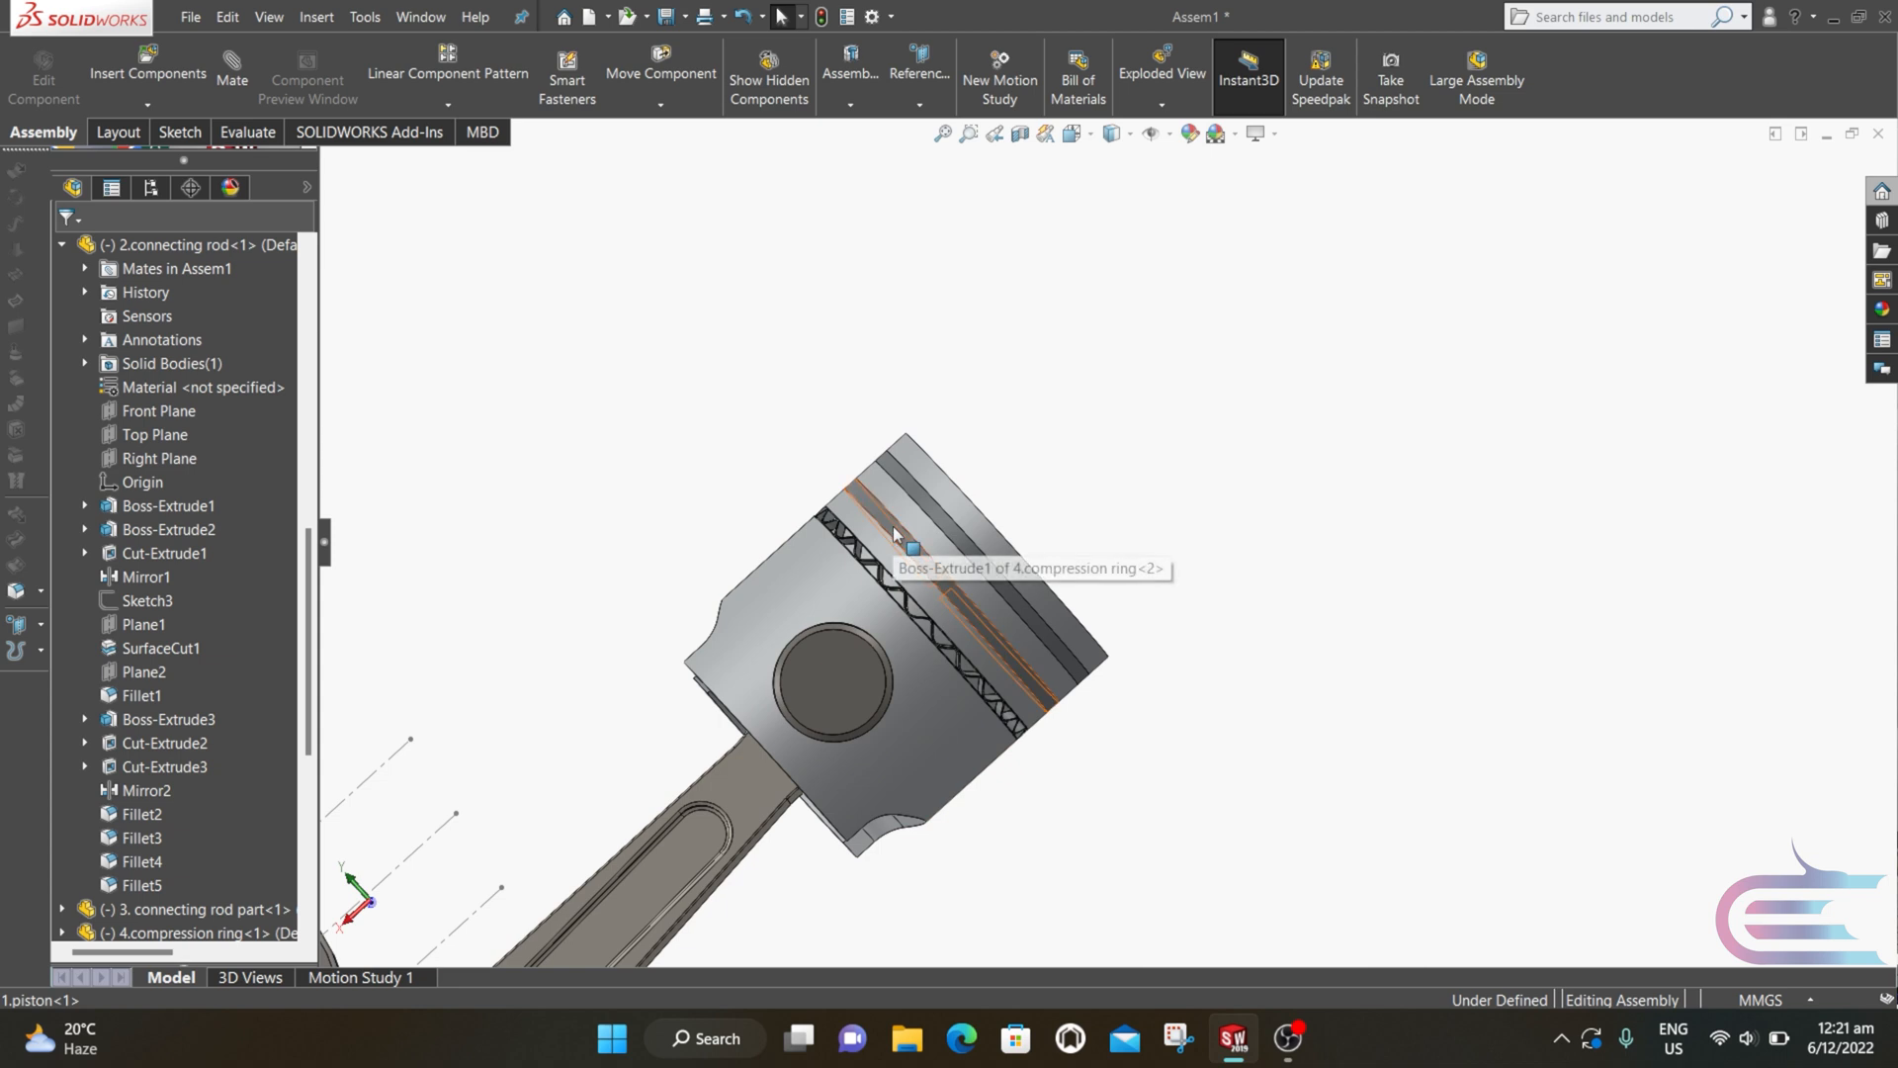
drag(893, 527, 1055, 690)
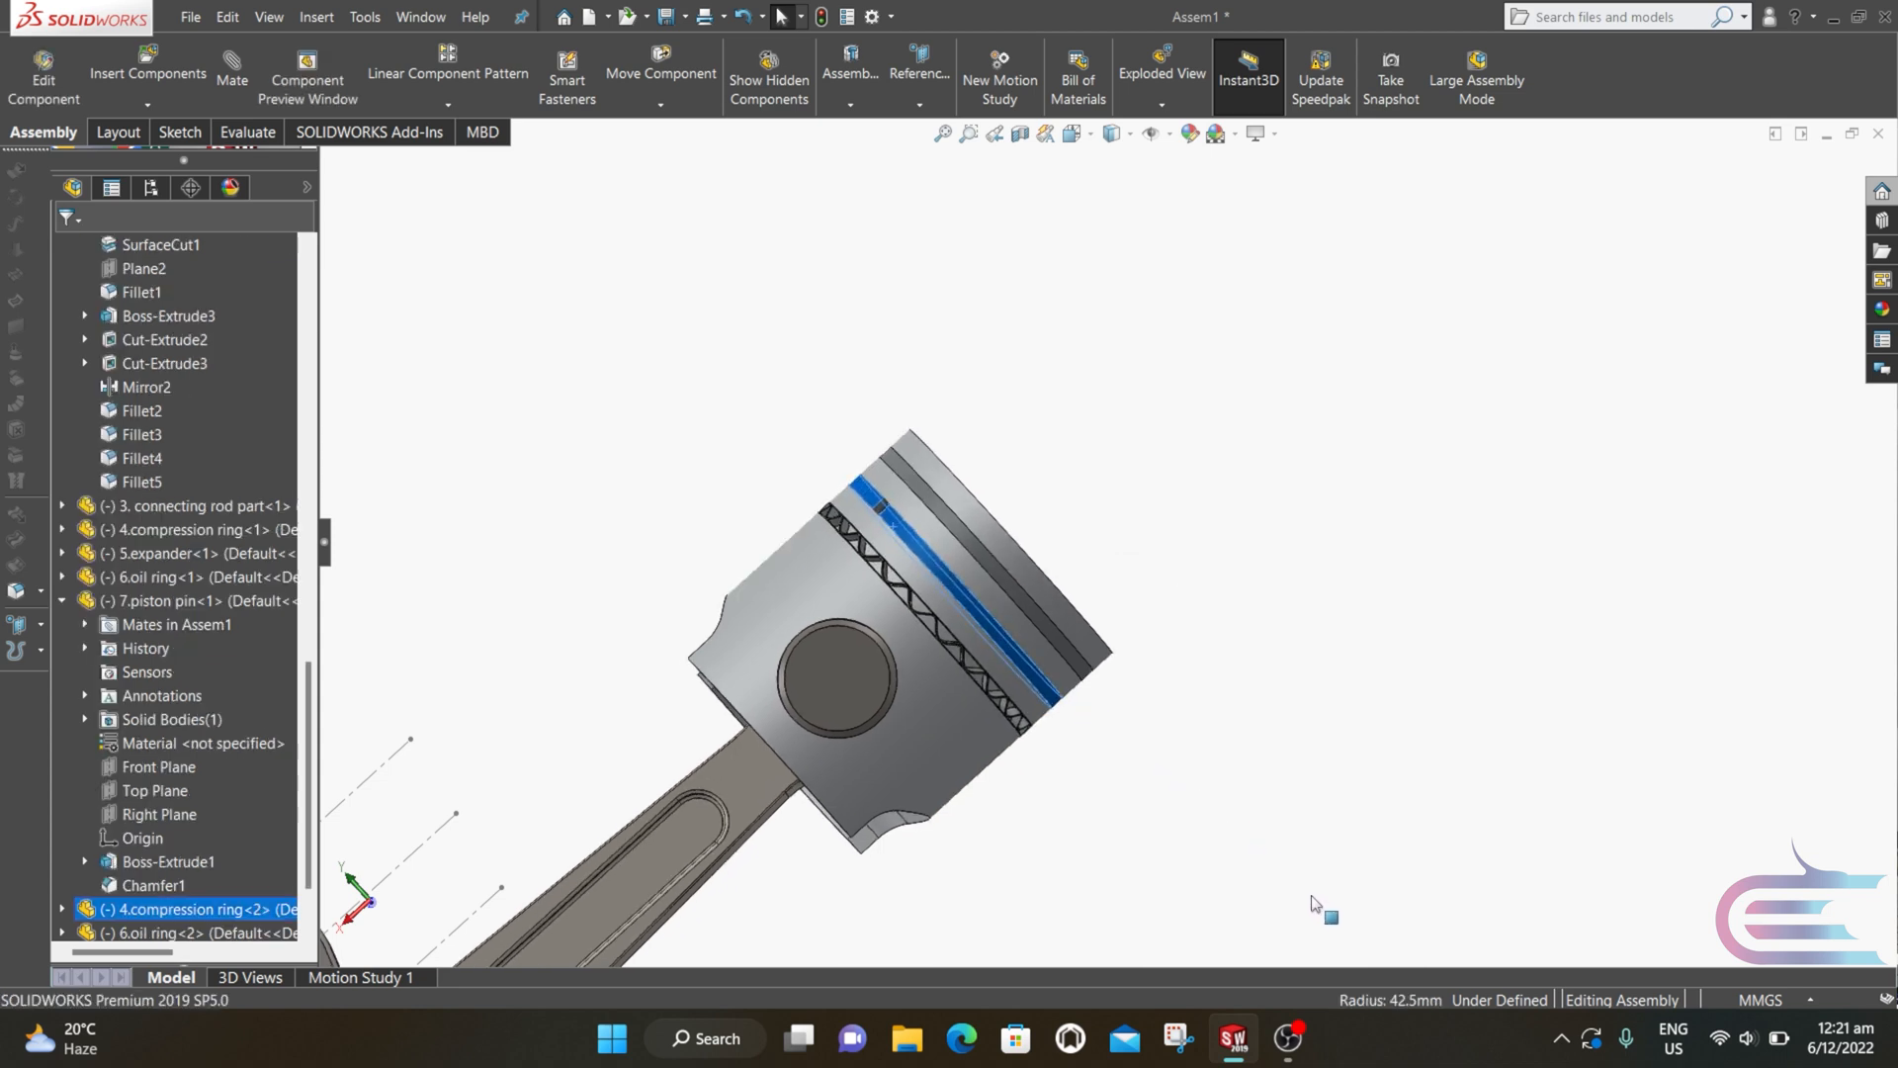
scroll(916, 583, down, 4)
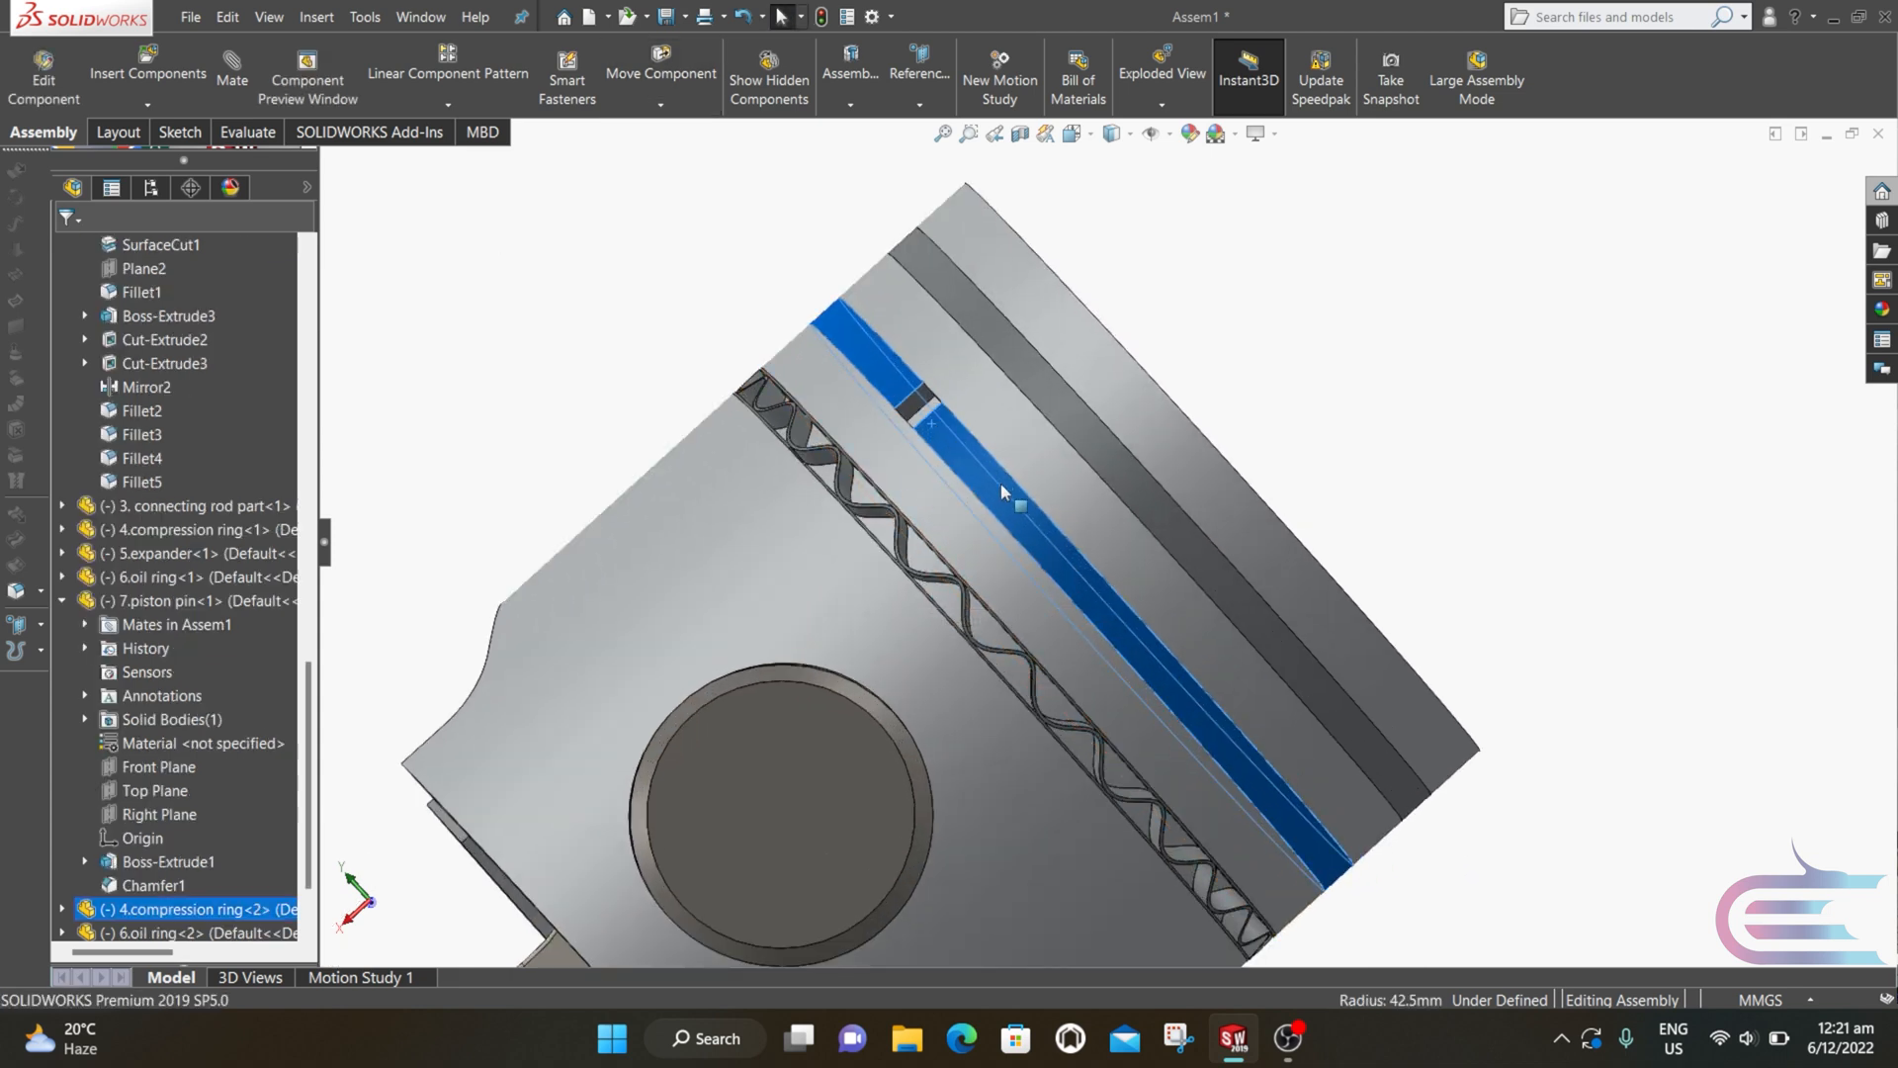
drag(1079, 577, 1105, 601)
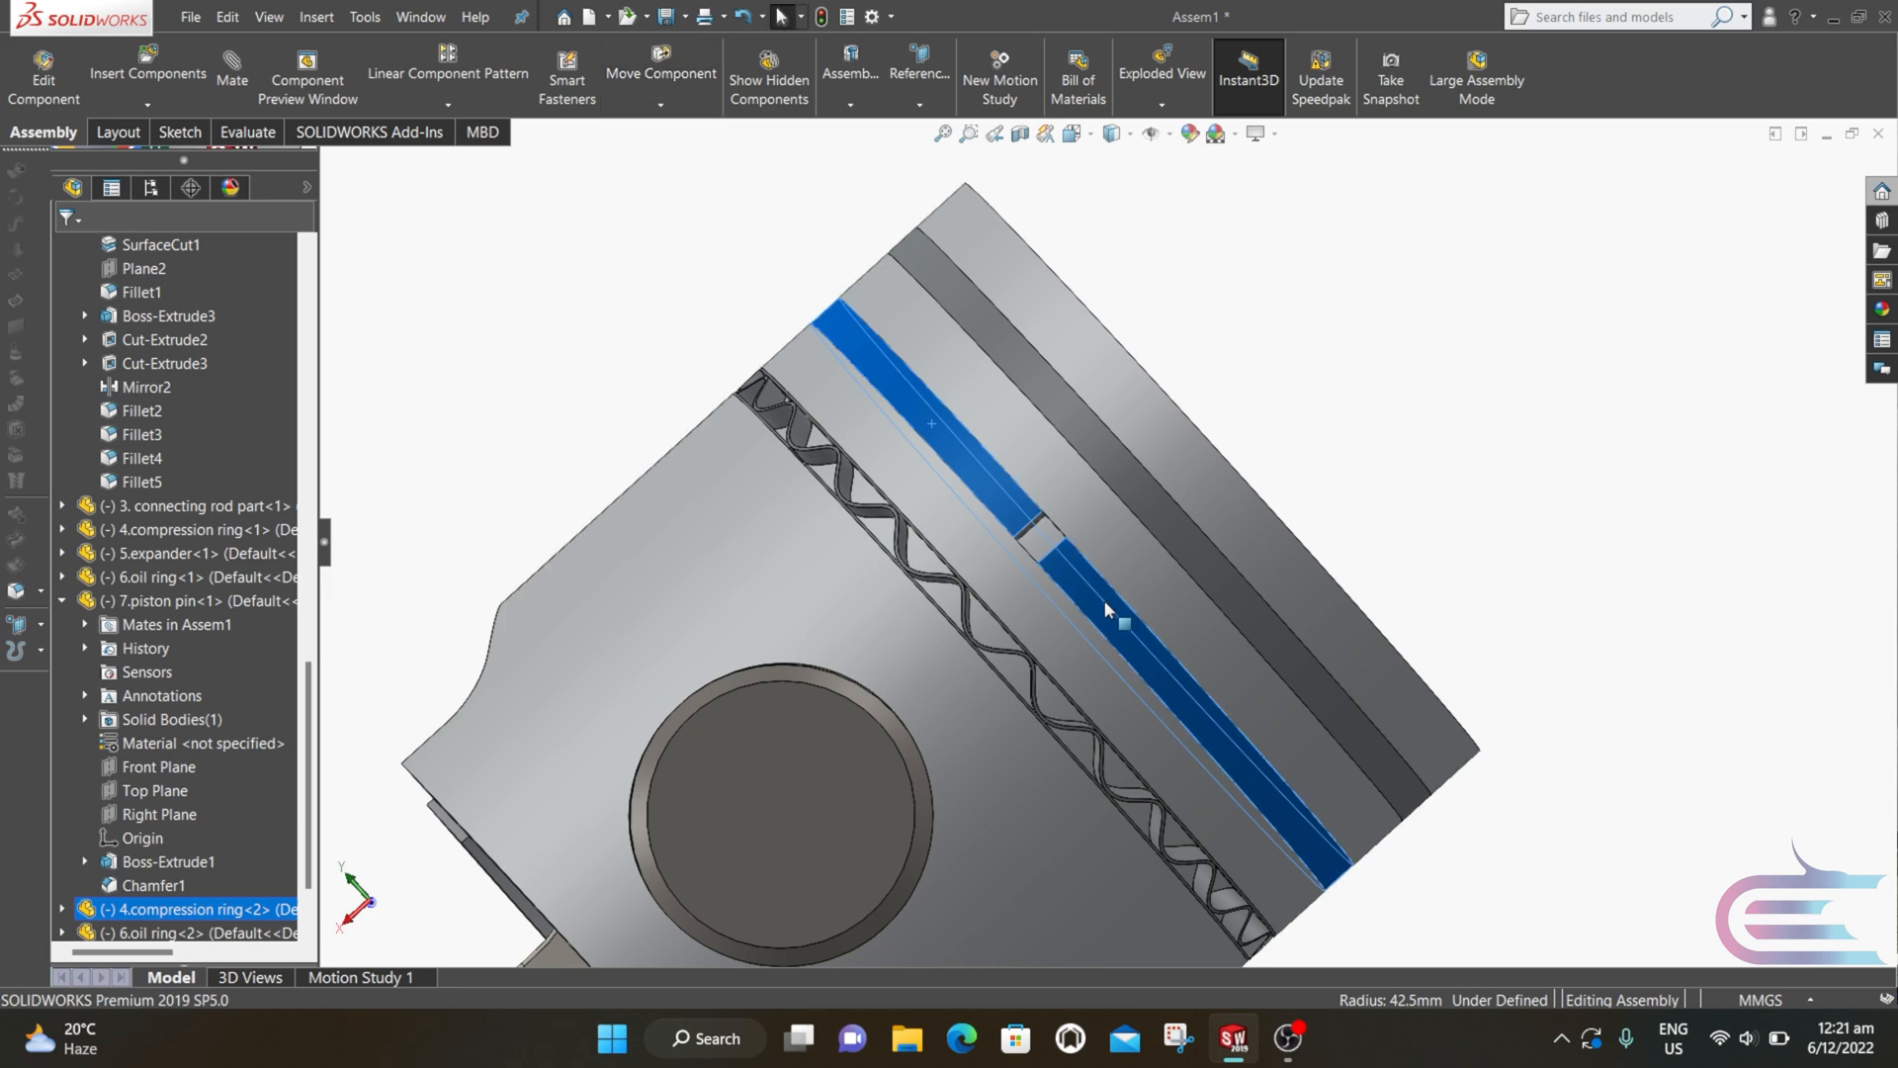
Step: Nudge the lower compression ring slightly further around the piston to fine-tune its gap position
scroll(1080, 605, up, 5)
mouse_move(1081, 610)
middle_down()
mouse_move(1064, 720)
mouse_move(1078, 644)
middle_up()
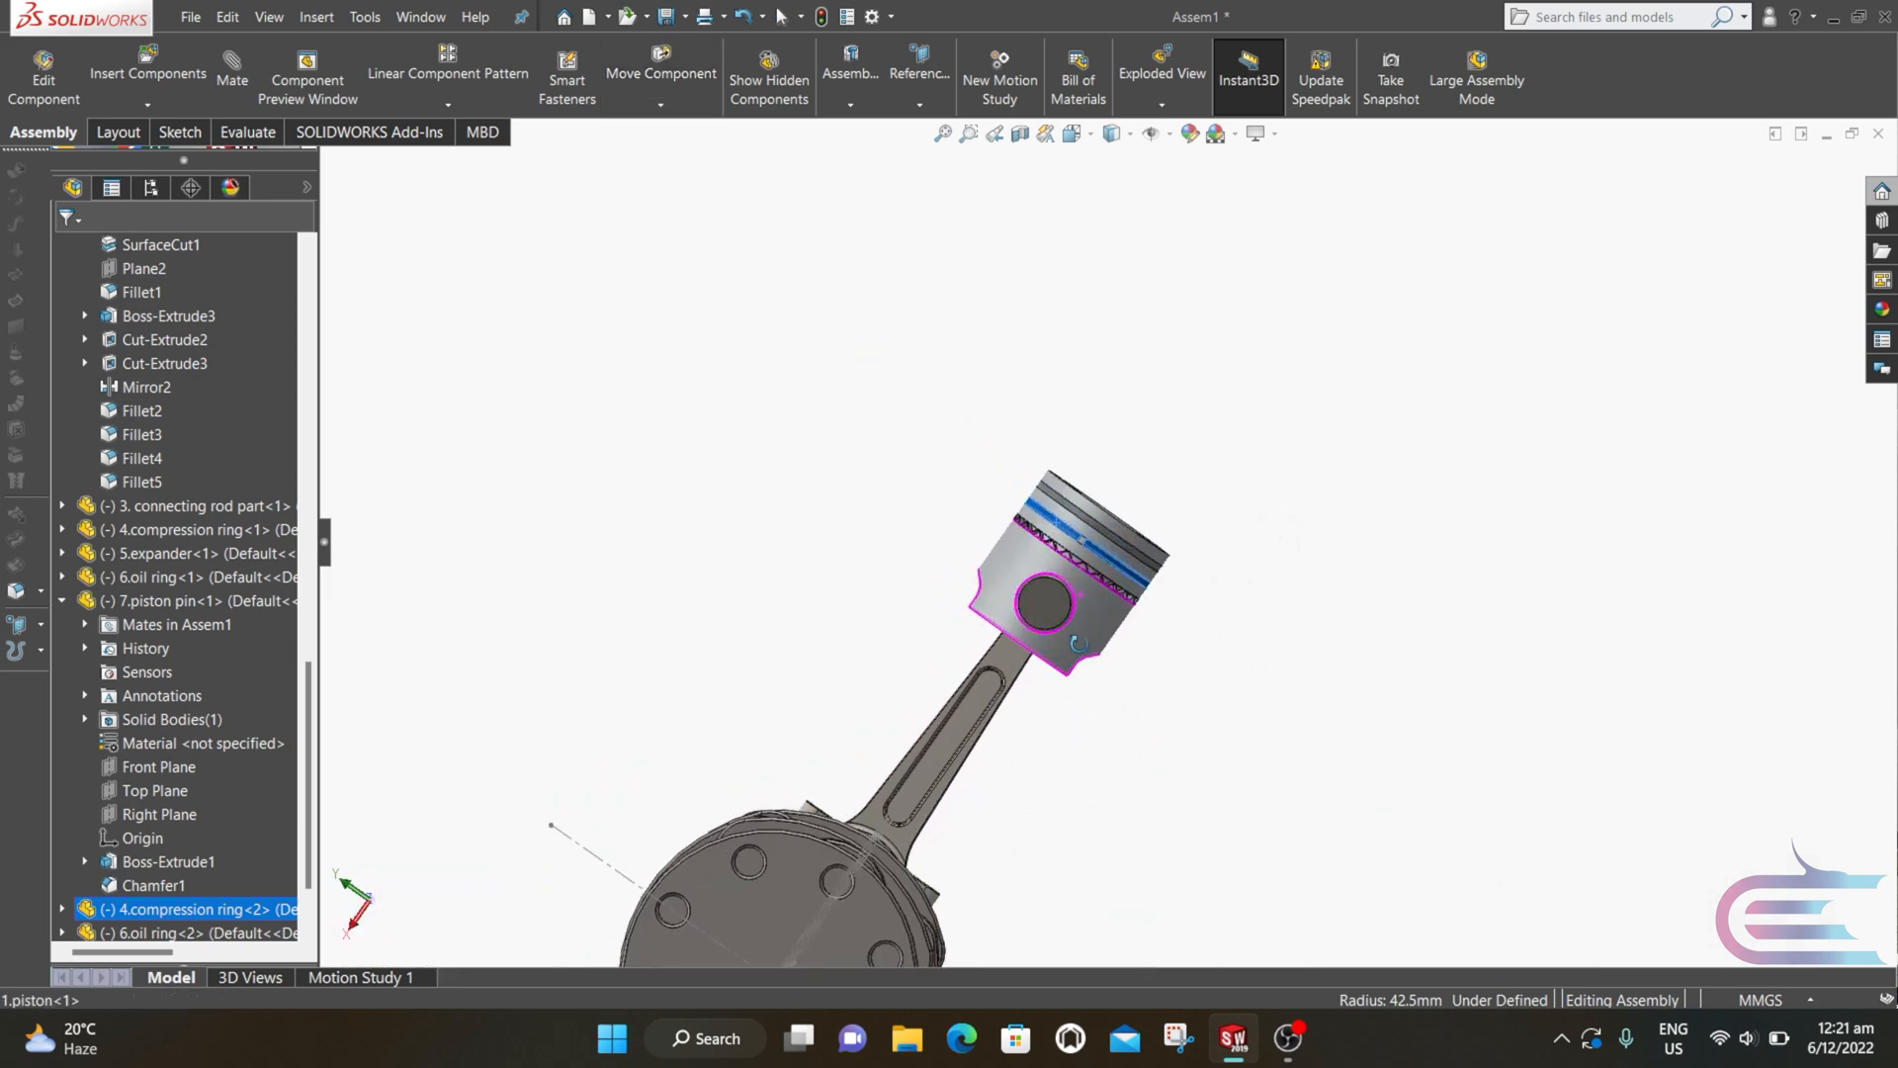
scroll(1068, 608, down, 6)
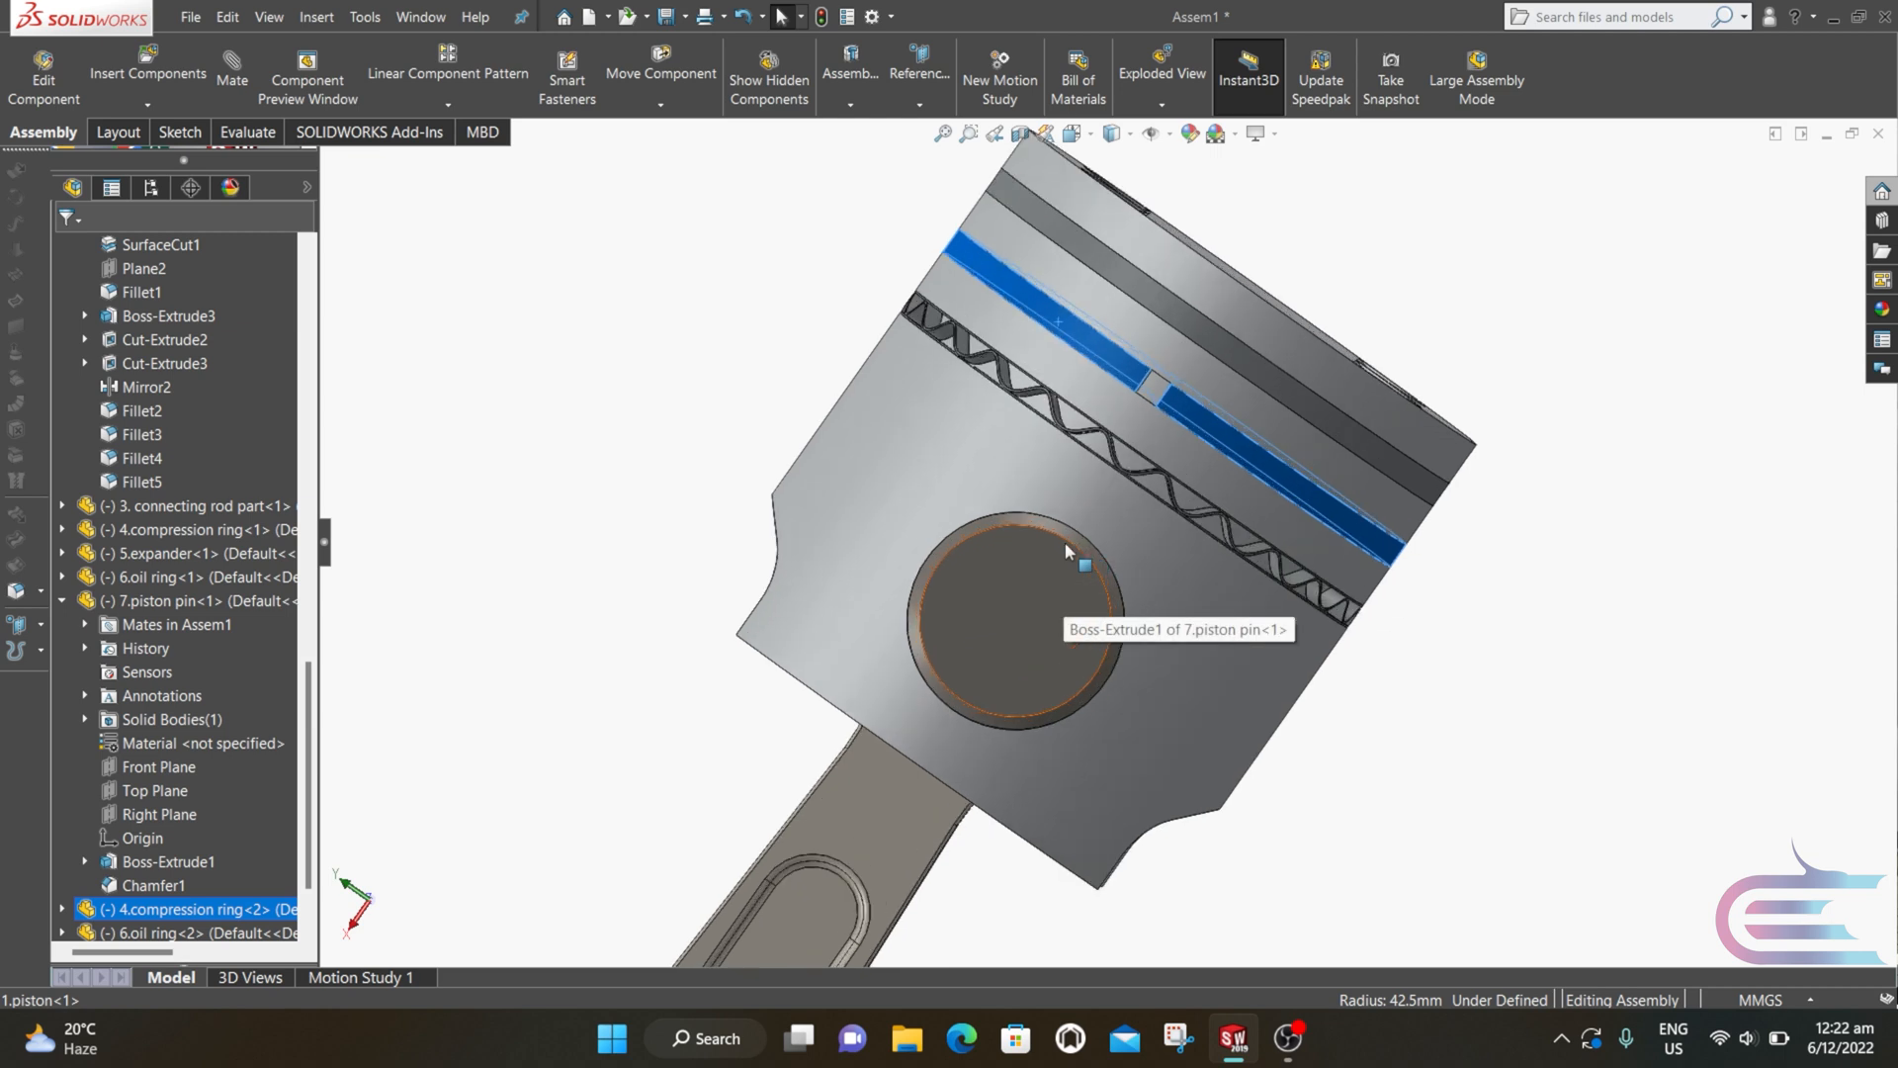
click(1187, 409)
drag(1196, 414, 1216, 428)
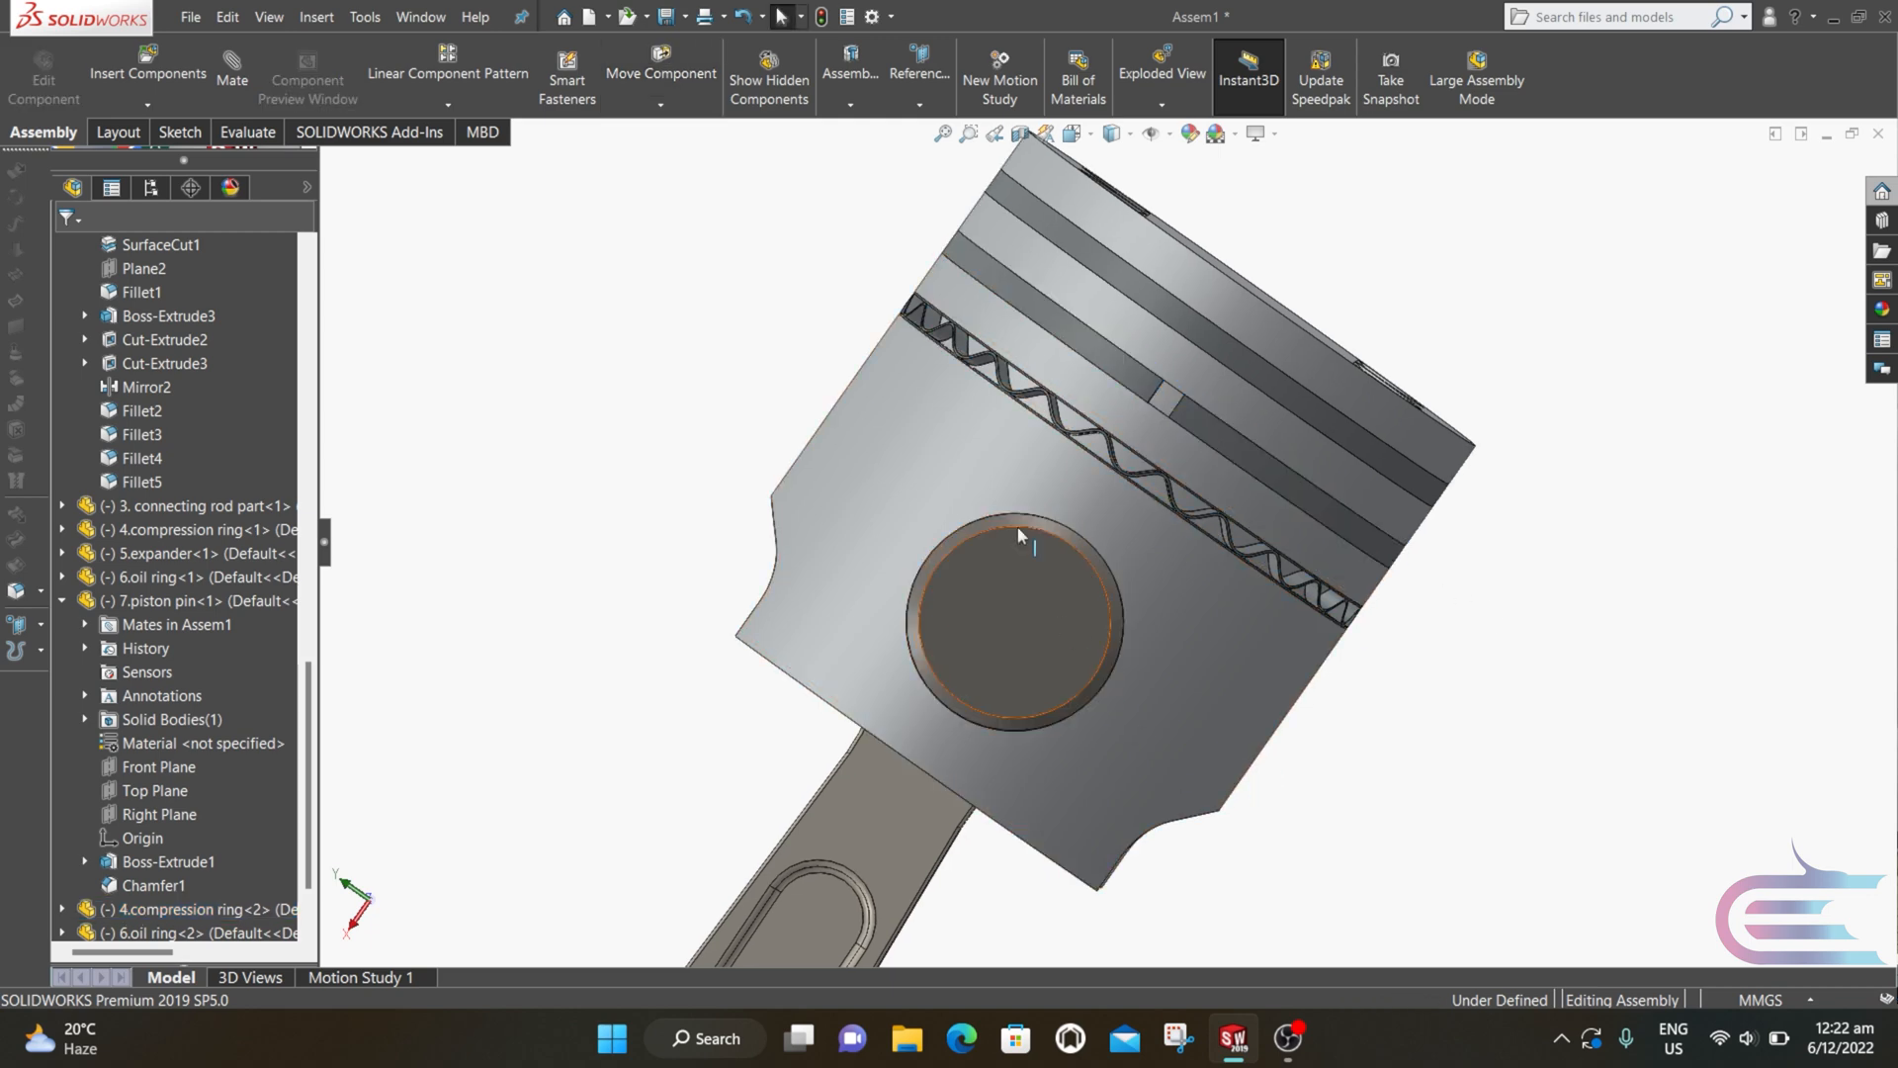
Step: Rotate the lower oil ring in its groove to bring its gap close beneath the compression ring's gap
scroll(1018, 526, down, 4)
scroll(1388, 565, down, 3)
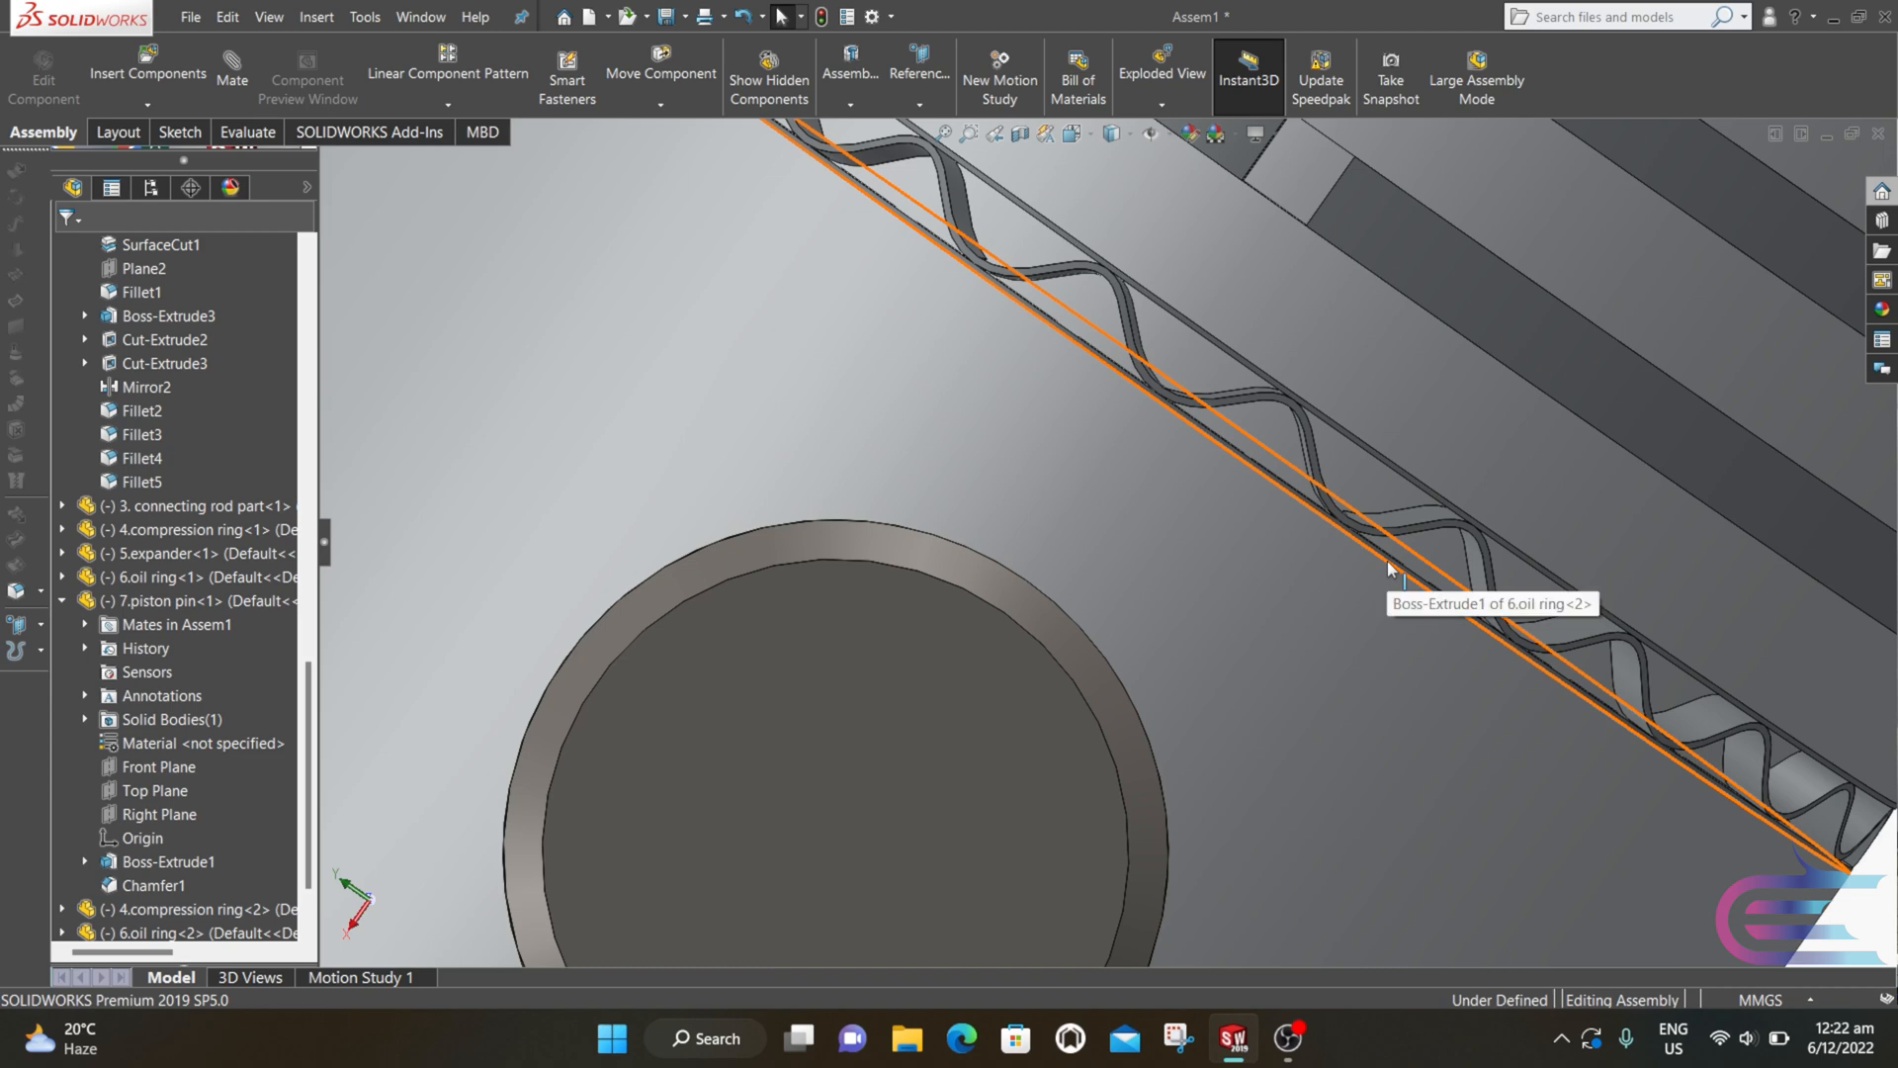
click(1388, 566)
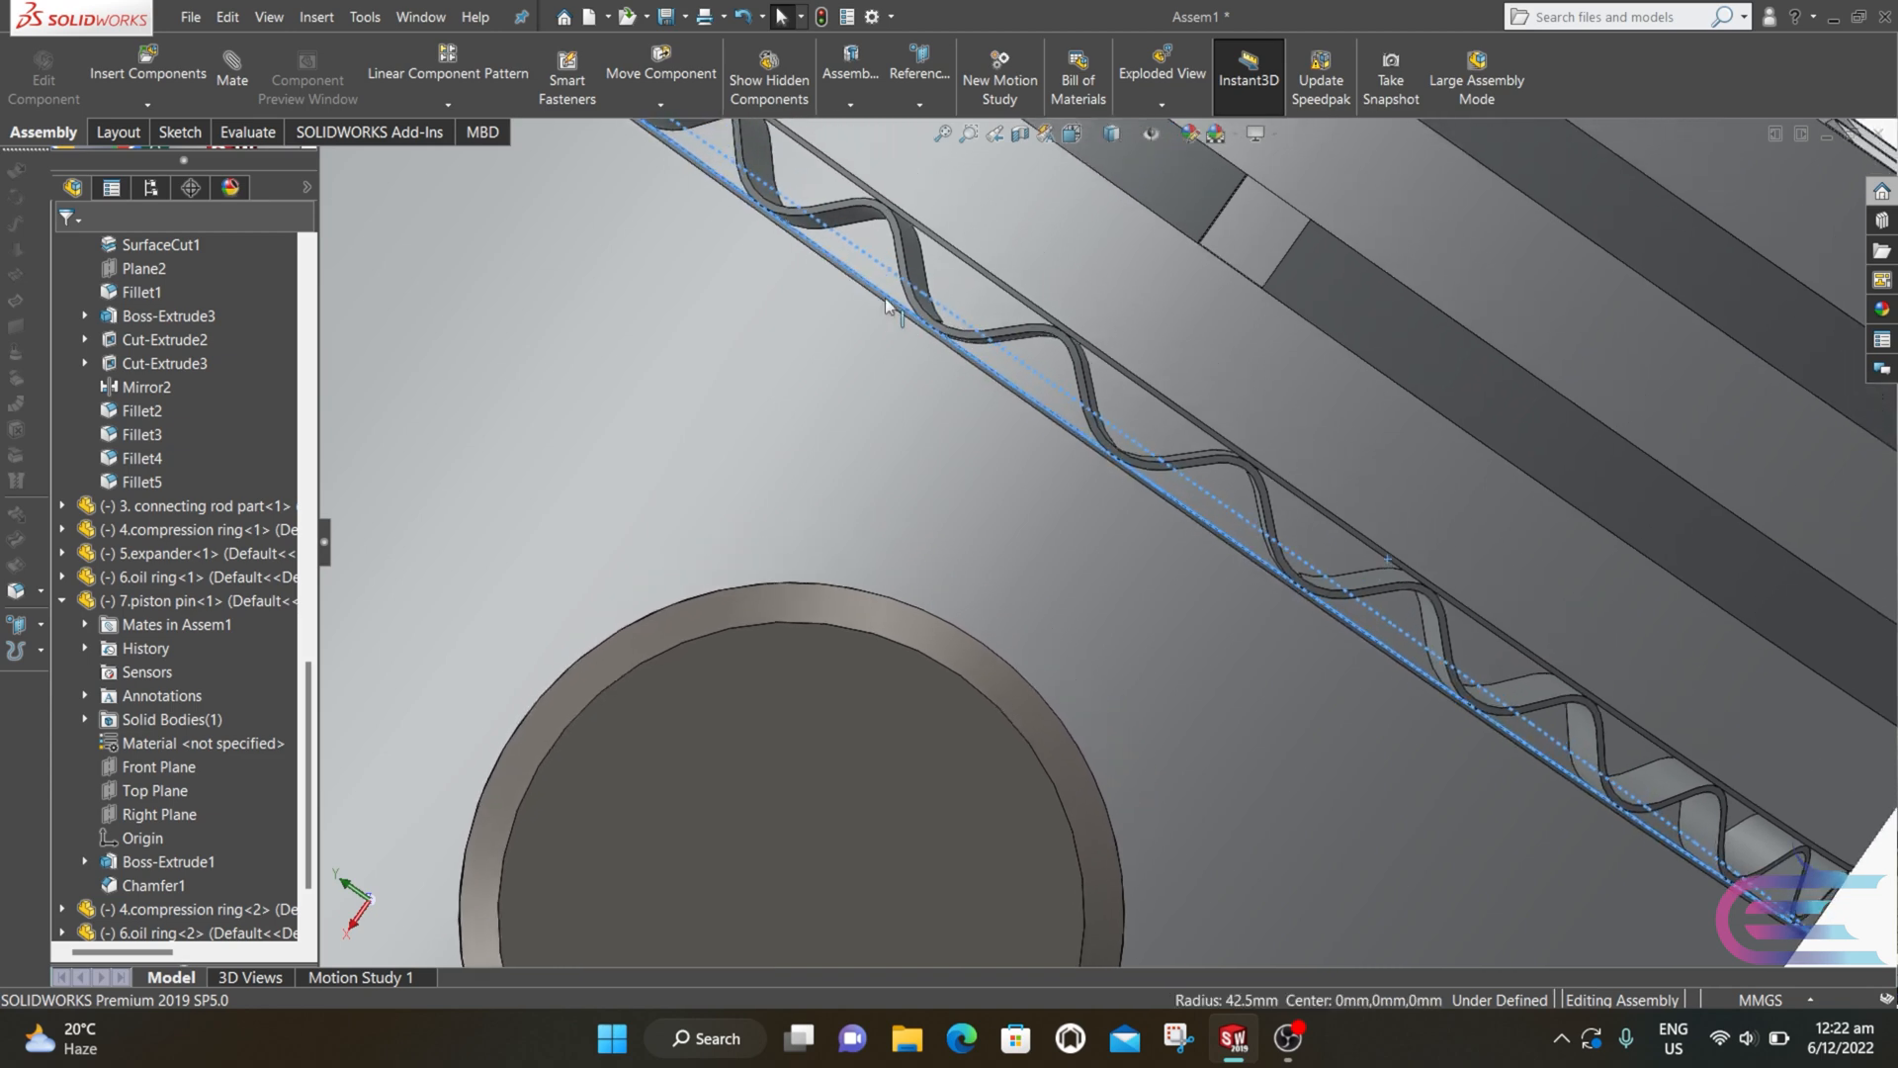
middle_drag(1263, 556, 1246, 583)
click(1242, 559)
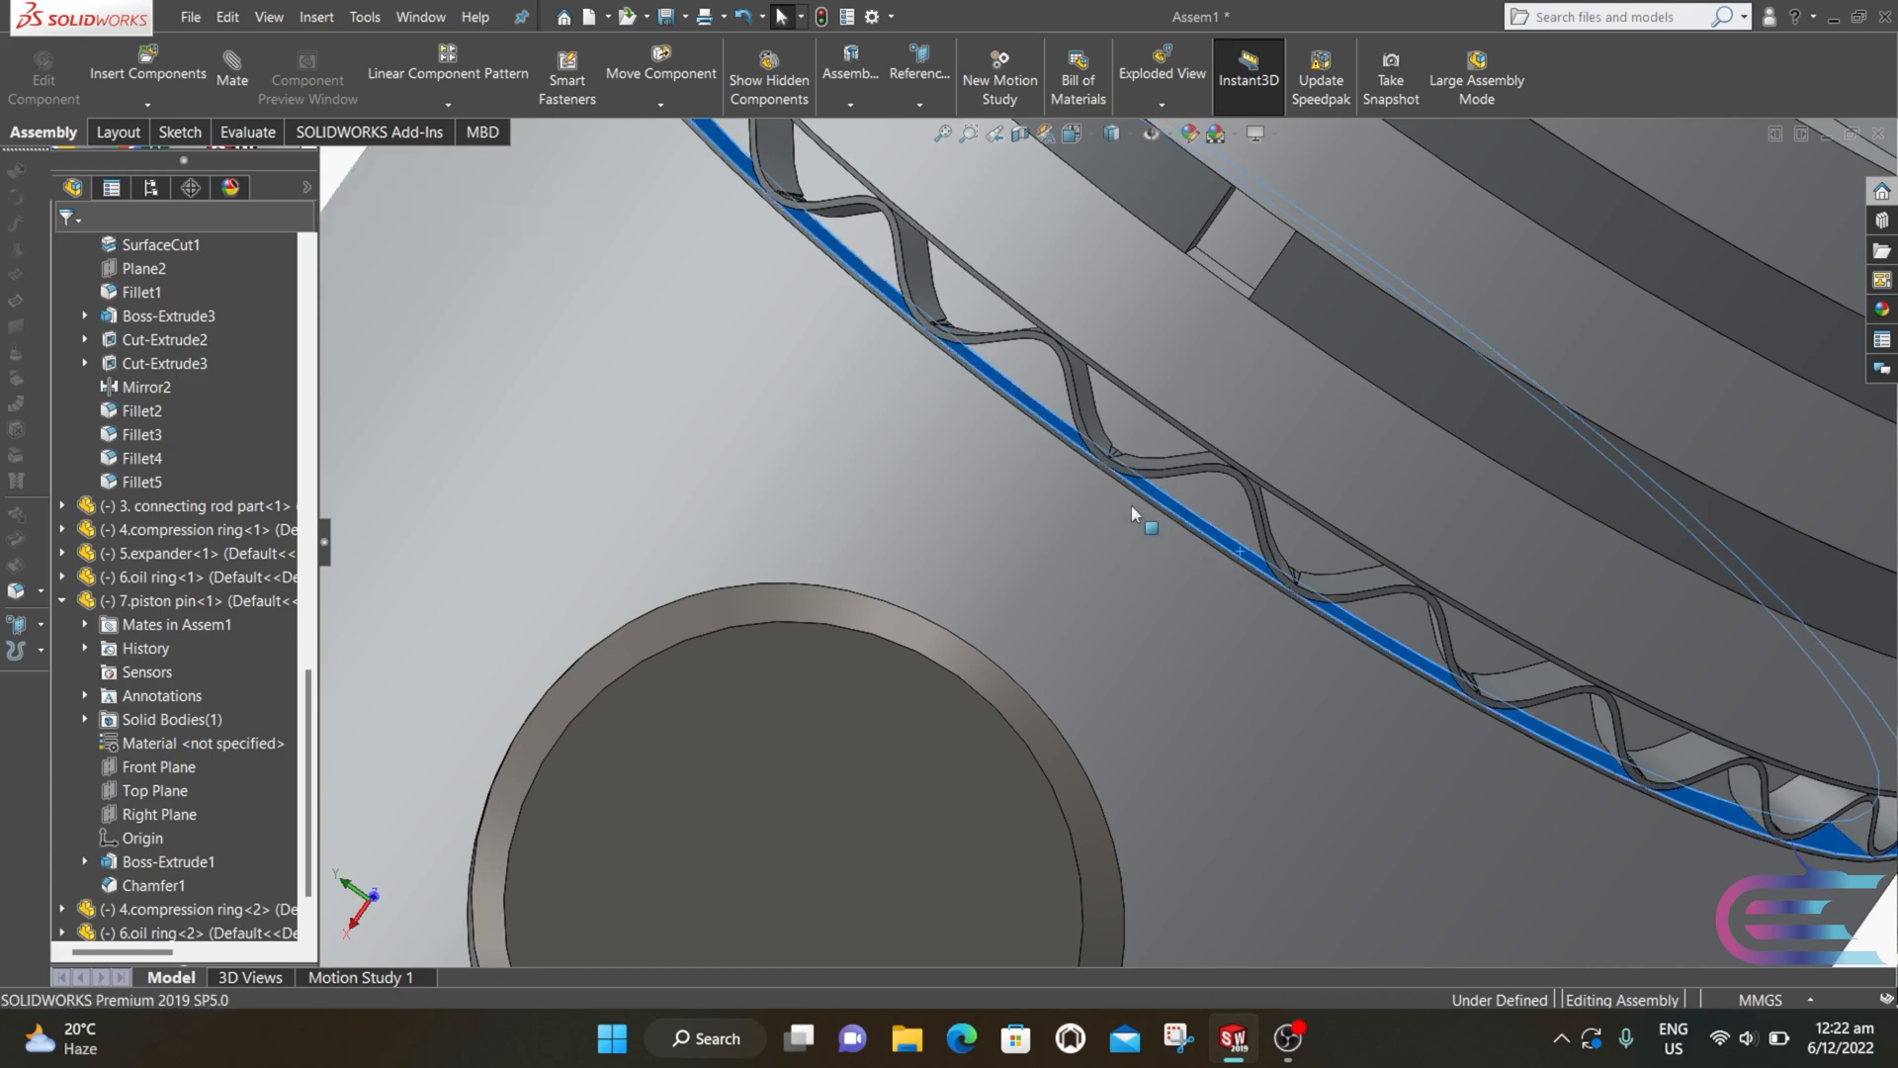
scroll(1231, 564, up, 5)
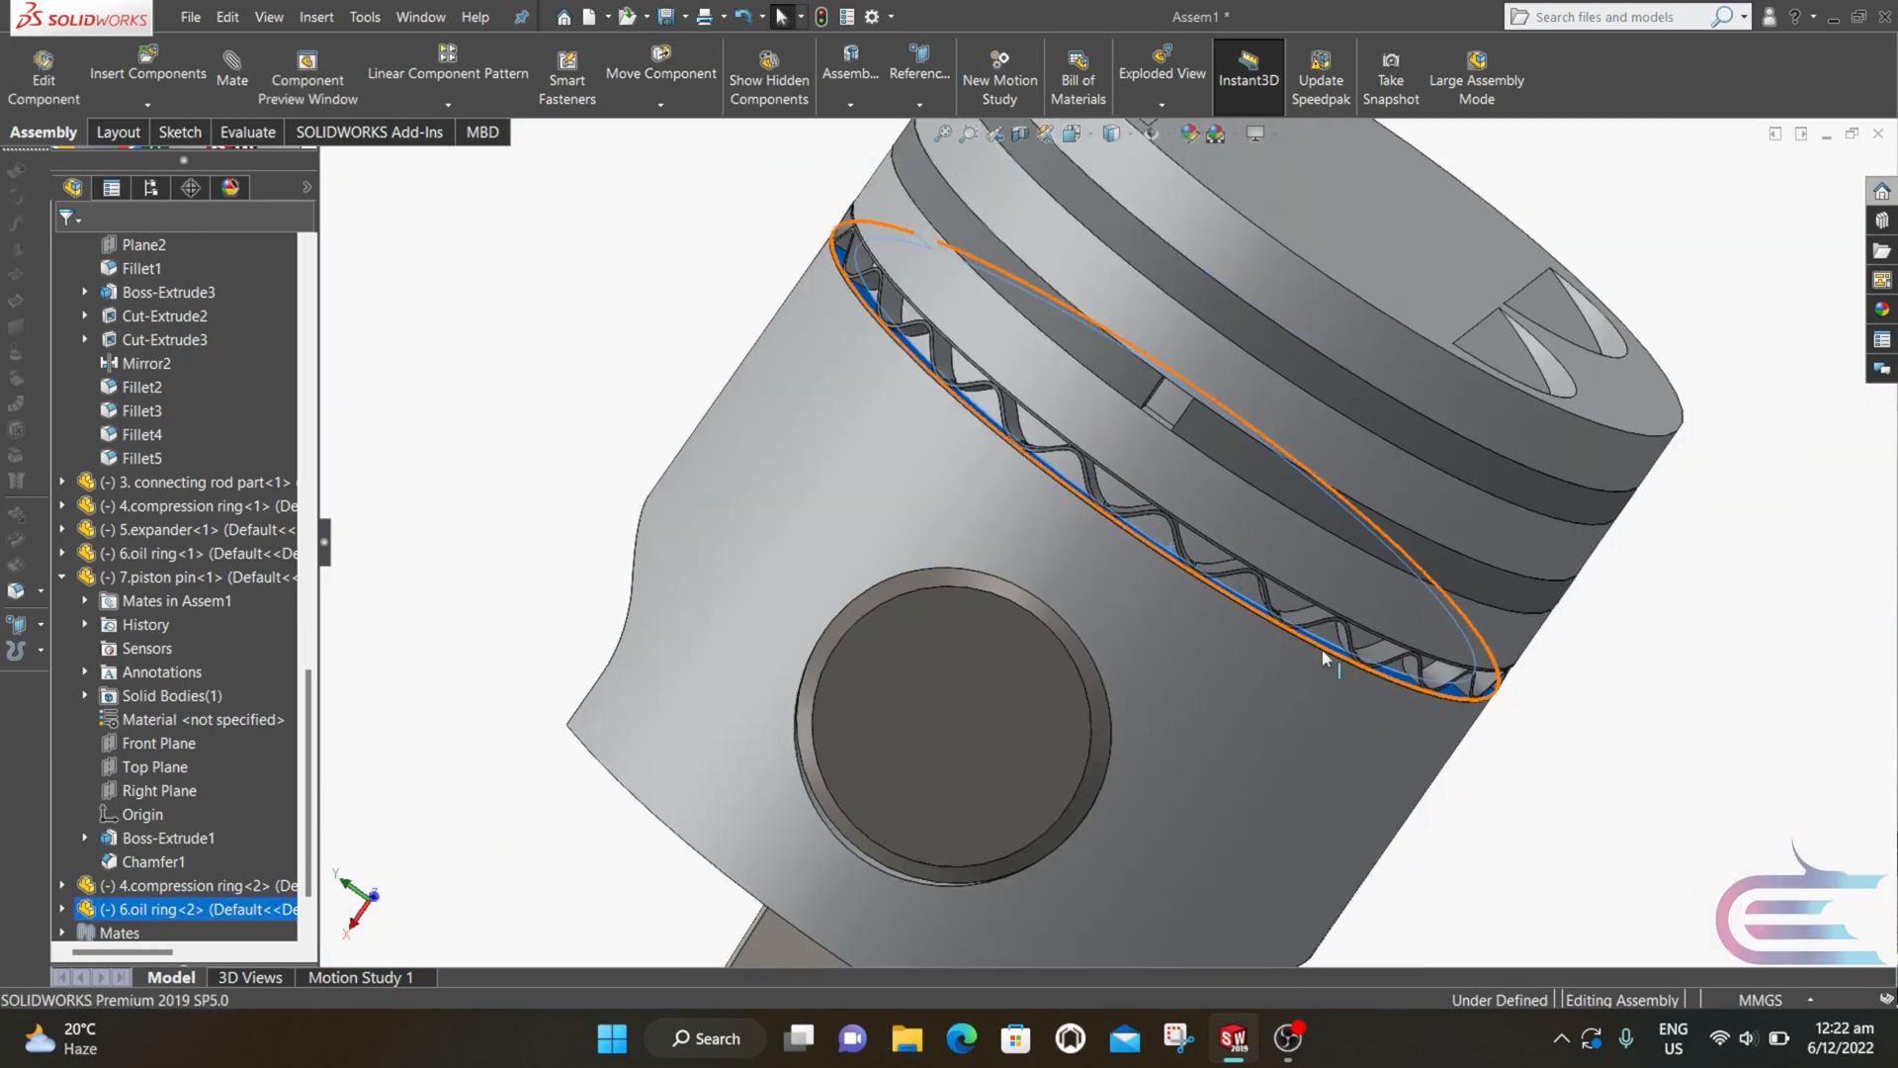
middle_drag(1326, 656, 1339, 700)
scroll(1095, 675, down, 5)
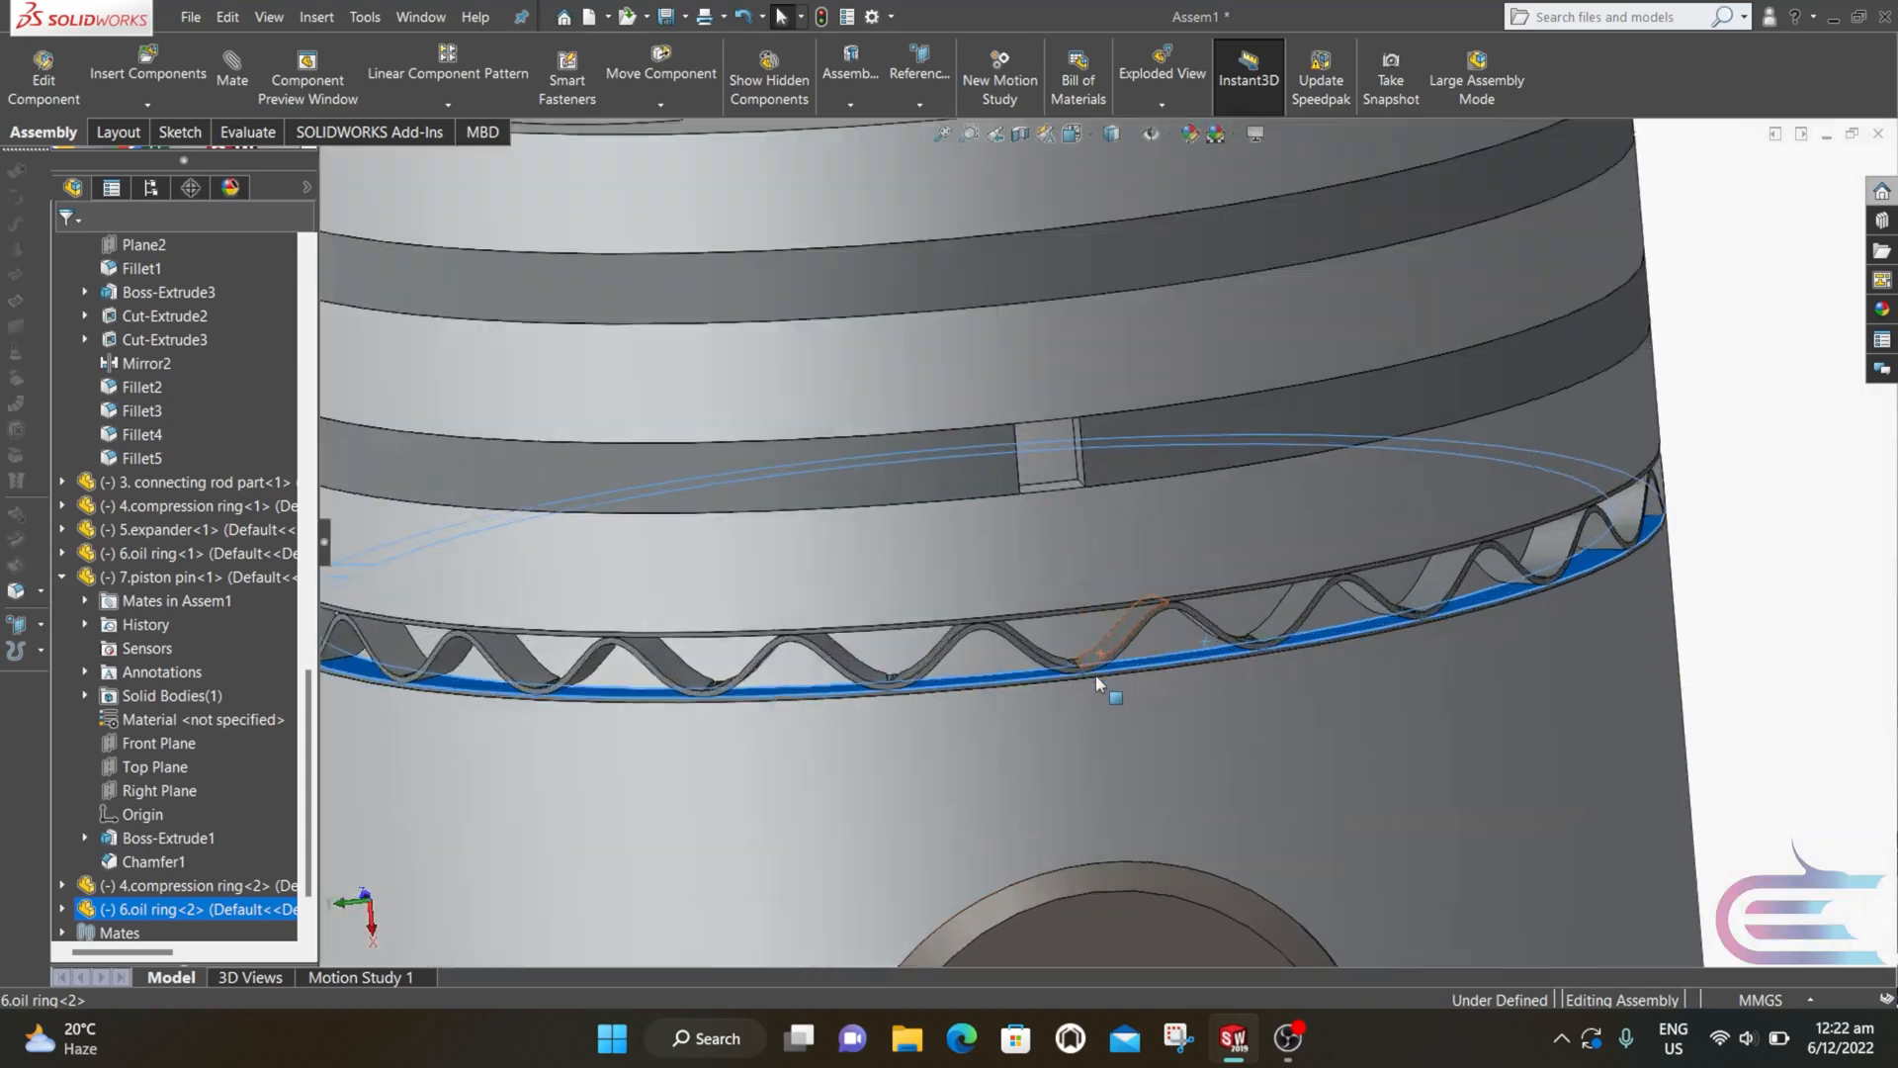
ctrl+middle_drag(1394, 615, 1404, 732)
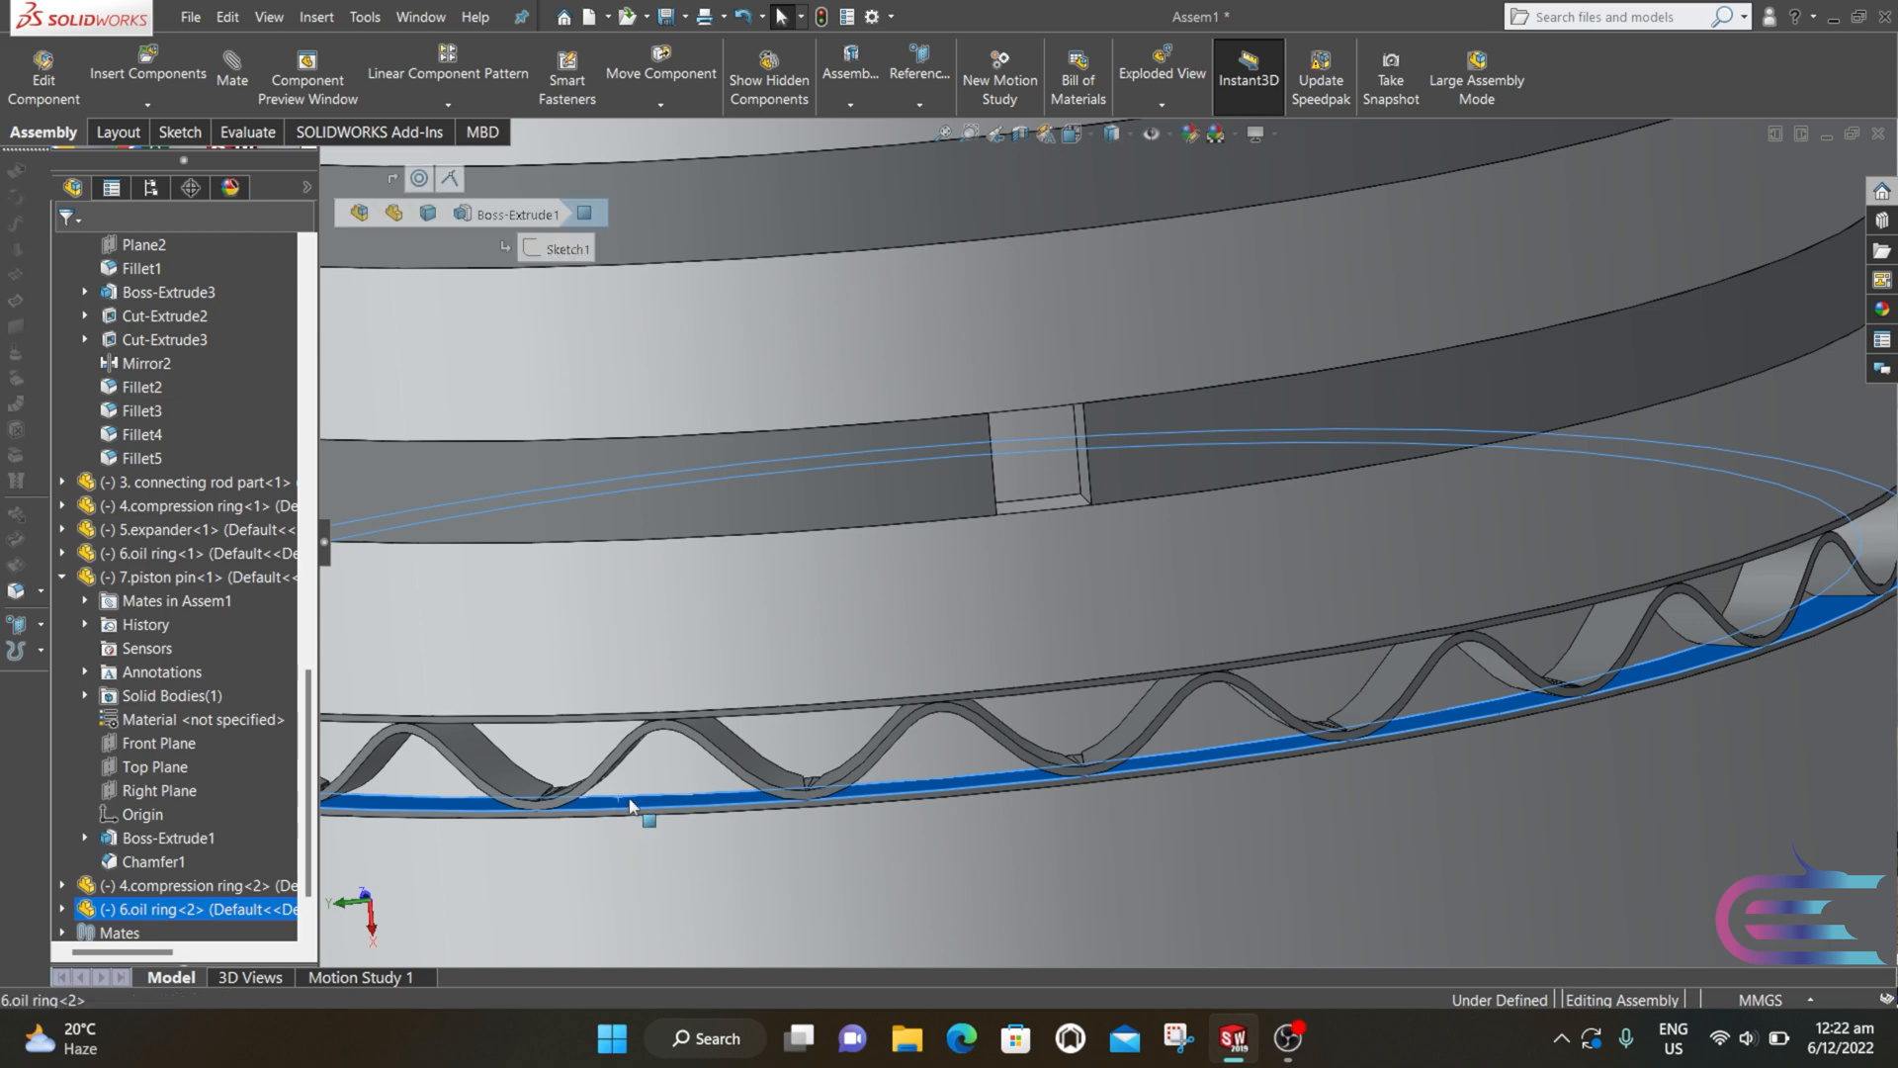
drag(633, 801, 1356, 734)
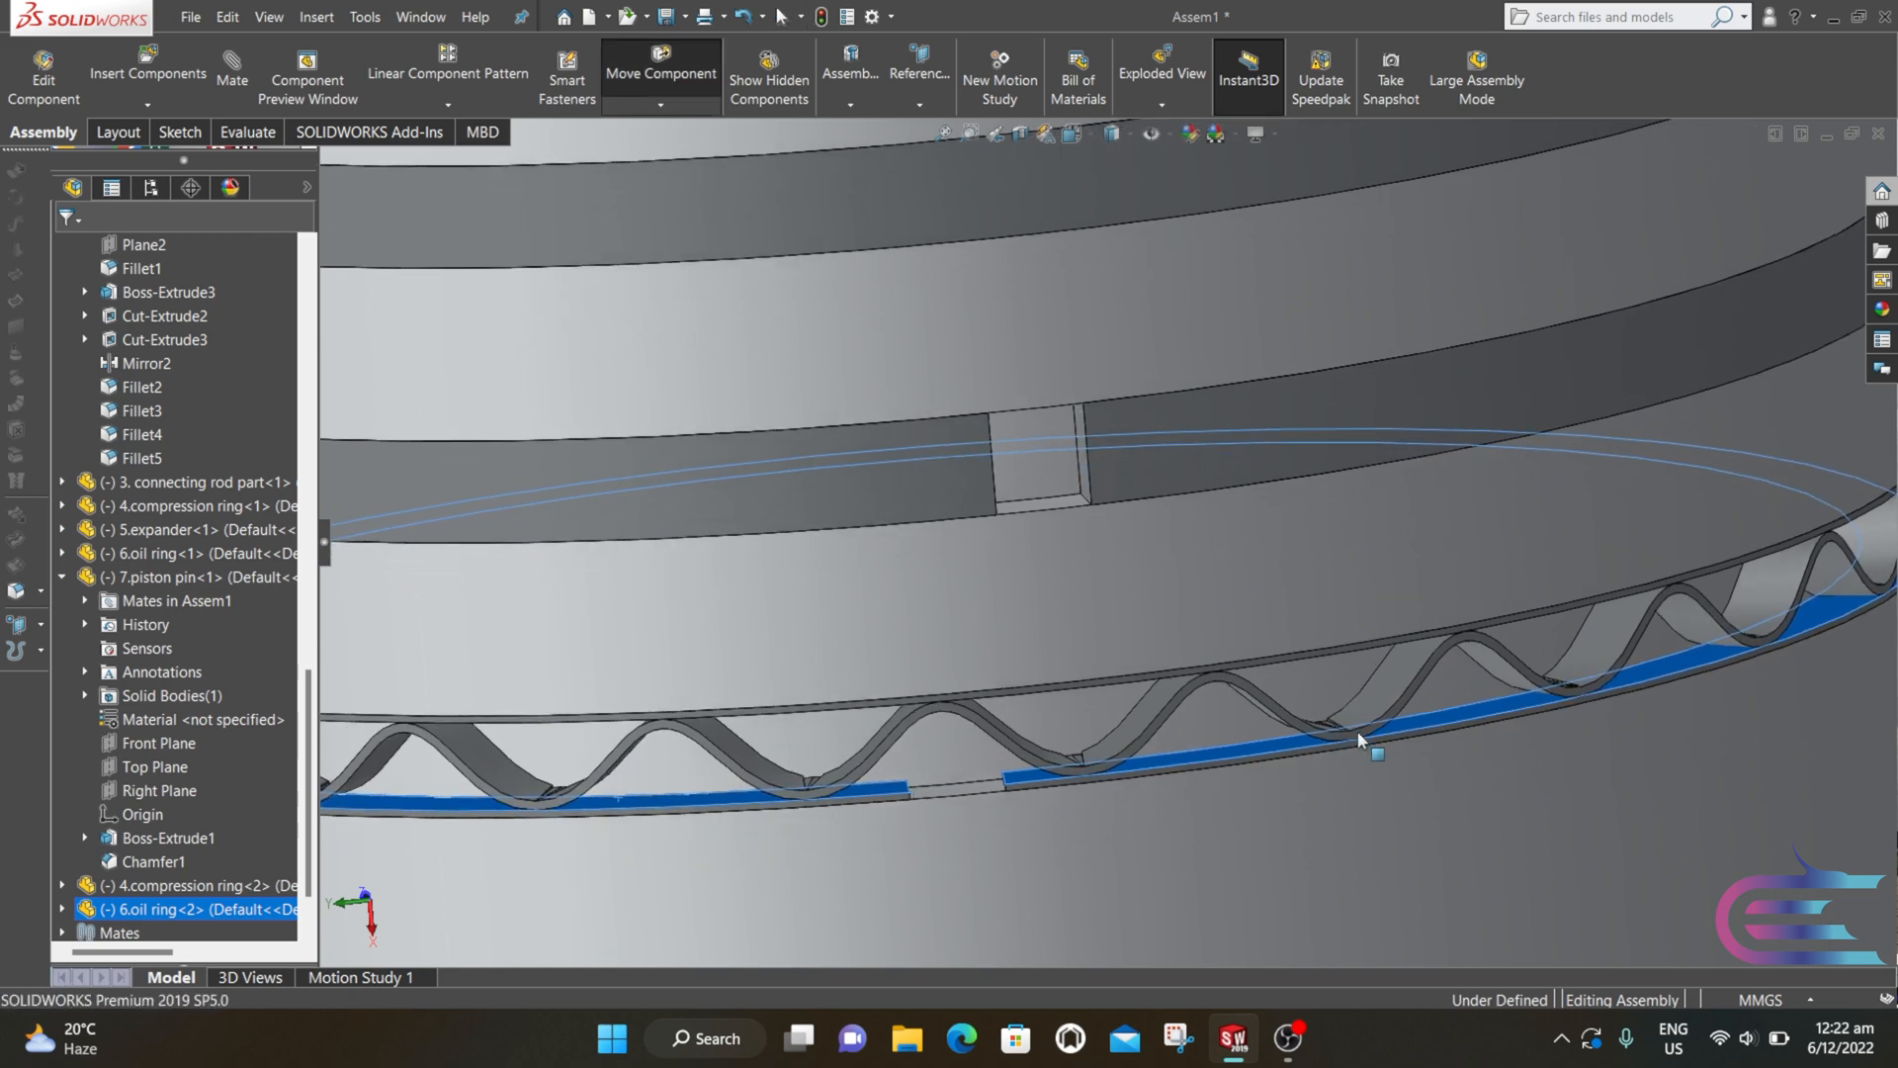
Step: Turn the lower oil ring further around the piston to shift its gap away from the compression ring's gap
scroll(1290, 743, up, 6)
middle_drag(1266, 750, 1357, 820)
scroll(1131, 694, down, 5)
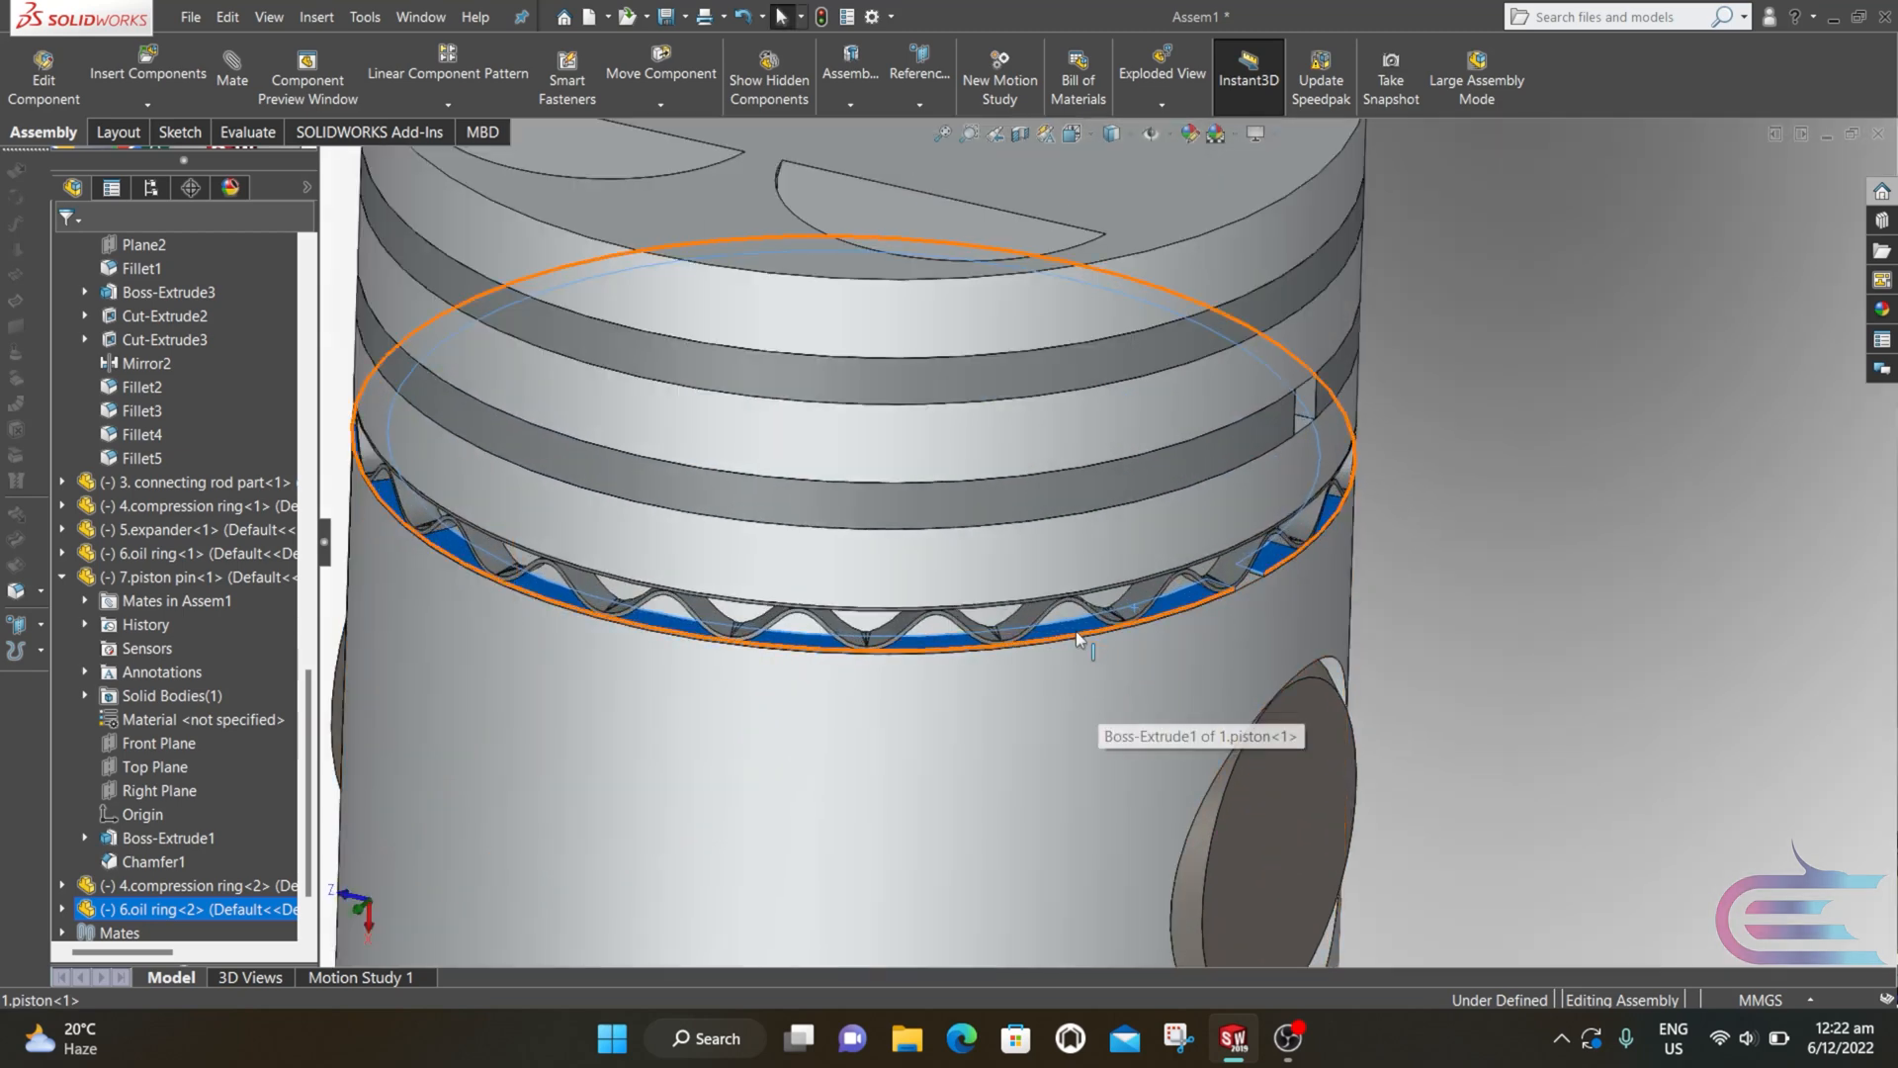
drag(942, 643, 551, 614)
scroll(606, 628, up, 4)
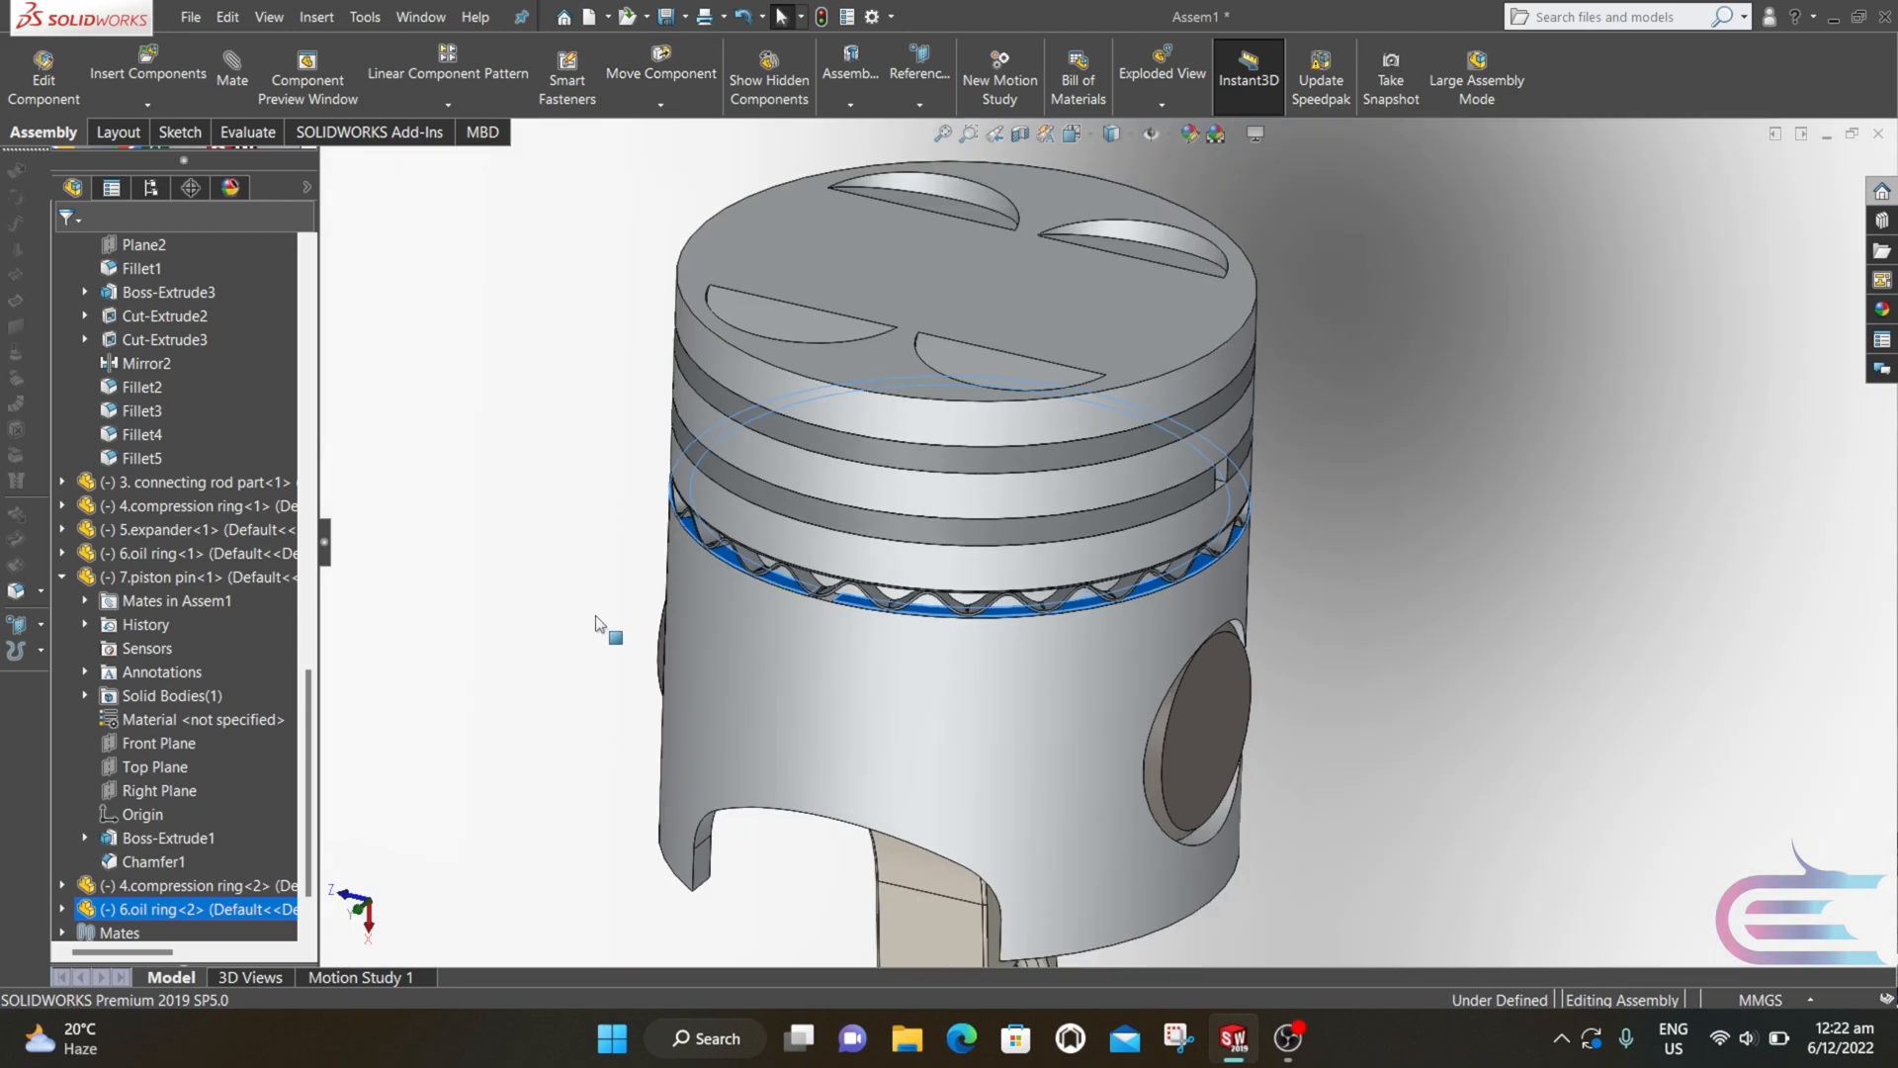
Step: Nudge the lower oil ring slightly around the piston to fine-tune its gap position
middle_drag(607, 627, 655, 506)
scroll(858, 473, down, 3)
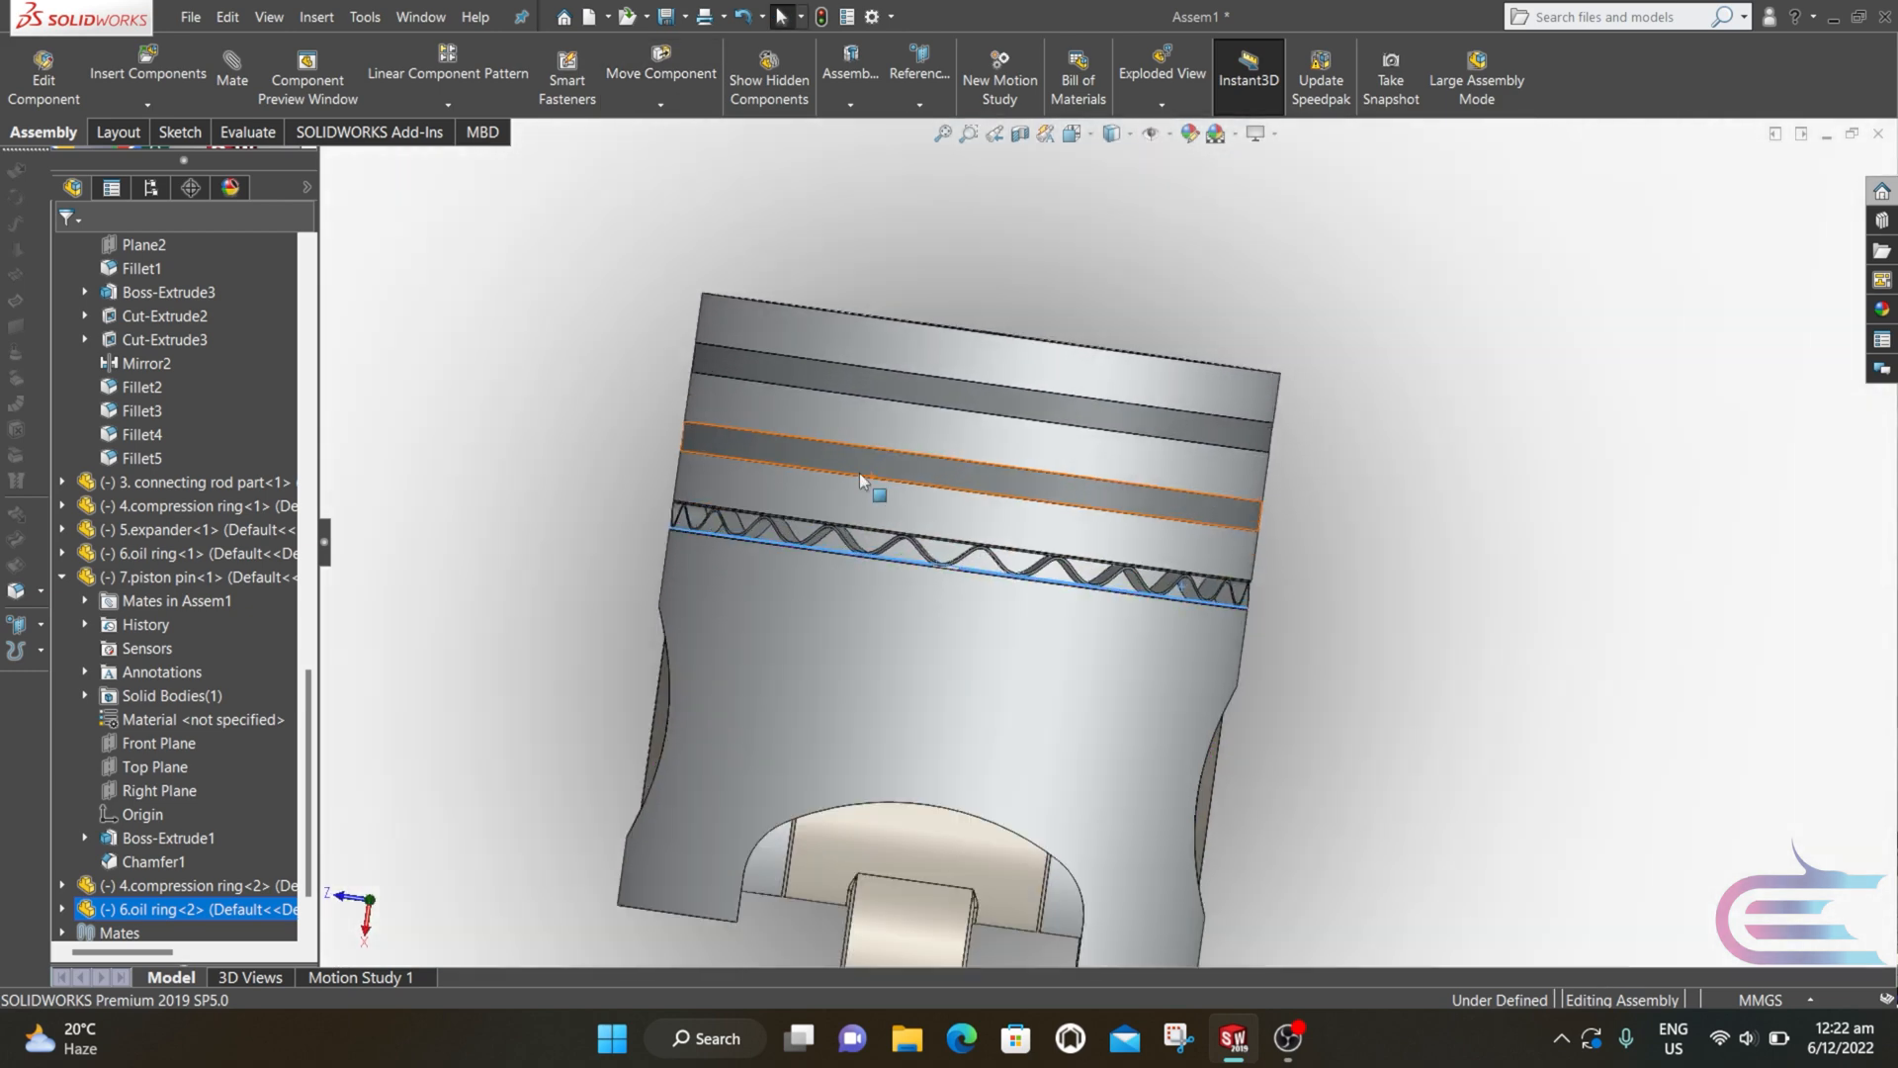
scroll(1060, 673, down, 3)
scroll(1082, 672, down, 3)
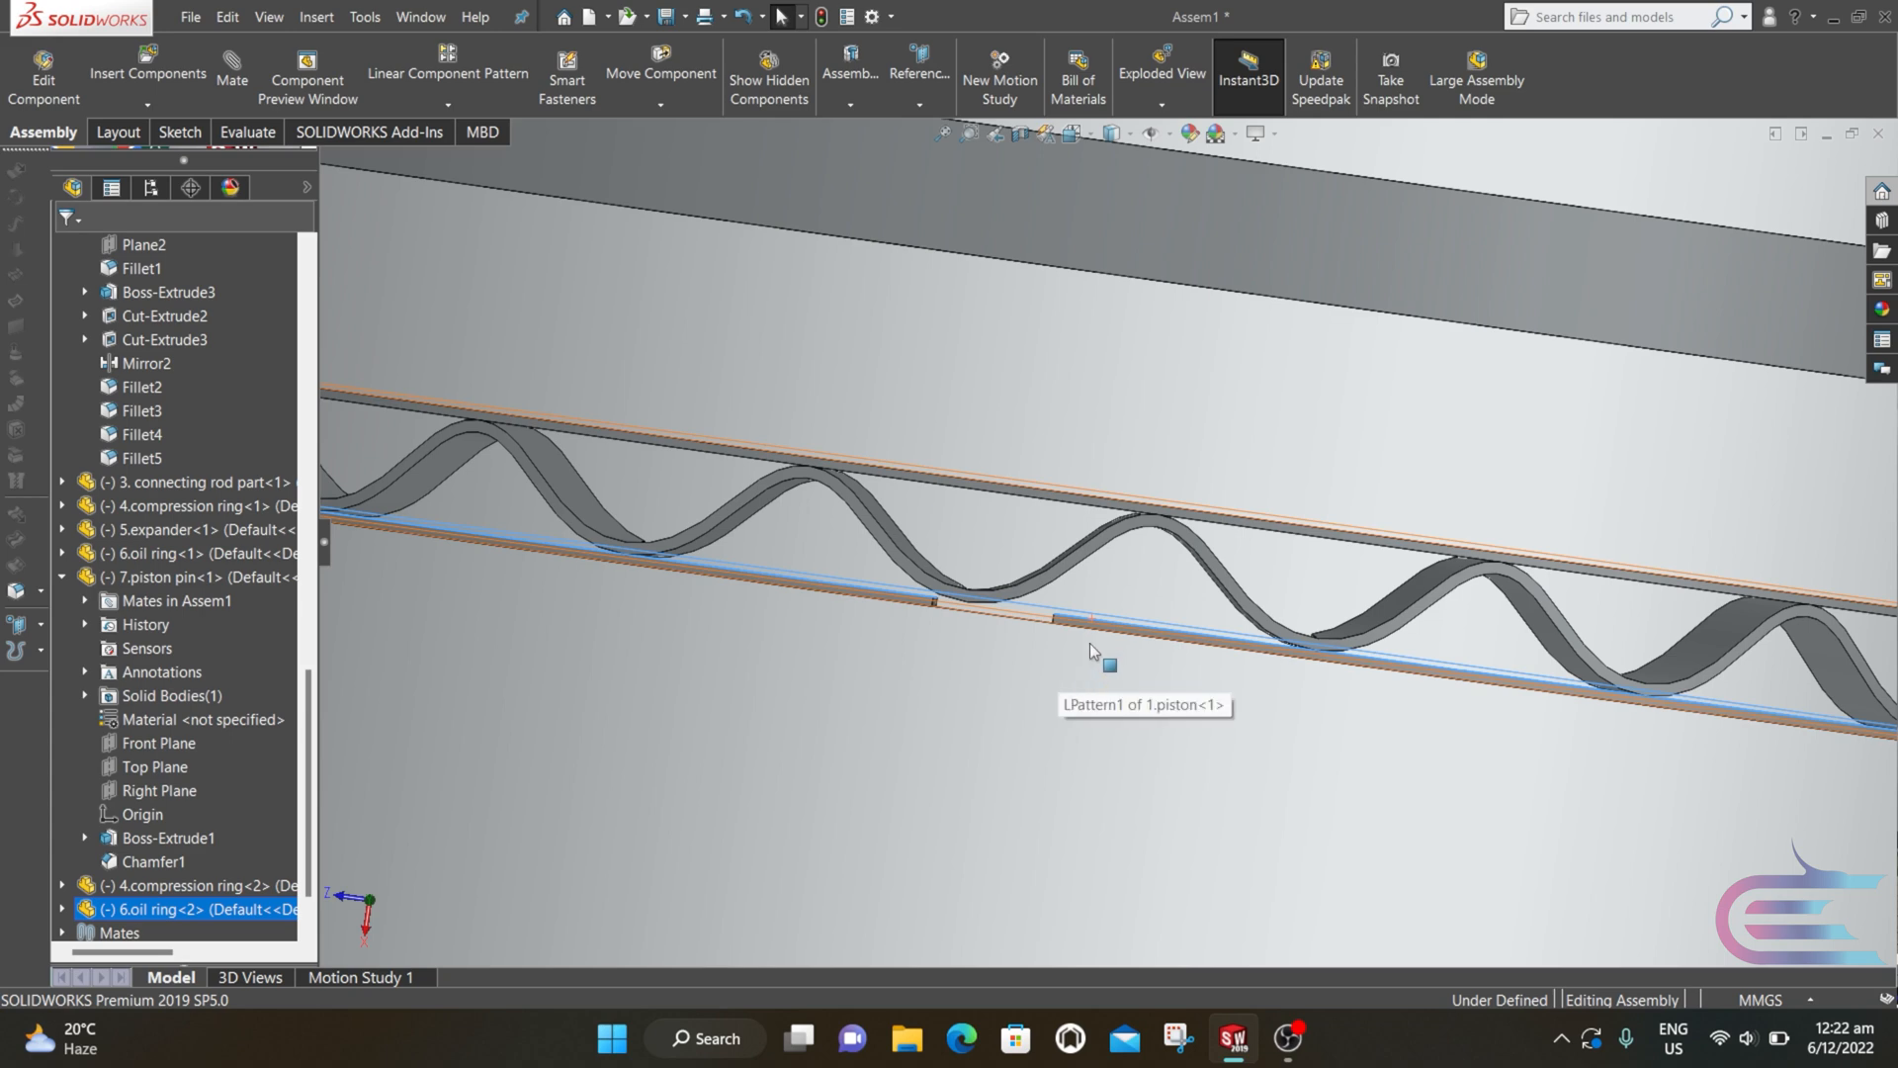
click(1092, 621)
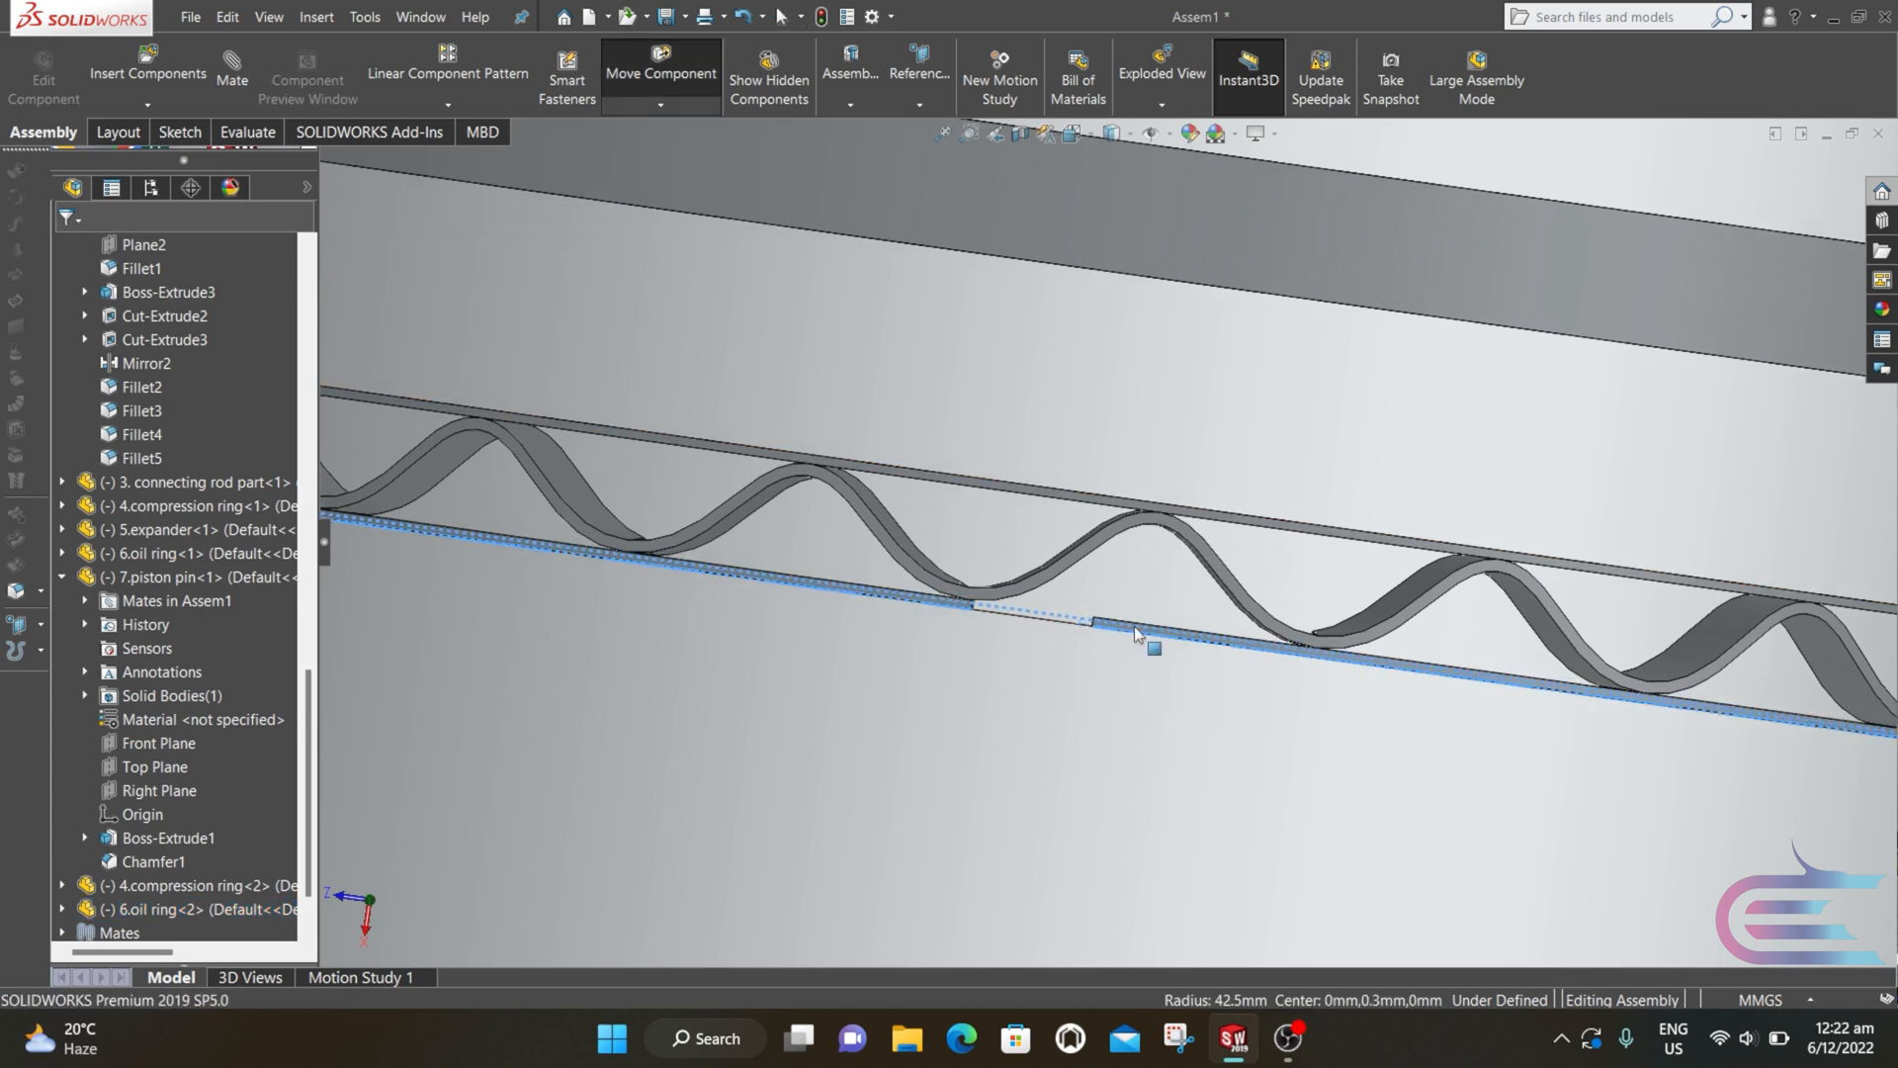
drag(1135, 626, 1139, 625)
scroll(1140, 628, up, 8)
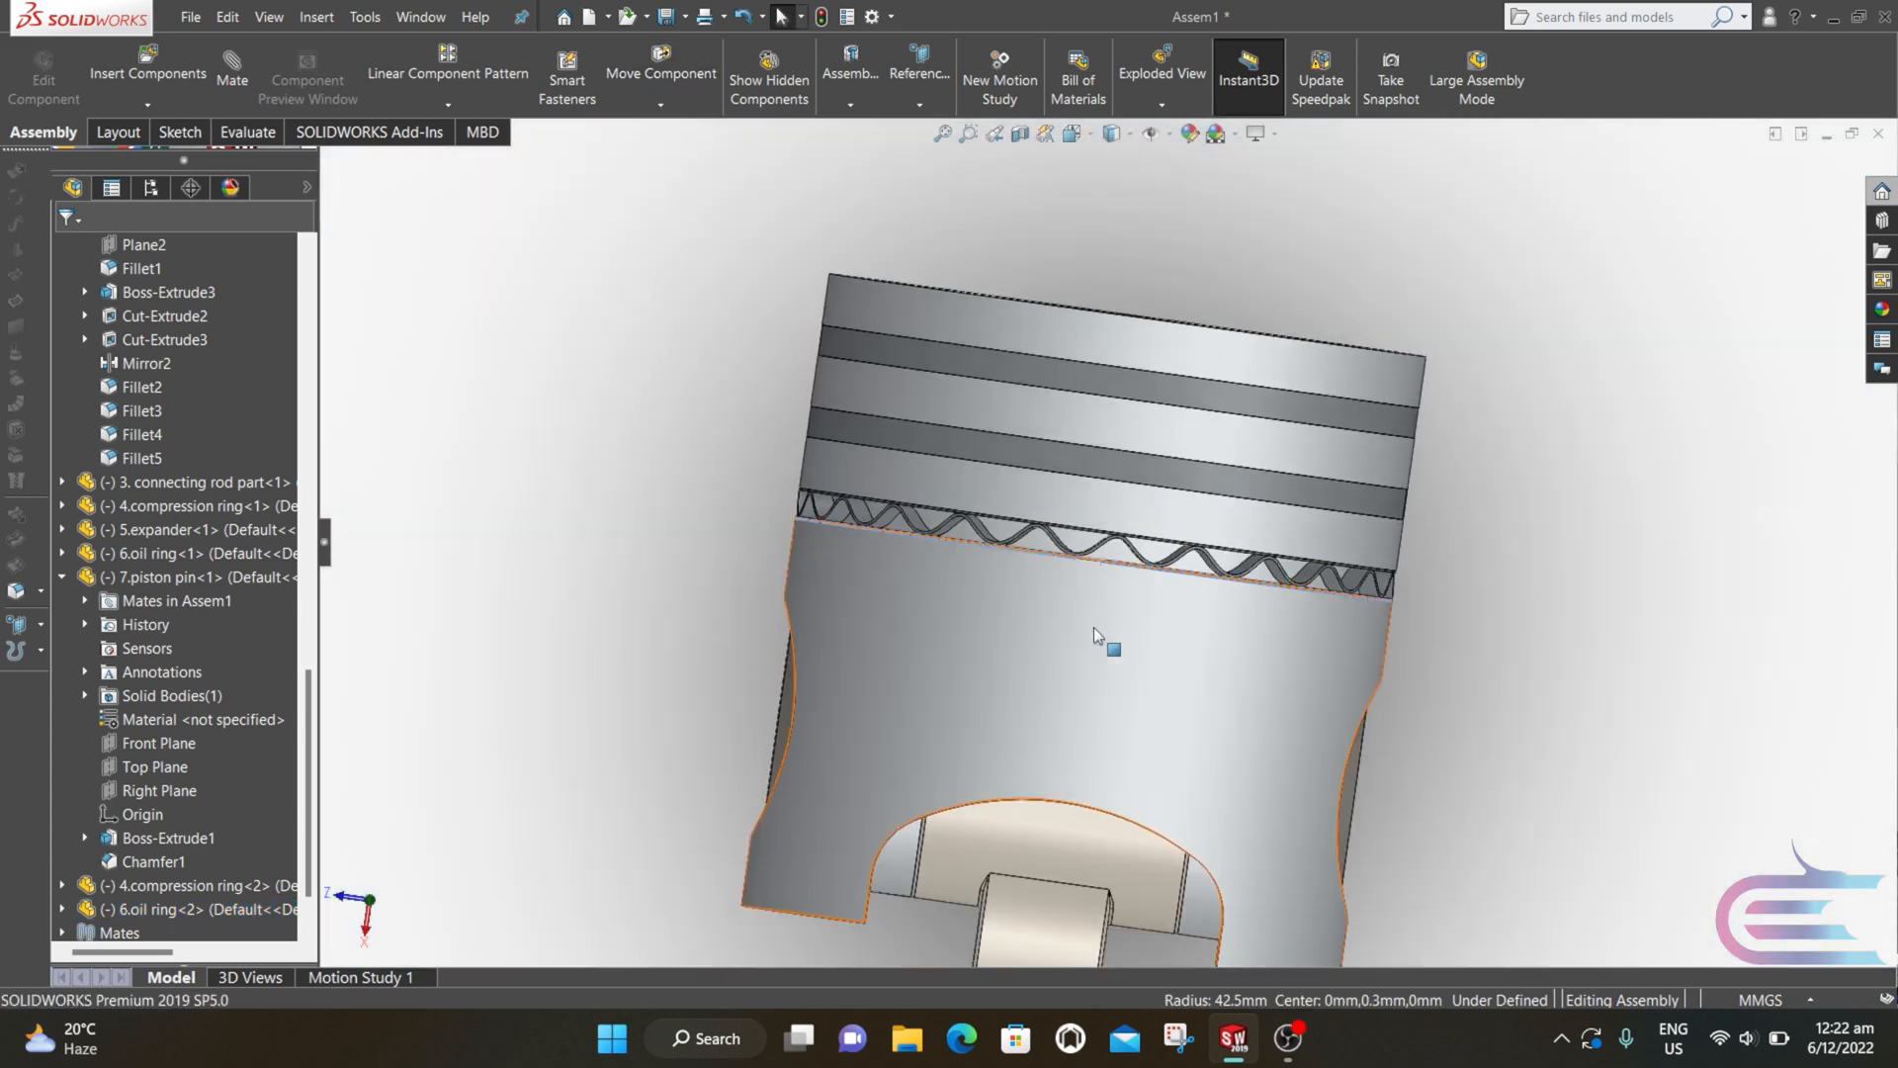
Step: Rotate the upper oil ring around the piston until its gap sits directly above the lower oil ring's gap
middle_drag(1093, 626, 1093, 563)
scroll(1068, 539, down, 6)
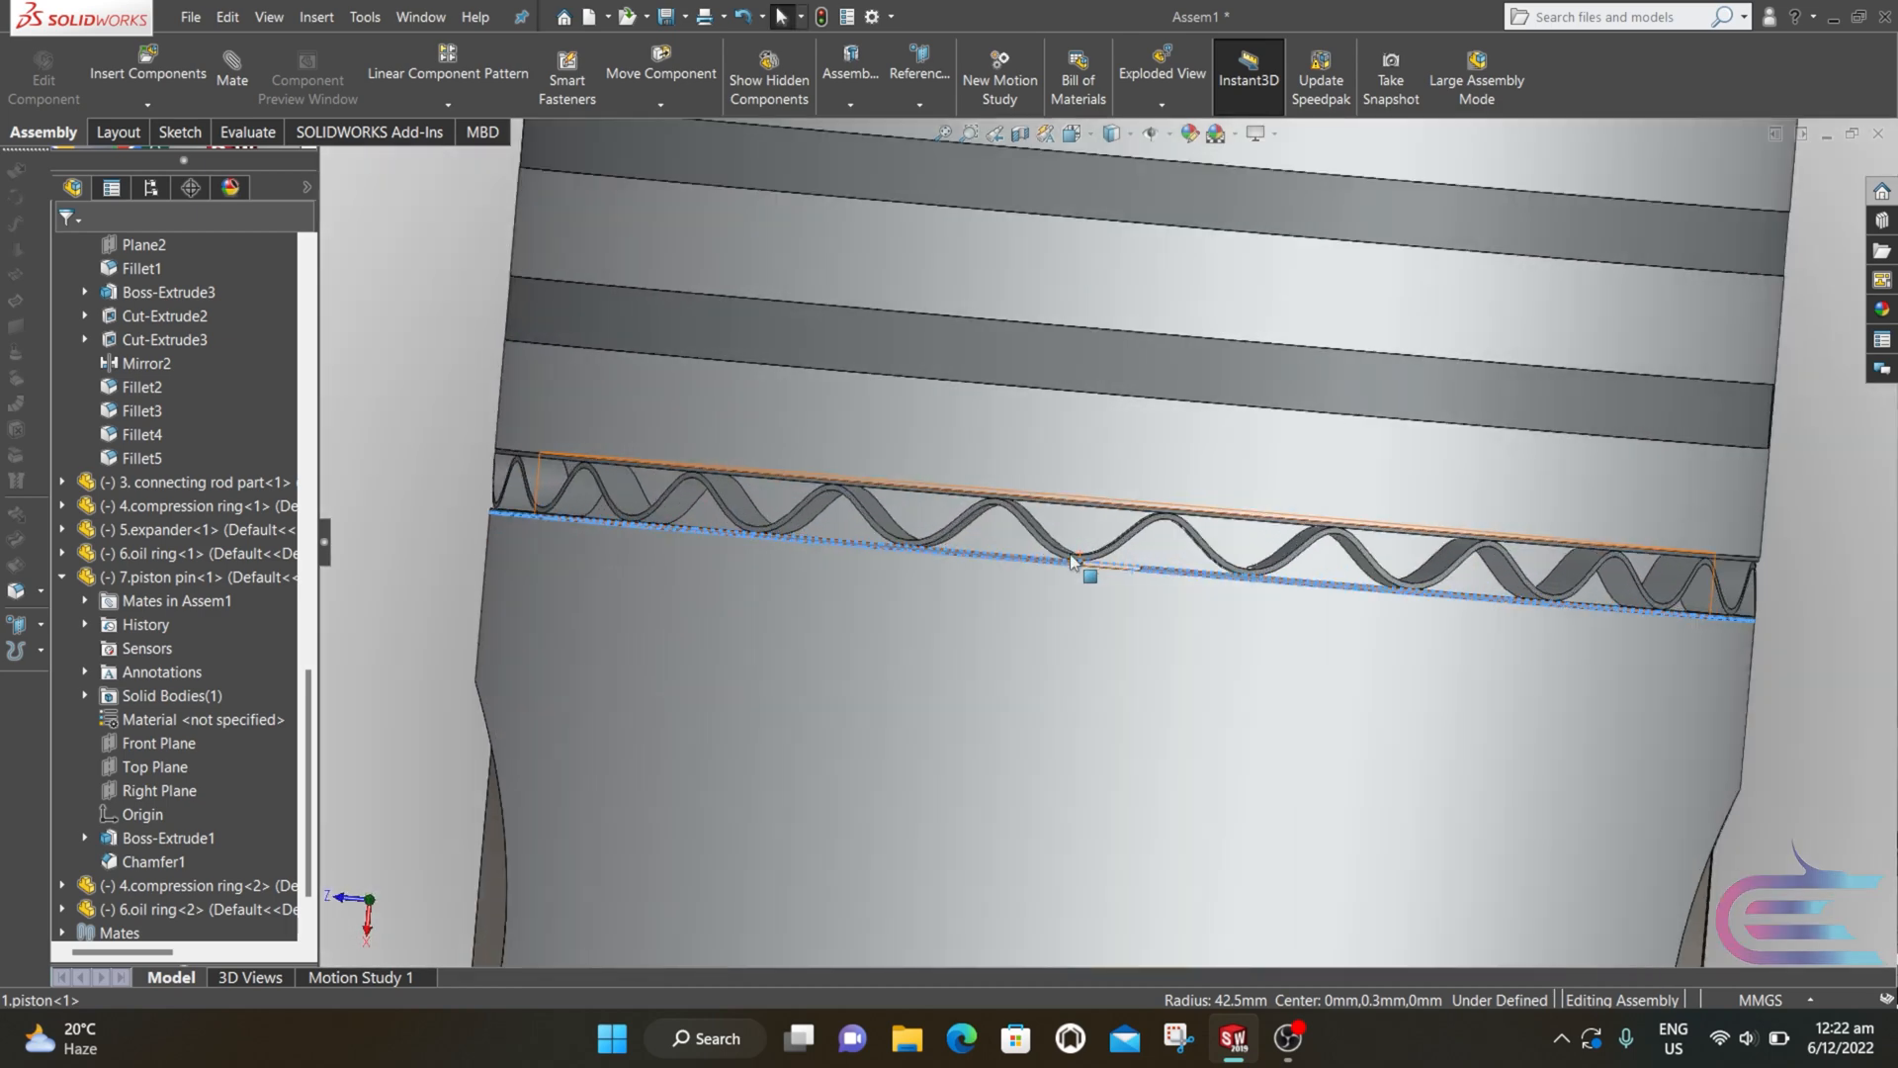
drag(1041, 474, 1814, 523)
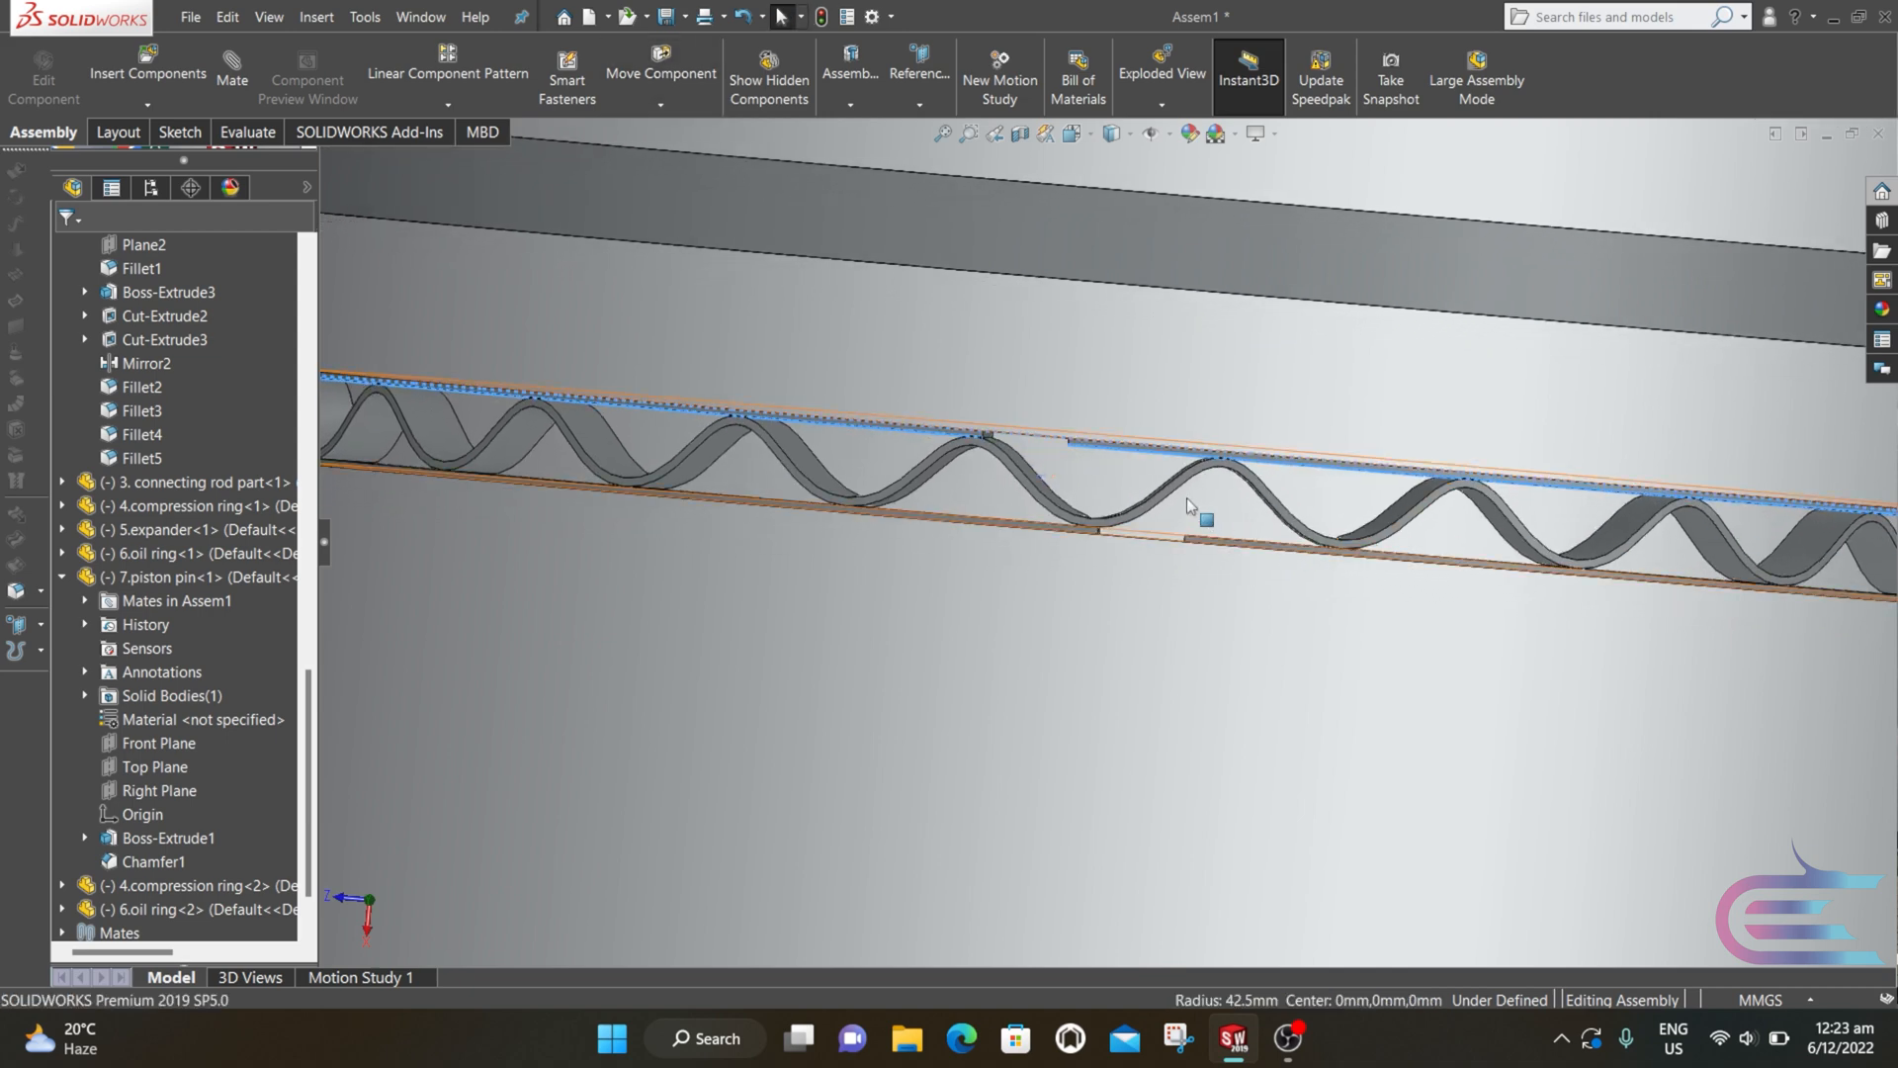
drag(1120, 457, 1248, 468)
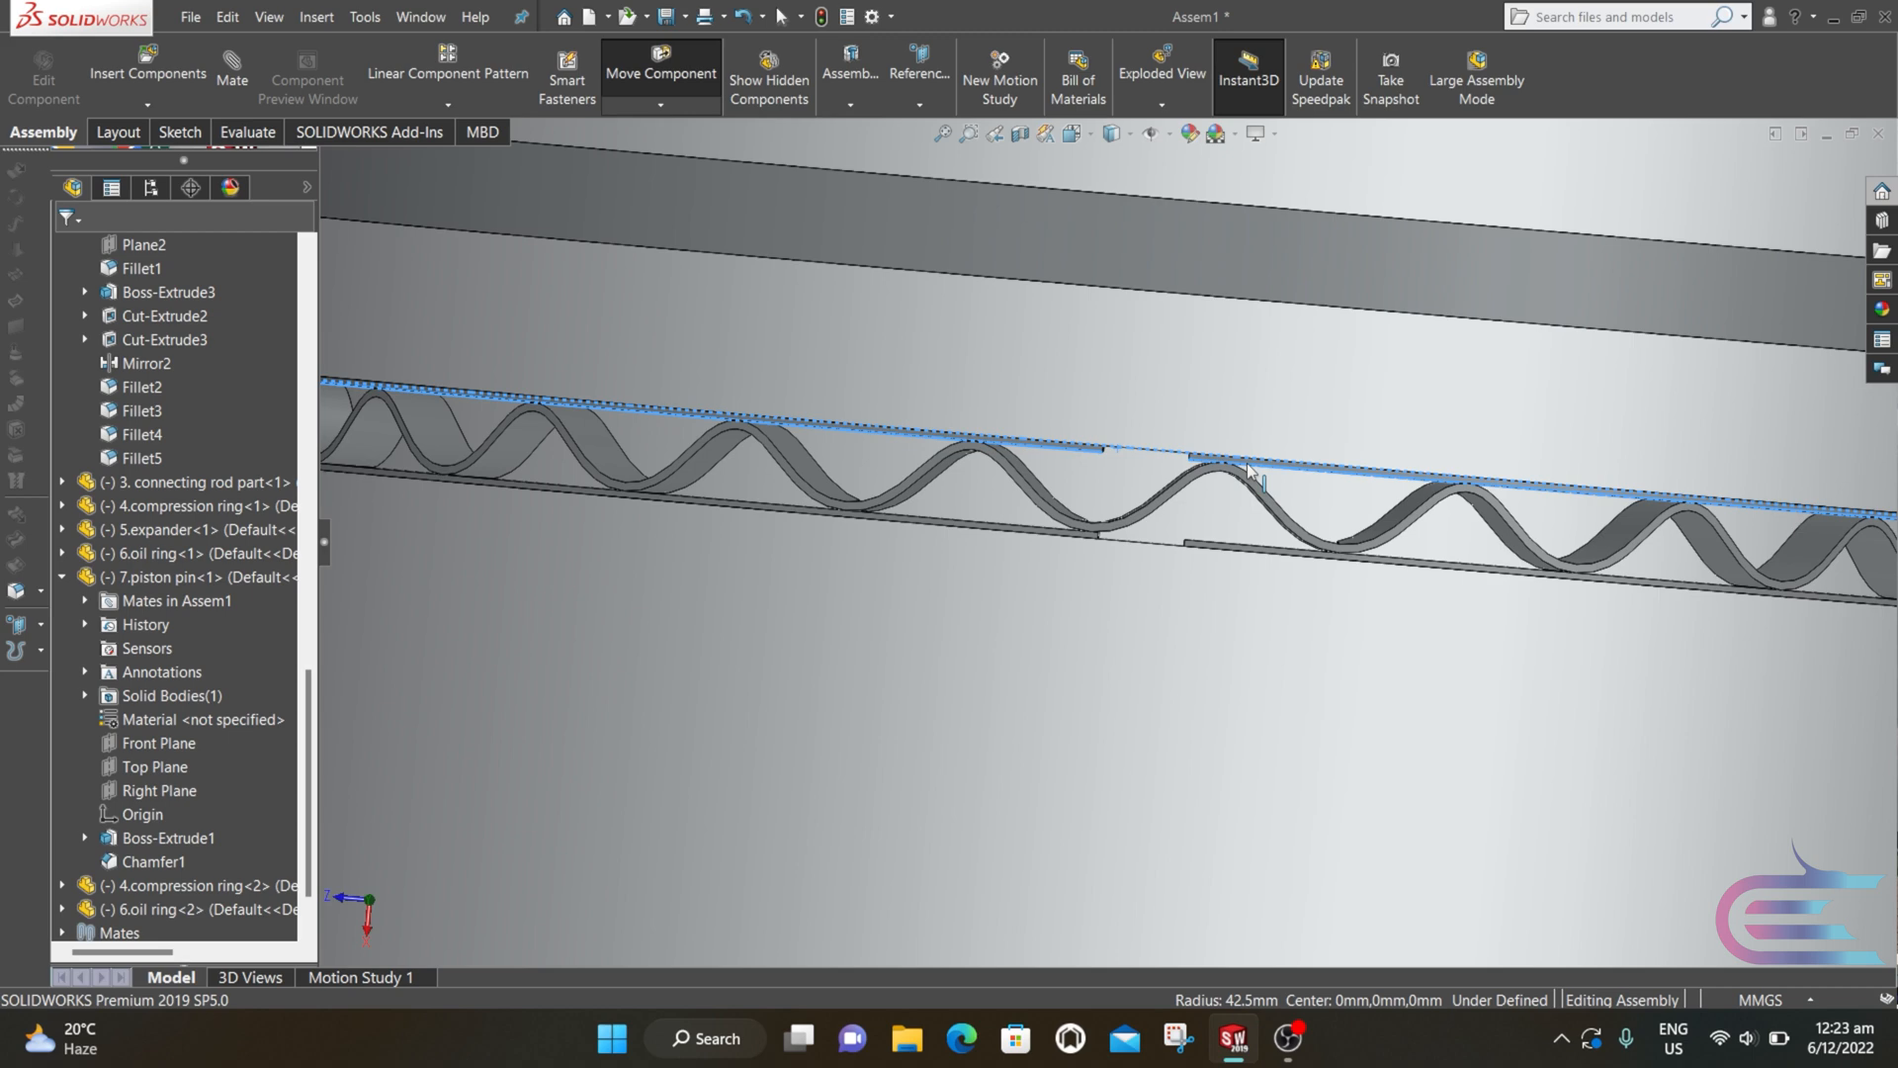
scroll(1251, 485, up, 5)
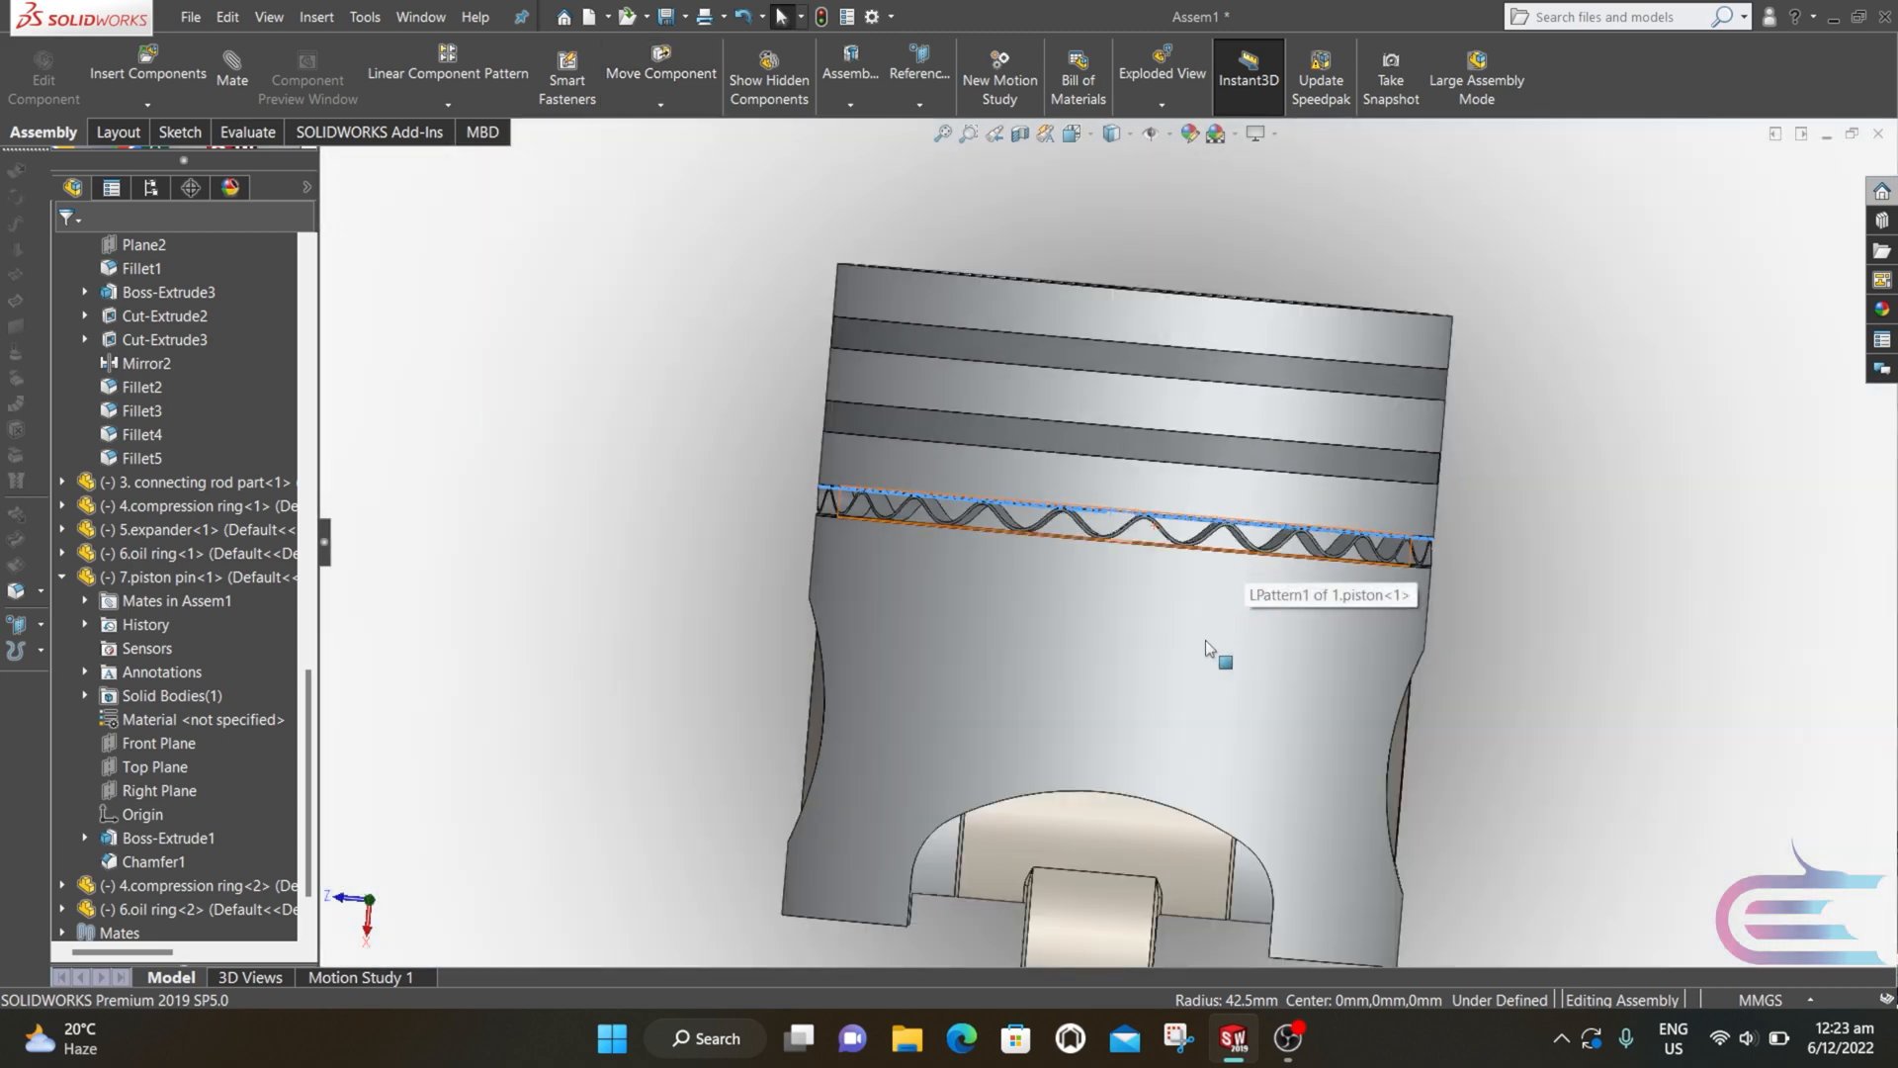
Step: Fine-tune both oil rings so their gaps align, and shift the expander so one wave crest sits between the gaps
scroll(1144, 534, down, 5)
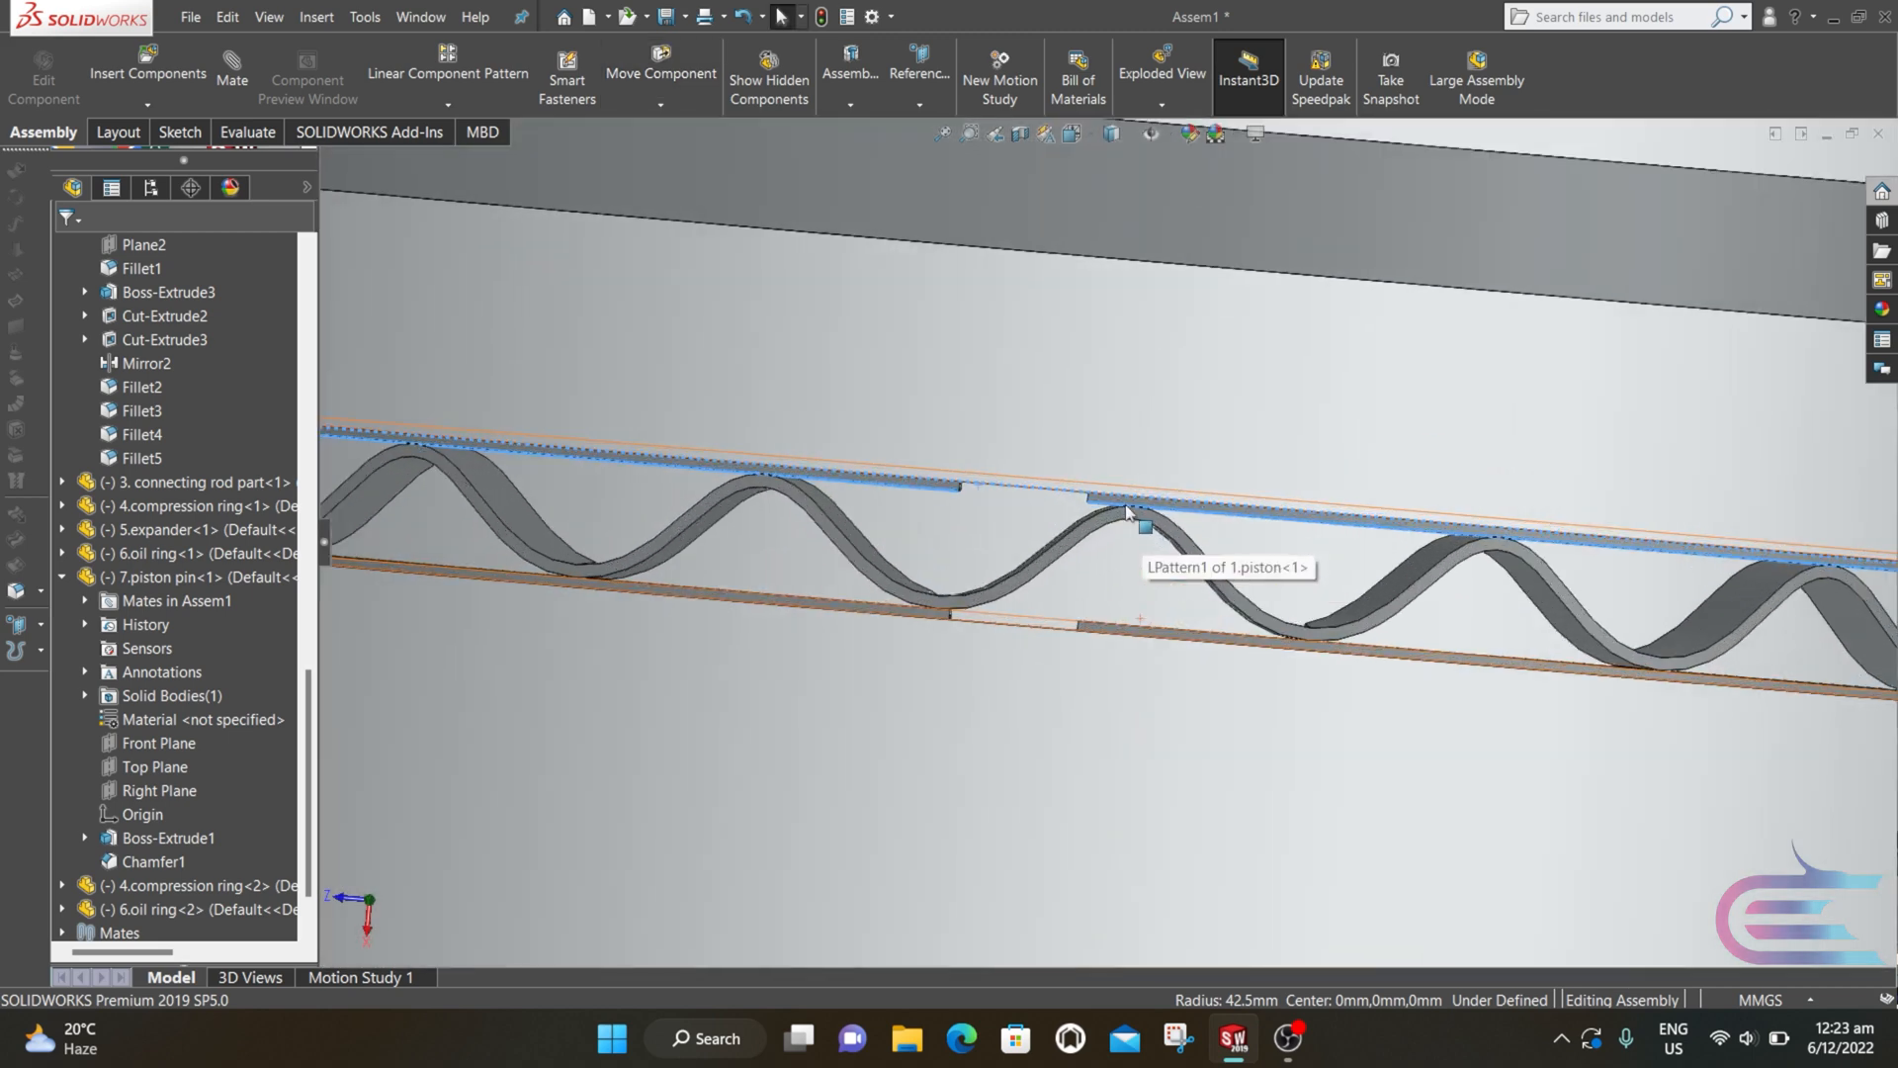
click(1108, 504)
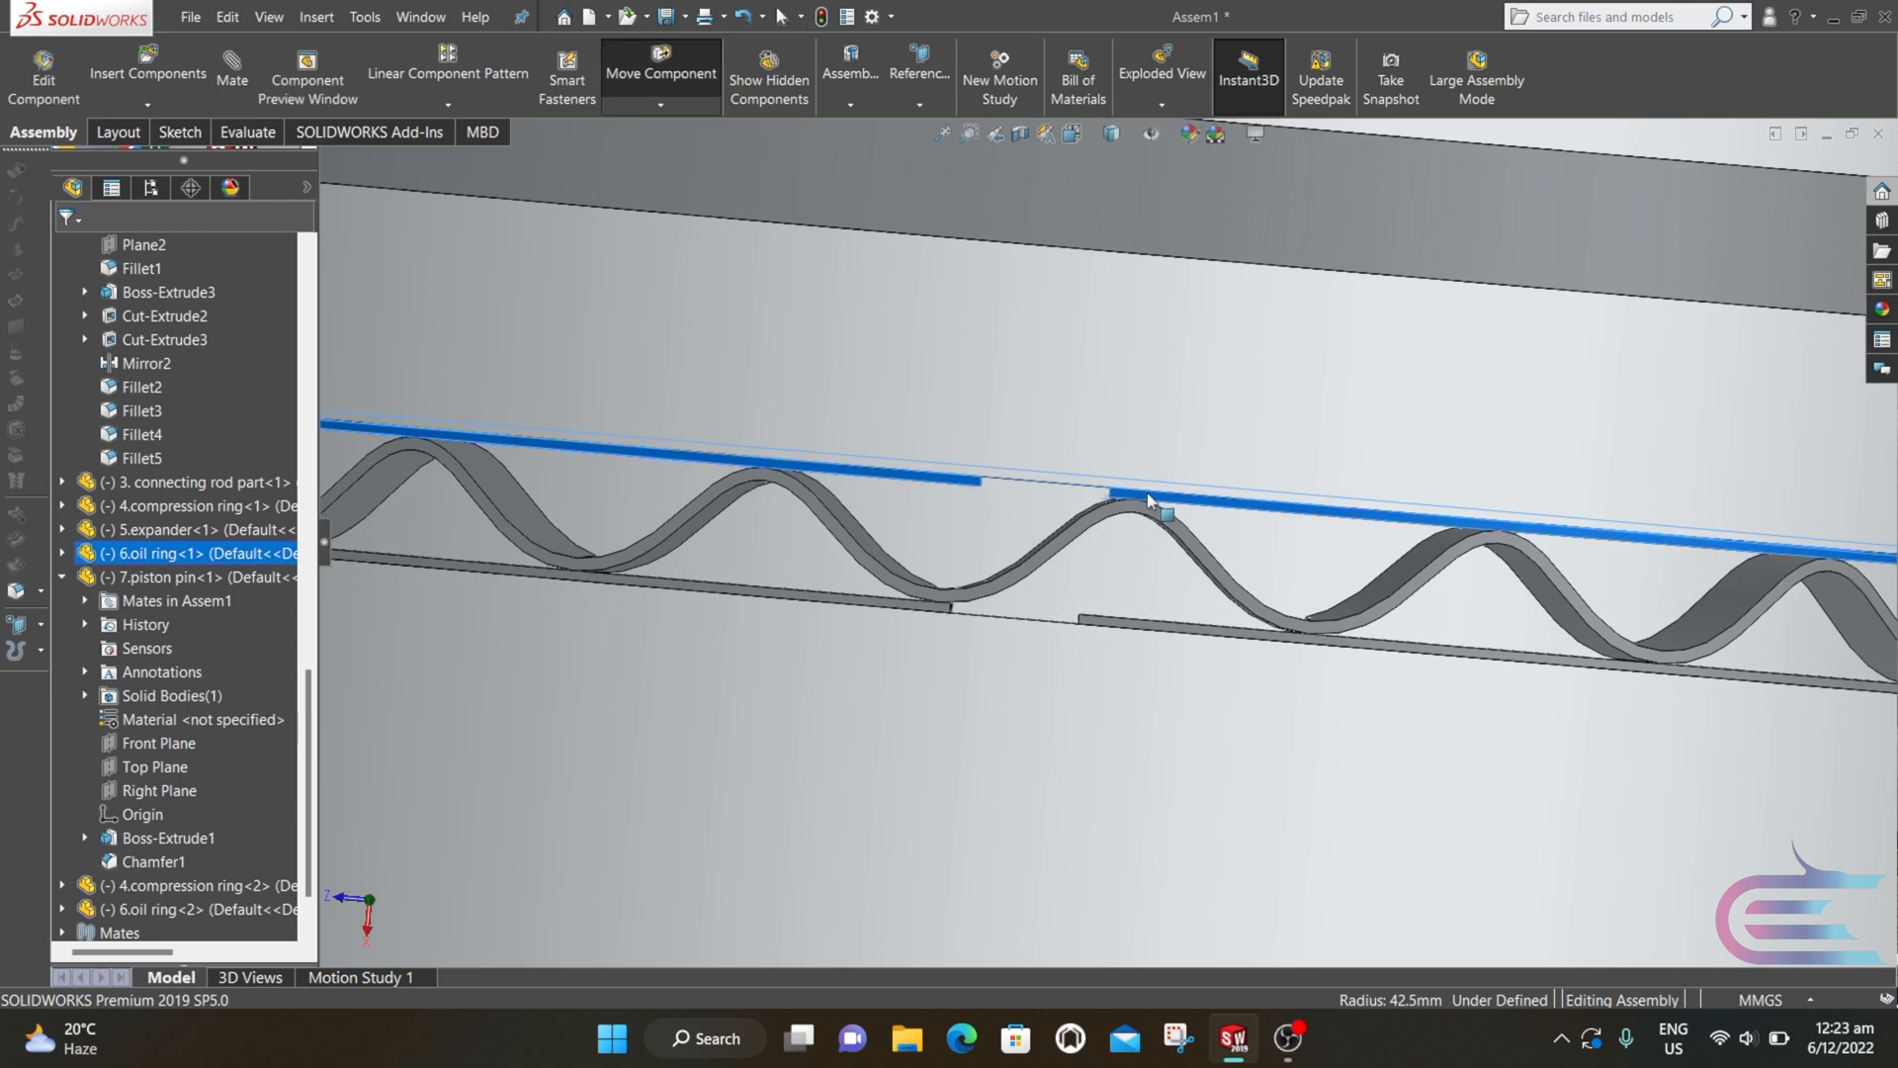
click(1113, 631)
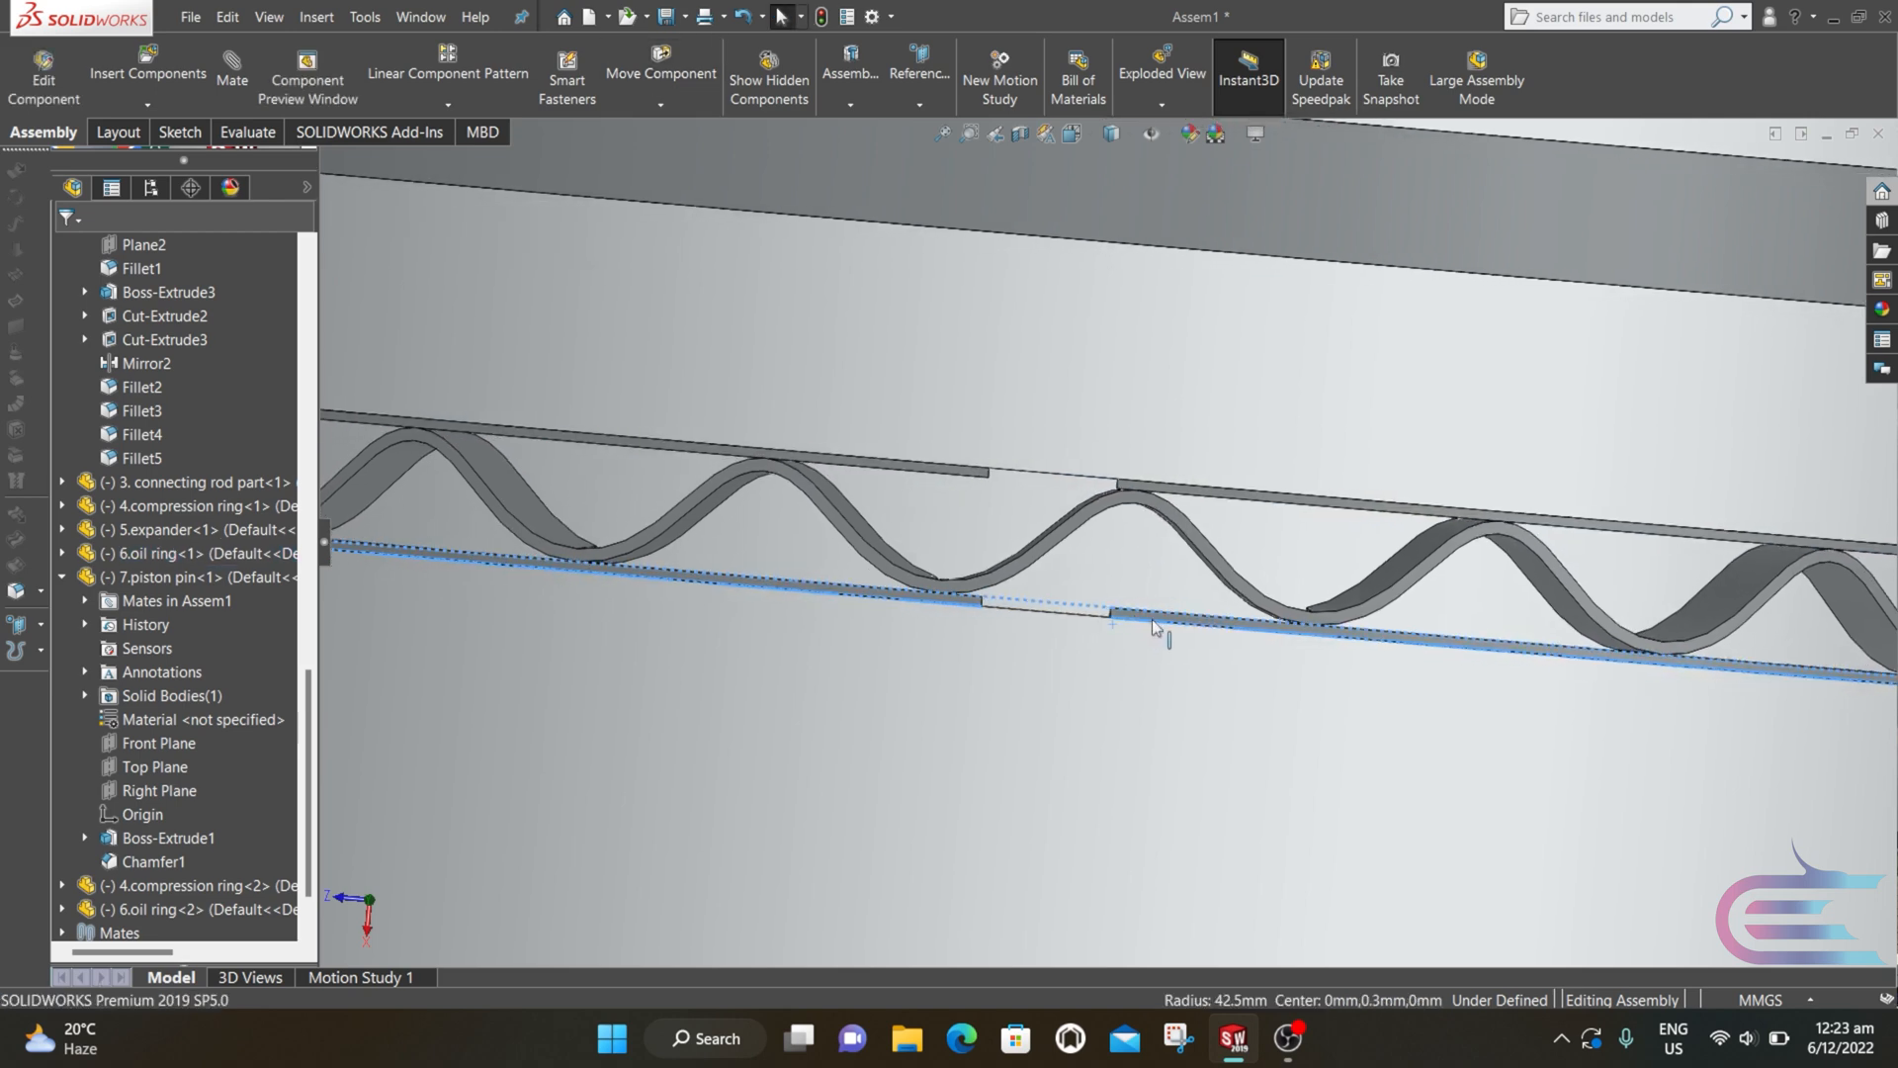
drag(1137, 517, 1068, 492)
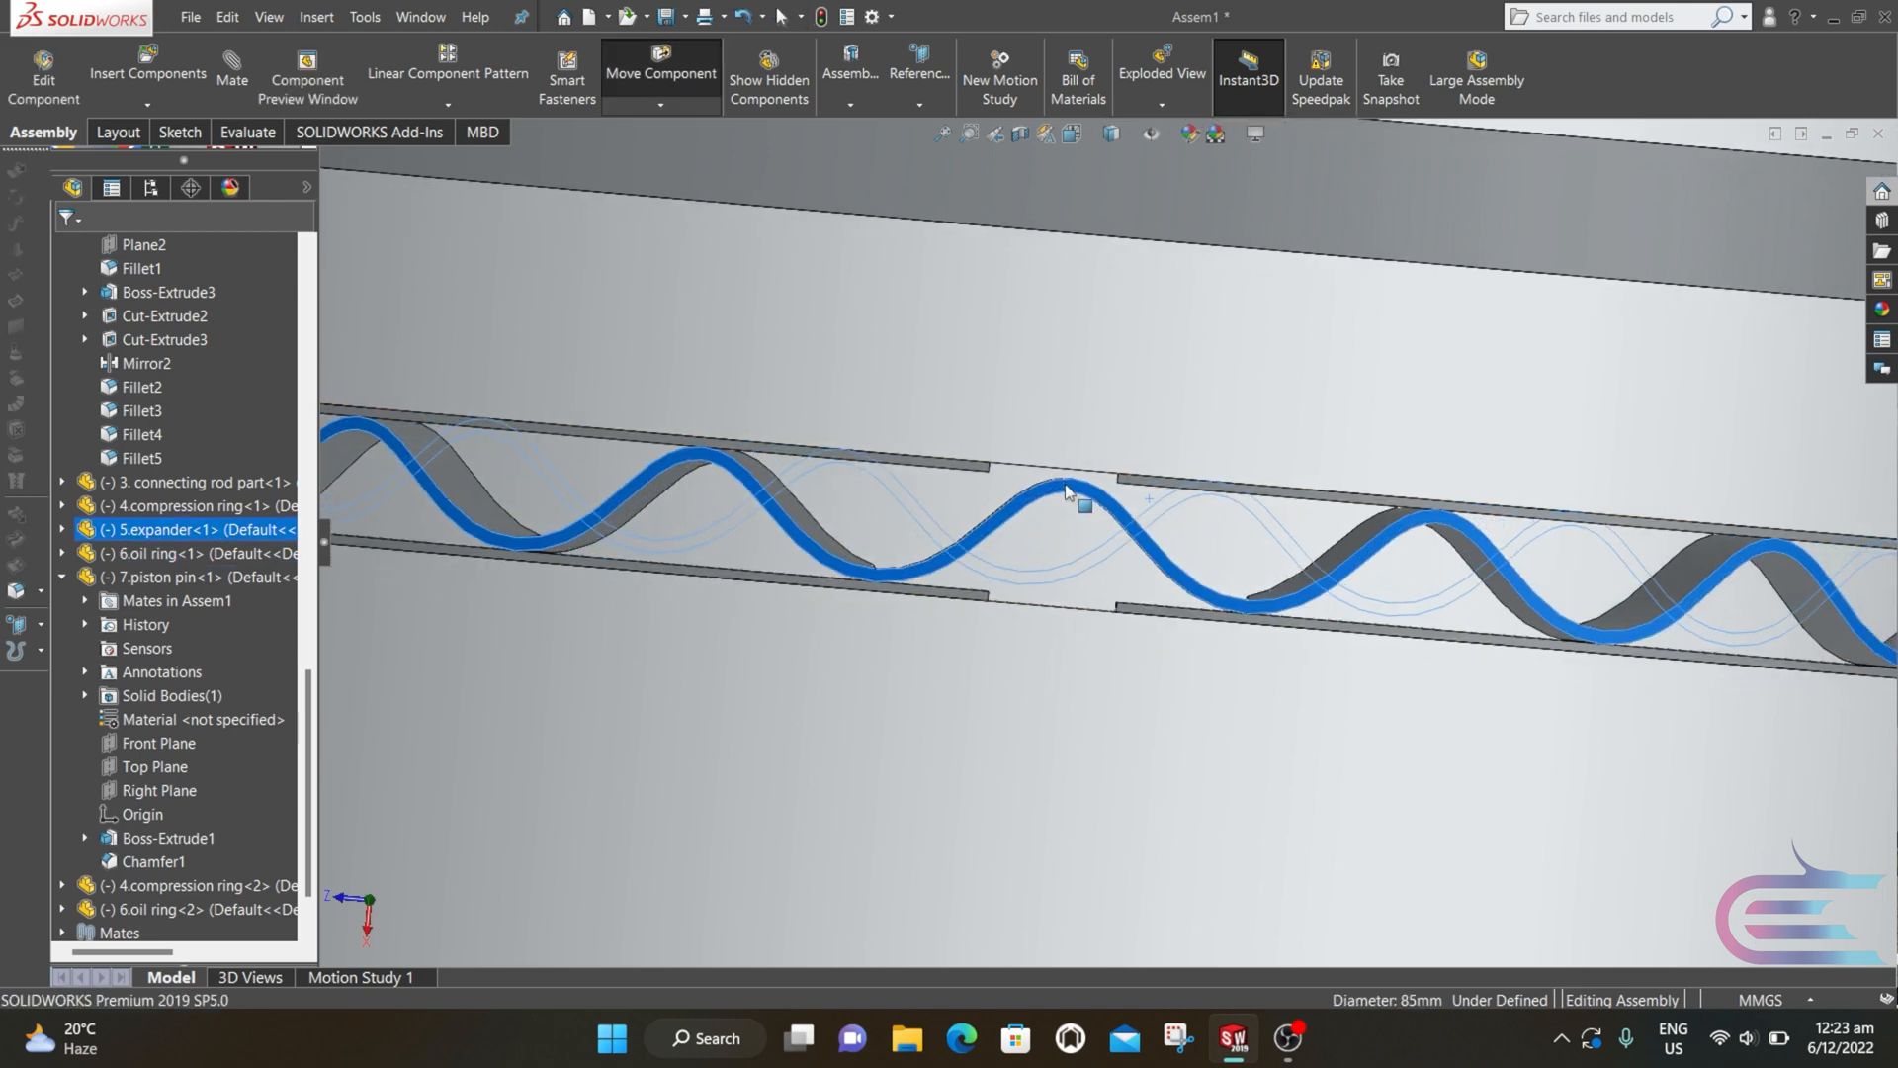
click(1159, 492)
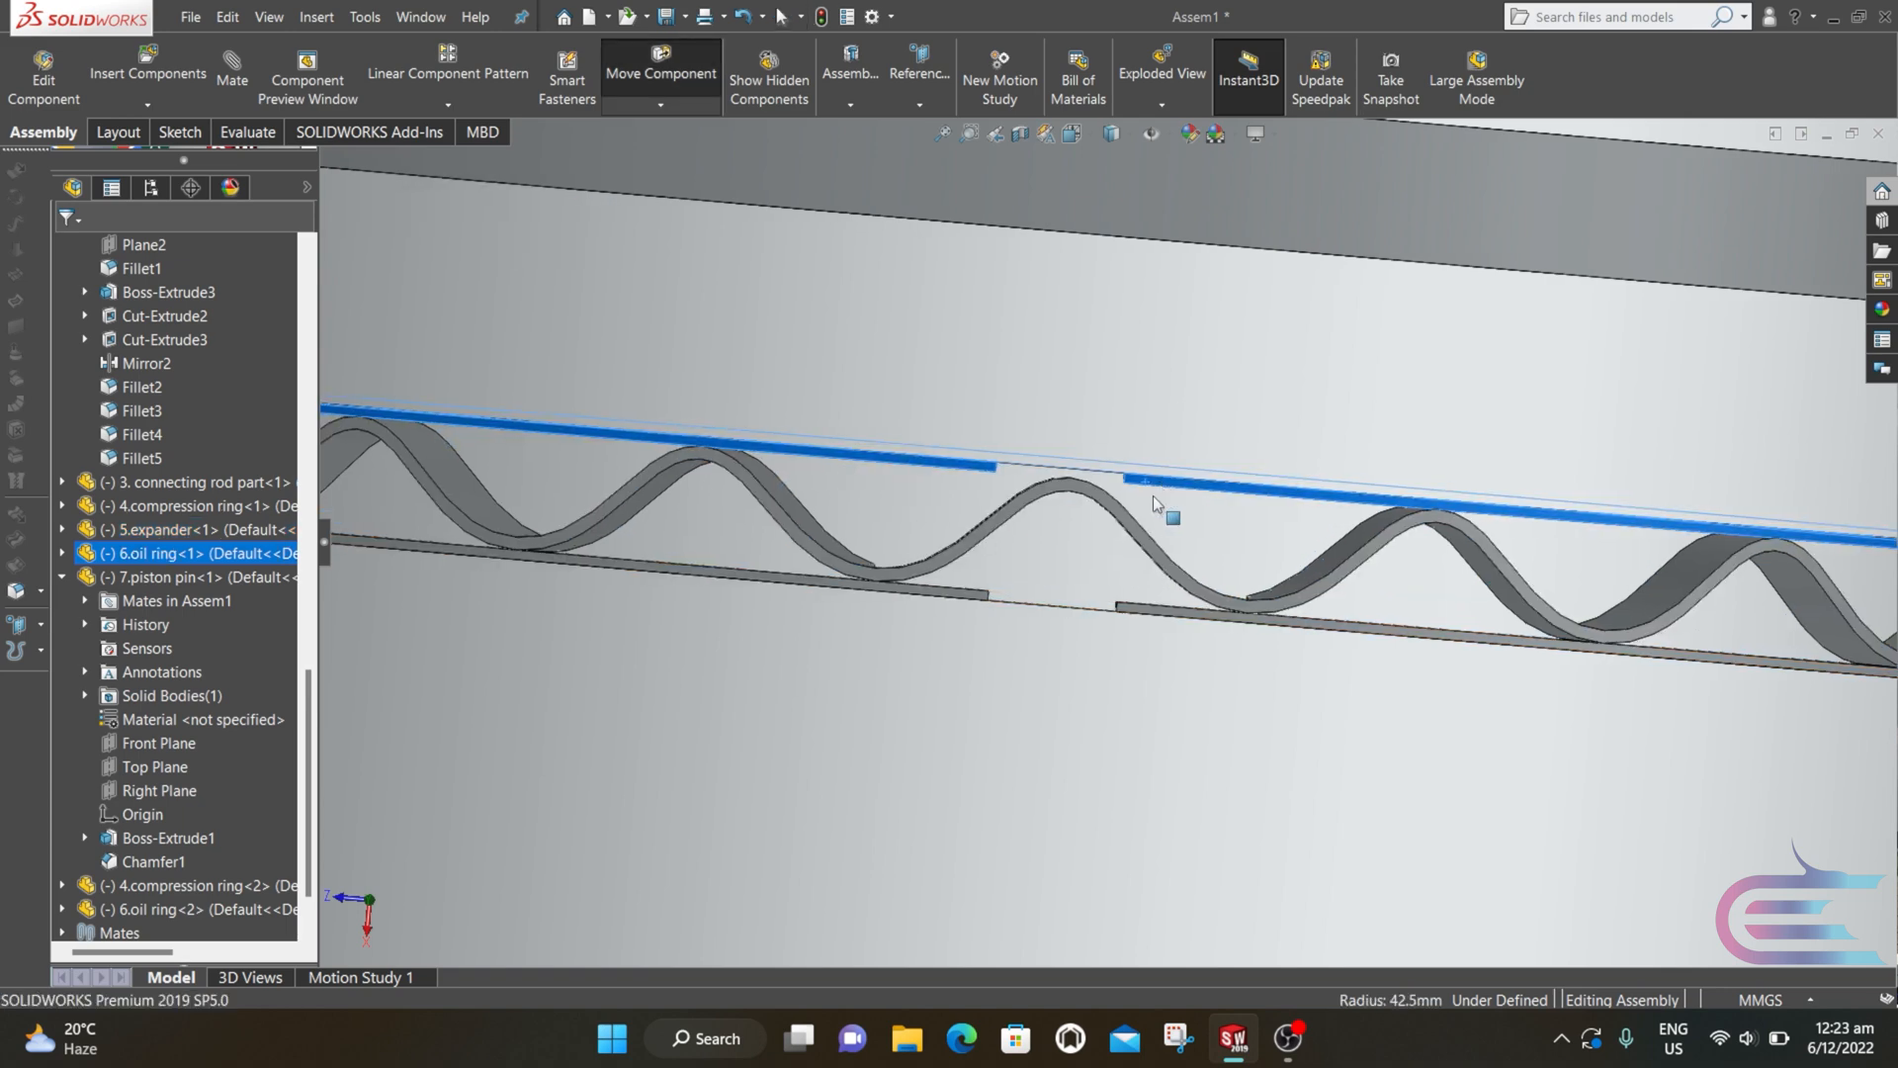
Step: Lock rotation in the Concentric2 mate between the piston and the upper compression ring
scroll(1154, 503, up, 6)
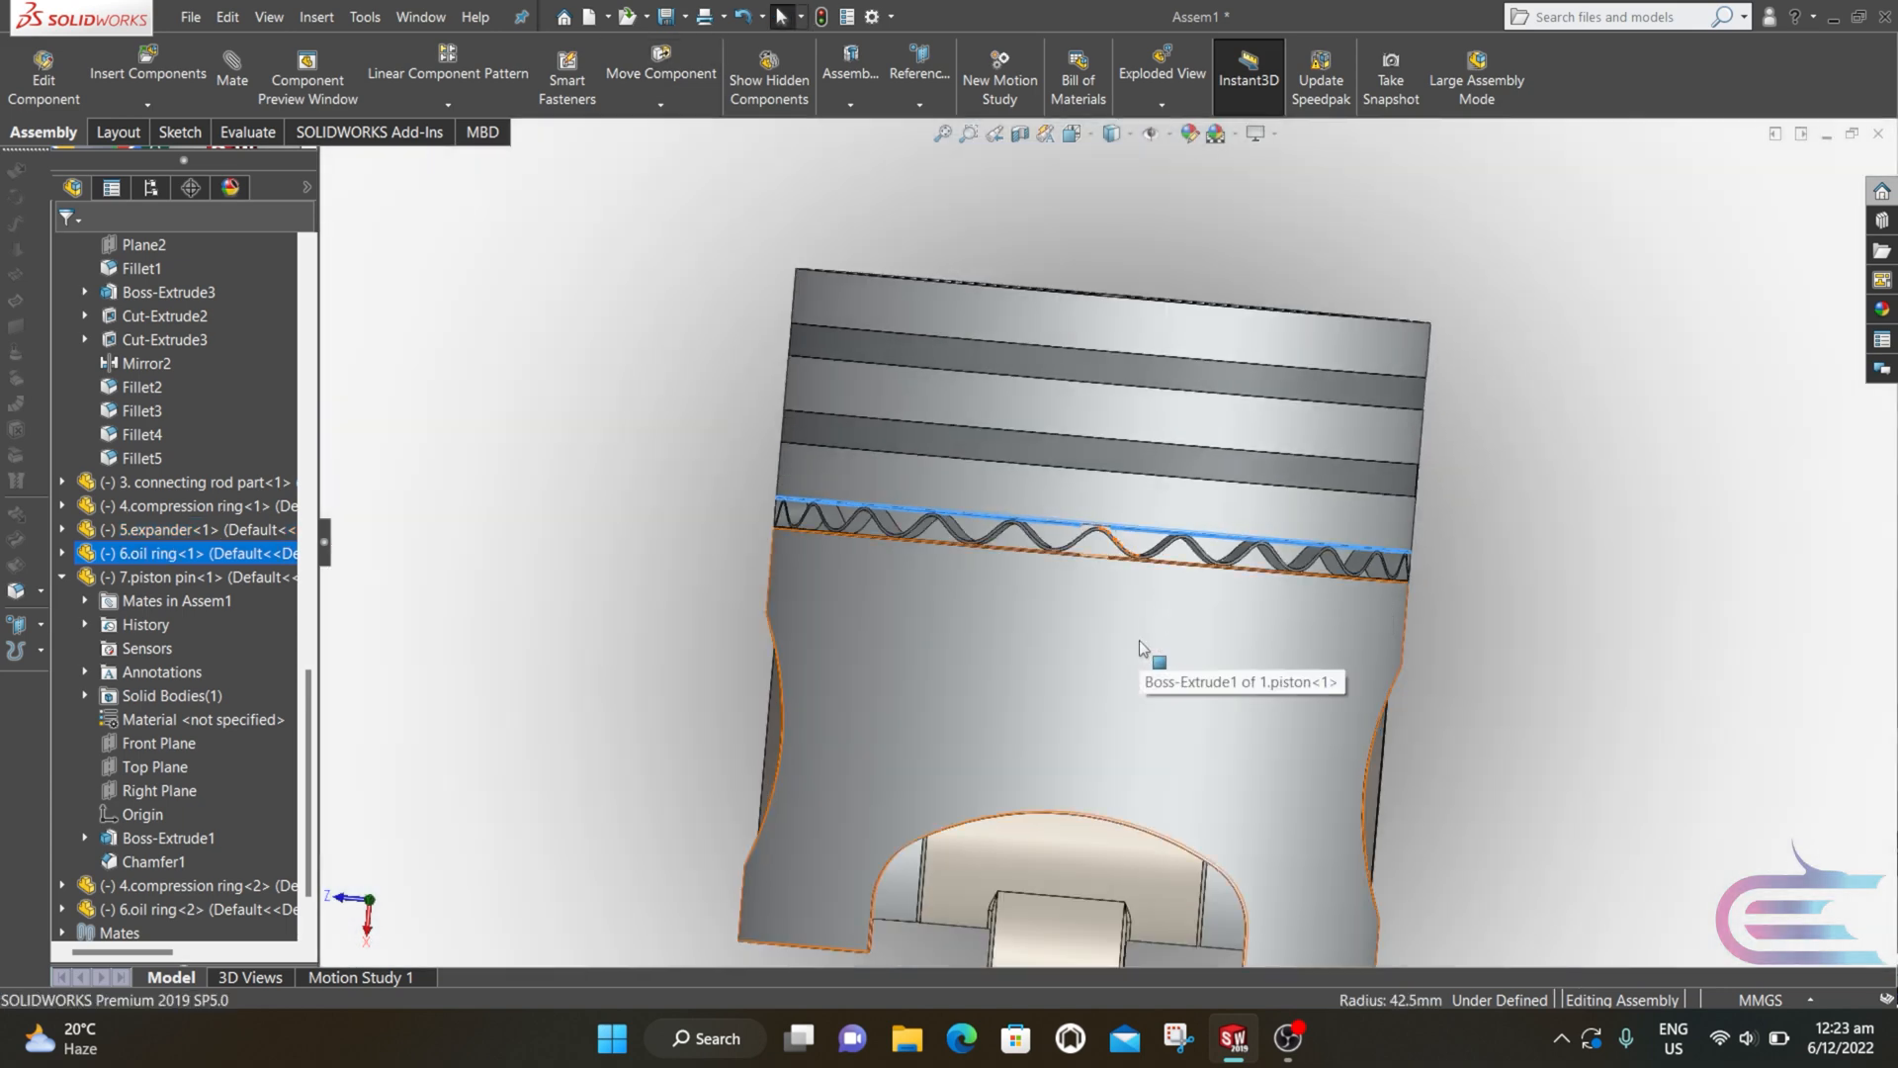
scroll(1137, 641, up, 3)
click(671, 560)
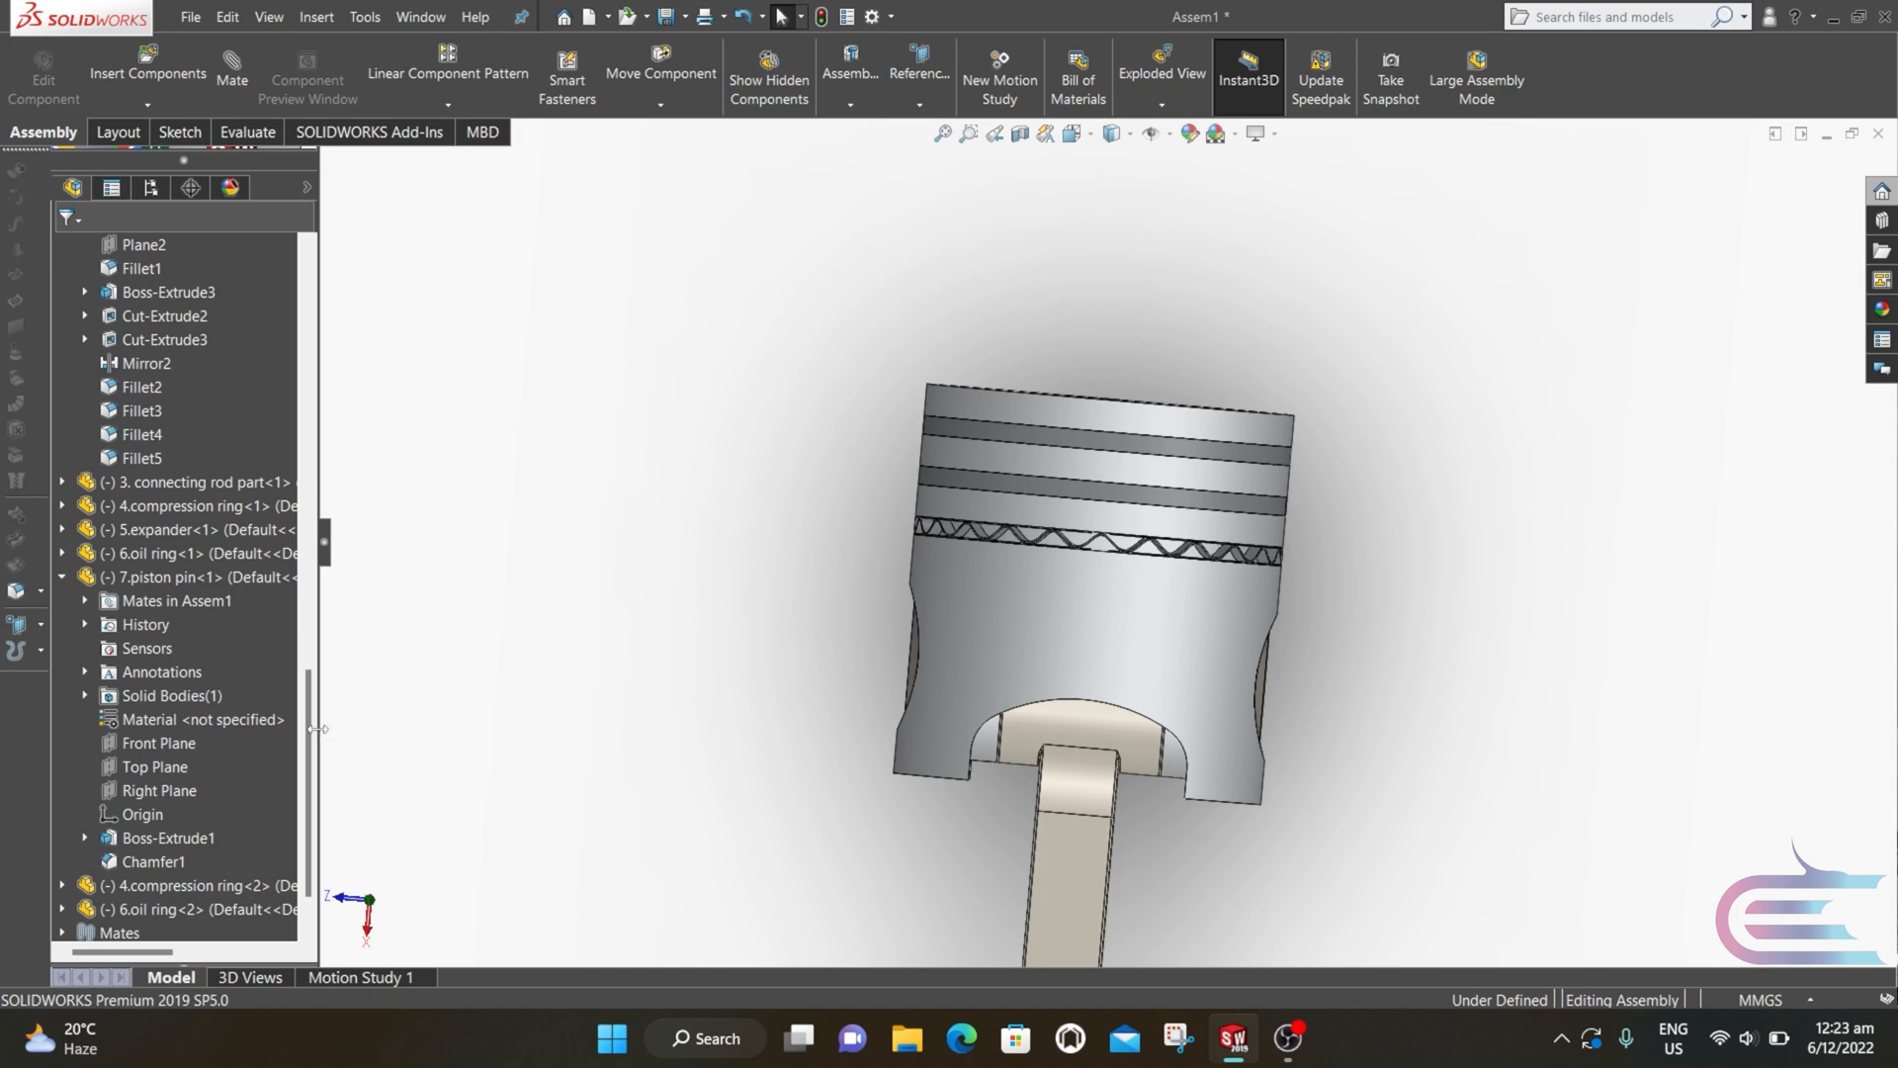
scroll(311, 734, down, 2)
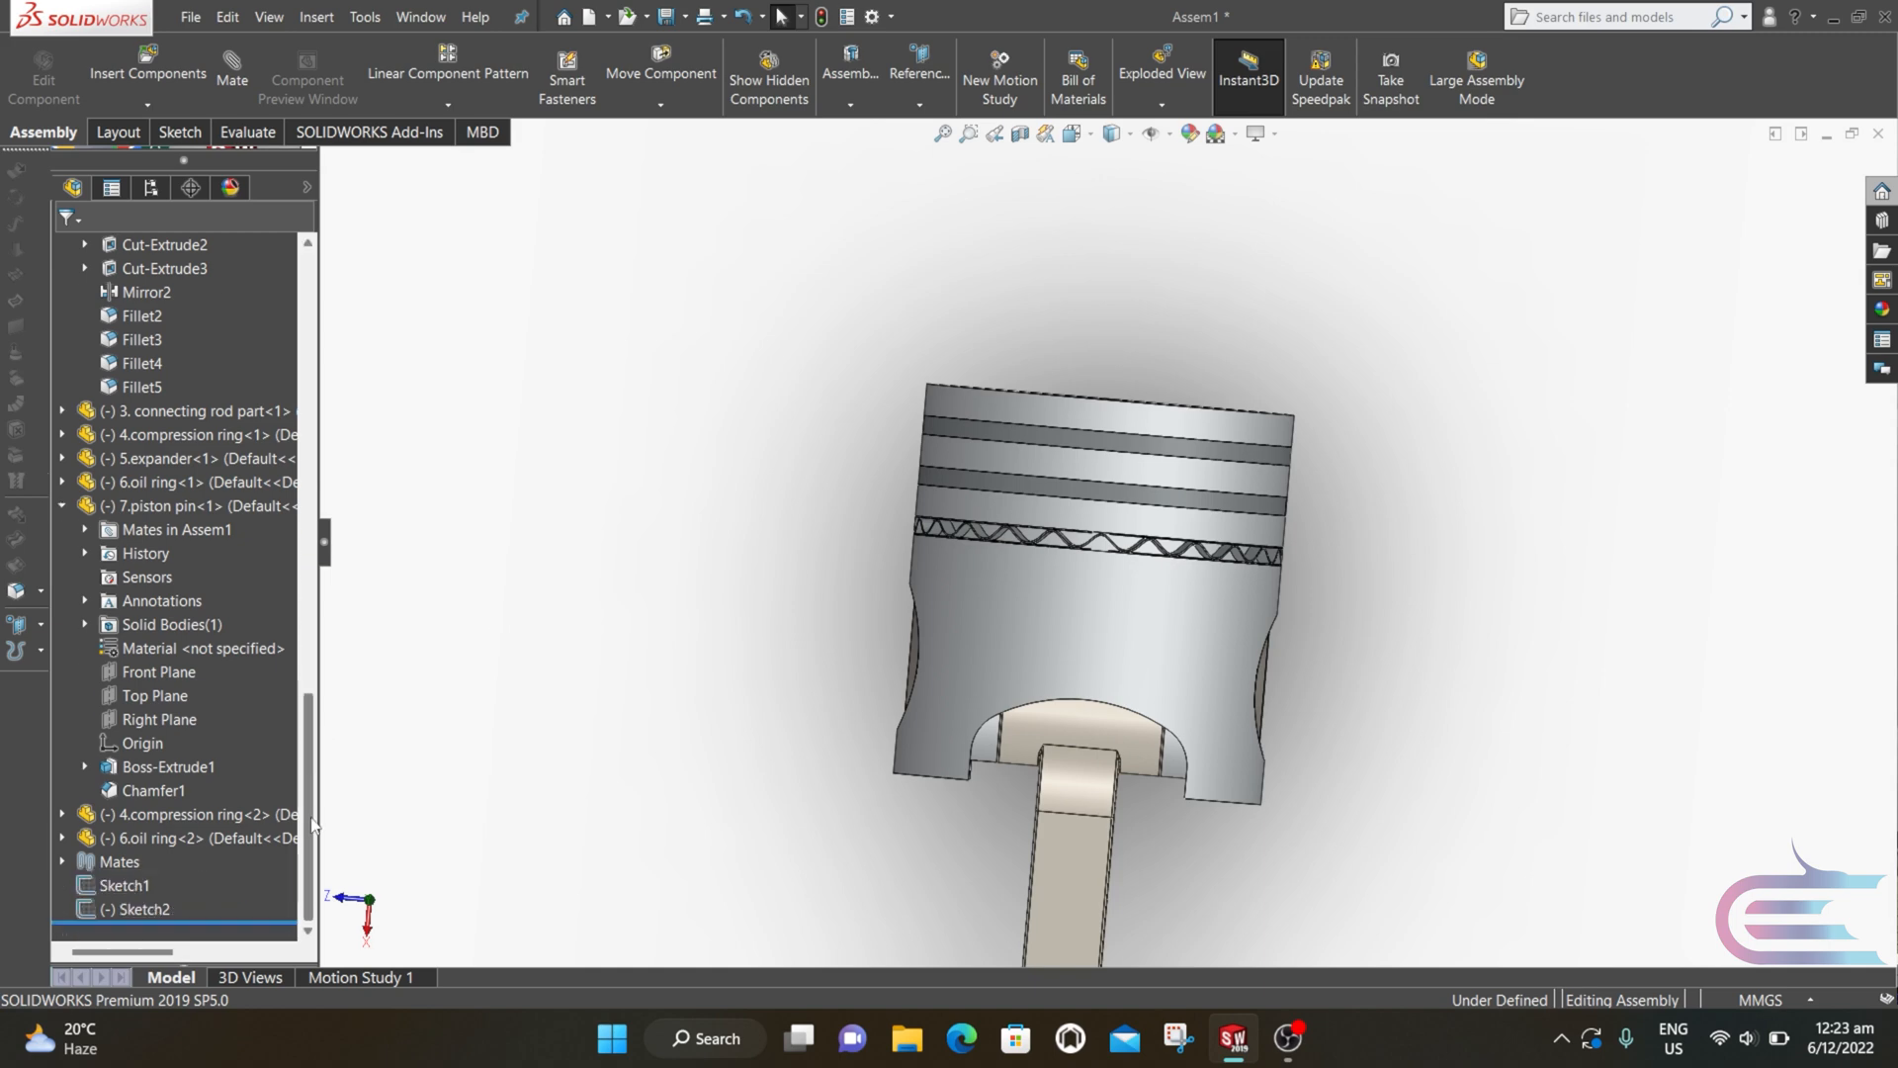
click(63, 860)
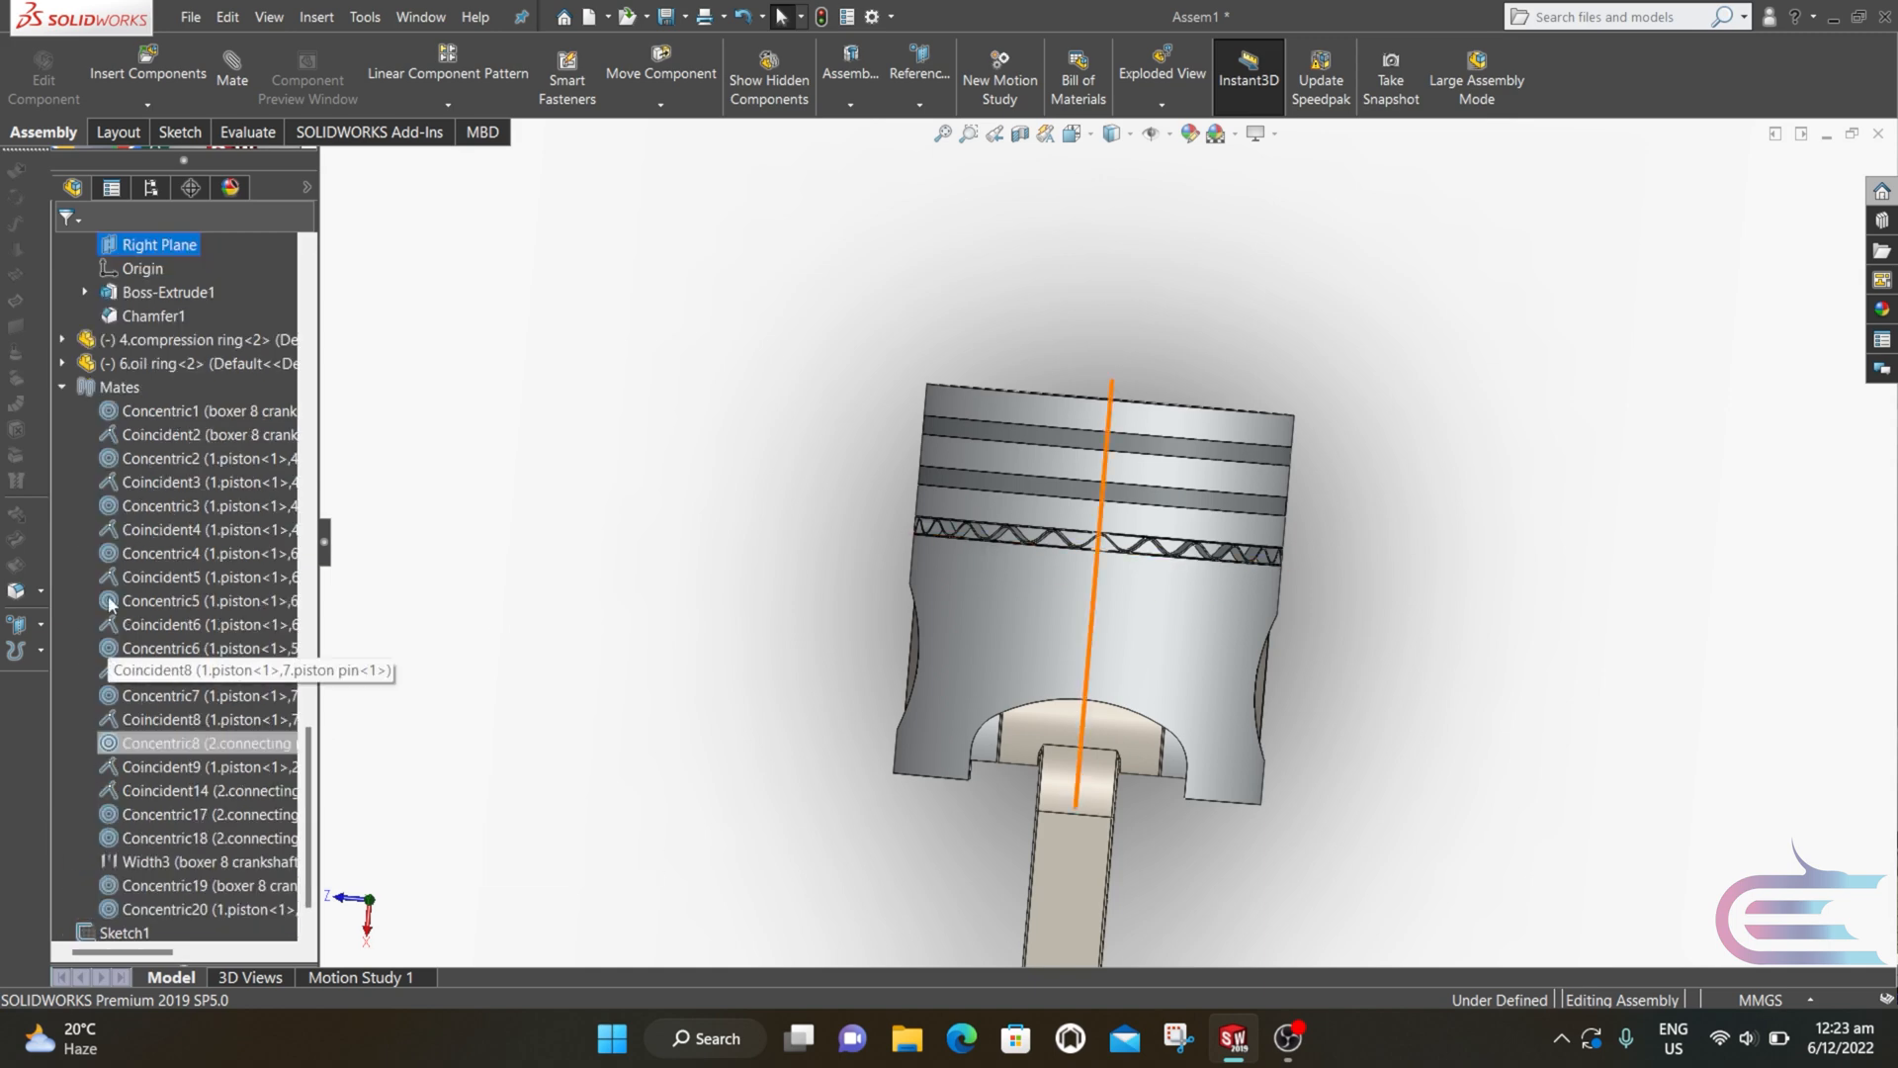
right_click(137, 461)
click(152, 398)
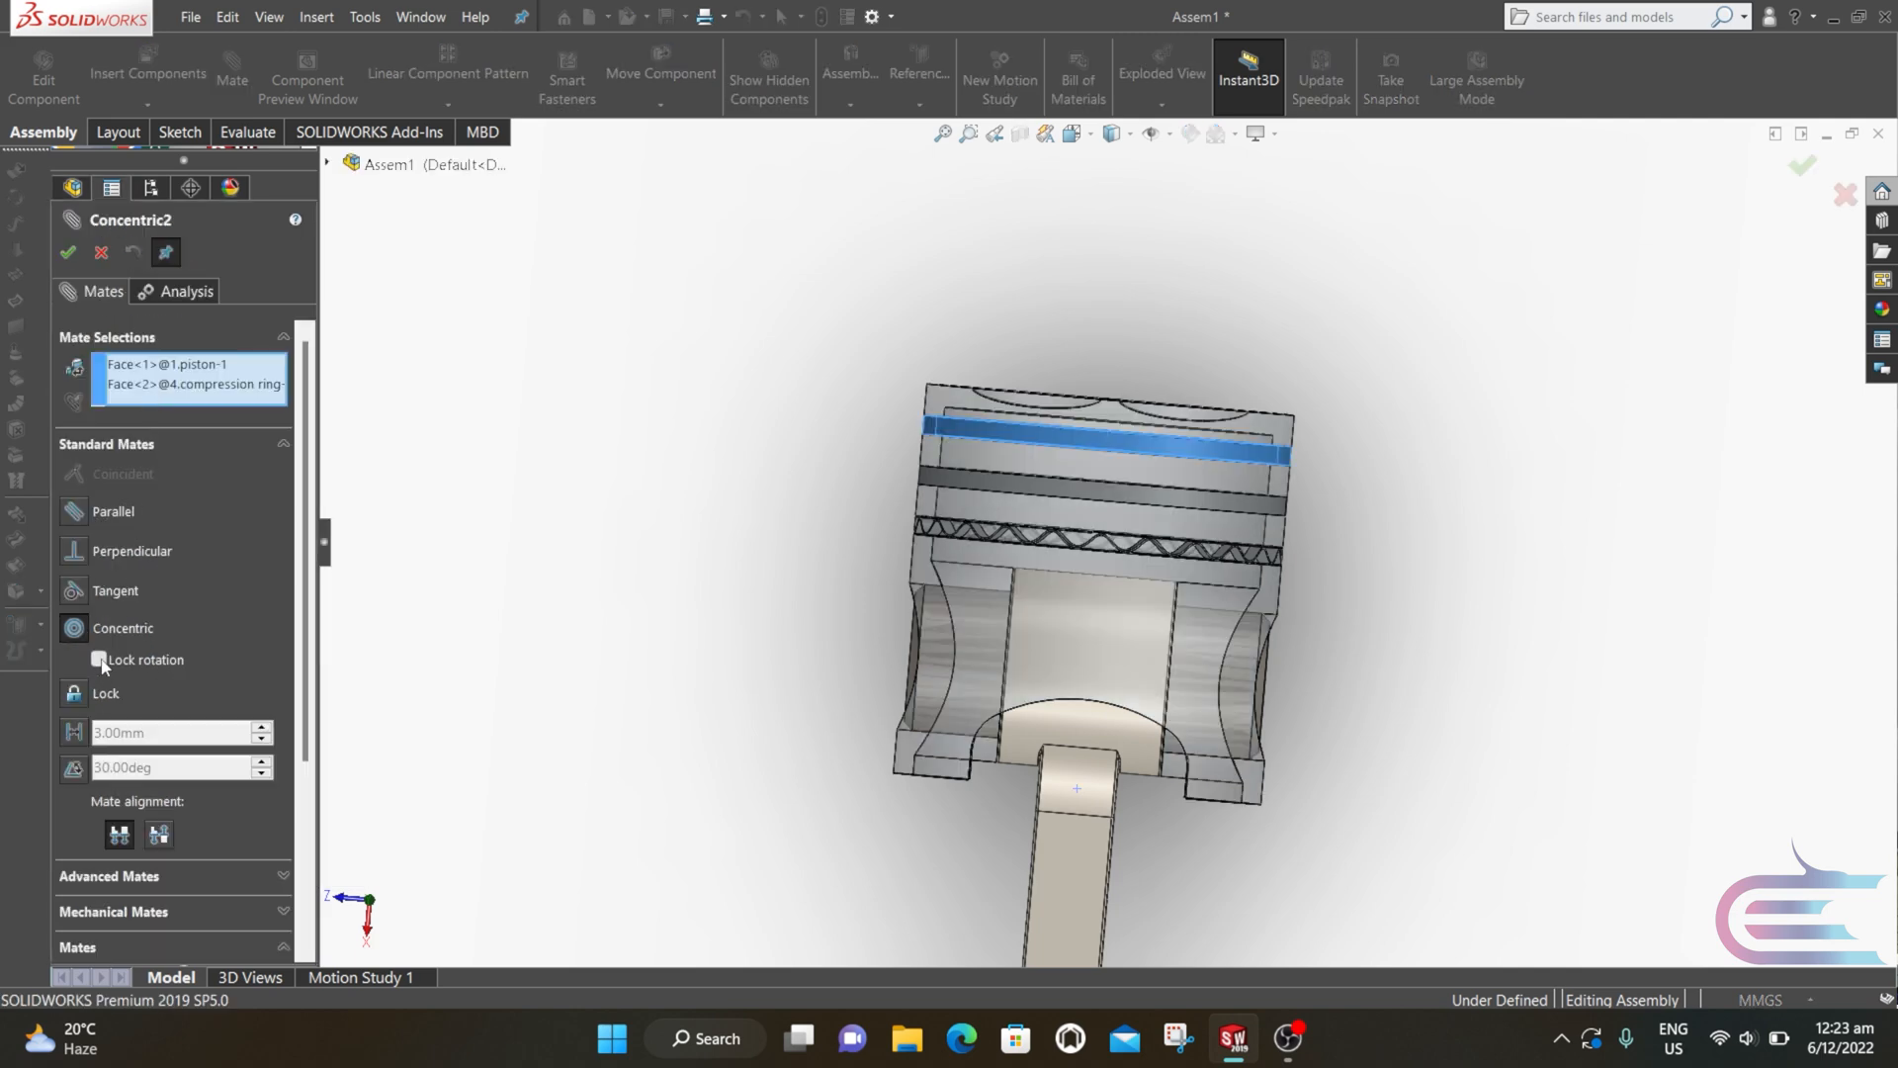
click(68, 253)
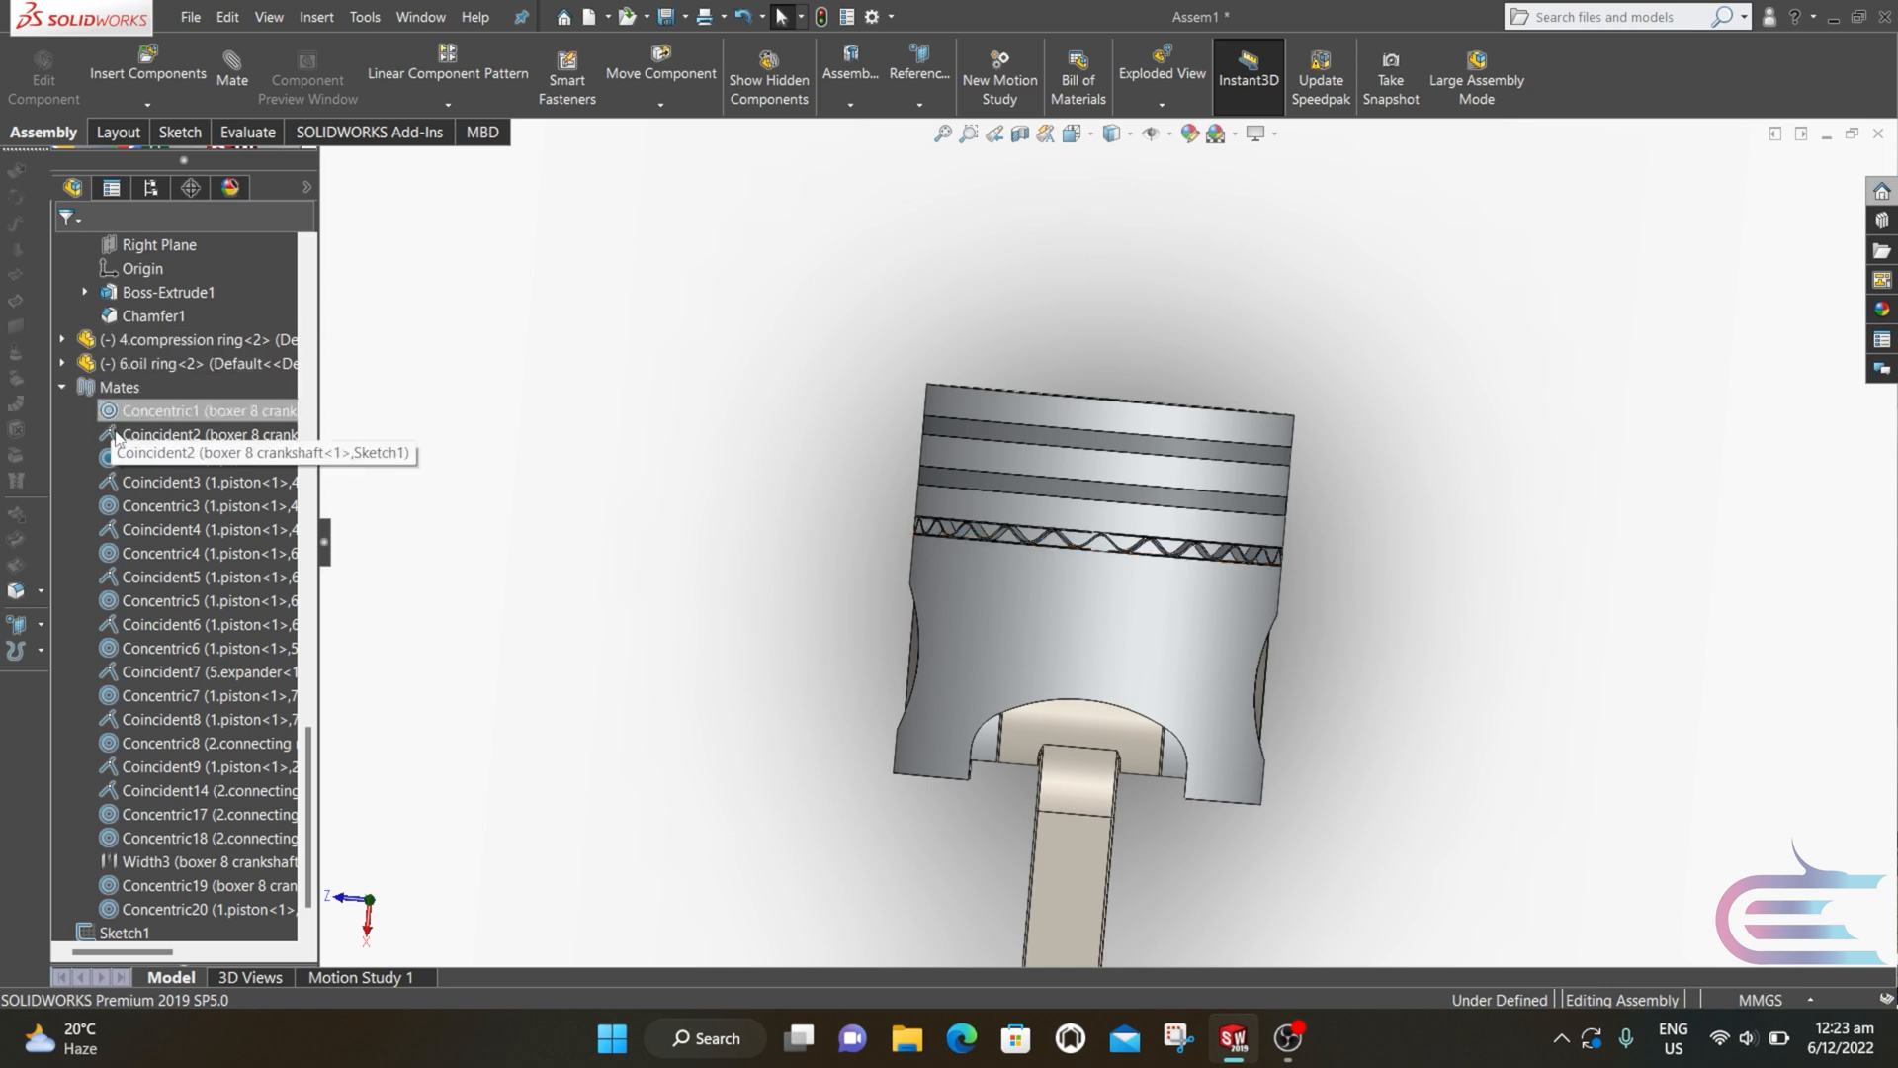
Step: Lock rotation in the Concentric3 mate between the piston and the lower compression ring
right_click(112, 506)
click(131, 452)
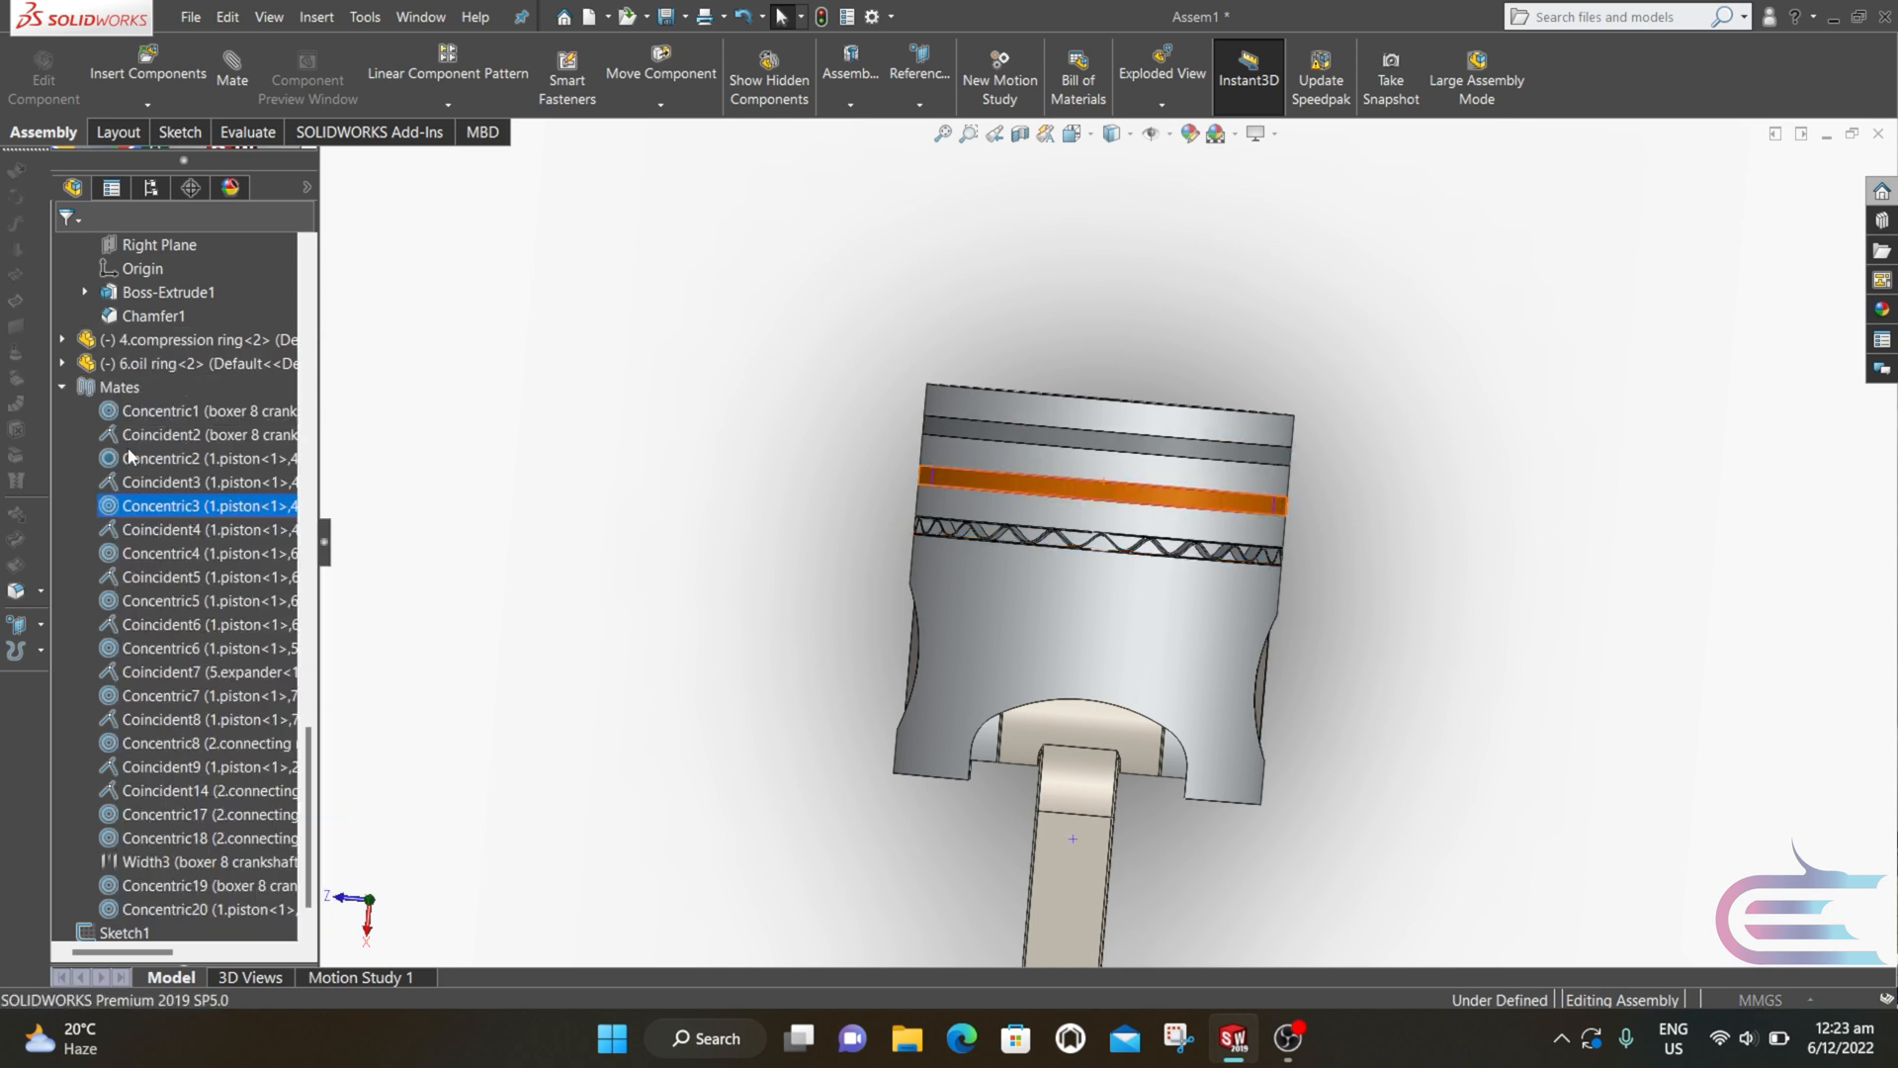
click(99, 659)
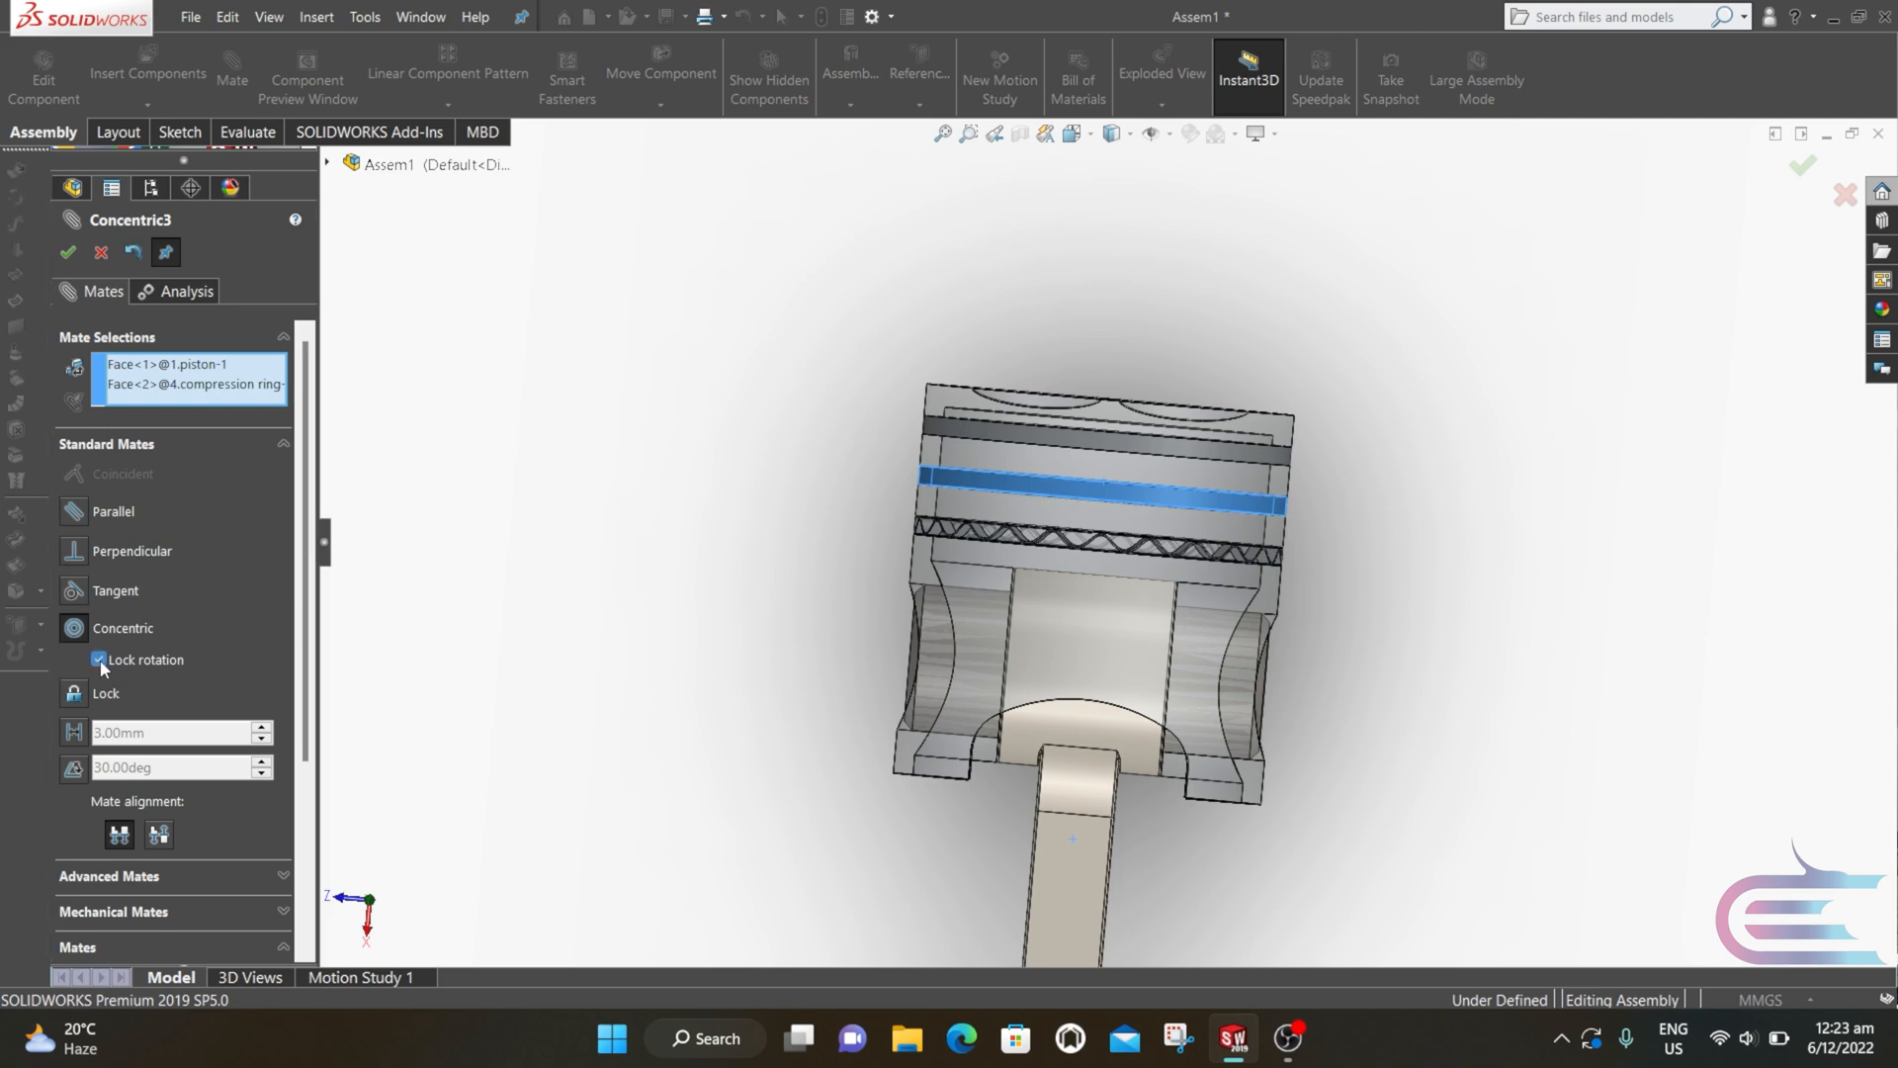
click(67, 253)
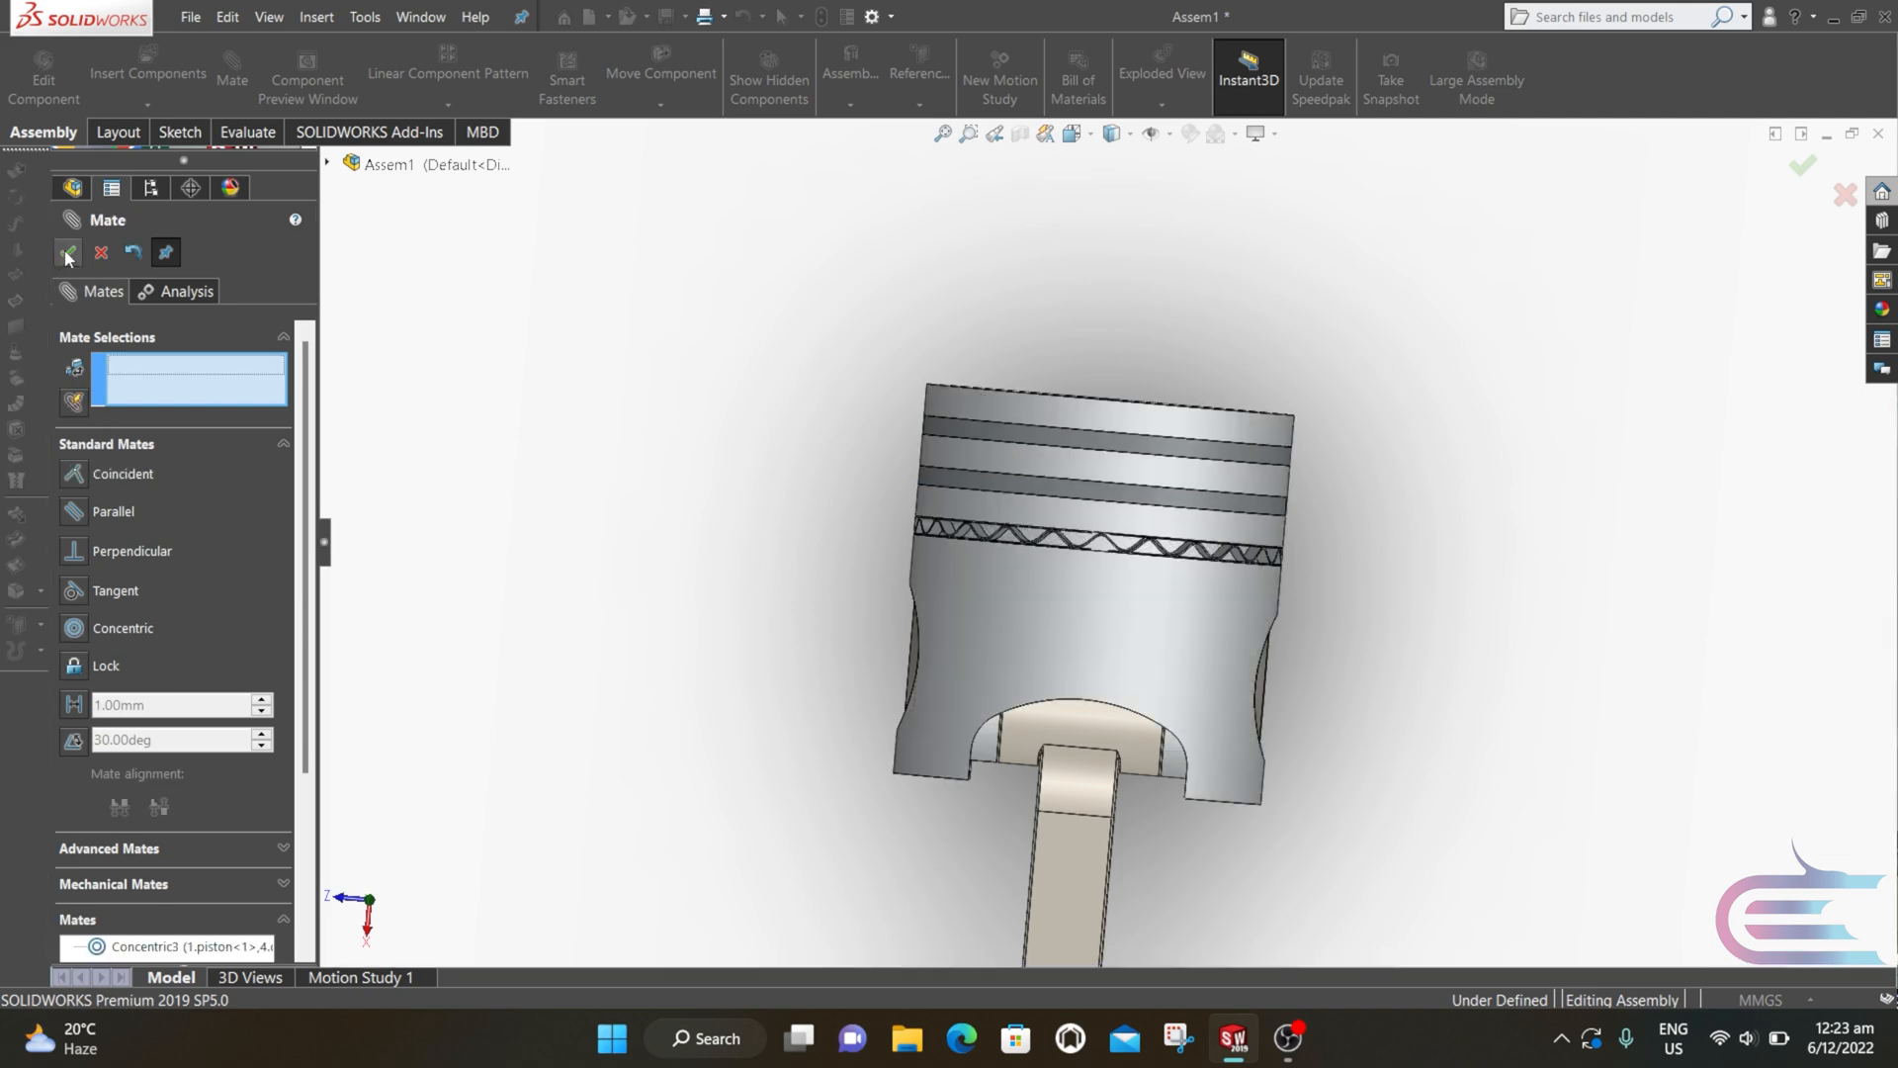
click(65, 251)
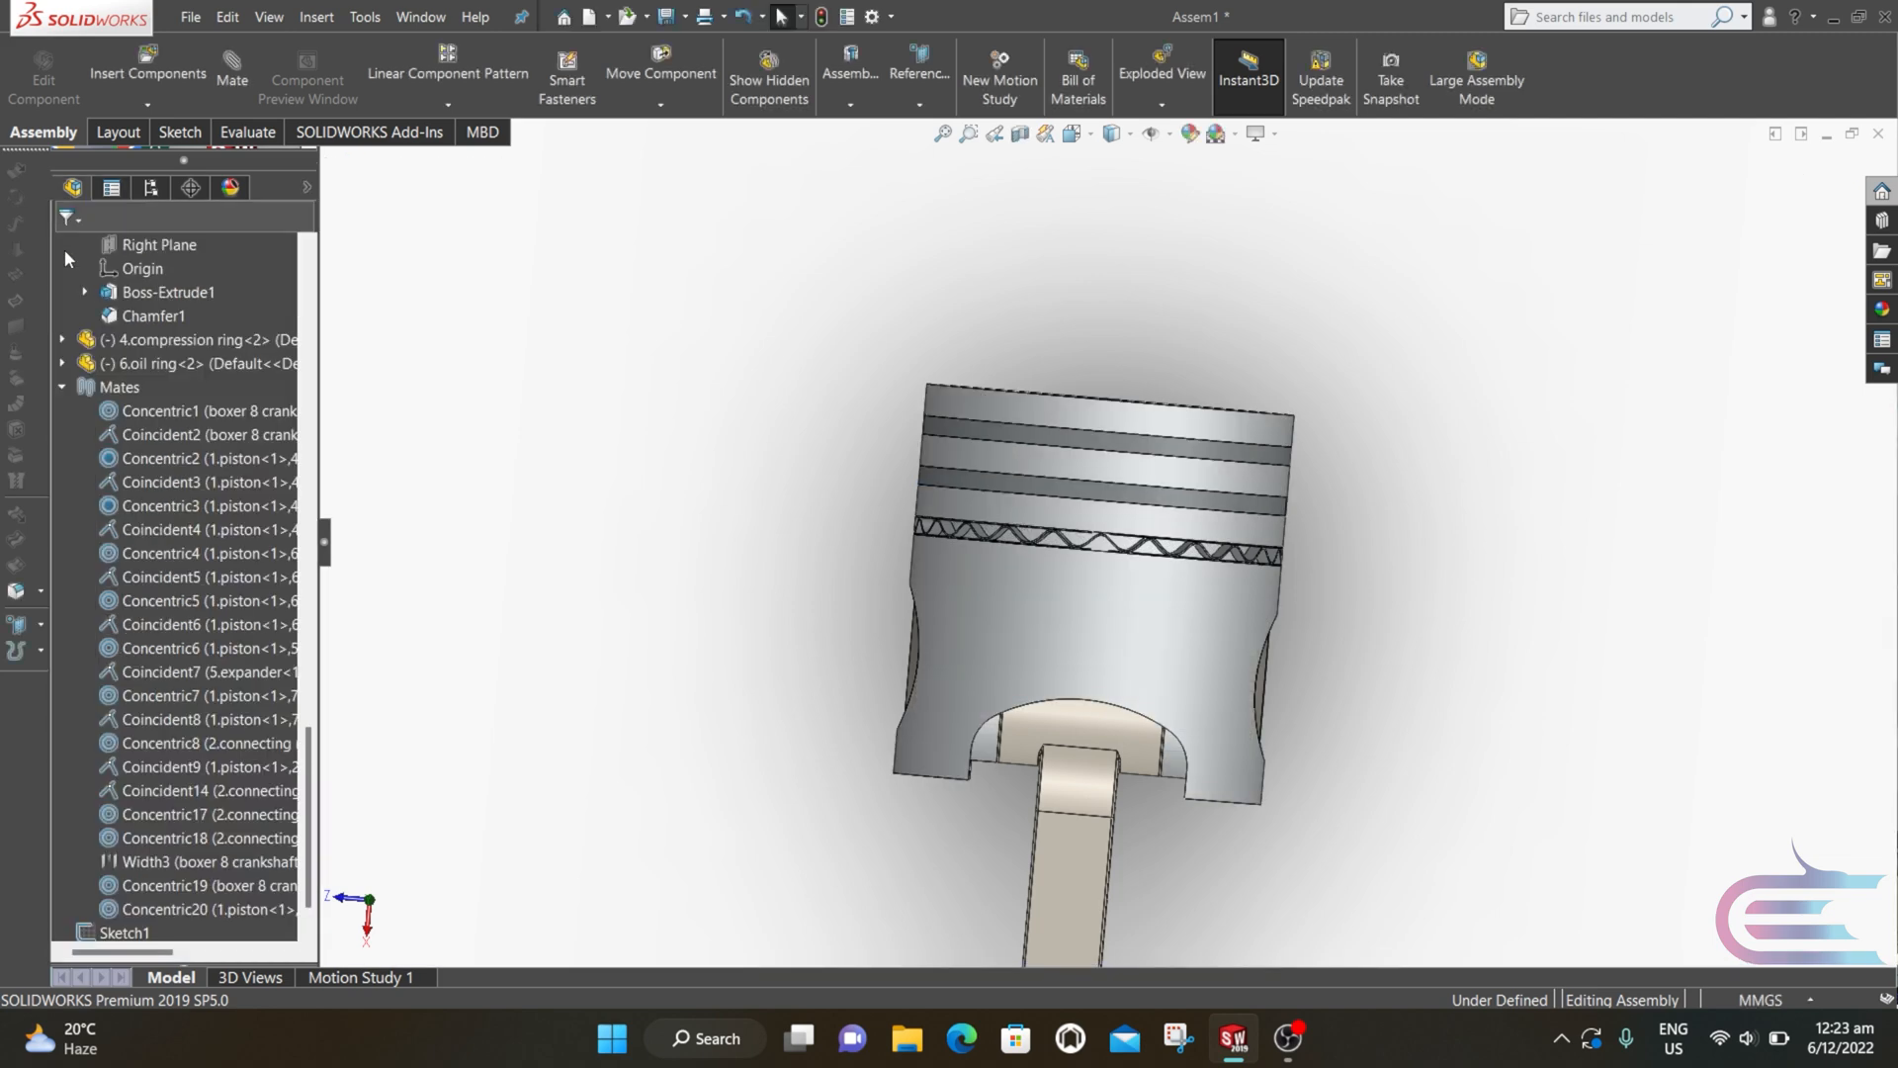
Step: Lock rotation in the Concentric4 mate between the piston and the upper oil ring
right_click(134, 556)
click(160, 507)
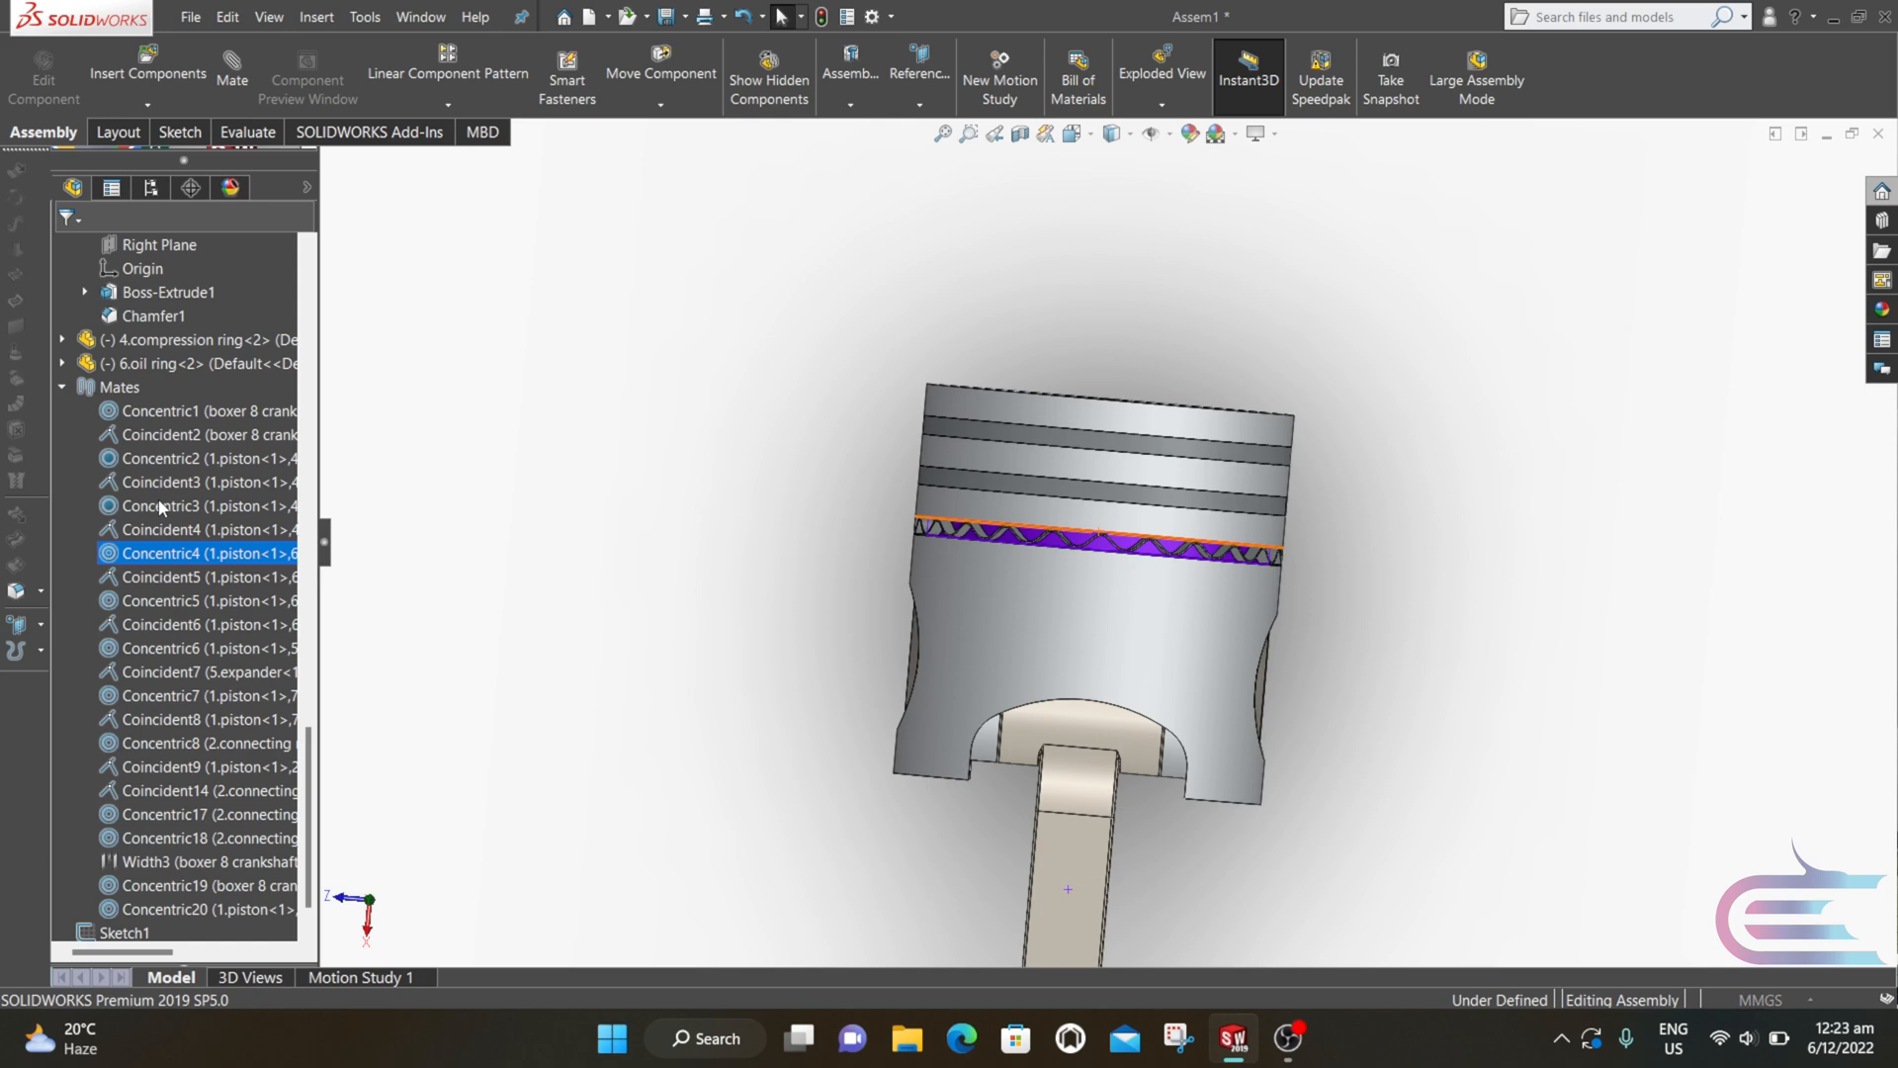
click(107, 656)
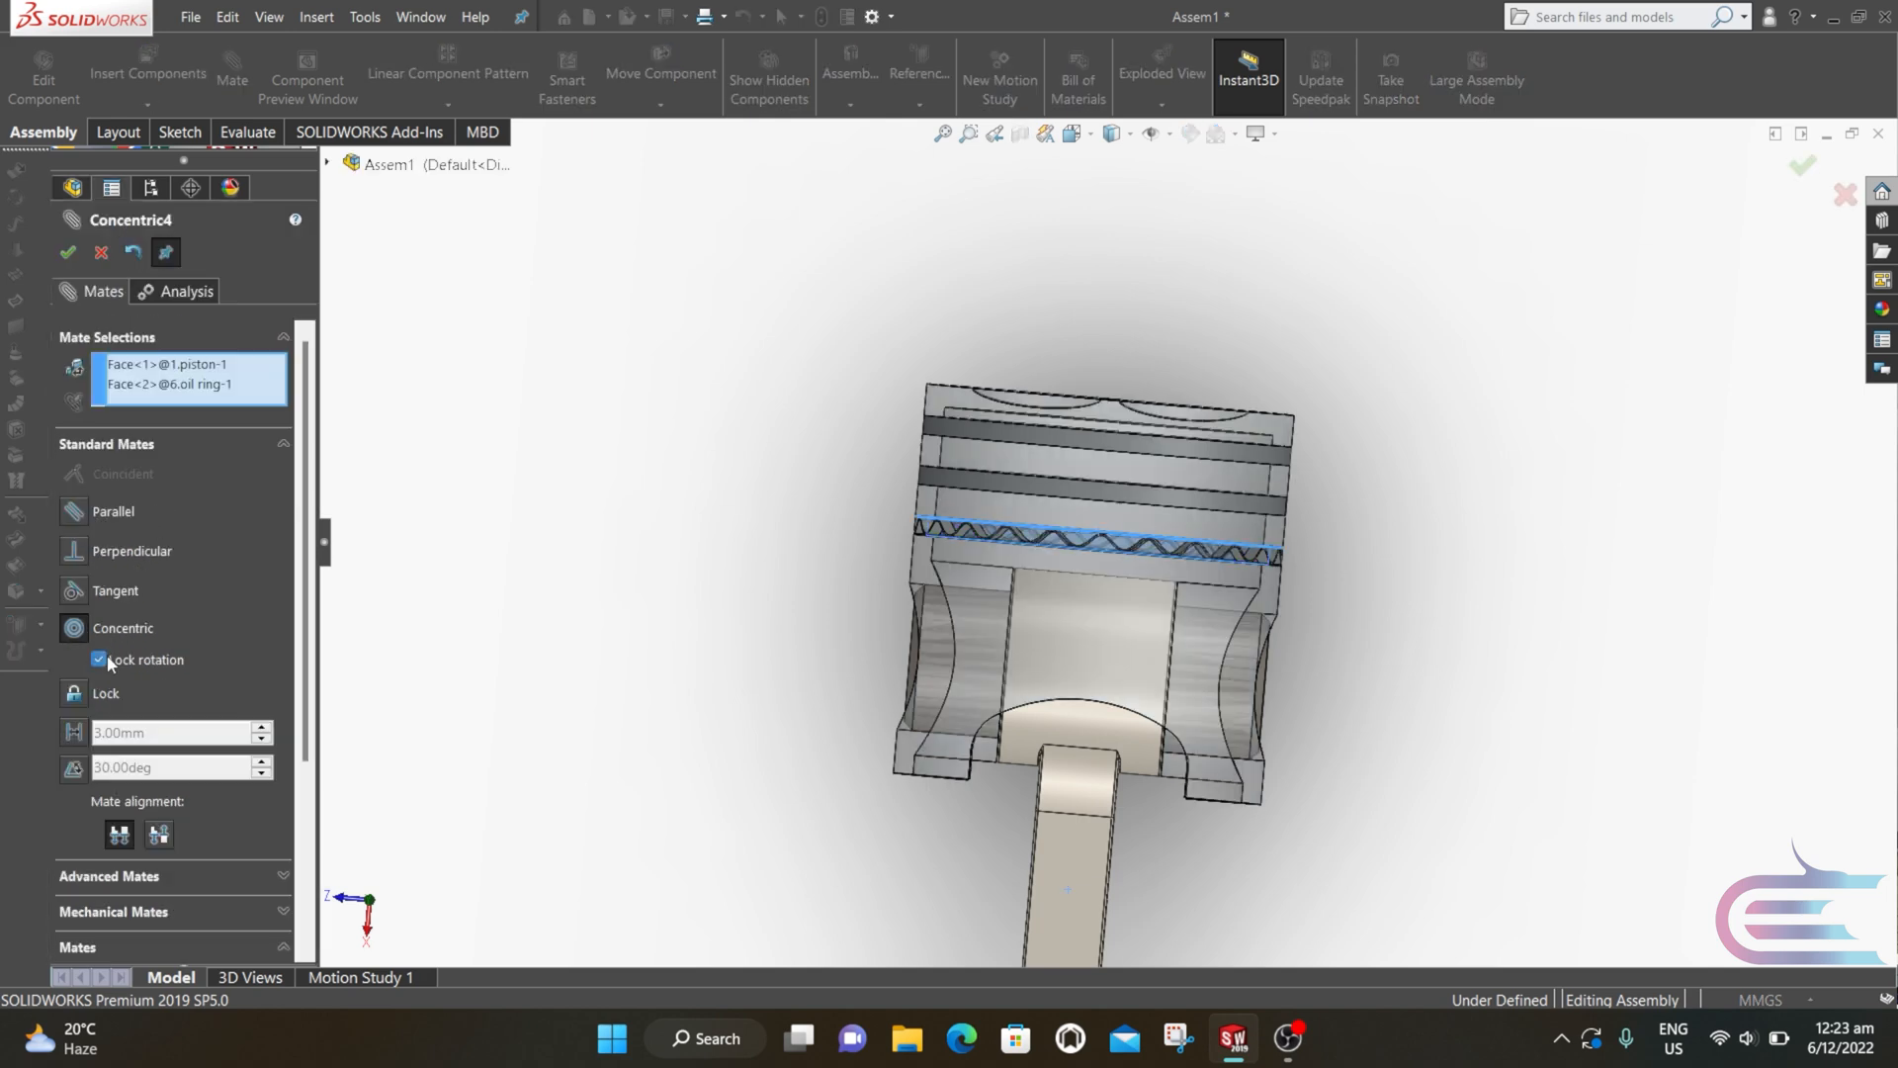
click(68, 253)
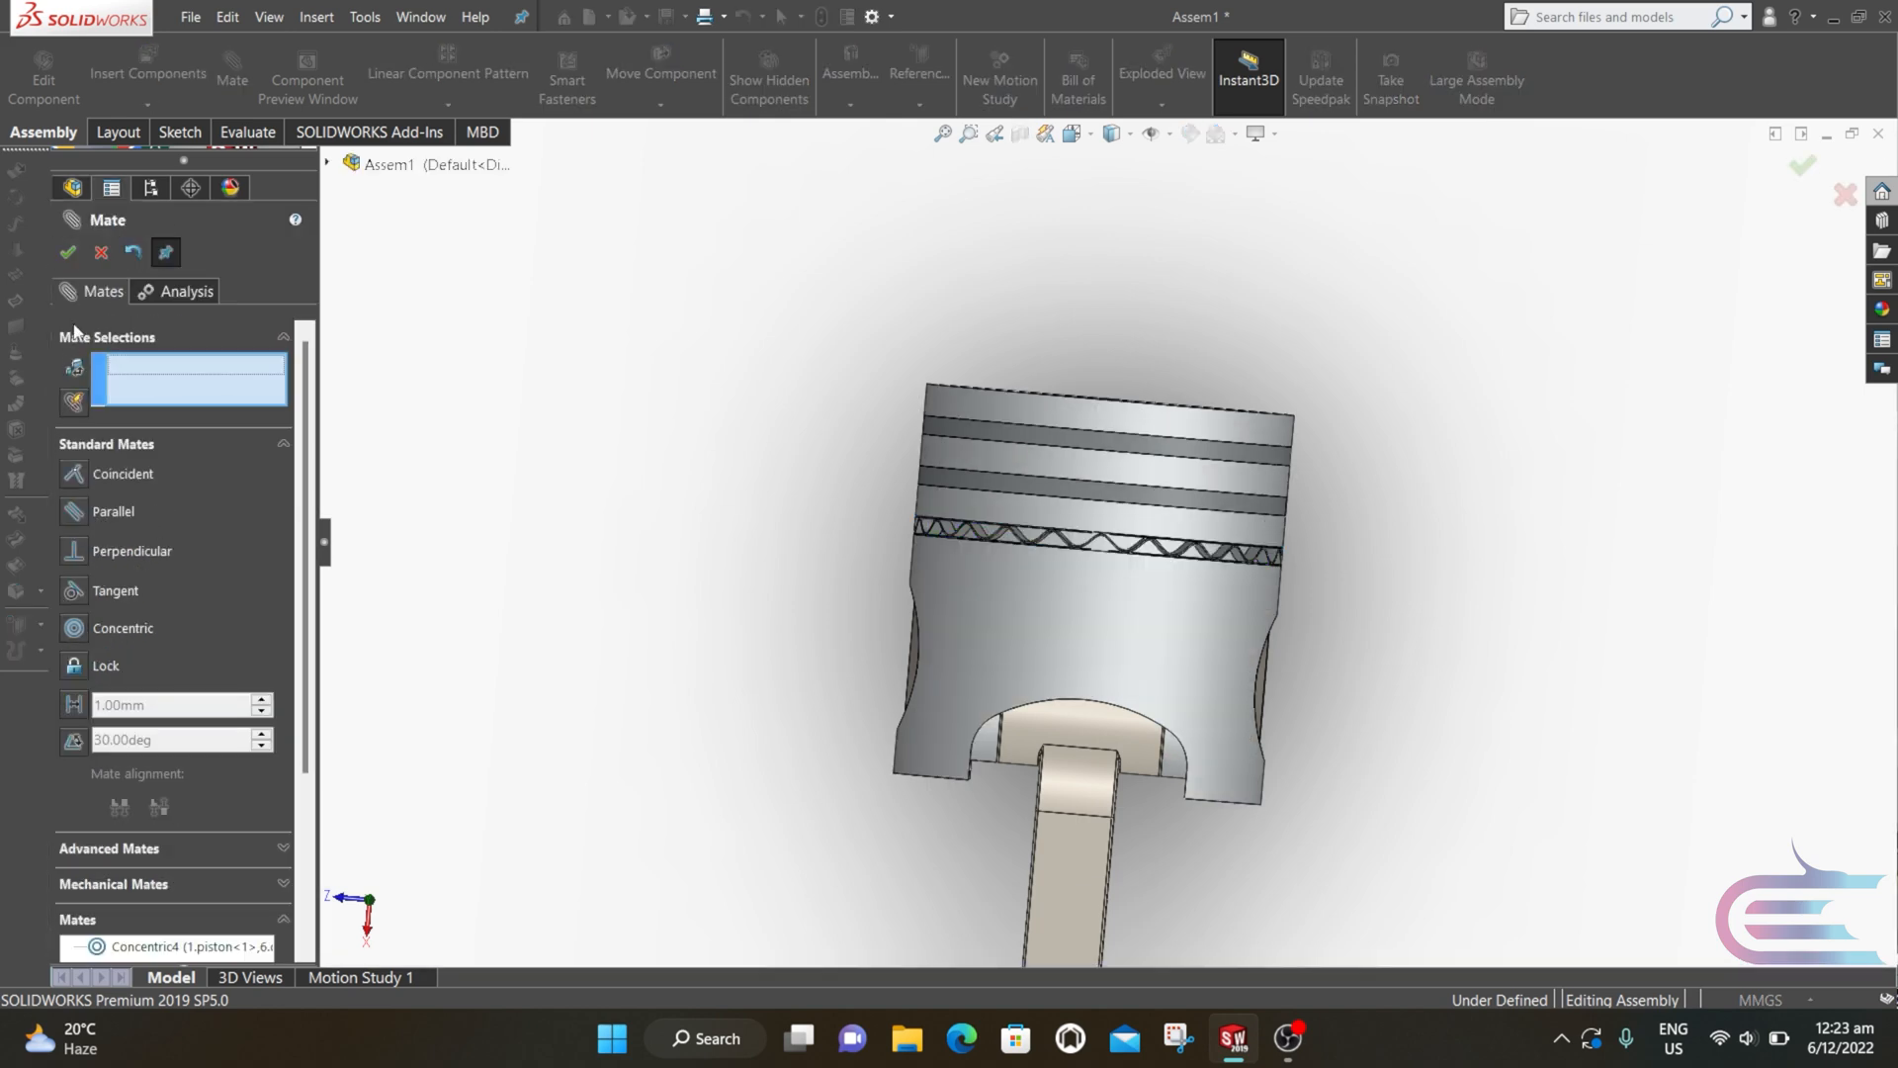
click(69, 253)
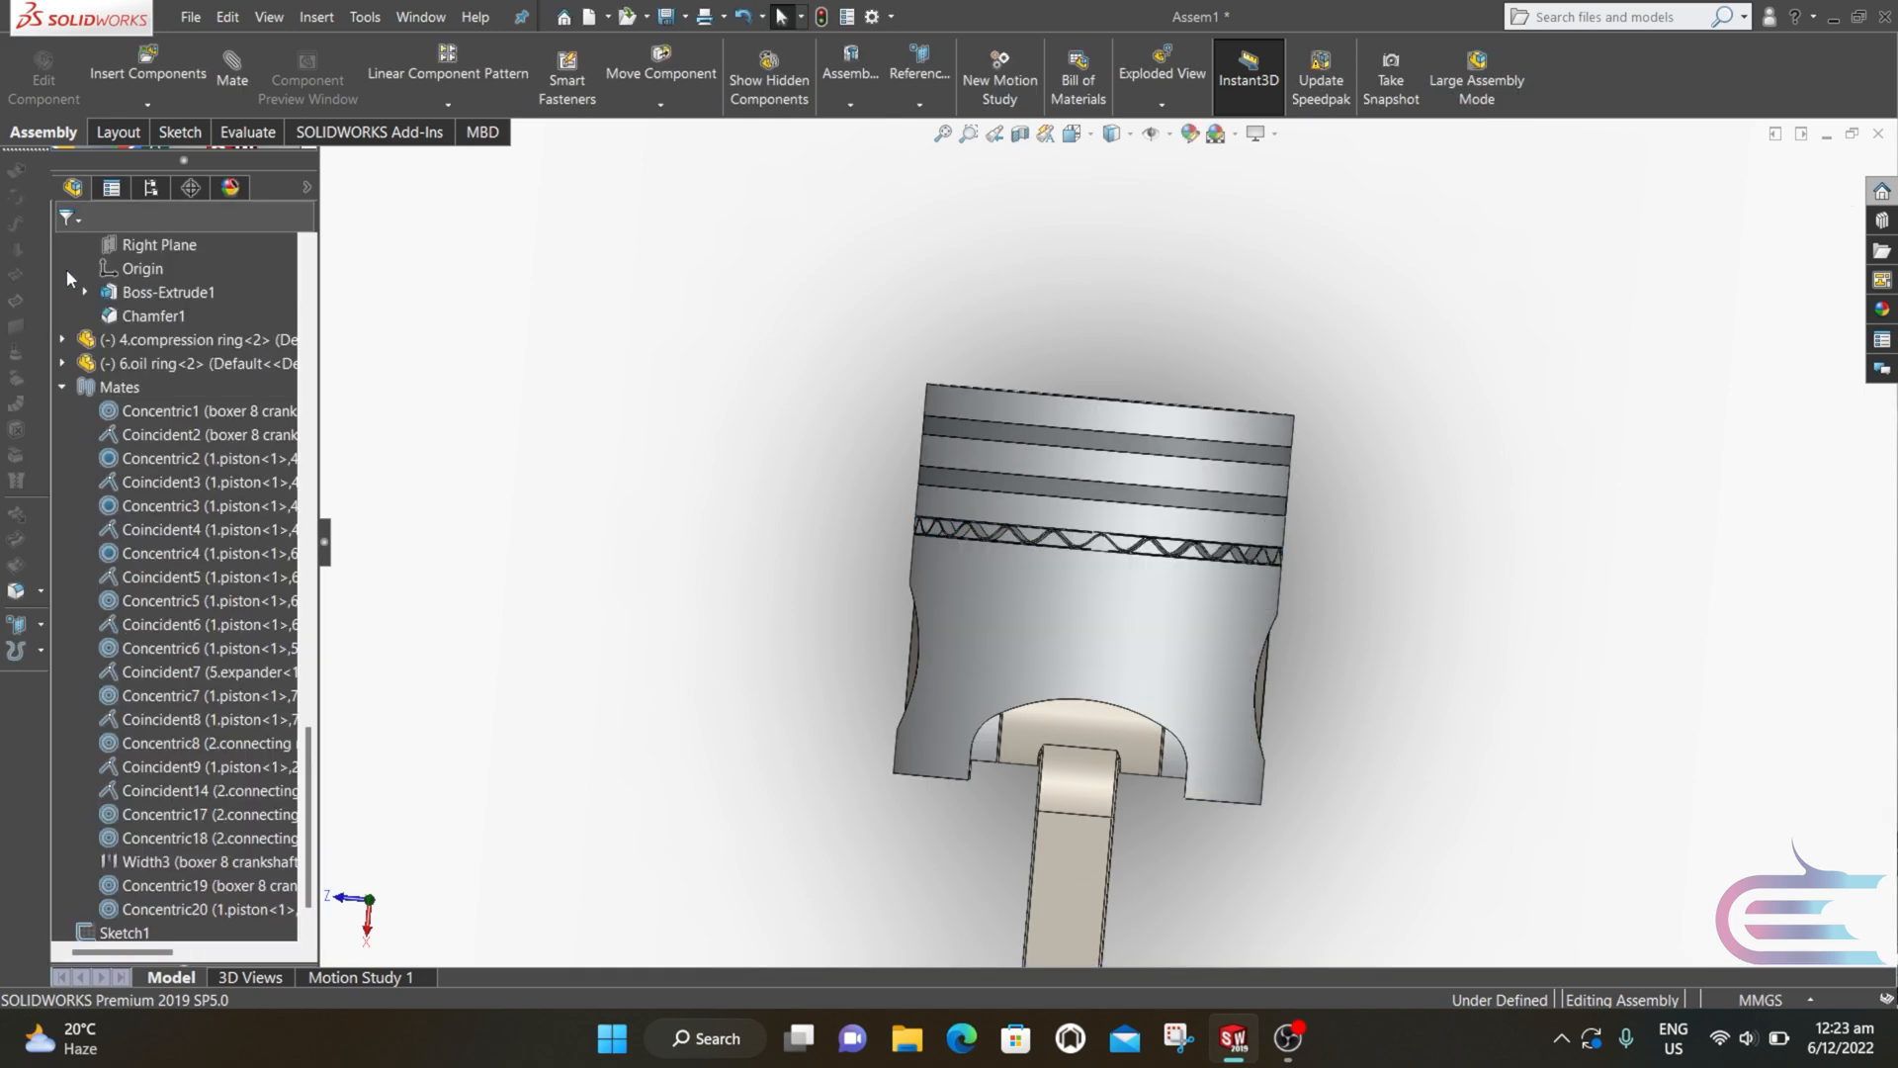
Step: Lock rotation in the Concentric5 mate between the piston and the lower oil ring
right_click(134, 601)
key(Escape)
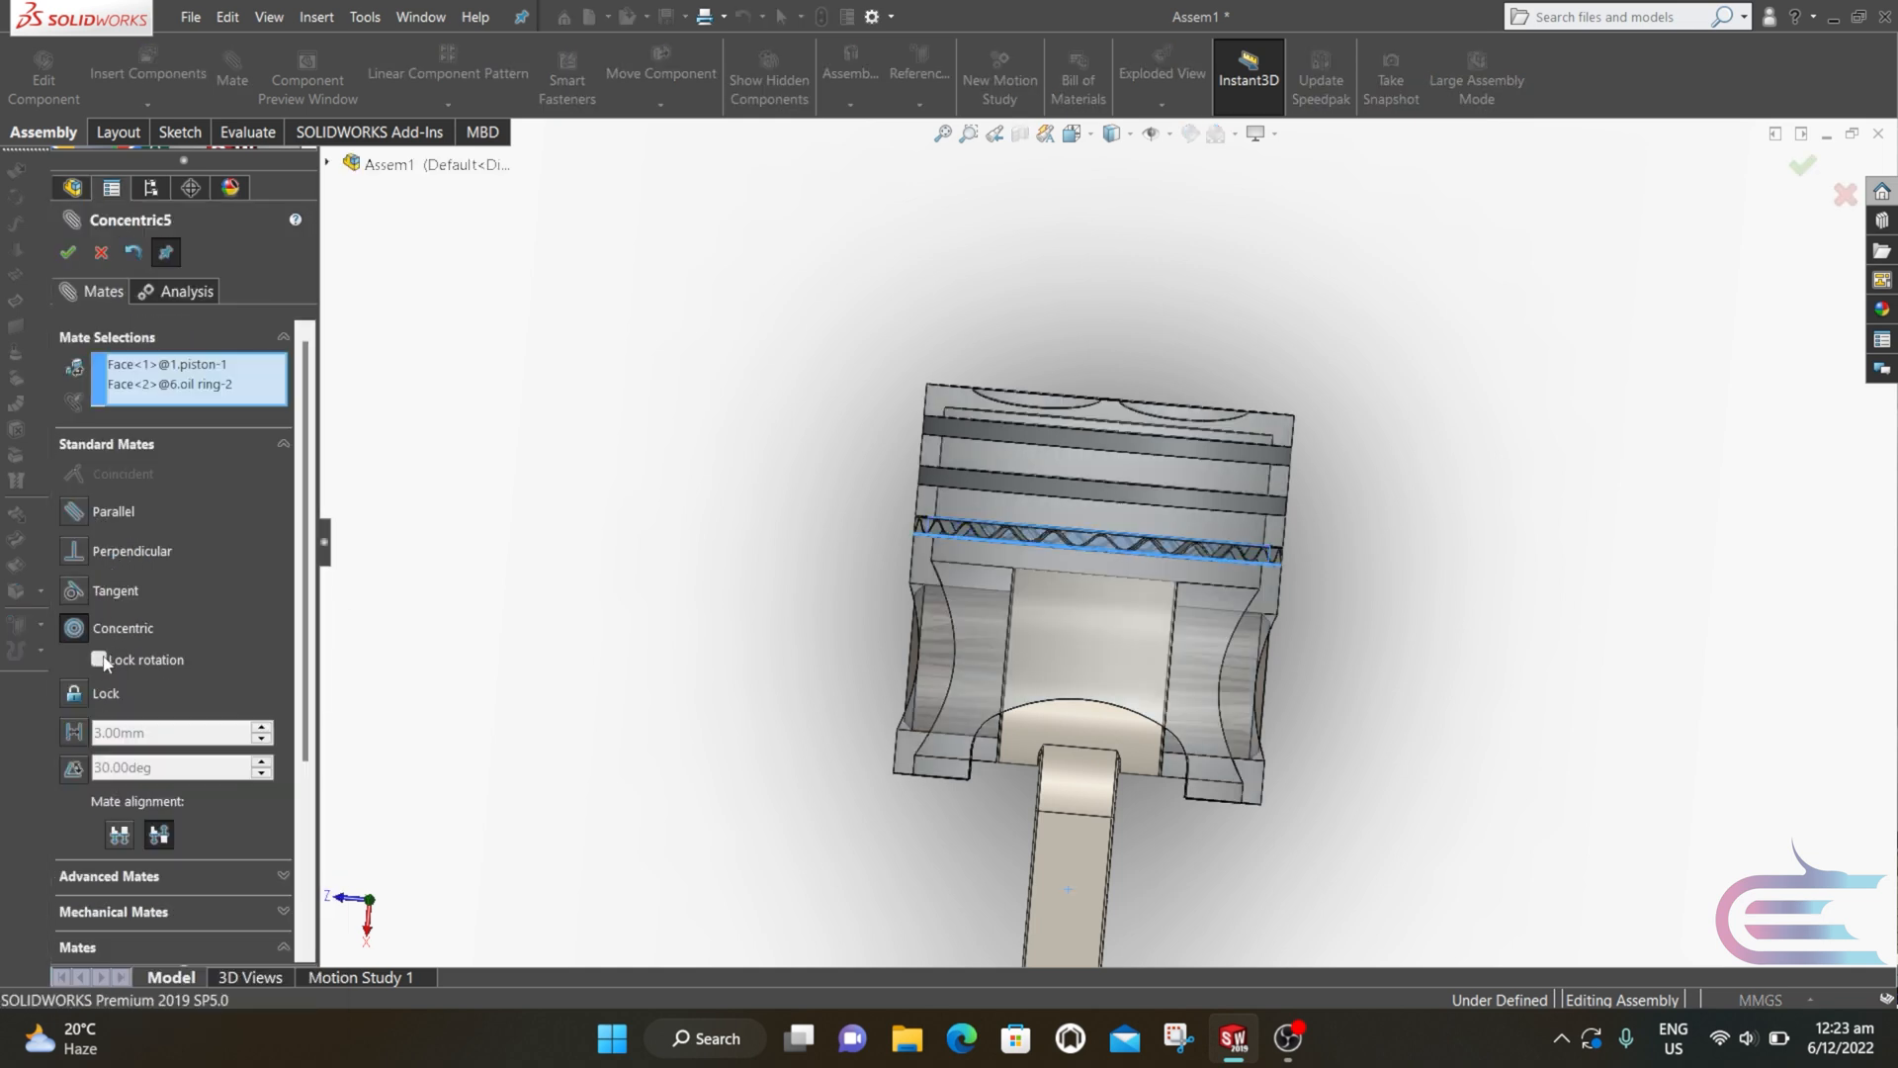
click(99, 660)
click(67, 255)
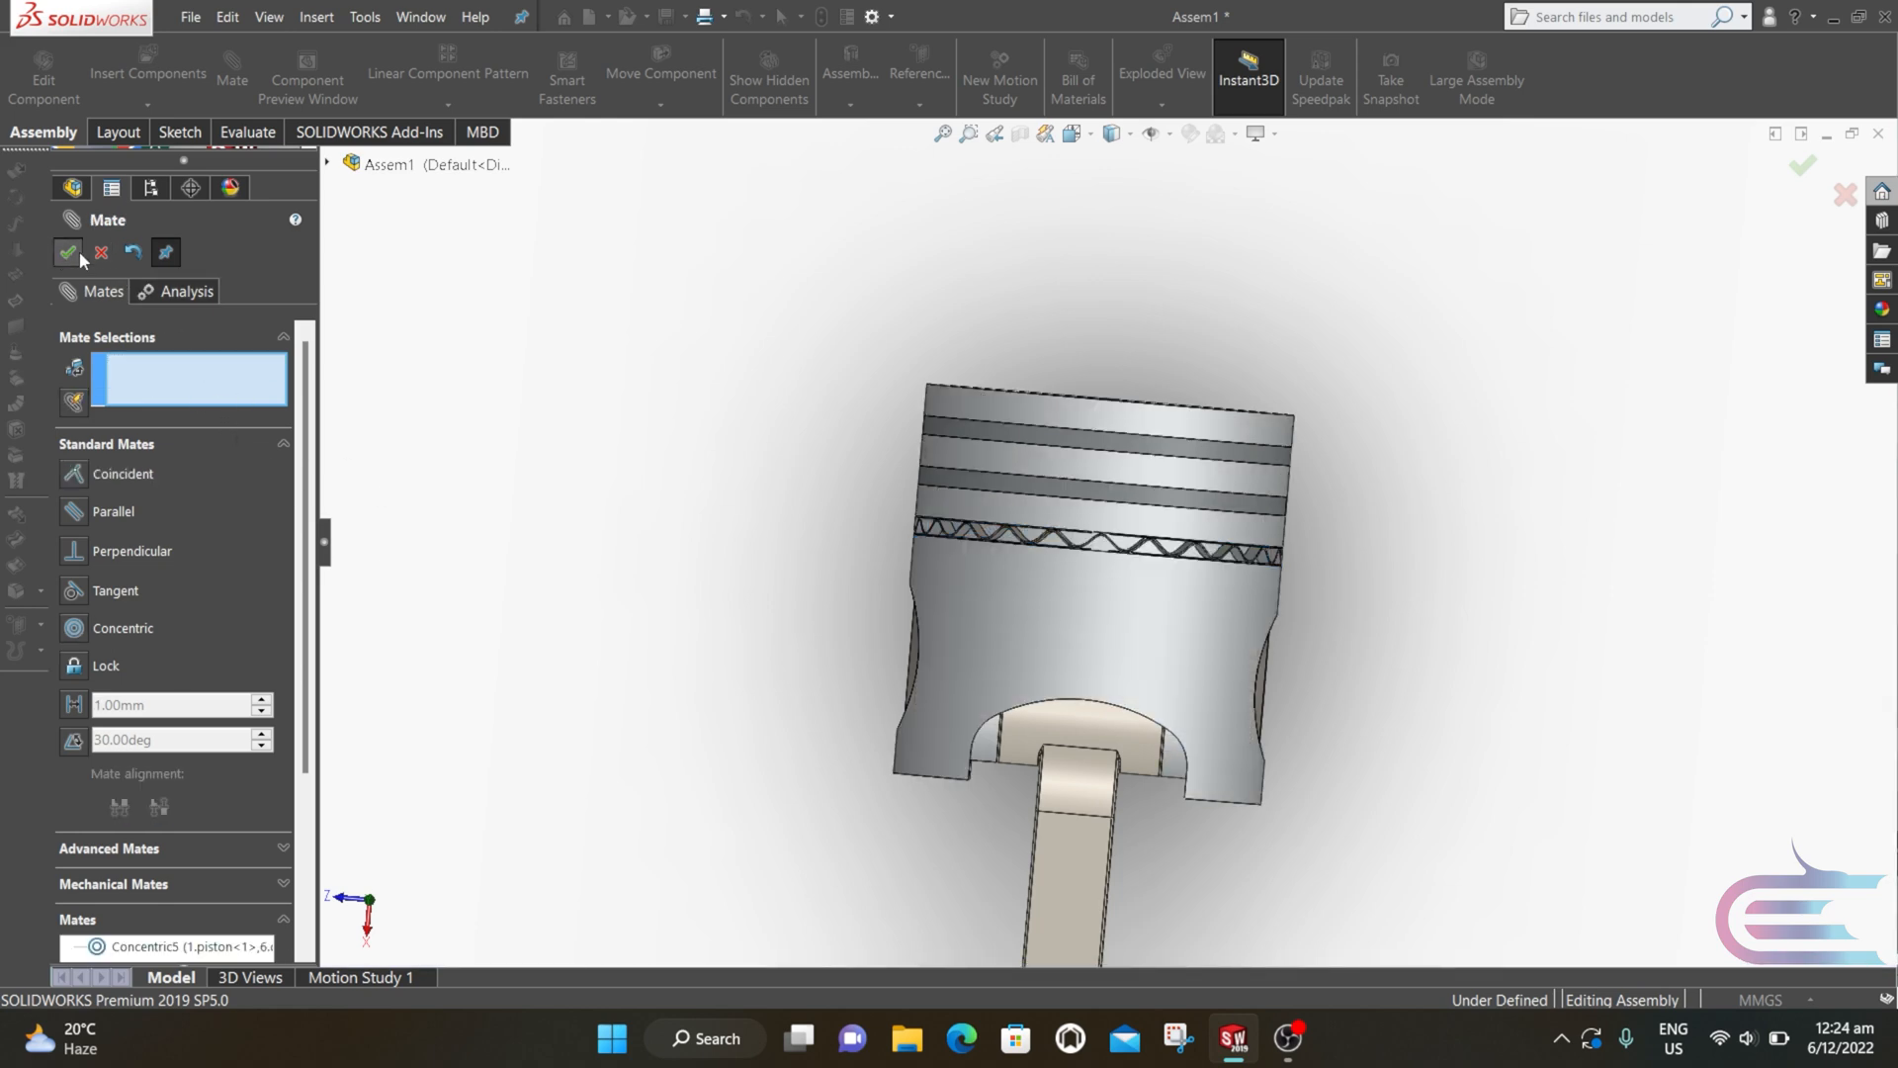
click(102, 253)
Step: Examine the oil ring gaps, and turn the crankshaft slightly to check the piston and connecting rod assembly
scroll(1135, 560, down, 10)
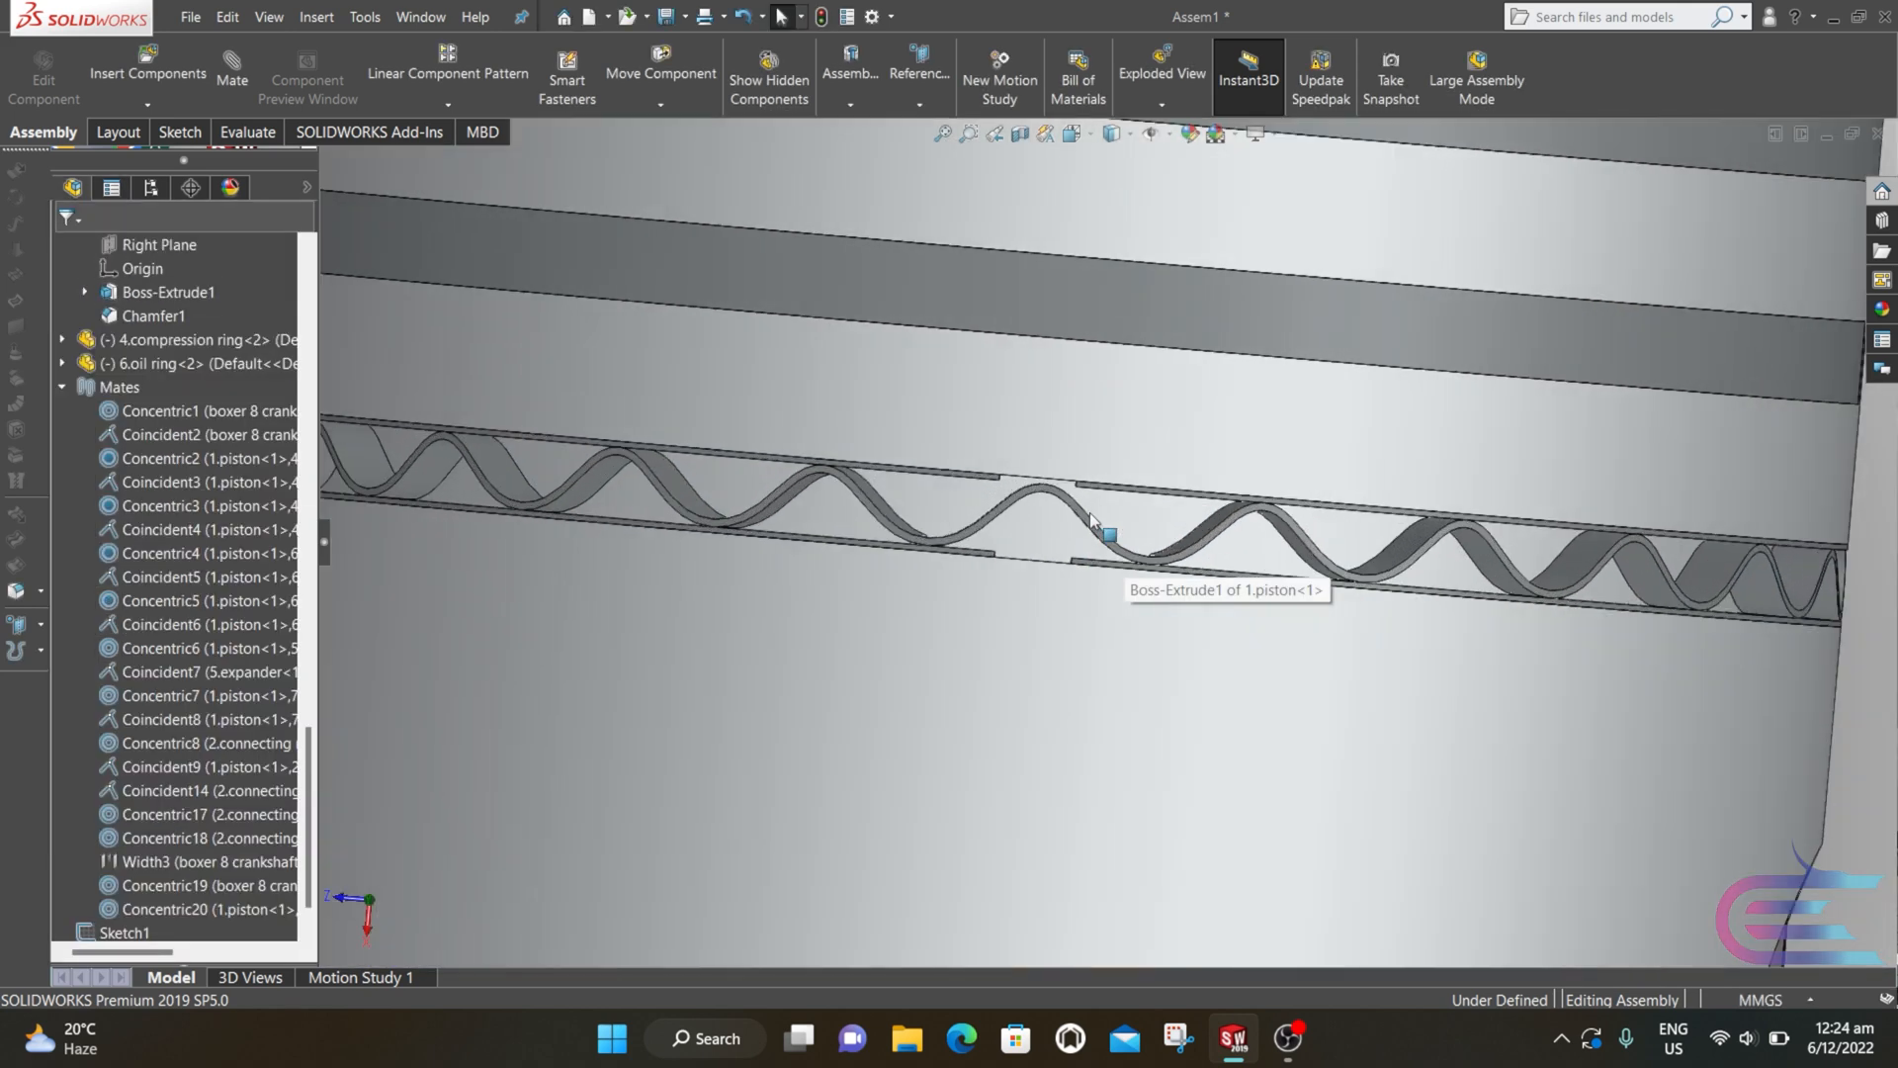
scroll(1092, 521, up, 10)
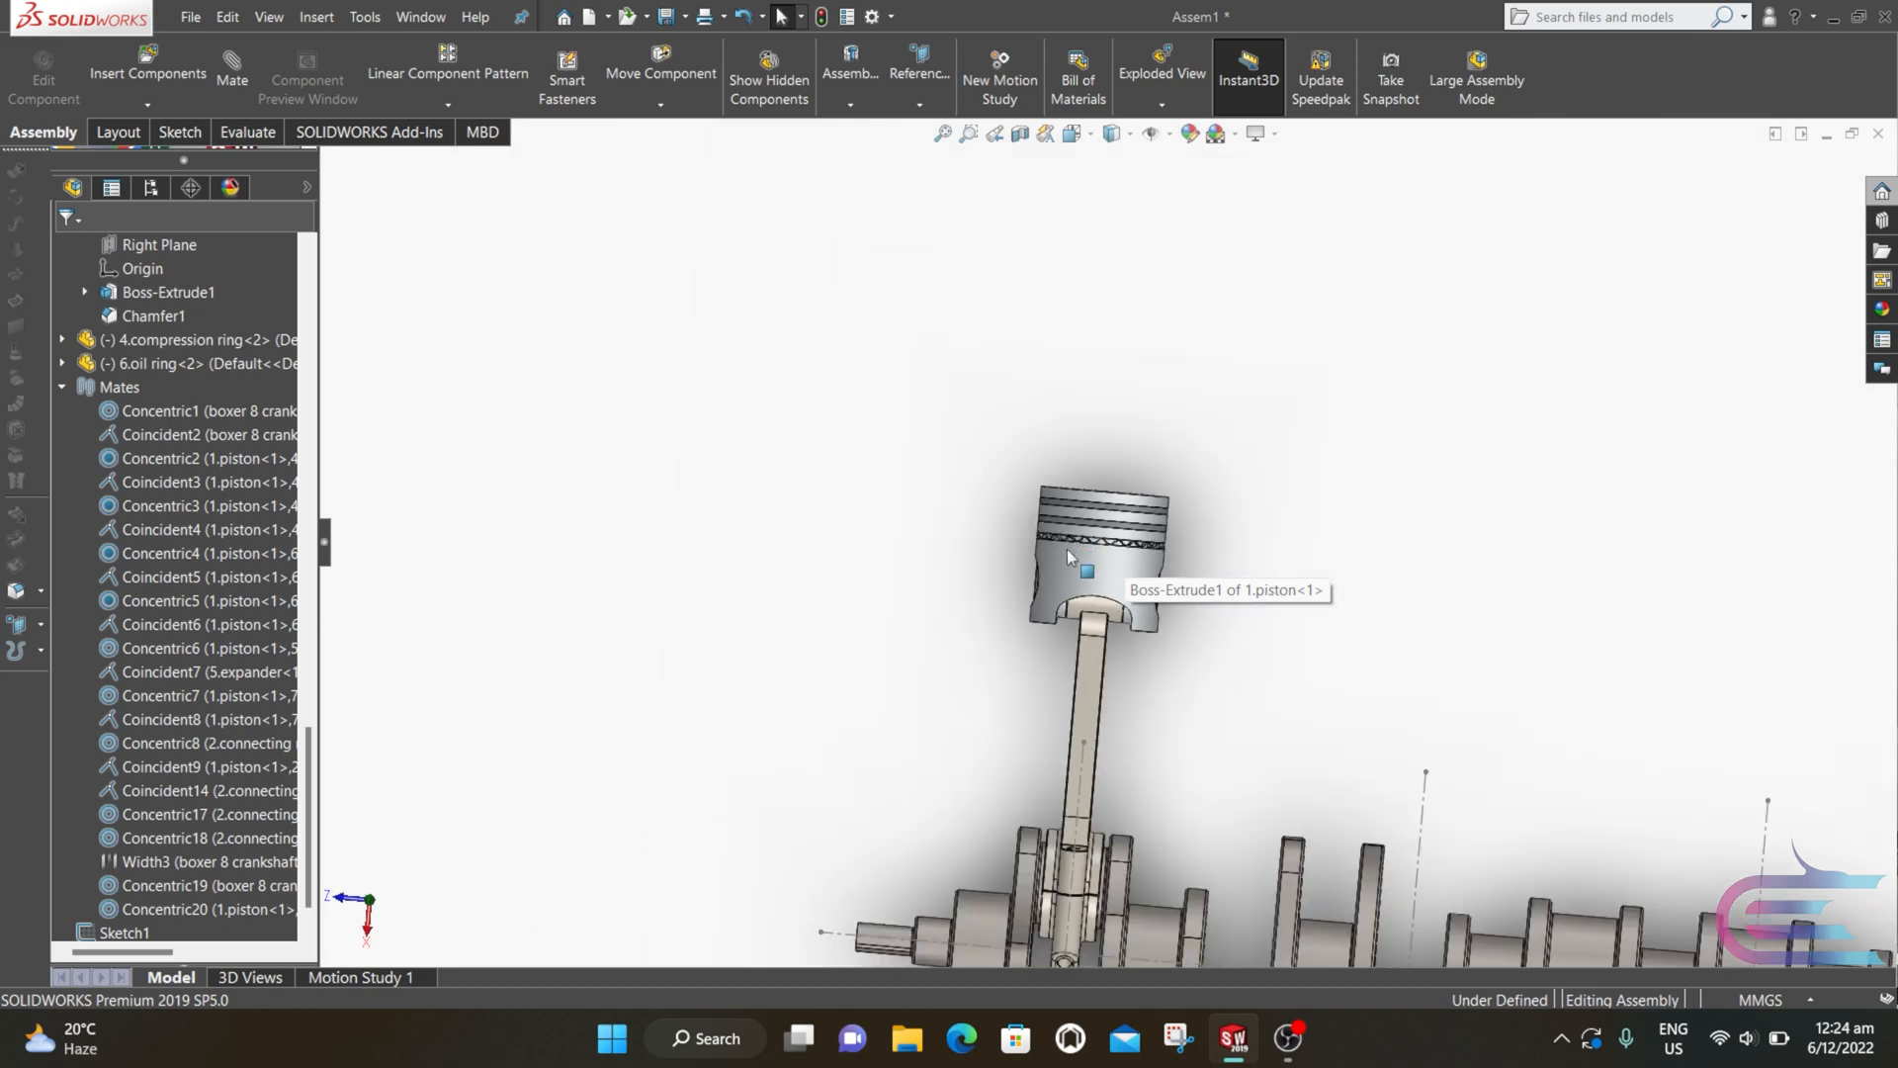
middle_drag(1068, 680, 1284, 547)
scroll(1286, 643, down, 4)
click(1132, 771)
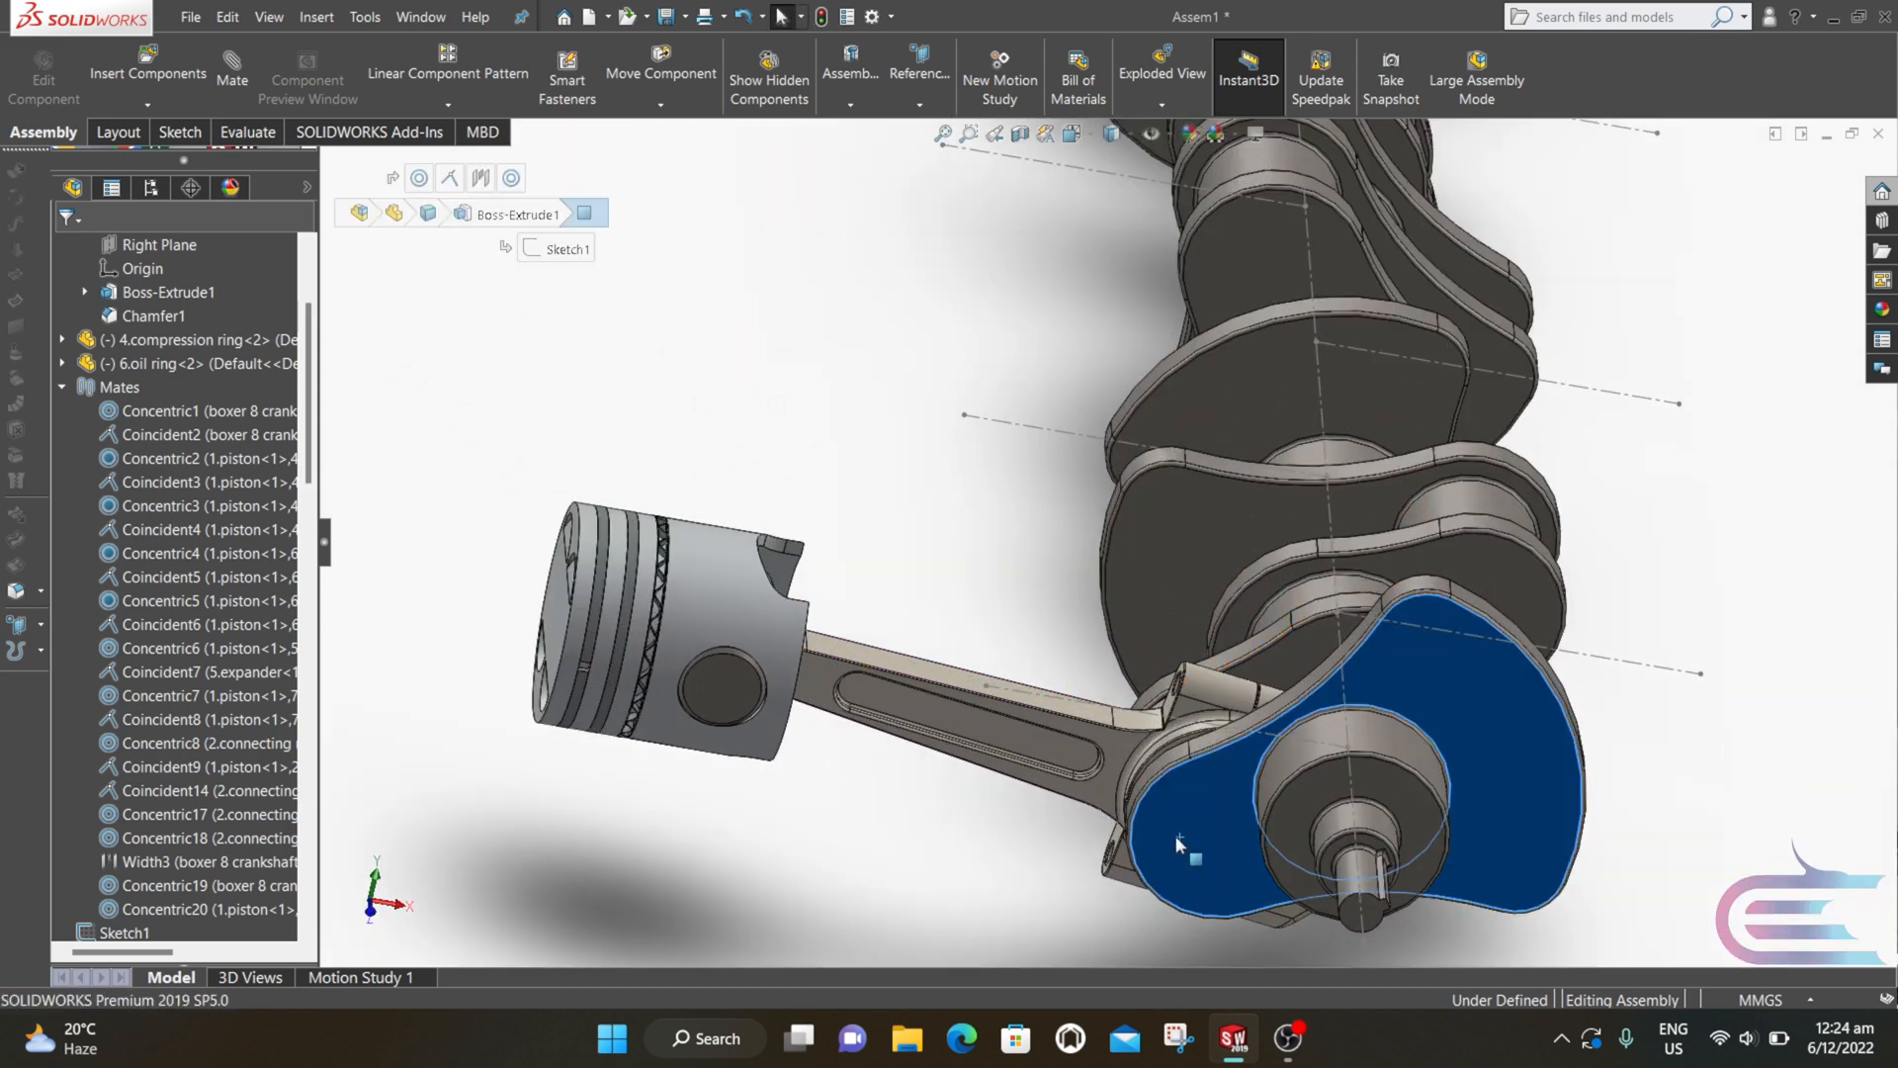
drag(1129, 768, 1139, 776)
scroll(1286, 753, up, 3)
middle_drag(1285, 756, 1200, 656)
scroll(1200, 656, up, 4)
scroll(1436, 497, down, 4)
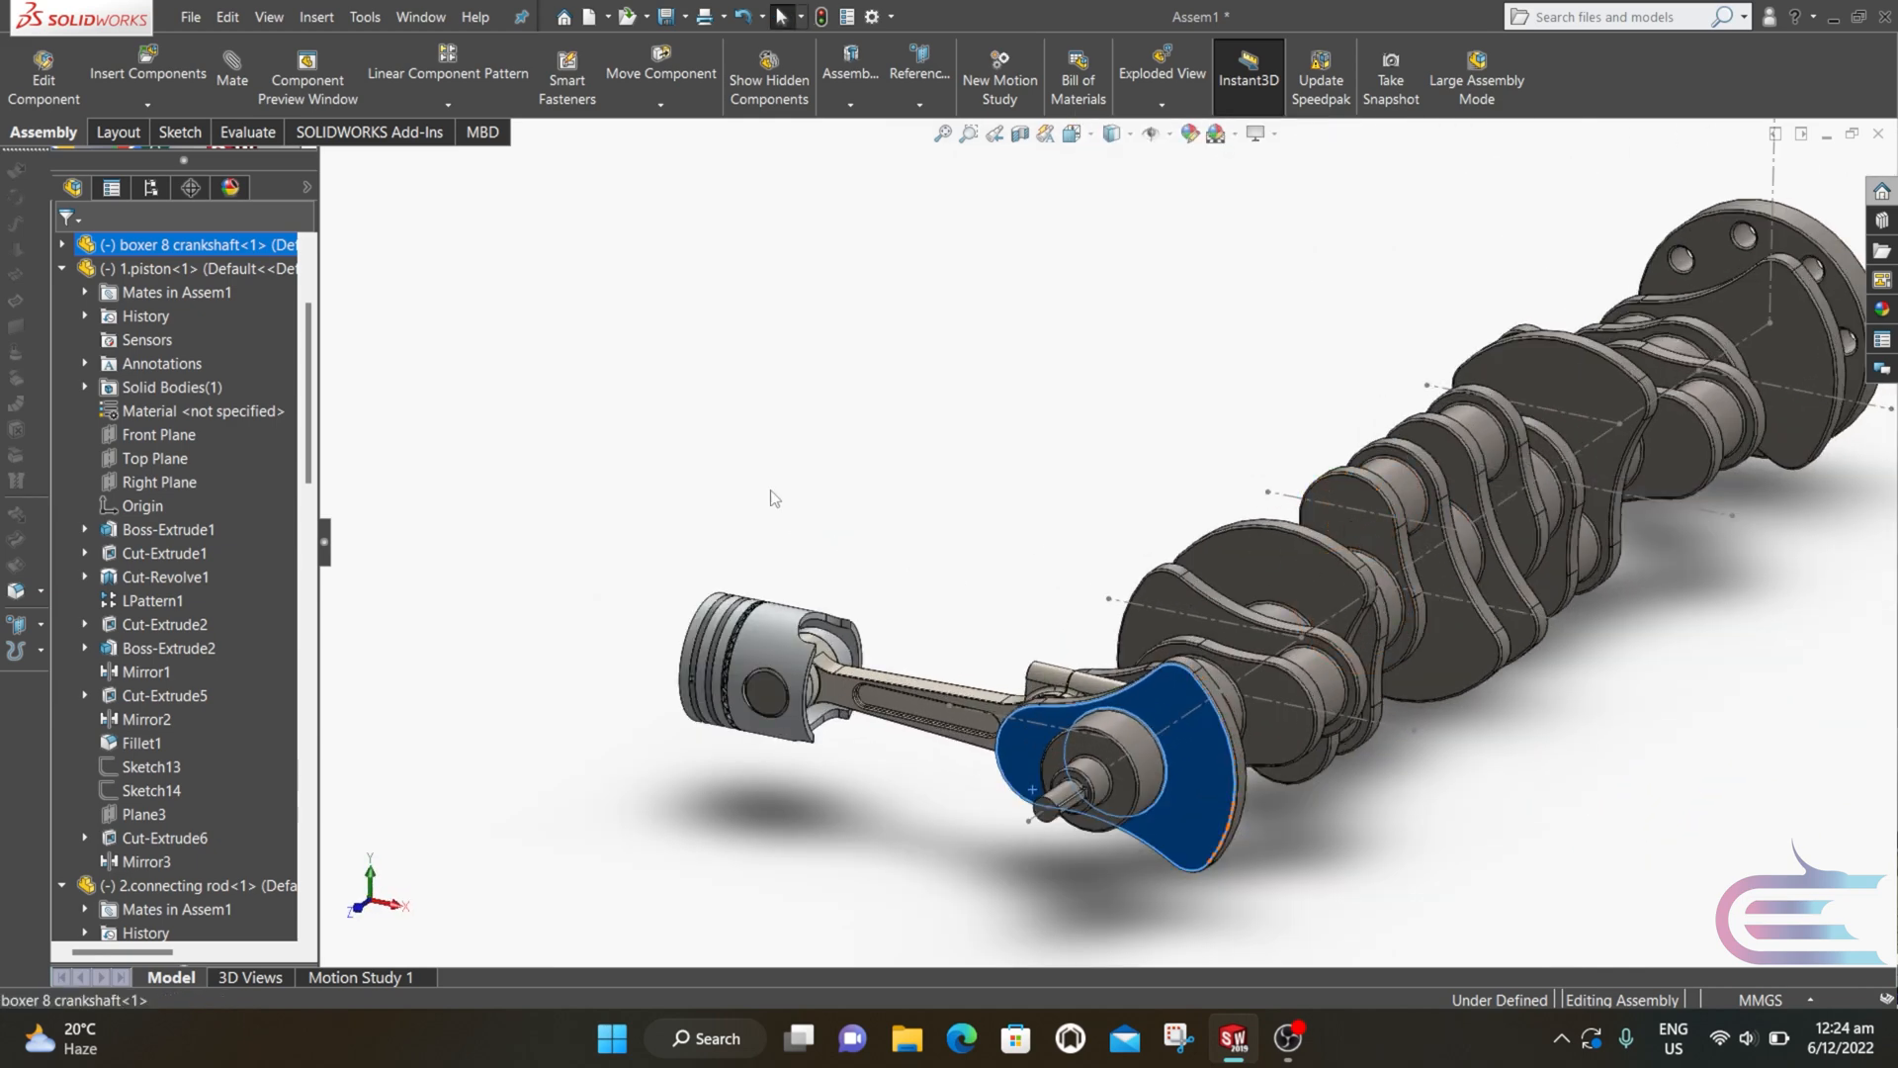
Step: Start Copy with Mates and select the piston and both compression rings as components to copy
click(147, 104)
click(148, 203)
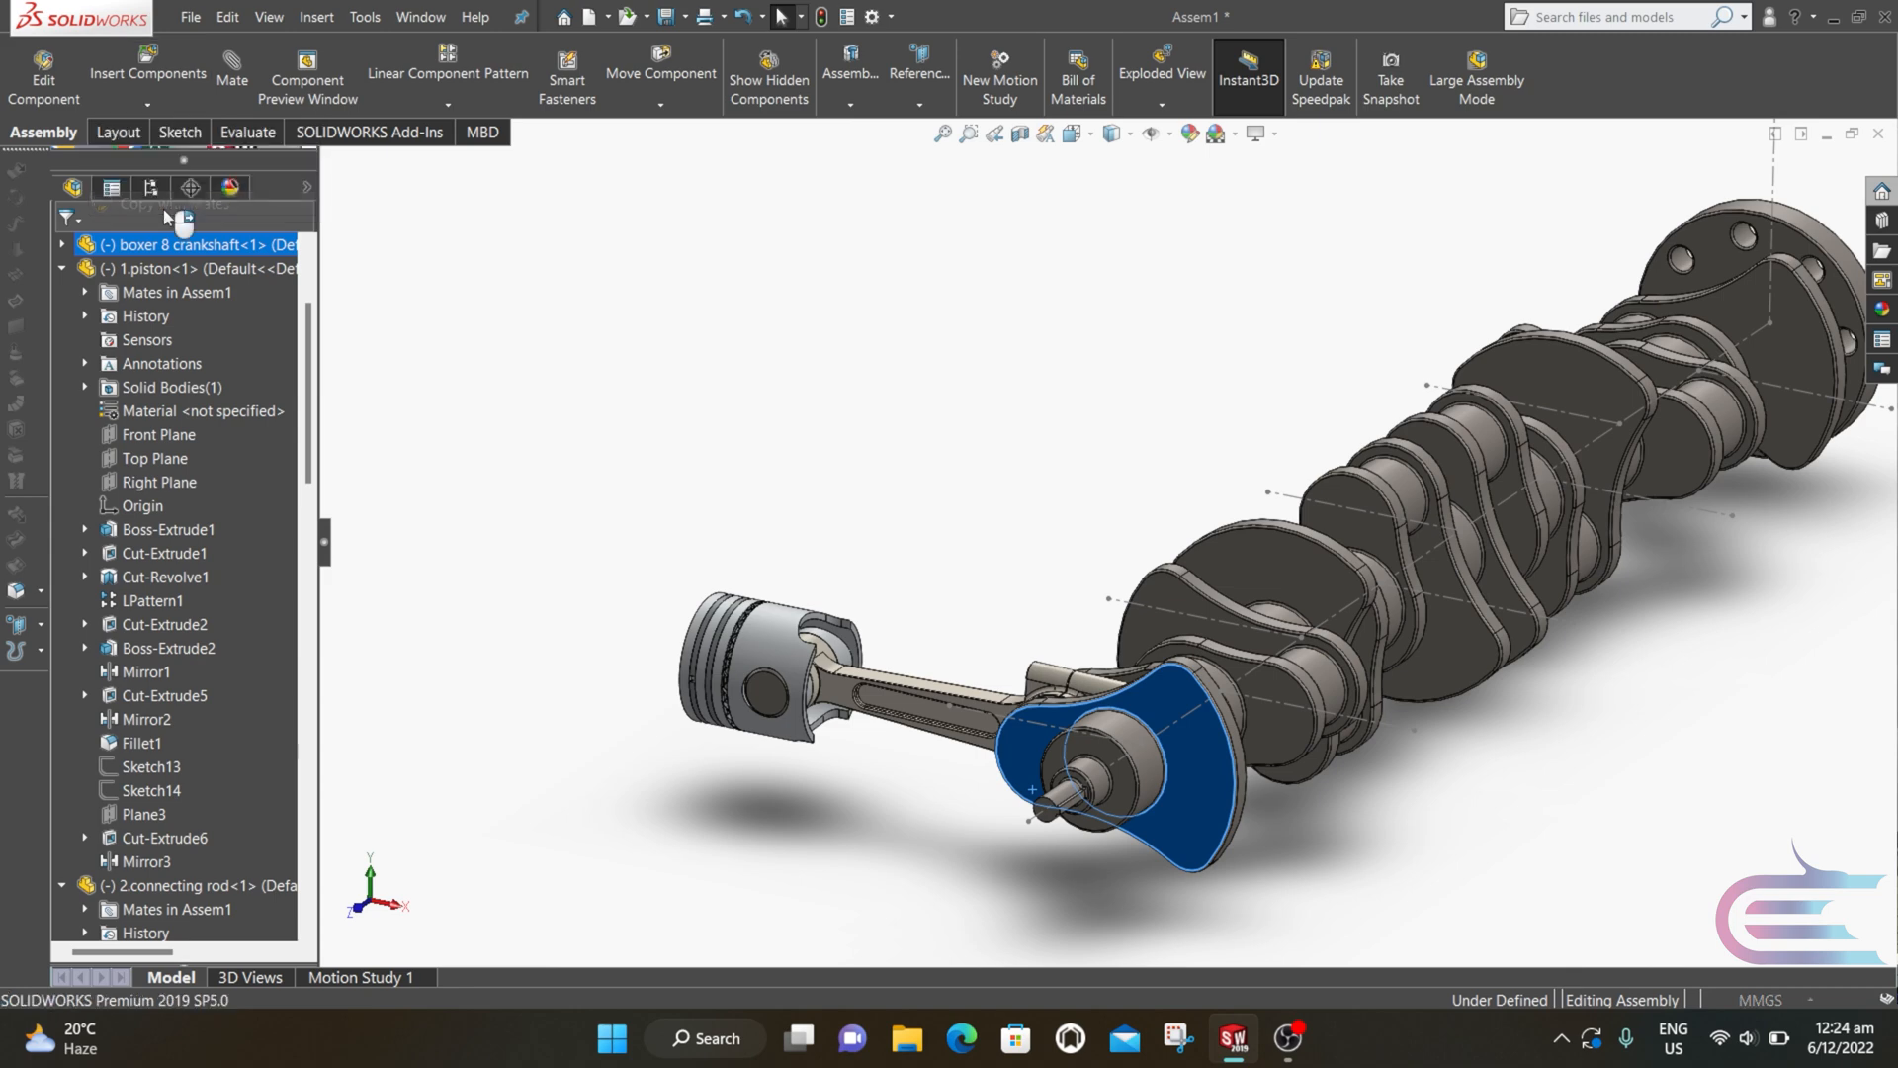
click(1018, 753)
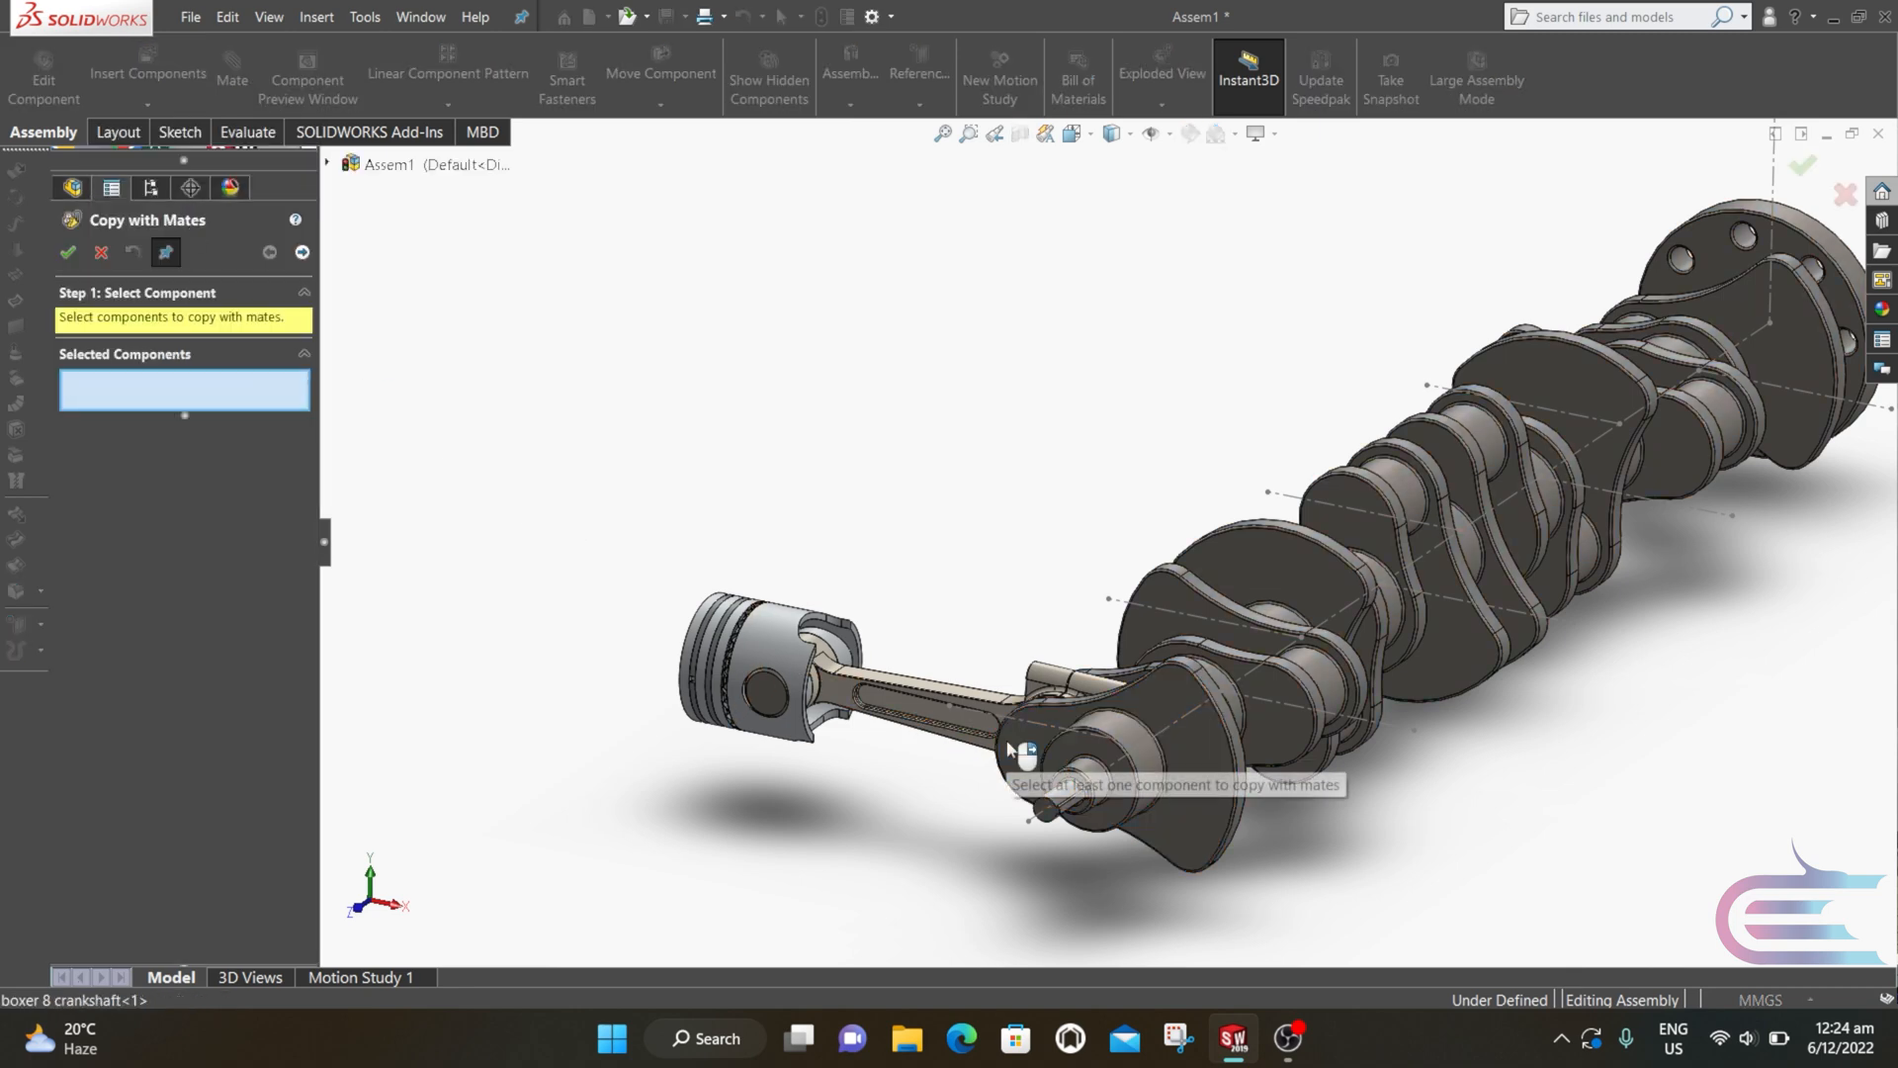
scroll(712, 622, down, 3)
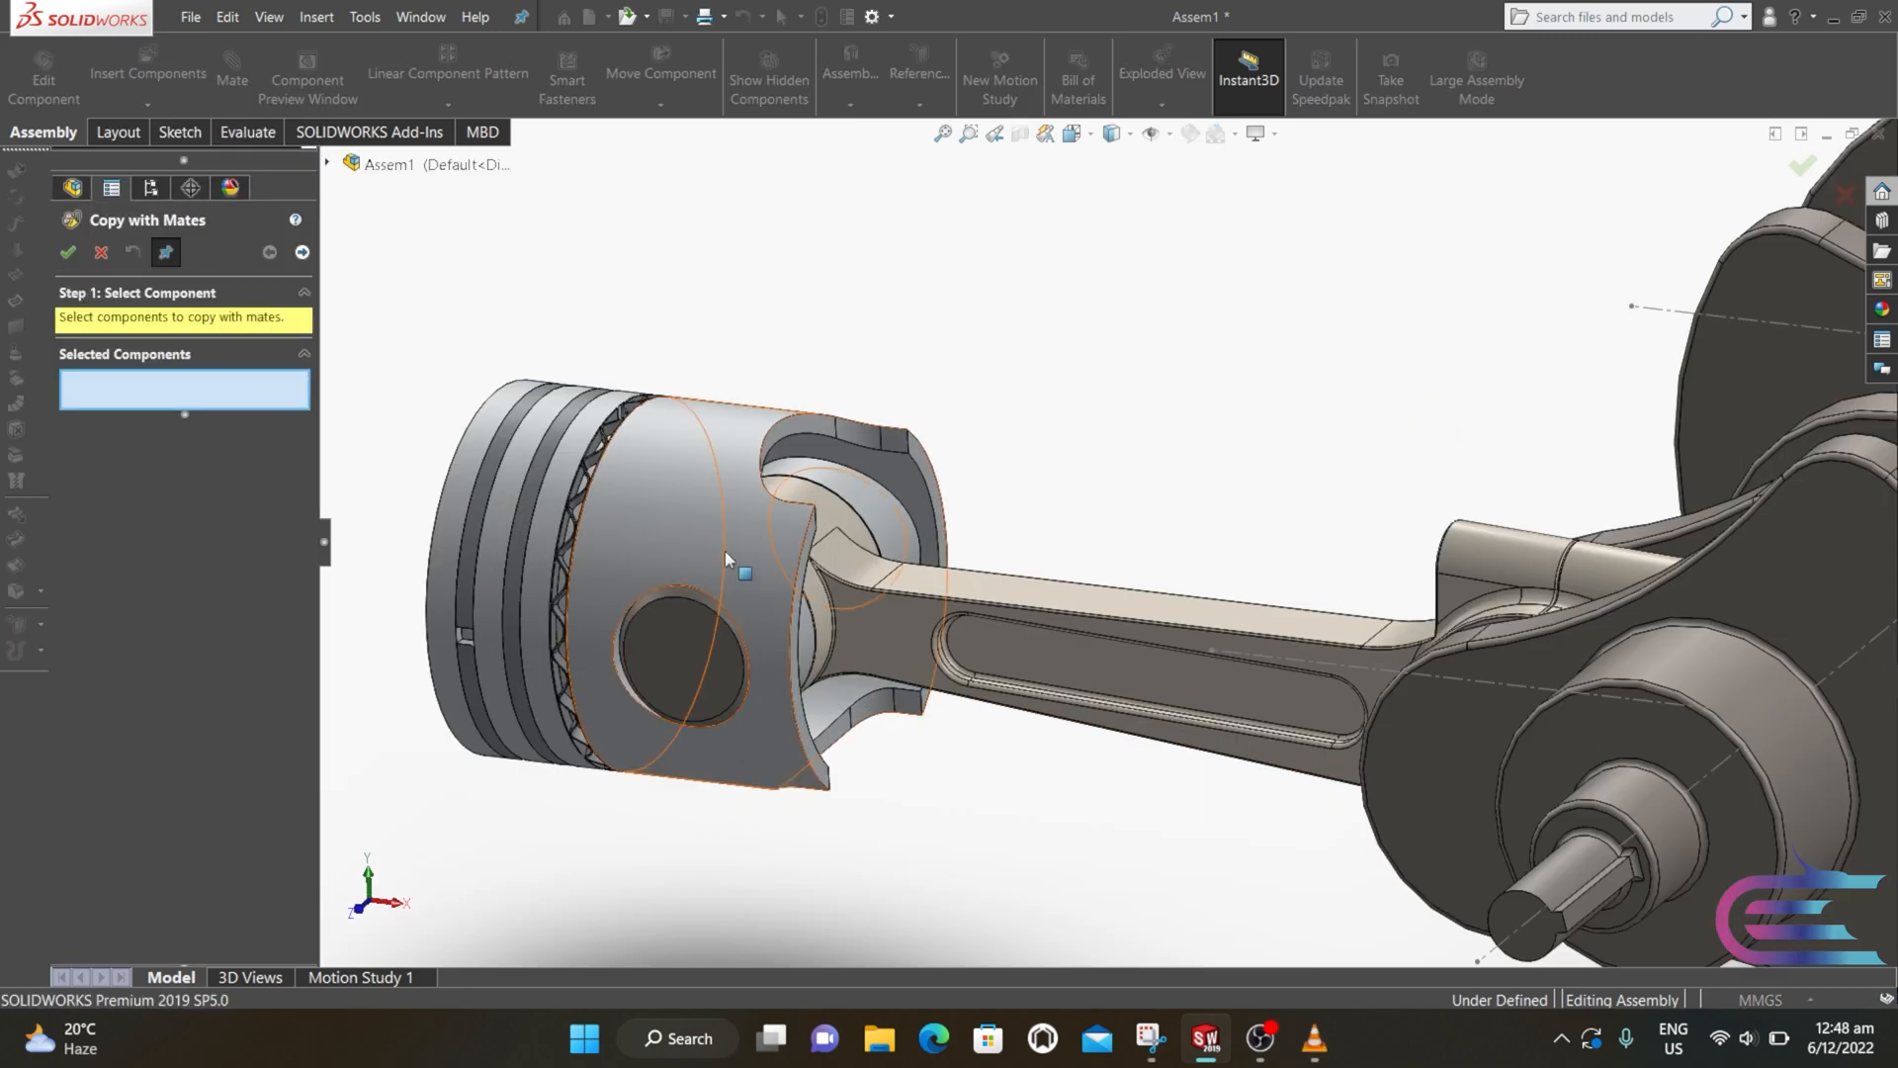
click(487, 482)
click(492, 486)
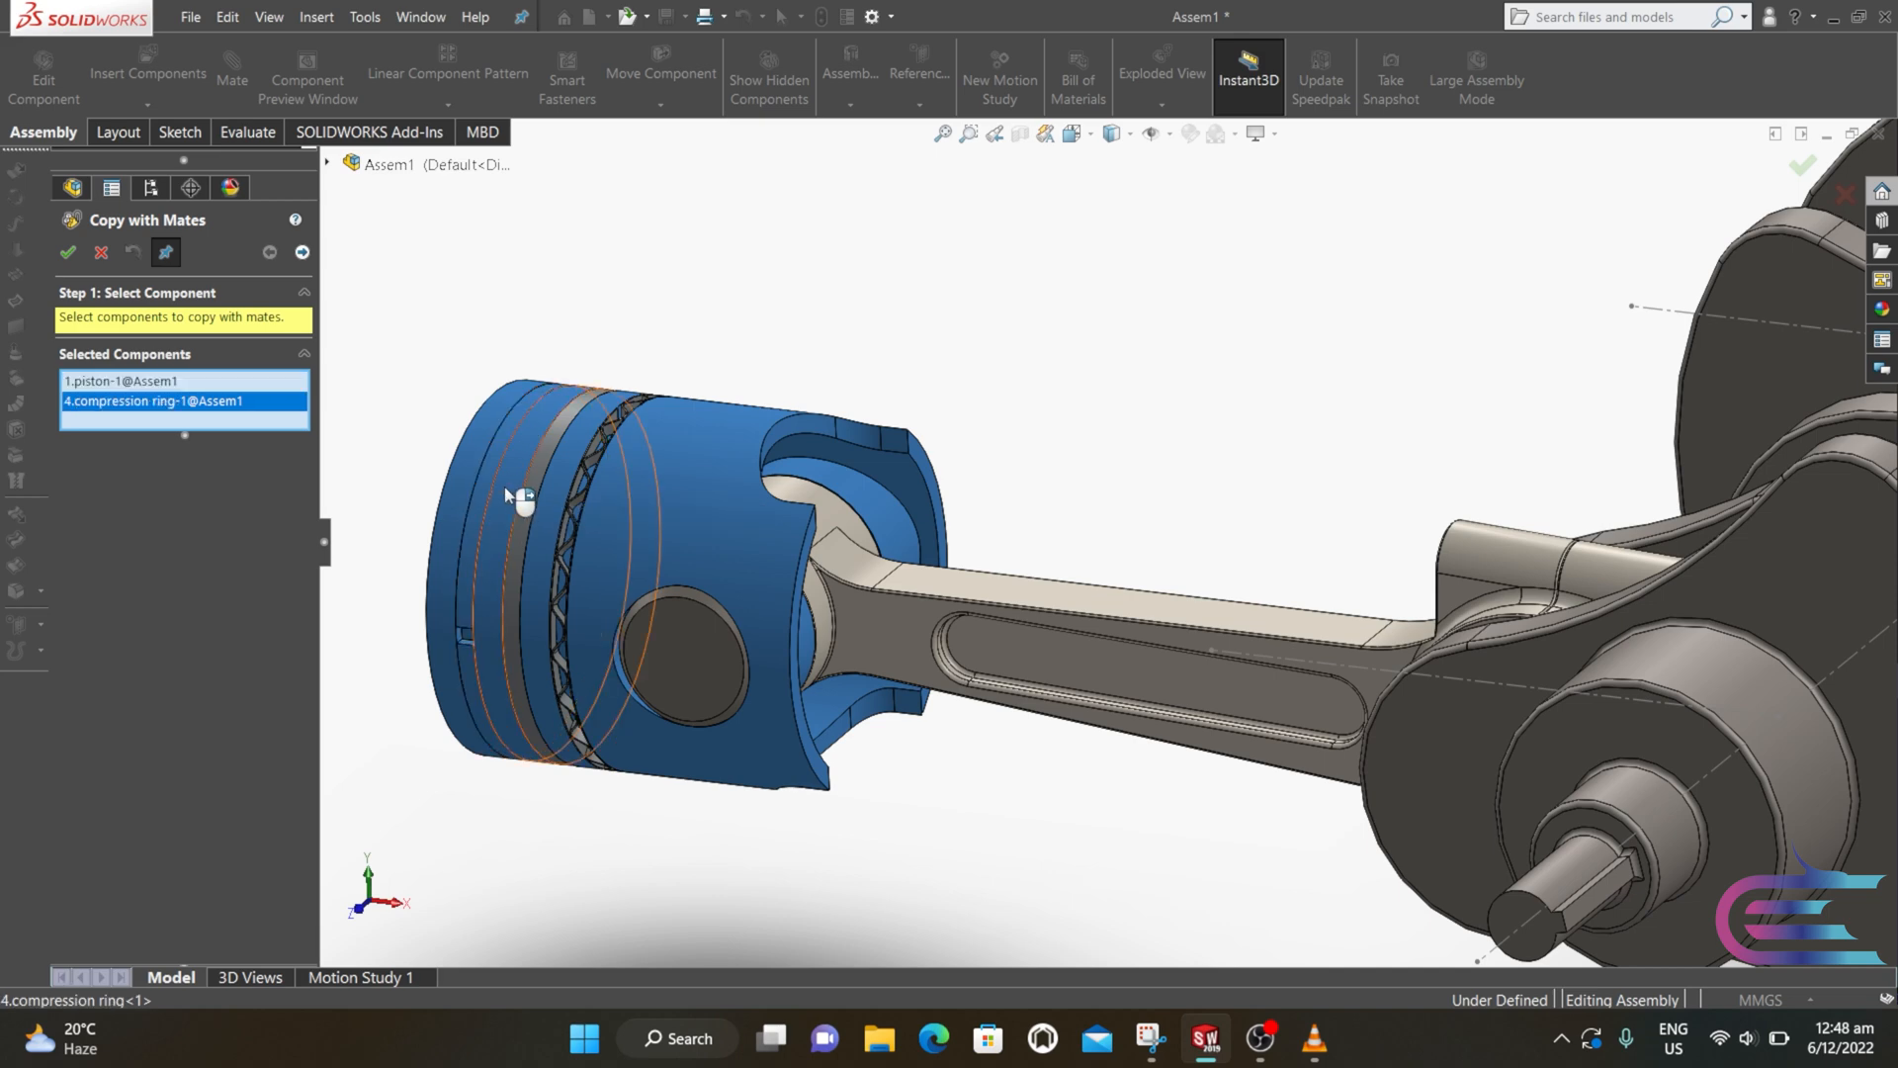
click(554, 507)
Step: Add the expander, both oil rings and the piston pin to the components being copied
scroll(573, 507, down, 5)
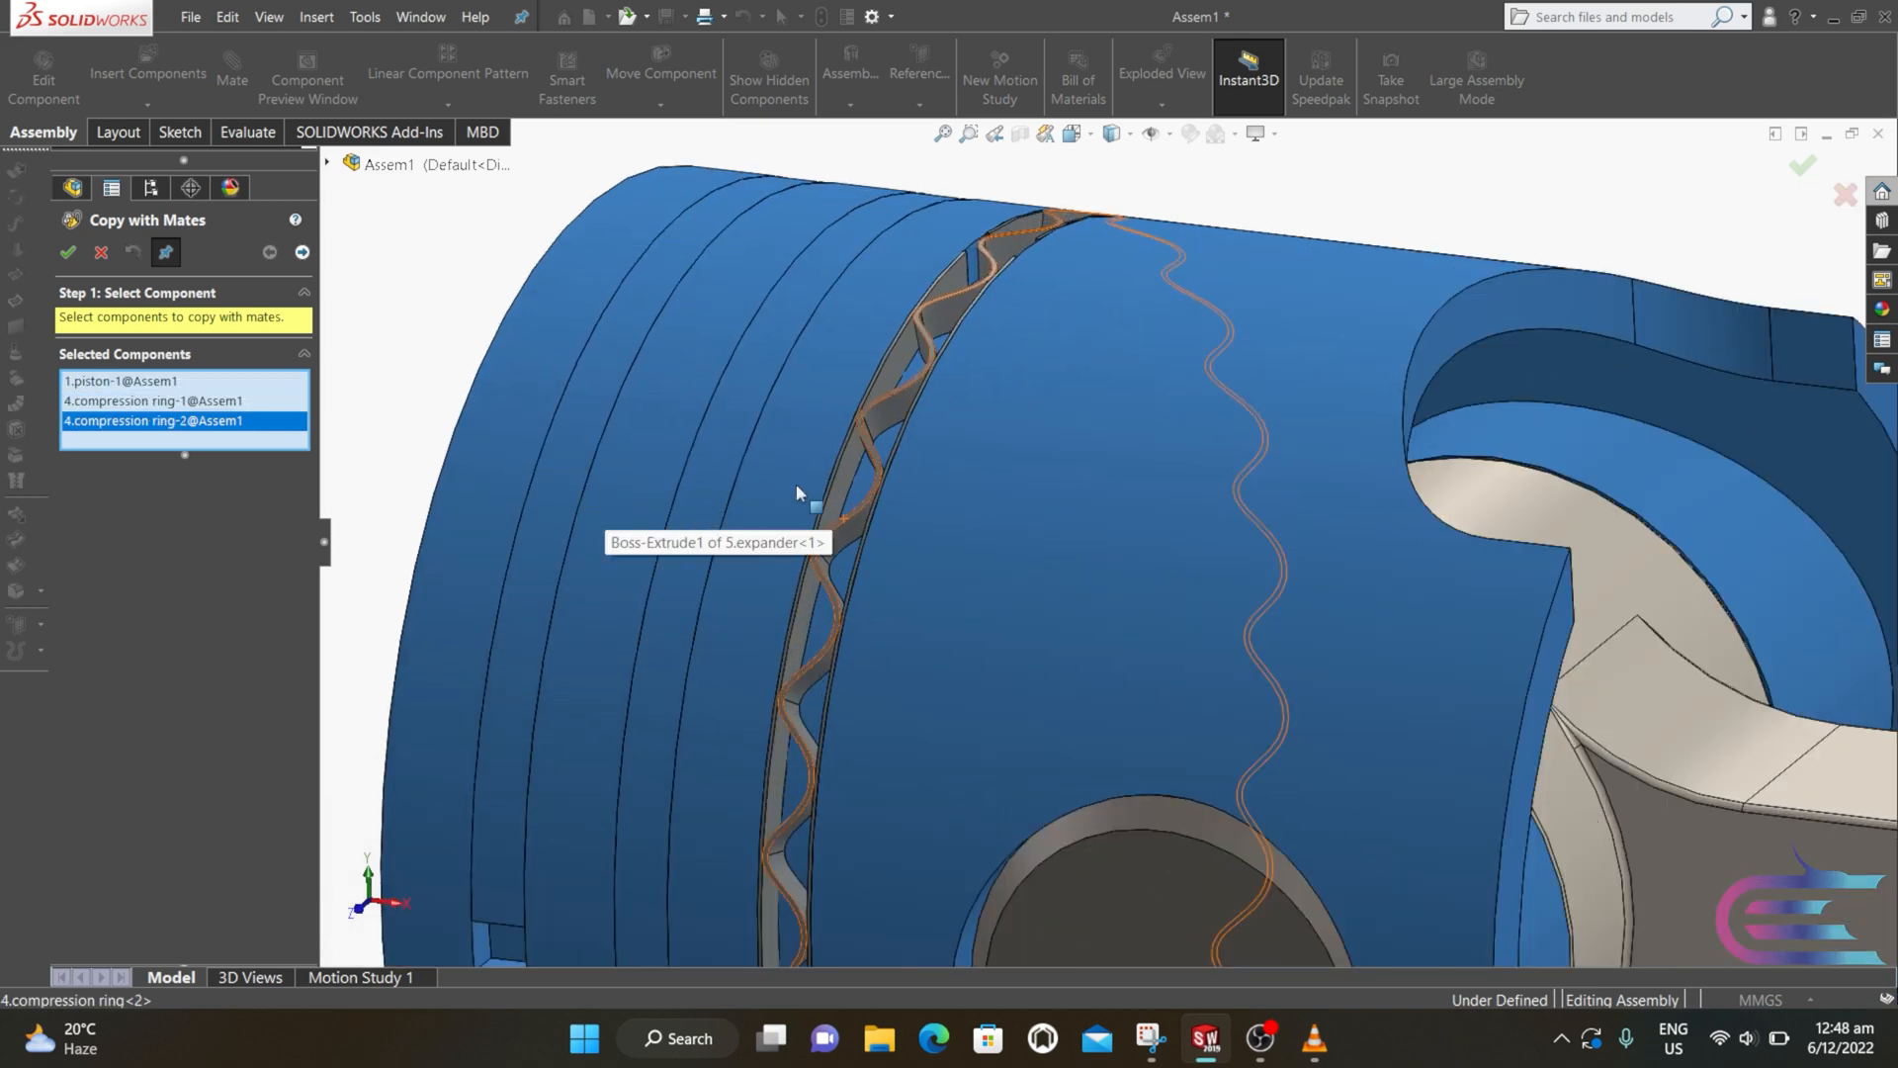
click(843, 531)
click(853, 540)
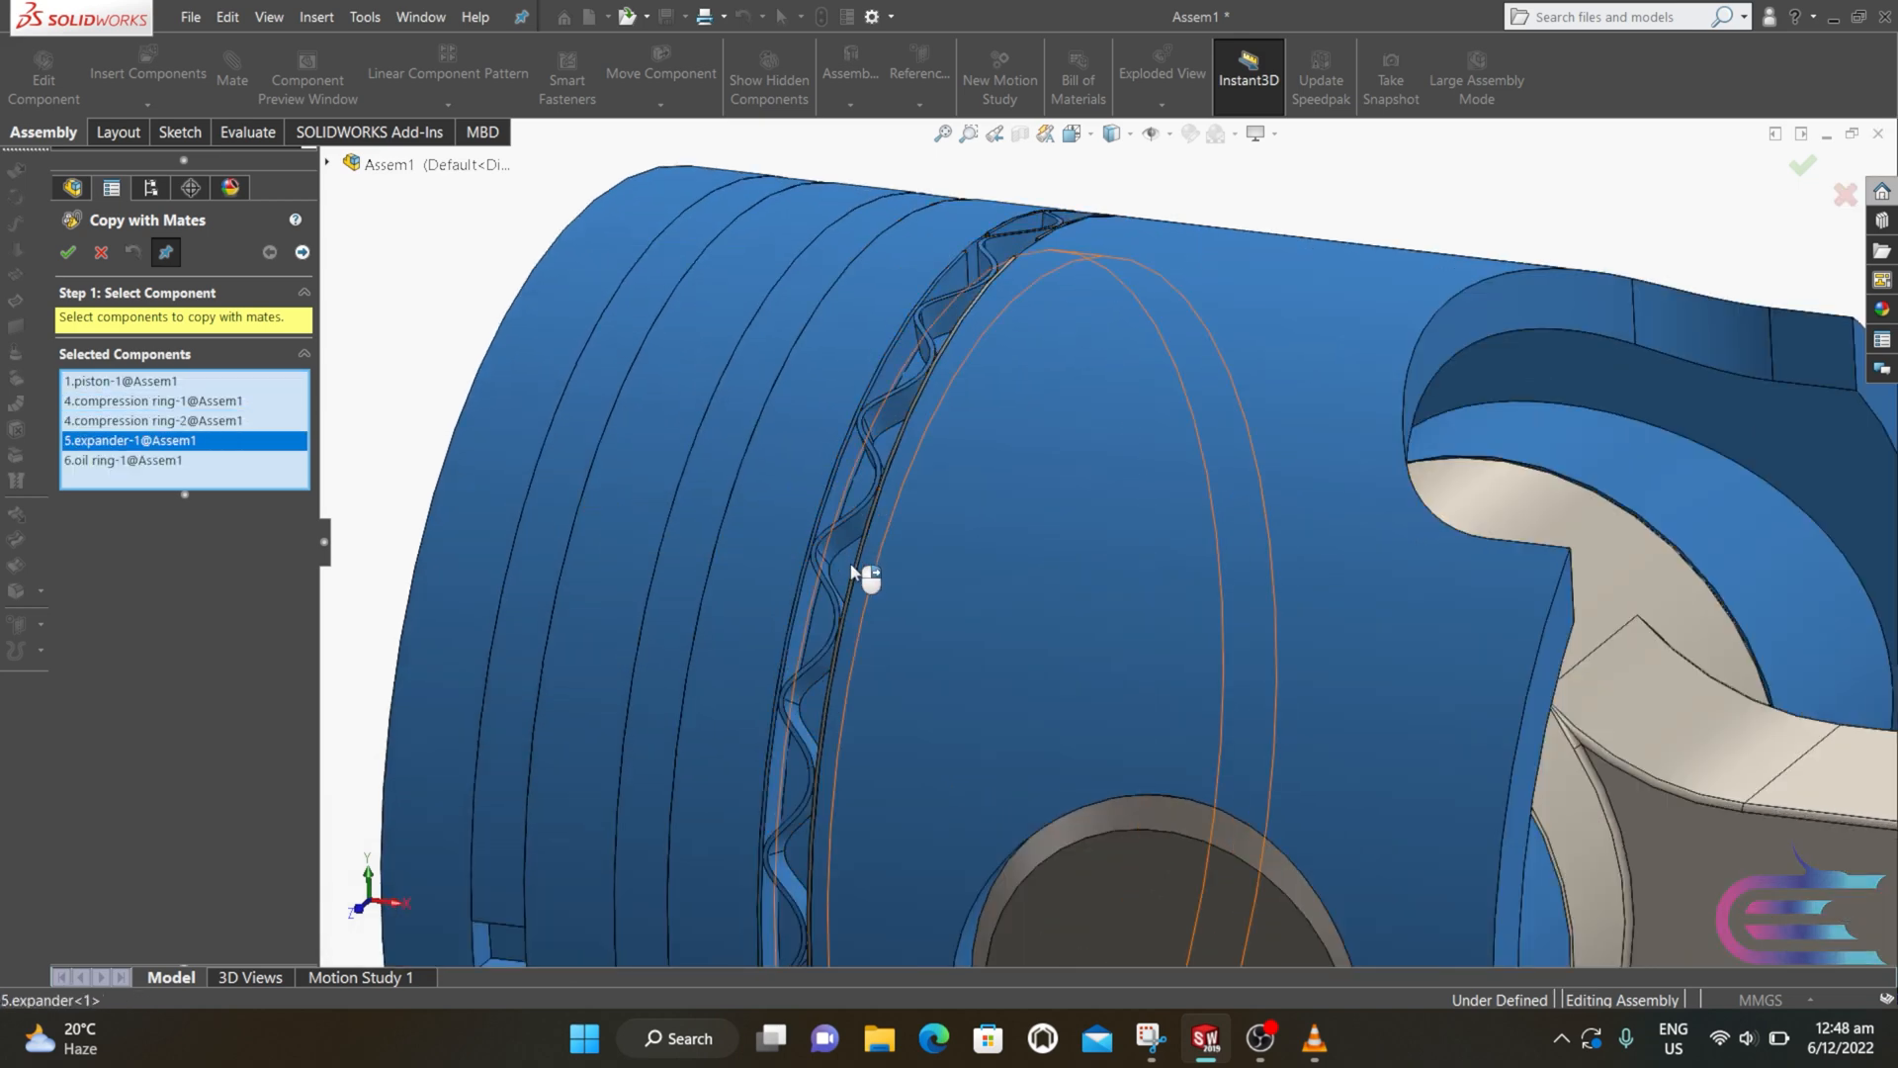
click(904, 621)
scroll(906, 625, up, 5)
click(1204, 803)
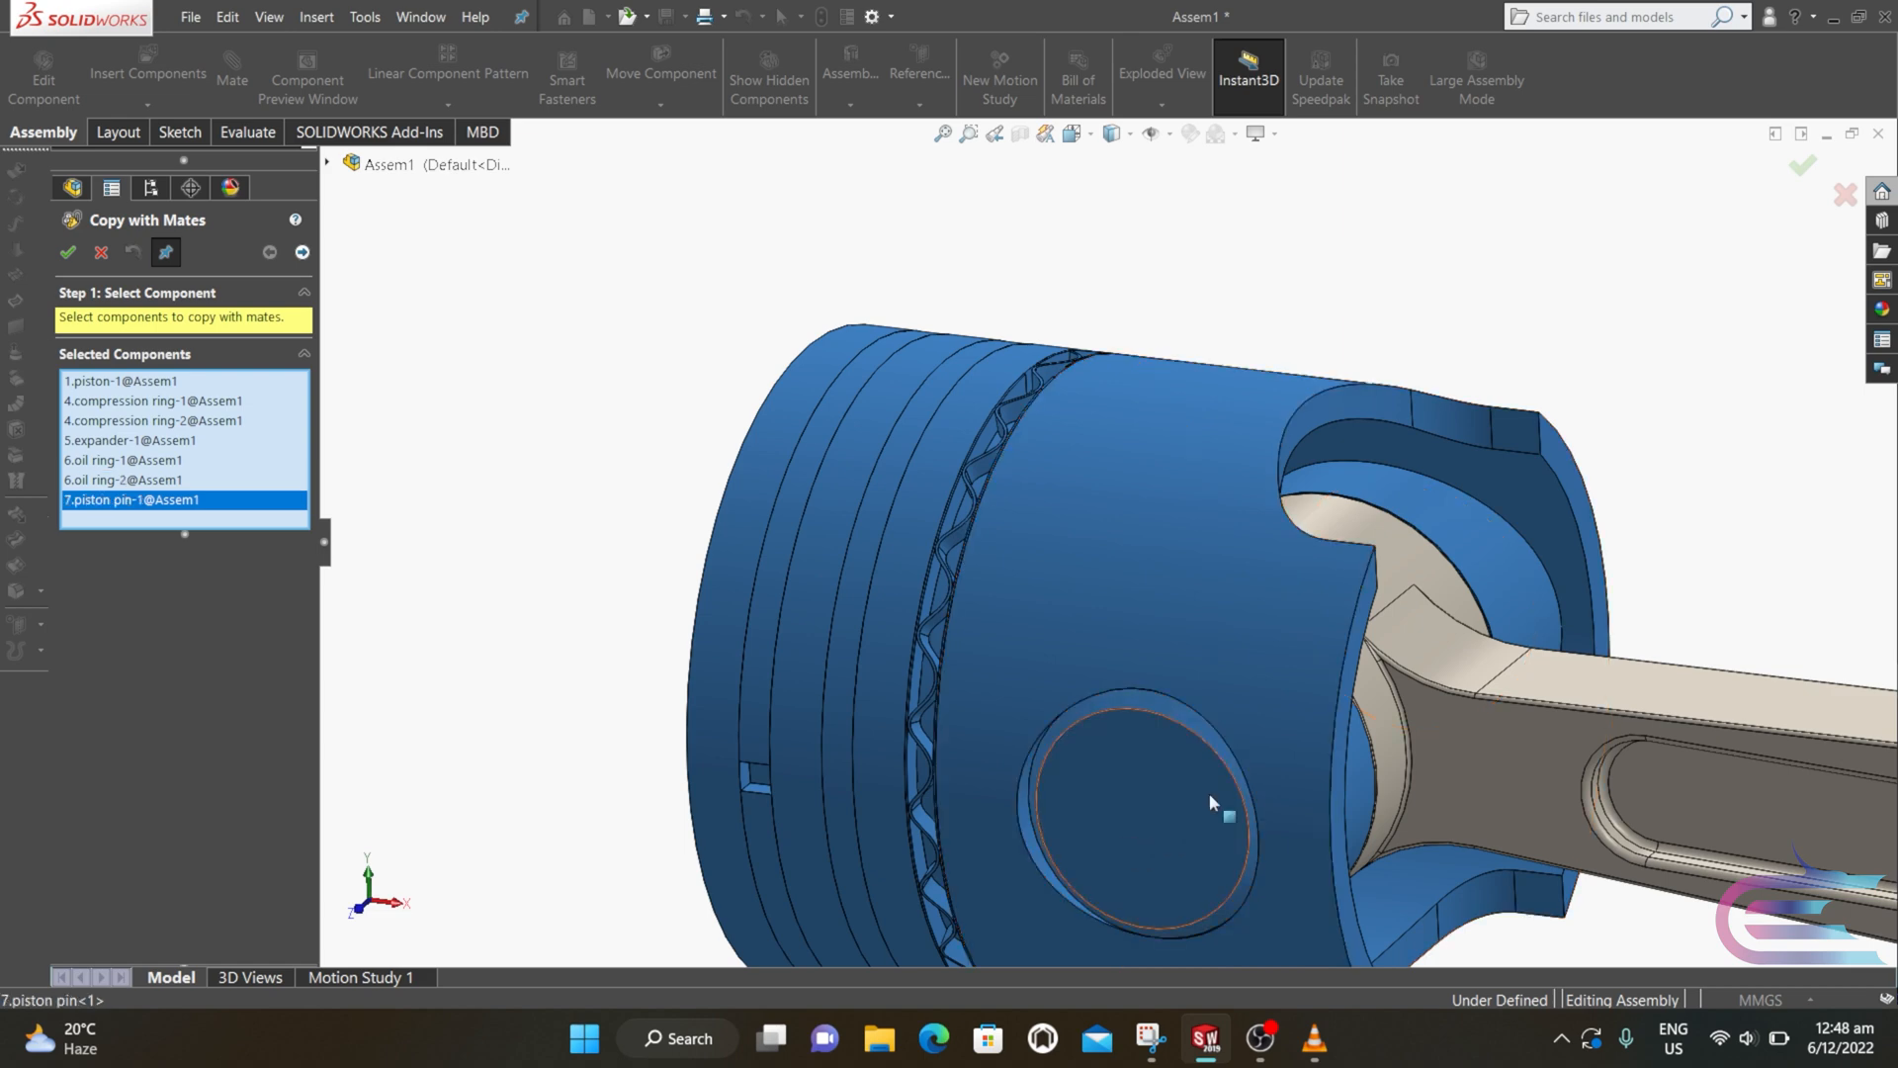
Step: Add the connecting rod and the connecting rod part to the copy selection, and proceed to the mate references
click(1441, 642)
scroll(1441, 692, up, 3)
scroll(1483, 661, up, 3)
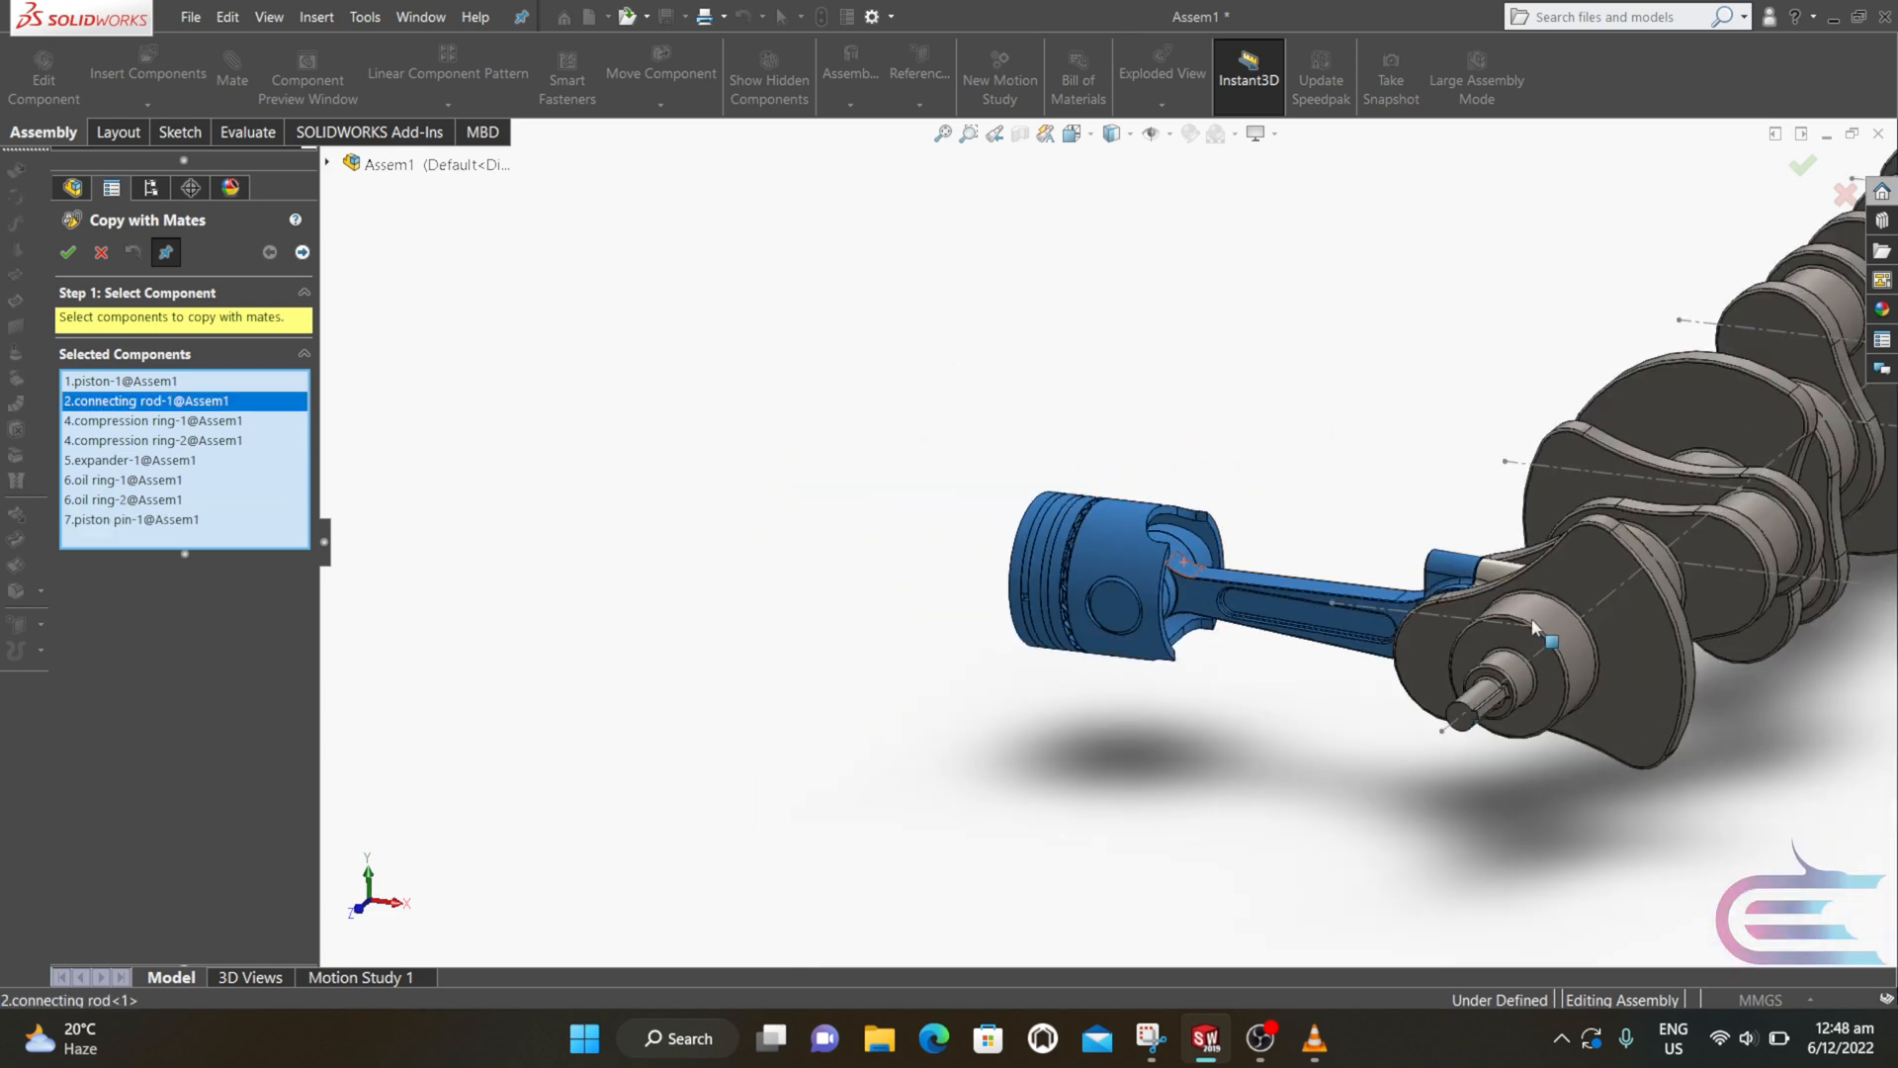
click(1498, 579)
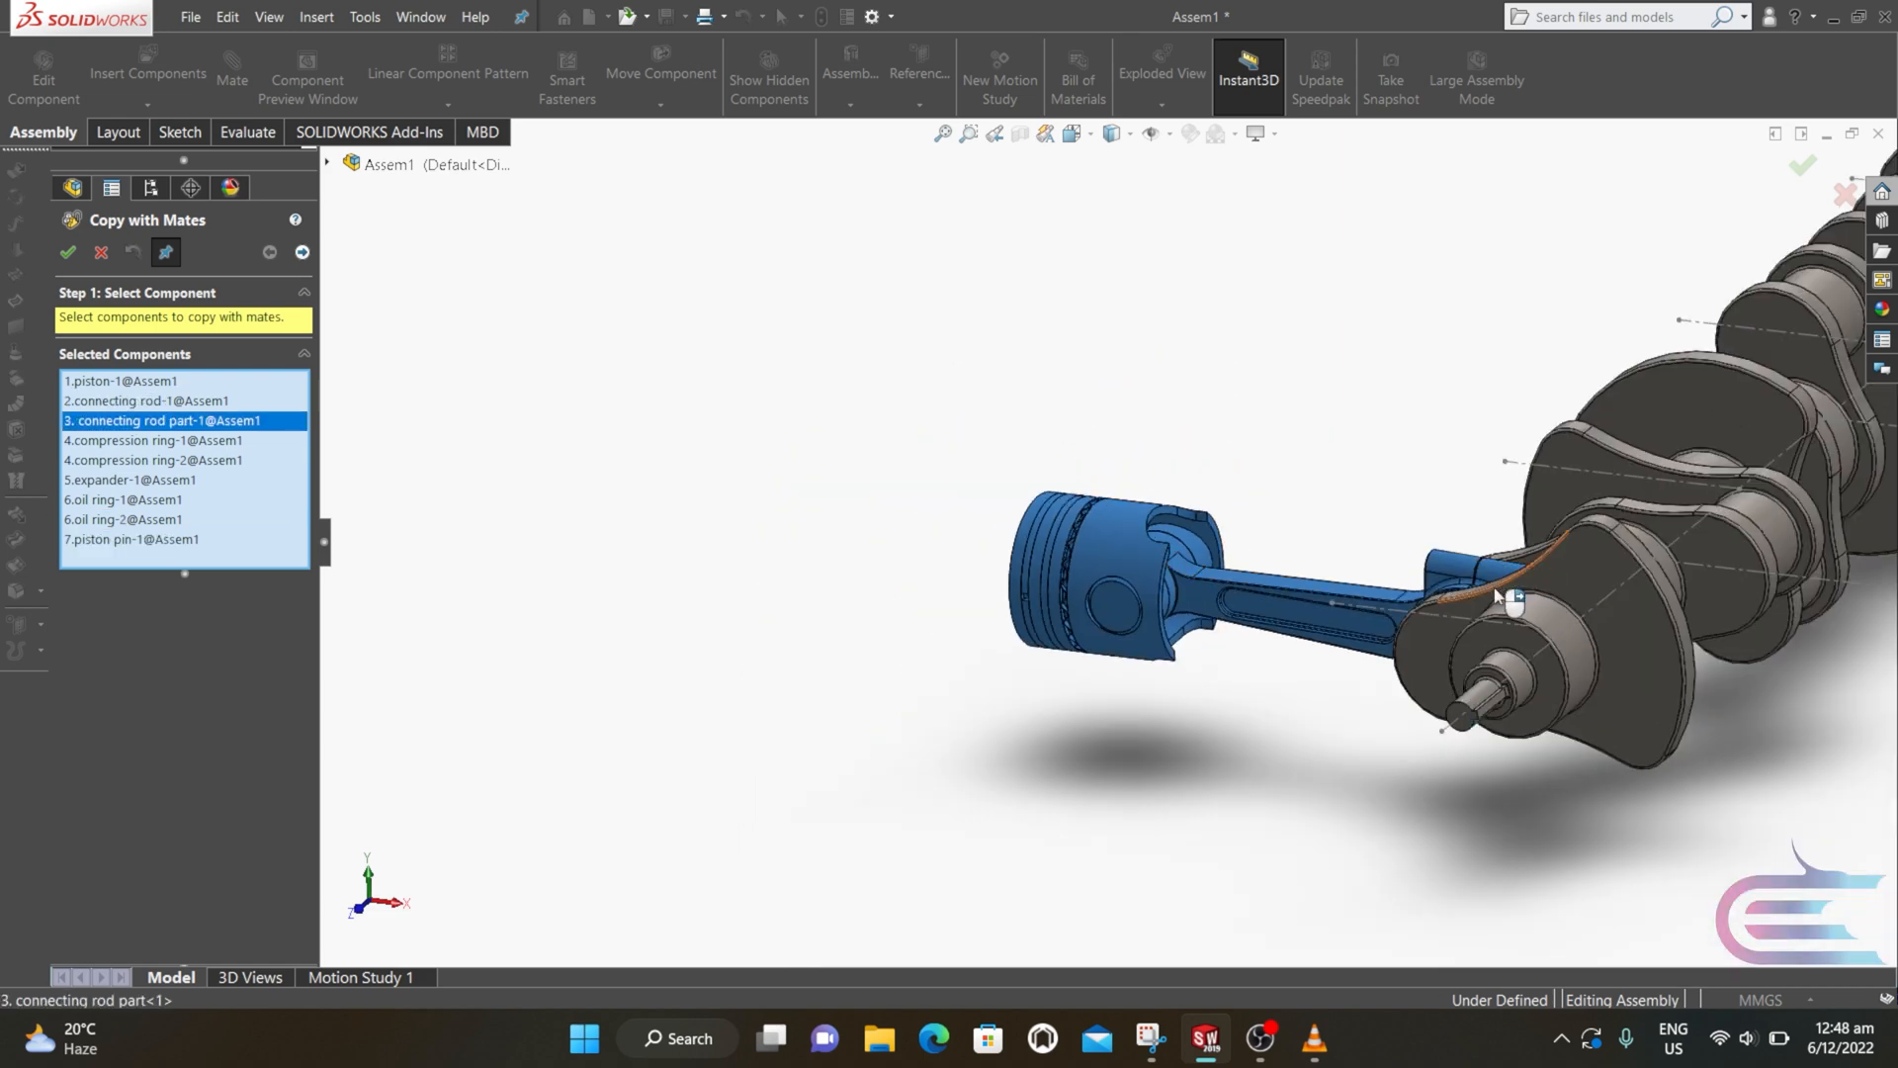
click(301, 254)
Step: Place a piston assembly copy on the second crankpin, using its two web faces, the crankpin face and Line3@Sketch2 as mate references
middle_drag(1416, 648, 1141, 484)
click(1230, 469)
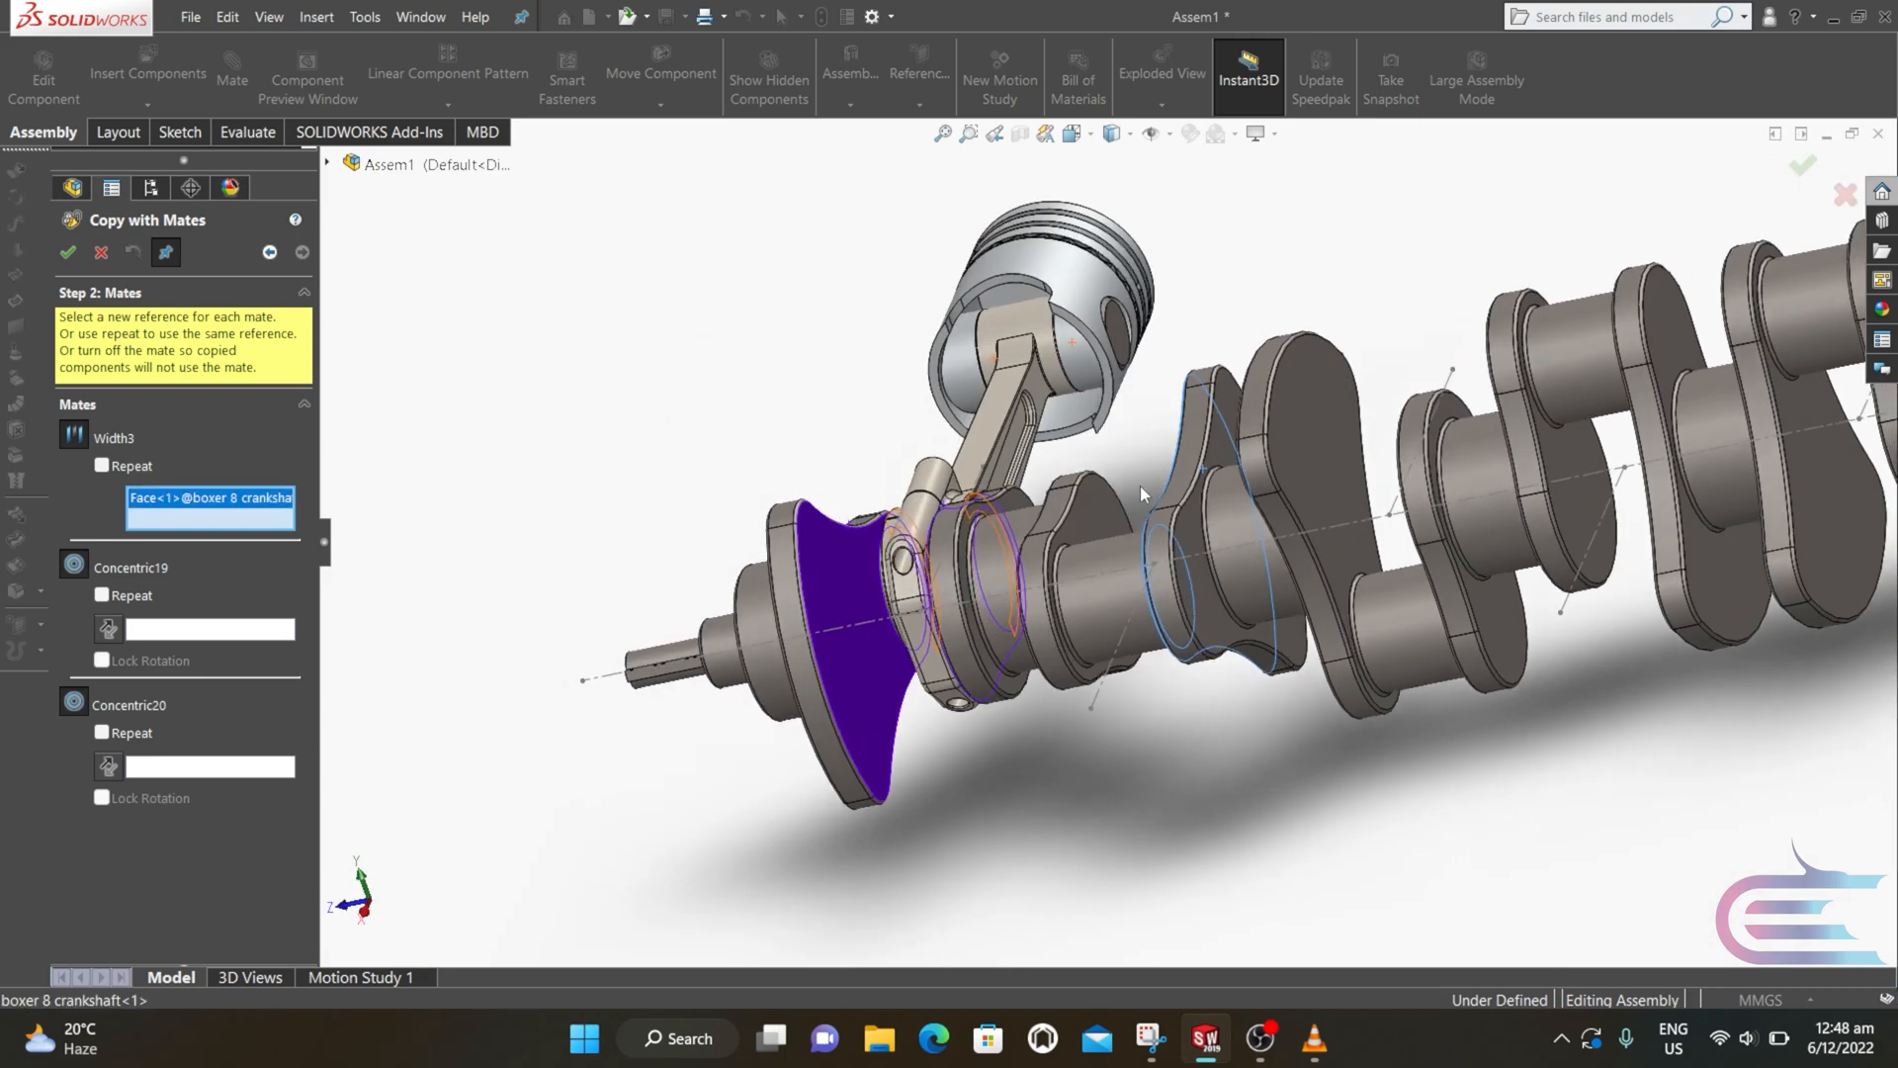
click(1102, 511)
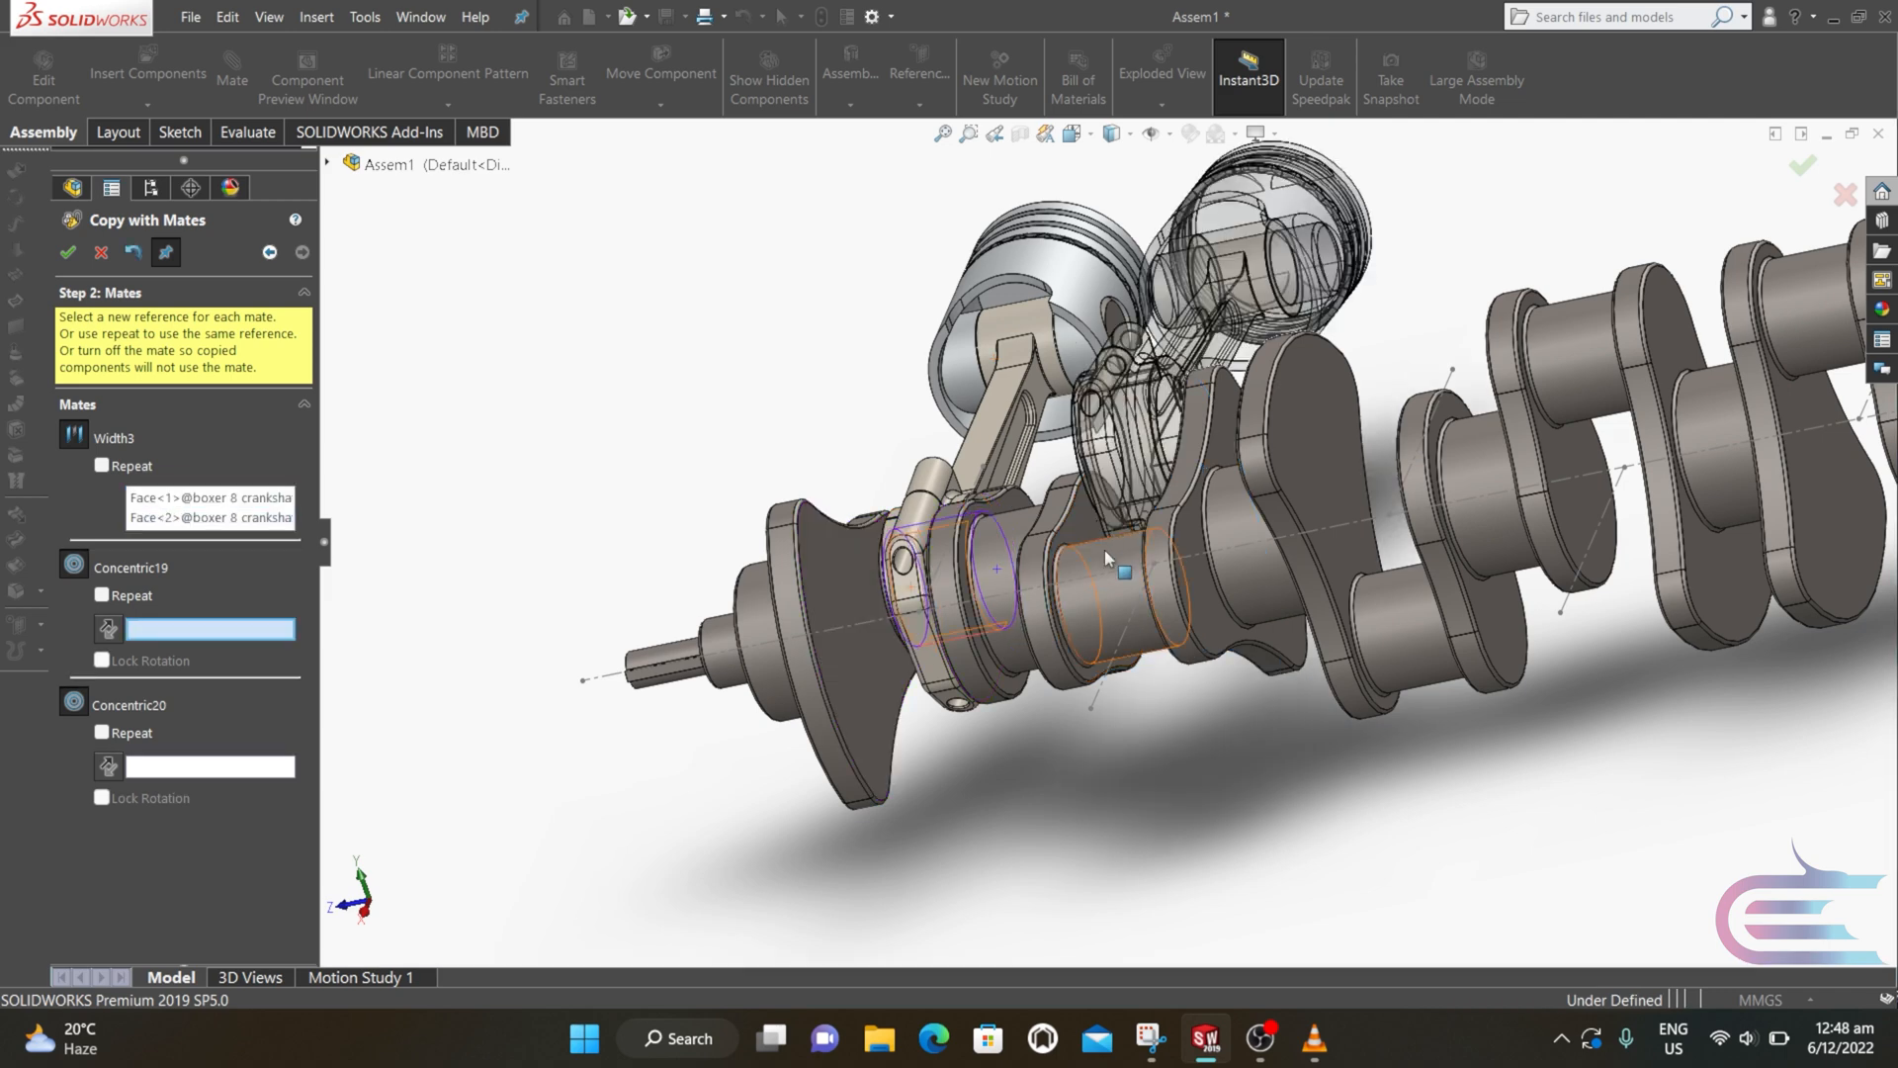
click(1105, 550)
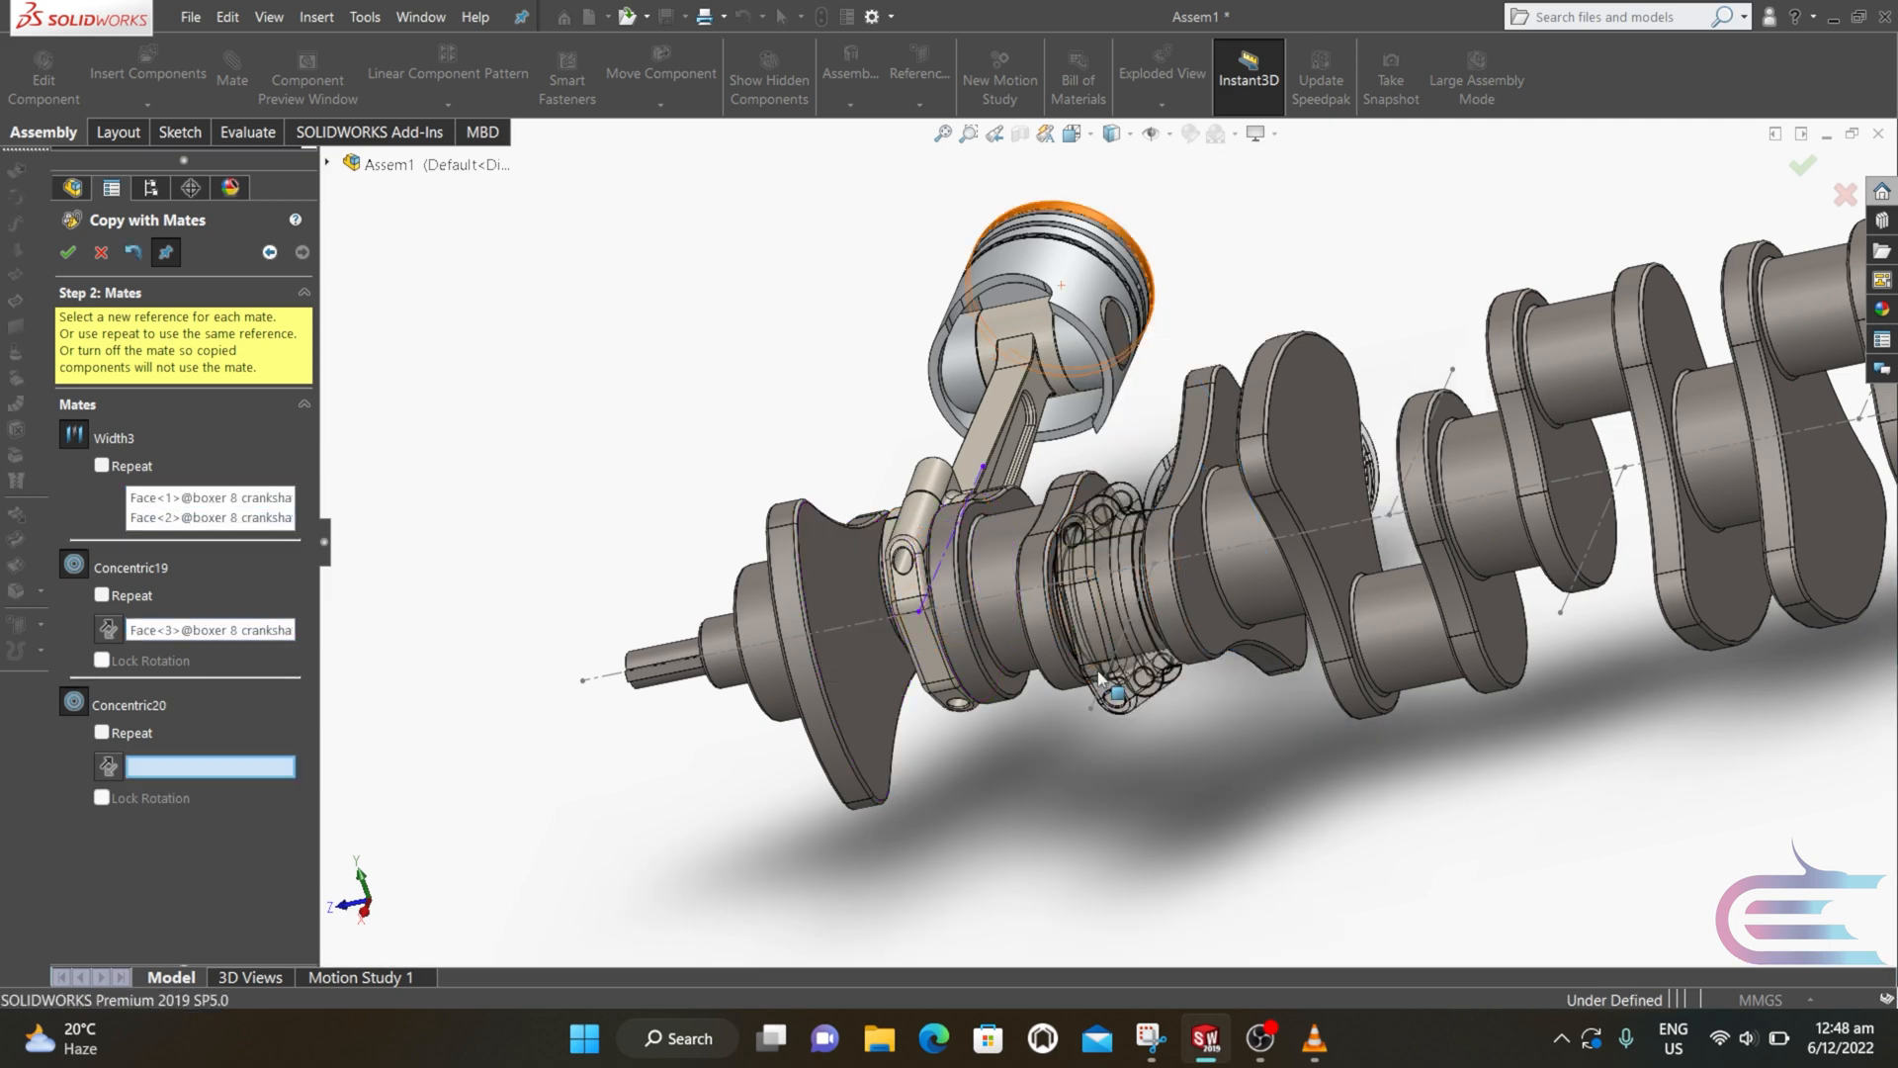
click(1105, 682)
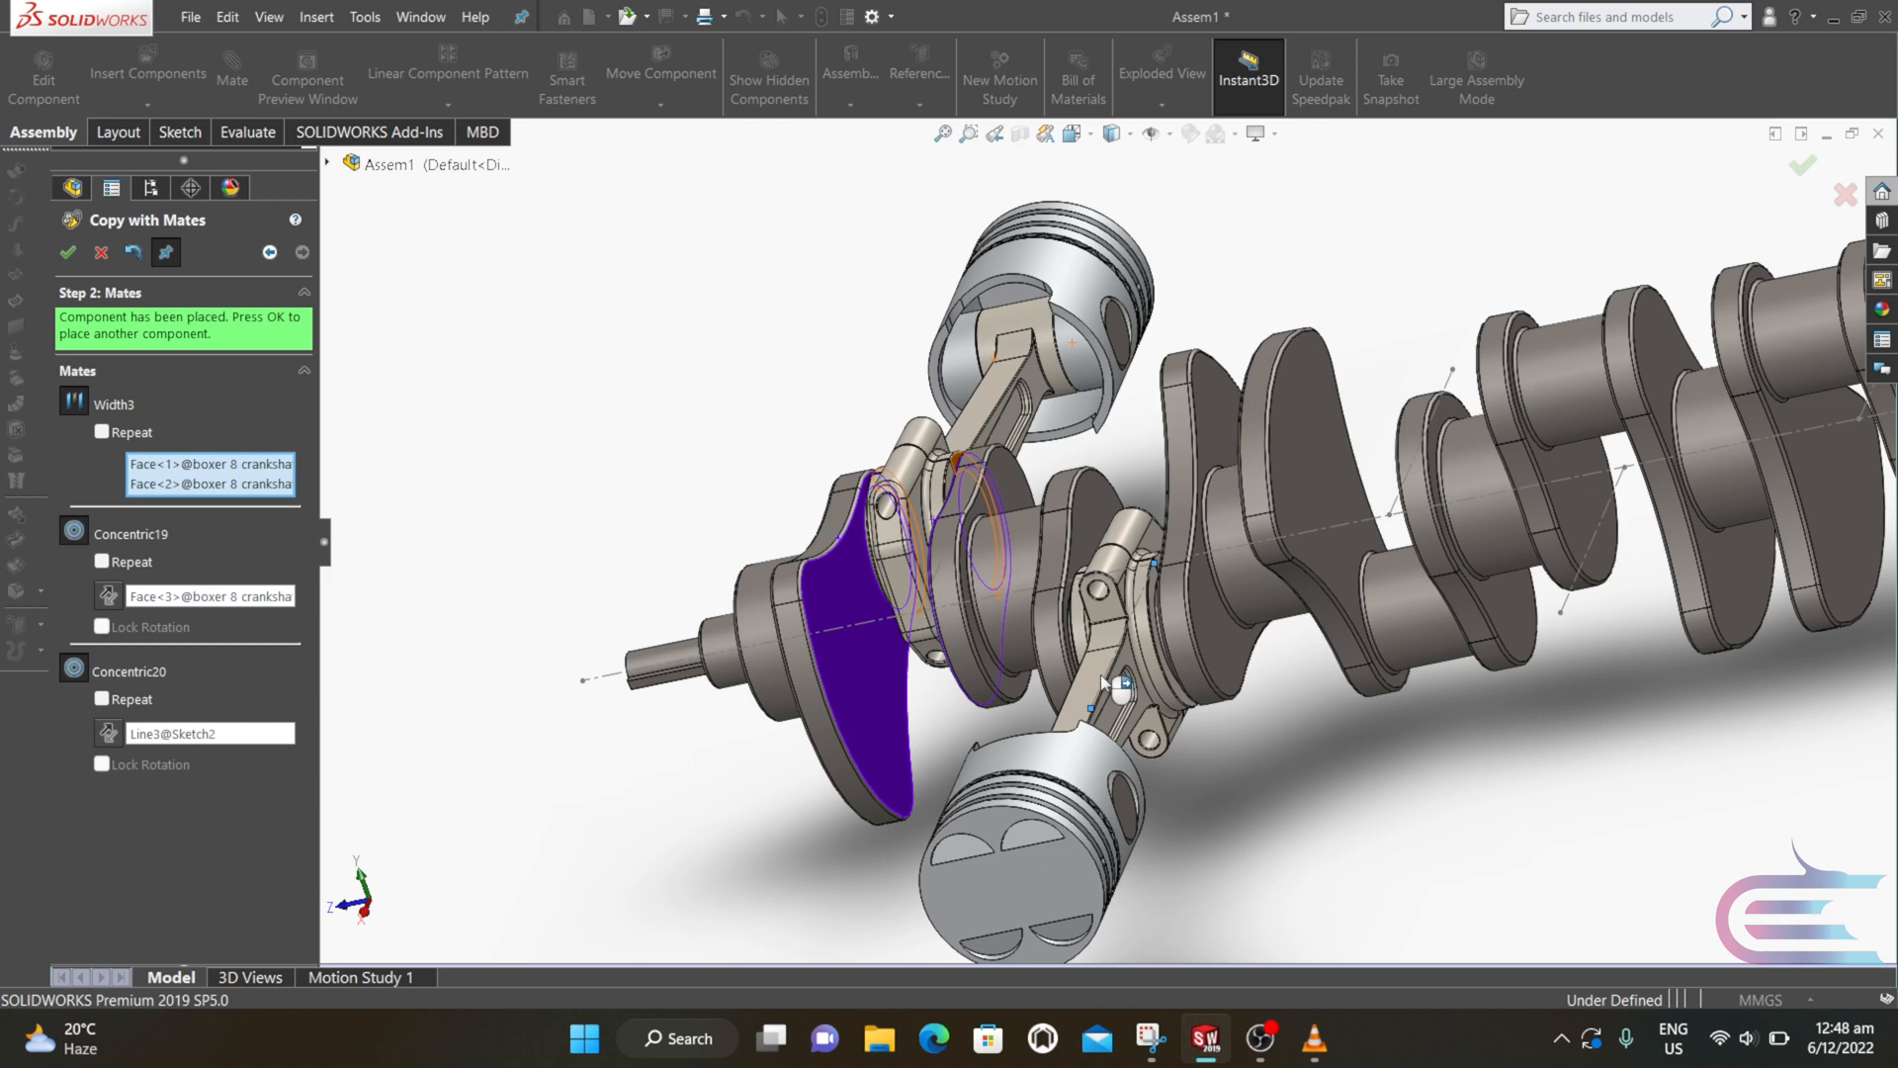
click(67, 253)
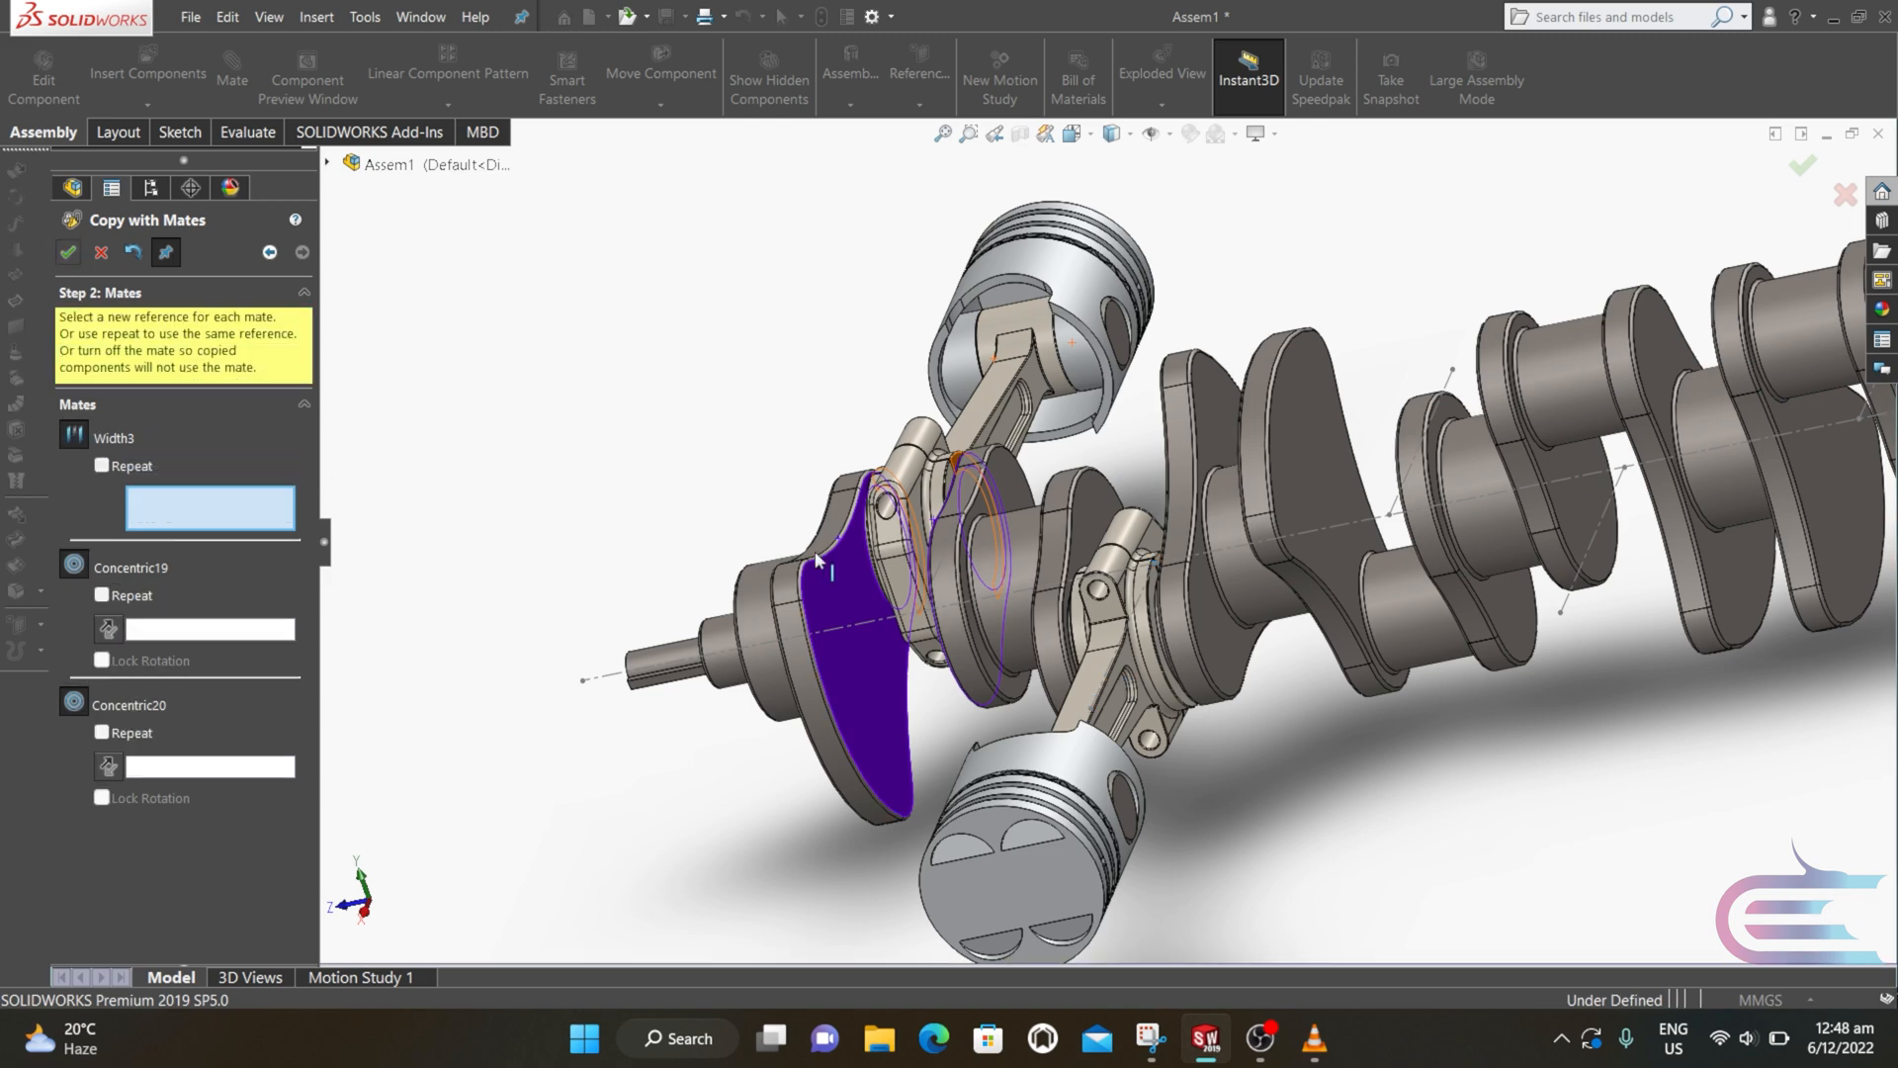
Step: Place another piston assembly copy on the third crankpin, referencing the adjacent web faces, the crankpin face and Line4@Sketch2
click(1319, 435)
middle_drag(1319, 439, 1440, 485)
click(1427, 463)
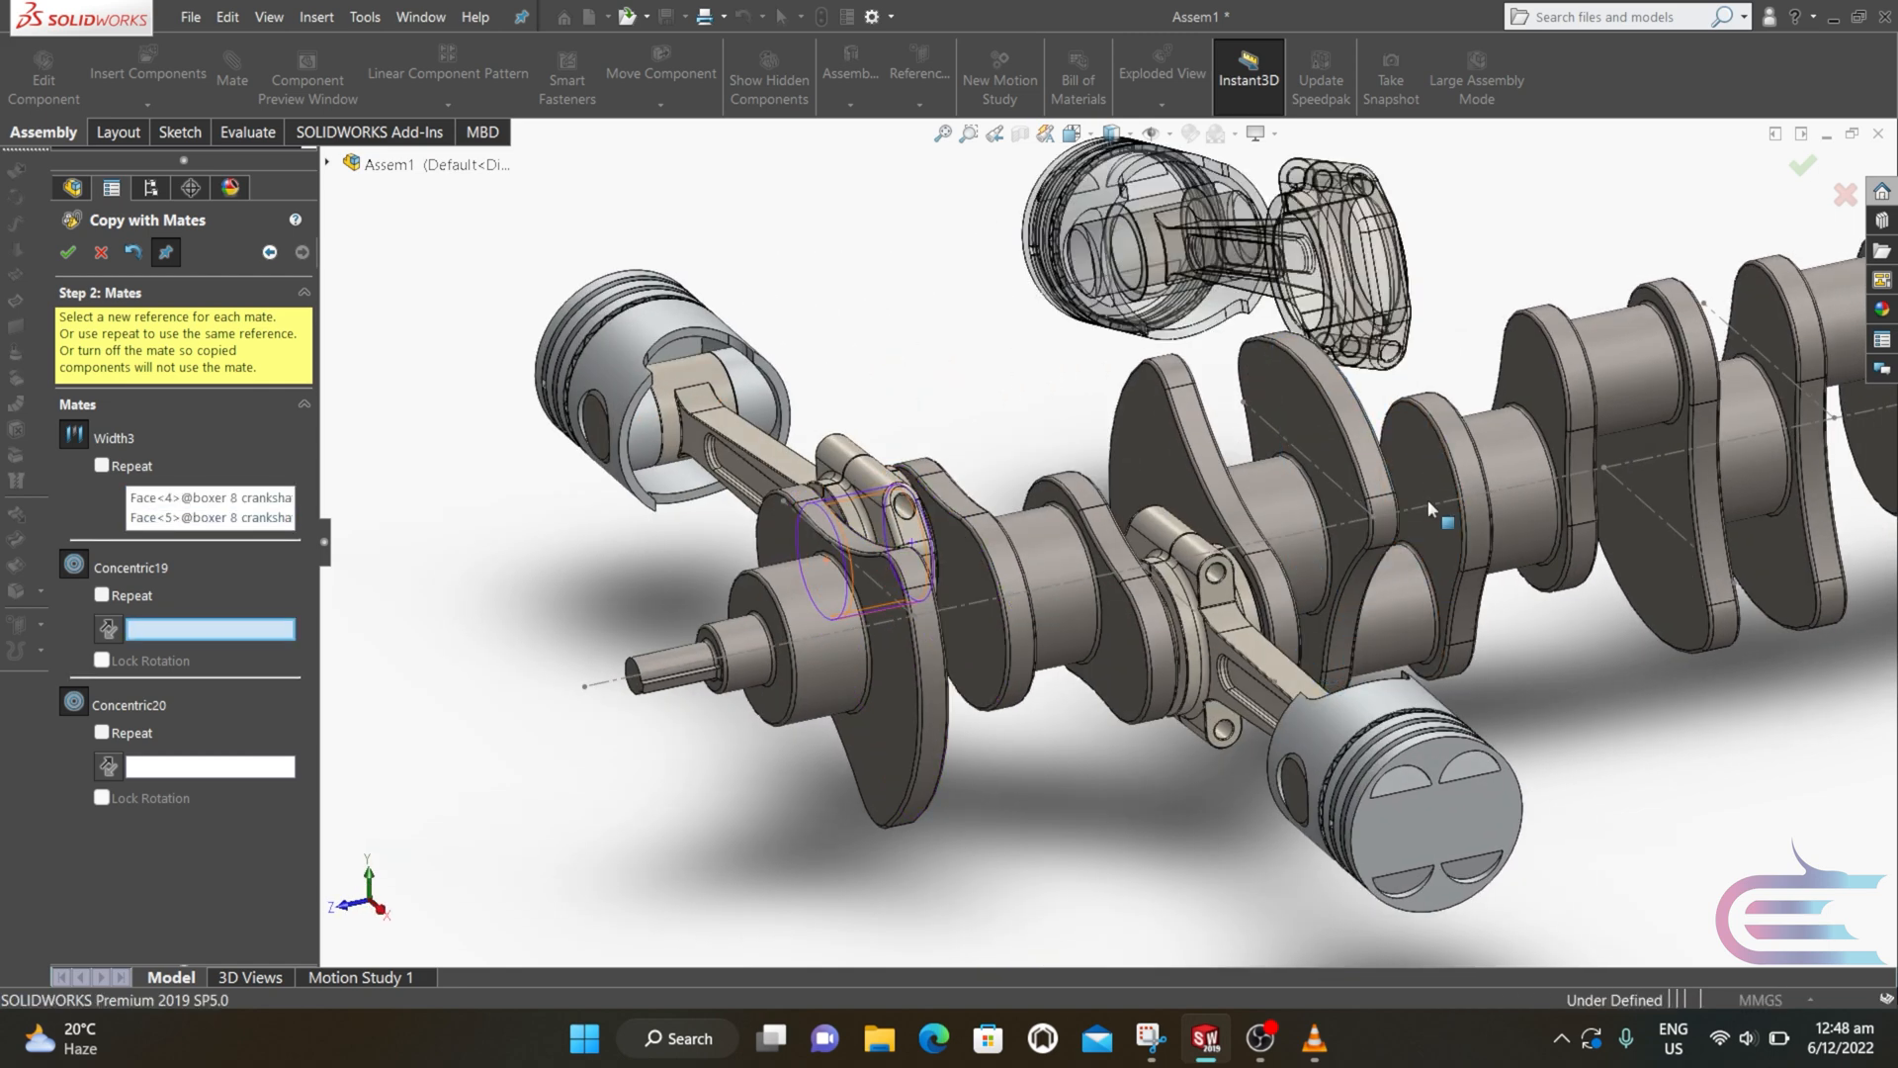
click(1399, 580)
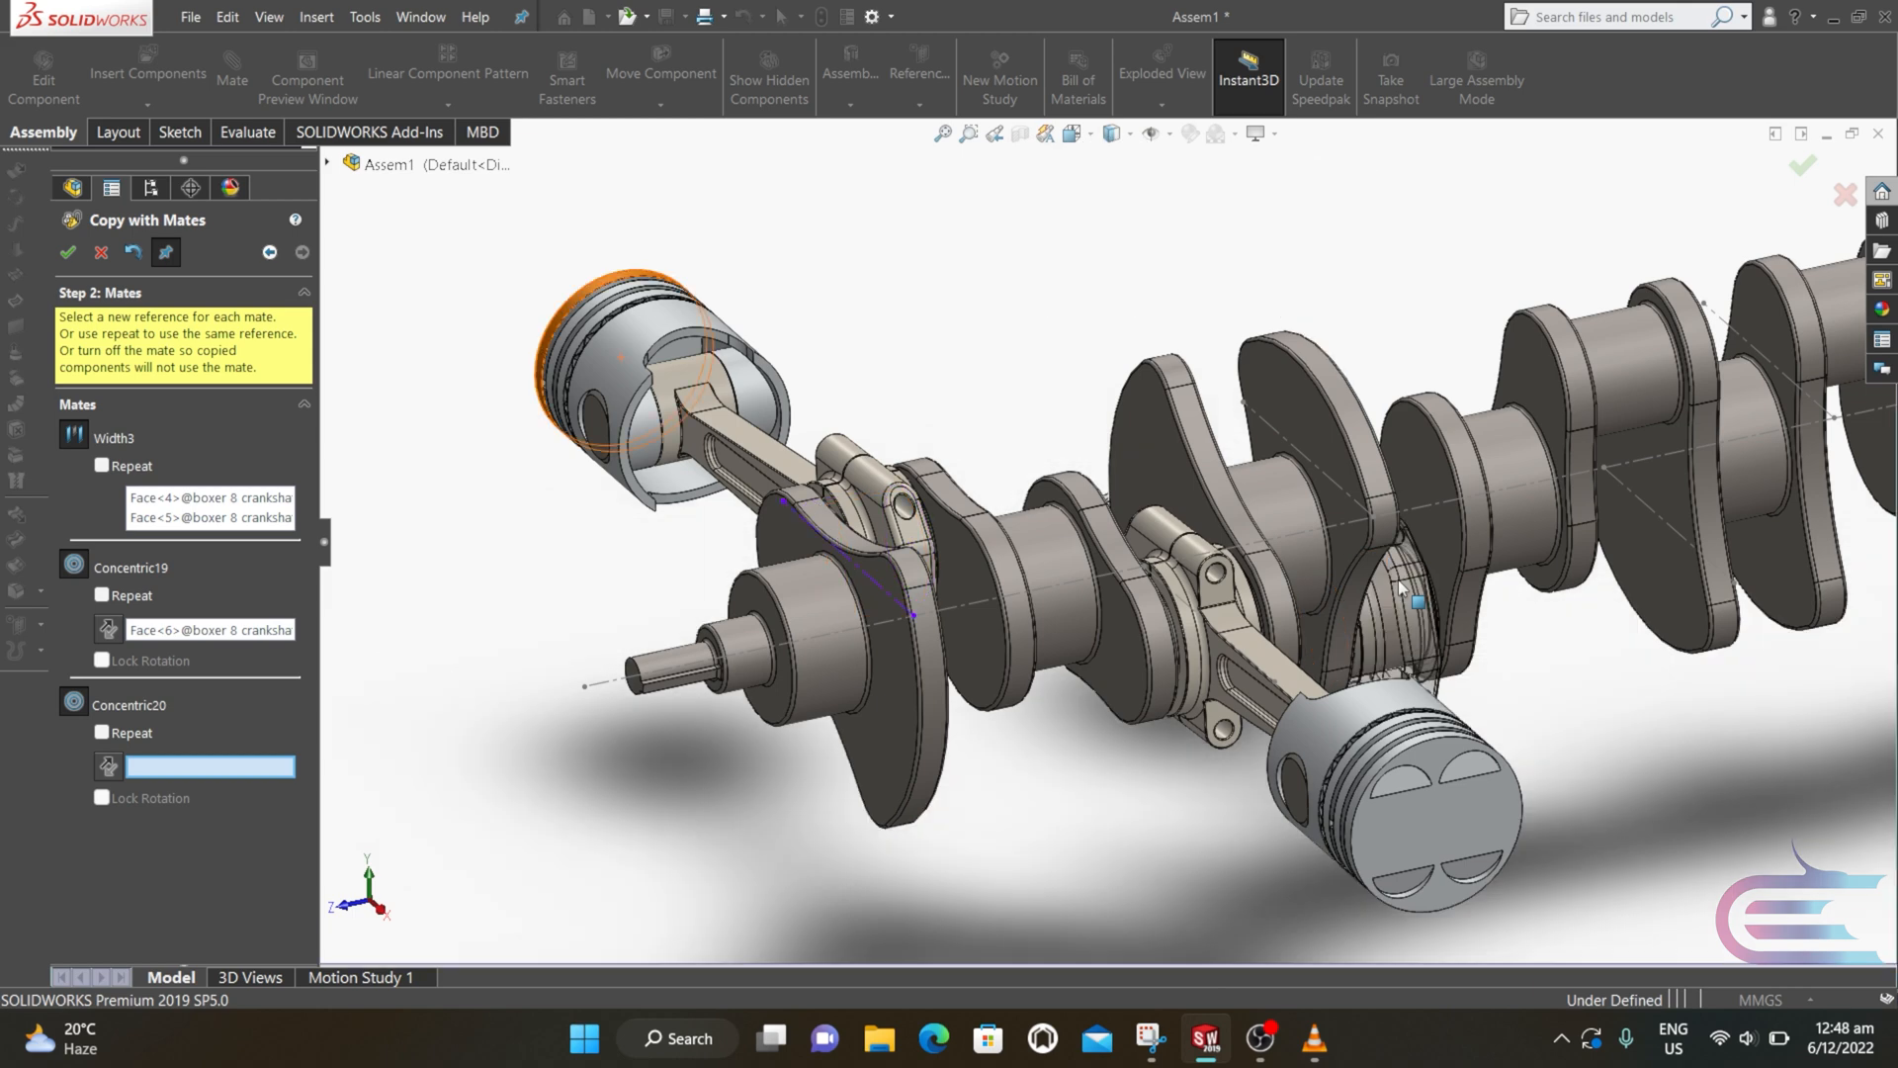
click(1331, 483)
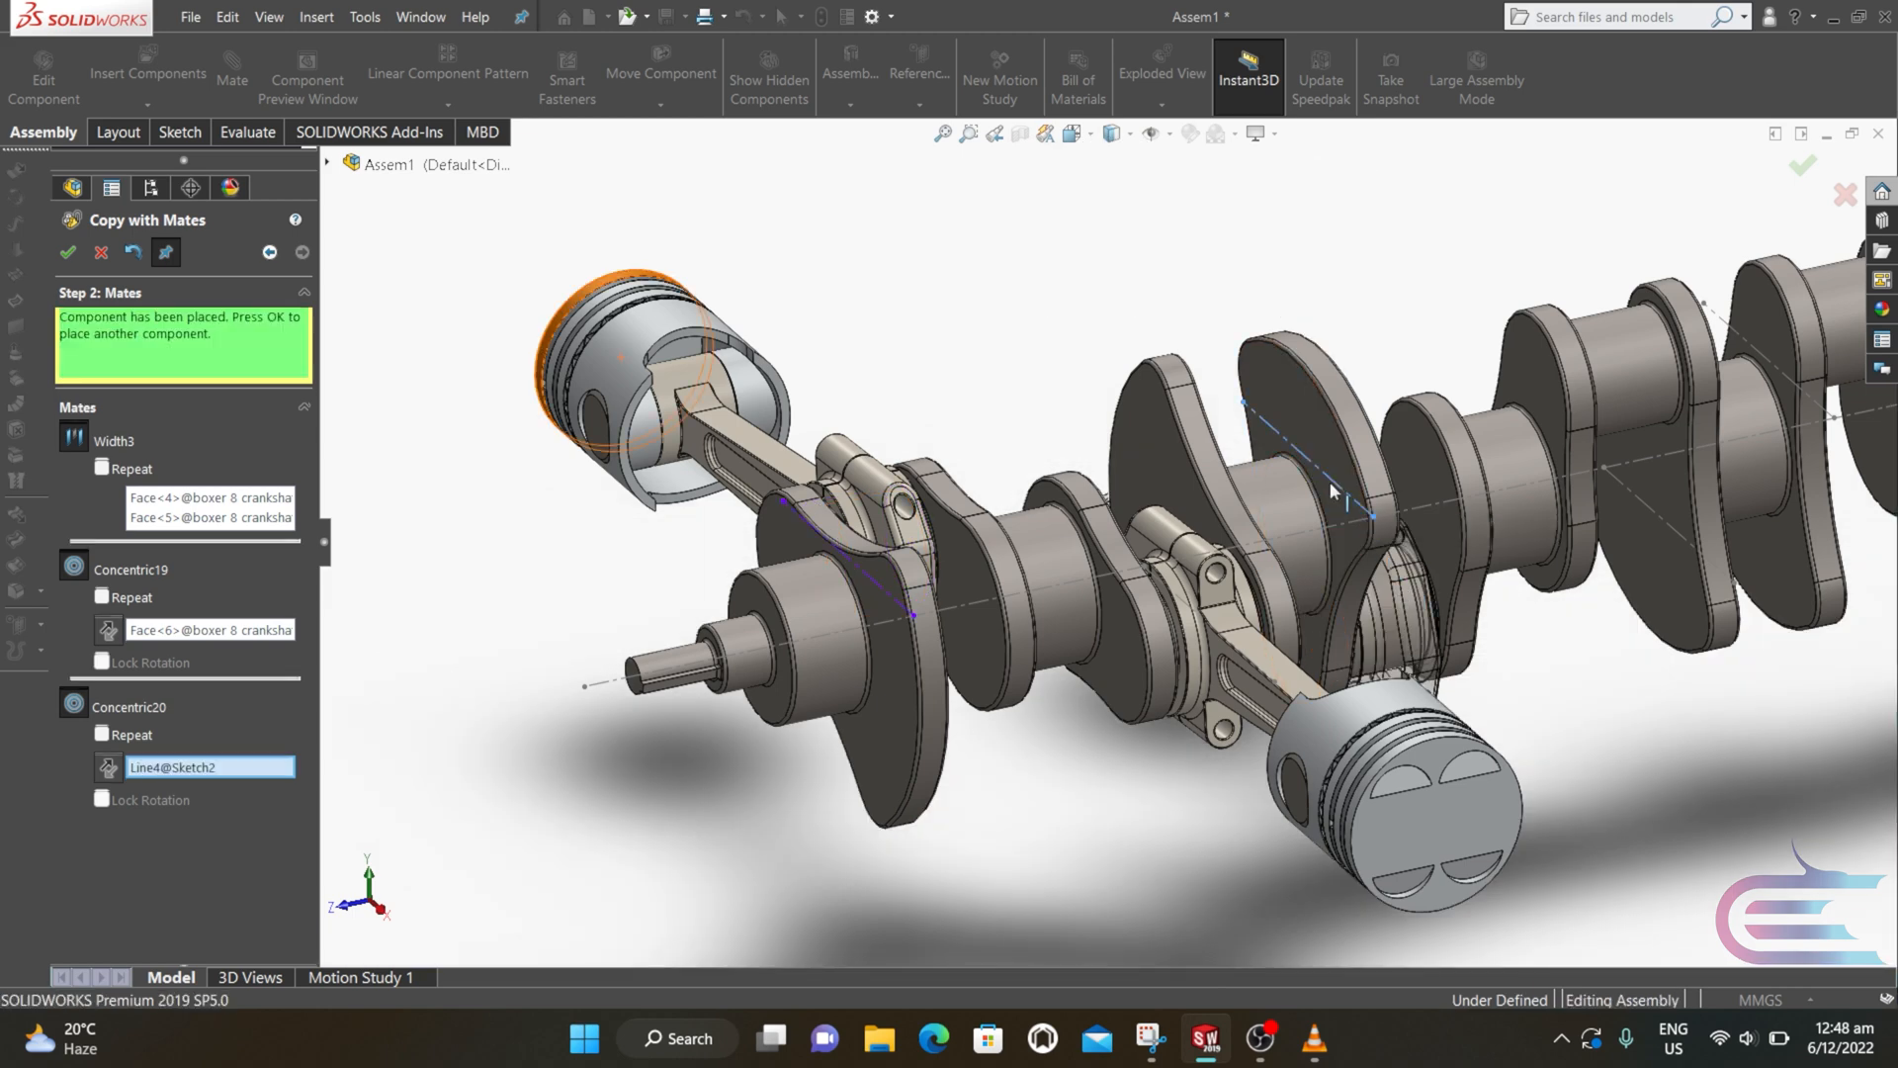
click(67, 254)
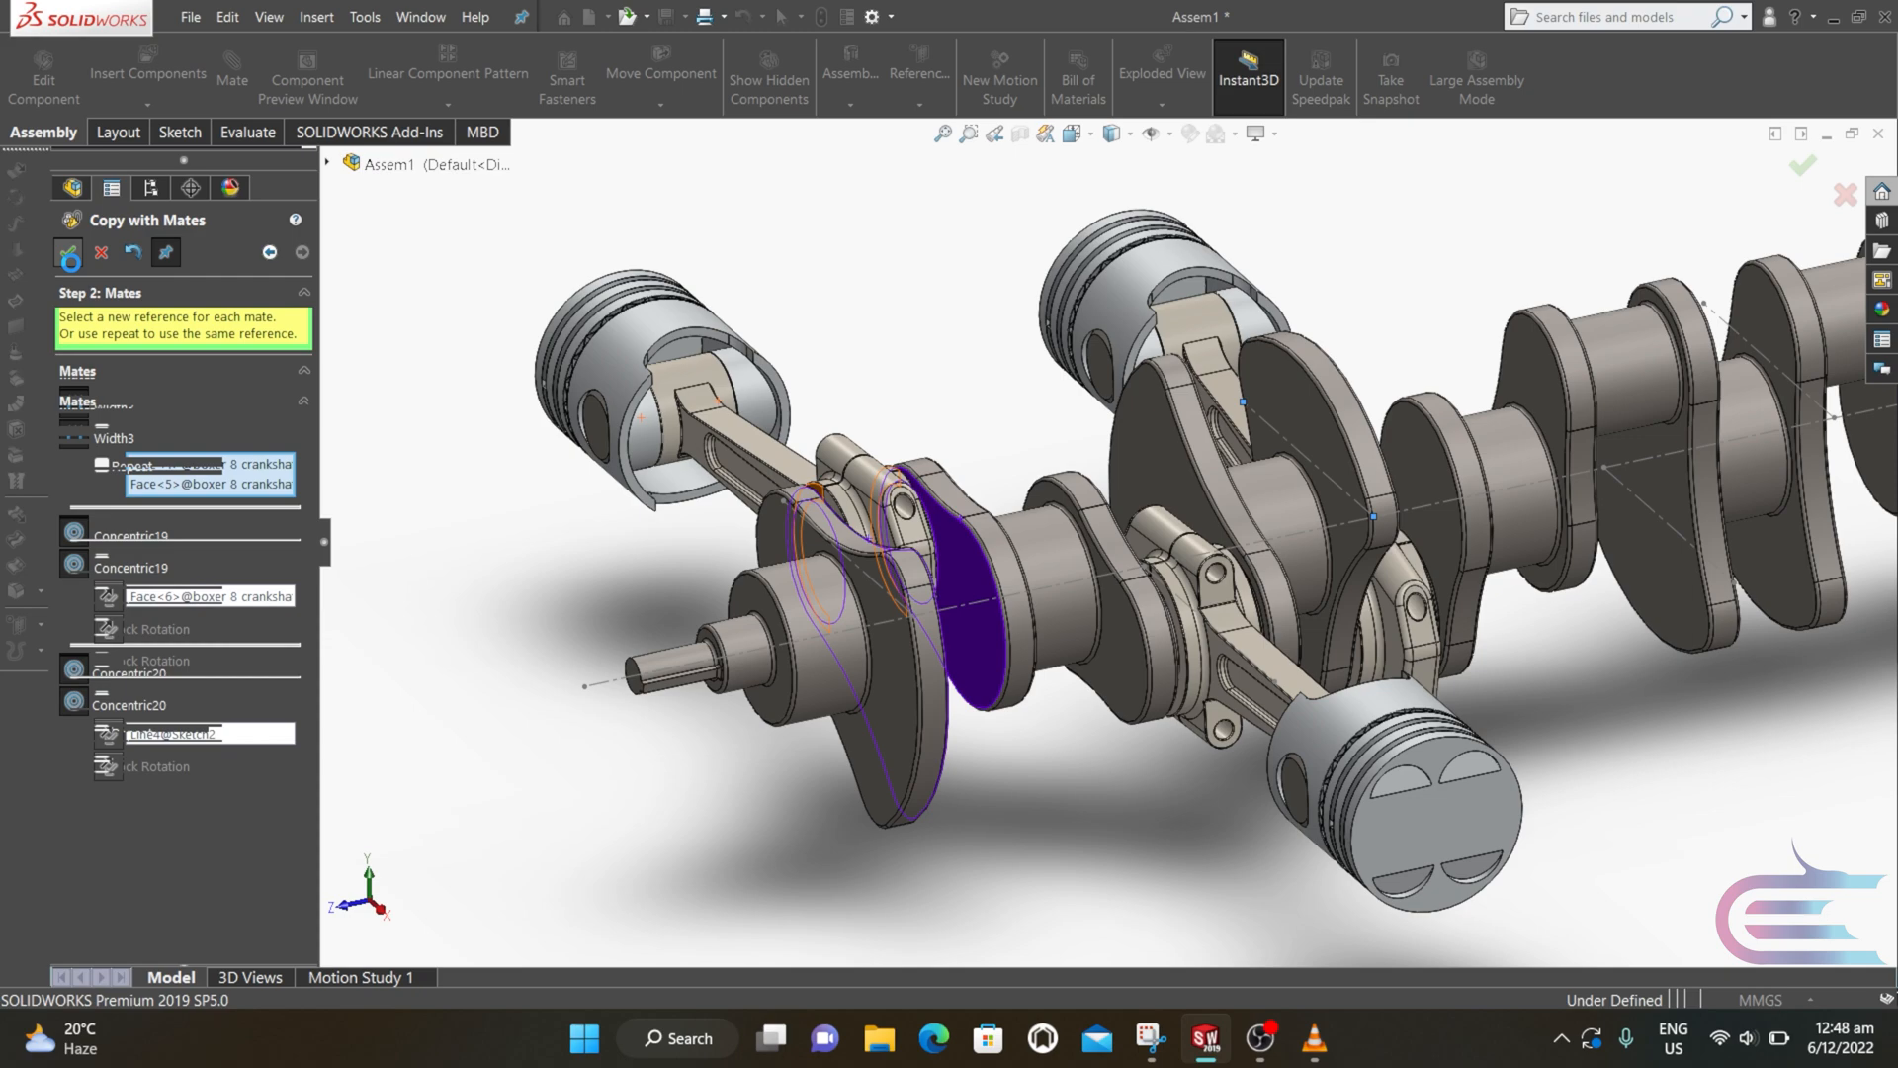
Step: Mate a piston assembly copy to the fourth crankpin, using its web faces, cylindrical face and Line5@Sketch2
scroll(1470, 429, down, 2)
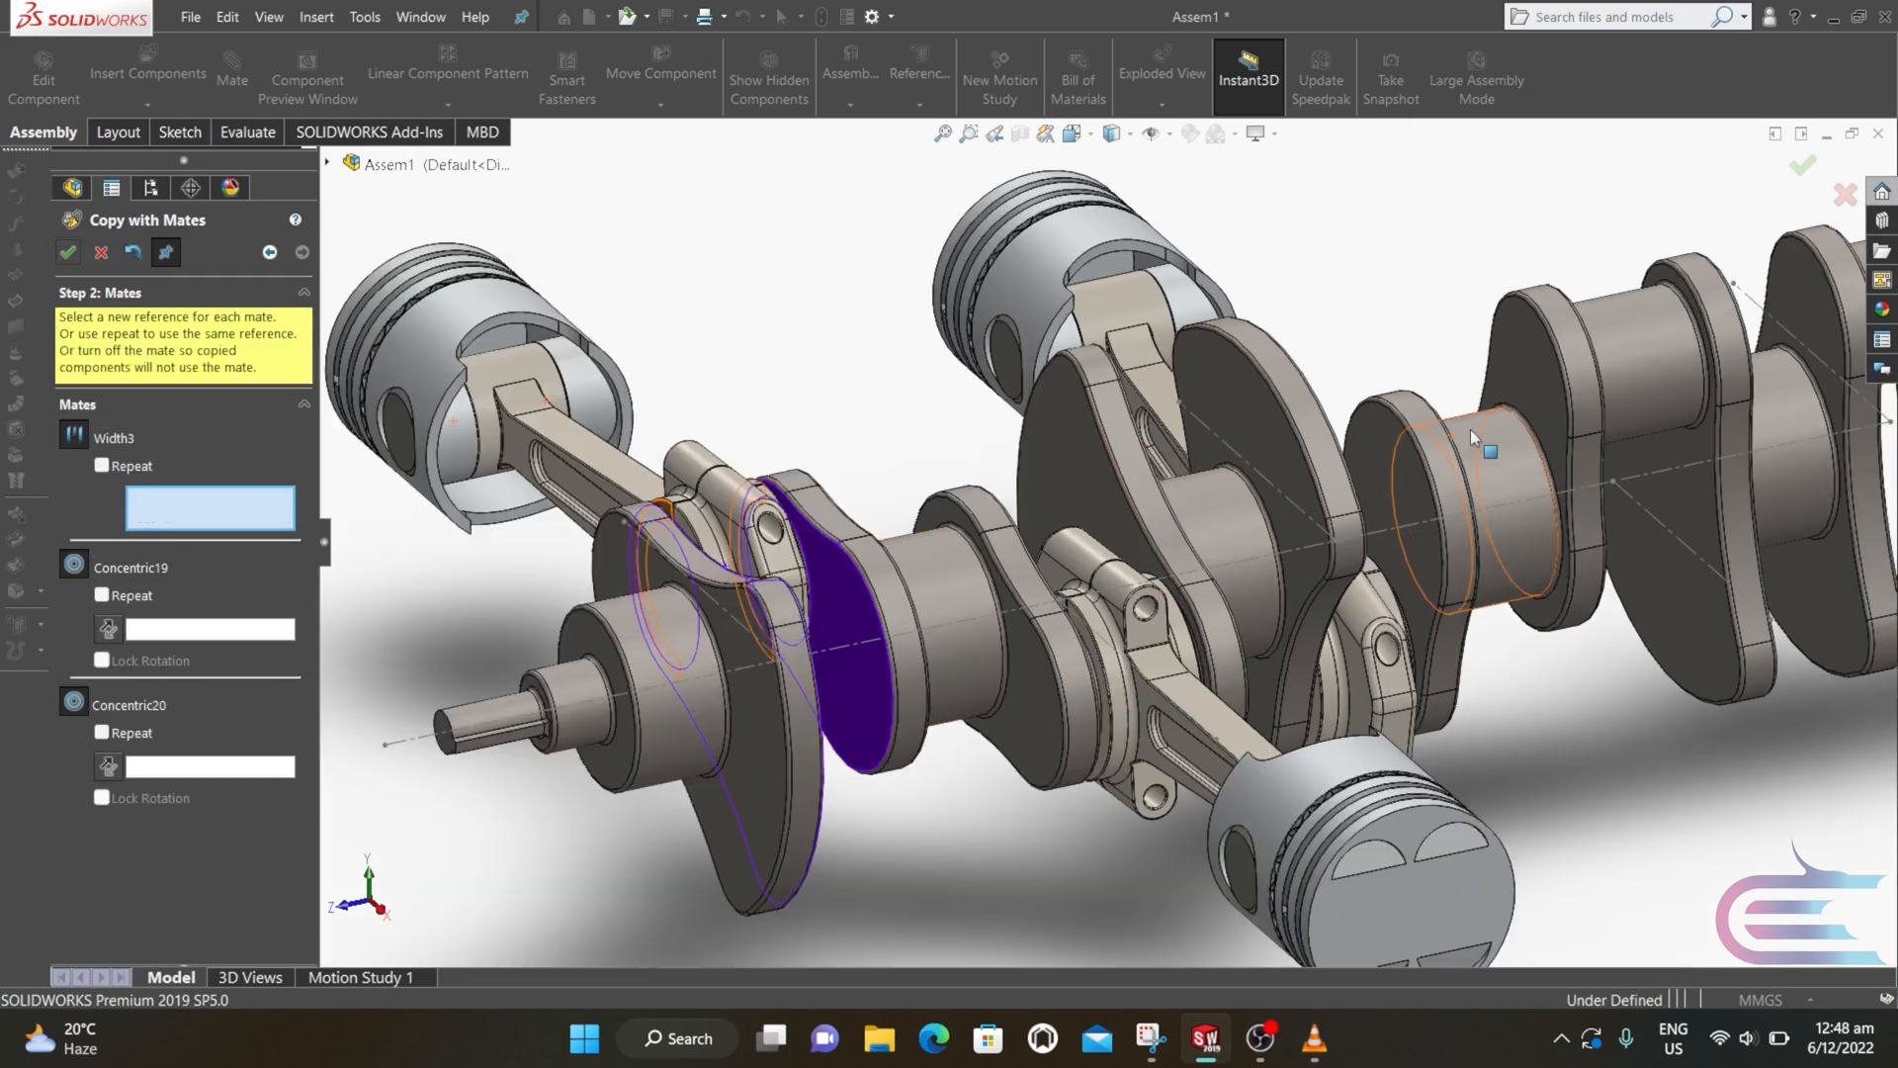
middle_drag(1470, 429, 1373, 348)
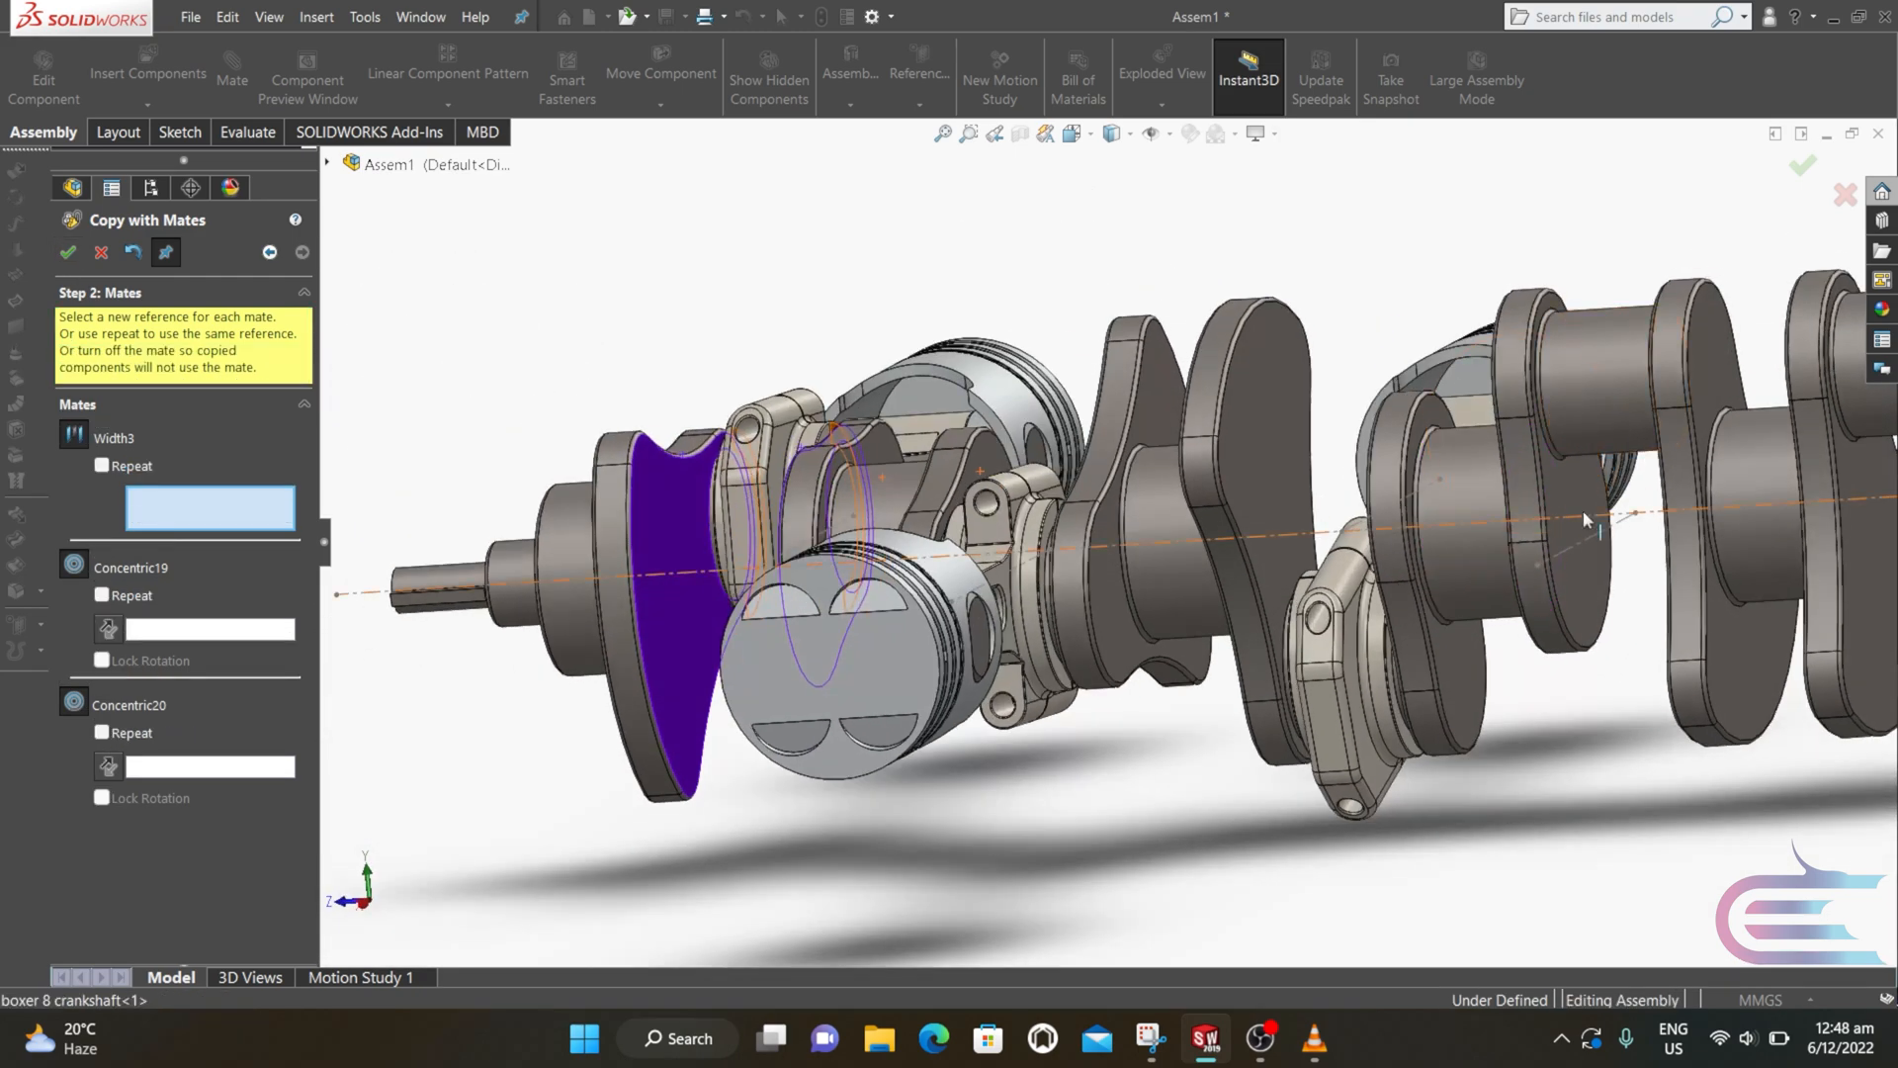
click(1574, 484)
middle_drag(1577, 487, 1676, 577)
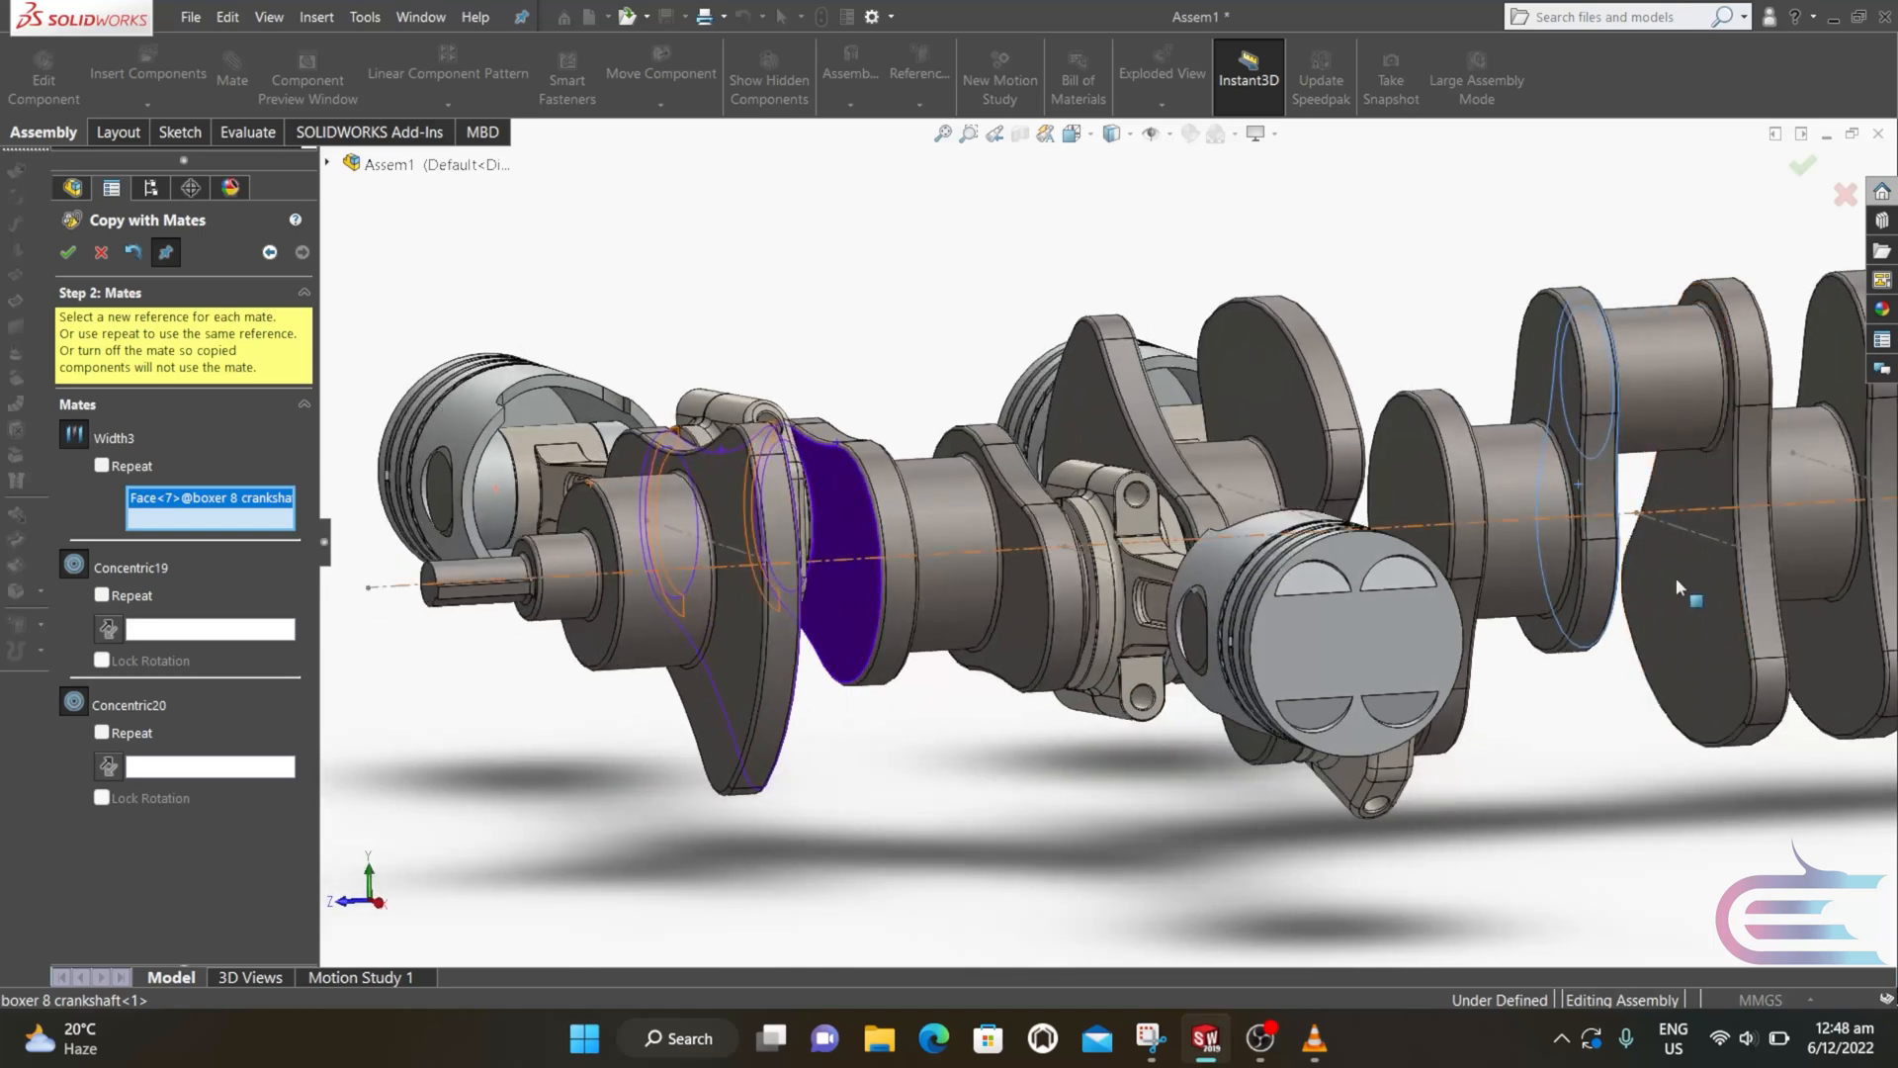
click(1694, 621)
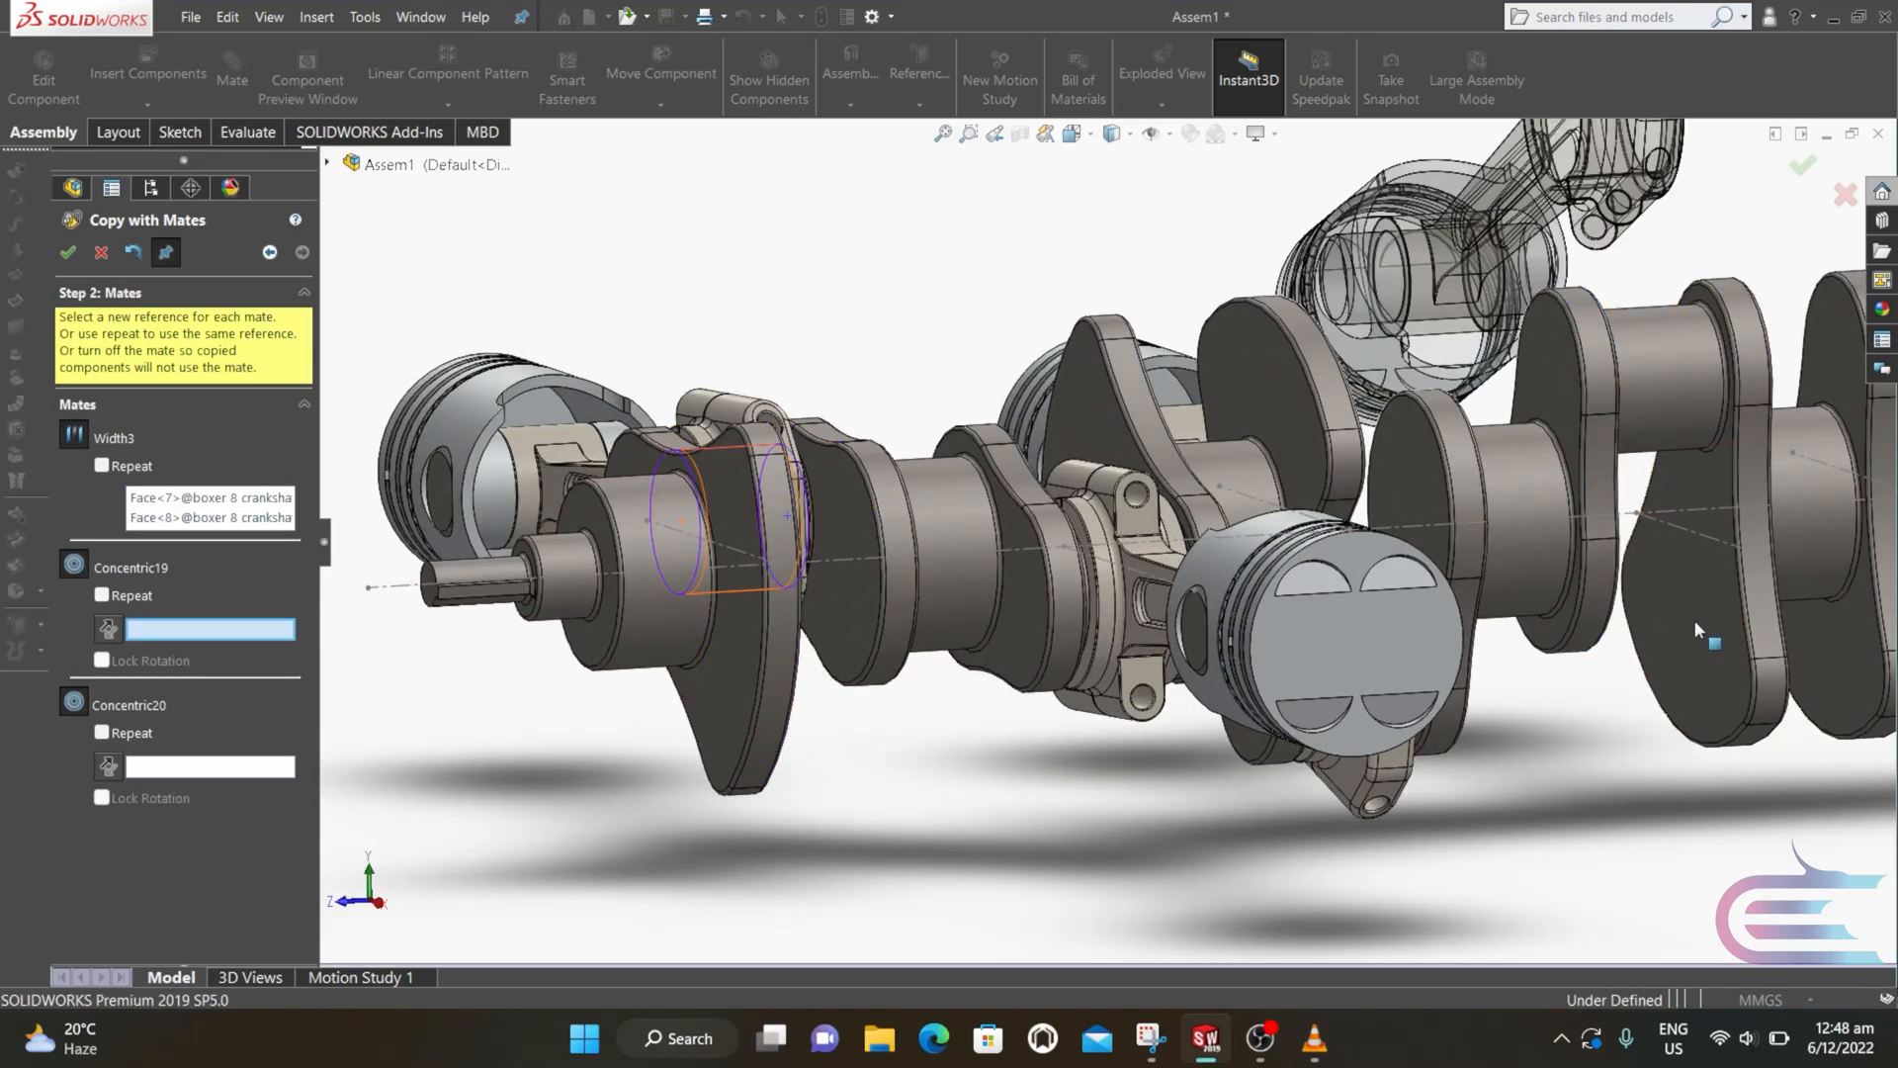
click(1654, 404)
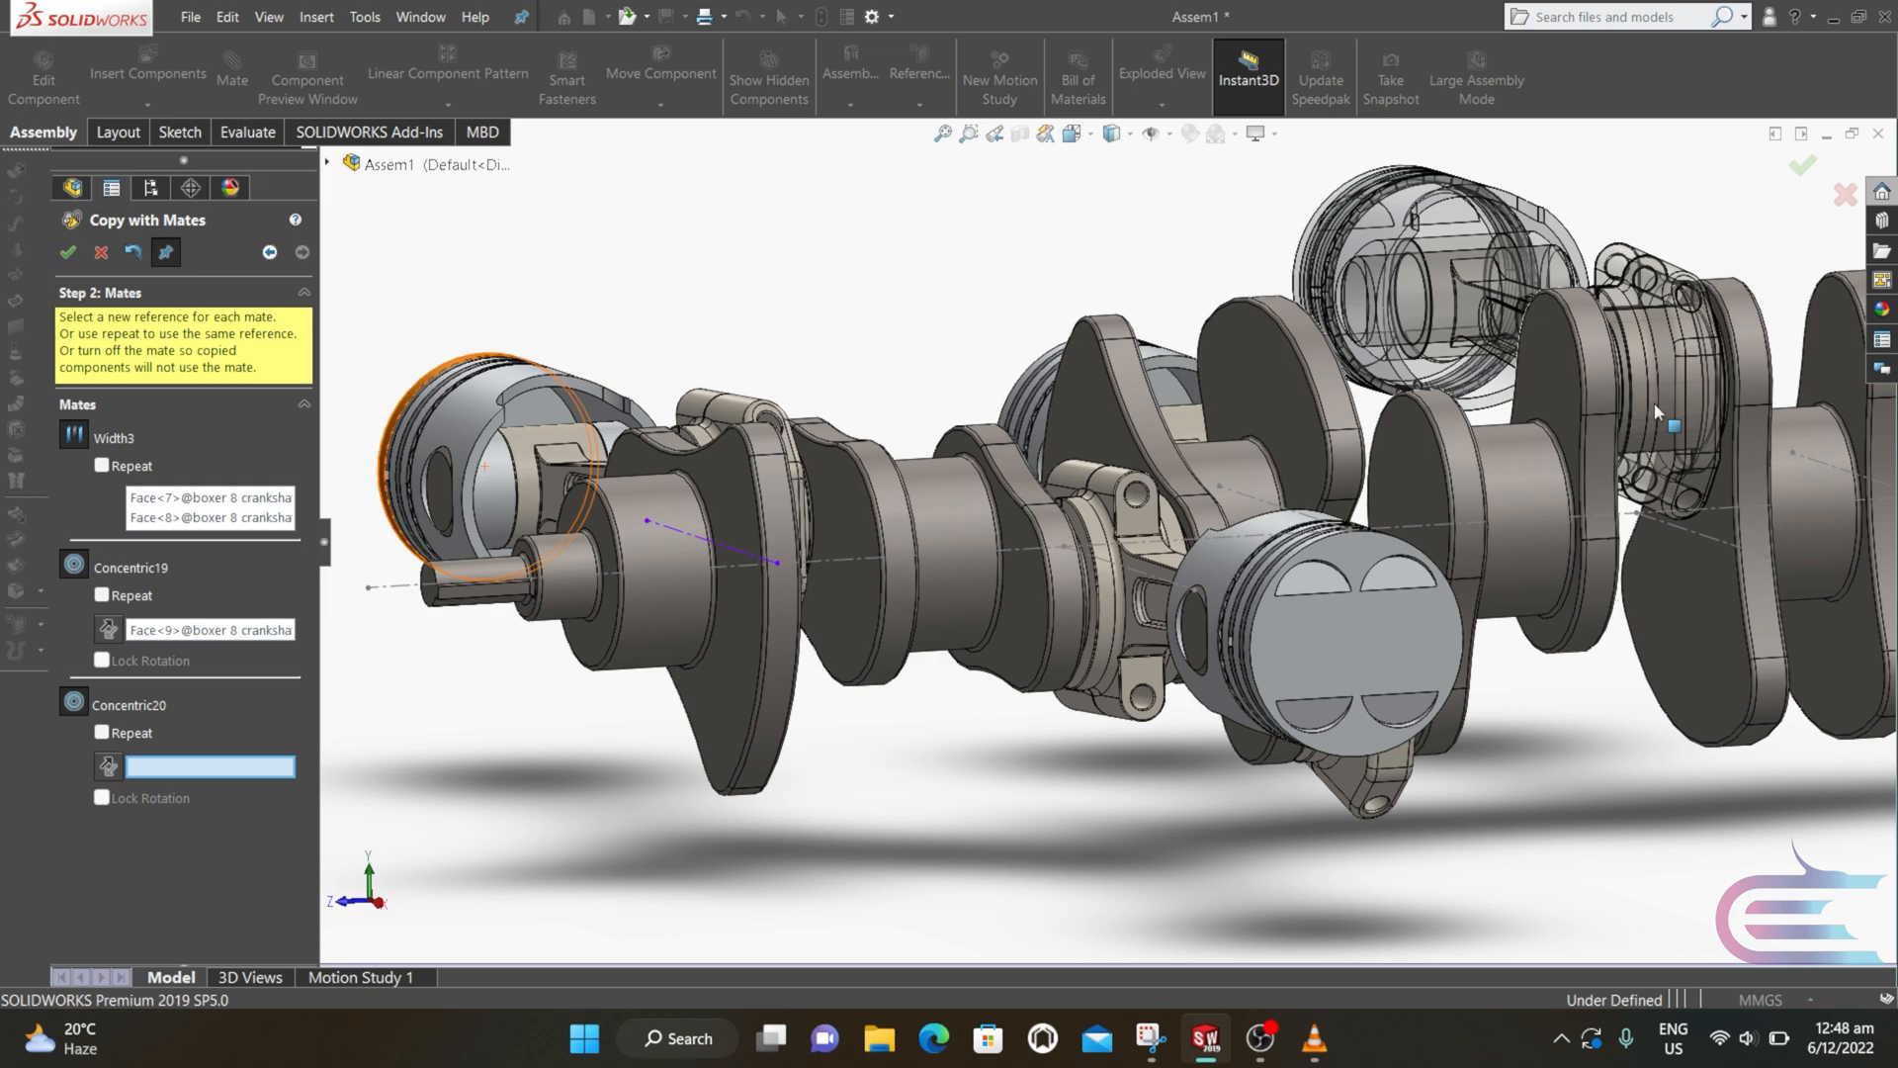
click(1678, 530)
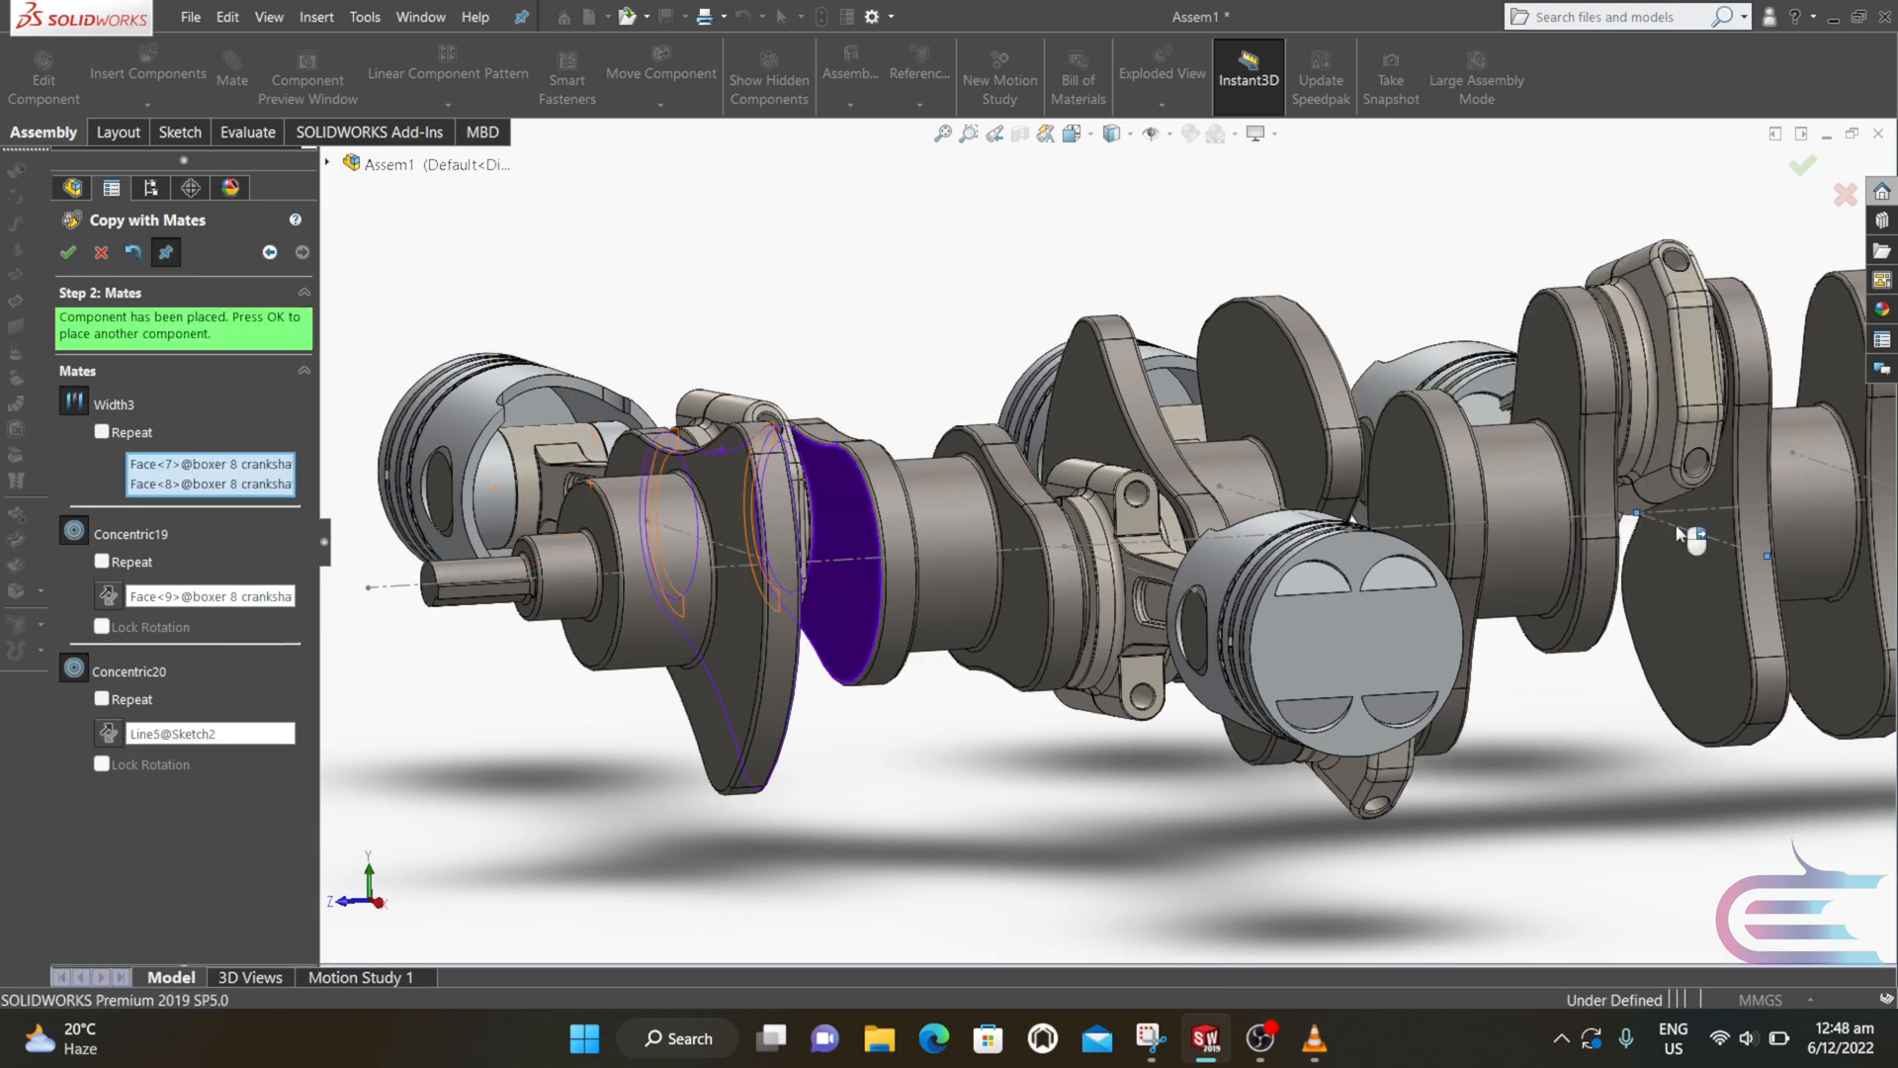
Step: Swing the fourth piston assembly to the opposite side of the crankshaft, matching the second one, and accept the copy
scroll(1649, 534, up, 2)
scroll(1637, 480, down, 3)
middle_drag(1493, 420, 1479, 526)
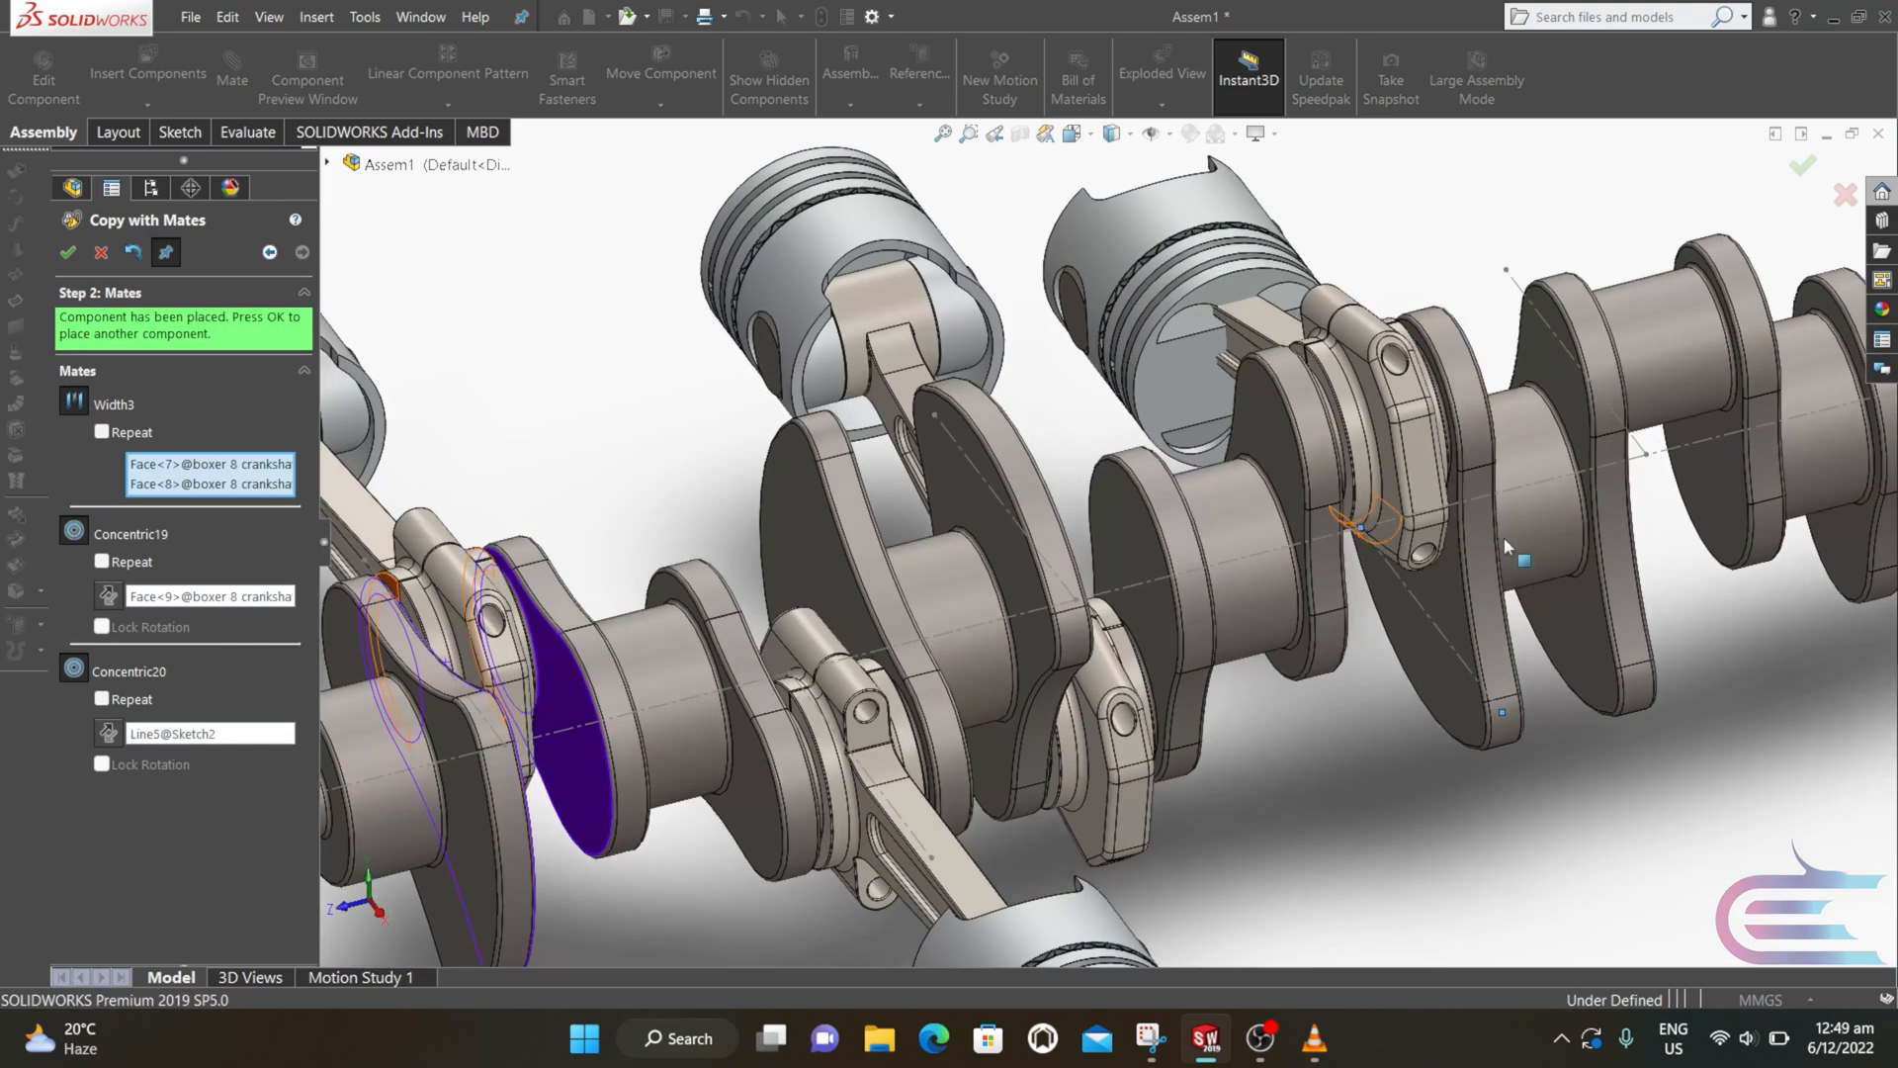
click(1229, 288)
middle_drag(1229, 289, 1249, 438)
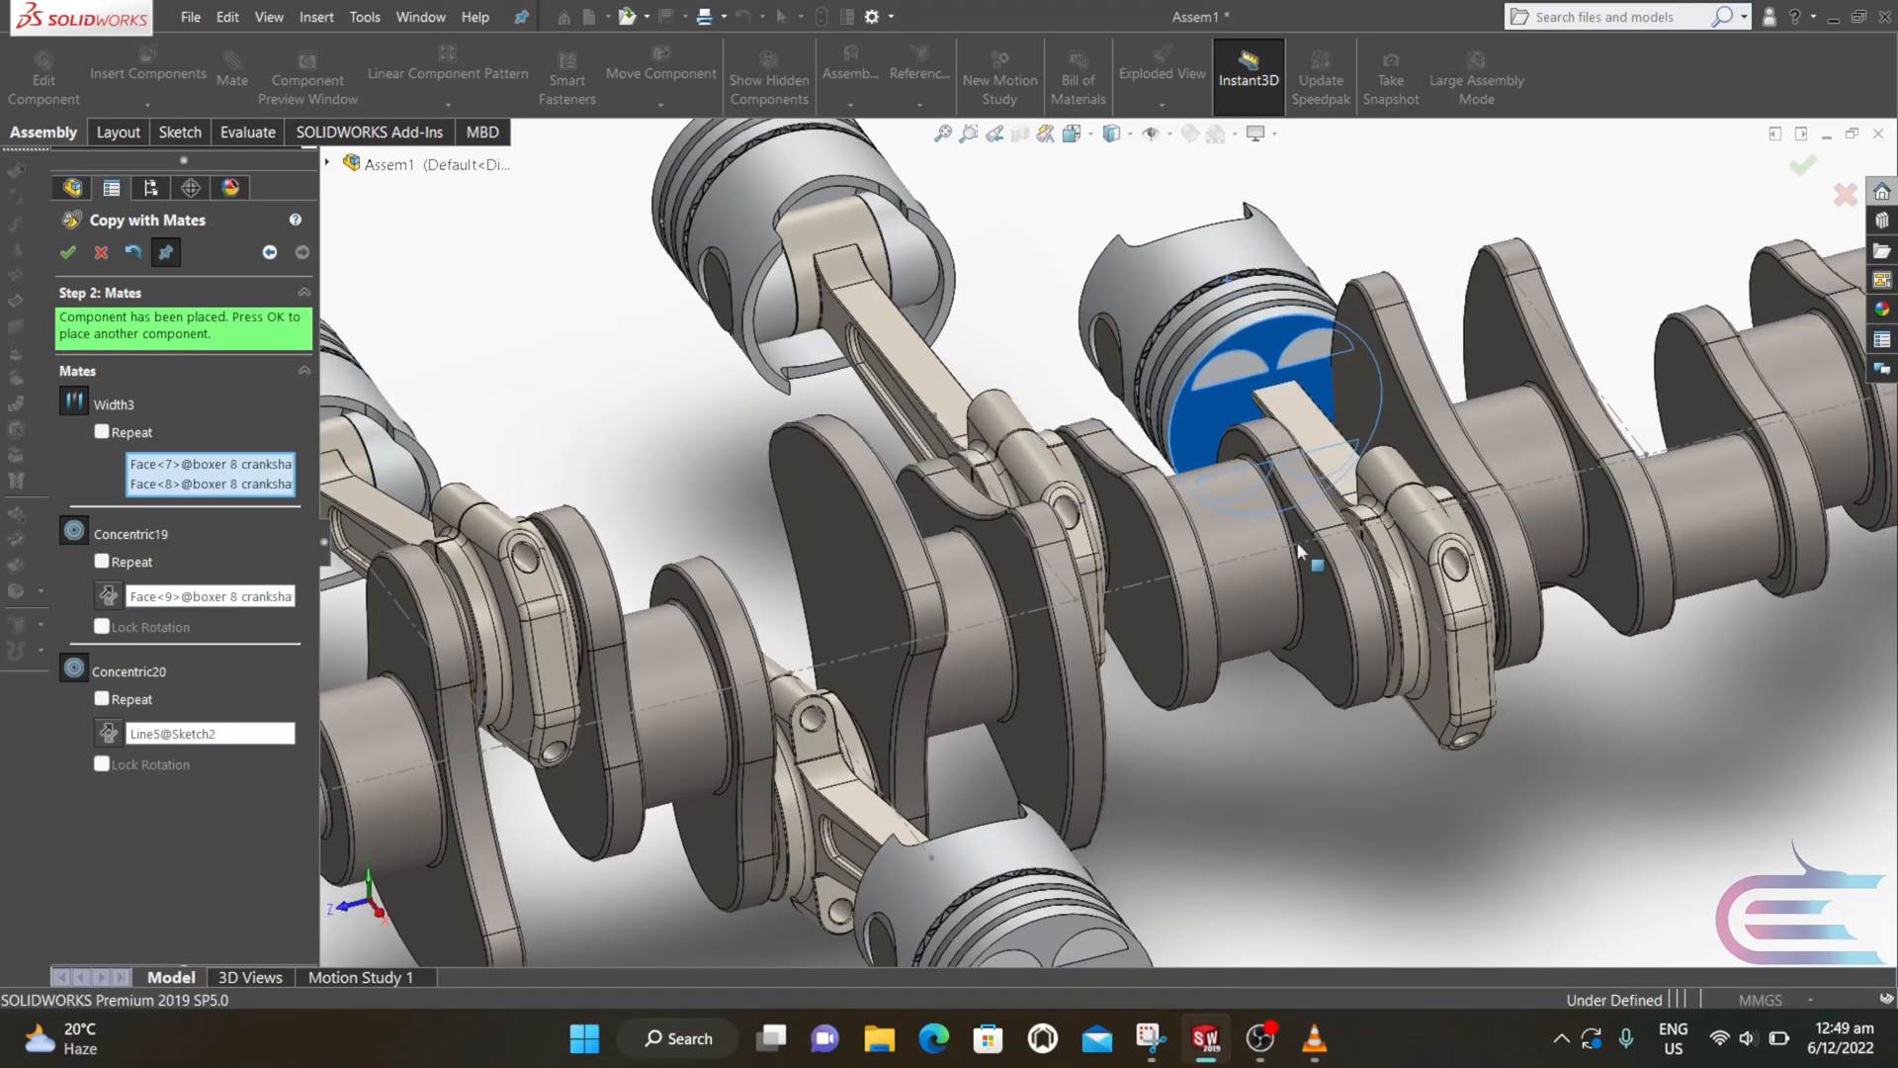
middle_drag(1299, 551, 1108, 227)
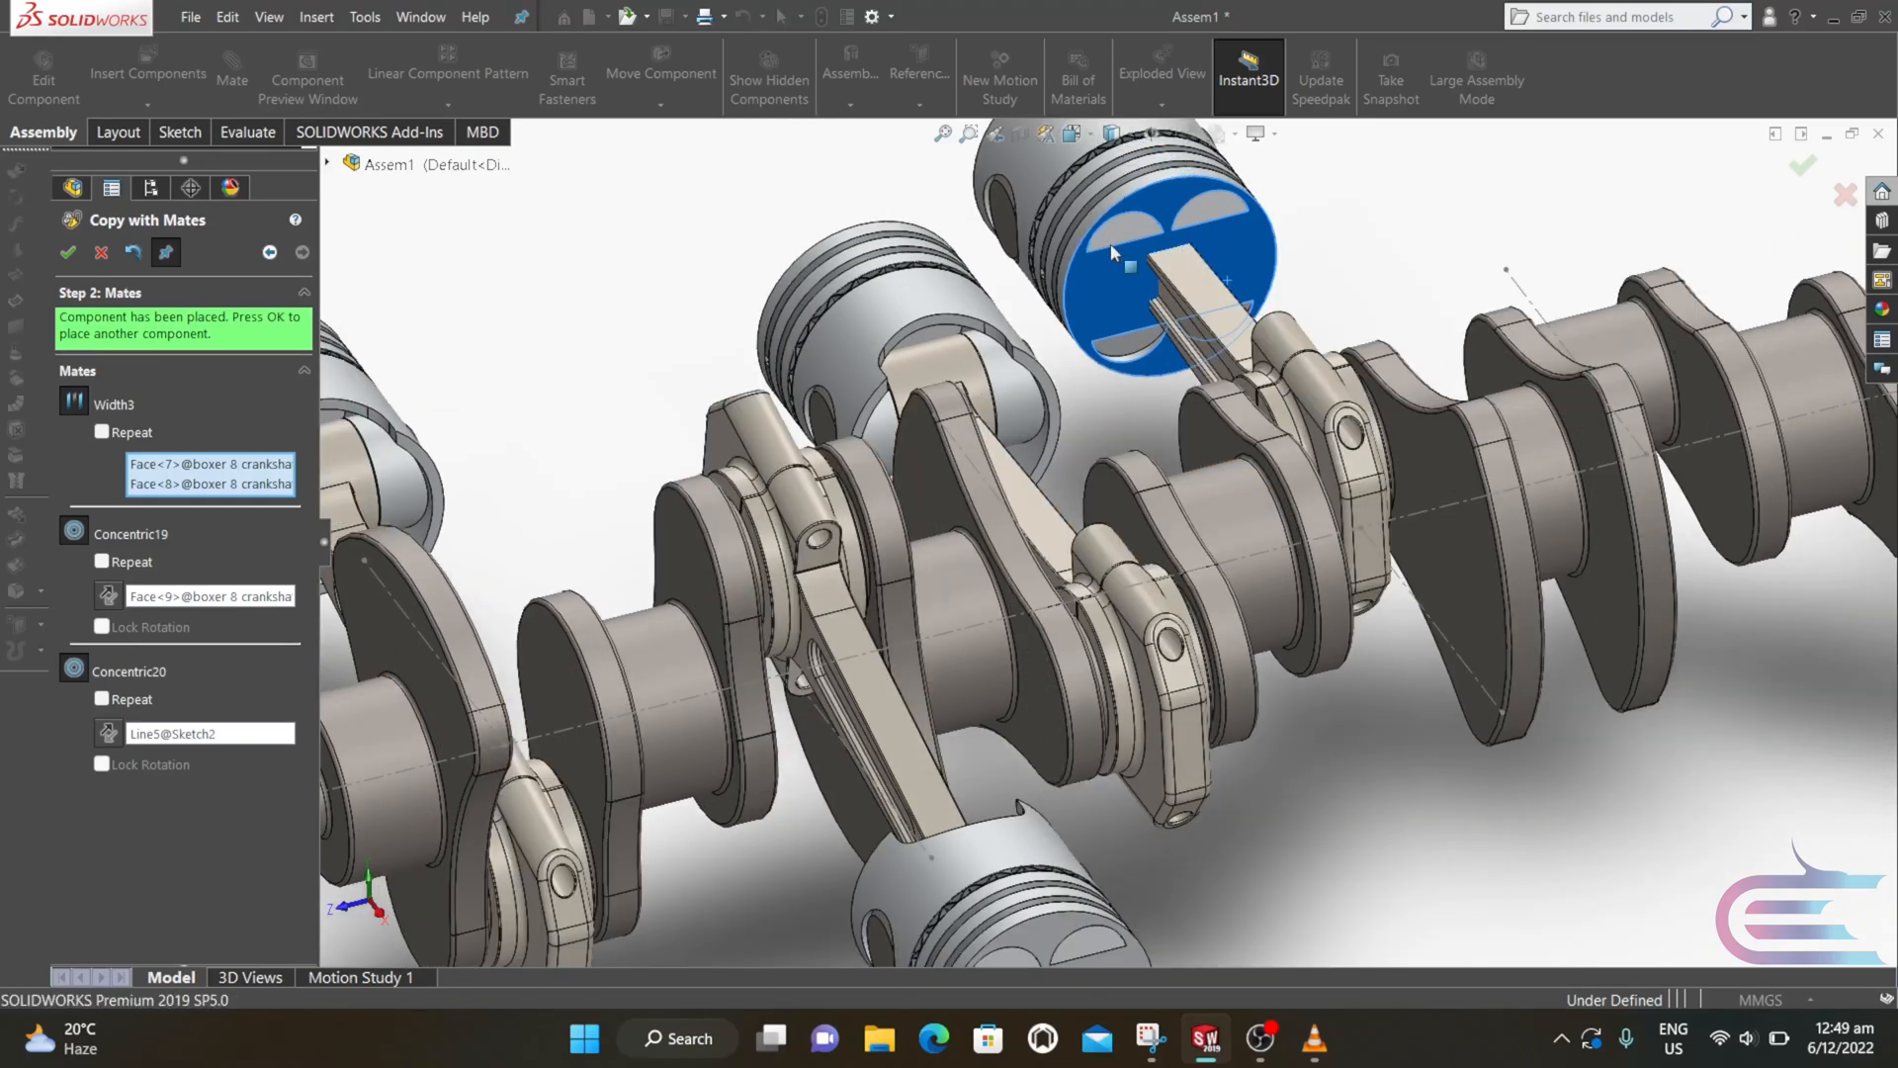
drag(1110, 253, 1588, 916)
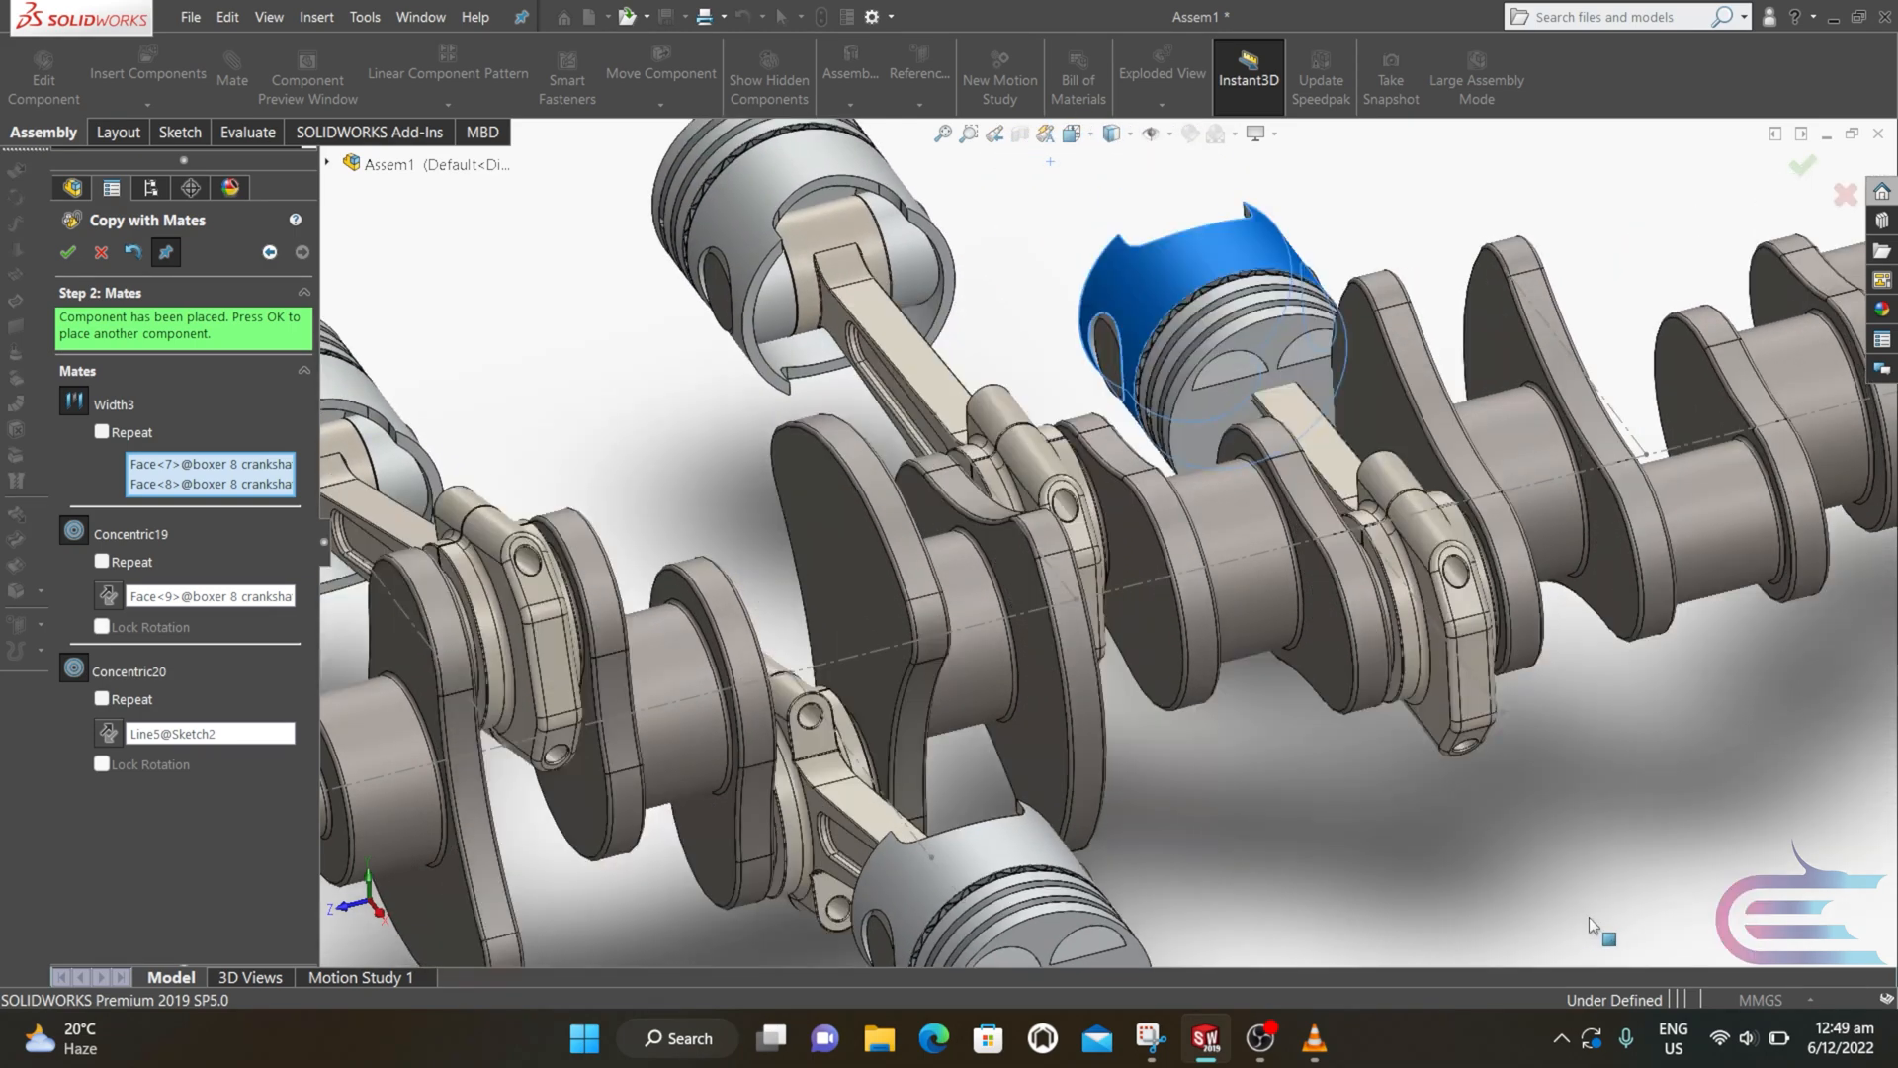
drag(1475, 881, 1439, 869)
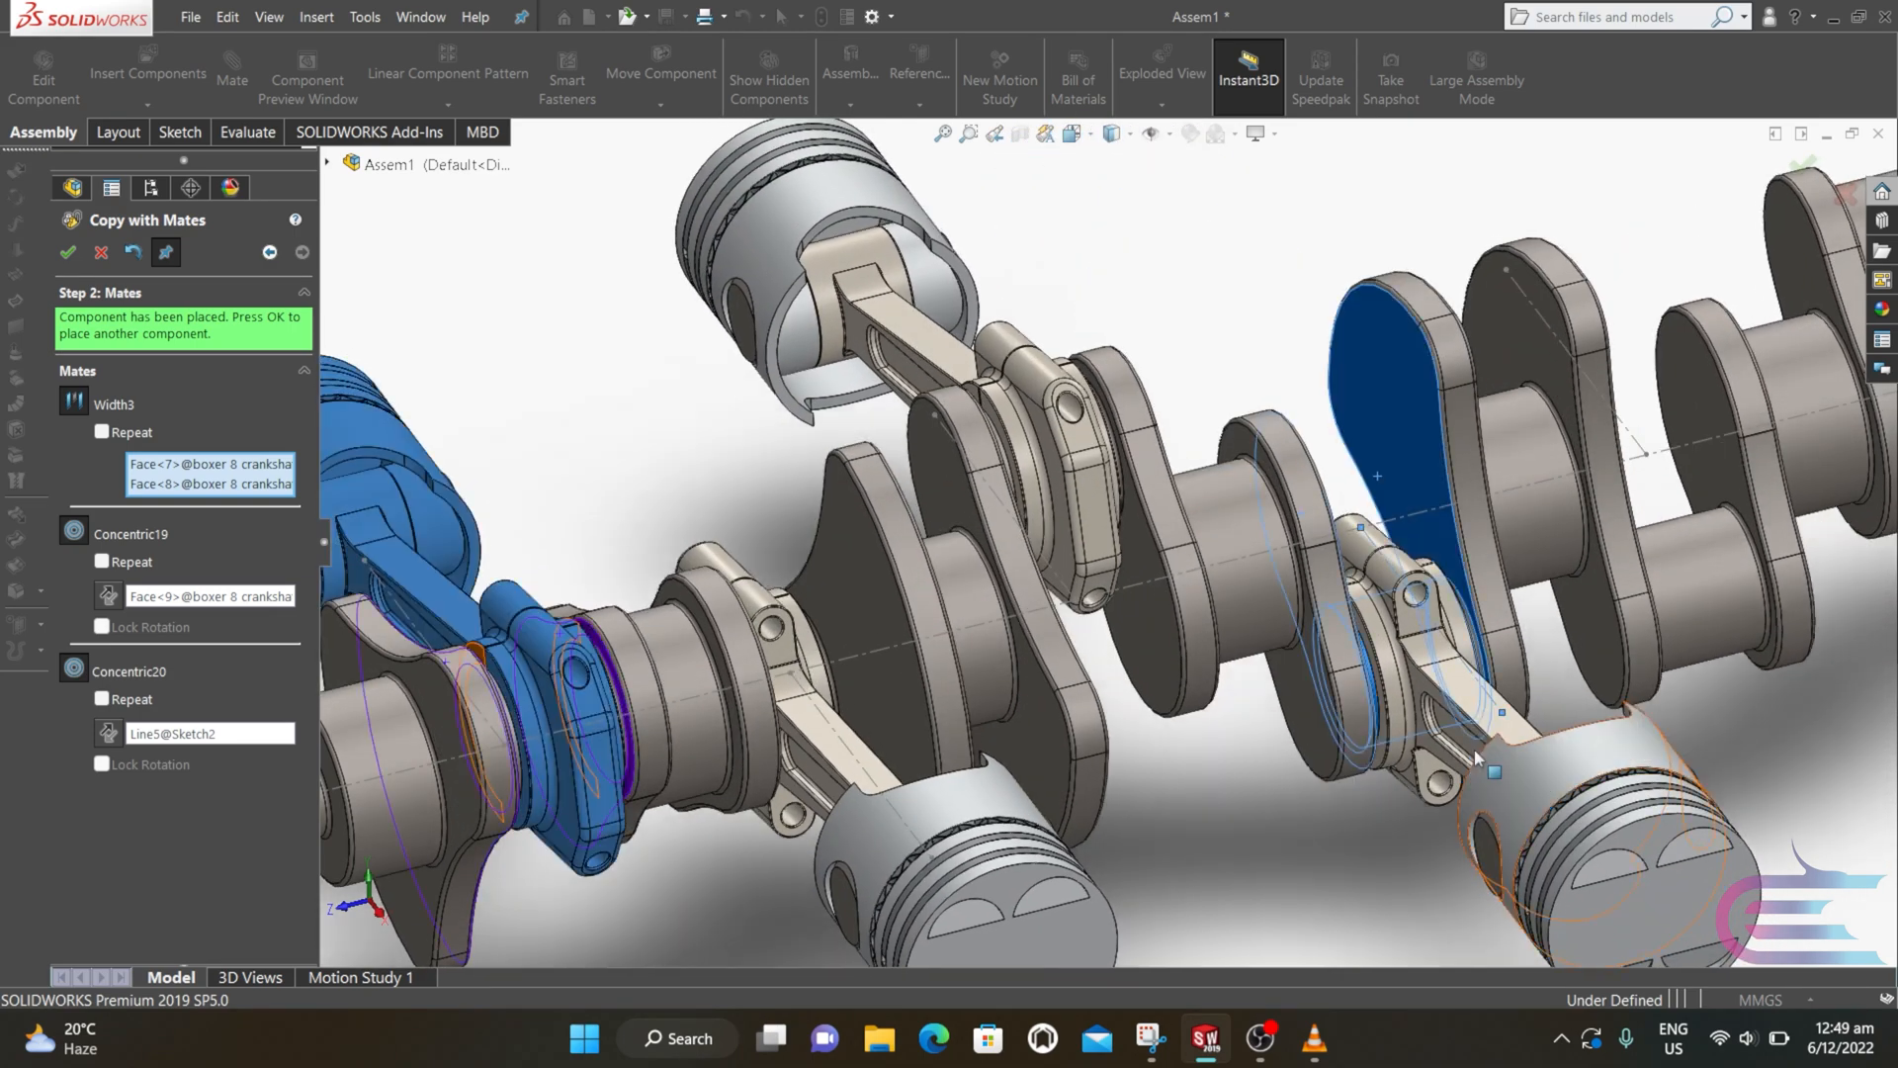
scroll(1480, 758, up, 3)
scroll(1476, 588, down, 3)
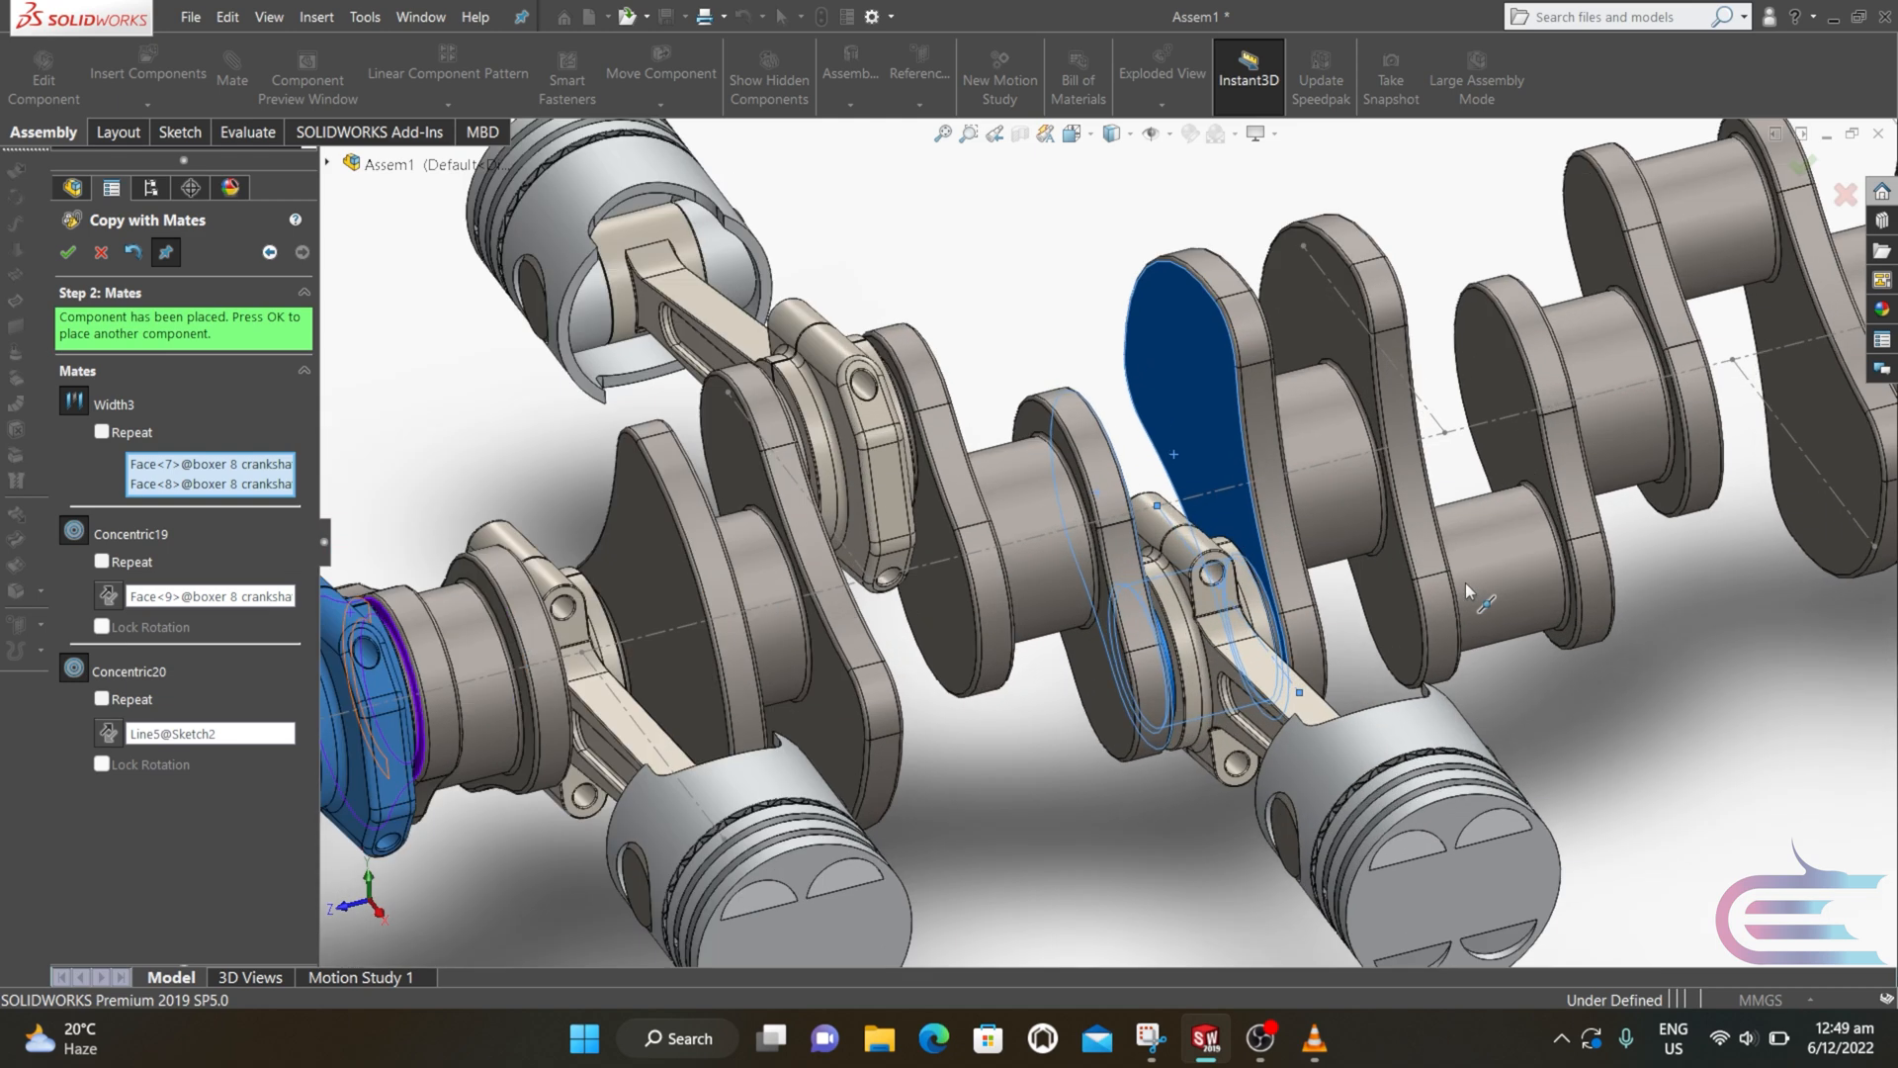
click(69, 253)
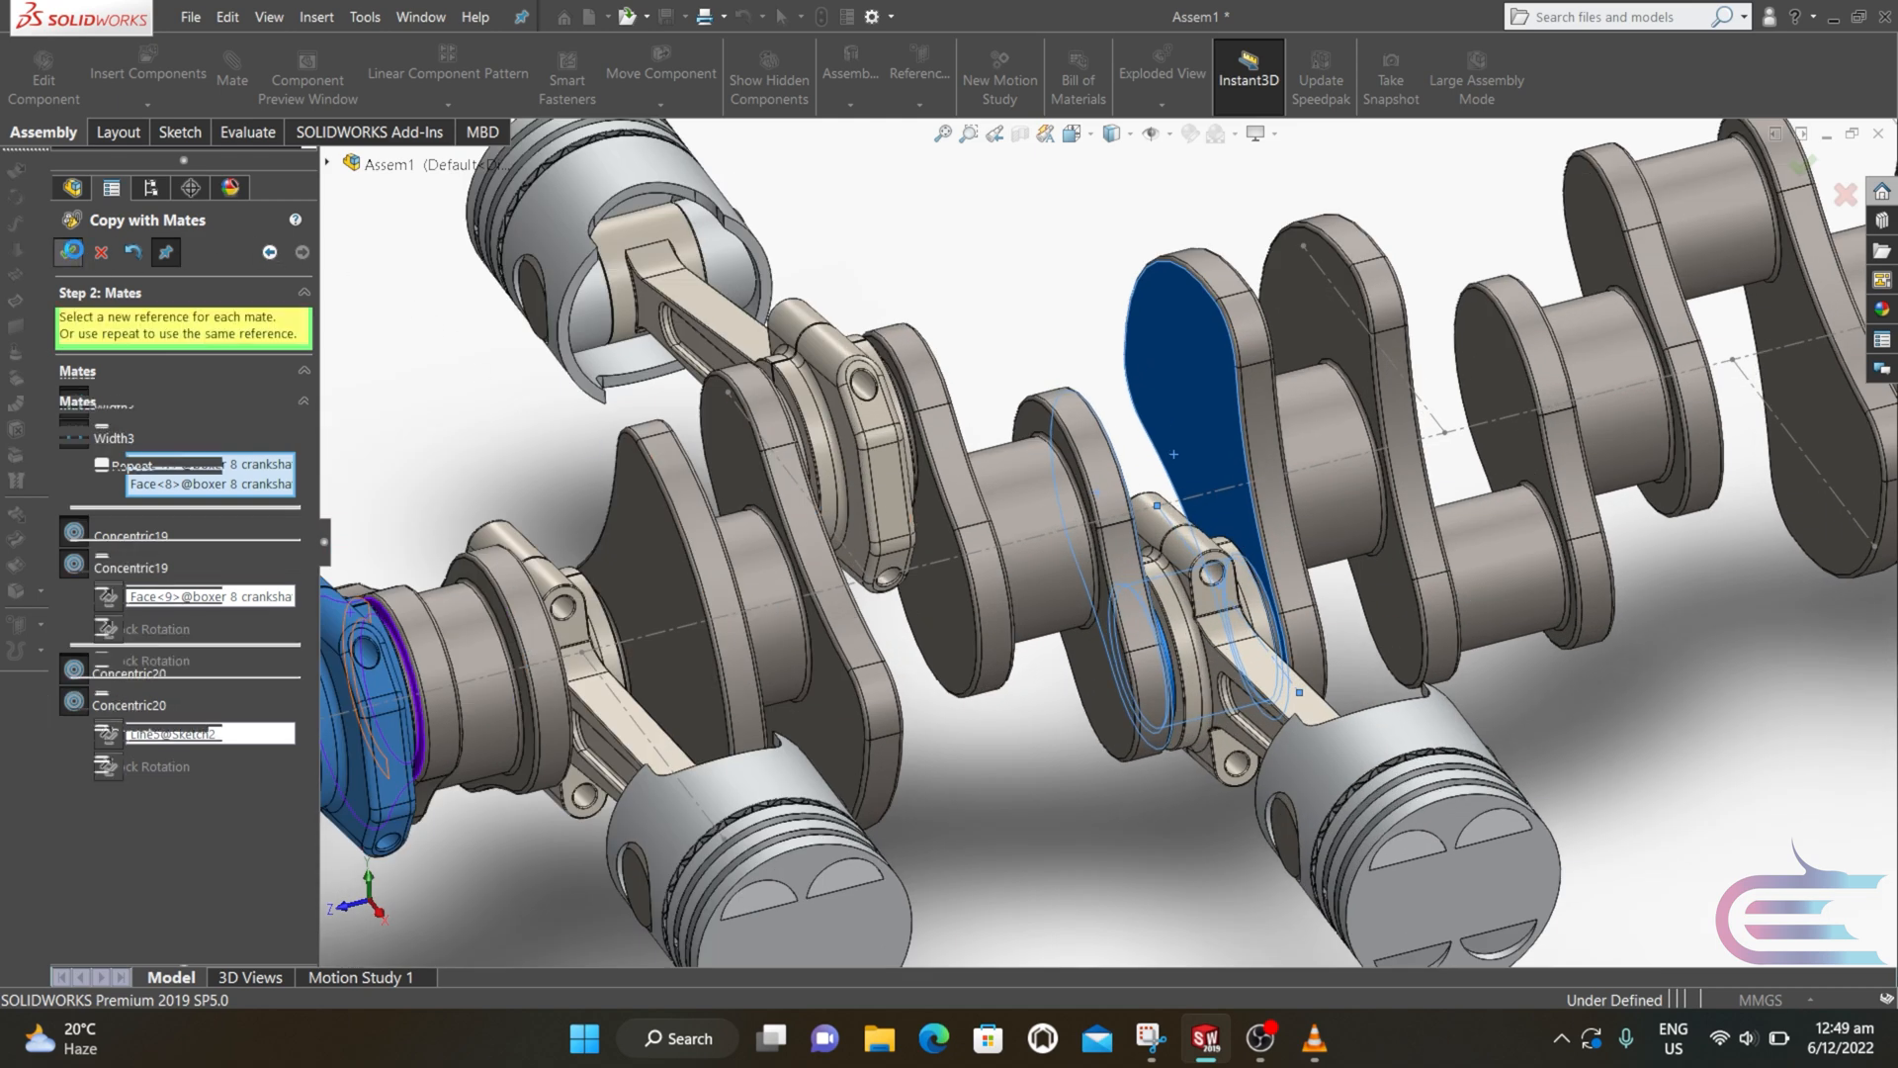
Step: Place a piston assembly copy on the fifth crankpin, referencing its two web faces, the crankpin face and Line6@Sketch2
click(1487, 359)
middle_drag(1487, 358, 1367, 288)
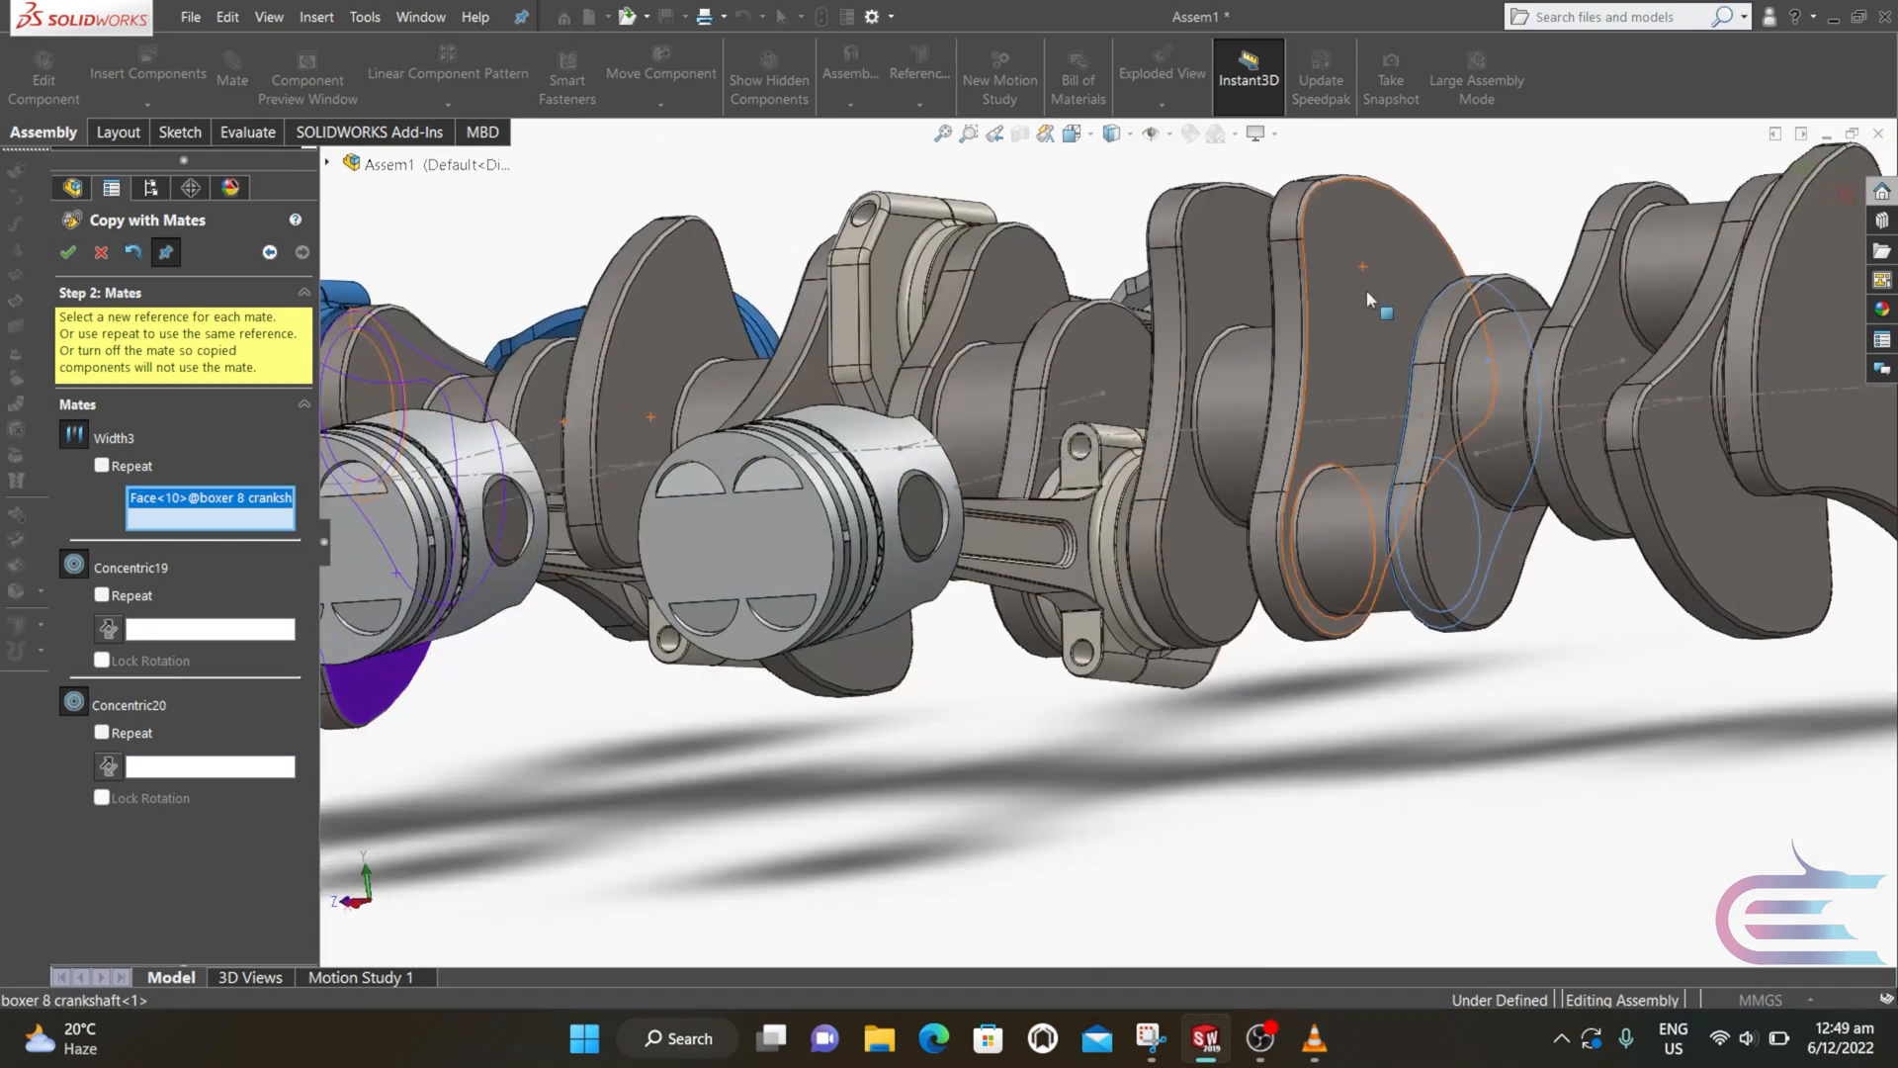
click(1367, 289)
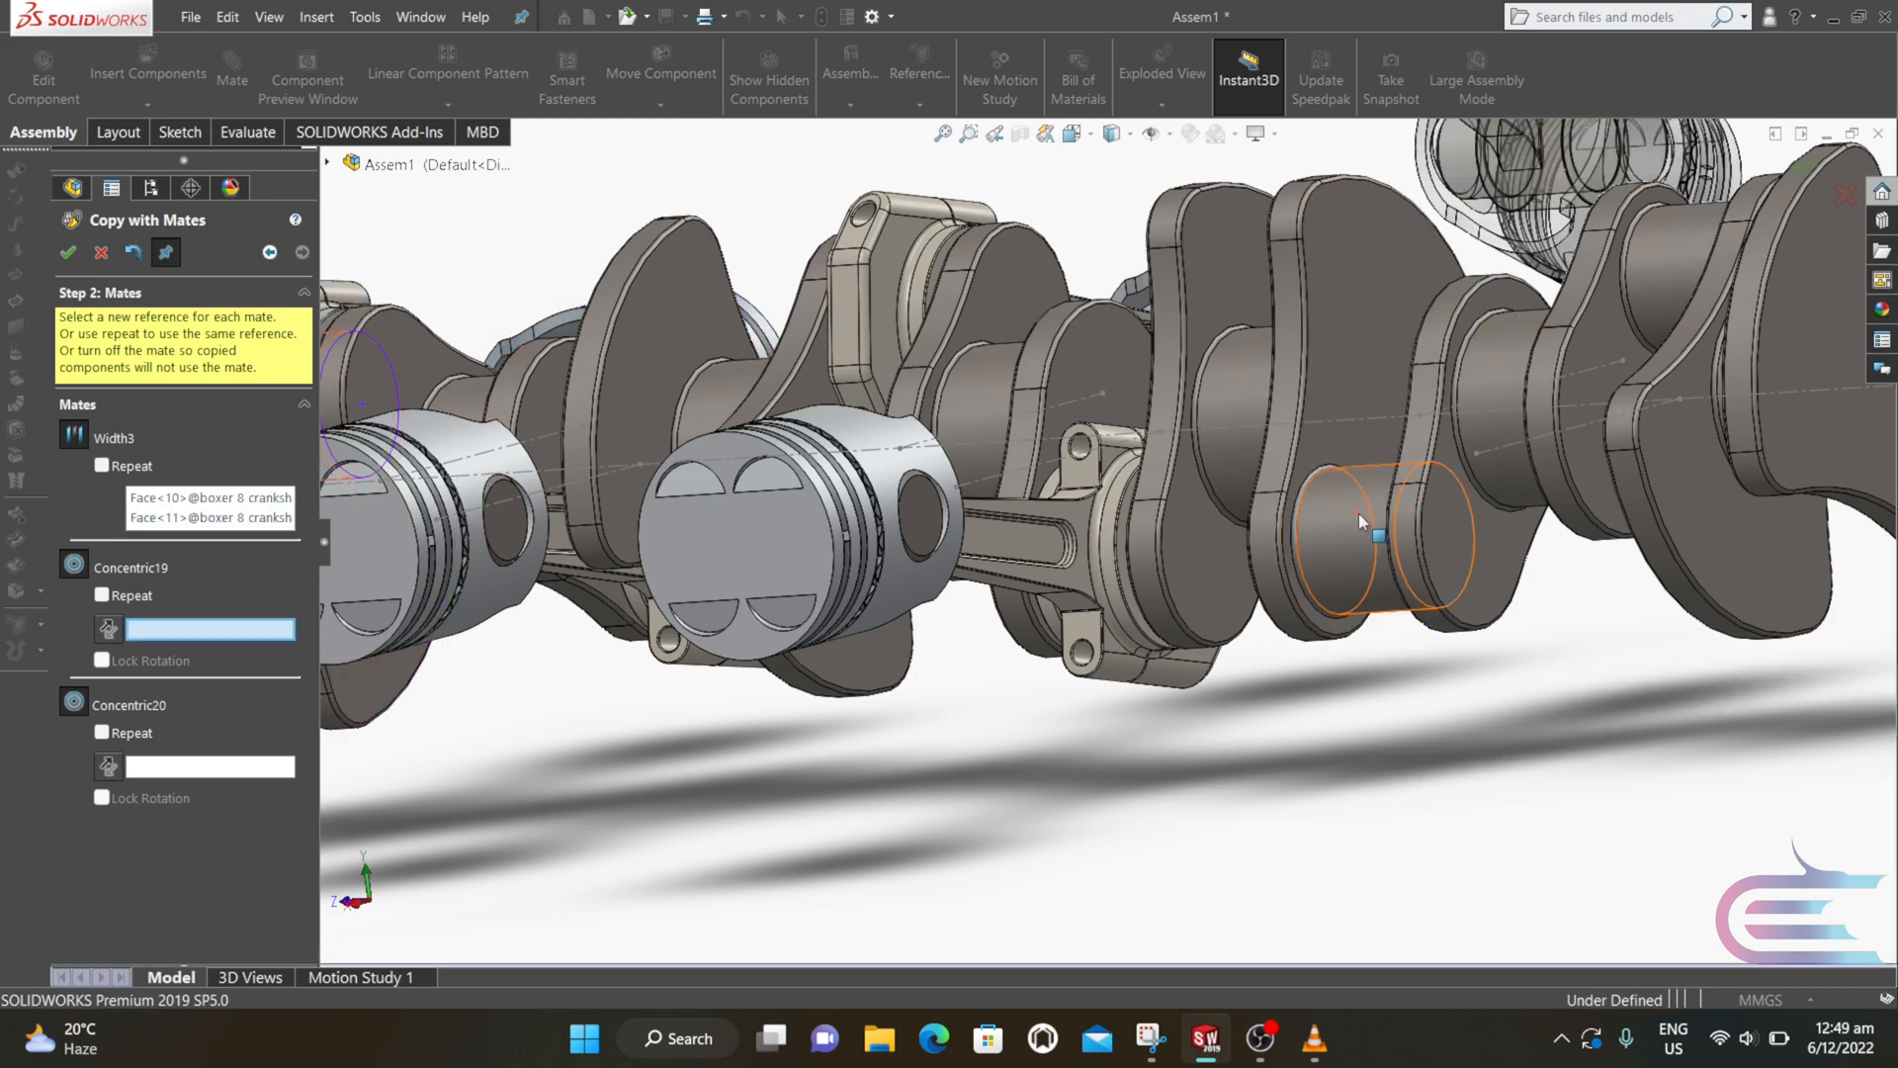
click(1359, 513)
scroll(1363, 510, up, 6)
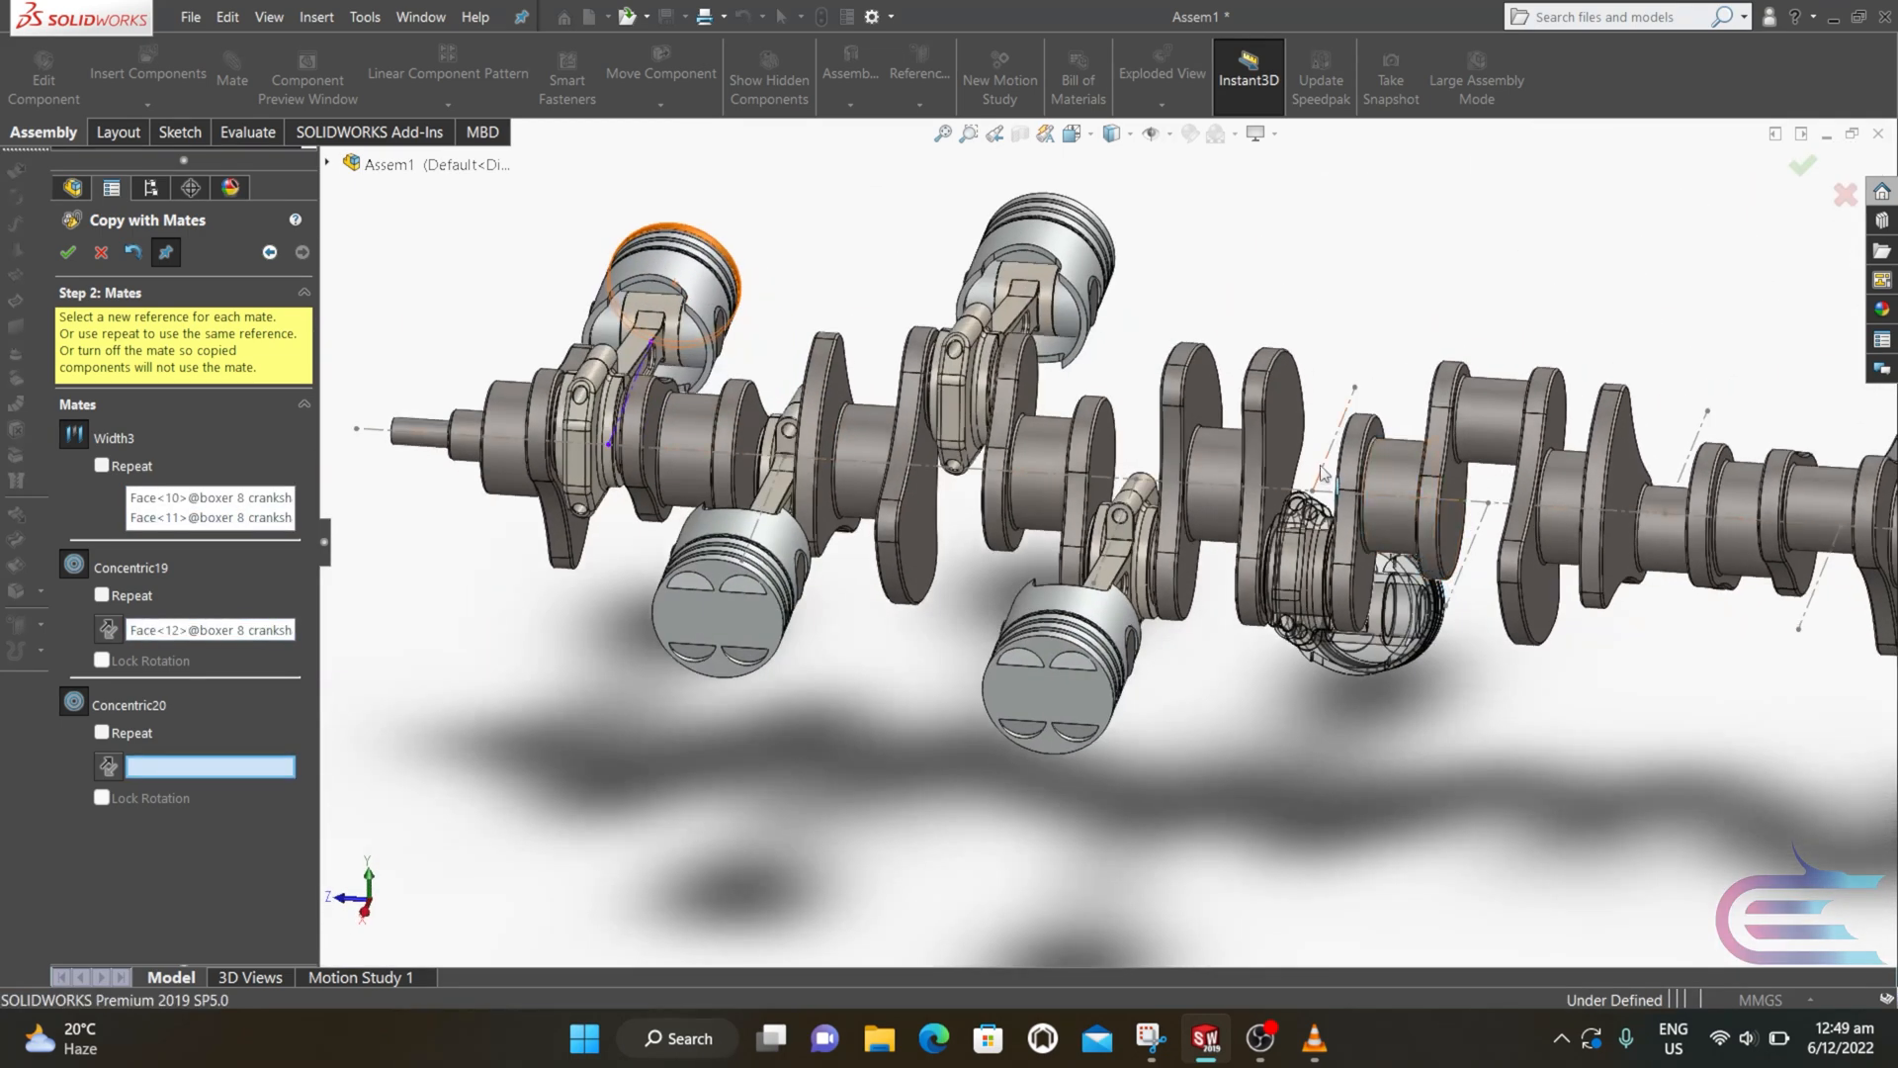
click(1322, 472)
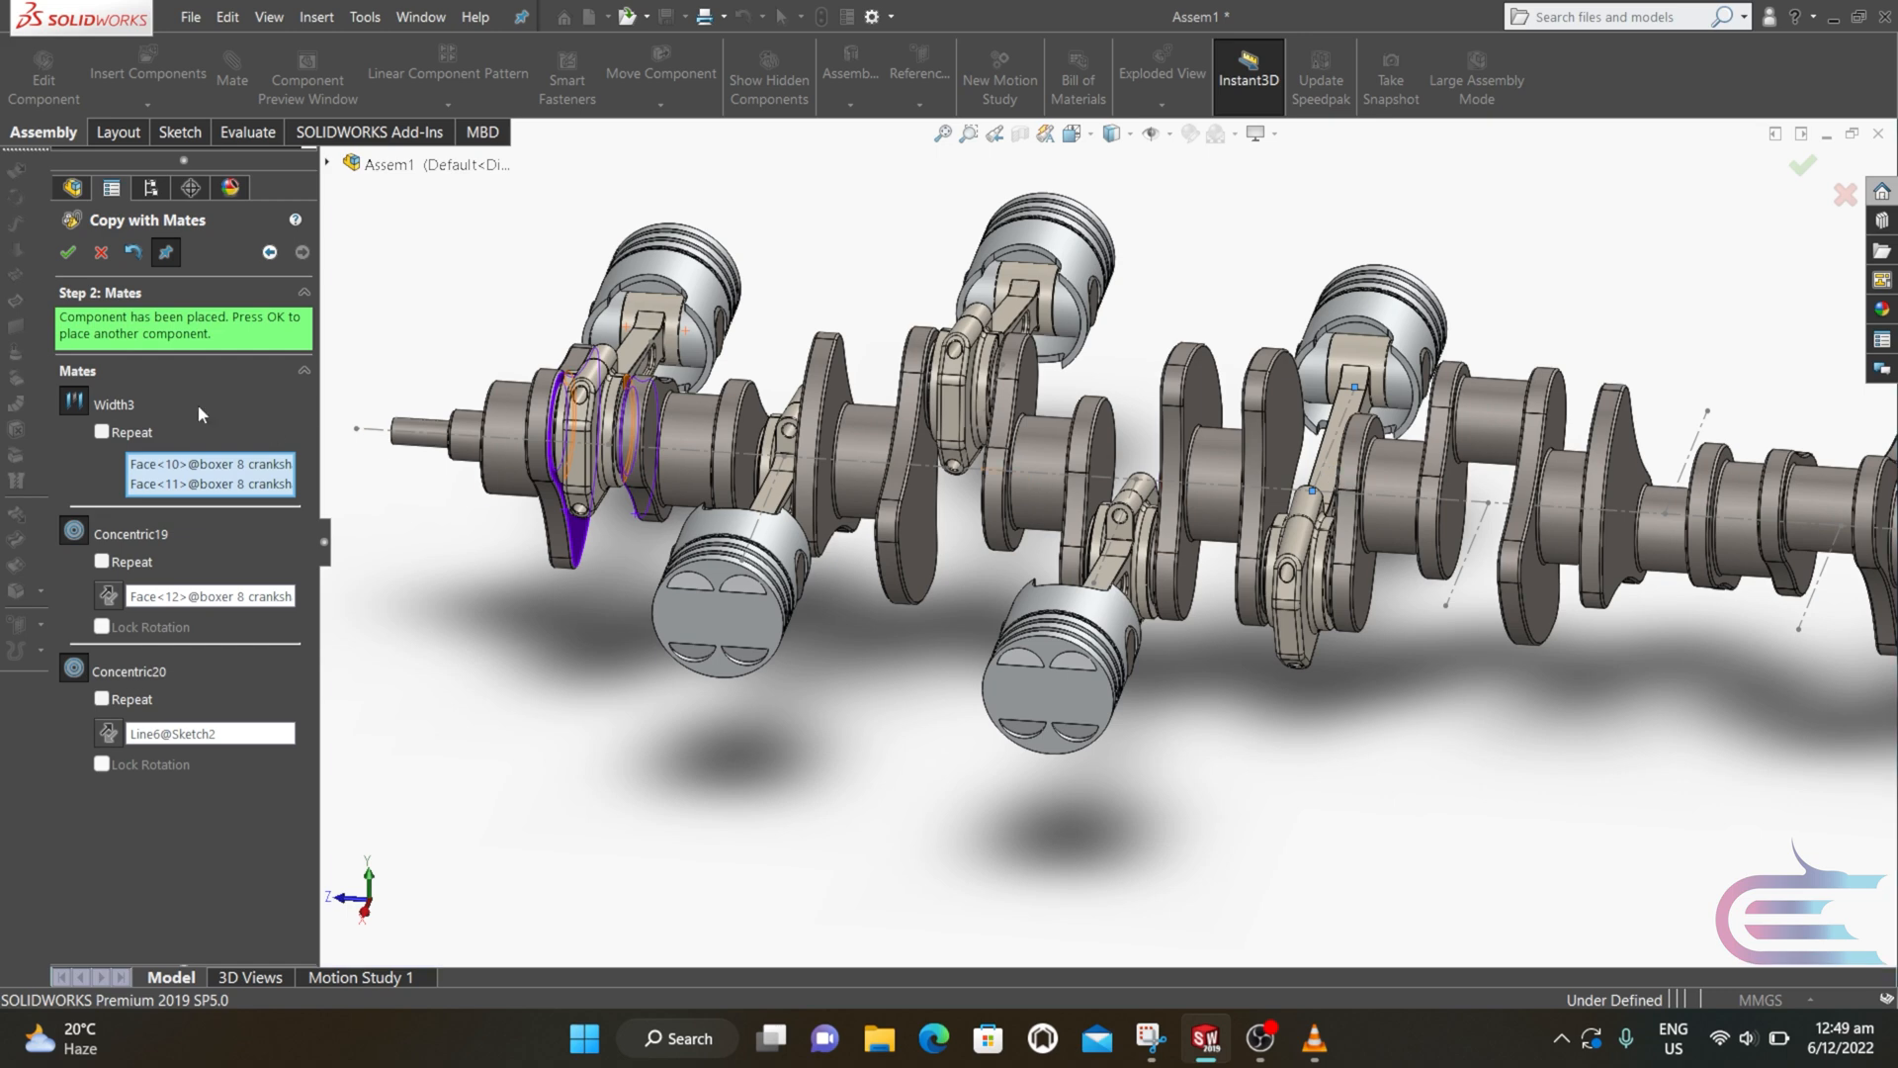
Step: Mate a piston assembly copy to the sixth crankpin, using its two web faces, cylindrical face and Line7@Sketch2, and accept it
click(67, 253)
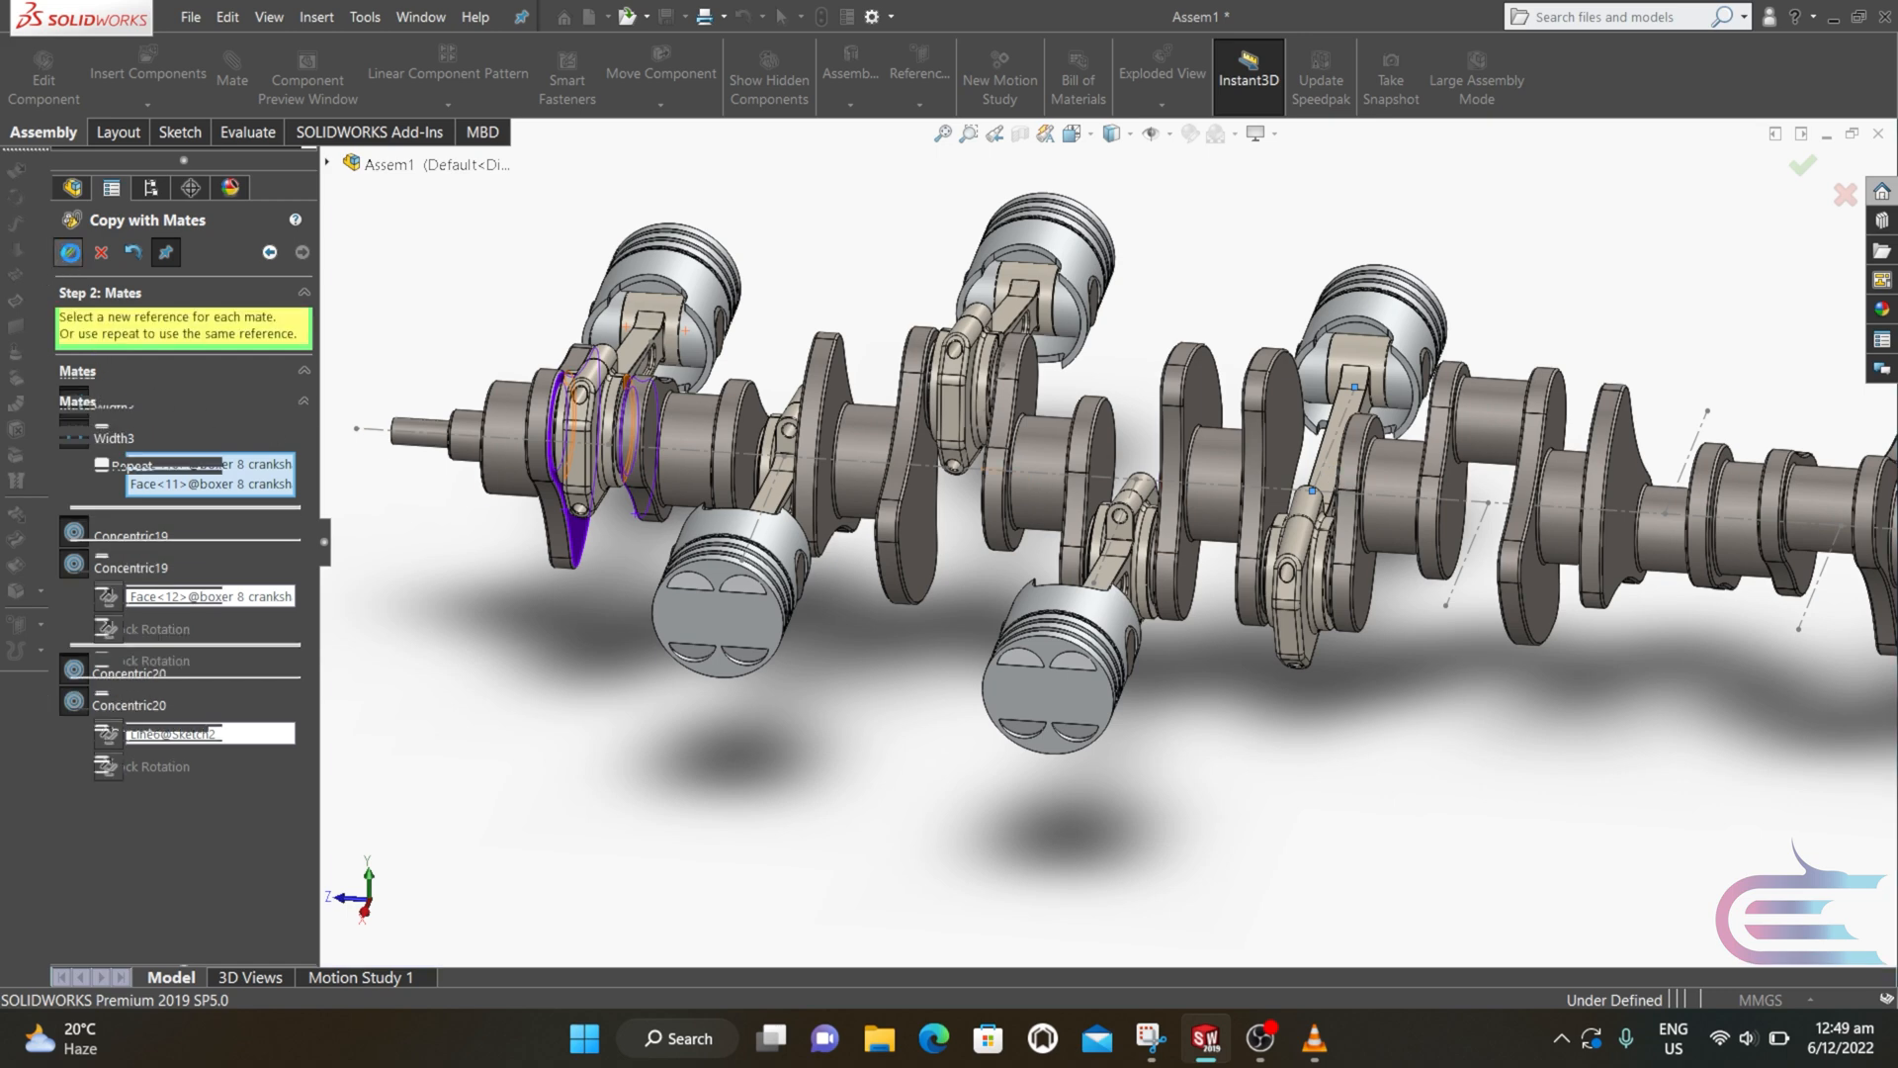
scroll(1491, 429, down, 3)
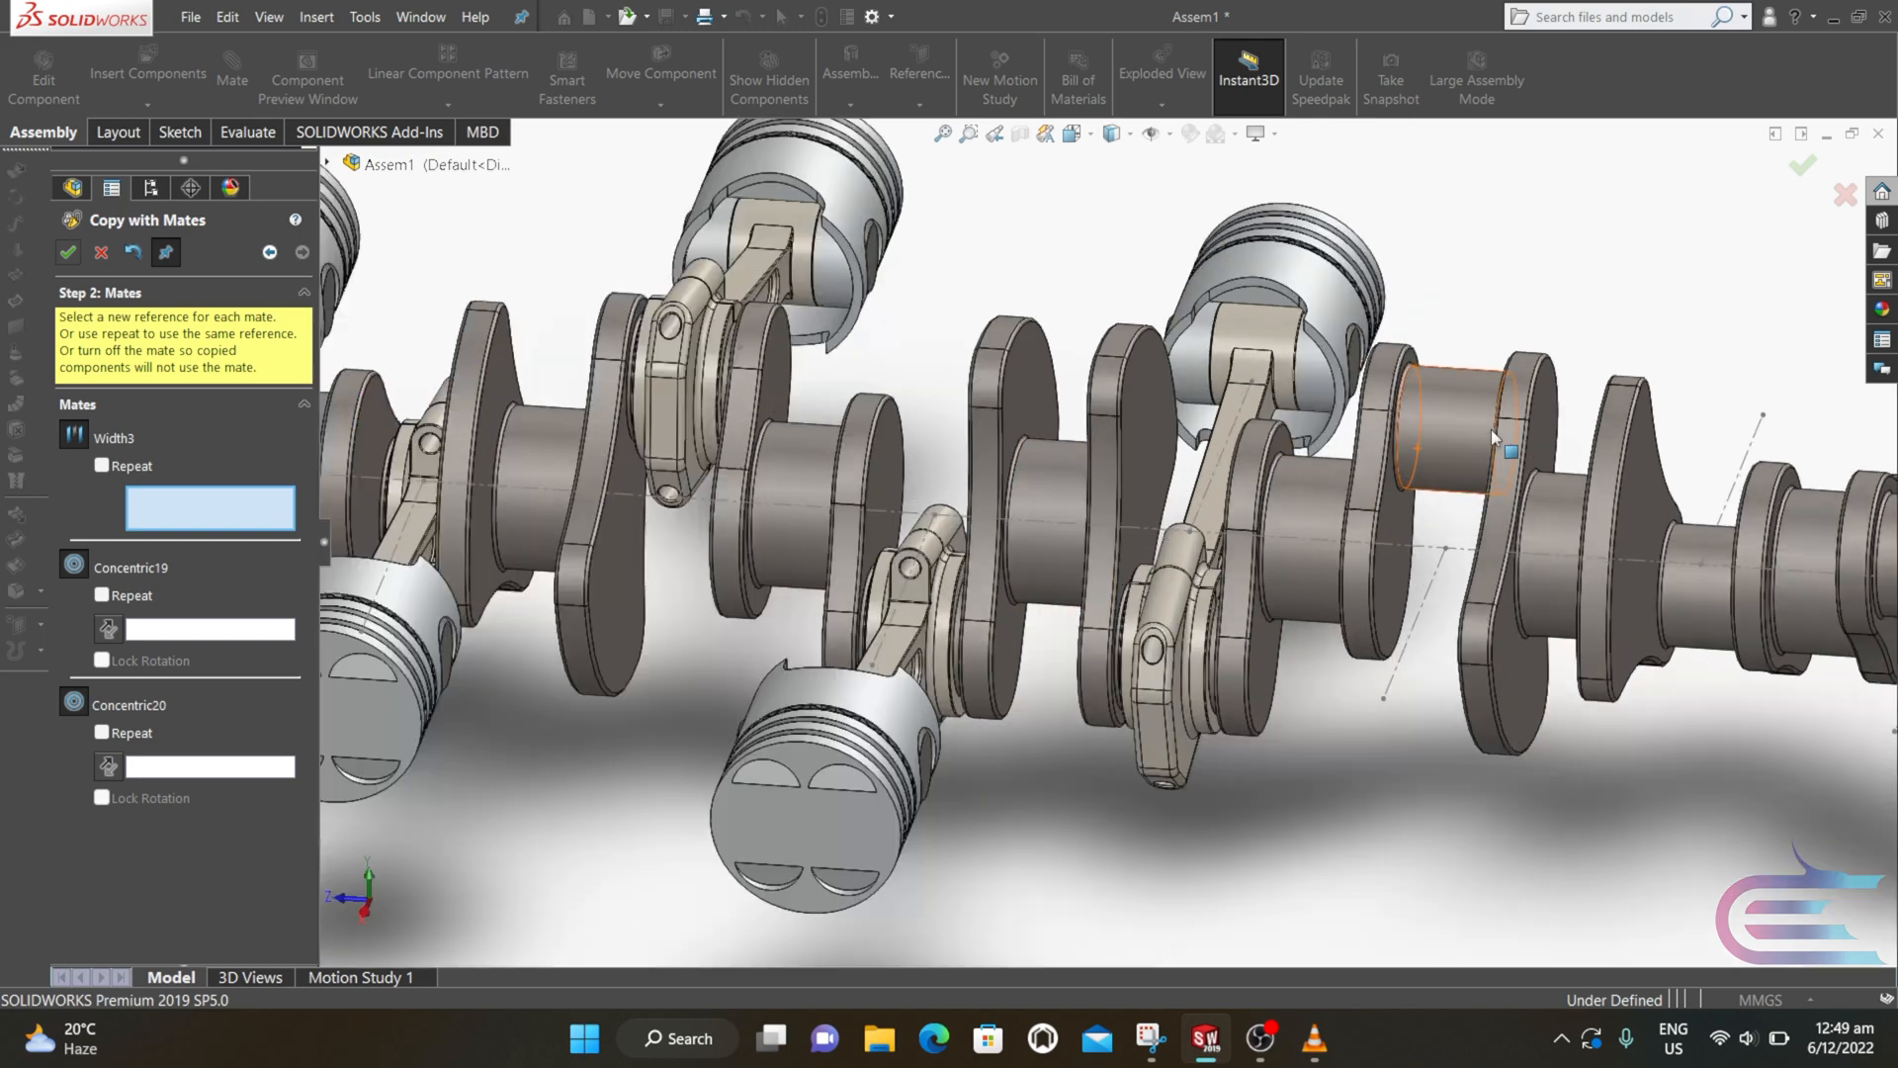
scroll(1492, 429, down, 2)
click(1308, 573)
scroll(1373, 515, down, 3)
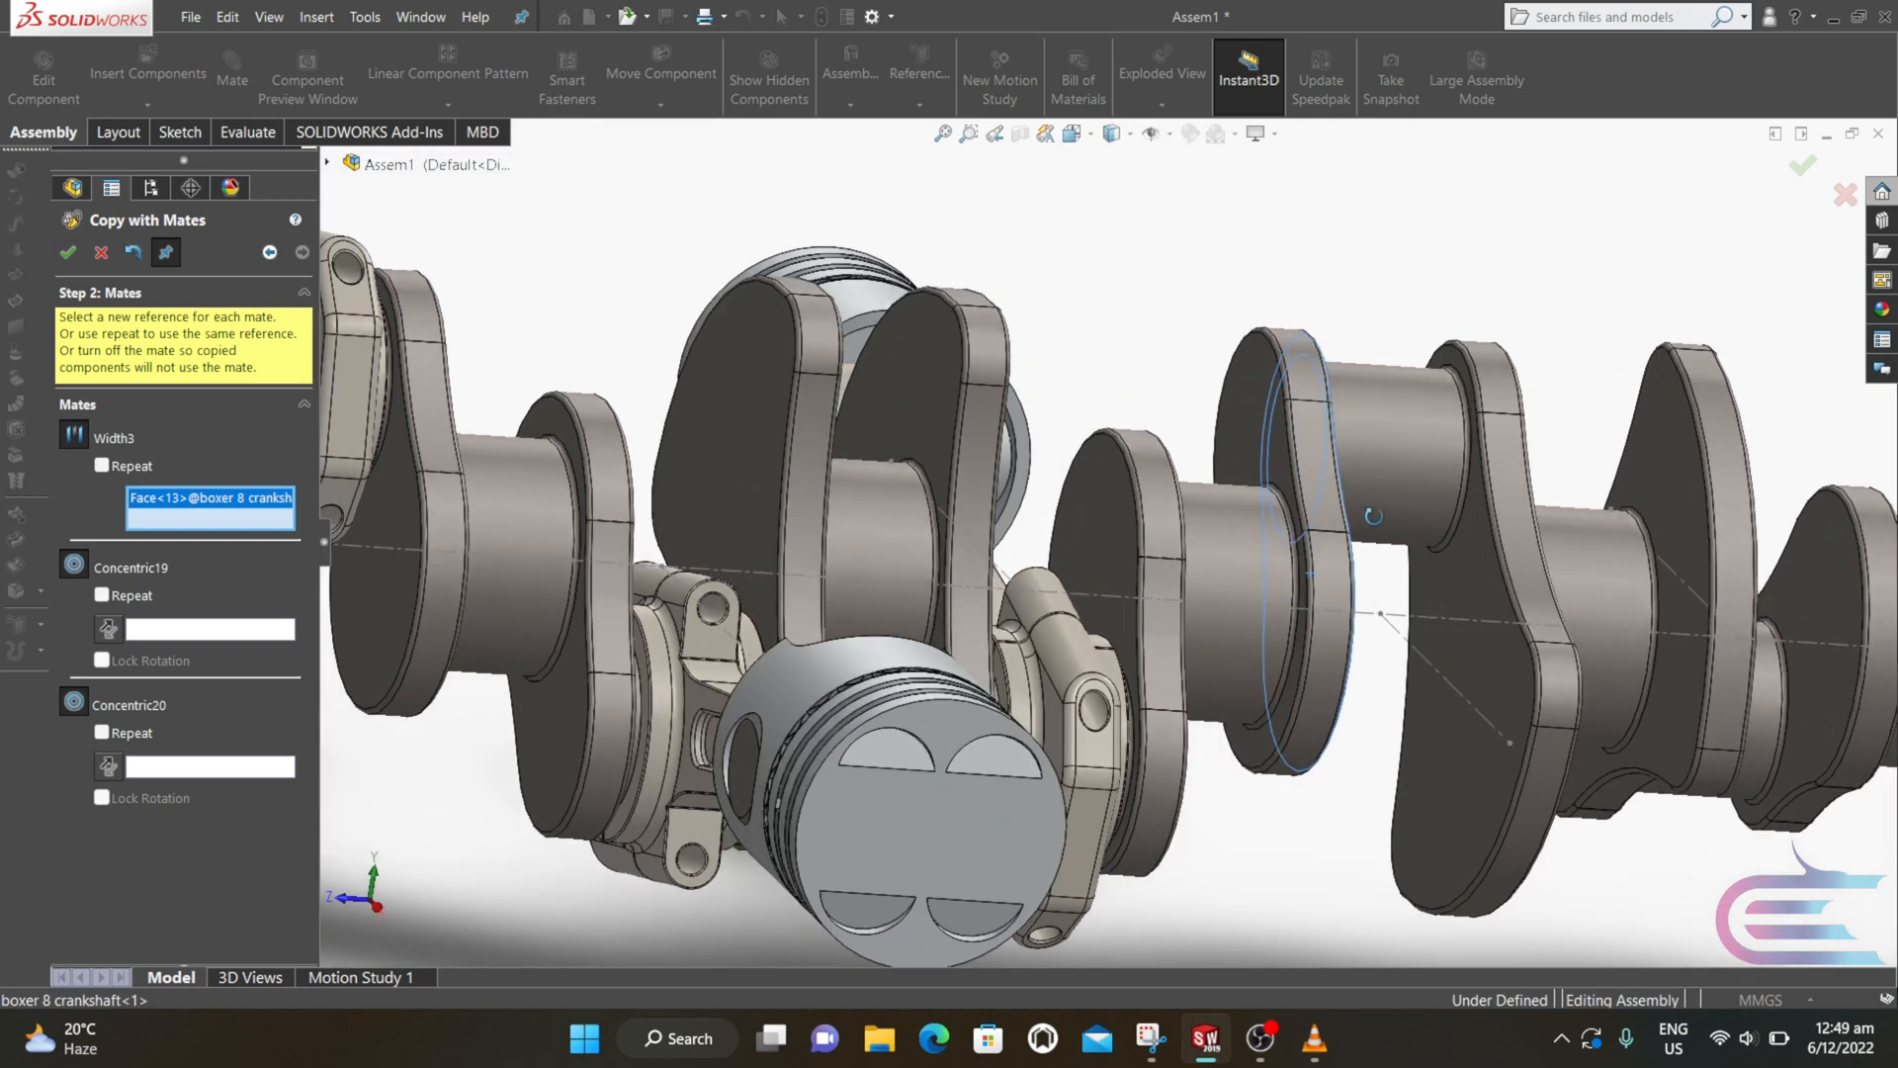
click(1454, 569)
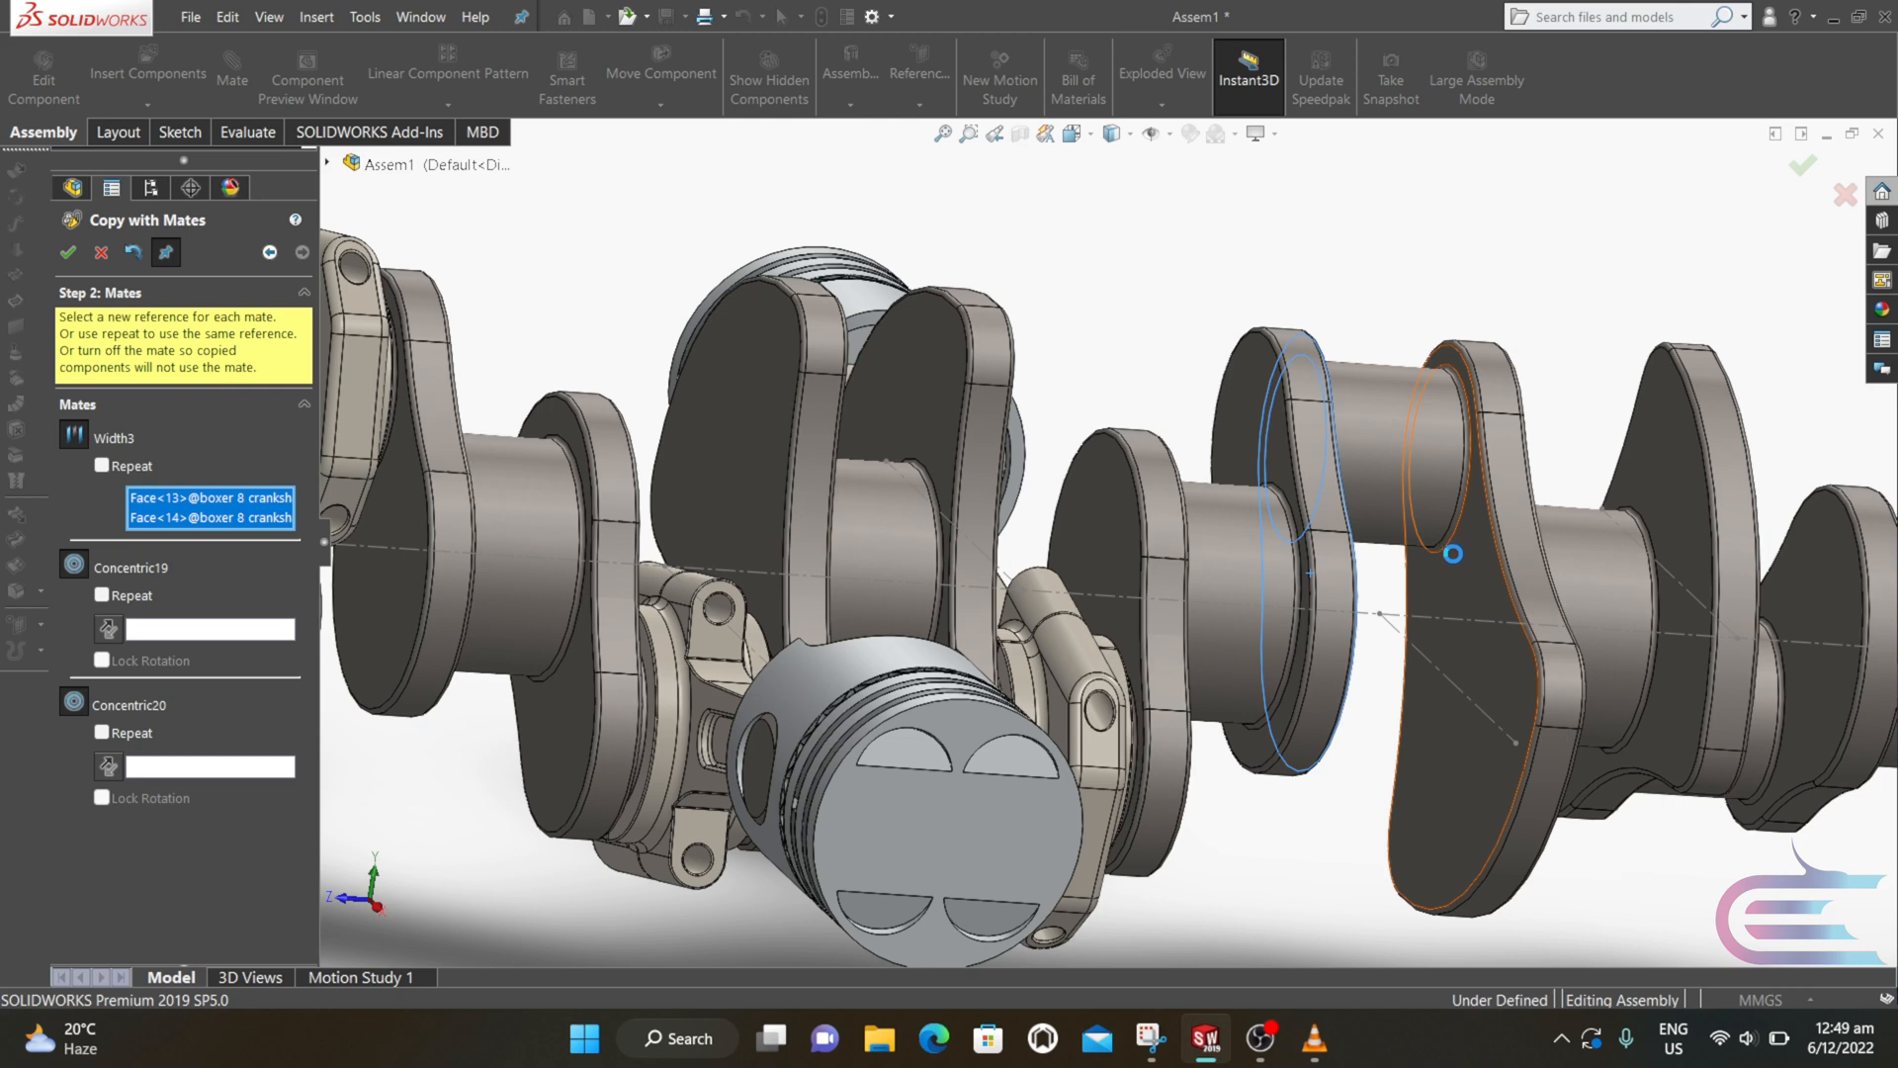
click(1392, 476)
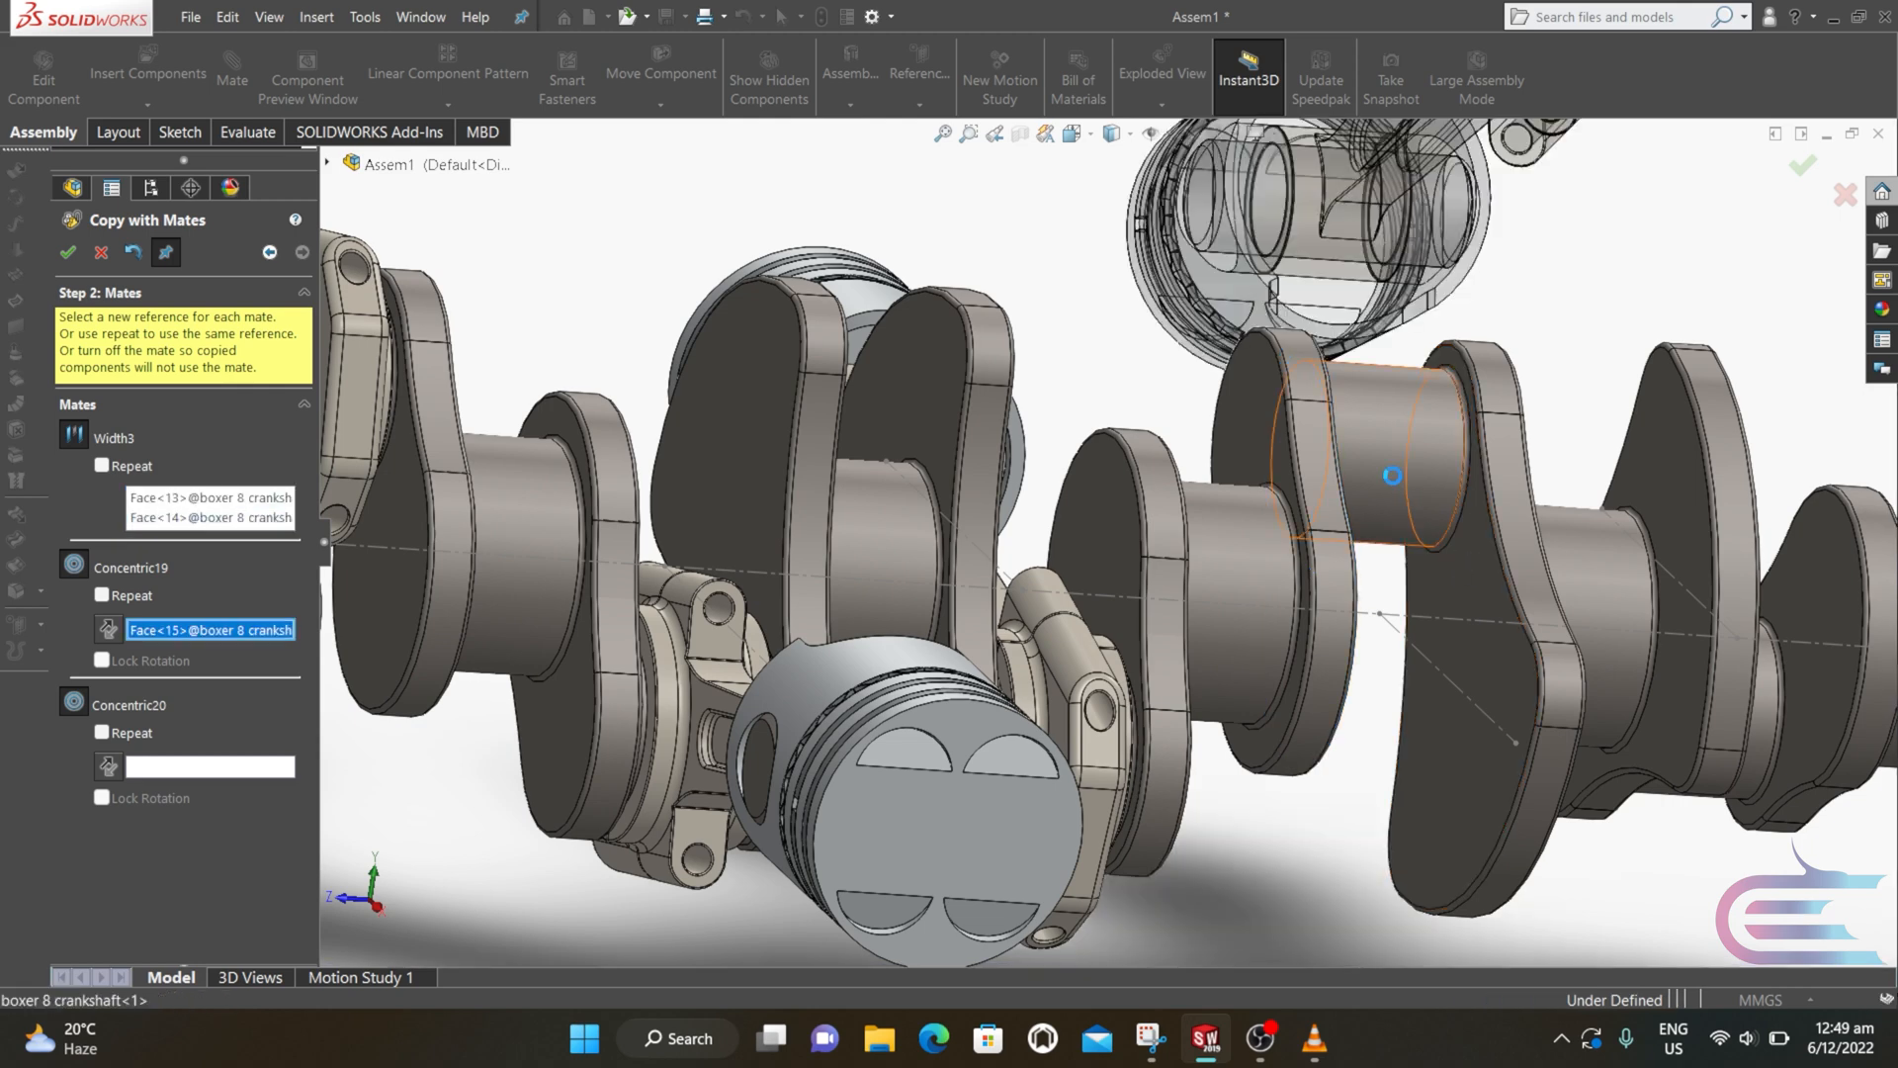
click(1450, 688)
scroll(1451, 684, up, 2)
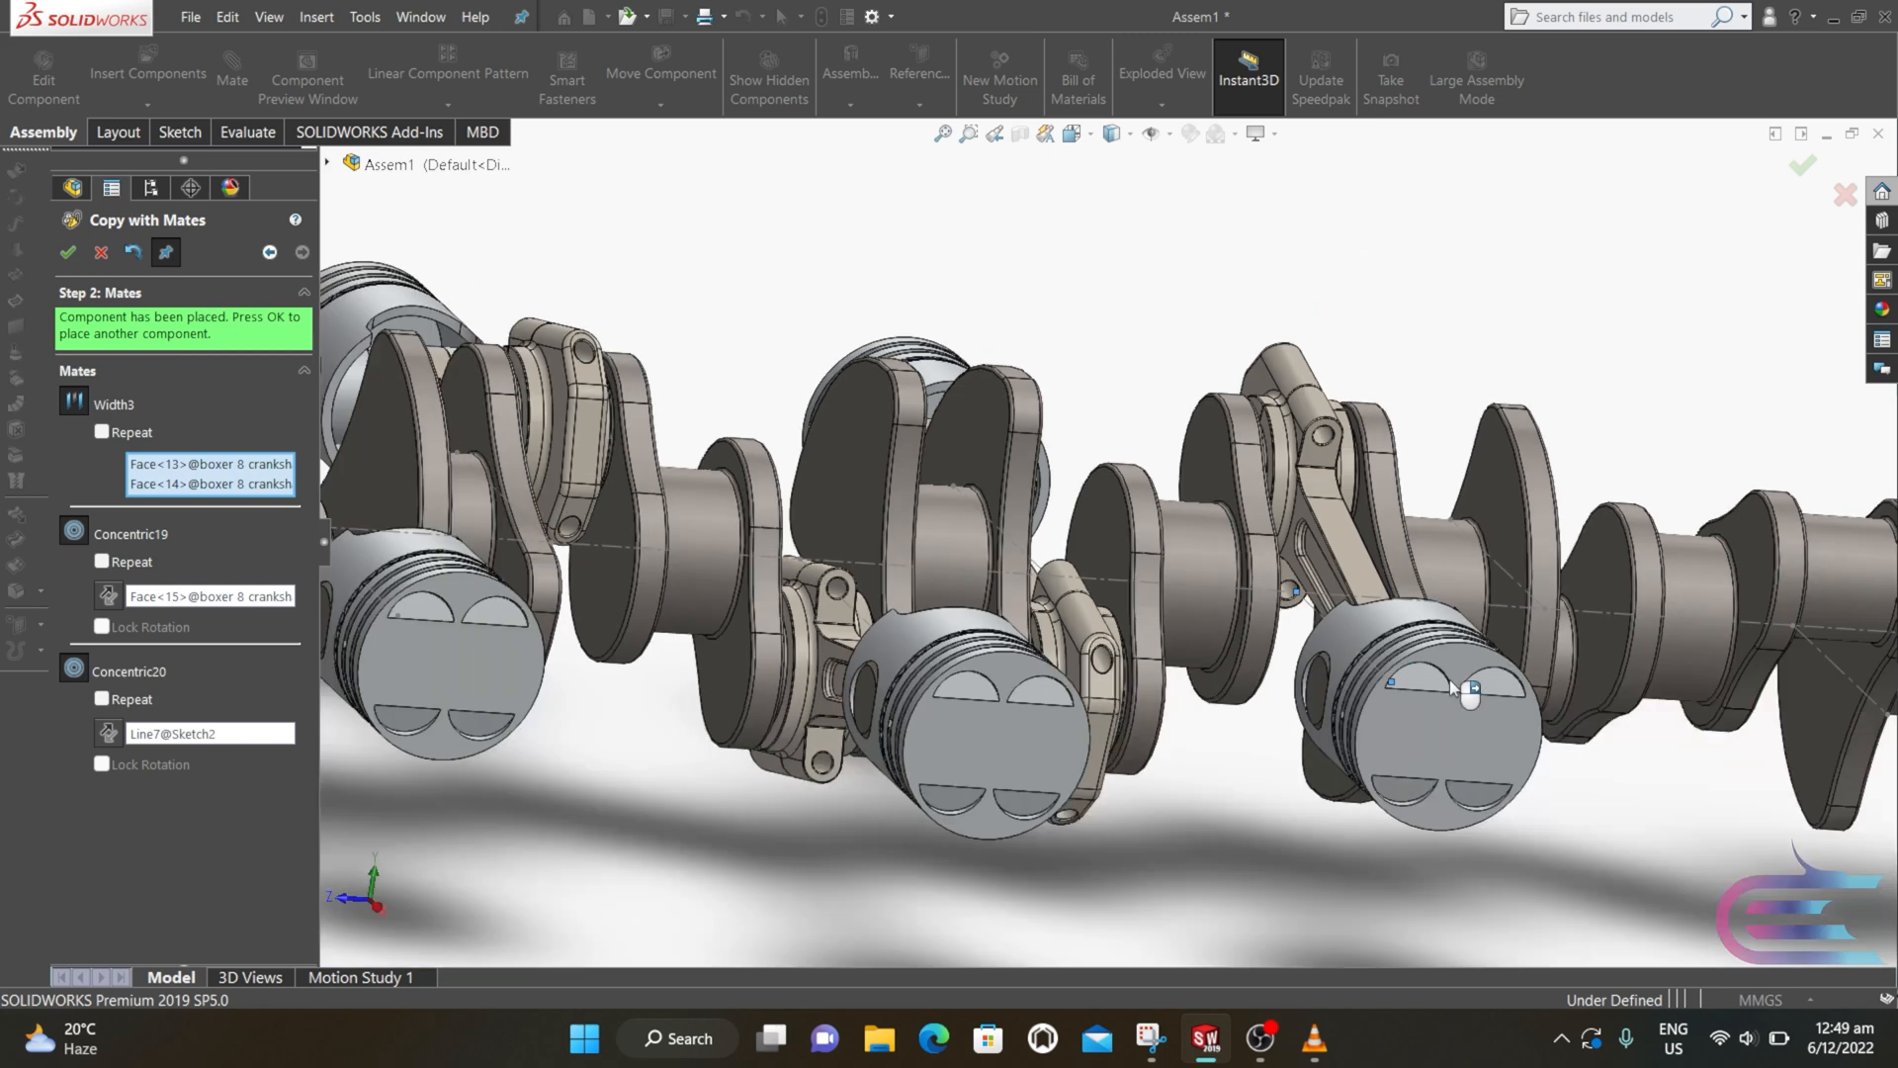
click(67, 253)
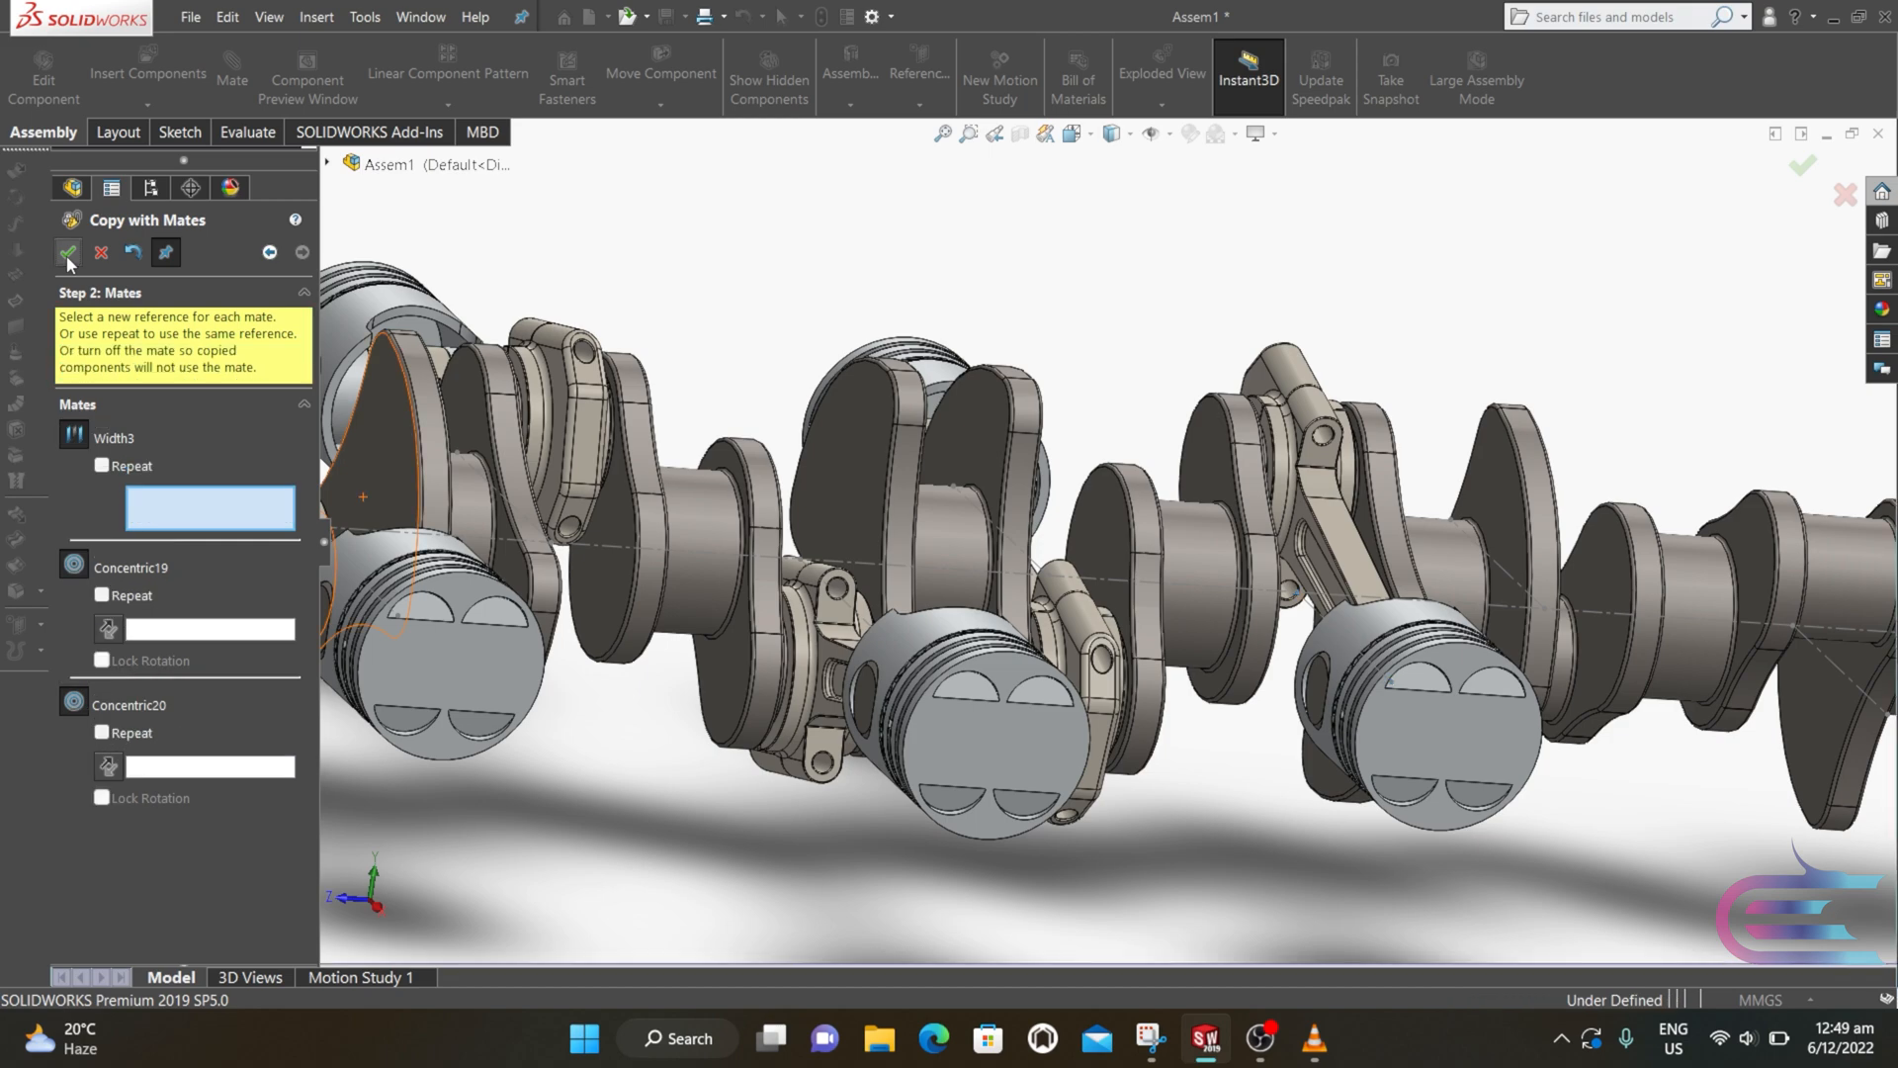
Step: Place a piston assembly copy on the seventh crankpin, referencing its web faces, crankpin face and Line8@Sketch2, and accept it
middle_drag(1463, 763, 1384, 593)
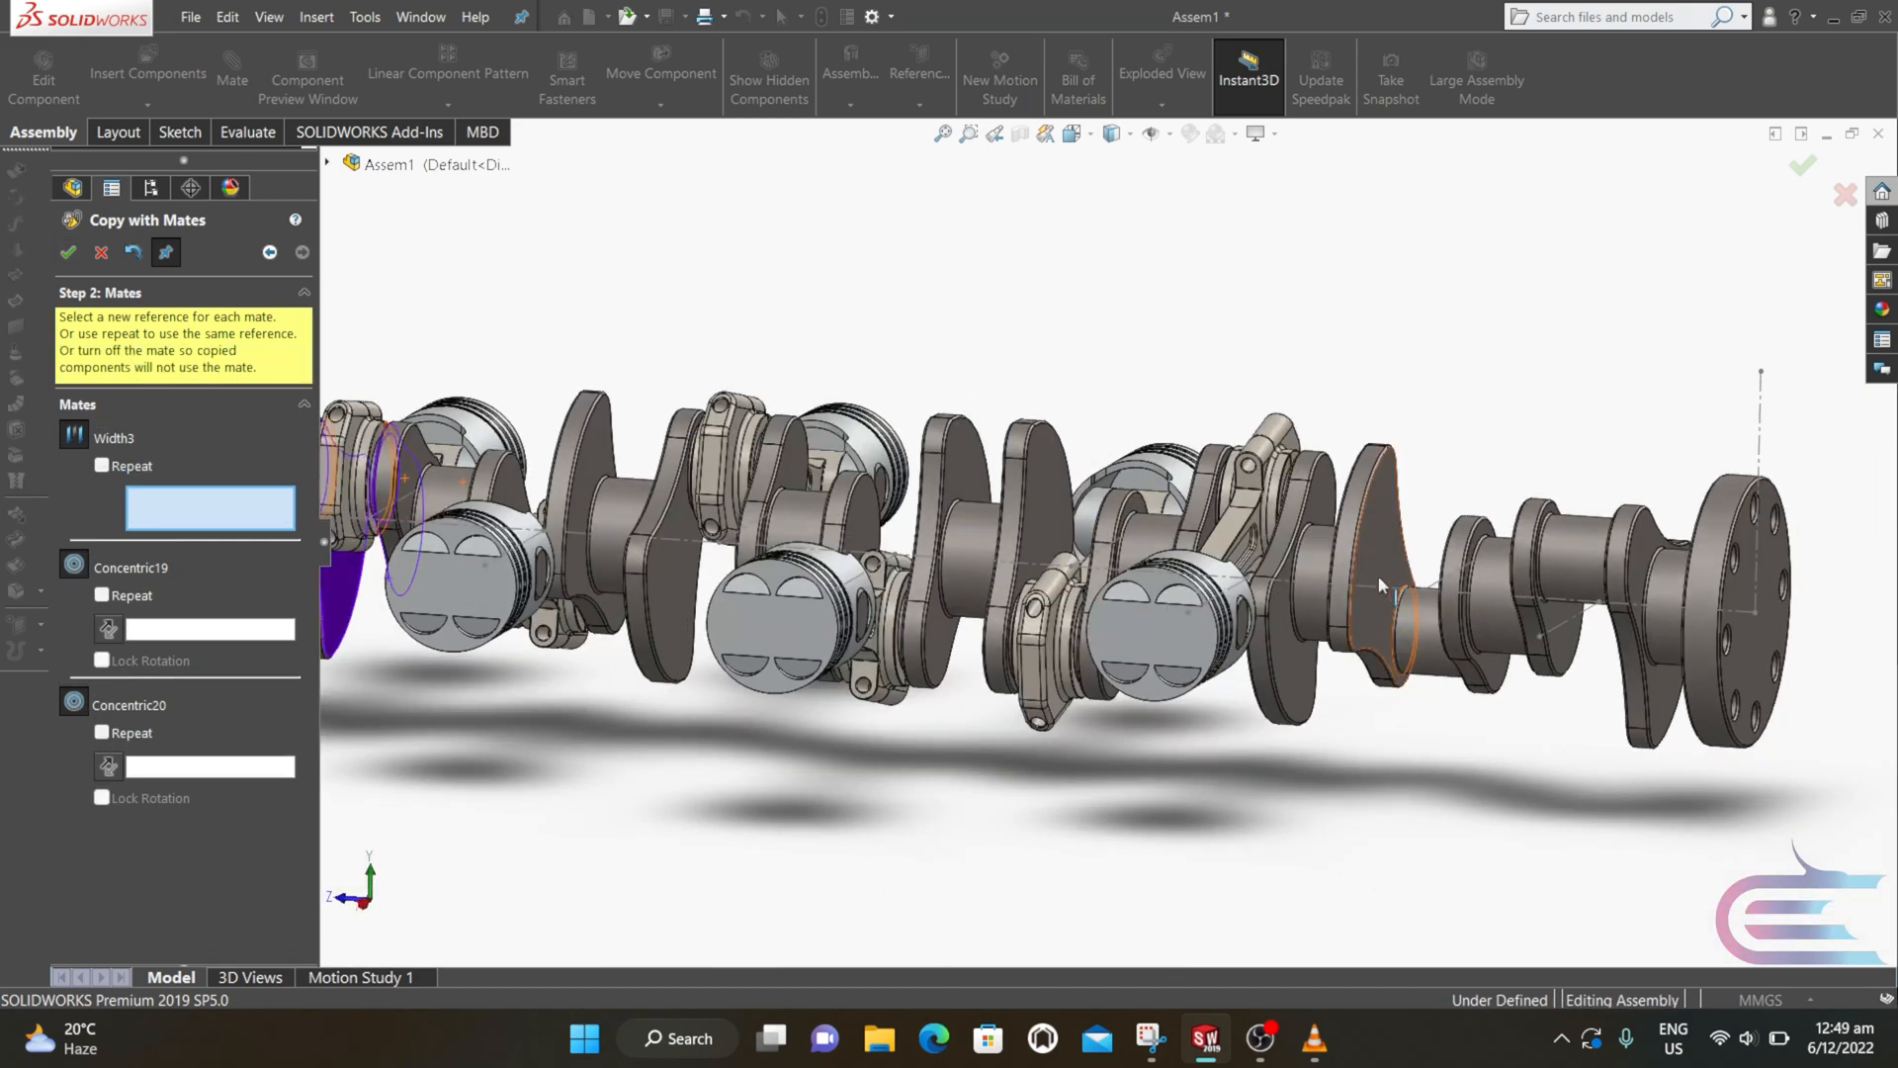
click(1375, 554)
scroll(1378, 558, down, 6)
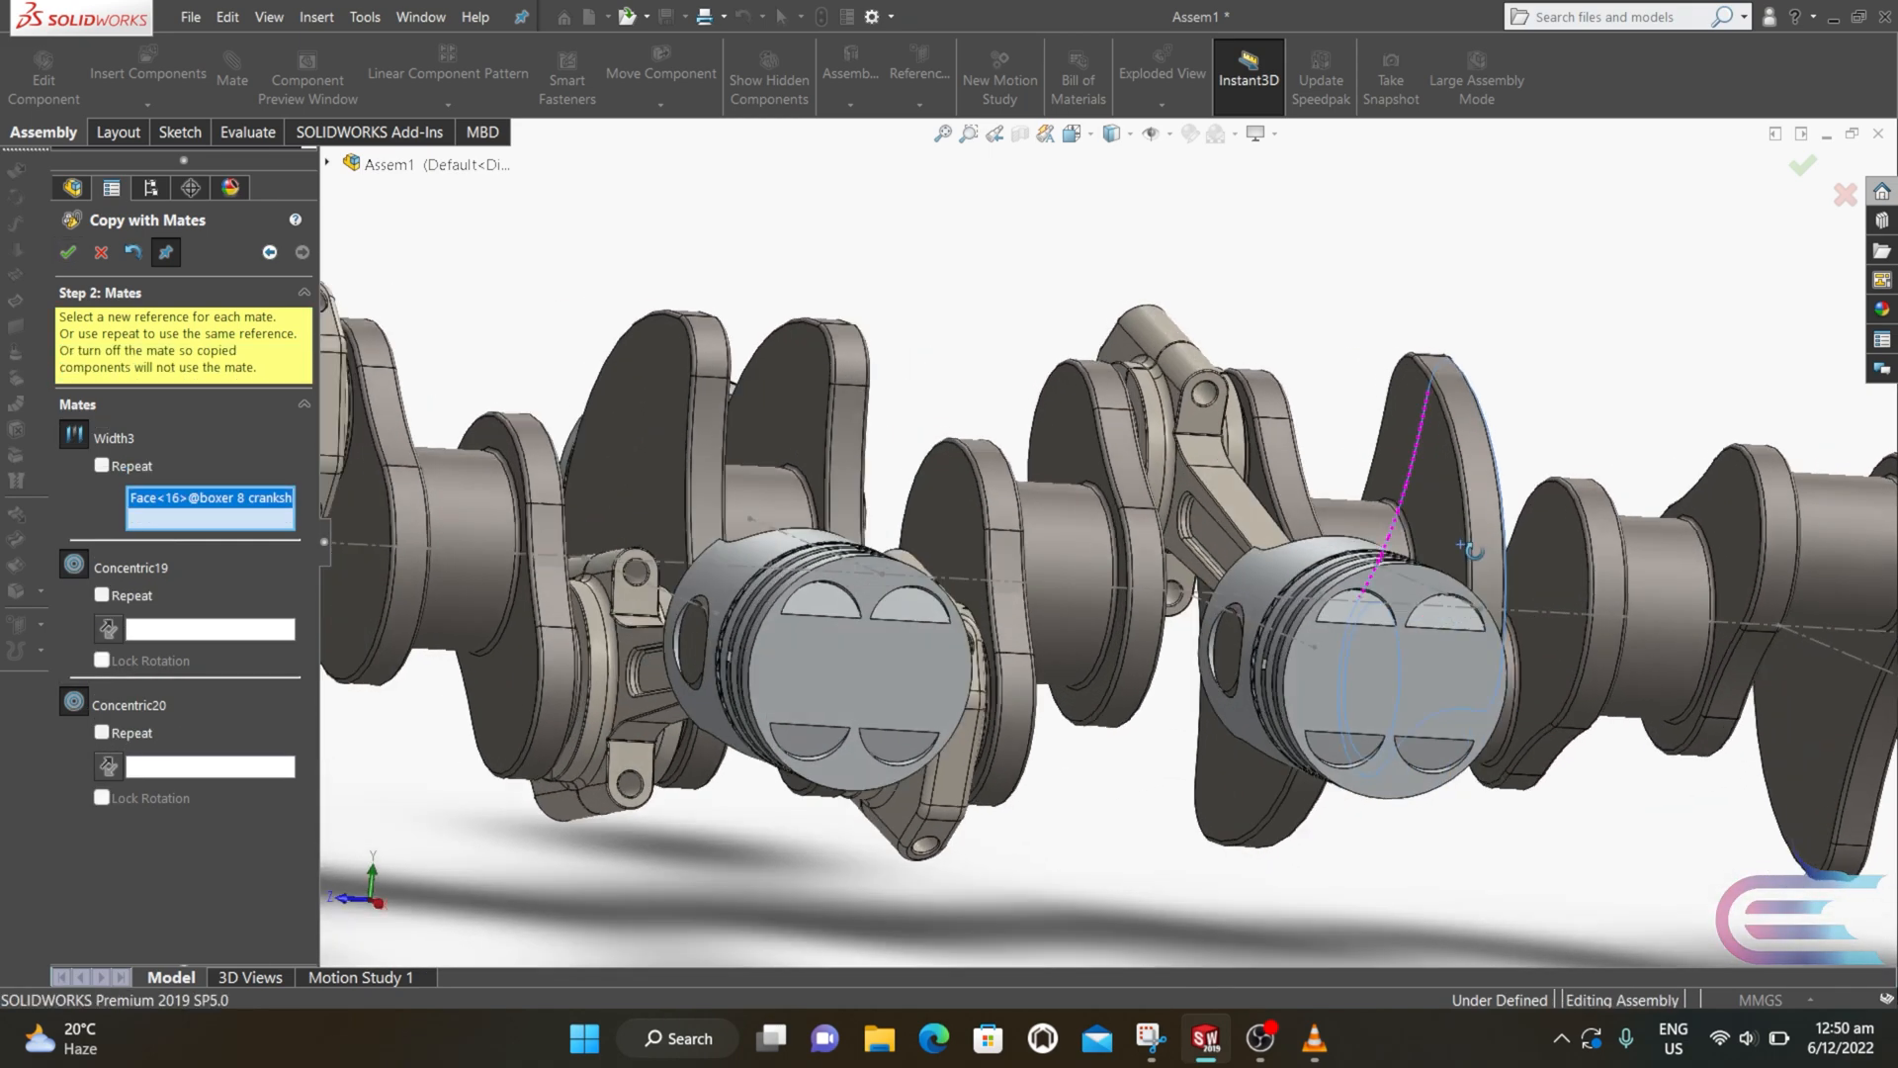
click(1541, 551)
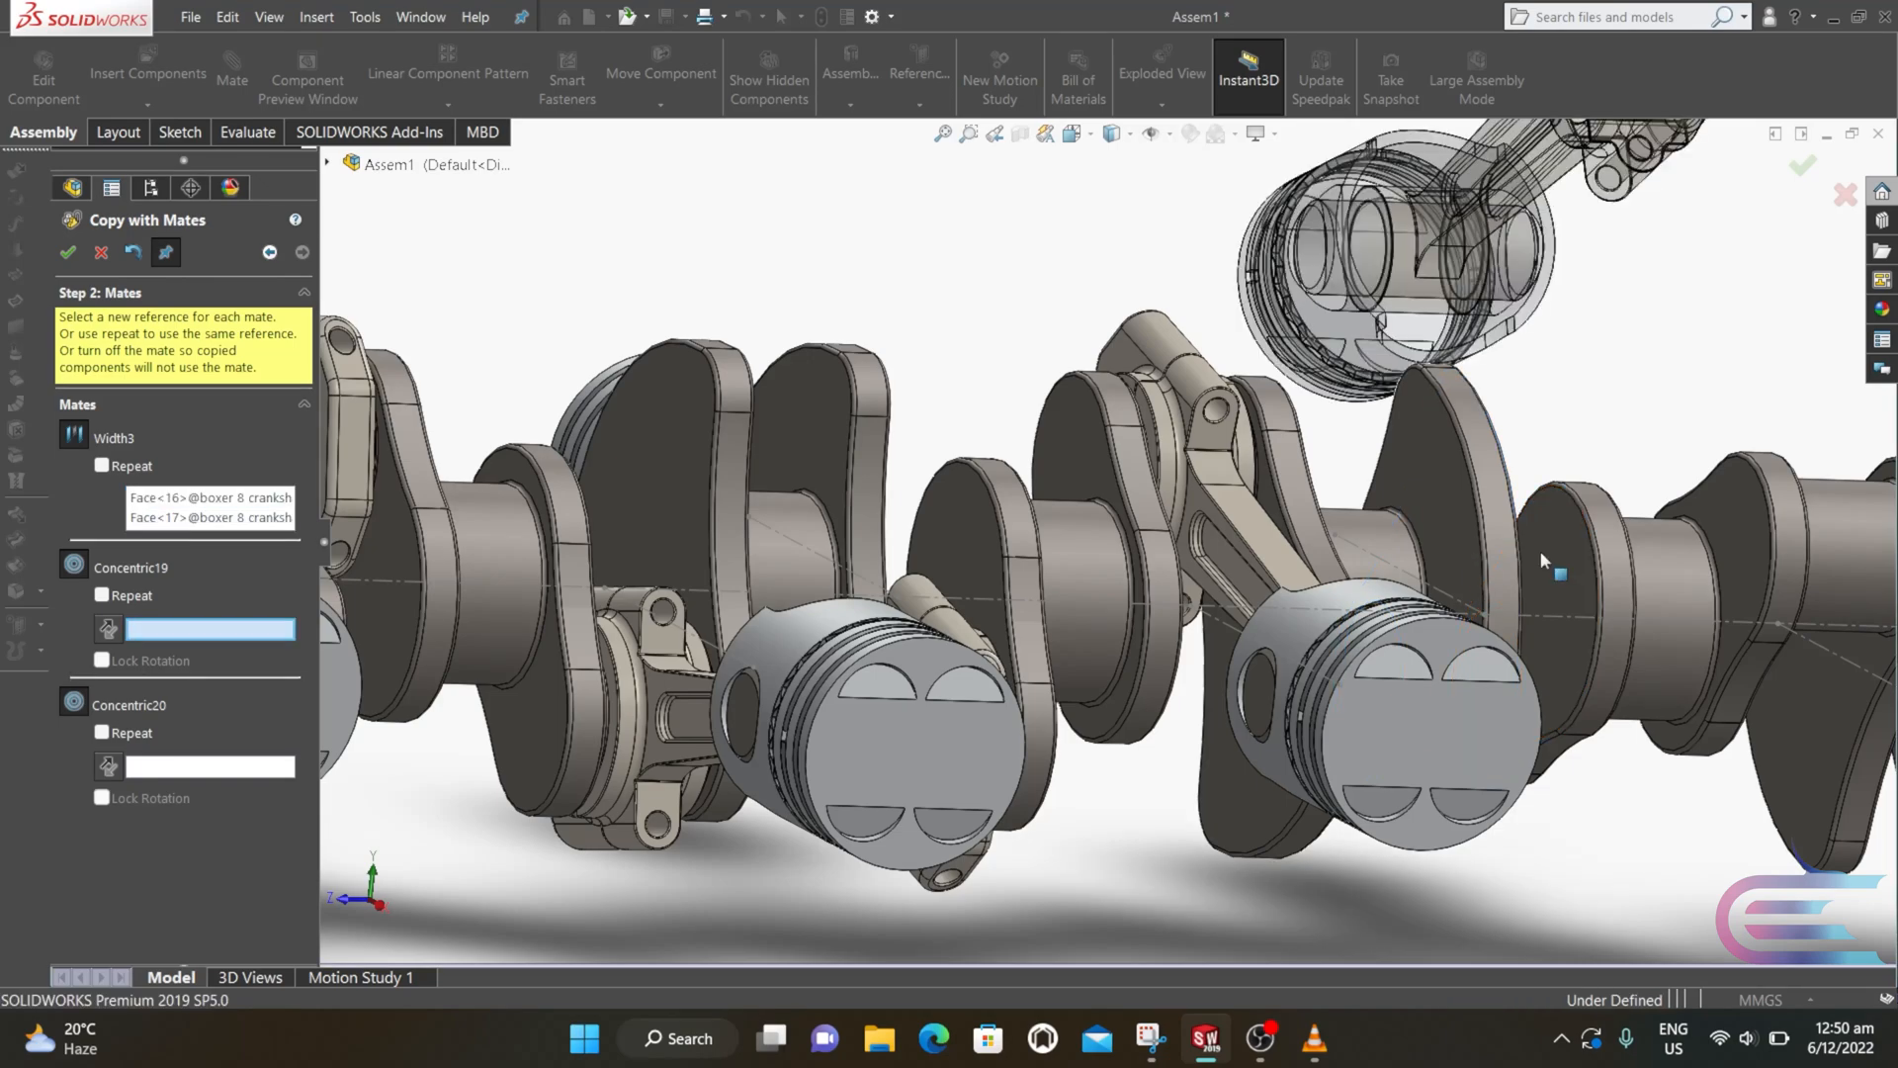
middle_drag(1541, 550, 1505, 661)
click(1503, 664)
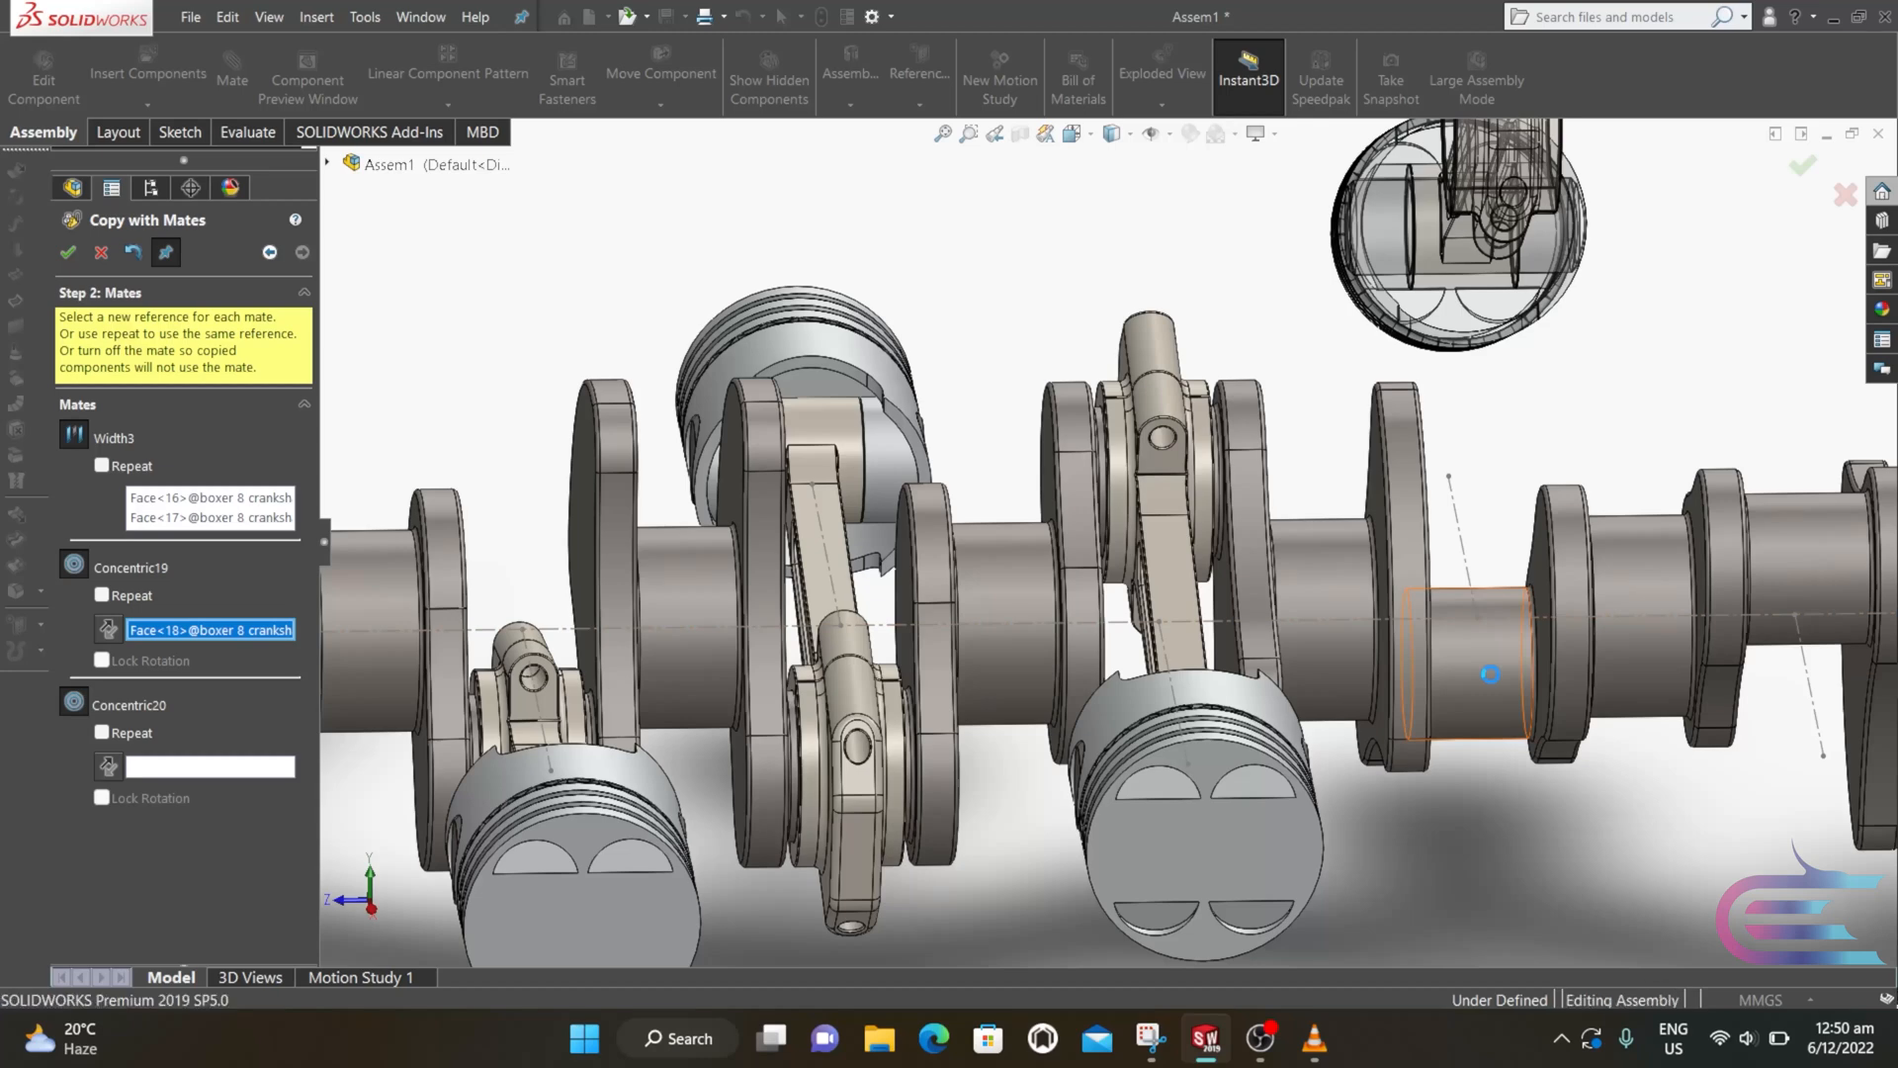
click(1458, 518)
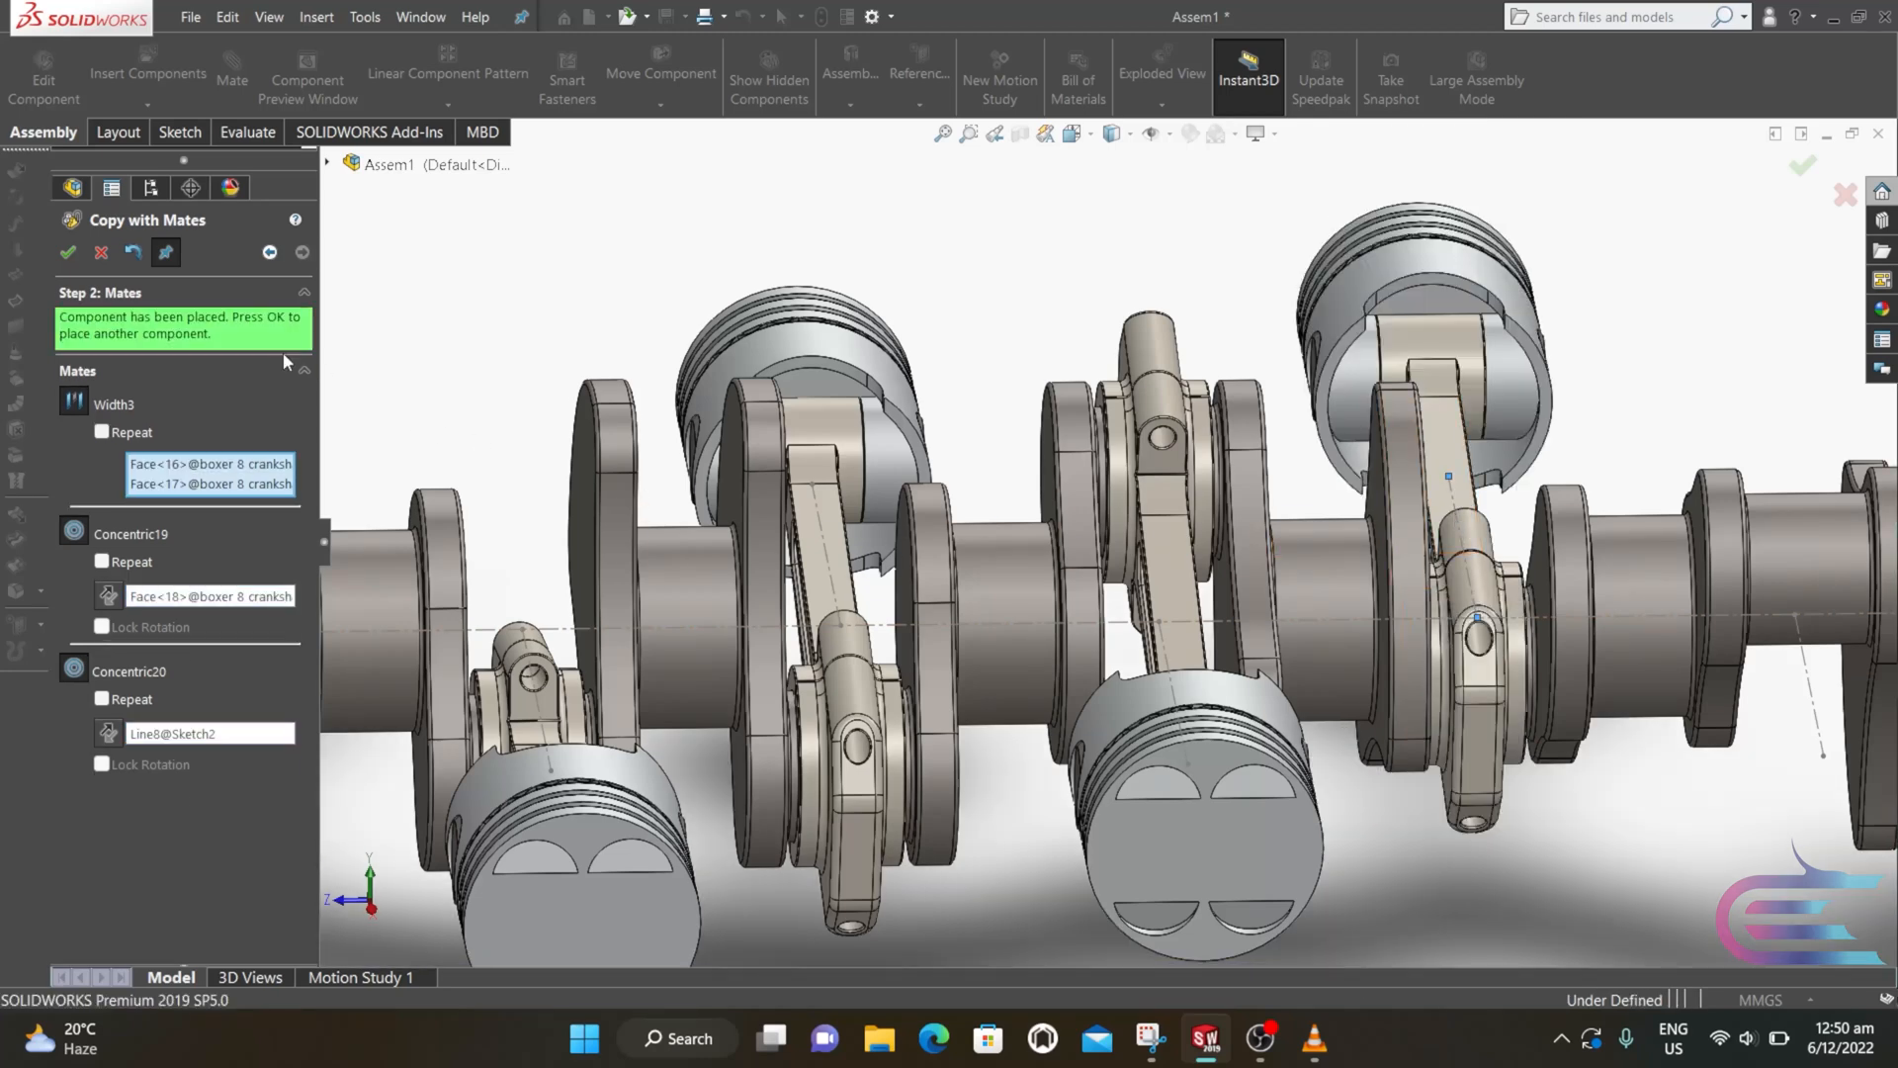
click(63, 251)
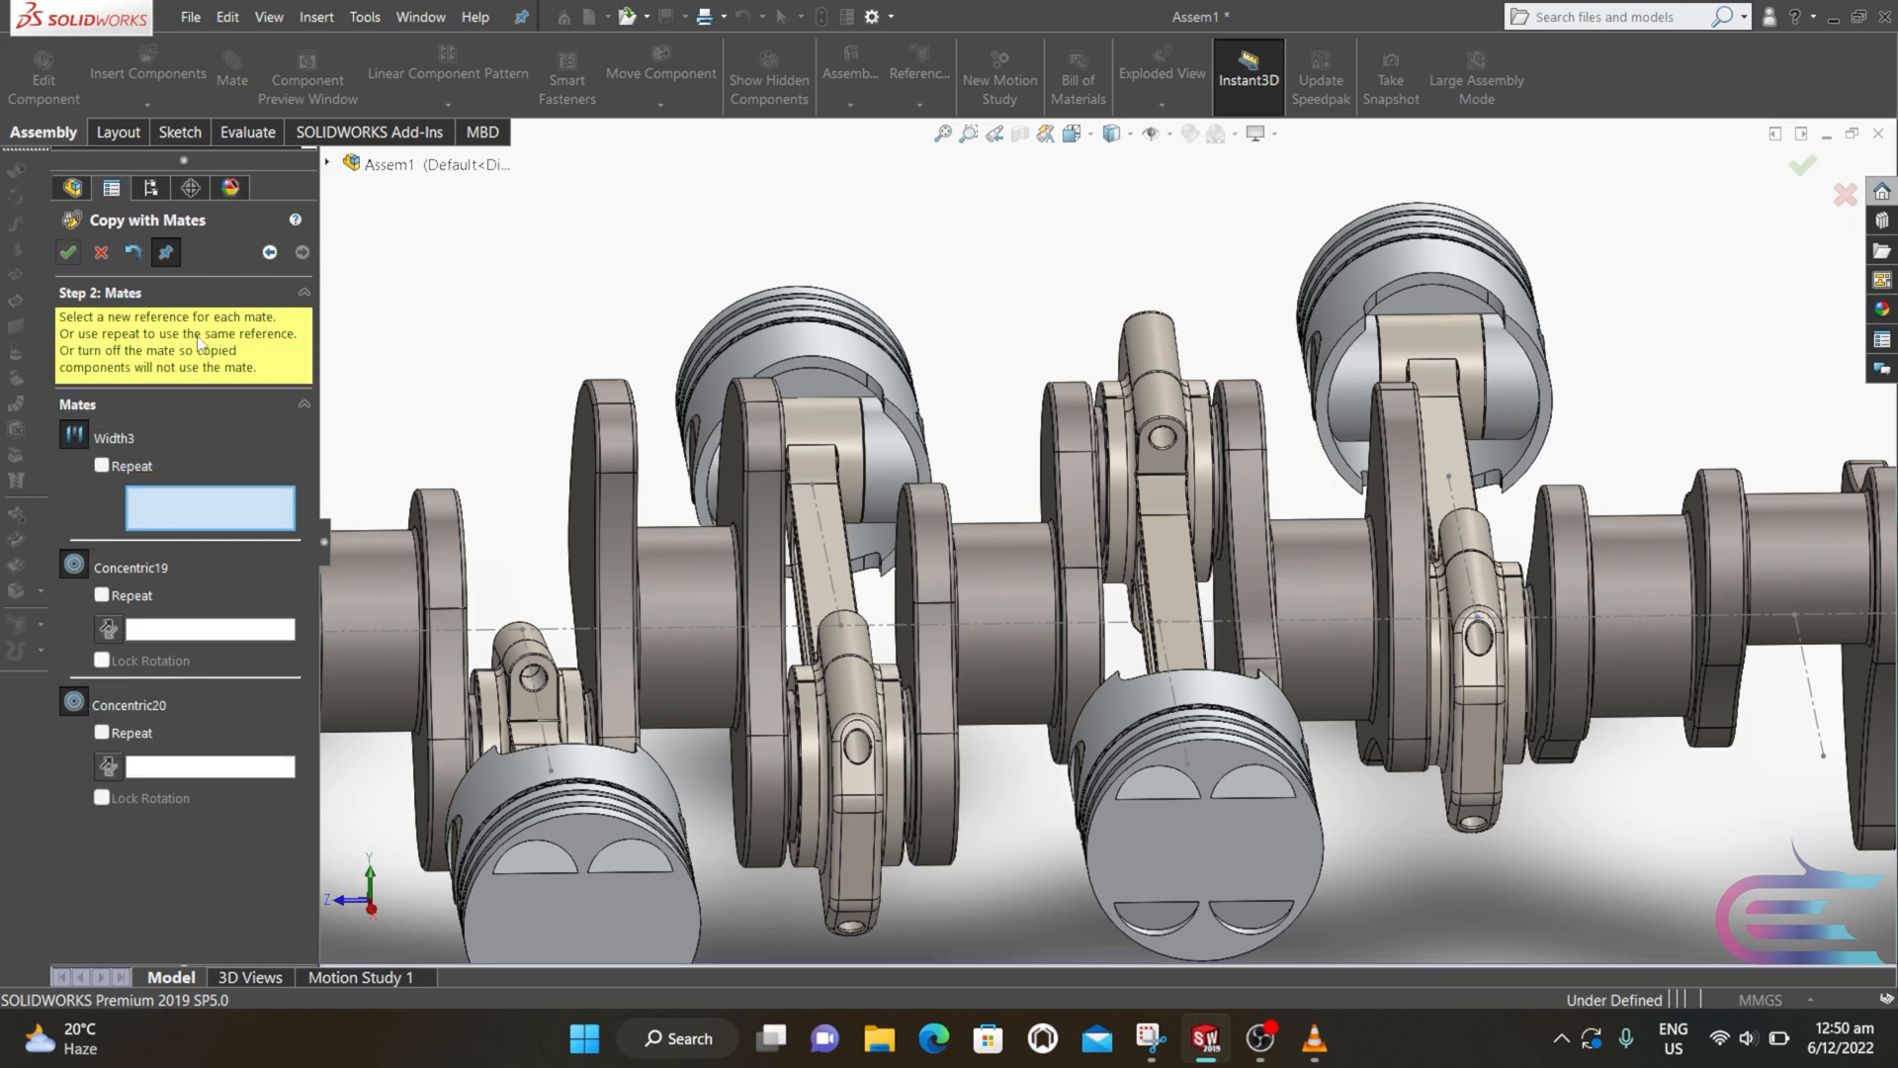
Step: Place the last piston assembly copy on the eighth crankpin, referencing its two web faces, crankpin face and Line9@Sketch2
scroll(1584, 696, up, 2)
scroll(1622, 643, down, 5)
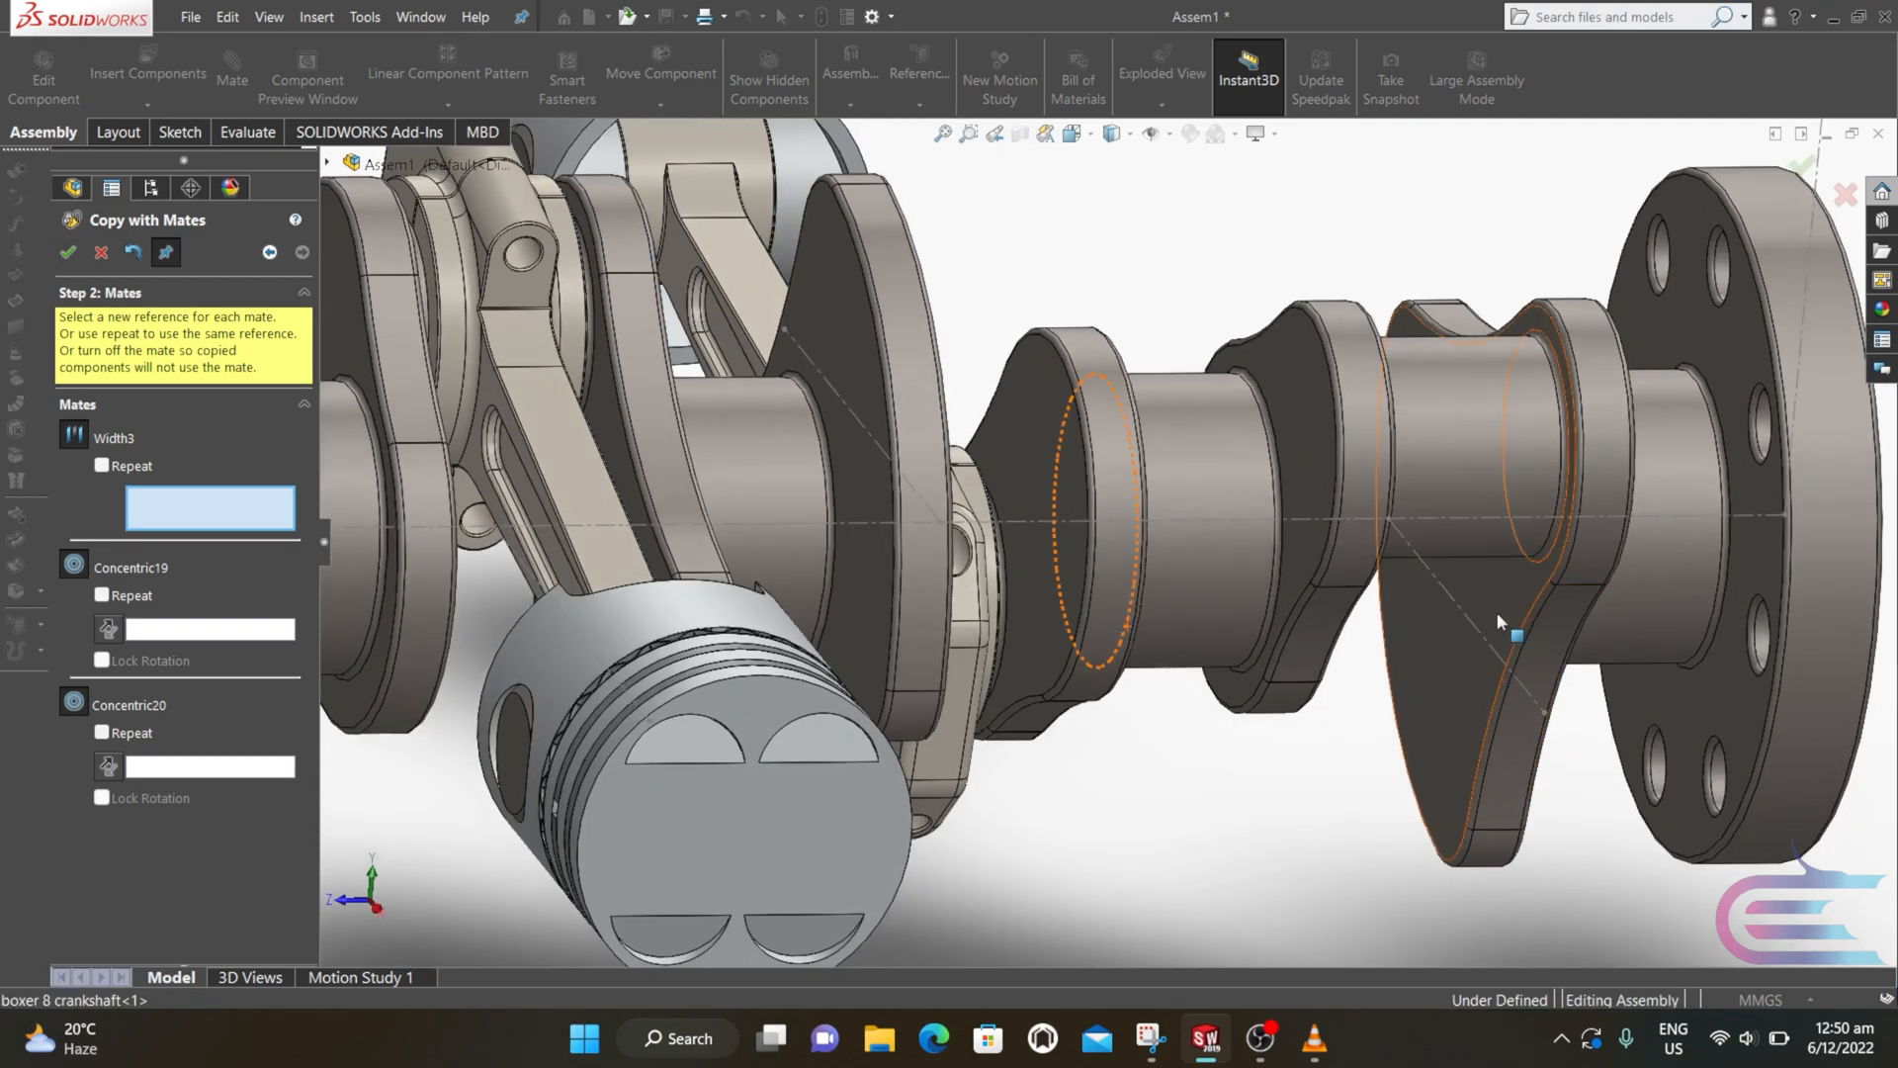
click(1497, 613)
middle_drag(1487, 607, 1351, 603)
click(1342, 612)
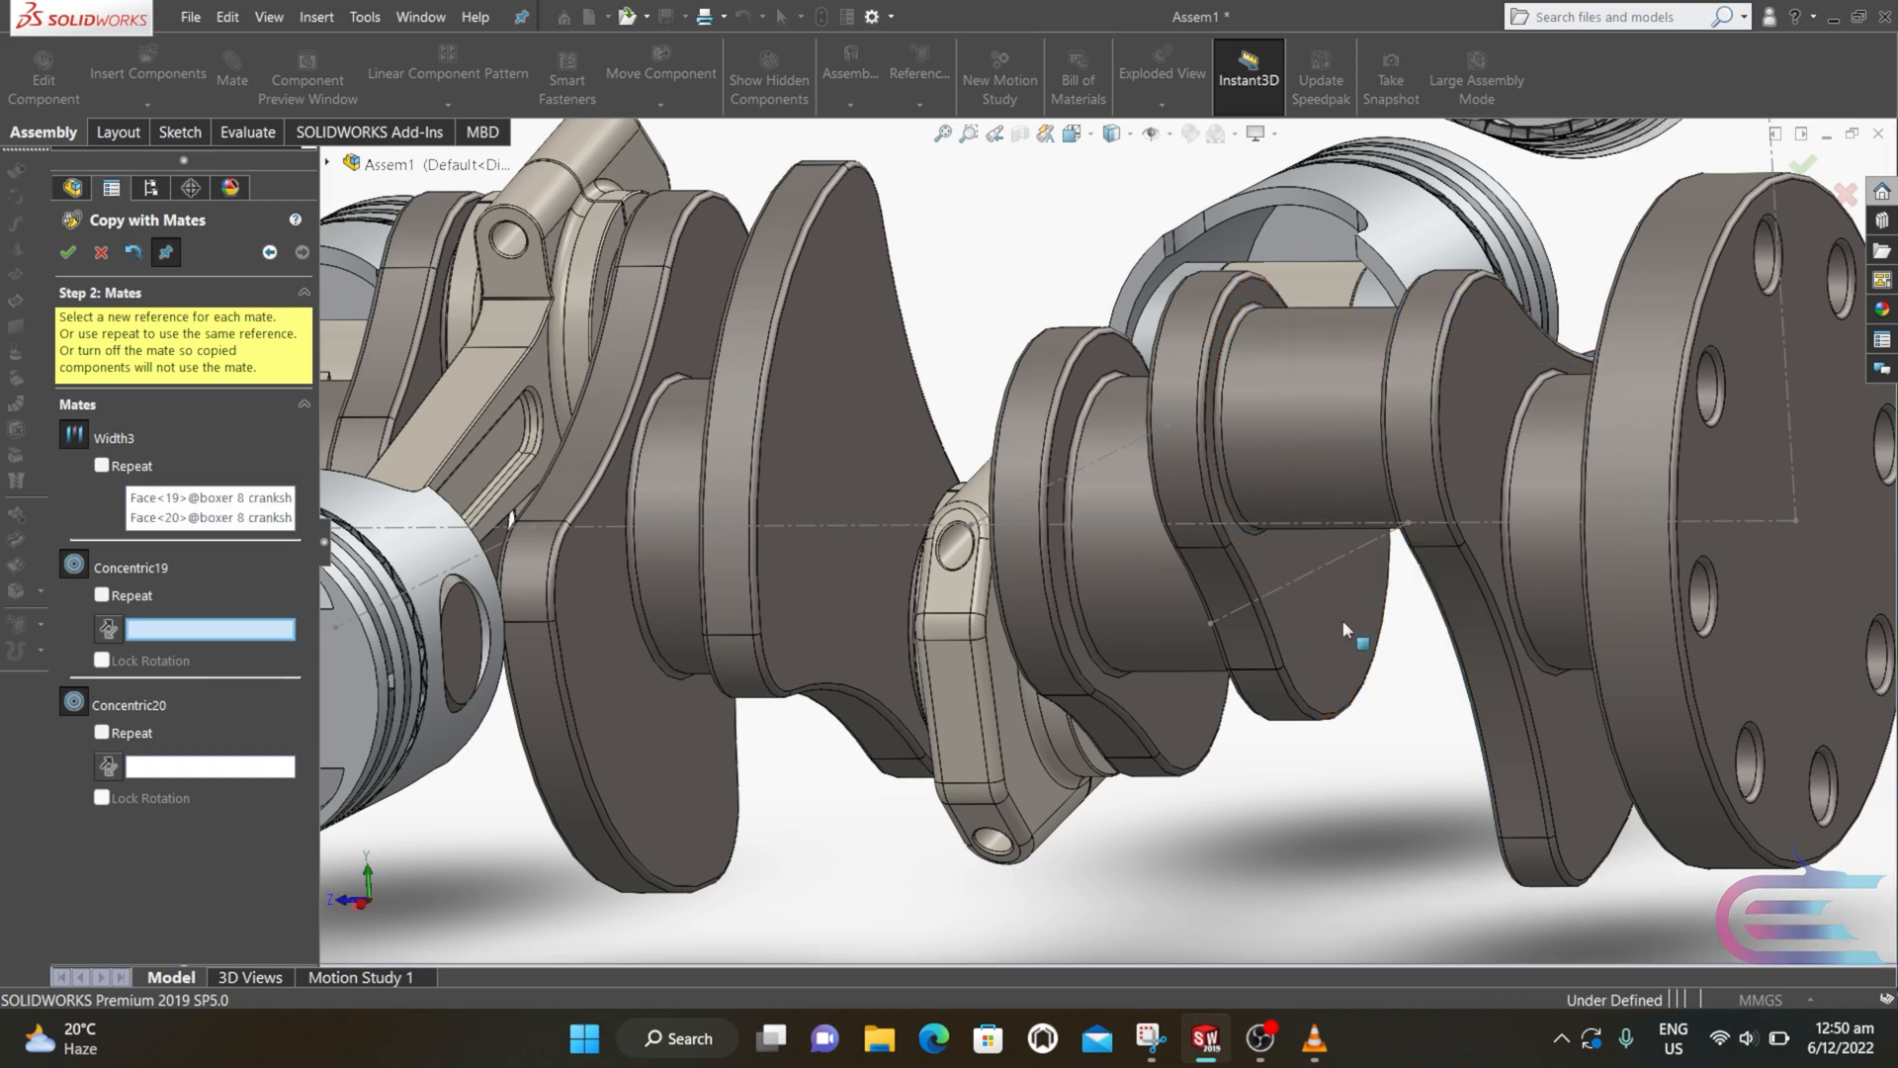
click(1315, 420)
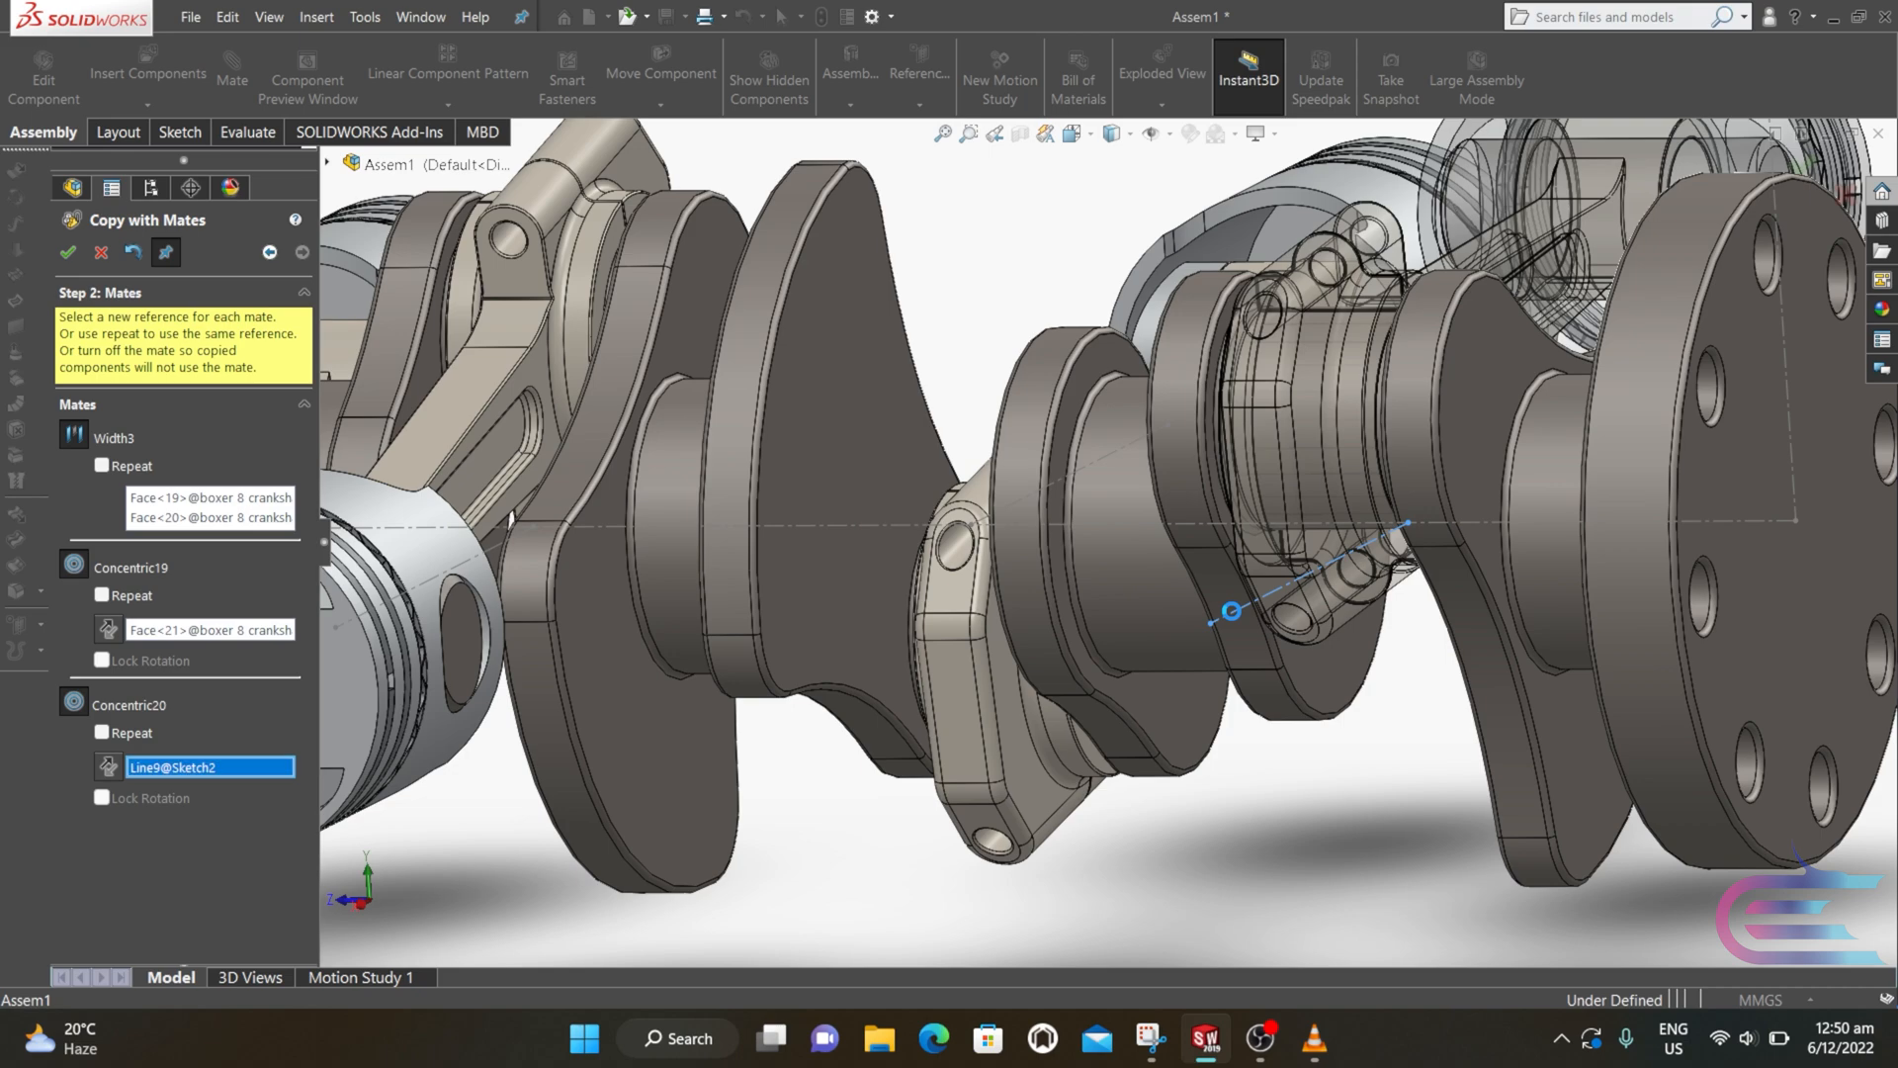
click(1231, 611)
scroll(1256, 591, up, 2)
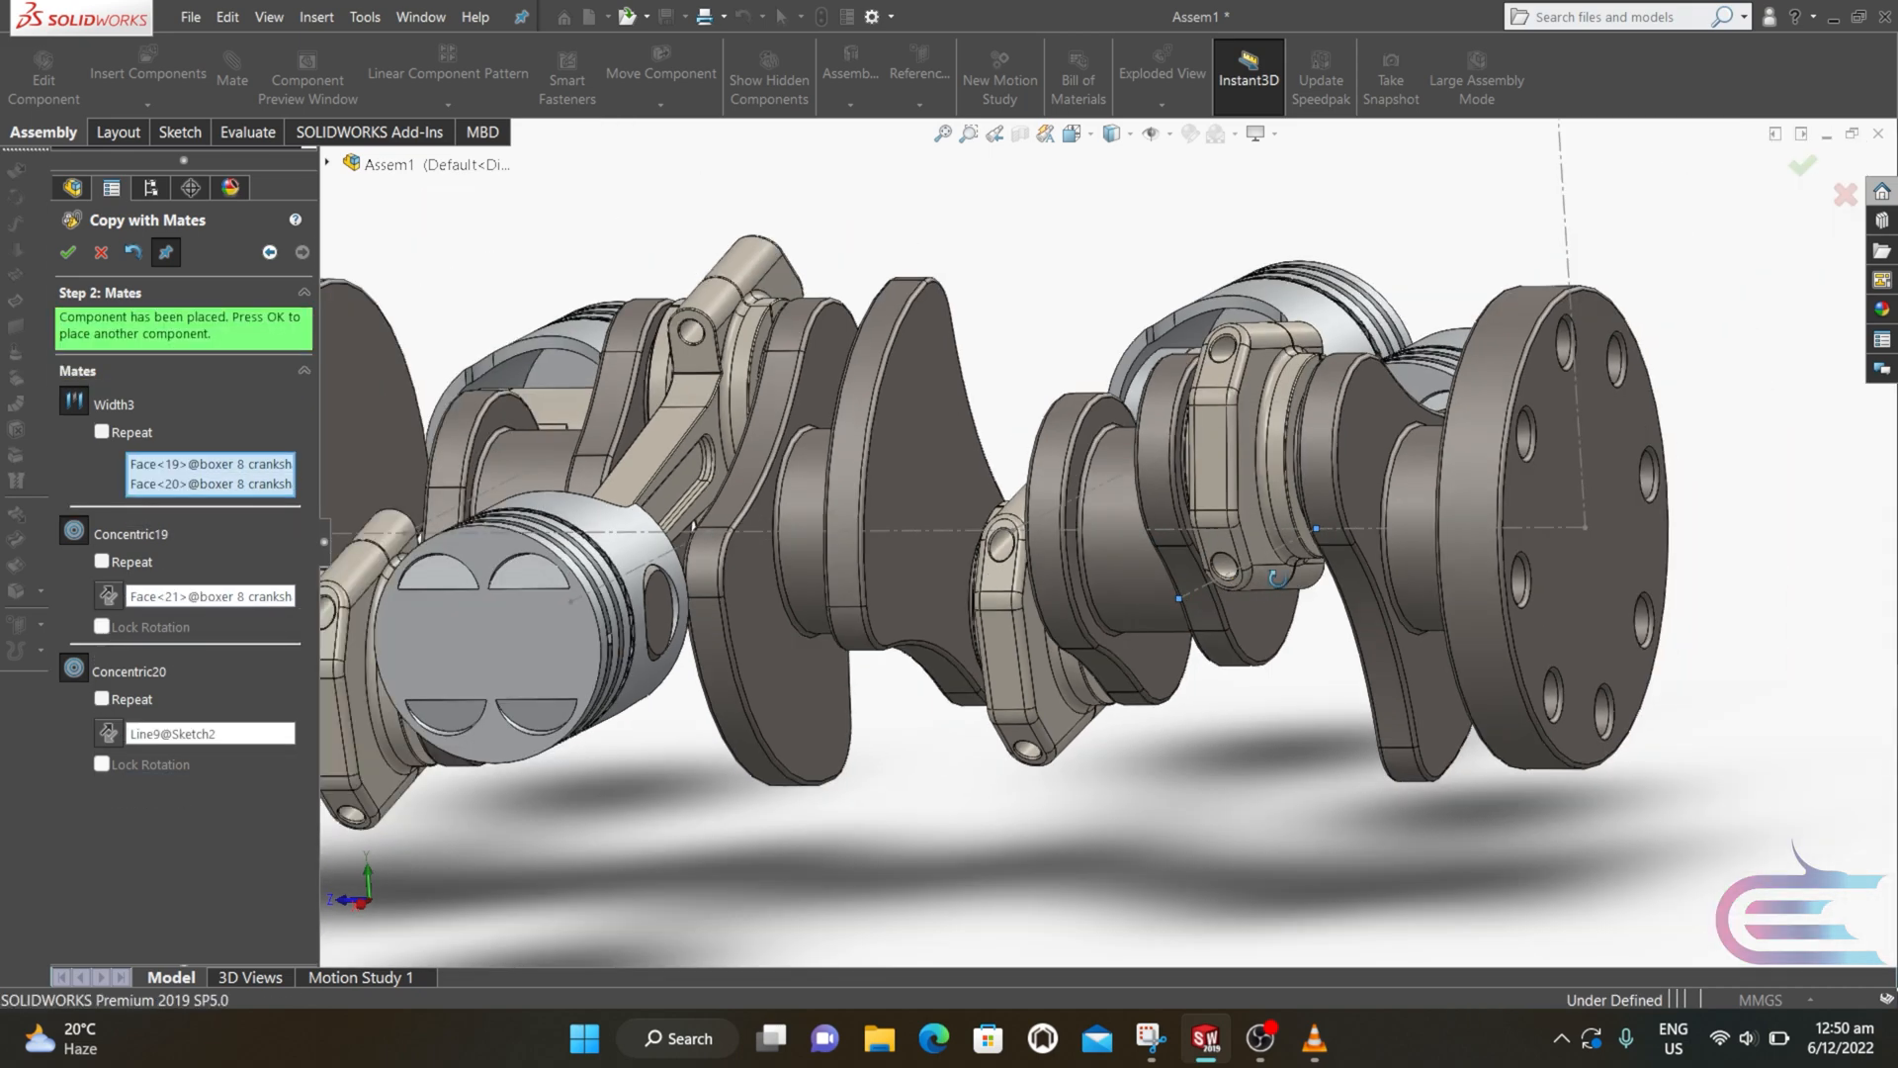
Step: Swing the eighth piston assembly to the opposite side of the crankshaft, accept the copy and finish copying with mates
middle_drag(1255, 591, 1303, 682)
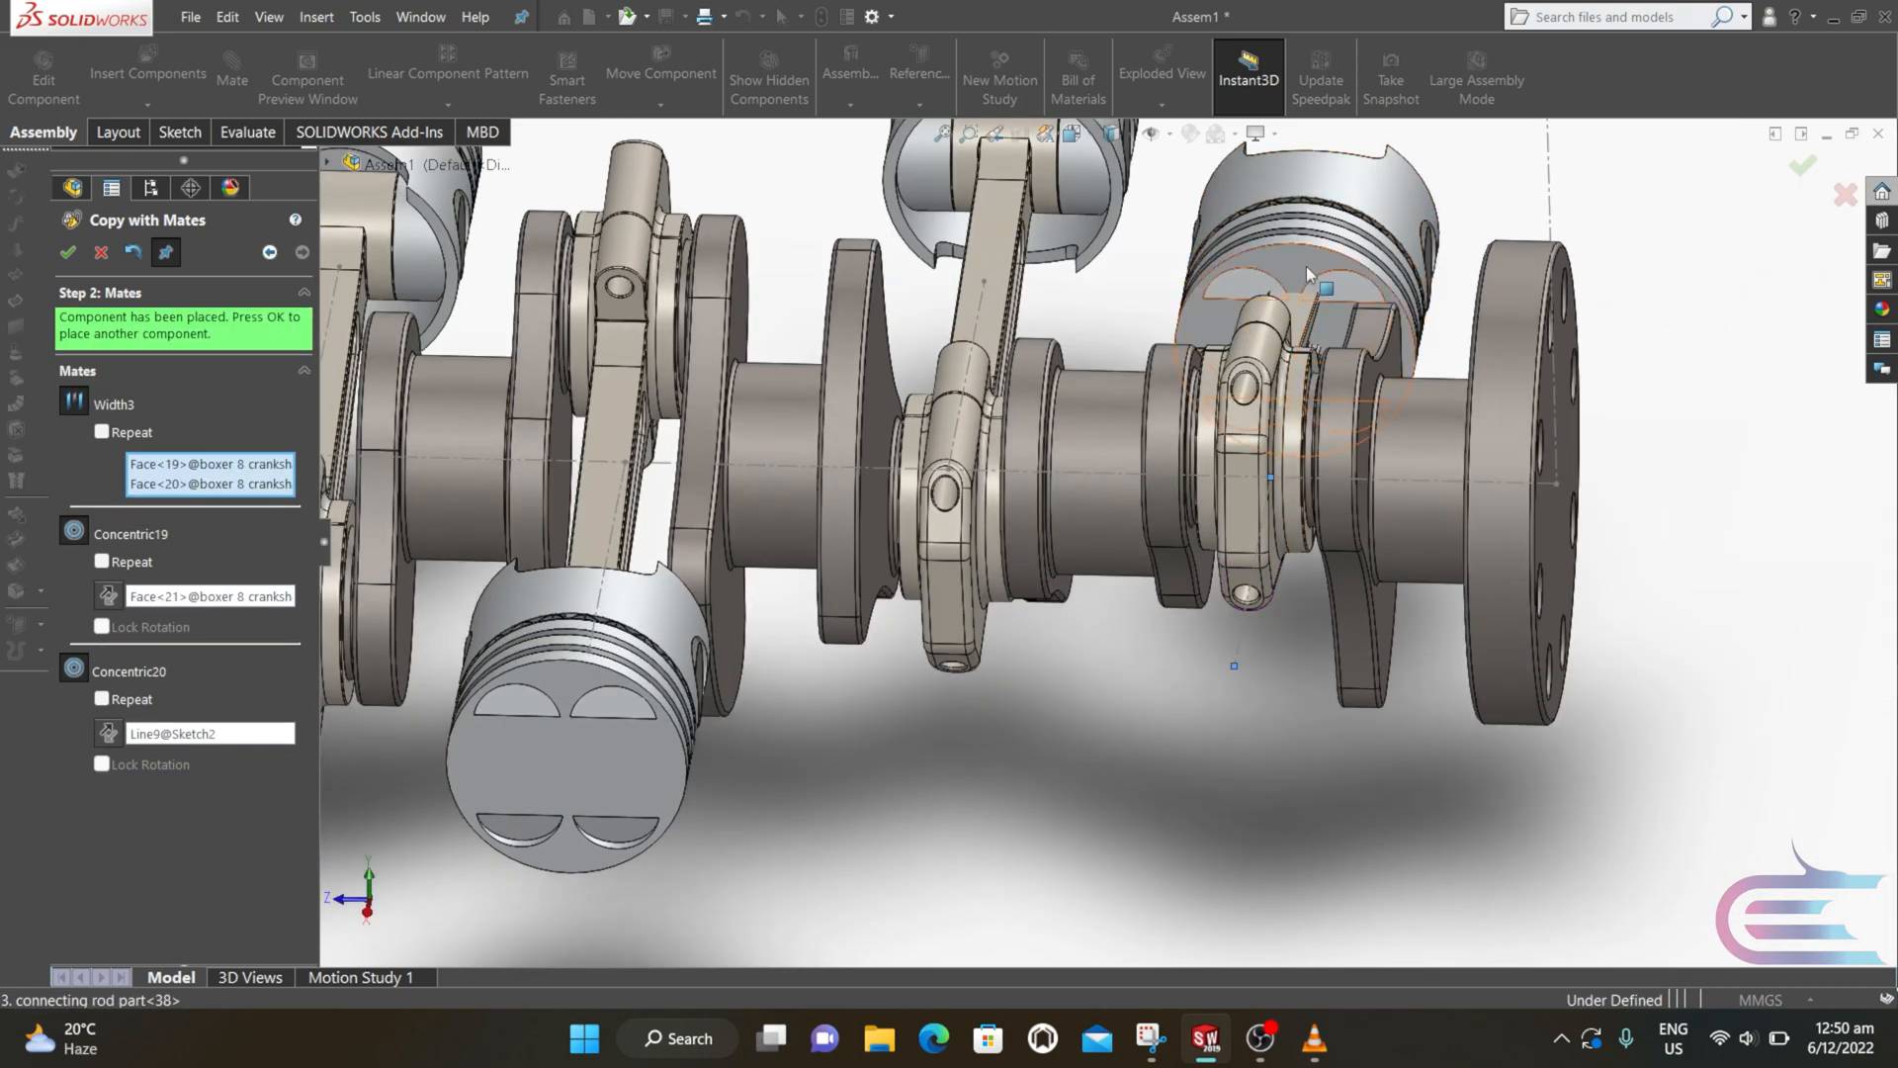
click(1298, 314)
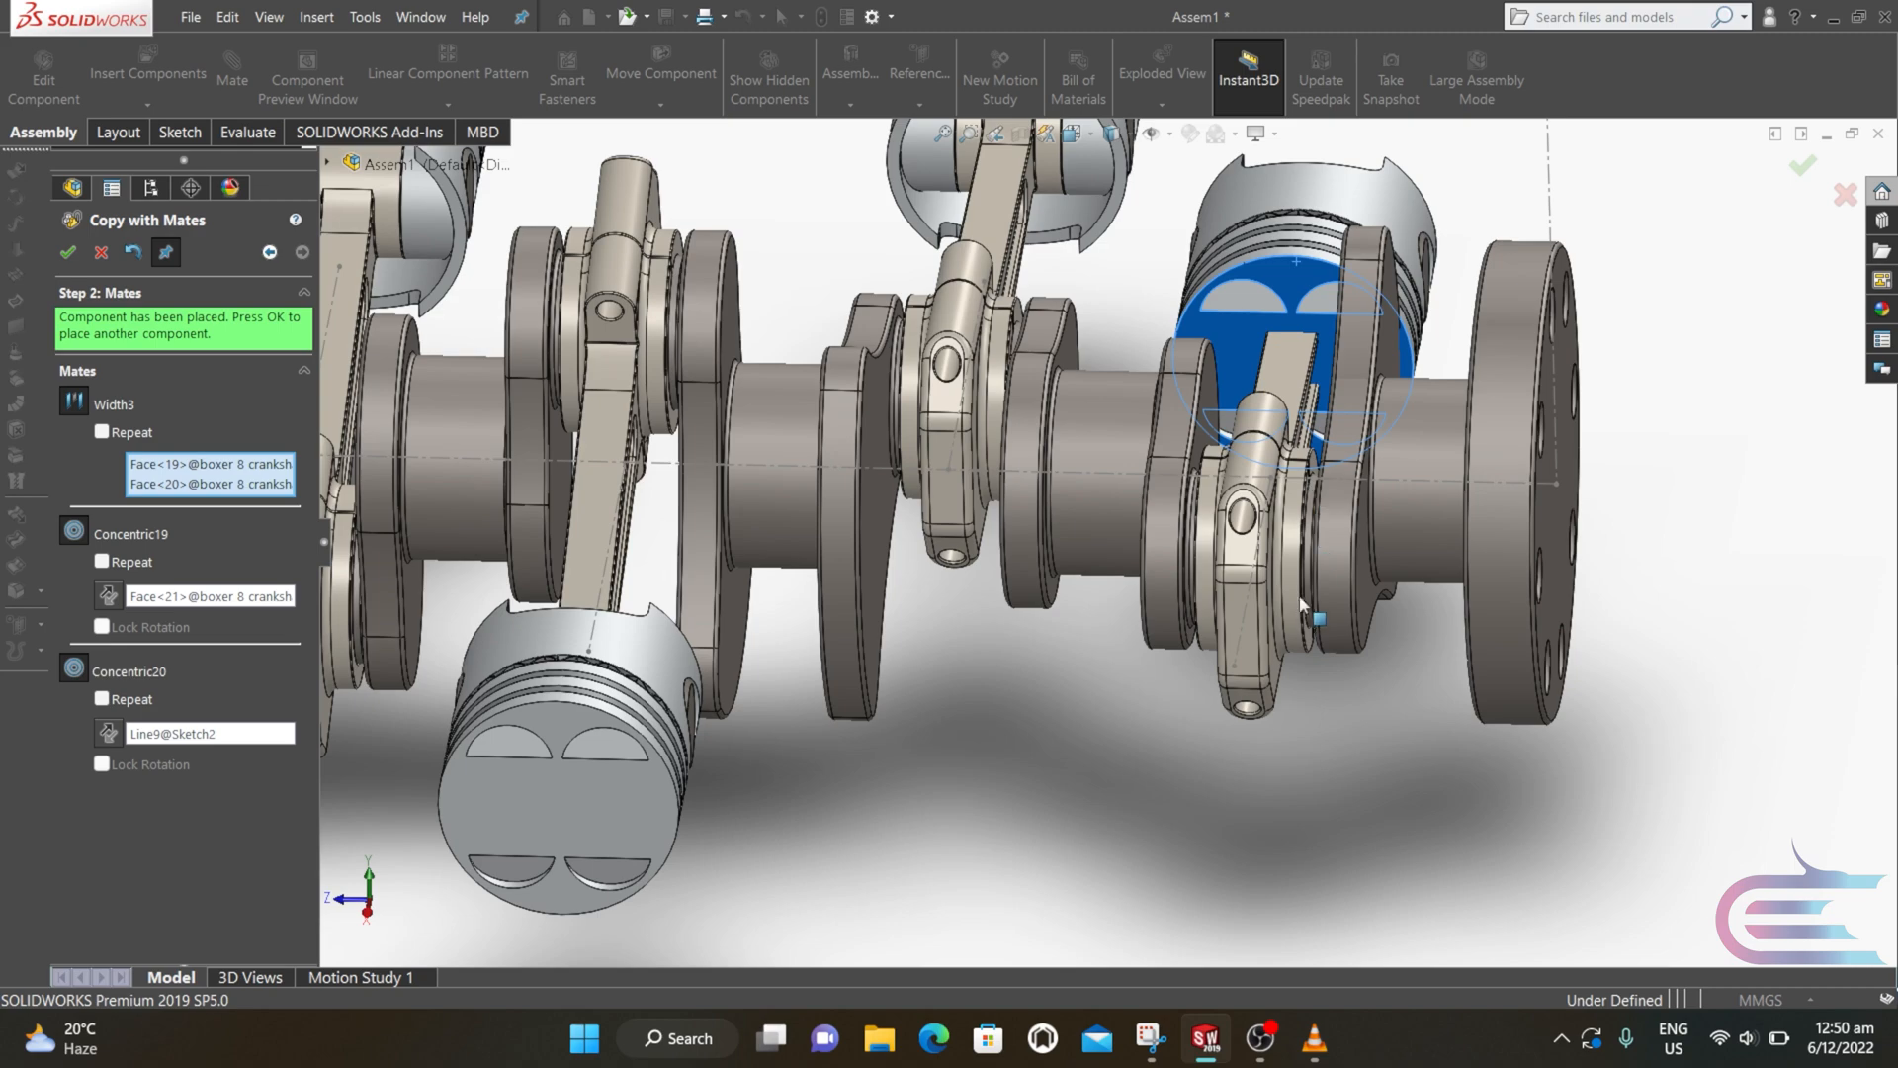
drag(1266, 718, 1337, 780)
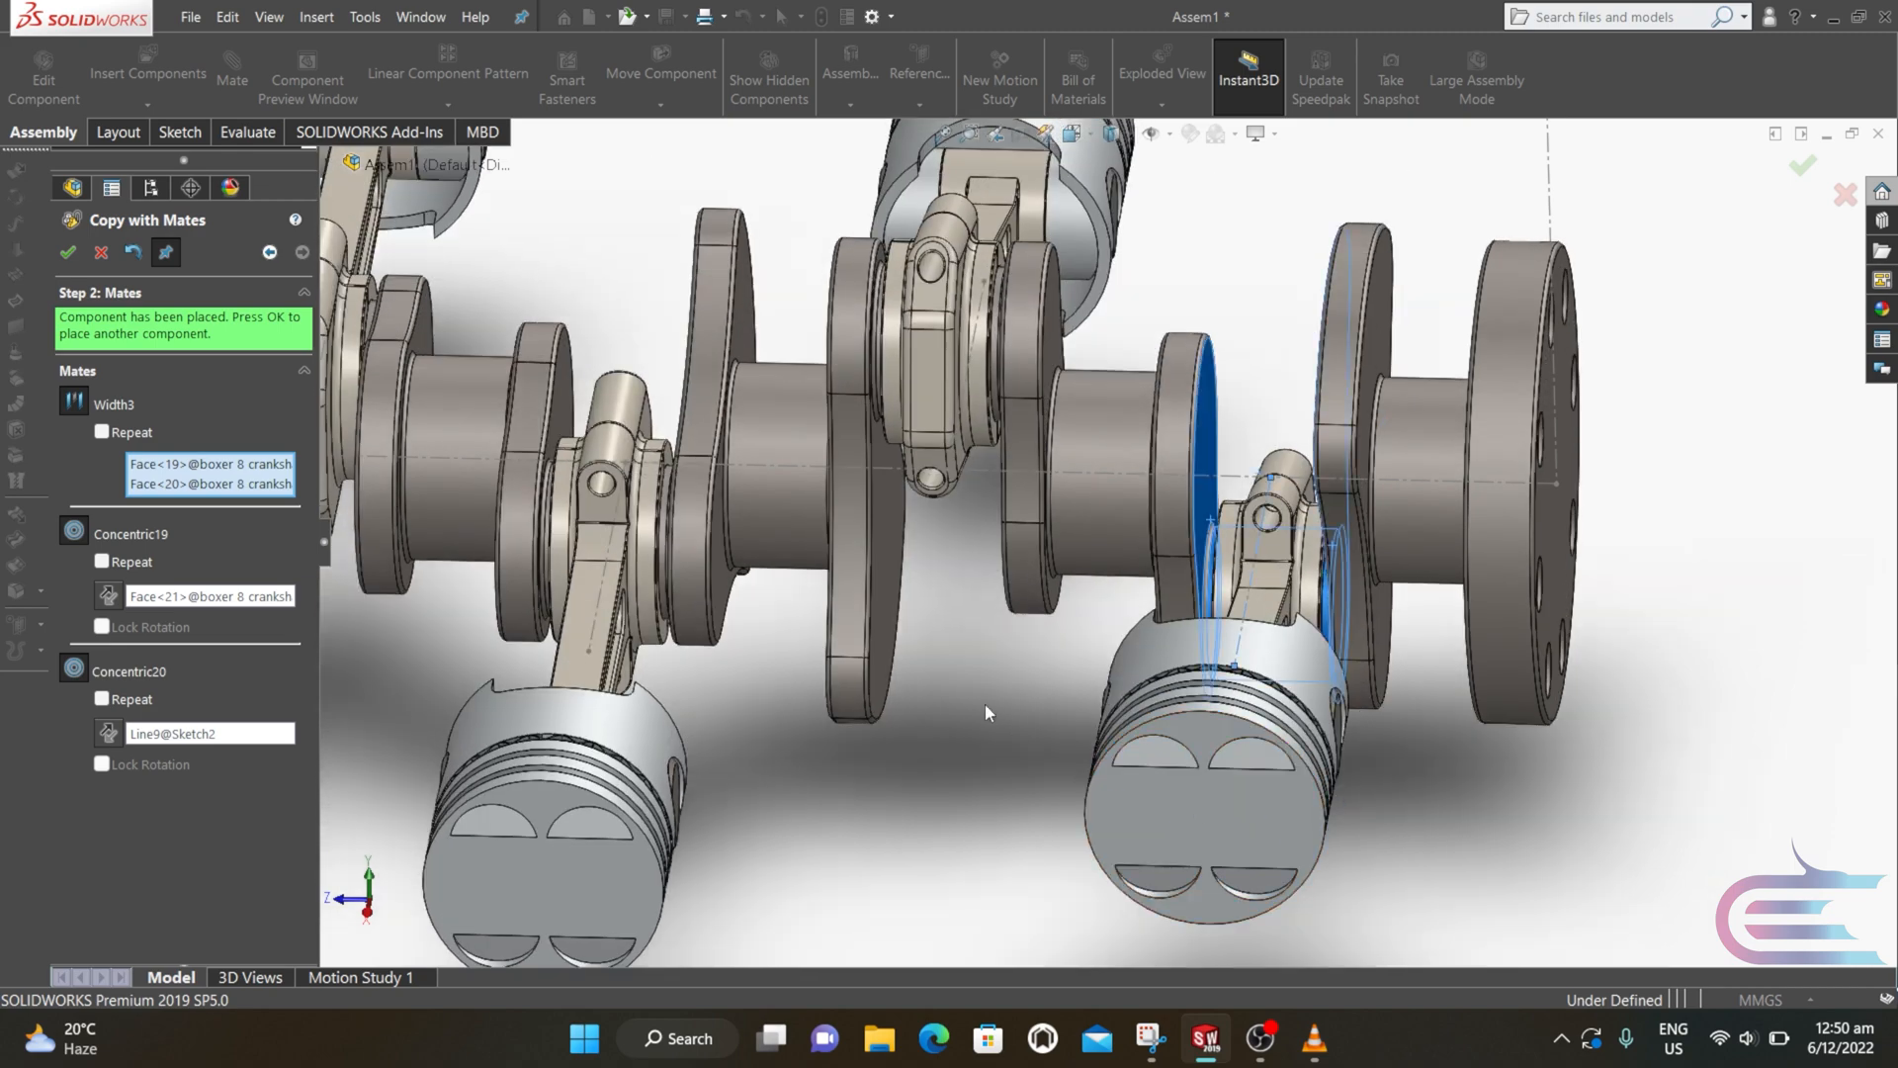
scroll(714, 629, up, 2)
click(67, 255)
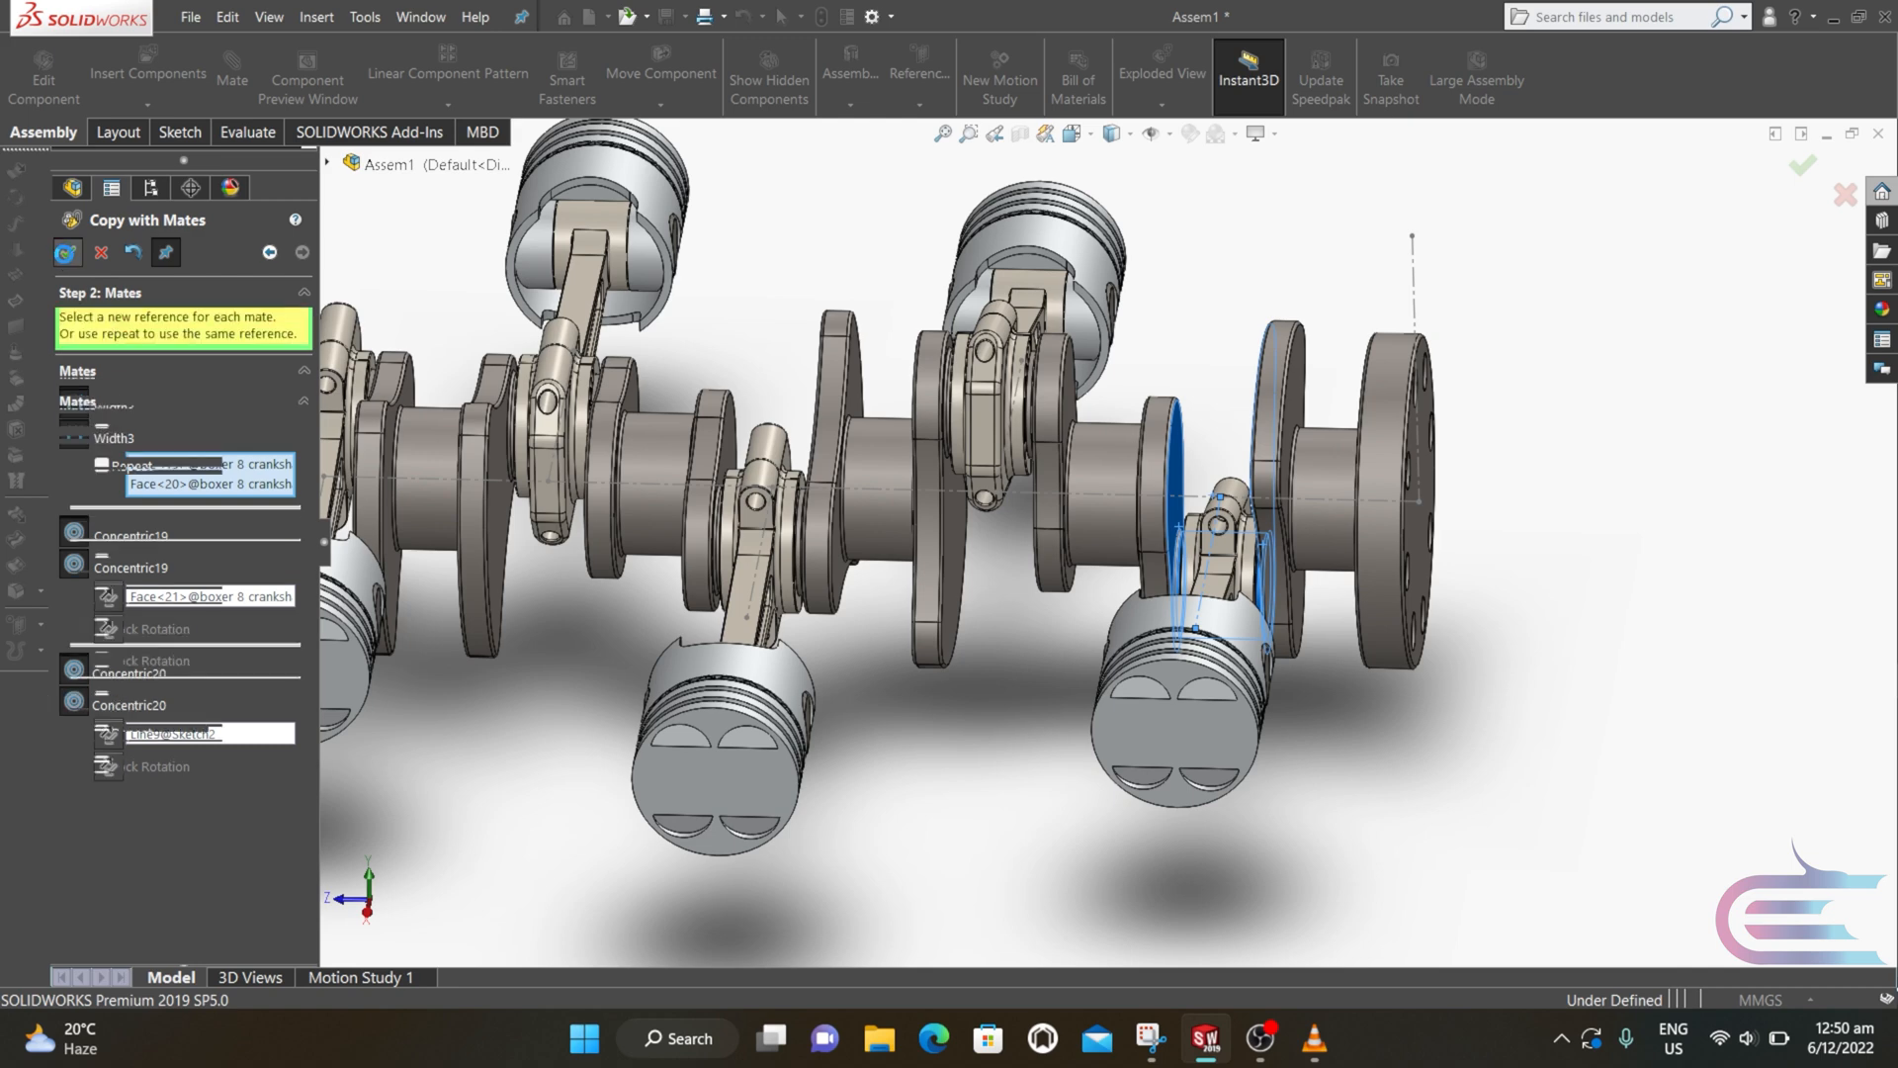
click(98, 255)
scroll(539, 494, up, 5)
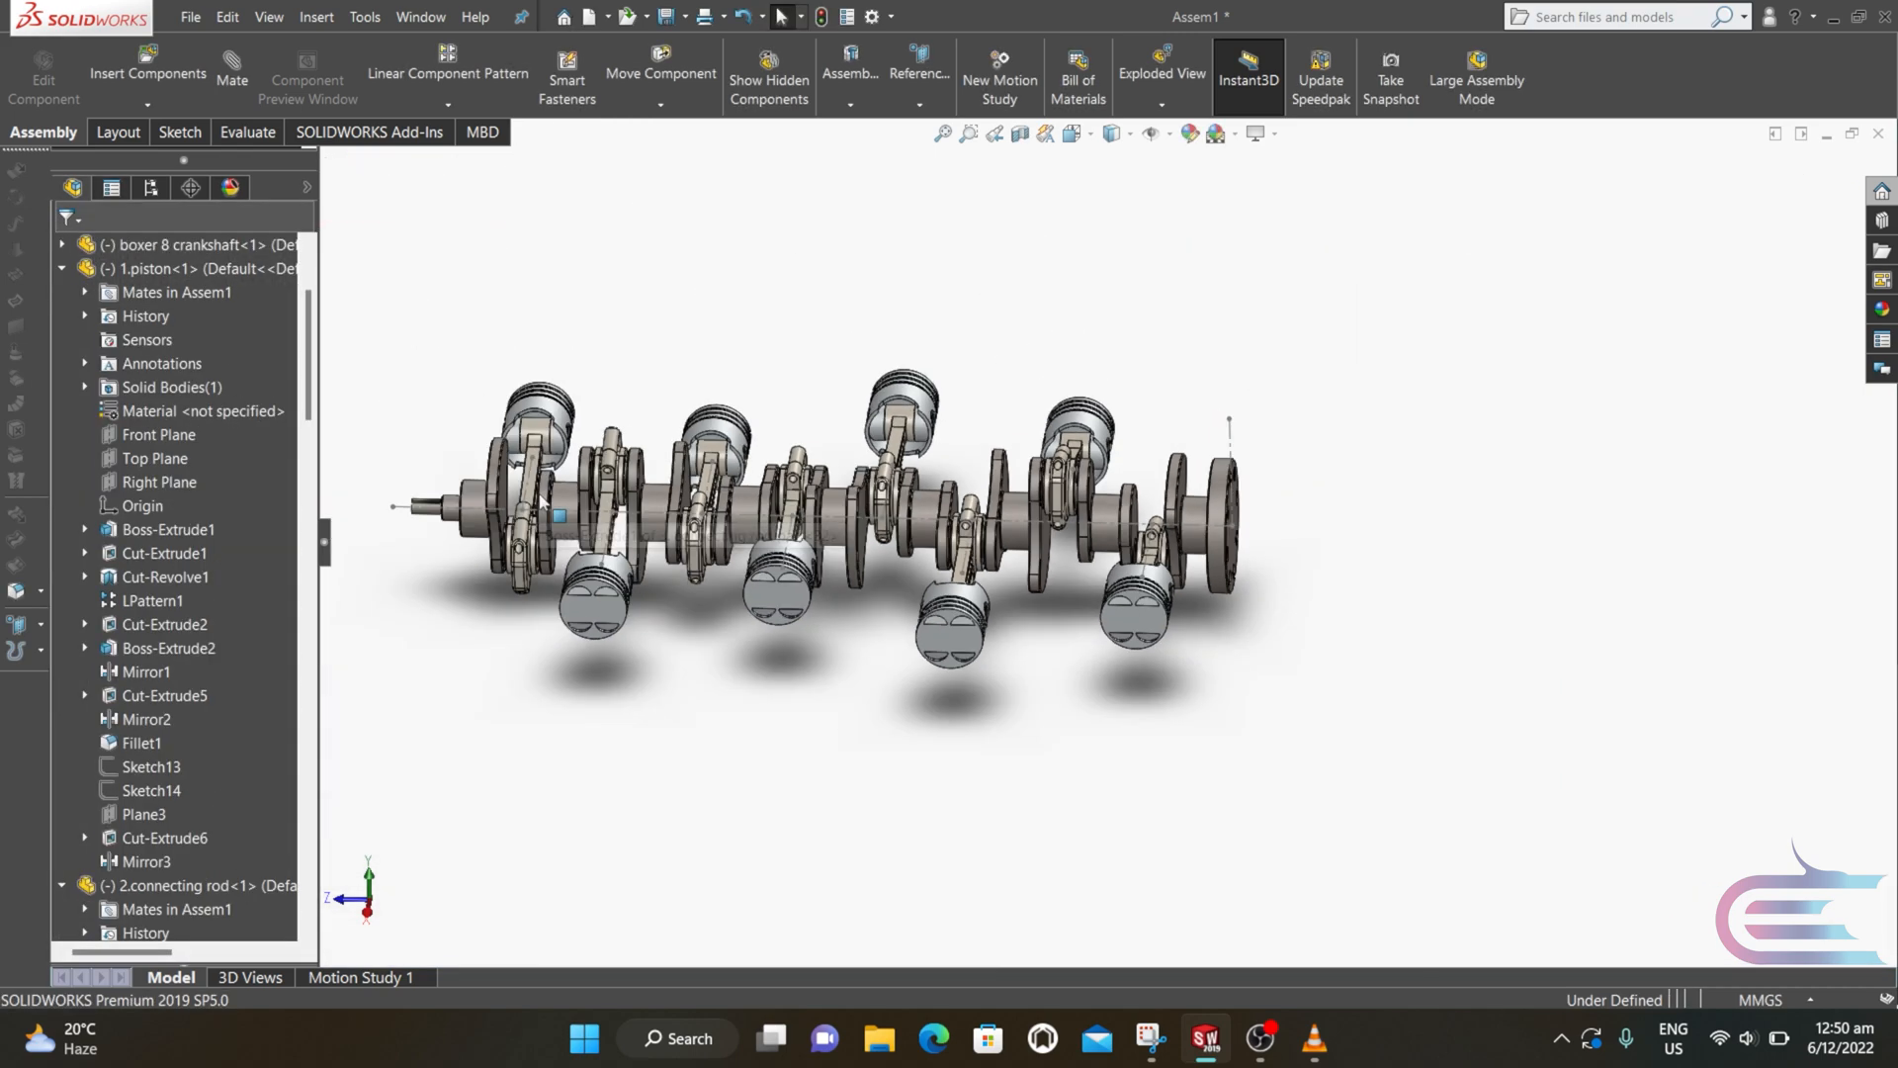
Step: Turn the crankshaft by its front web so the eight piston assemblies move with it
middle_drag(544, 499, 727, 506)
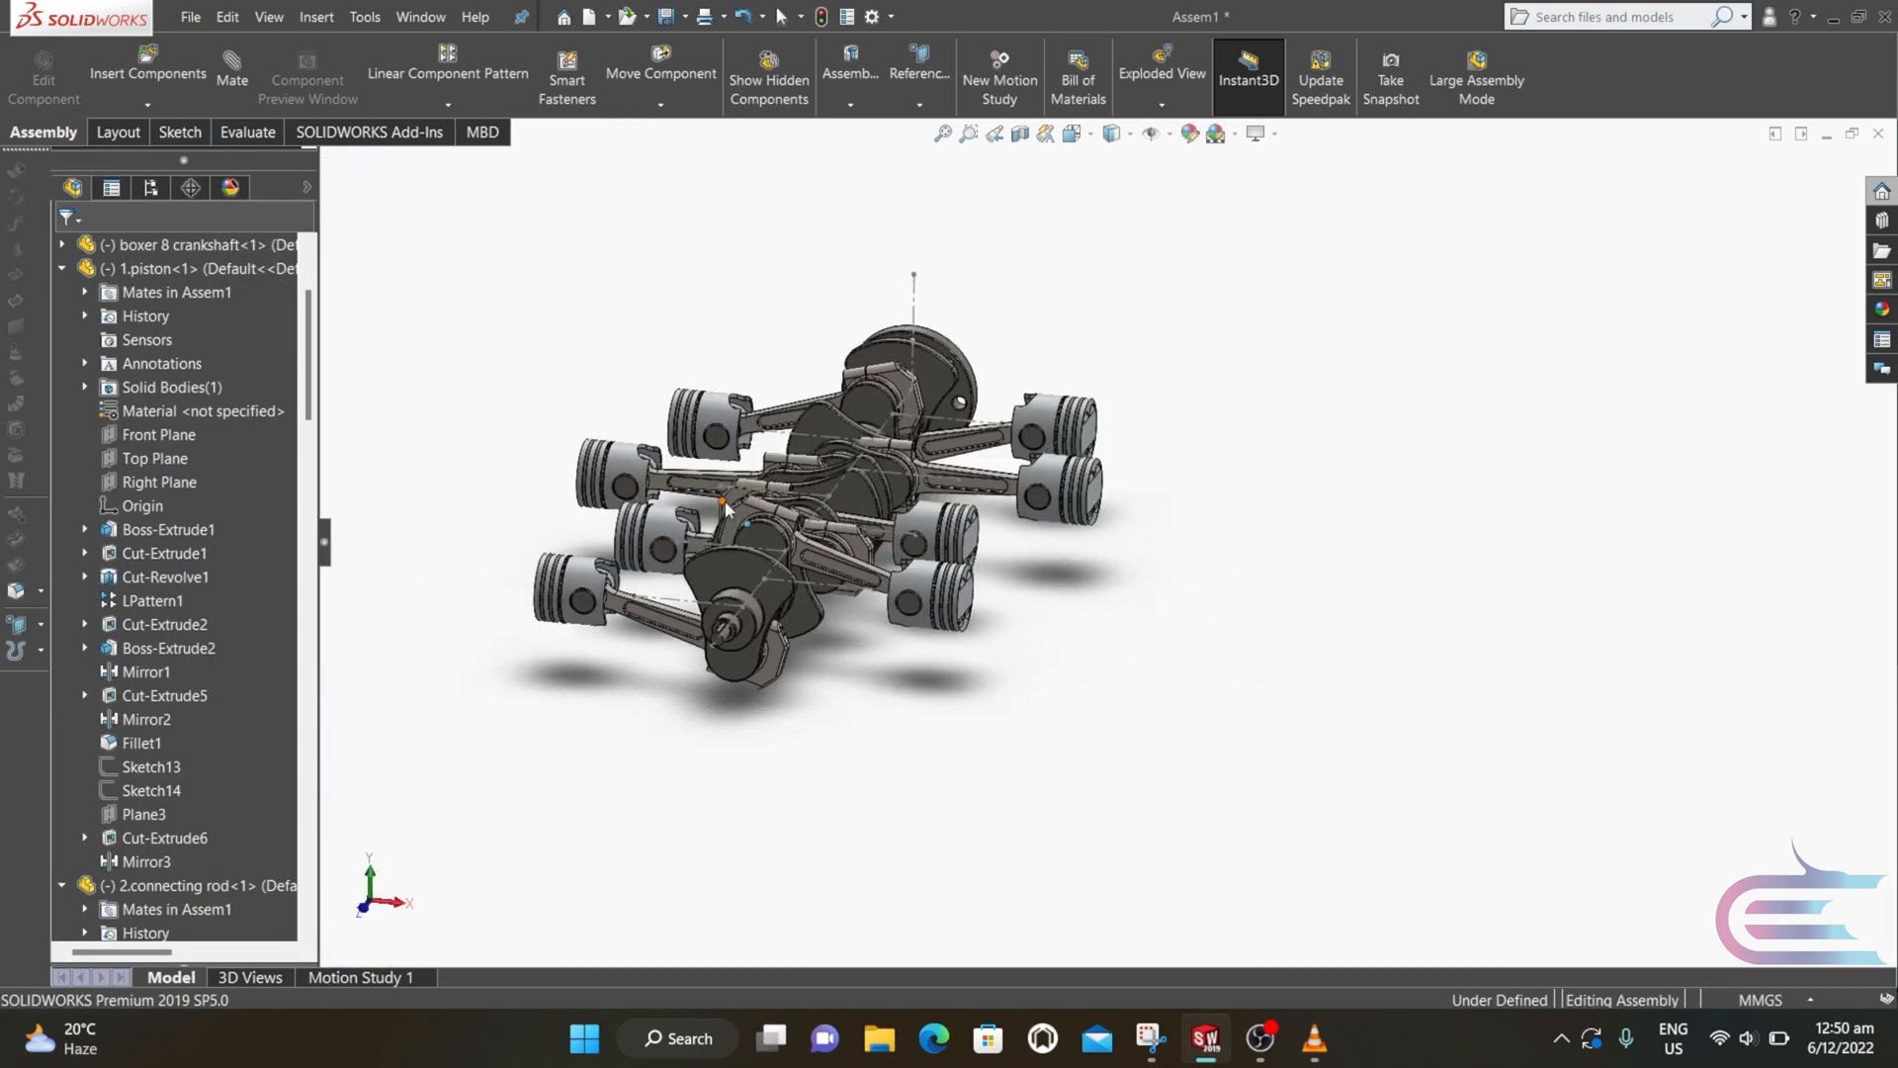
scroll(652, 396, down, 3)
middle_drag(673, 441, 599, 560)
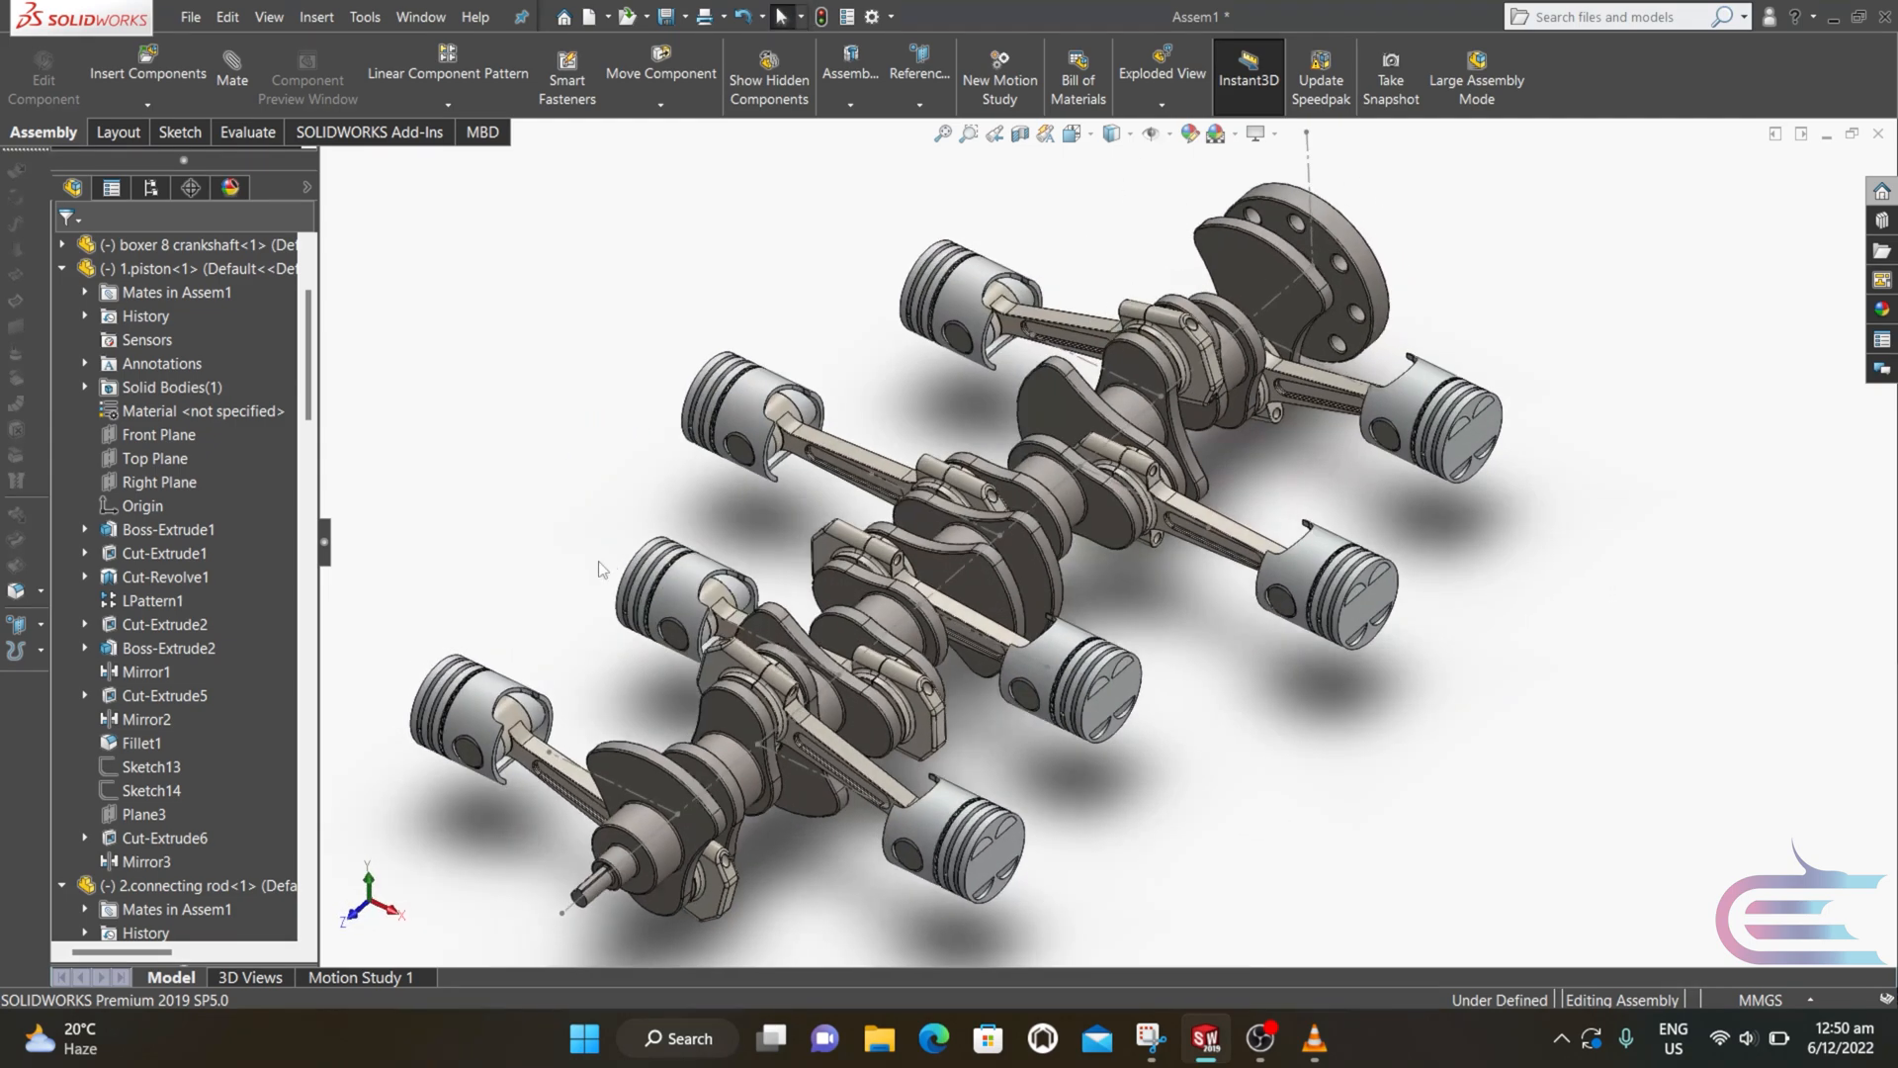
scroll(593, 510, up, 1)
scroll(594, 508, down, 1)
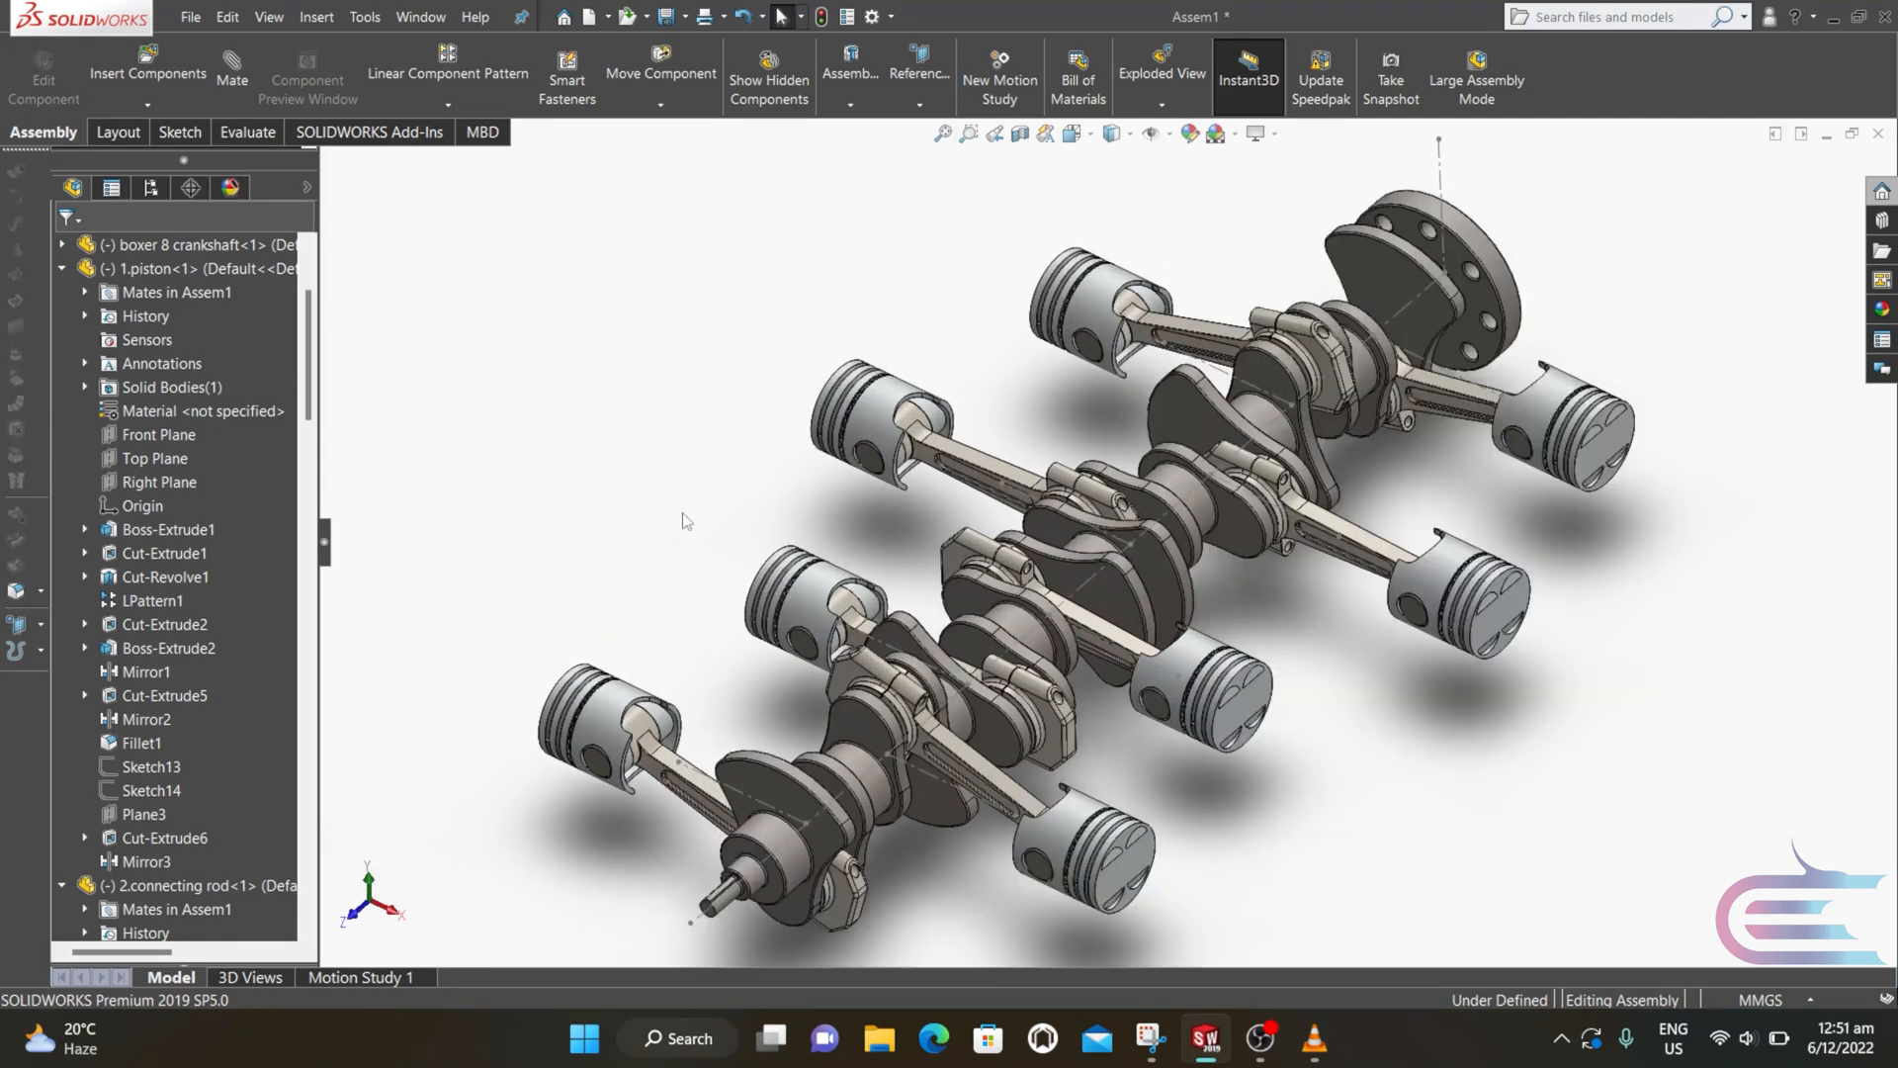
click(781, 786)
drag(836, 822, 910, 837)
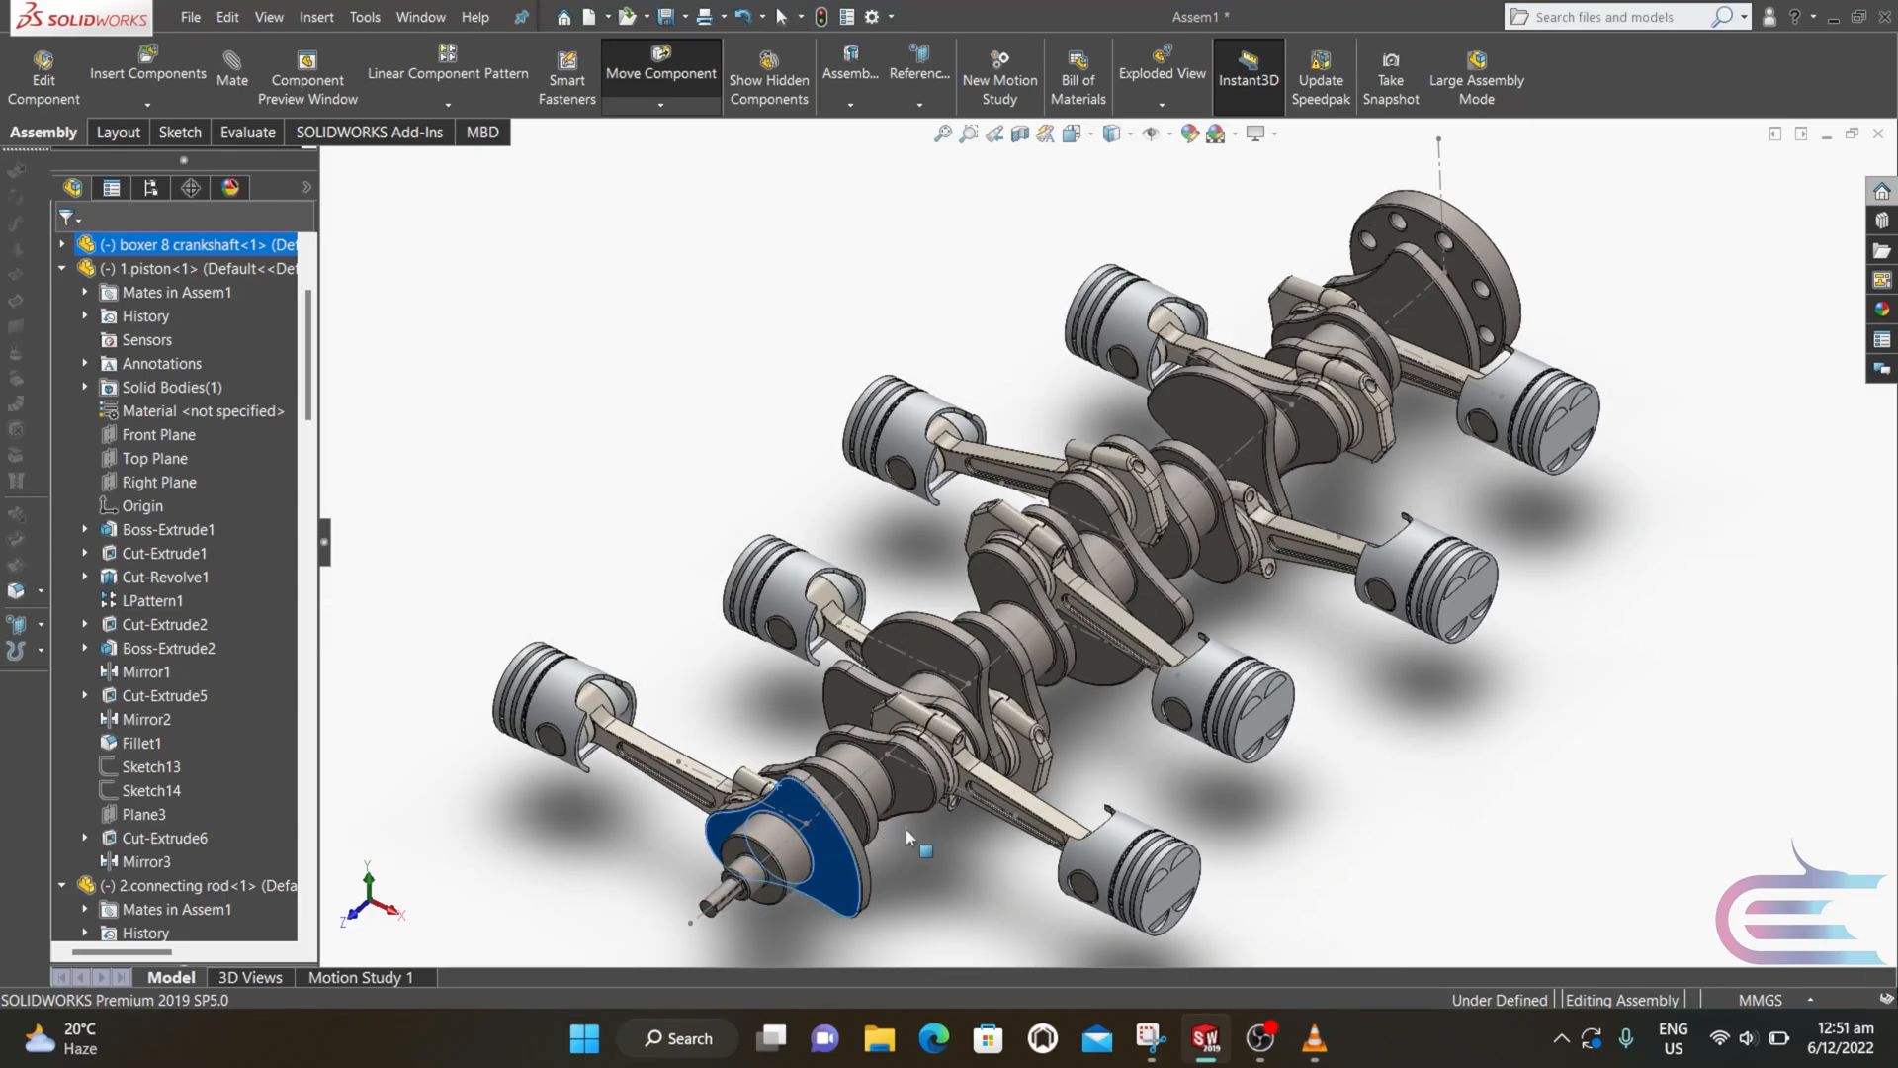
Step: Save the assembly as Assem1 in the Boxer 8 folder on the Desktop
click(202, 20)
click(227, 267)
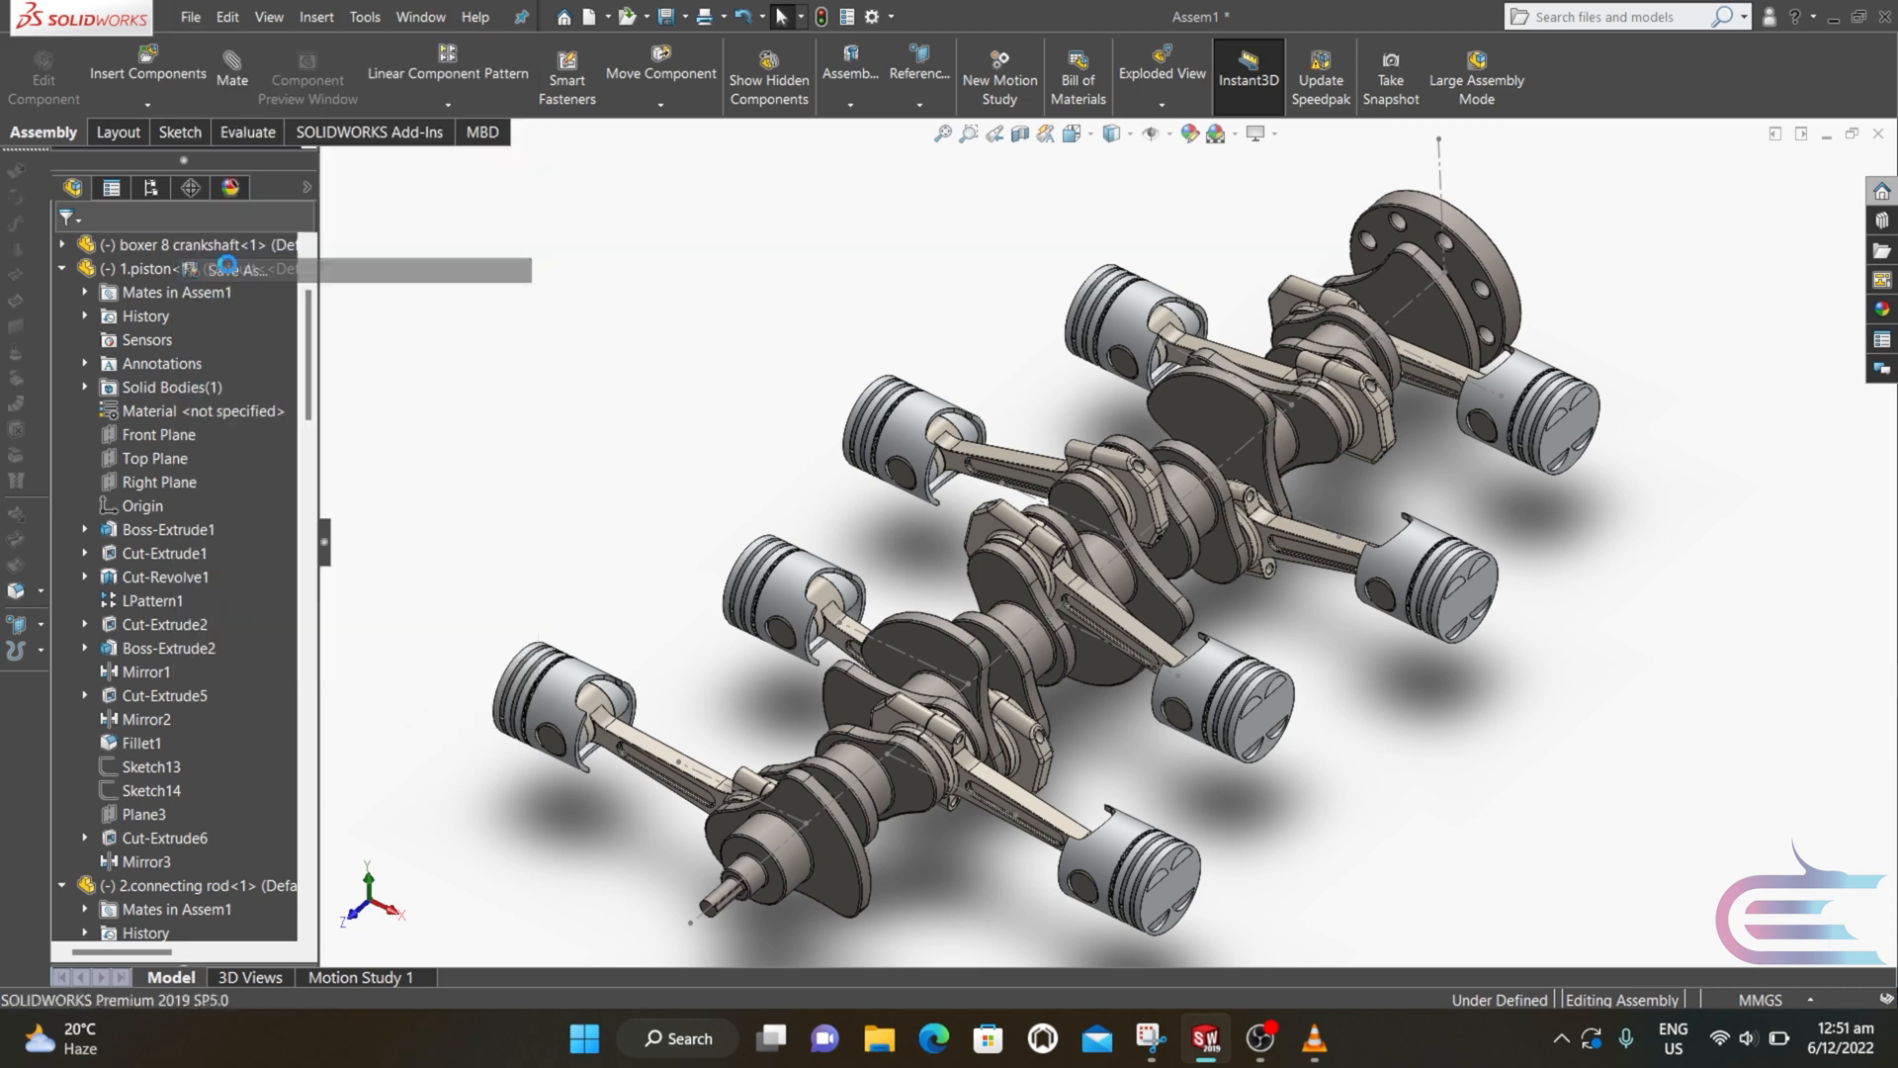
click(895, 445)
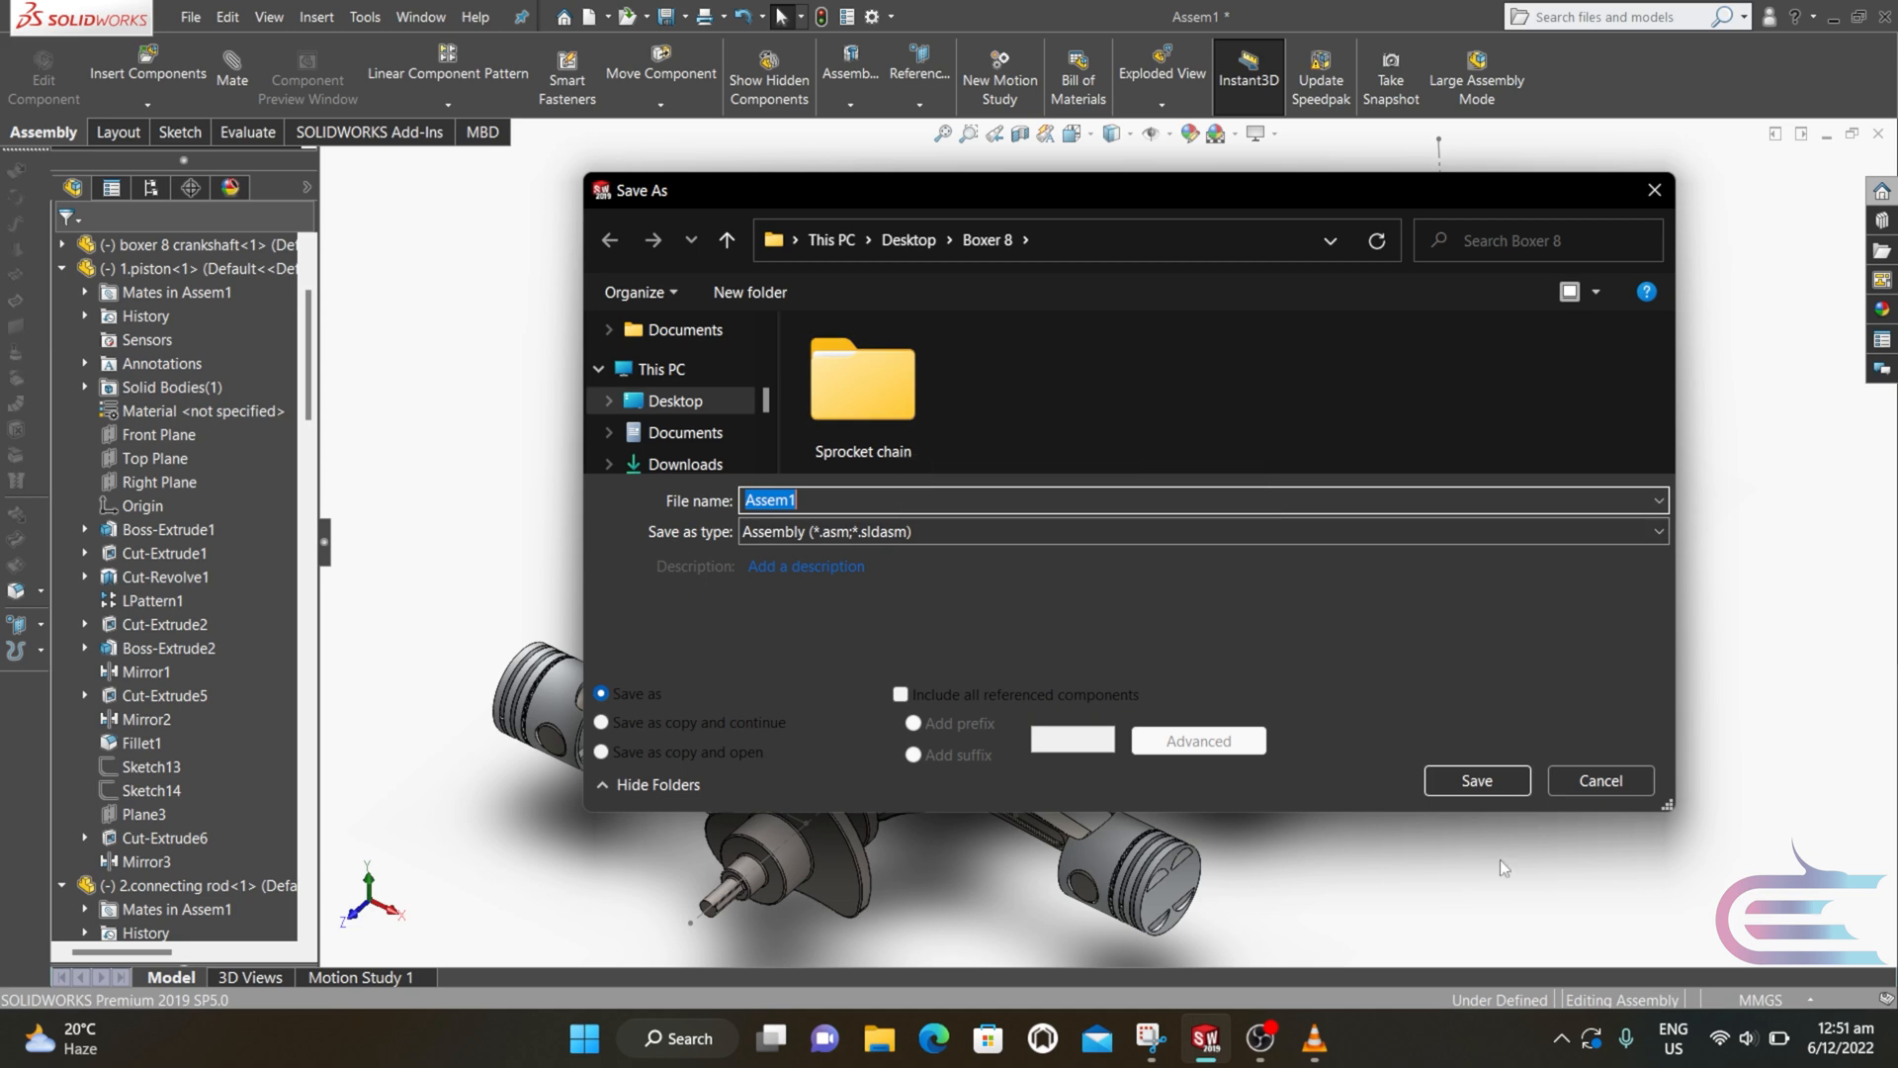
click(1477, 781)
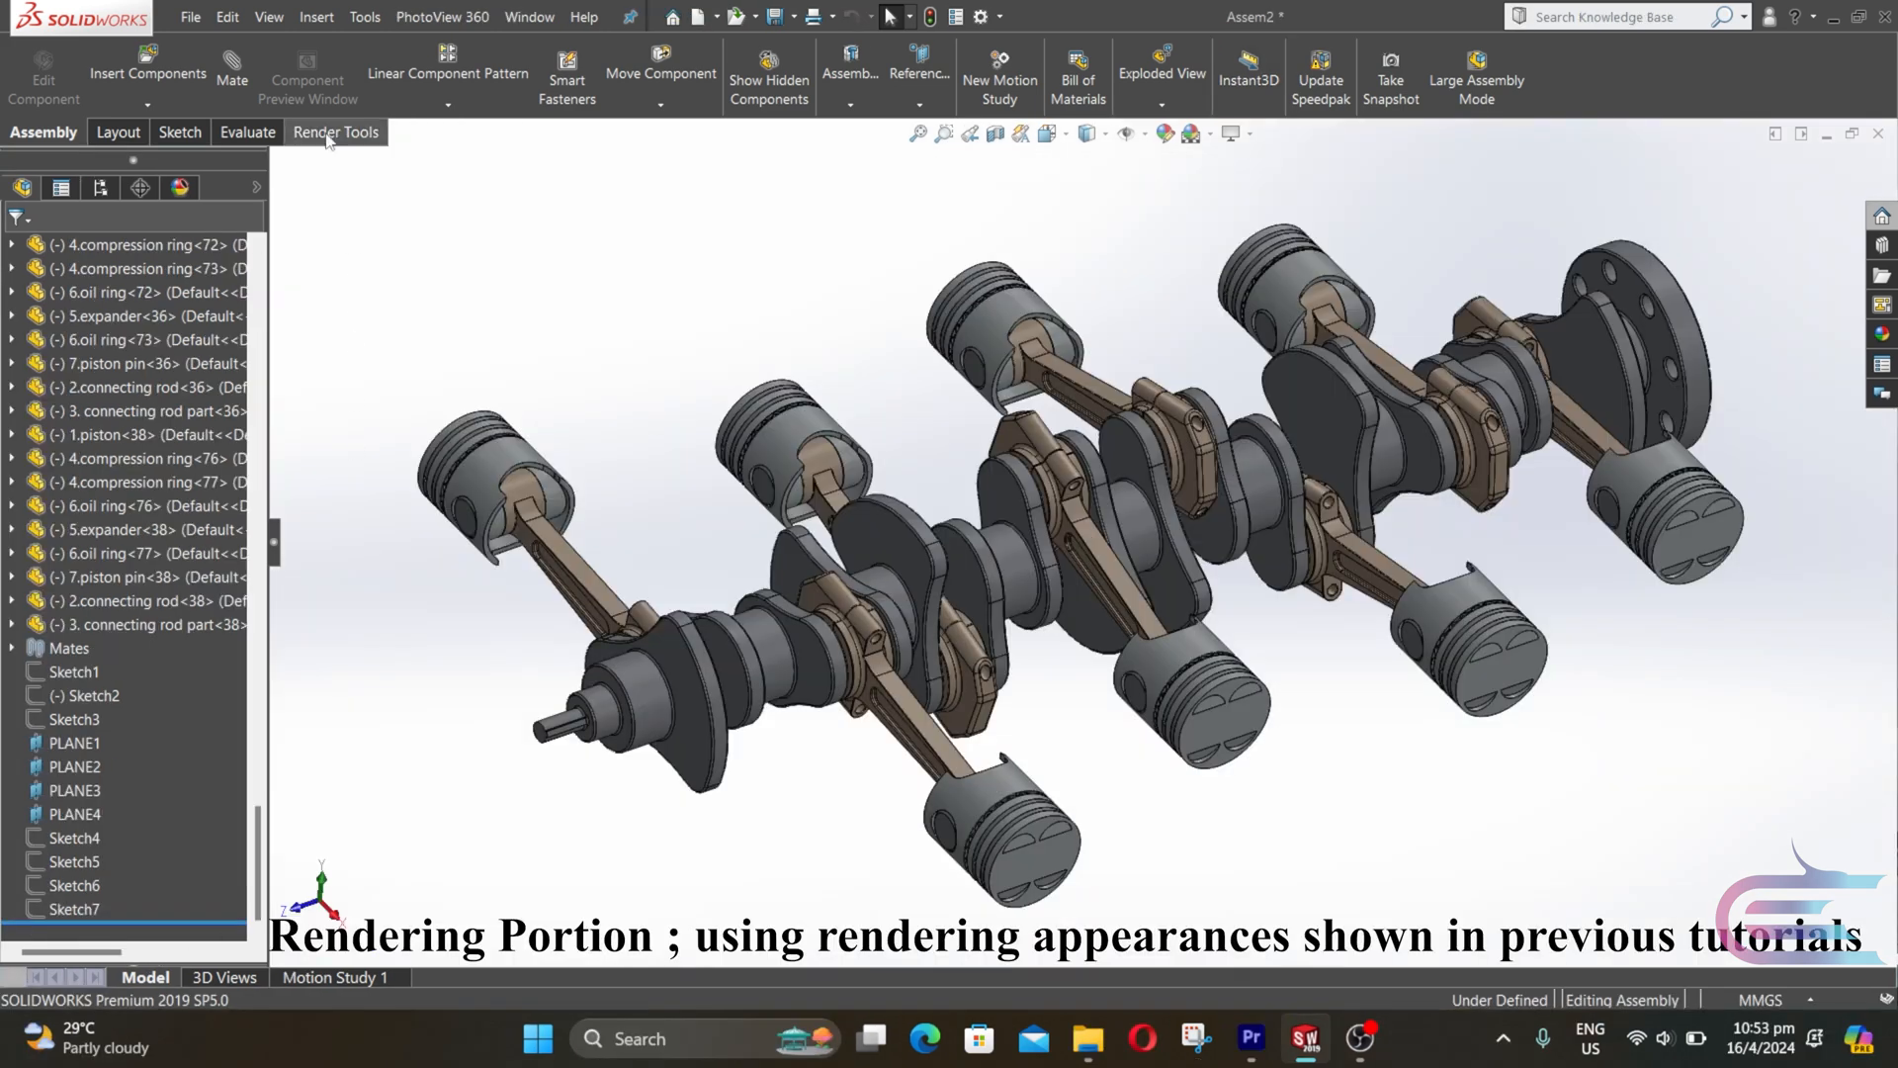
Step: Bring up the rendering tools for the Assem2 boxer engine assembly
click(328, 137)
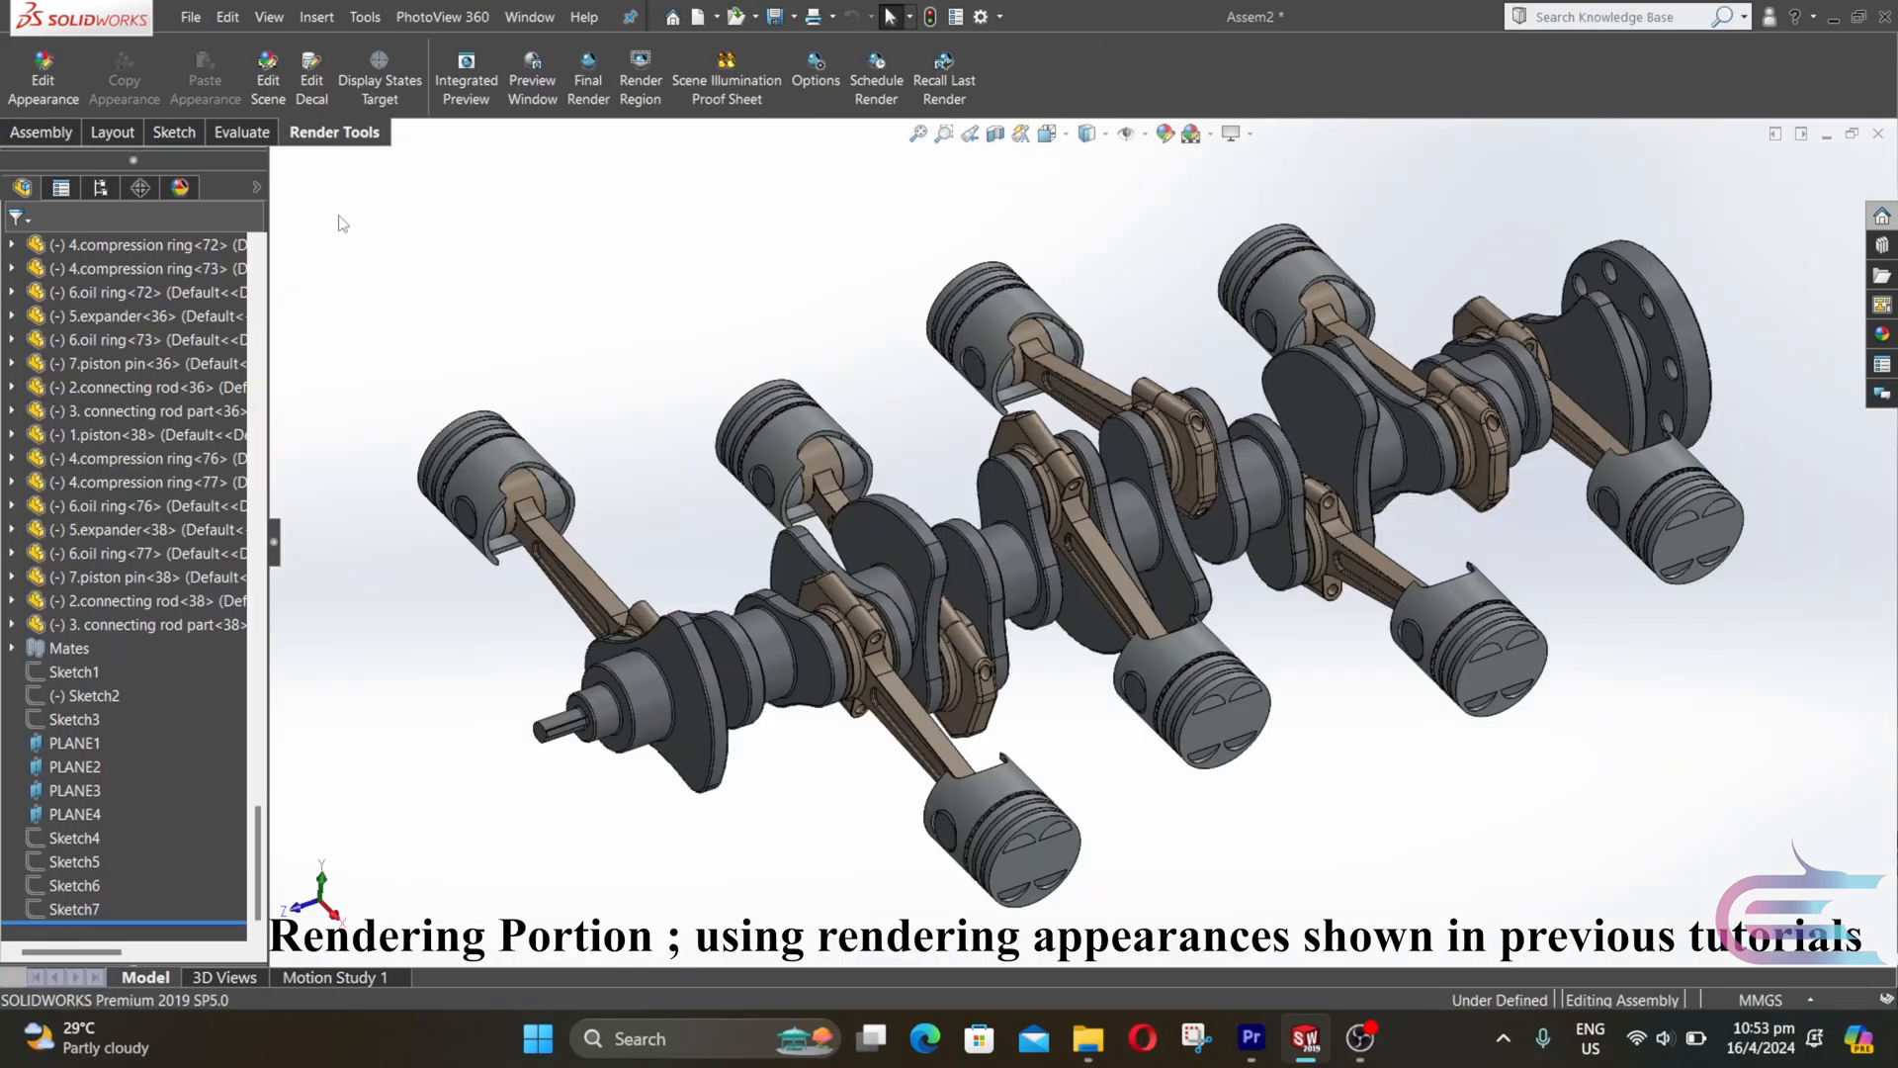